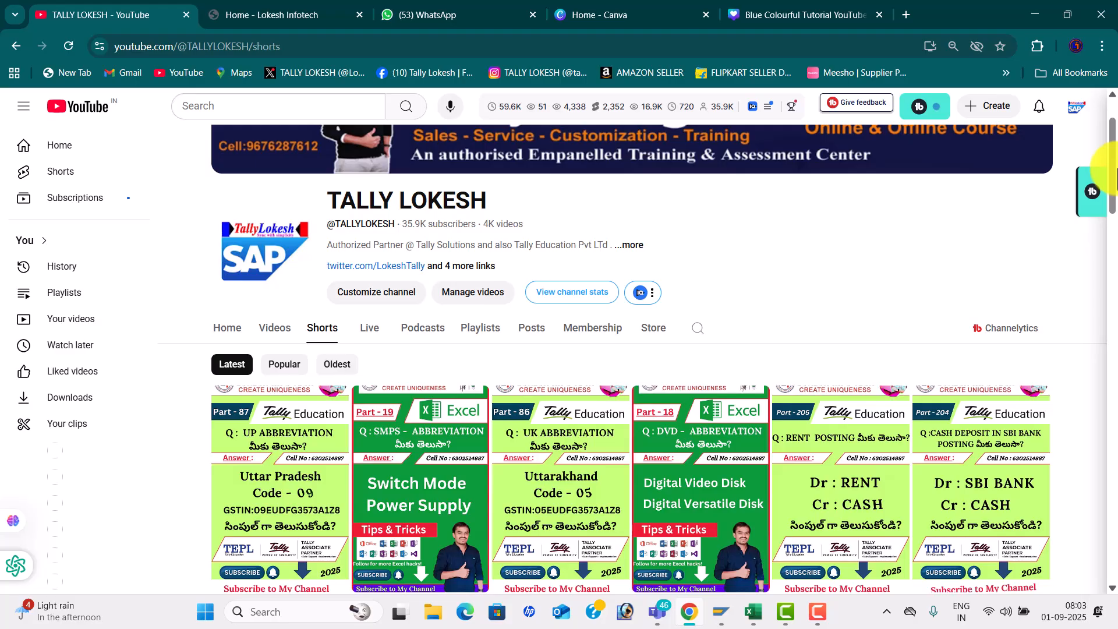
- Scroll the YouTube channel page, go to its Home page and pause the featured video
{"action": "left_click_drag", "start_coordinate": [1113, 139], "coordinate": [1113, 110]}
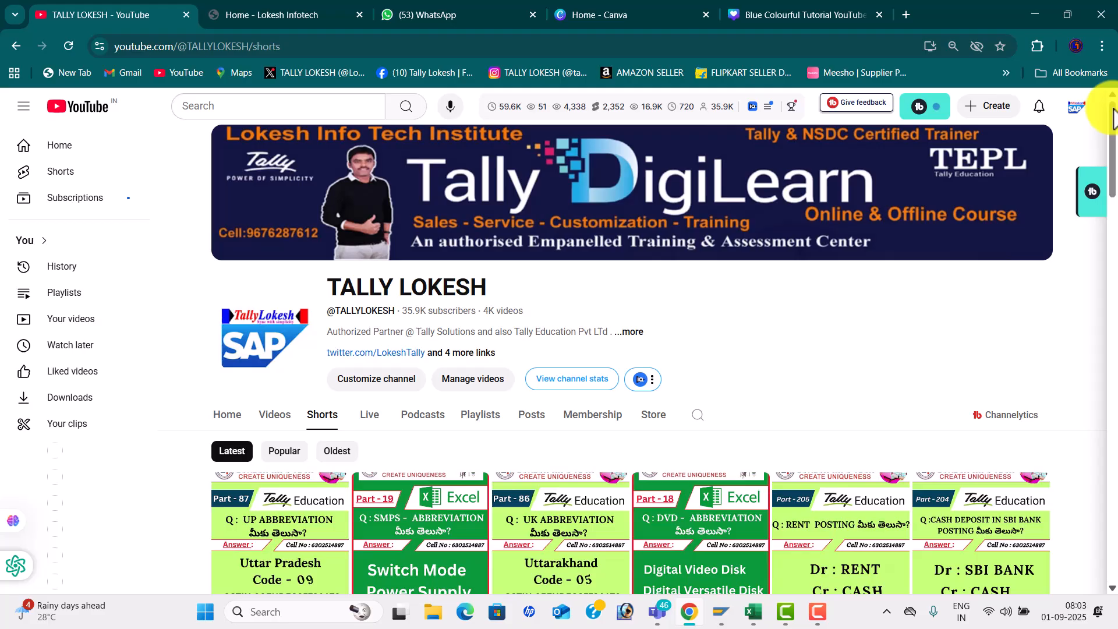
{"action": "mouse_move", "coordinate": [1111, 114]}
{"action": "left_mouse_down"}
{"action": "mouse_move", "coordinate": [1109, 228]}
{"action": "mouse_move", "coordinate": [1100, 105]}
{"action": "mouse_move", "coordinate": [1109, 107]}
{"action": "left_mouse_up"}
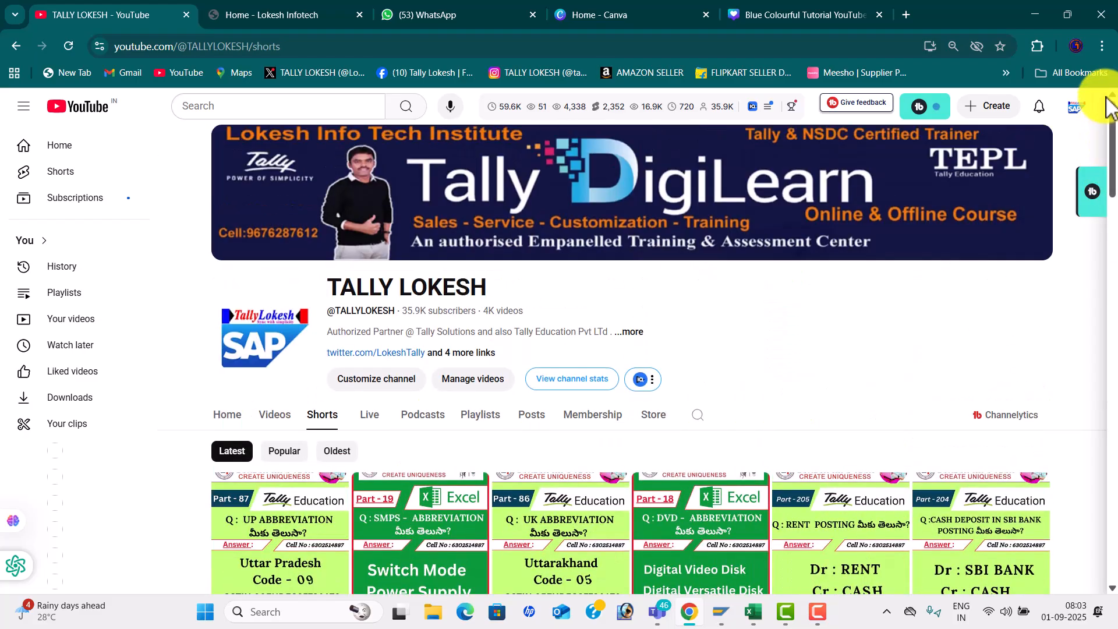
{"action": "left_click_drag", "start_coordinate": [1109, 142], "coordinate": [1111, 202]}
{"action": "left_click", "coordinate": [239, 181]}
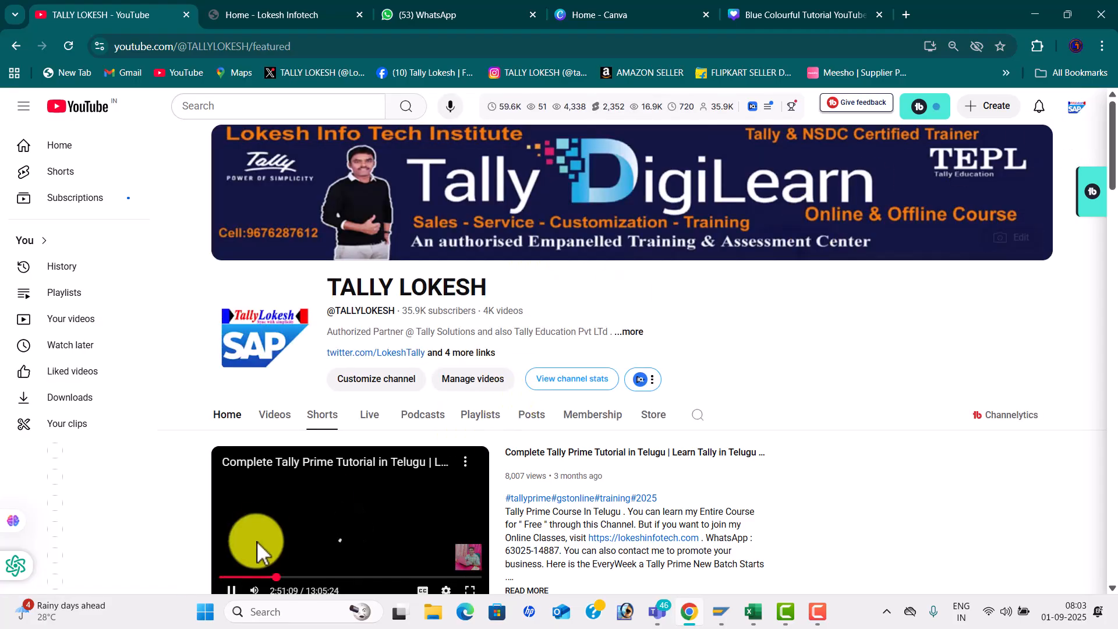
{"action": "left_click", "coordinate": [231, 589]}
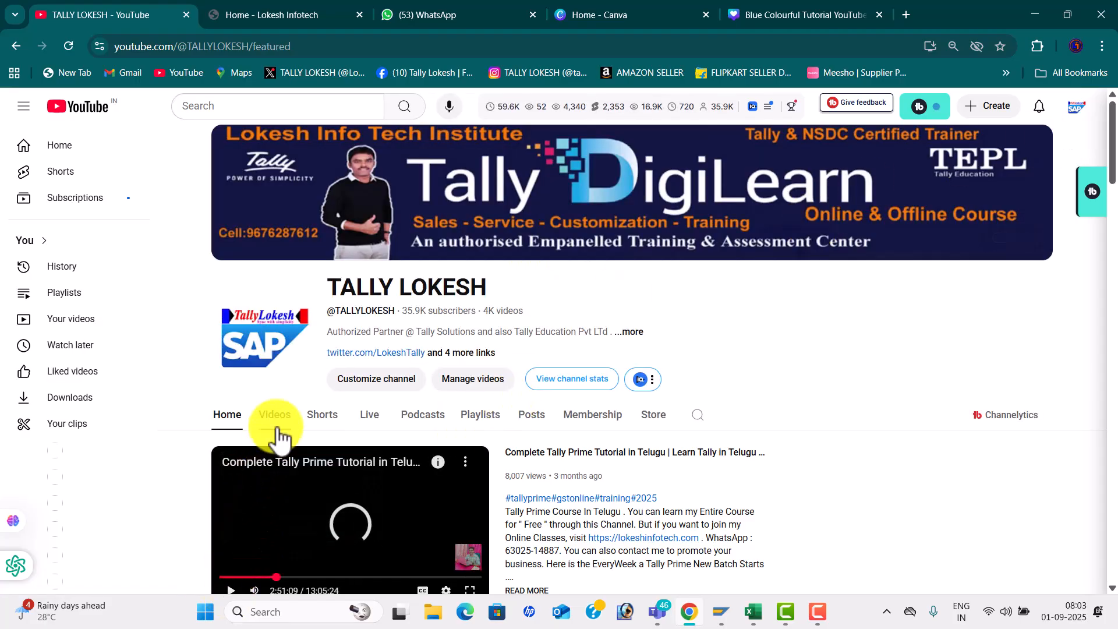
- Browse the channel's Videos listing of Excel, Tally and SAP FICO uploads
{"action": "left_click", "coordinate": [275, 434]}
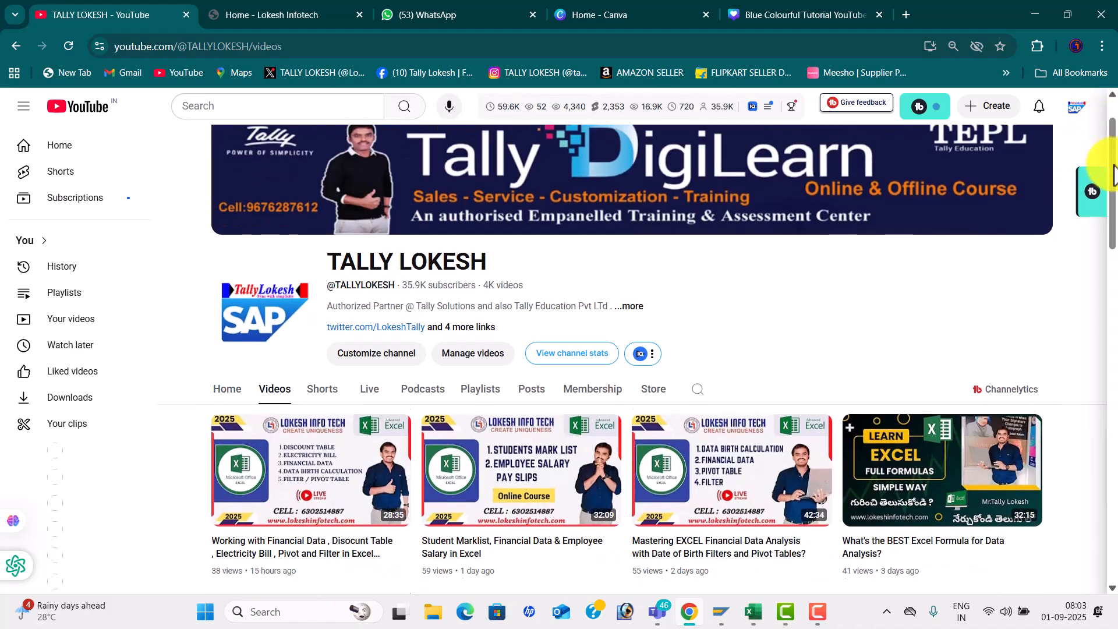
{"action": "left_click_drag", "start_coordinate": [1109, 154], "coordinate": [1113, 359]}
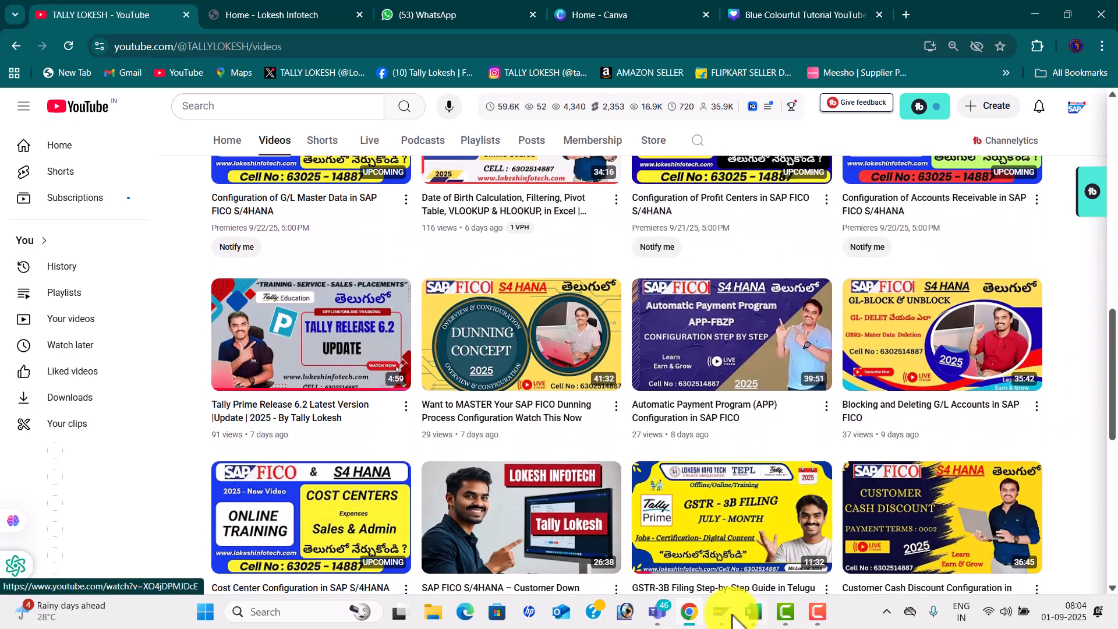
{"action": "mouse_move", "coordinate": [656, 612]}
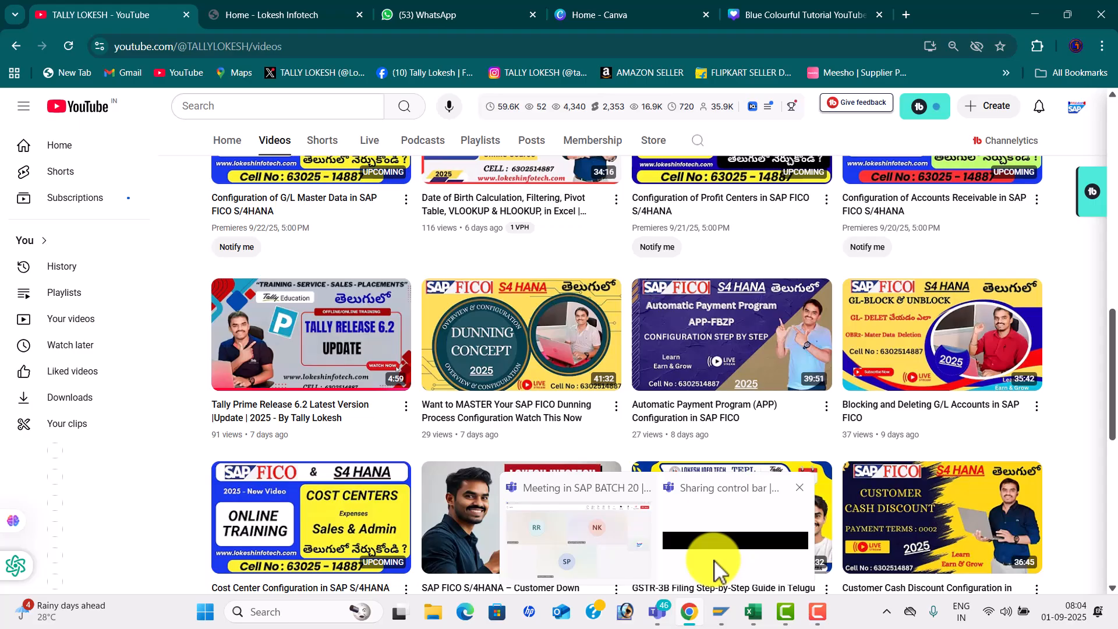
{"action": "left_click", "coordinate": [754, 617]}
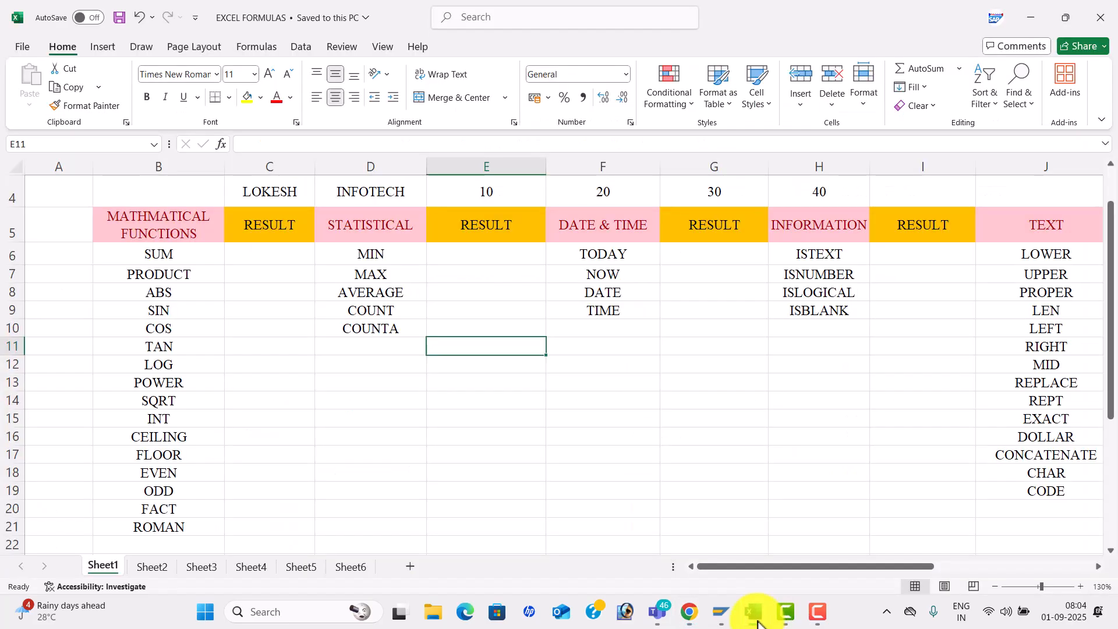
{"action": "left_click_drag", "start_coordinate": [1112, 217], "coordinate": [1106, 166]}
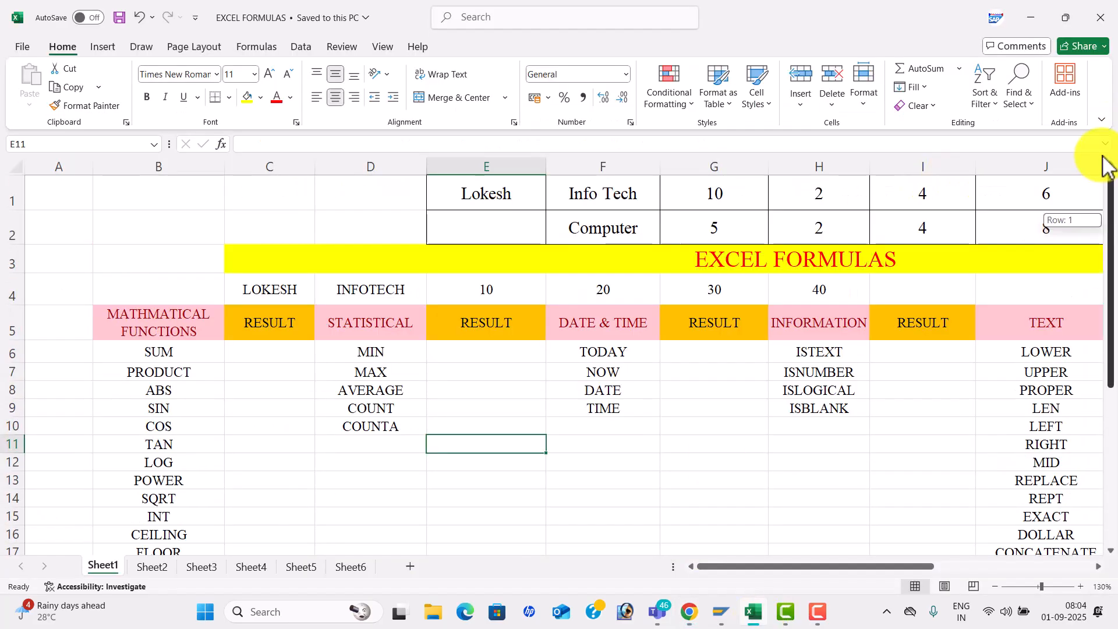
{"action": "left_click", "coordinate": [548, 333]}
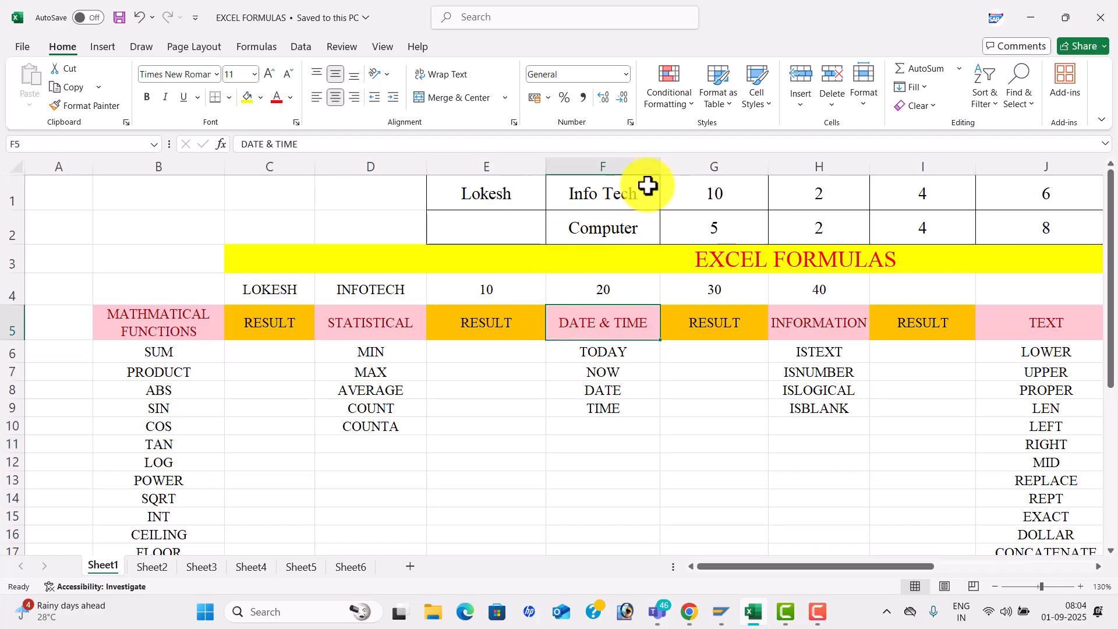
{"action": "left_click", "coordinate": [179, 336]}
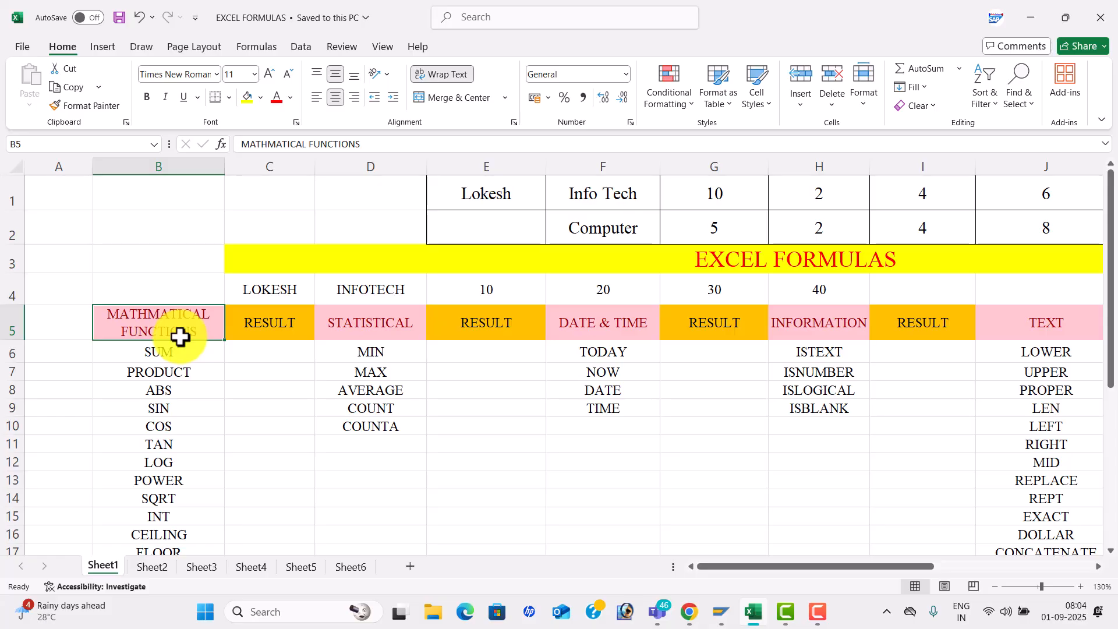
{"action": "key", "text": "Right"}
{"action": "key", "text": "Right"}
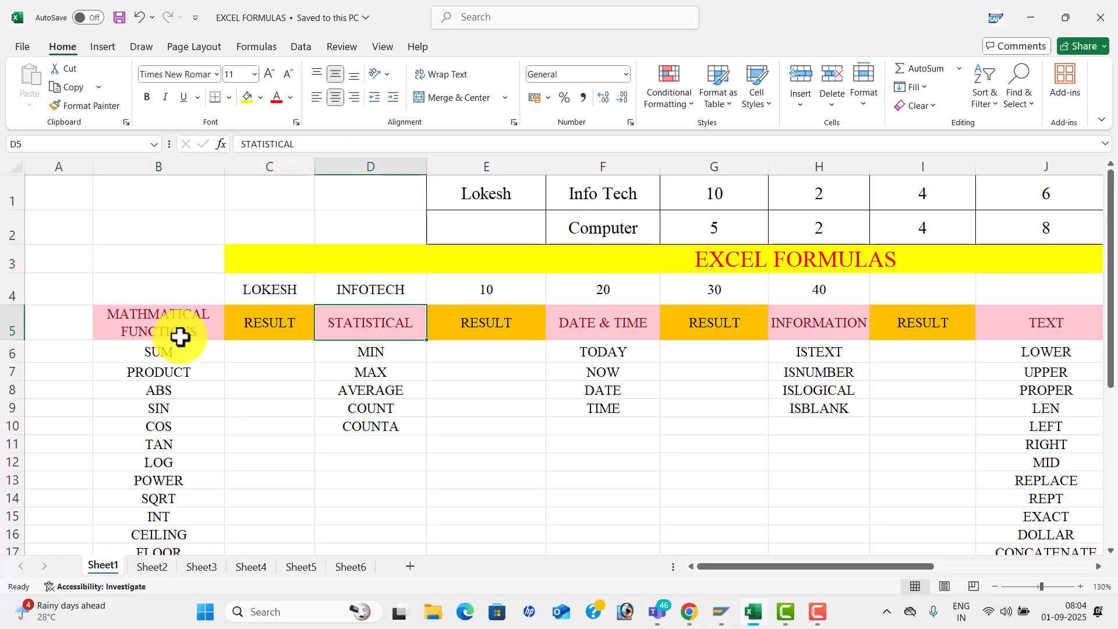
{"action": "key", "text": "Right"}
{"action": "key", "text": "Right"}
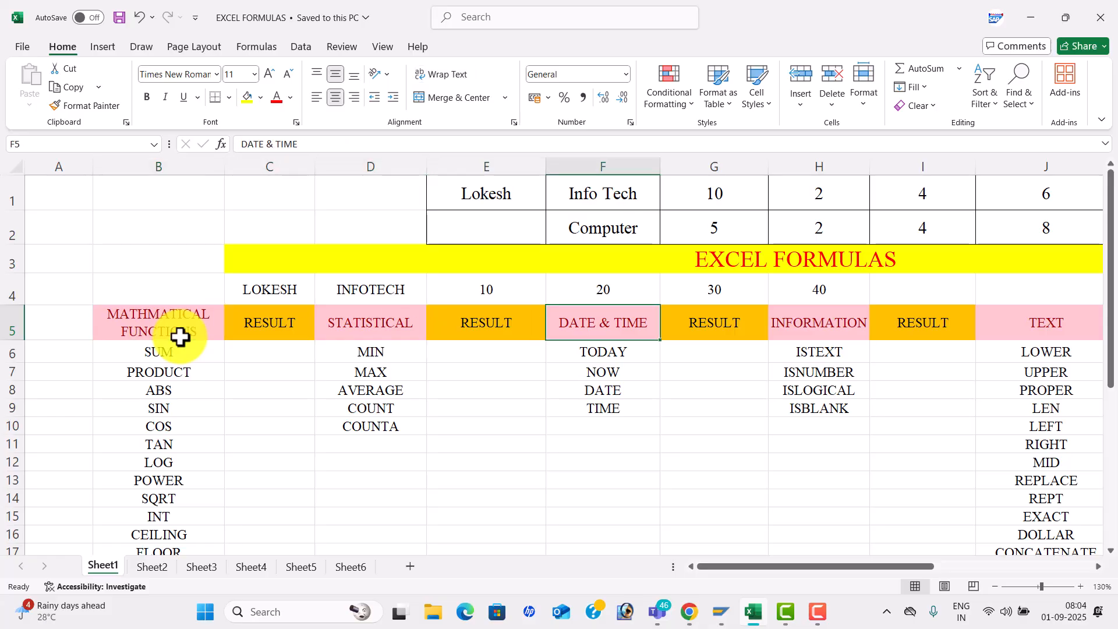
{"action": "key", "text": "Right"}
{"action": "key", "text": "Right"}
{"action": "key", "text": "Right"}
{"action": "key", "text": "Right"}
{"action": "key", "text": "Right"}
{"action": "key", "text": "Right"}
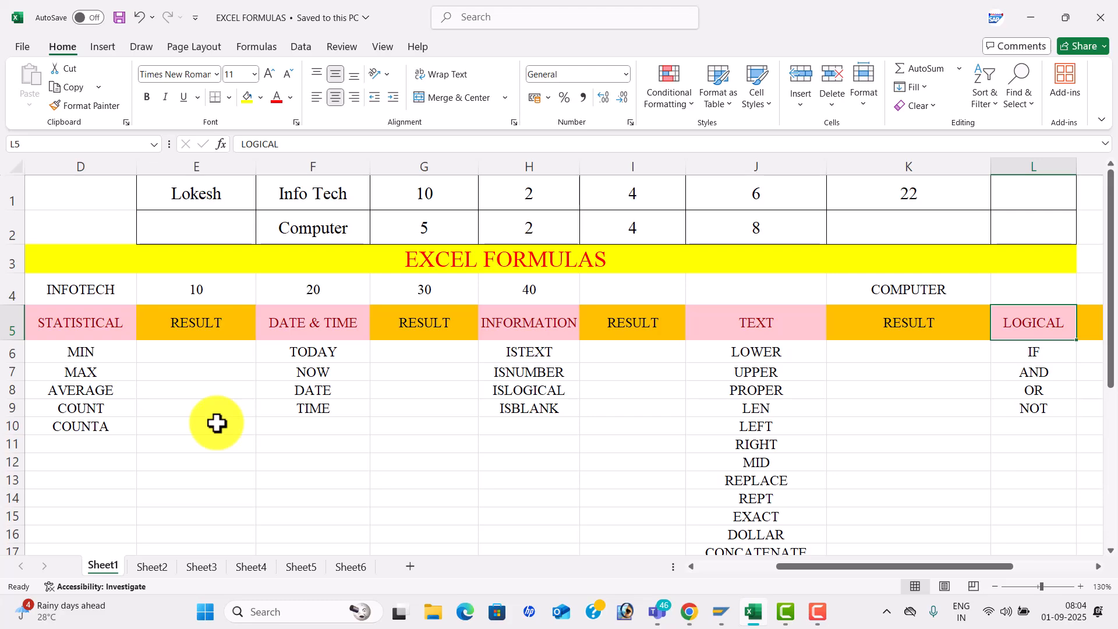
{"action": "left_click", "coordinate": [748, 324]}
{"action": "key", "text": "Right"}
{"action": "key", "text": "Right"}
{"action": "key", "text": "Right"}
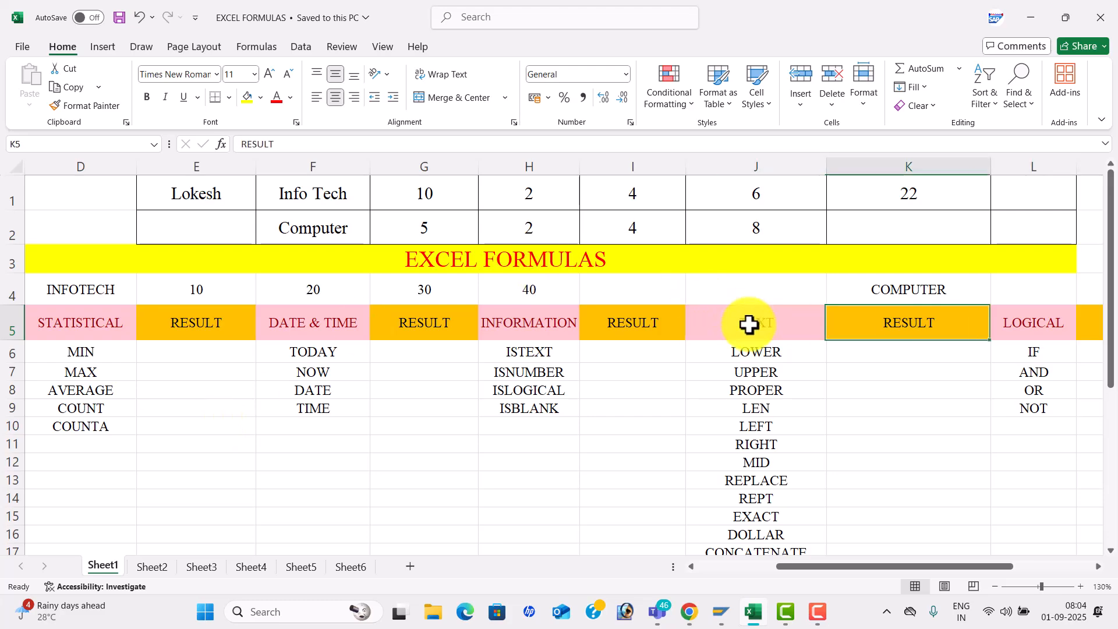
{"action": "key", "text": "Right"}
{"action": "key", "text": "Right"}
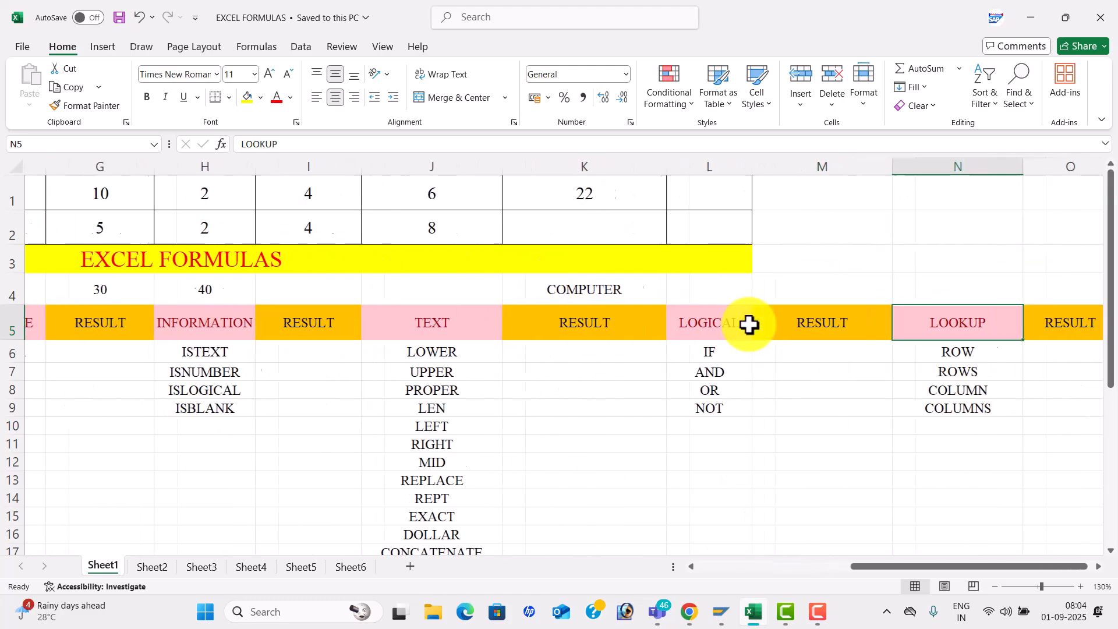
{"action": "key", "text": "Right"}
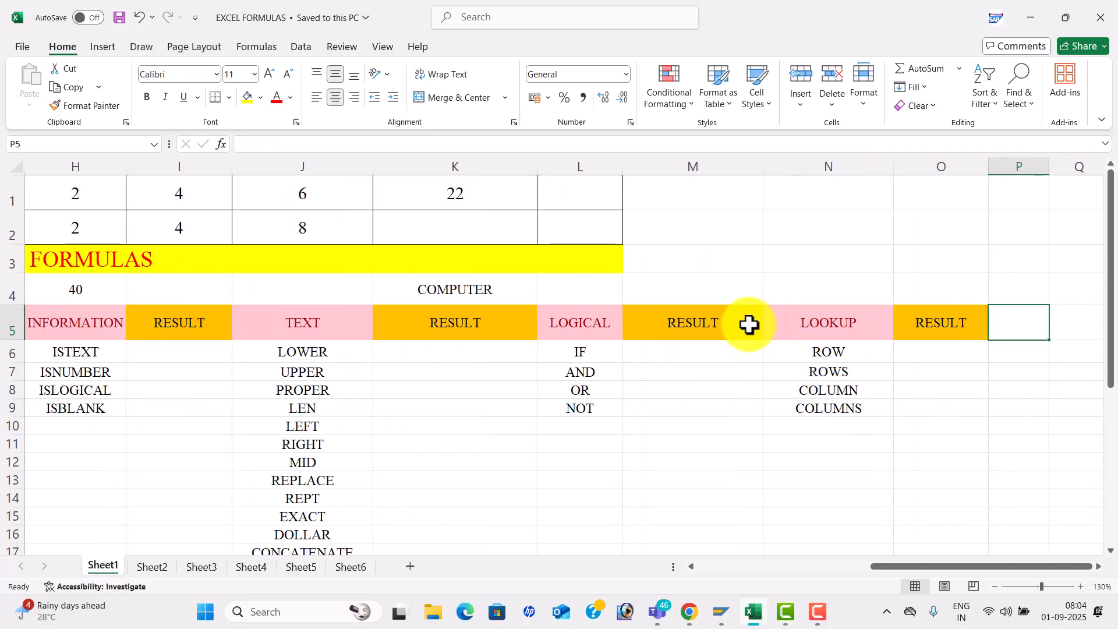
{"action": "key", "text": "Left"}
{"action": "key", "text": "ctrl+Left"}
{"action": "key", "text": "Left"}
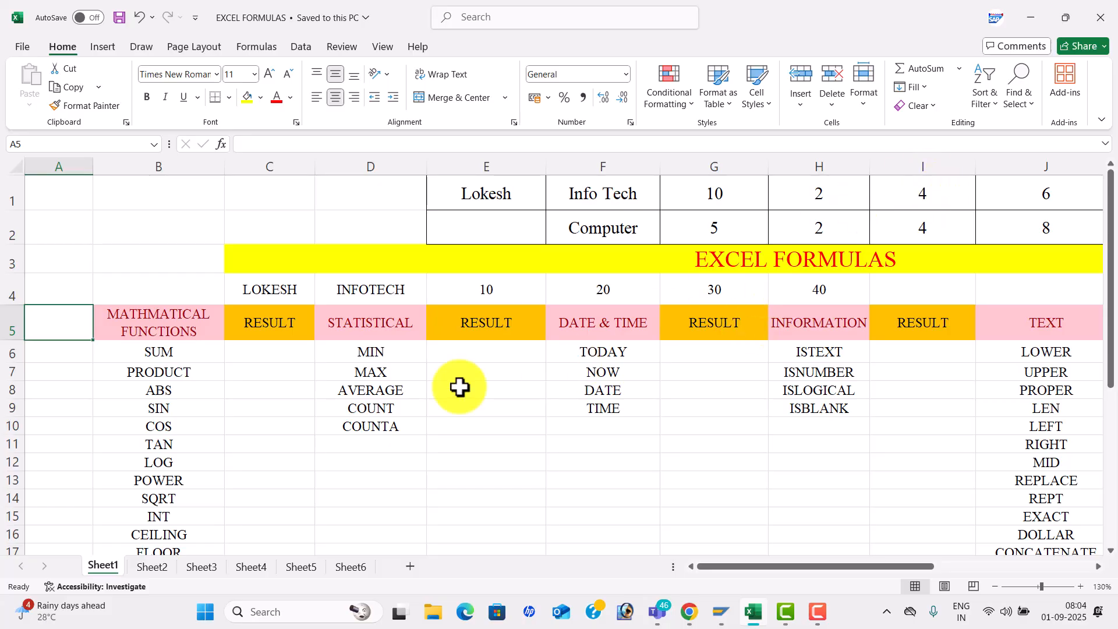
{"action": "left_click", "coordinate": [271, 403]}
{"action": "key", "text": "Down"}
{"action": "key", "text": "Down"}
{"action": "key", "text": "Down"}
{"action": "key", "text": "Down"}
{"action": "key", "text": "Down"}
{"action": "key", "text": "Down"}
{"action": "key", "text": "Down"}
{"action": "key", "text": "Down"}
{"action": "key", "text": "Down"}
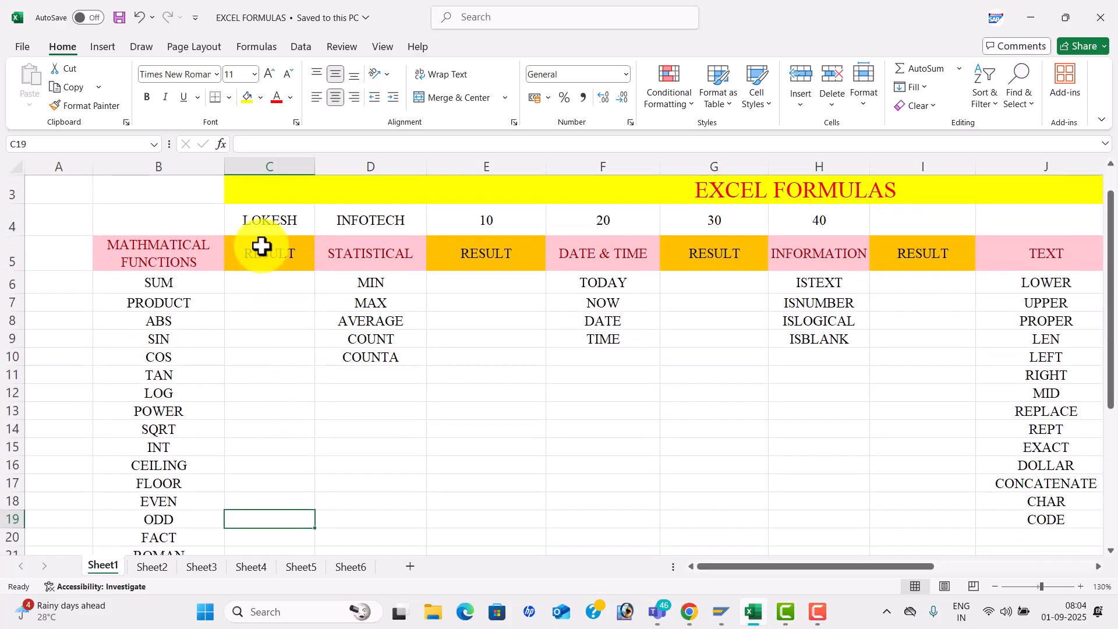
- Enter =SUM(E4:H4) in C6 to total row 4, giving 100
{"action": "left_click", "coordinate": [279, 286]}
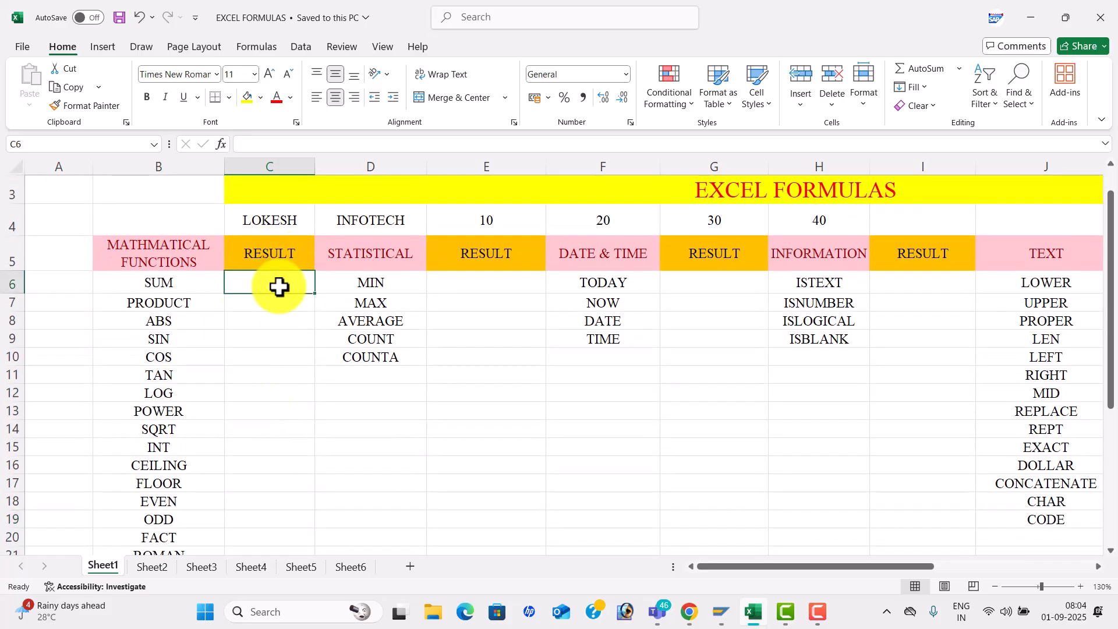
{"action": "type", "text": "=SUM("}
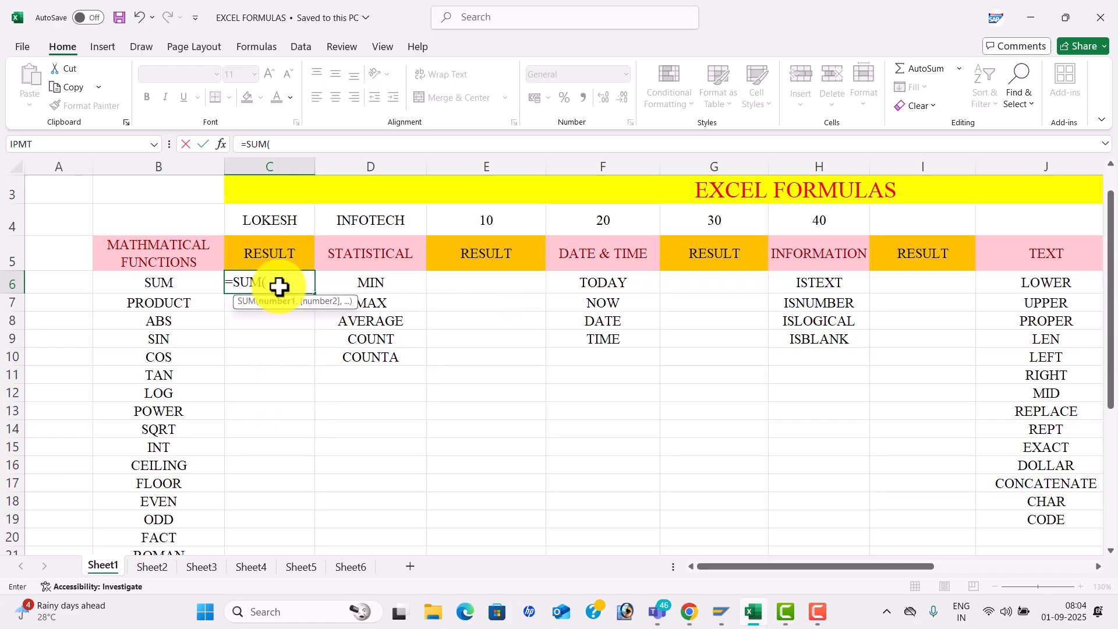
{"action": "left_click", "coordinate": [499, 220]}
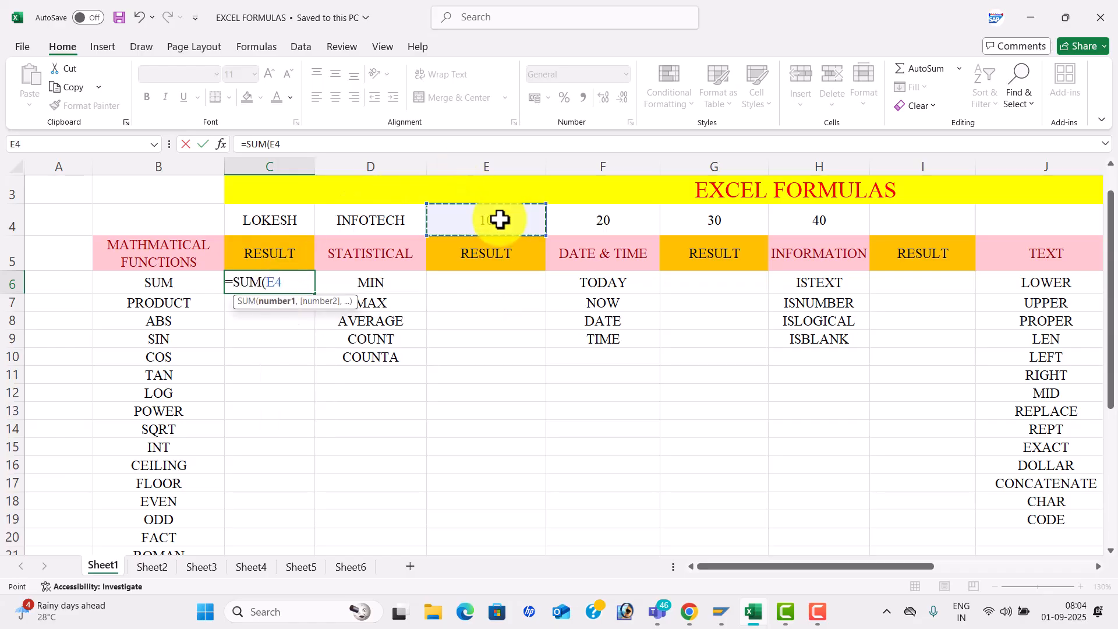
{"action": "key", "text": "shift+Right"}
{"action": "key", "text": "shift+Right"}
{"action": "key", "text": "shift+Right"}
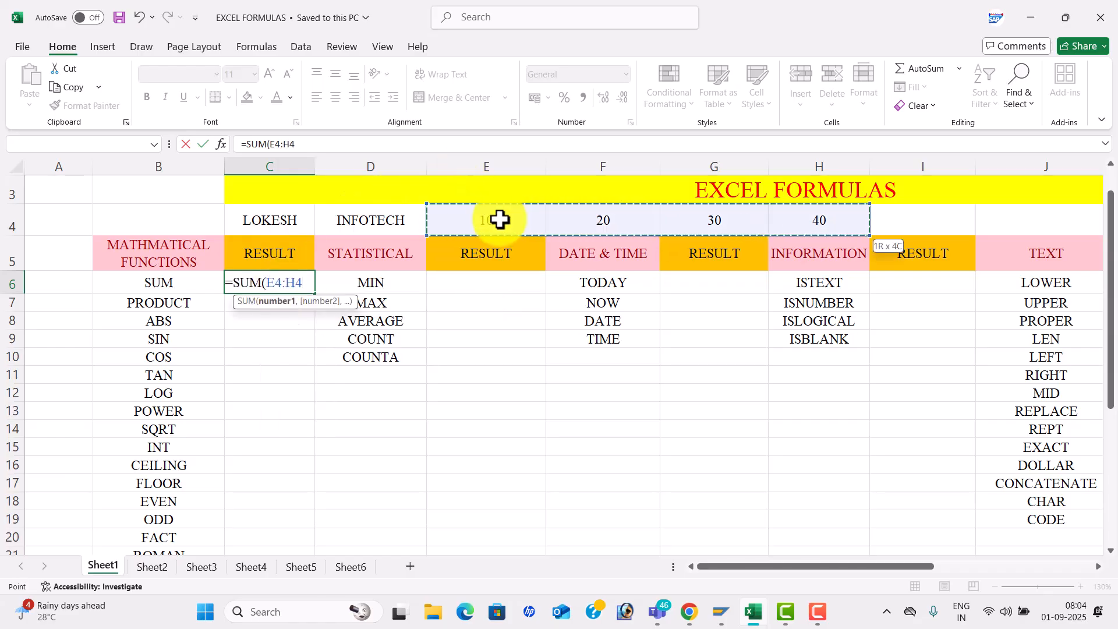
{"action": "type", "text": ")"}
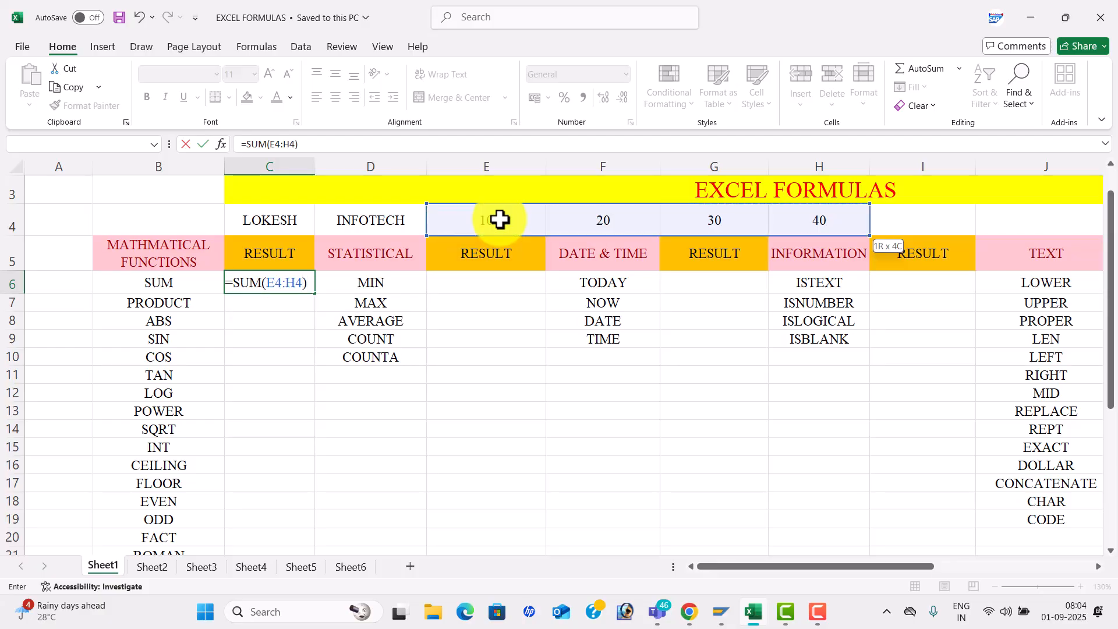
{"action": "key", "text": "Return"}
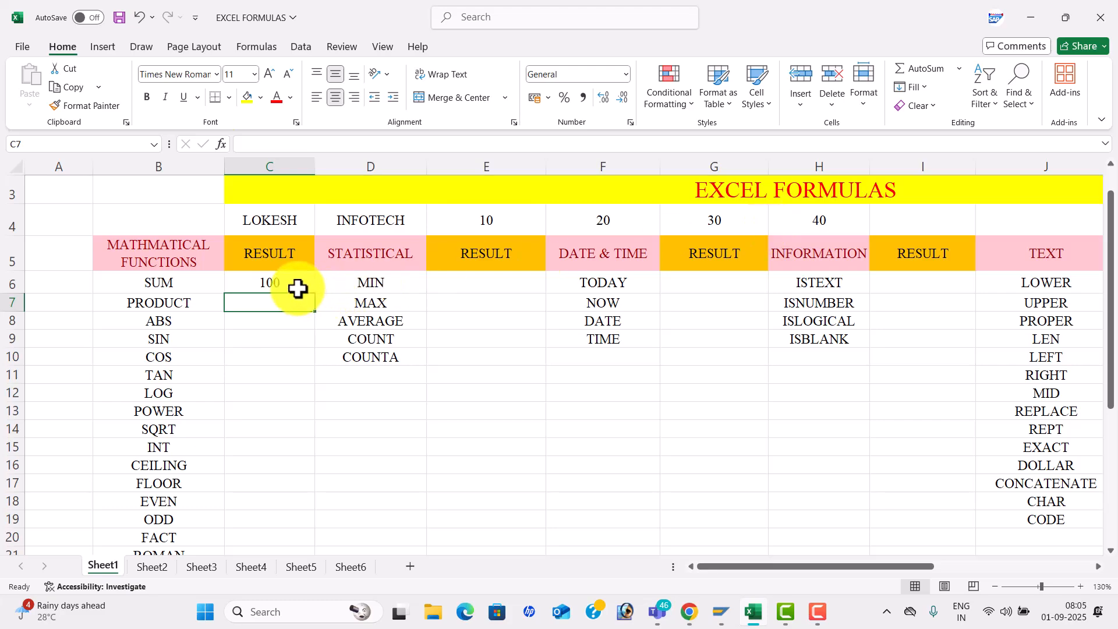
- Enter =PRODUCT(E4:F4) in C7 for 200, then type =ABS(-50) in C8
{"action": "type", "text": "=PROD"}
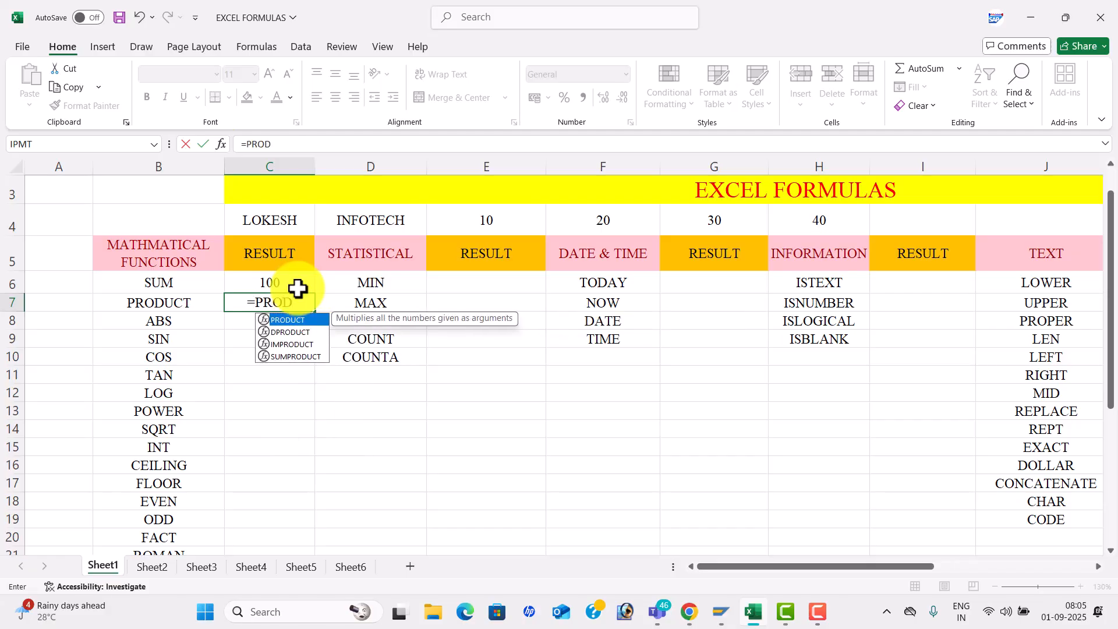
{"action": "key", "text": "Tab"}
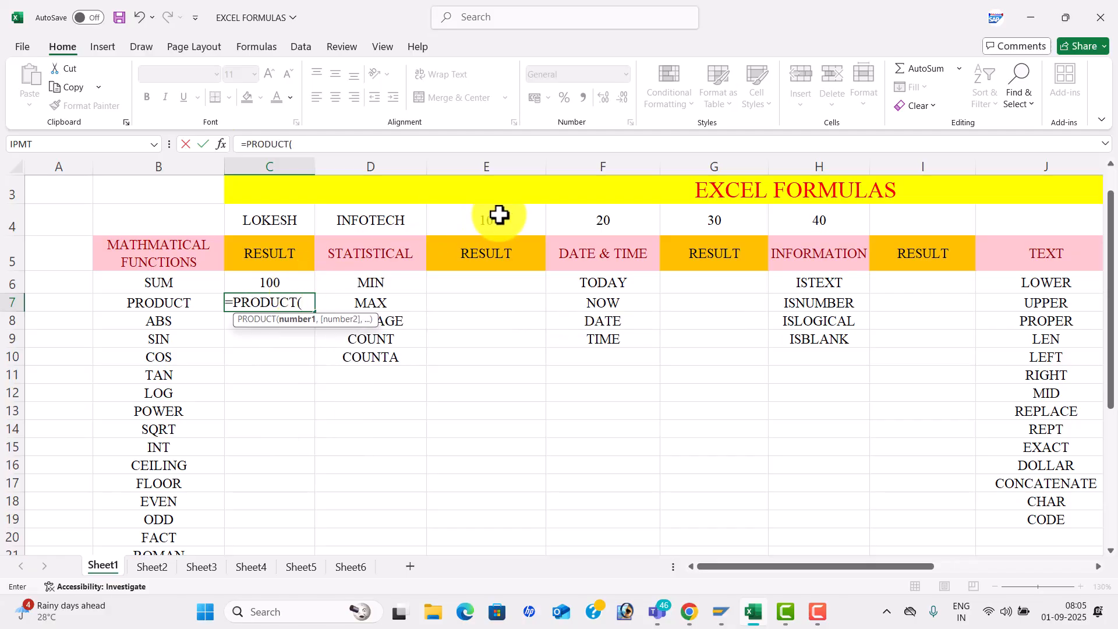
{"action": "left_click_drag", "start_coordinate": [502, 217], "coordinate": [571, 225]}
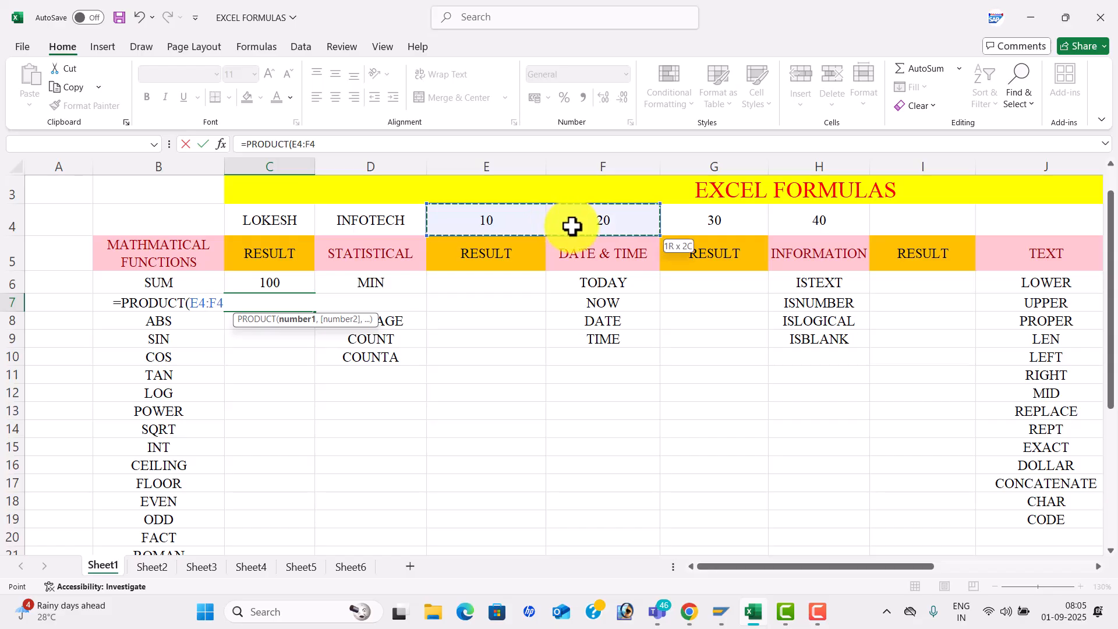
{"action": "type", "text": ")"}
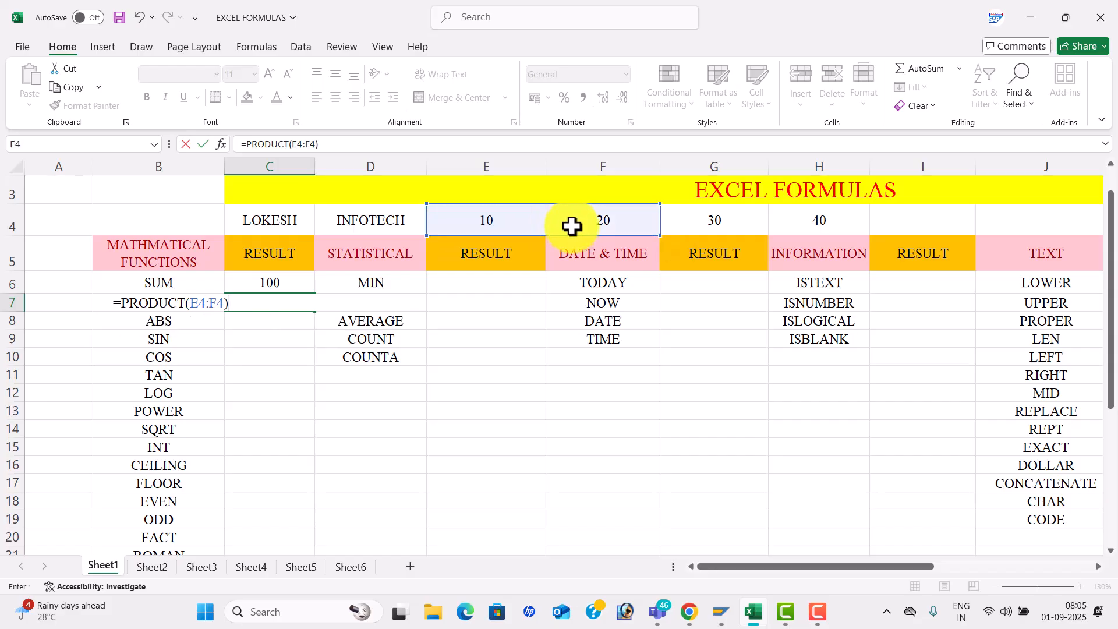
{"action": "key", "text": "Return"}
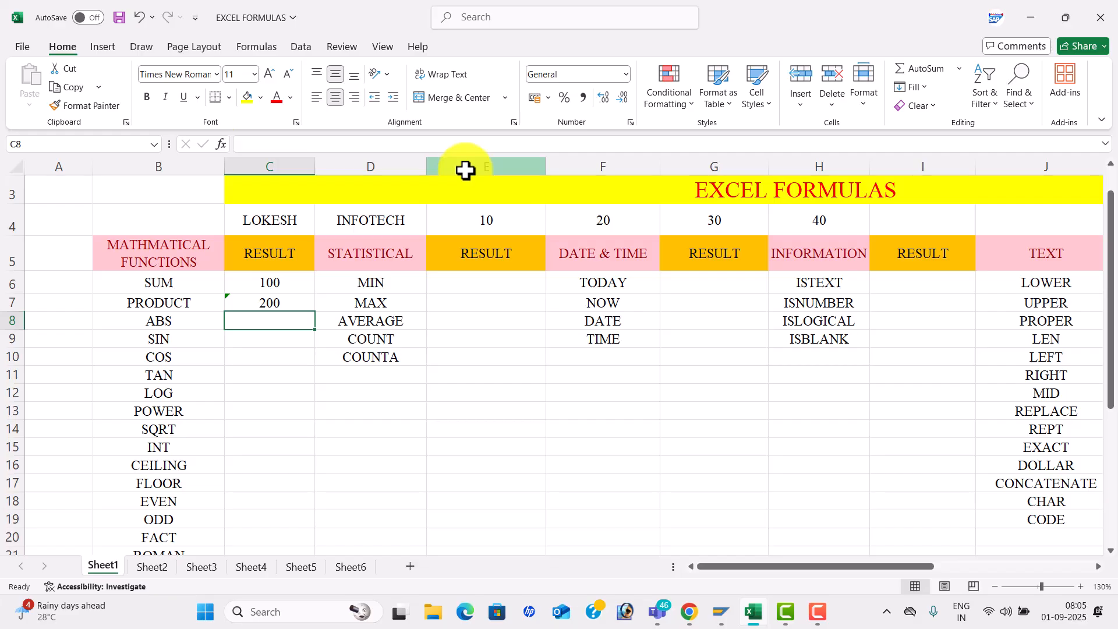
{"action": "type", "text": "=ABS"}
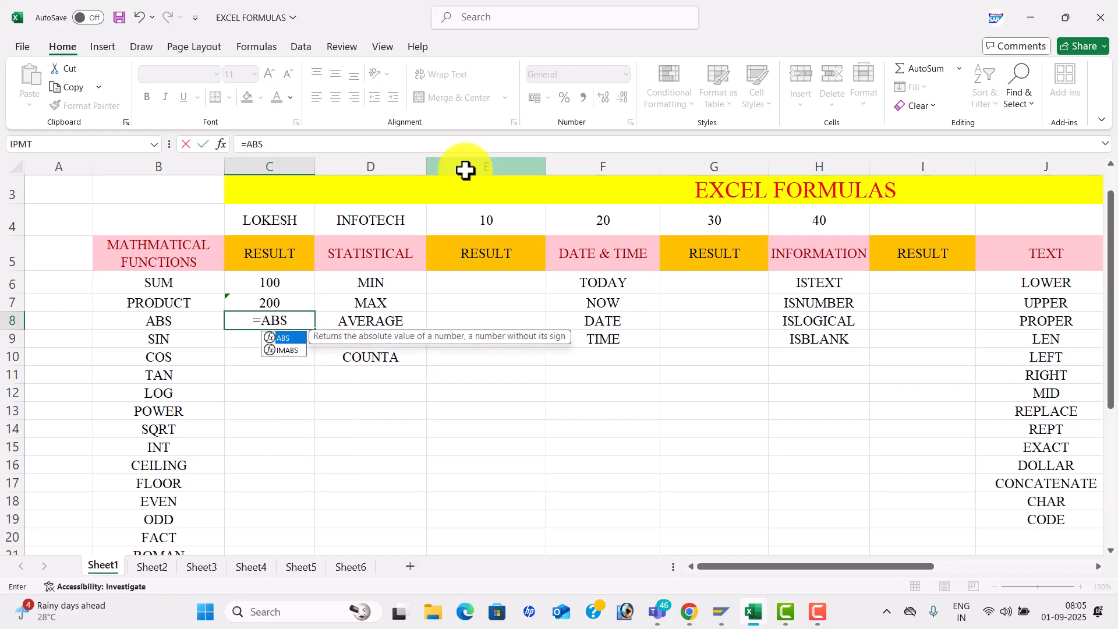
{"action": "type", "text": "(-50"}
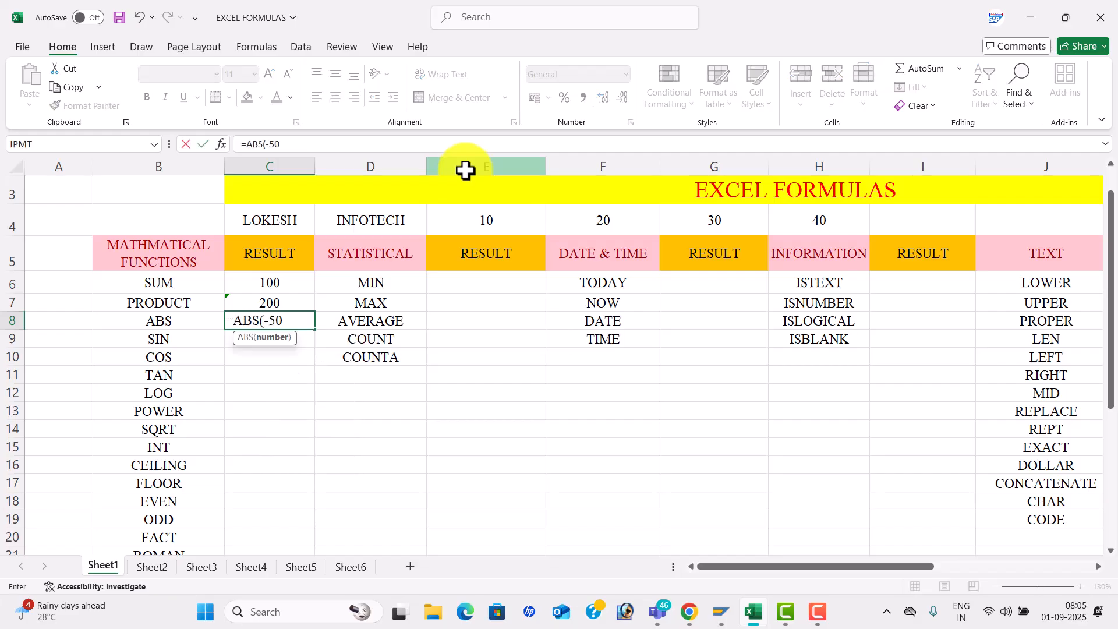
{"action": "type", "text": ")"}
- Commit ABS in C8, then enter =SIN(45), =COS(45) and =TAN(45) in C9:C11
{"action": "key", "text": "Return"}
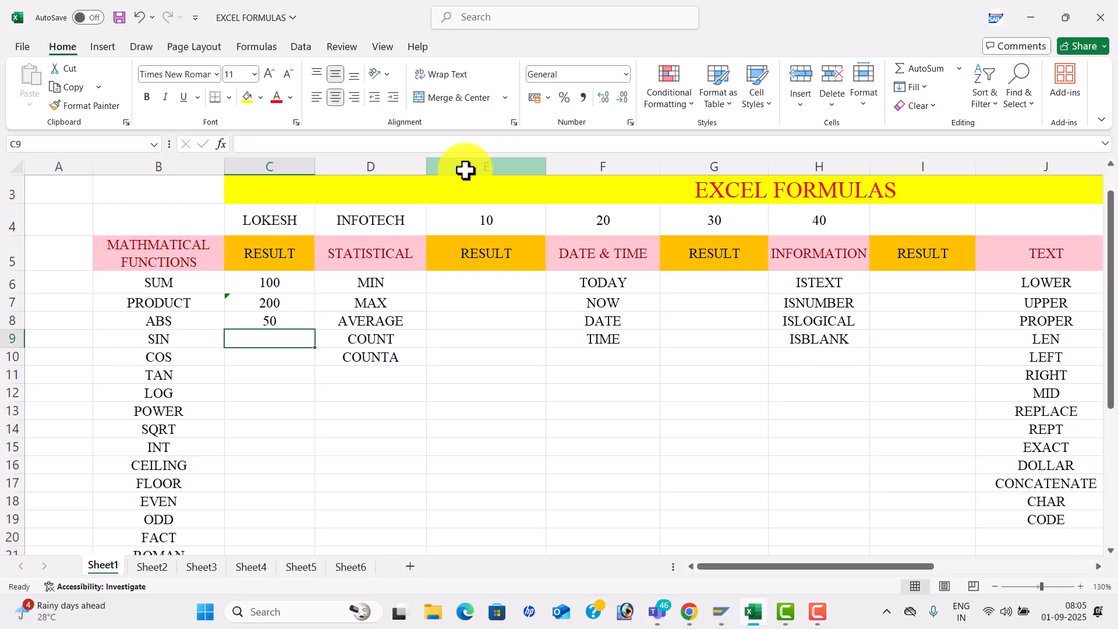
{"action": "type", "text": "="}
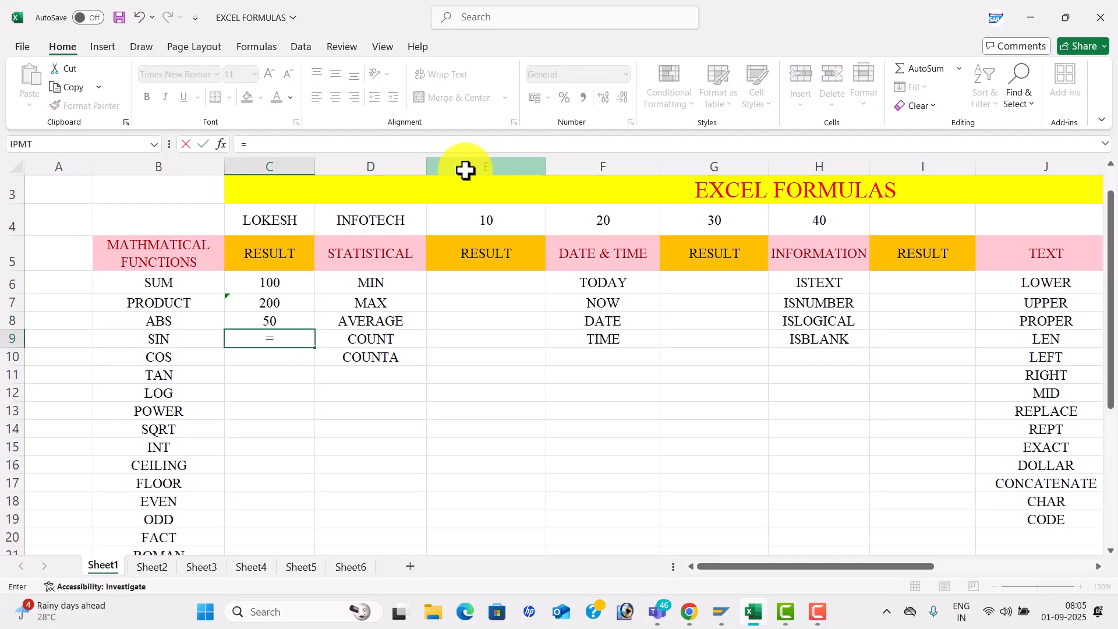
{"action": "type", "text": "SIN(45)"}
{"action": "key", "text": "Return"}
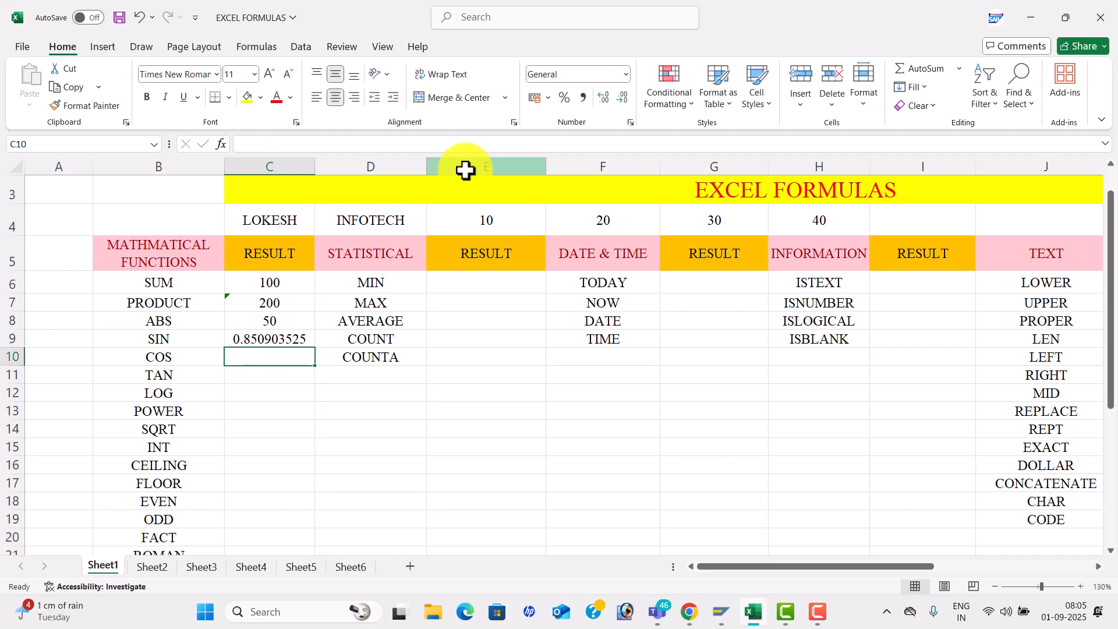
{"action": "type", "text": "=C"}
{"action": "type", "text": "0S"}
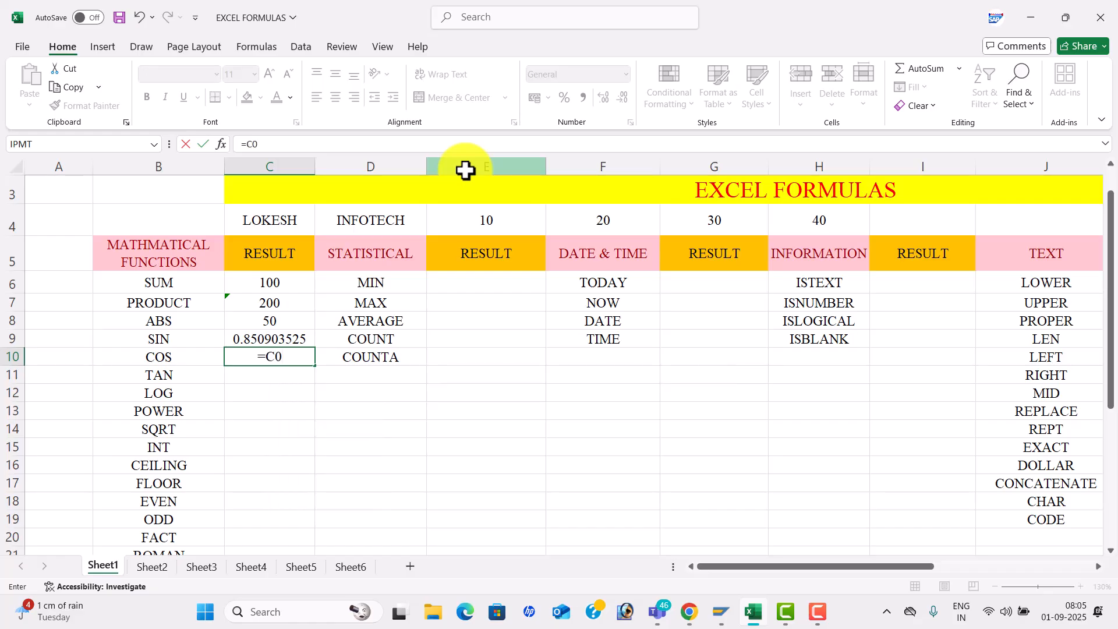
{"action": "key", "text": "BackSpace"}
{"action": "key", "text": "BackSpace"}
{"action": "type", "text": "OS("}
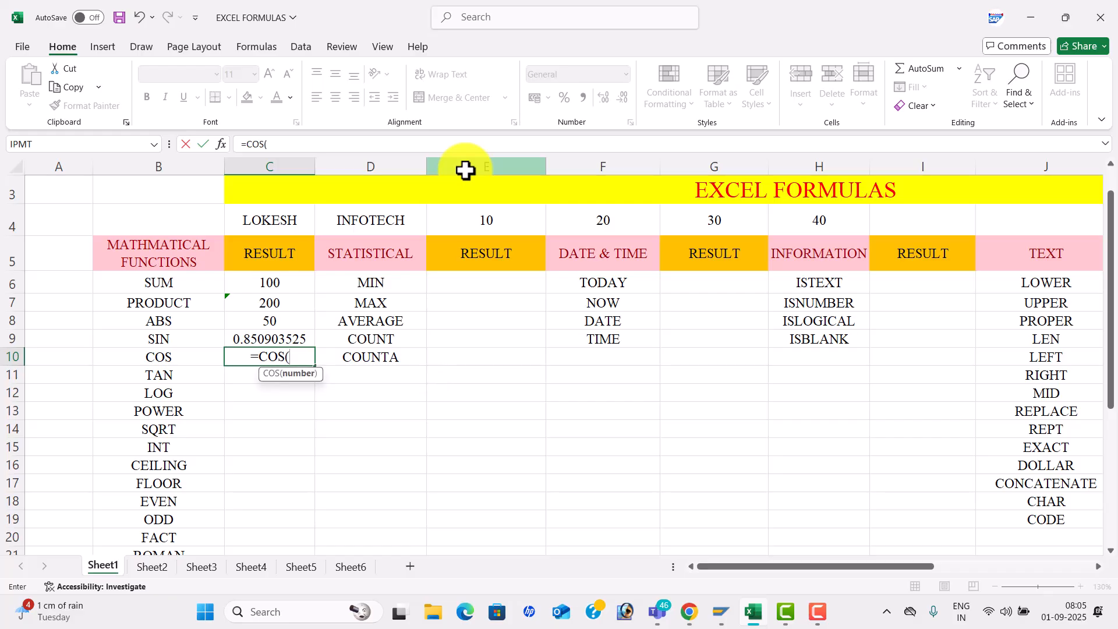
{"action": "type", "text": "45)"}
{"action": "key", "text": "Return"}
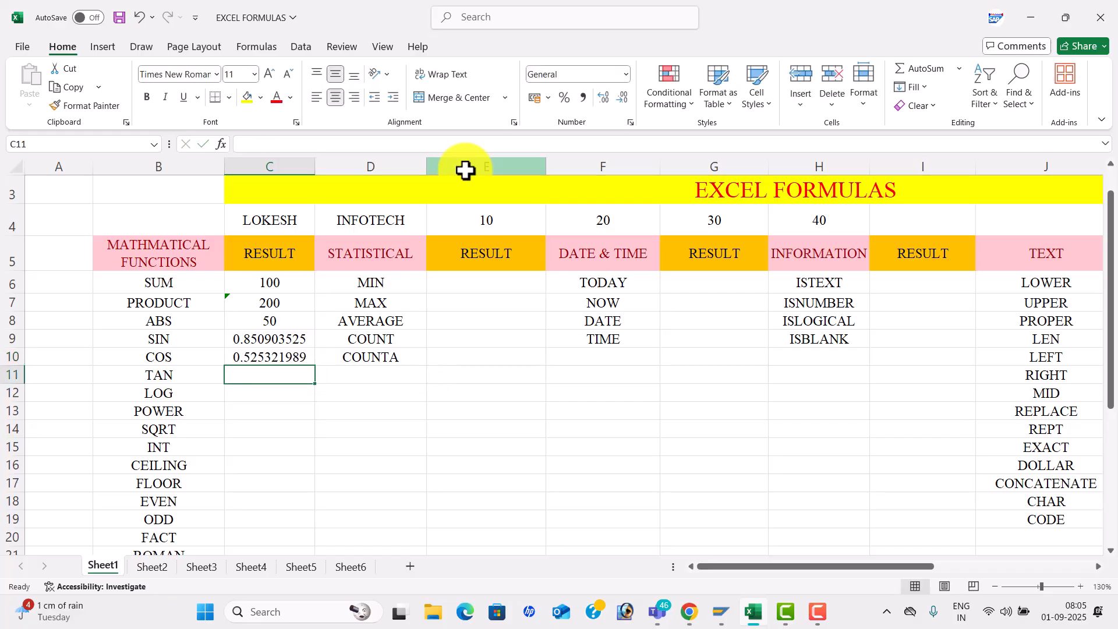
{"action": "type", "text": "="}
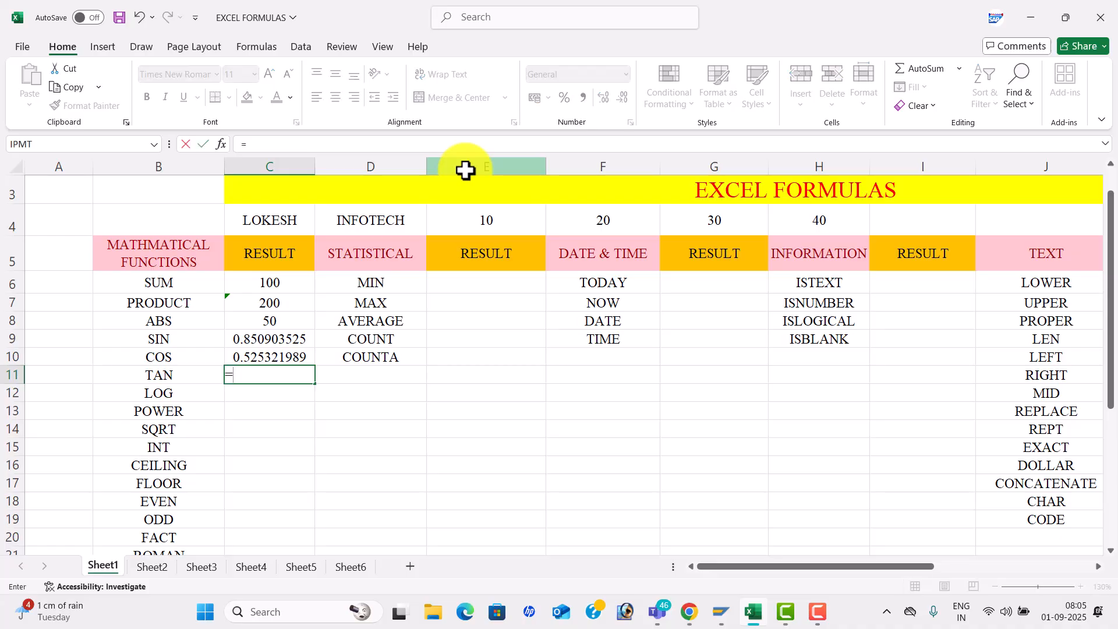
{"action": "type", "text": "TAN(4"}
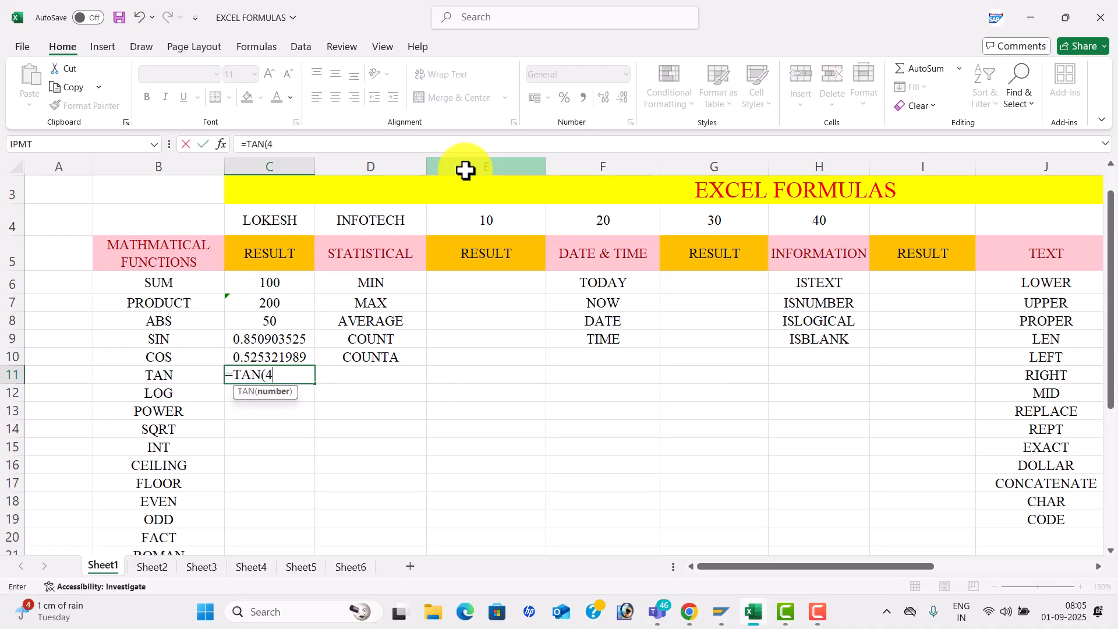
{"action": "type", "text": "5)"}
{"action": "key", "text": "Return"}
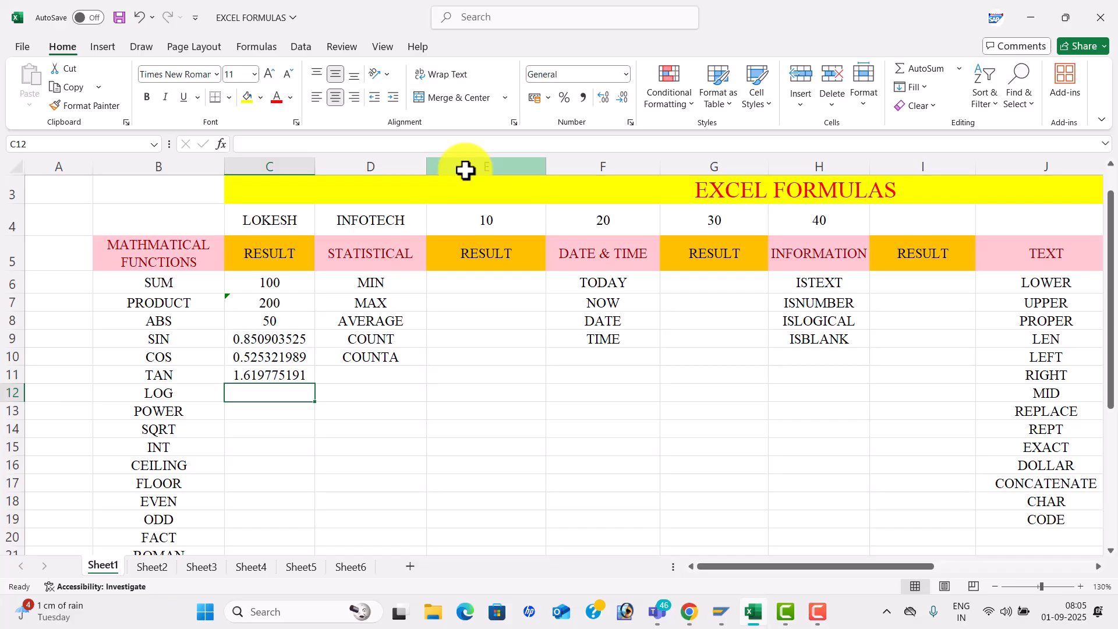
- Enter =LOG(10,3) in C12 and type =POWER(5,2) in C13
{"action": "type", "text": "=LOG("}
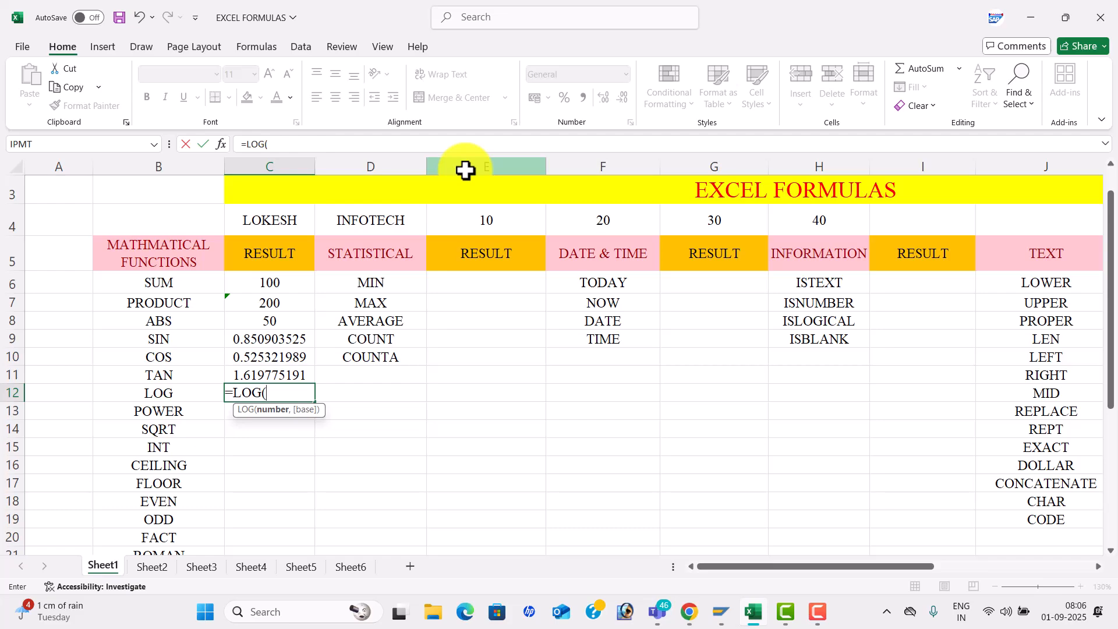
{"action": "type", "text": "10,3)"}
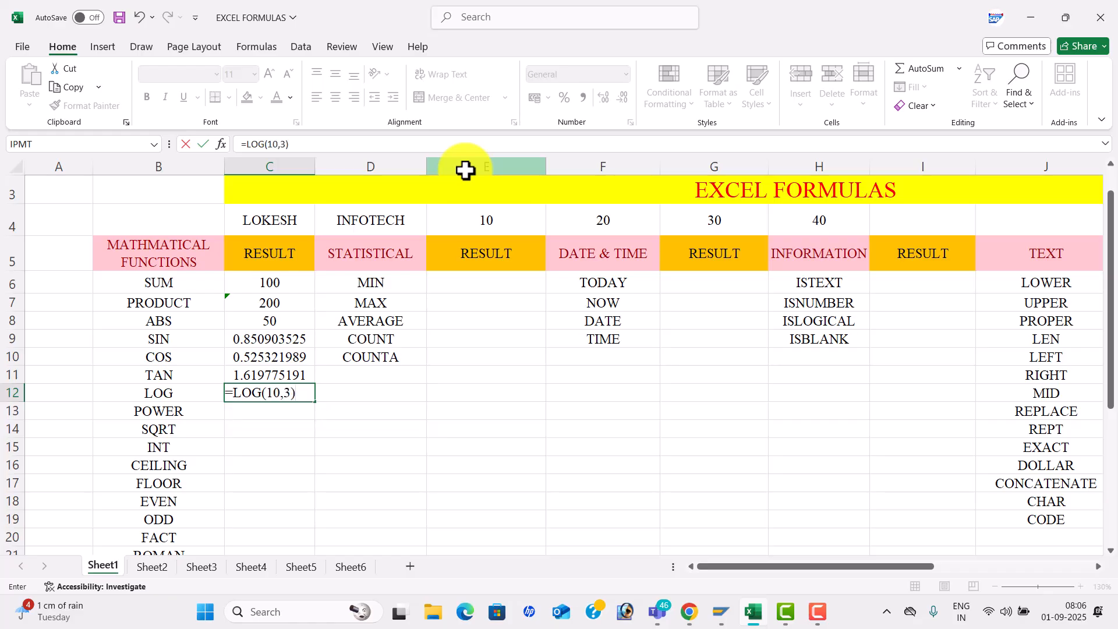
{"action": "key", "text": "Return"}
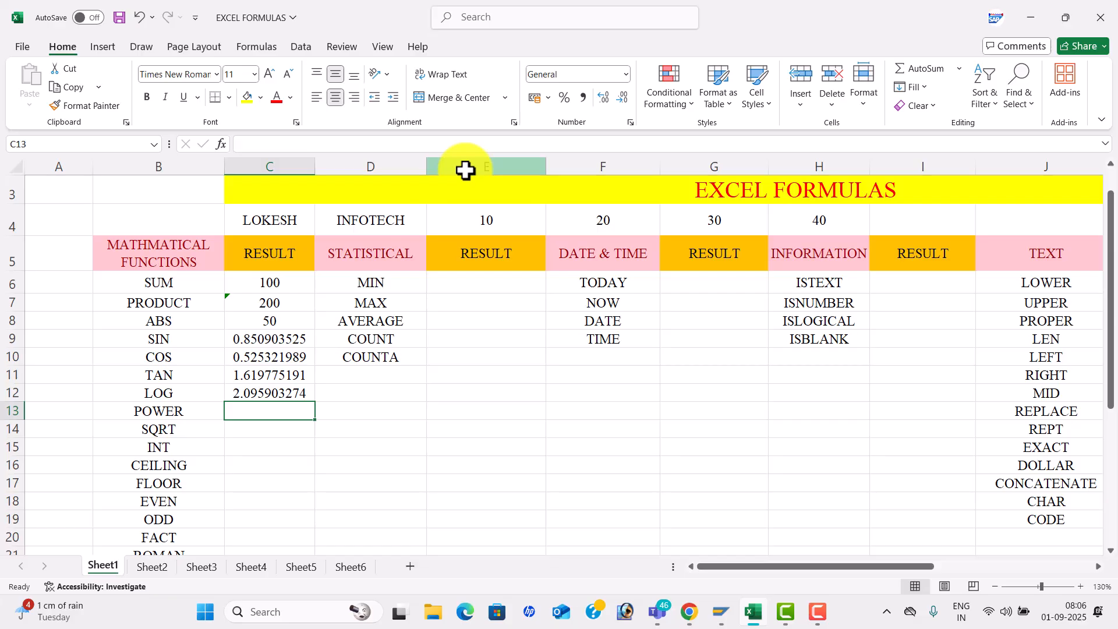
{"action": "type", "text": "=PO"}
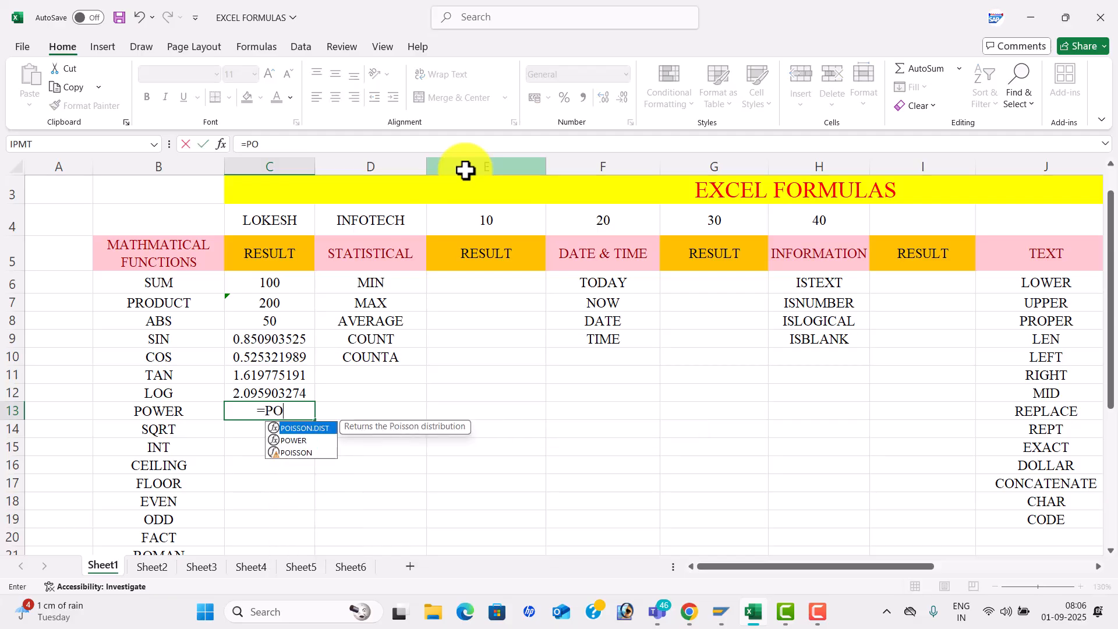
{"action": "key", "text": "Down"}
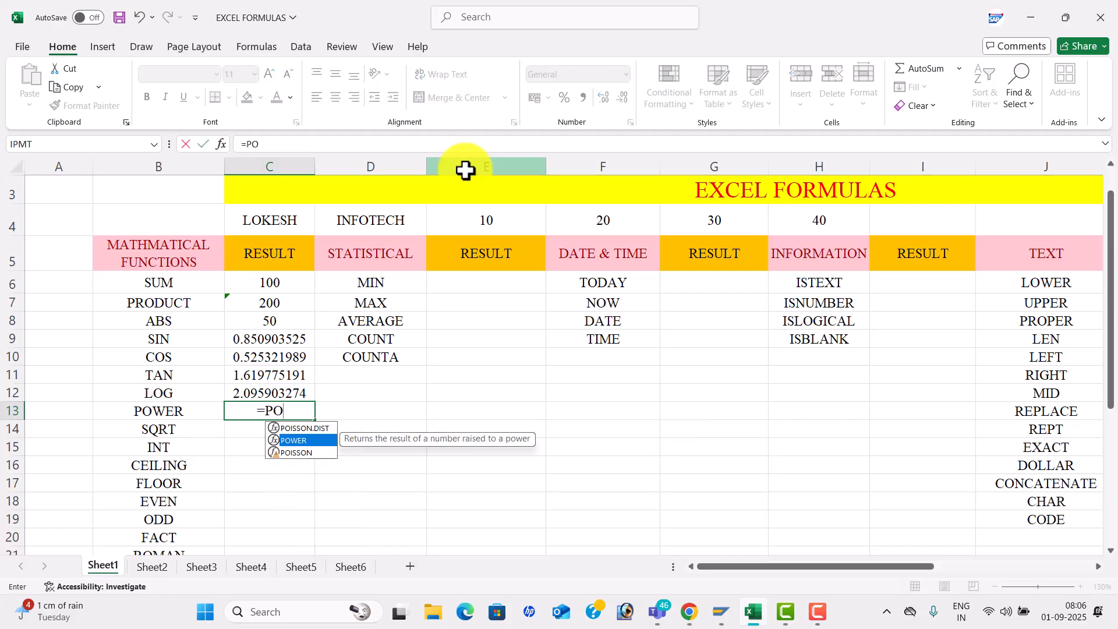
{"action": "key", "text": "Tab"}
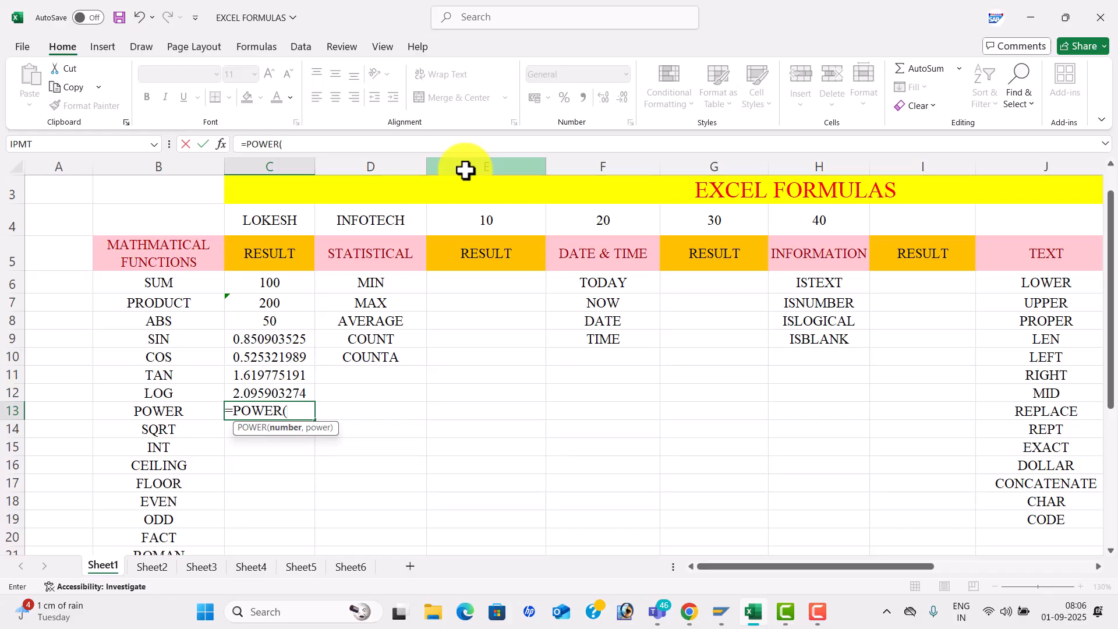
{"action": "type", "text": "5,2)"}
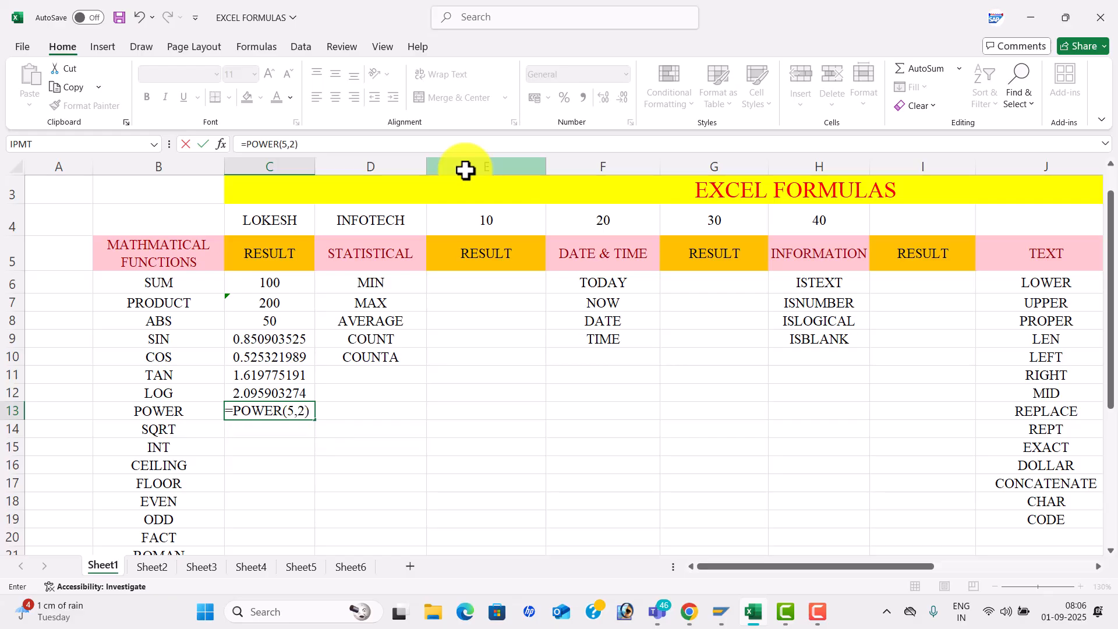
- Commit POWER in C13, then enter =SQRT(16) and =INT(50.85963) in C14:C15, giving 4 and 50
{"action": "key", "text": "Return"}
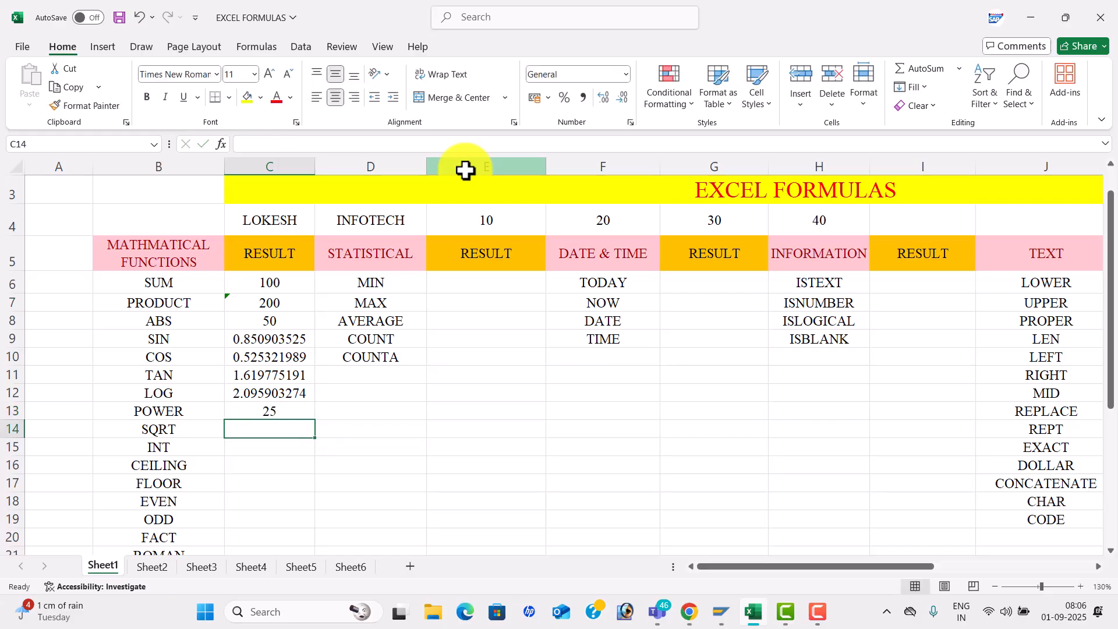
{"action": "type", "text": "="}
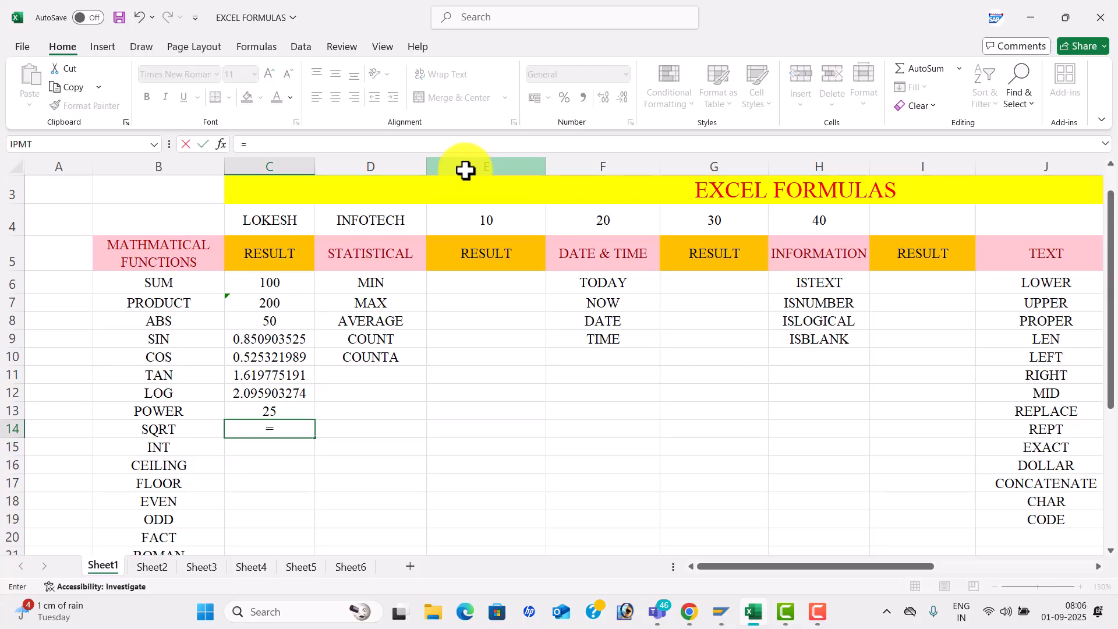
{"action": "type", "text": "S"}
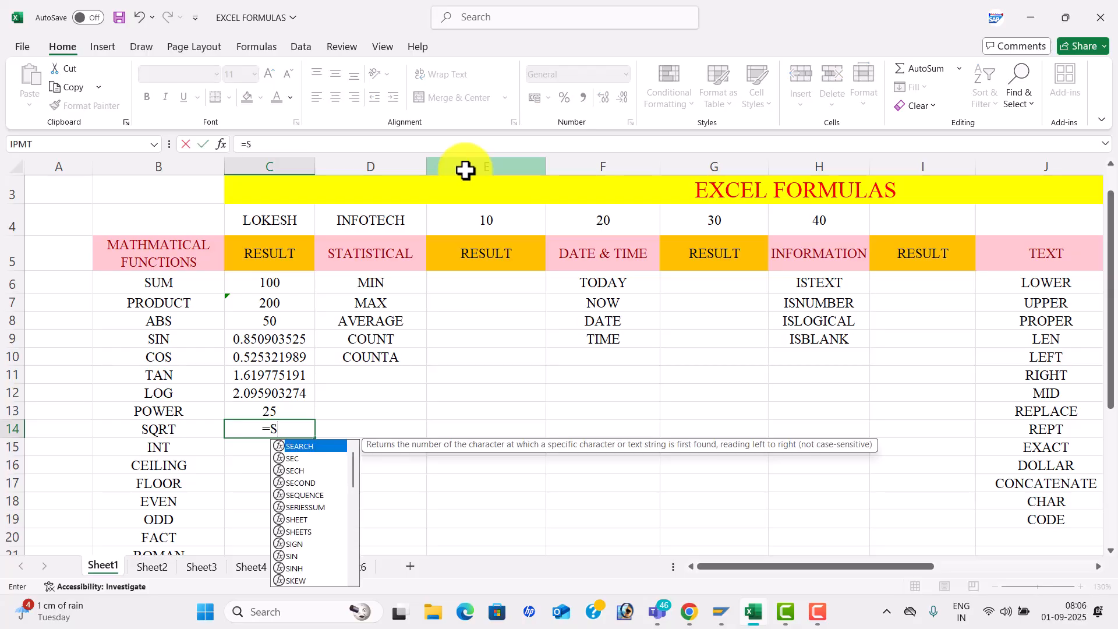
{"action": "type", "text": "QRT"}
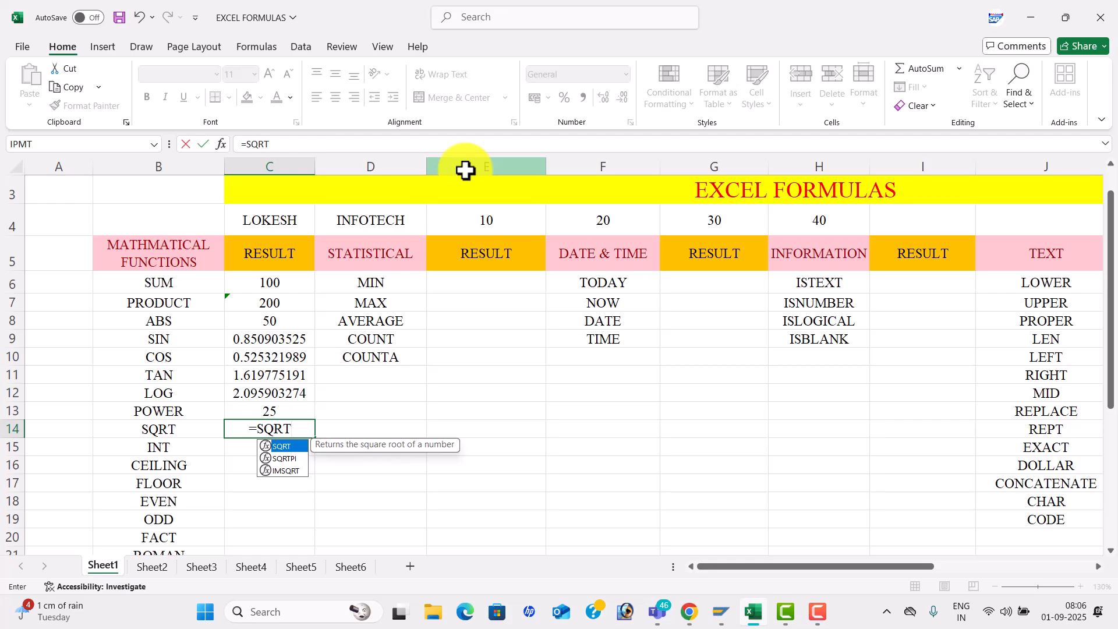
{"action": "type", "text": "("}
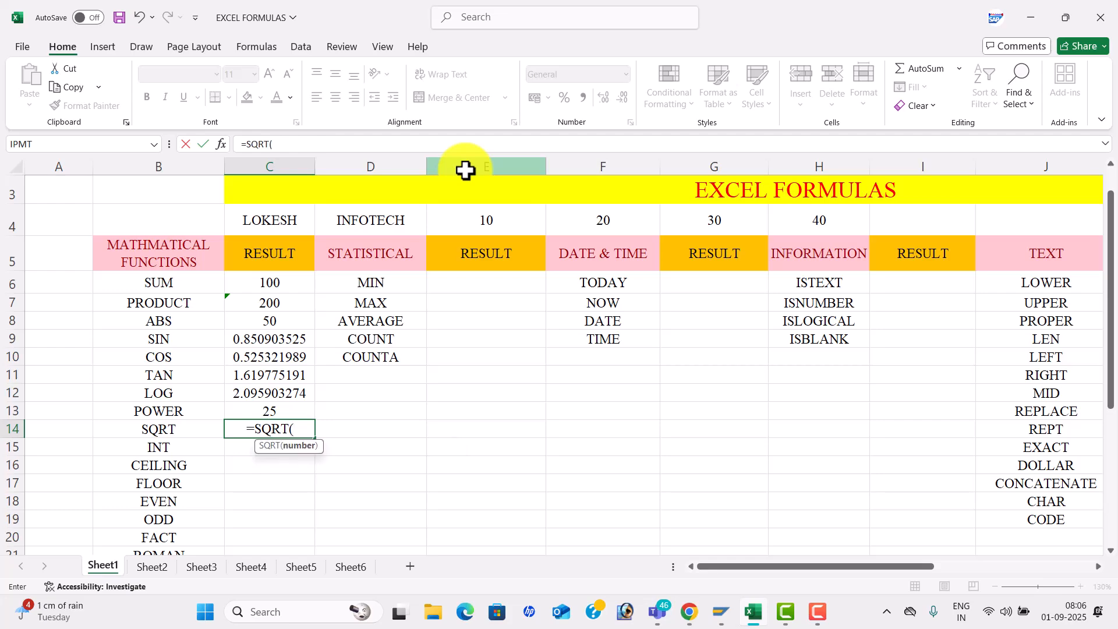
{"action": "type", "text": "16"}
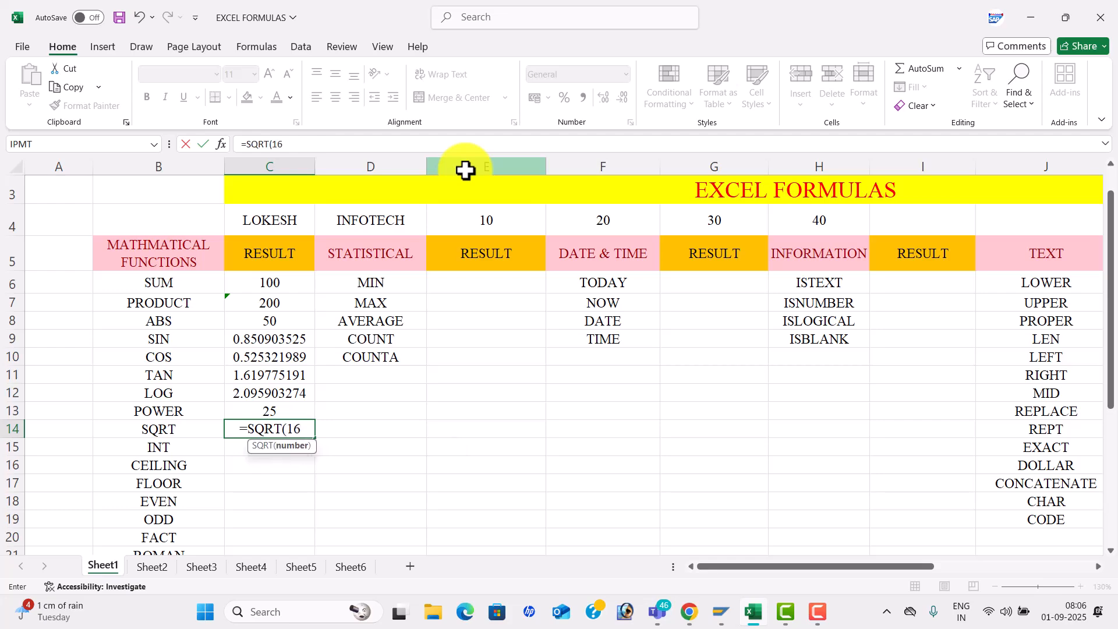
{"action": "type", "text": ")"}
{"action": "key", "text": "Return"}
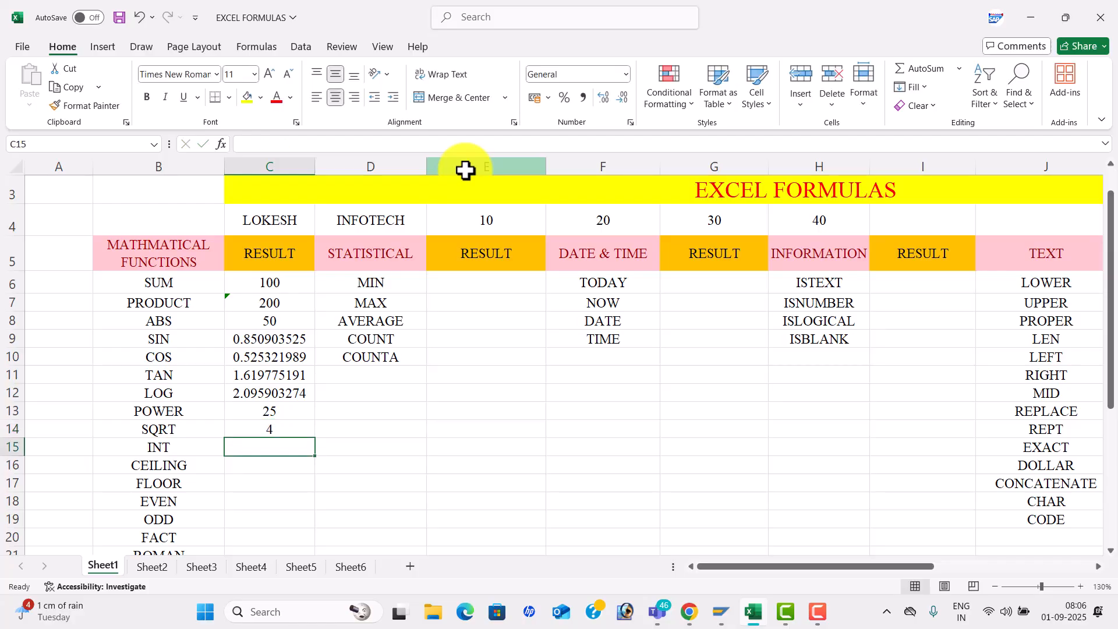
{"action": "type", "text": "=I"}
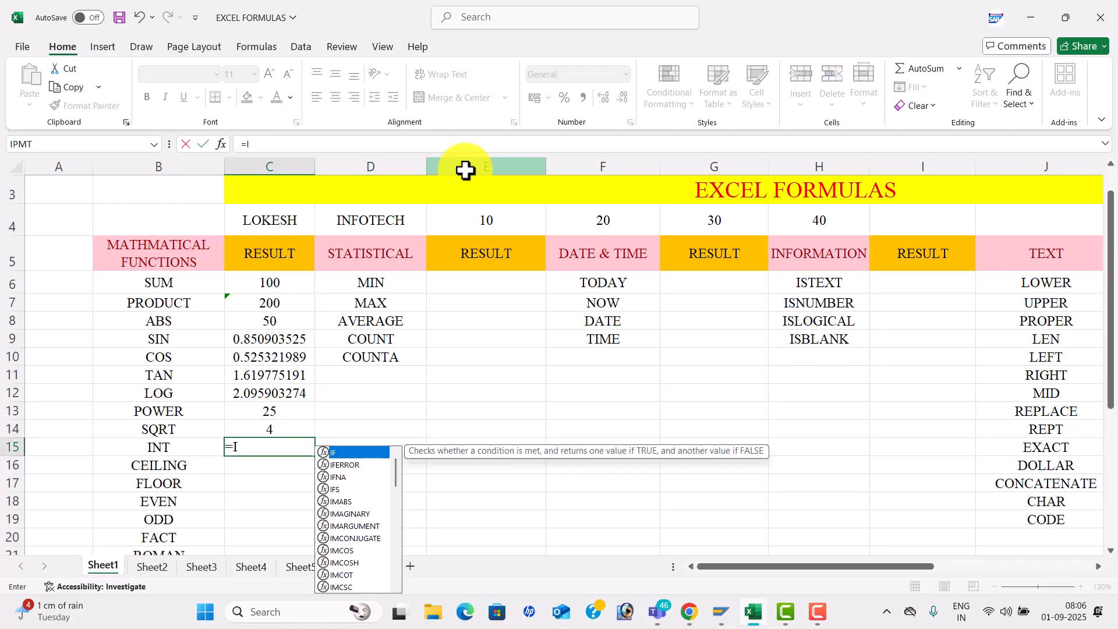
{"action": "type", "text": "NT("}
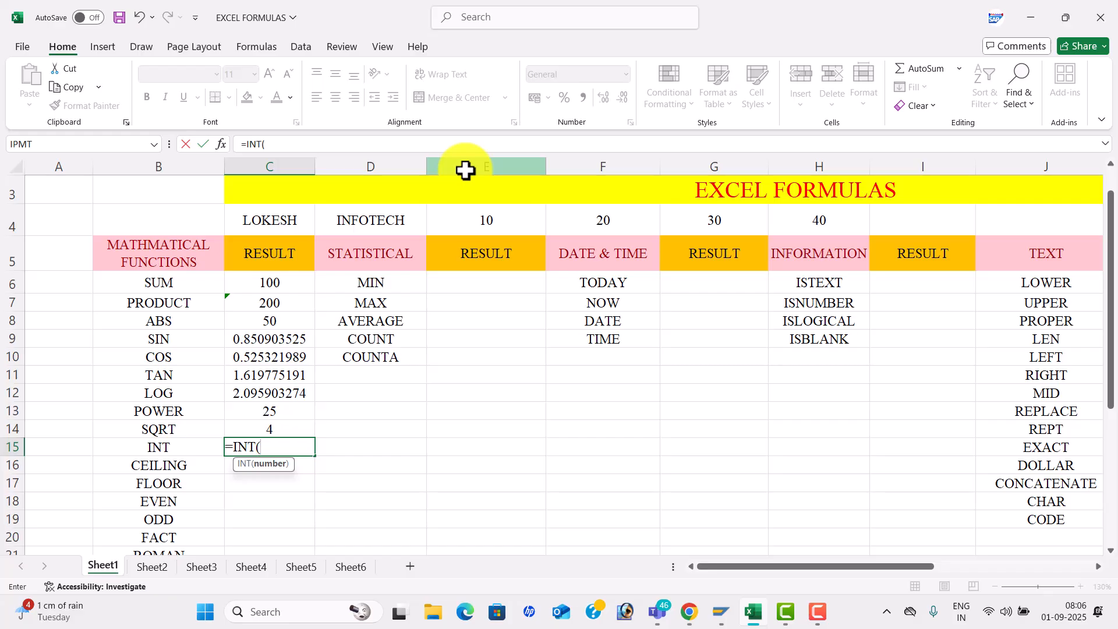
{"action": "type", "text": "50.859635"}
{"action": "key", "text": "BackSpace"}
{"action": "key", "text": "BackSpace"}
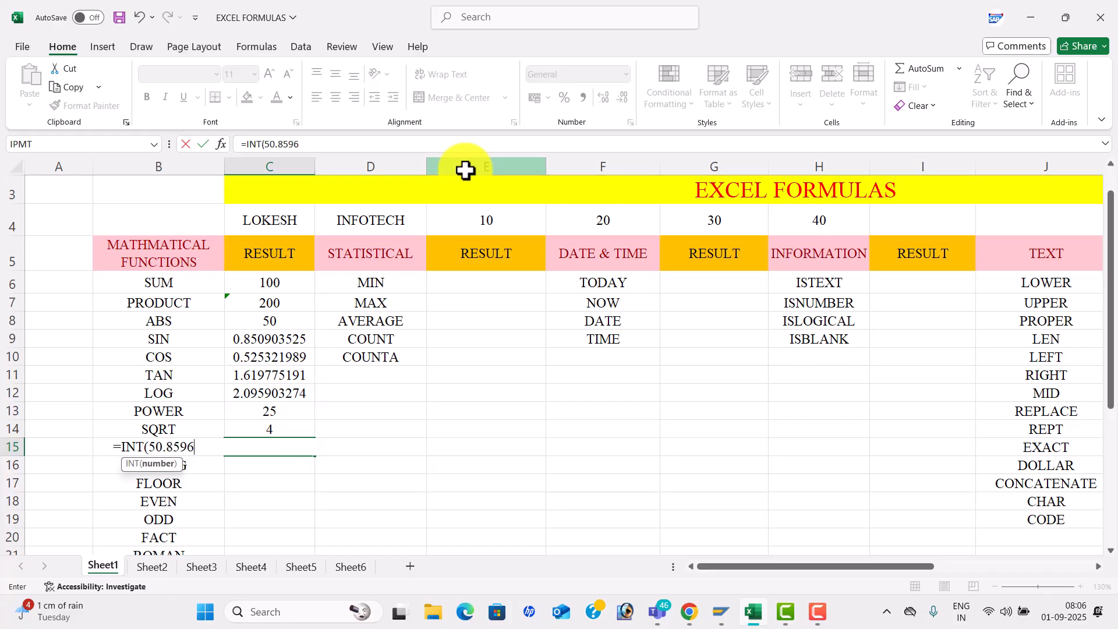
{"action": "type", "text": ")"}
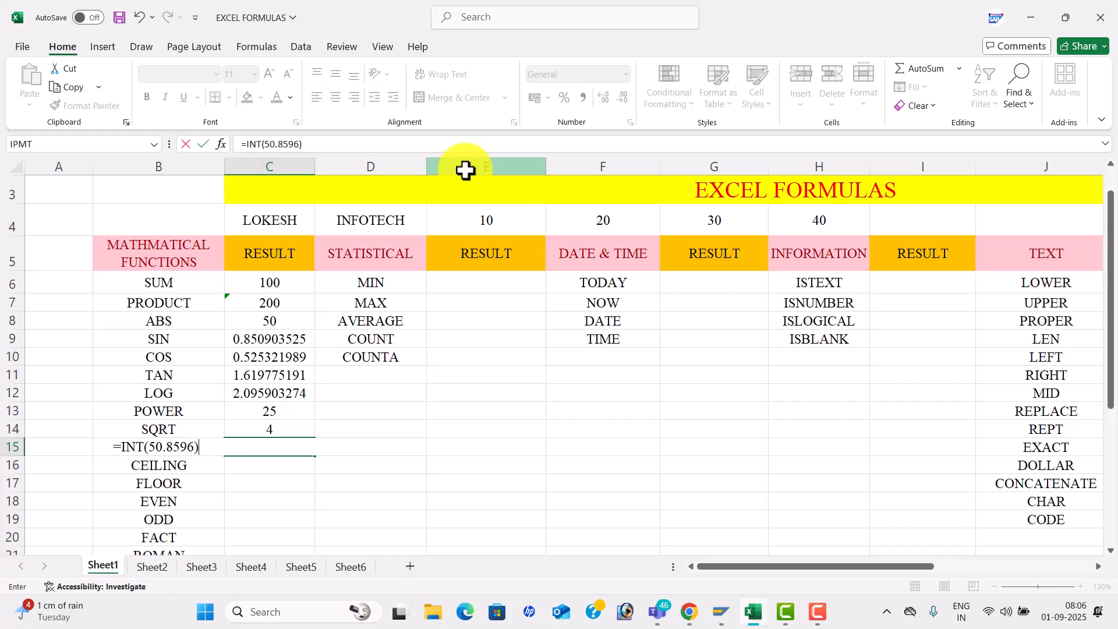
{"action": "key", "text": "Return"}
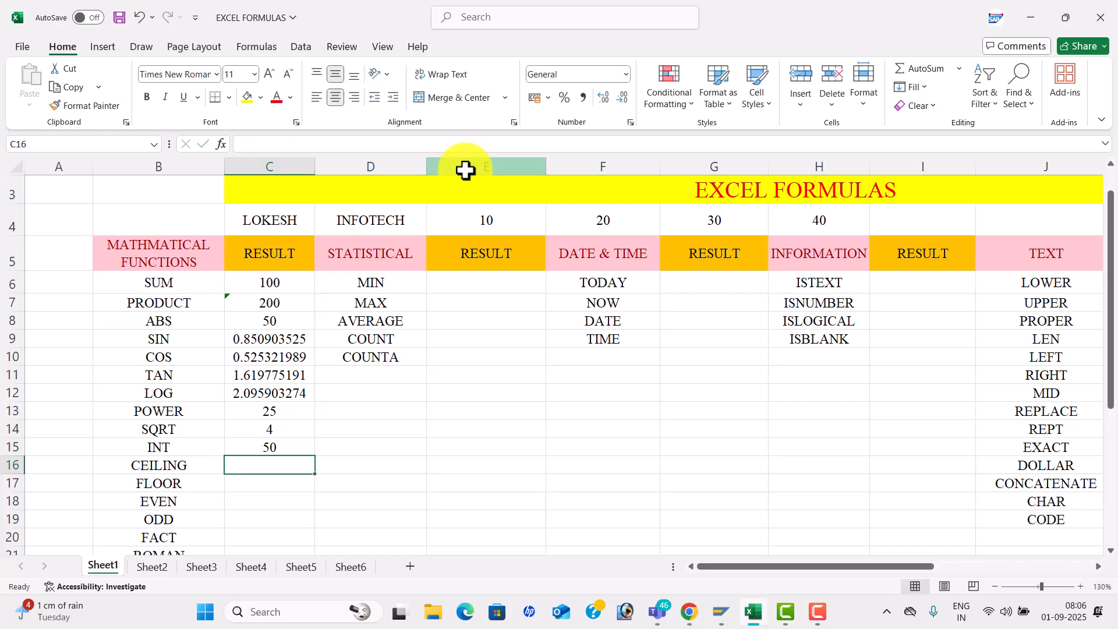
- Enter =CEILING(30,4) in C16, returning 32
{"action": "type", "text": "=CE"}
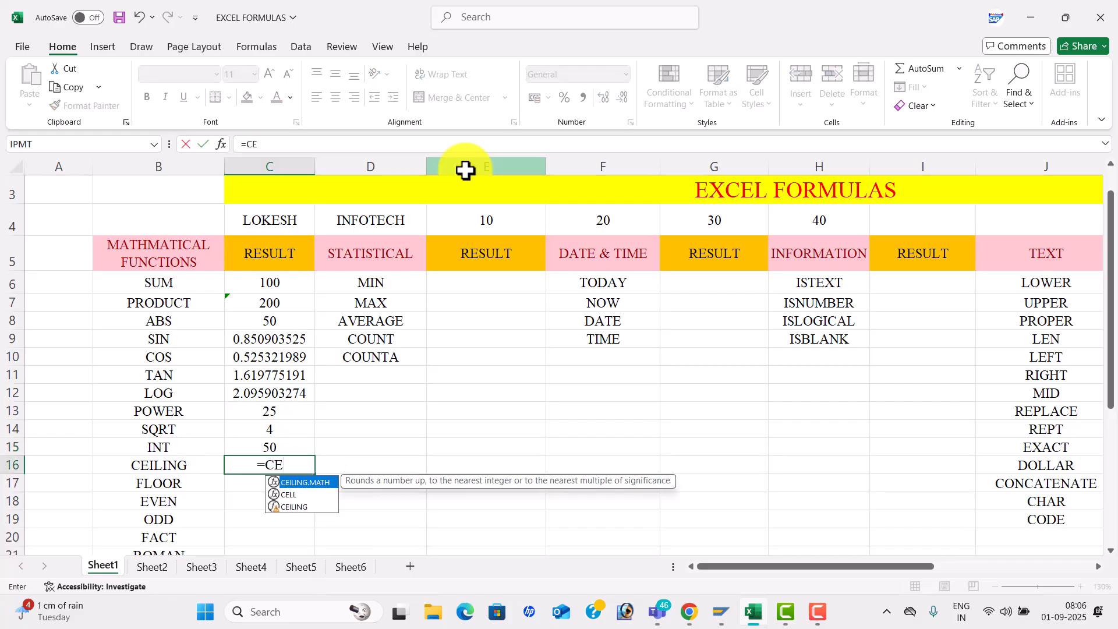
{"action": "key", "text": "Down"}
{"action": "key", "text": "Down"}
{"action": "key", "text": "Tab"}
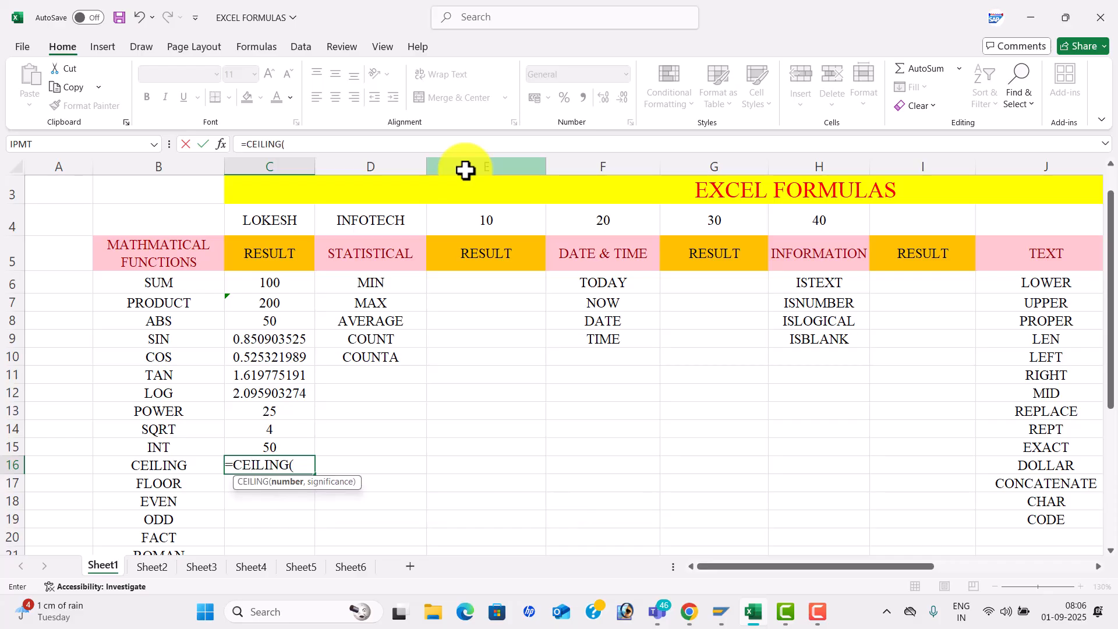
{"action": "type", "text": "30,4)"}
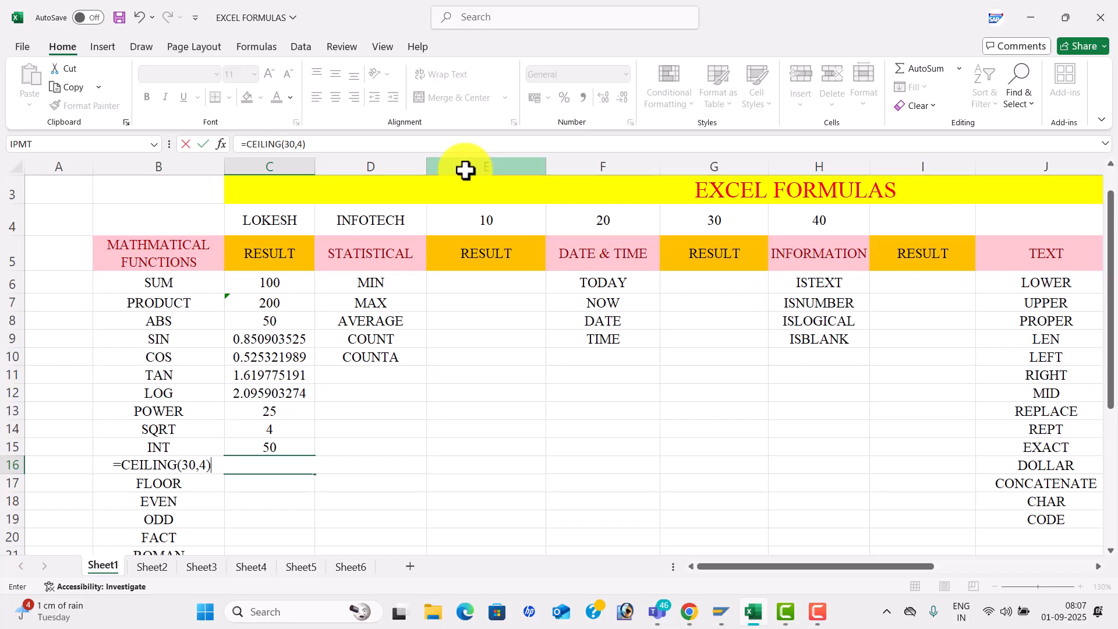
{"action": "key", "text": "Return"}
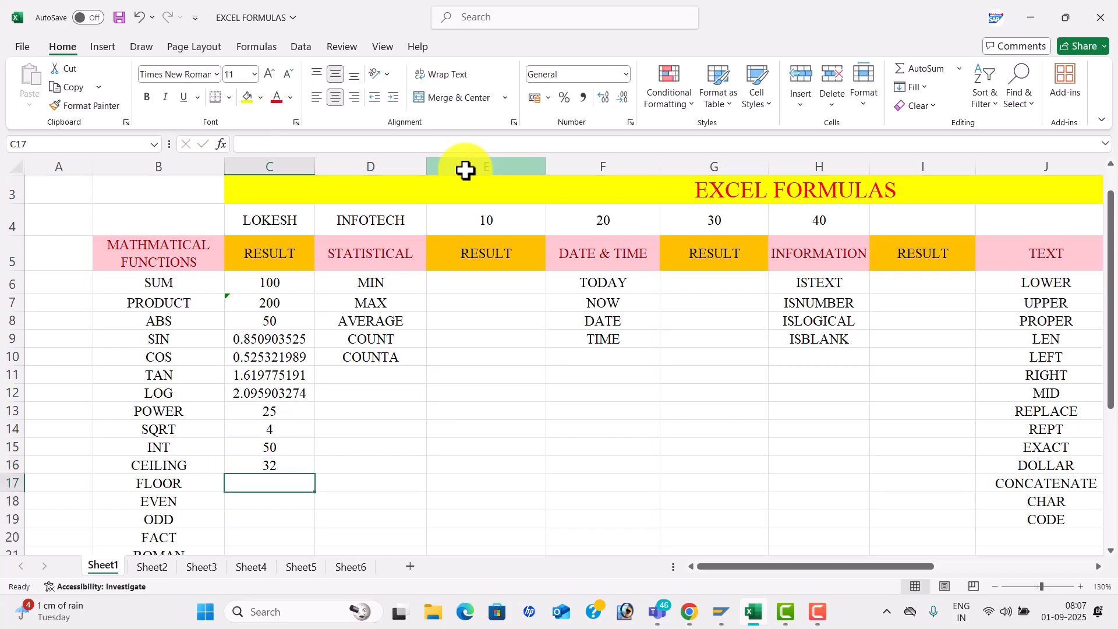
- Enter =FLOOR(30,4), =EVEN(2) and =ODD(1) in C17:C19, giving 28, 2 and 1
{"action": "type", "text": "="}
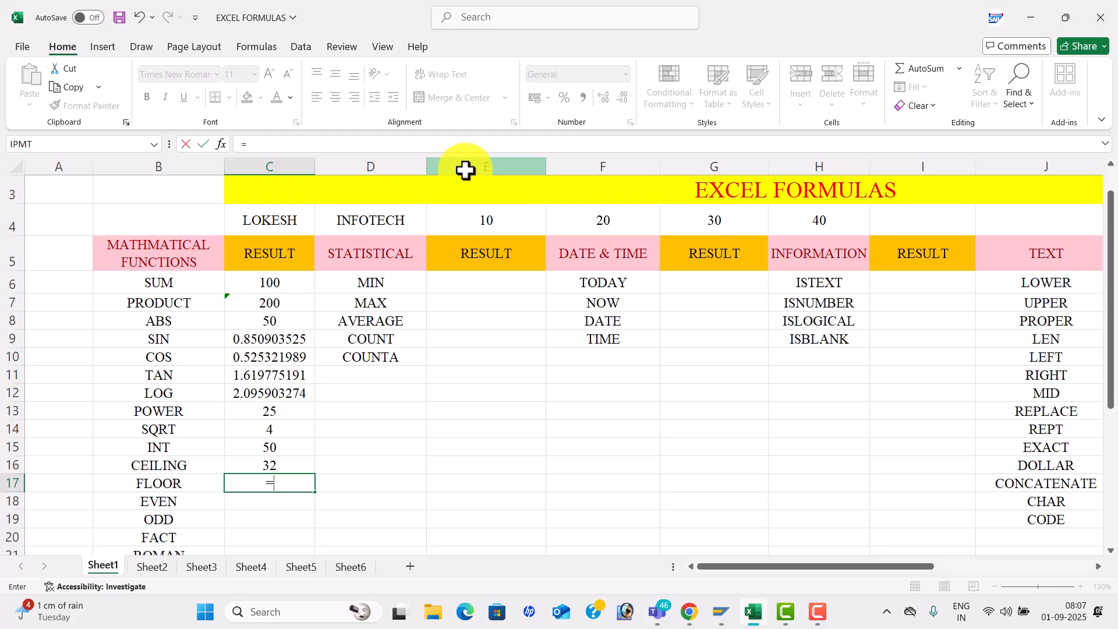
{"action": "type", "text": "FLO"}
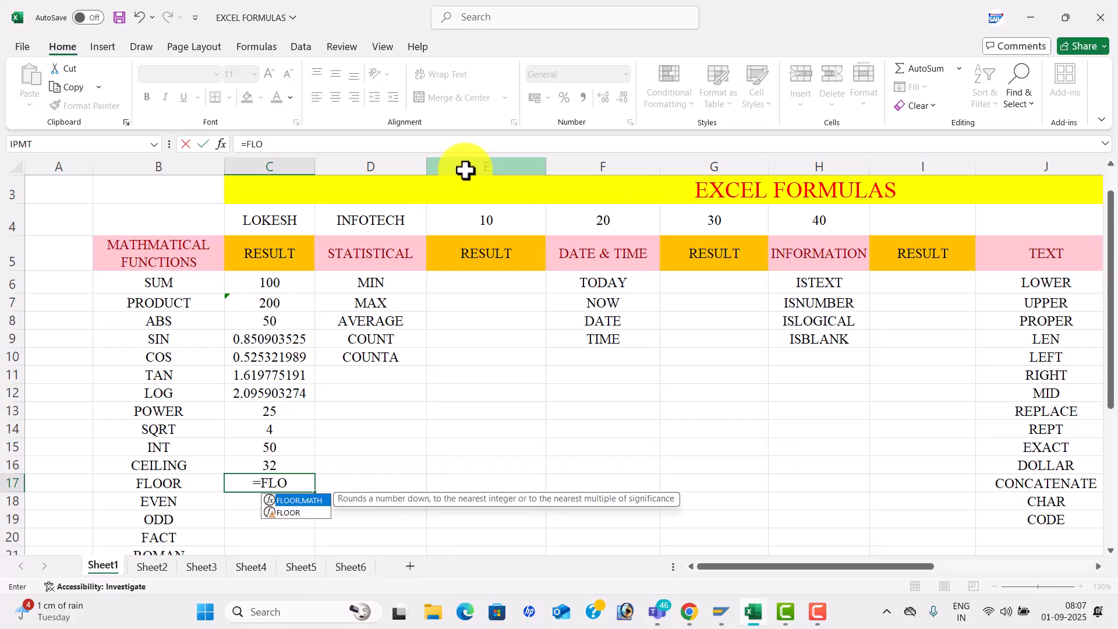
{"action": "key", "text": "Down"}
{"action": "key", "text": "Tab"}
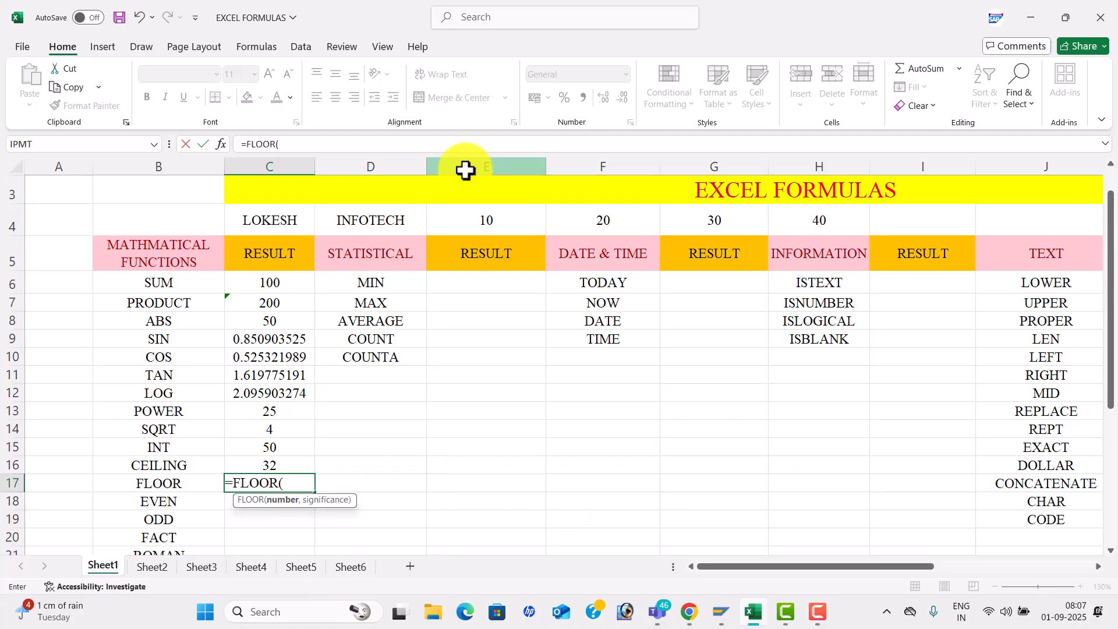
{"action": "type", "text": "30,4)"}
{"action": "key", "text": "Return"}
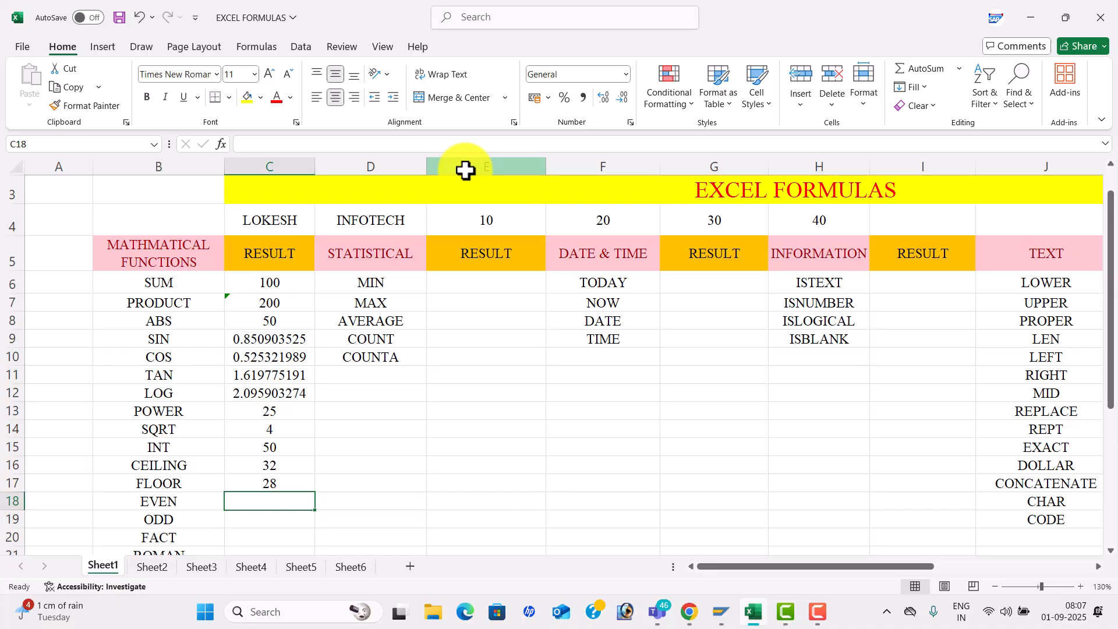
{"action": "type", "text": "=EVEN"}
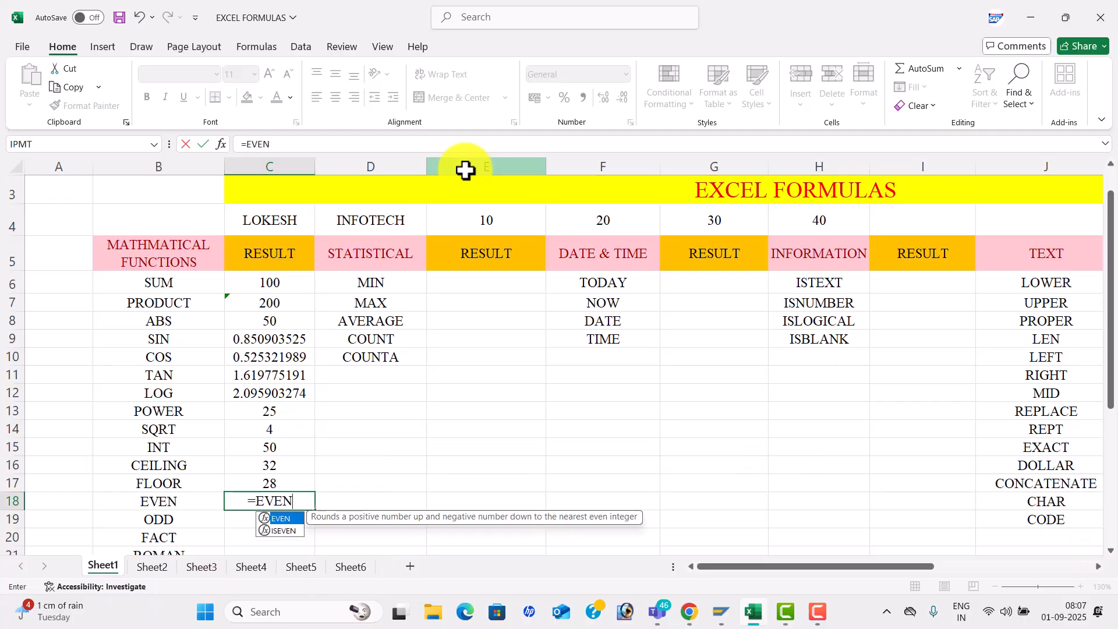
{"action": "key", "text": "Tab"}
{"action": "type", "text": "2"}
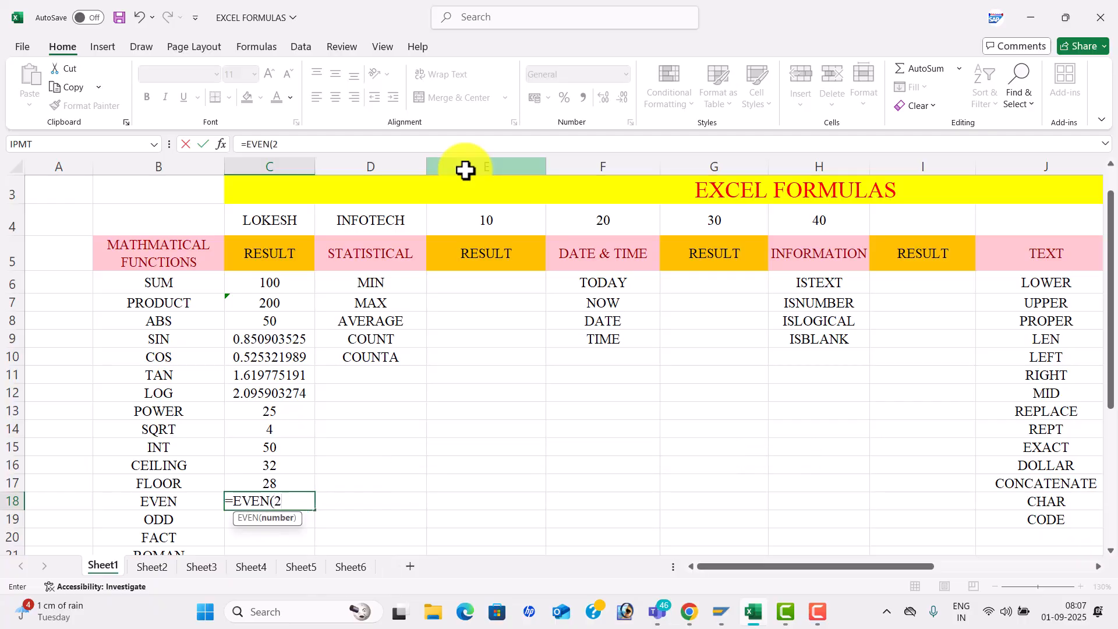
{"action": "type", "text": ")"}
{"action": "key", "text": "Return"}
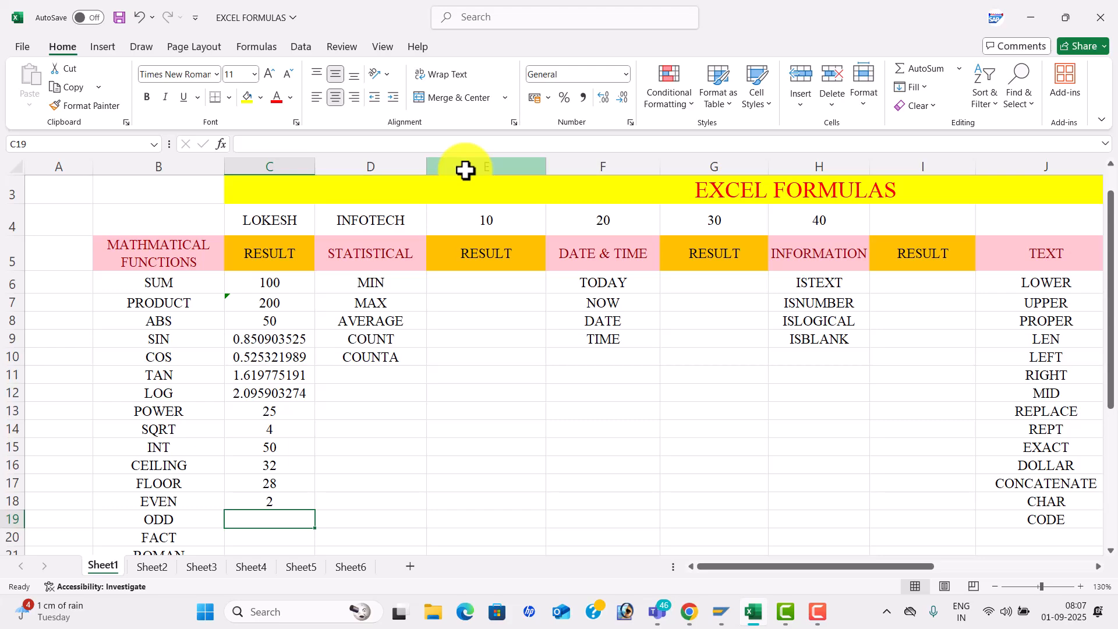
{"action": "type", "text": "=ODD(1)"}
{"action": "key", "text": "Return"}
{"action": "key", "text": "Return"}
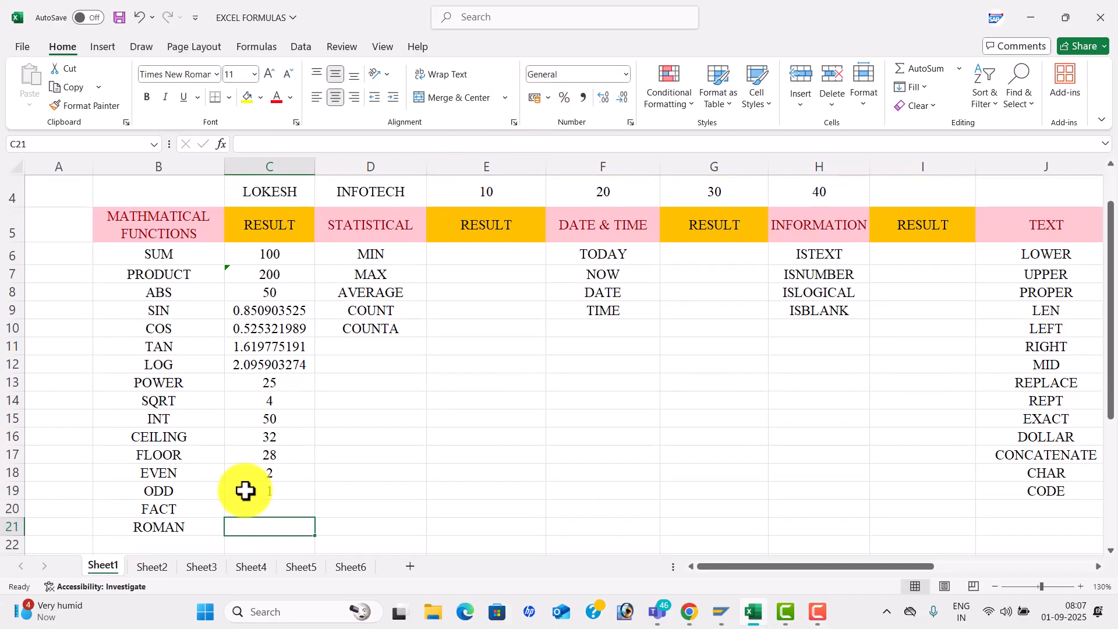
- Enter =FACT(5) in C20 and =ROMAN(545) in C21, giving DXLV
{"action": "left_click", "coordinate": [269, 505]}
{"action": "type", "text": "="}
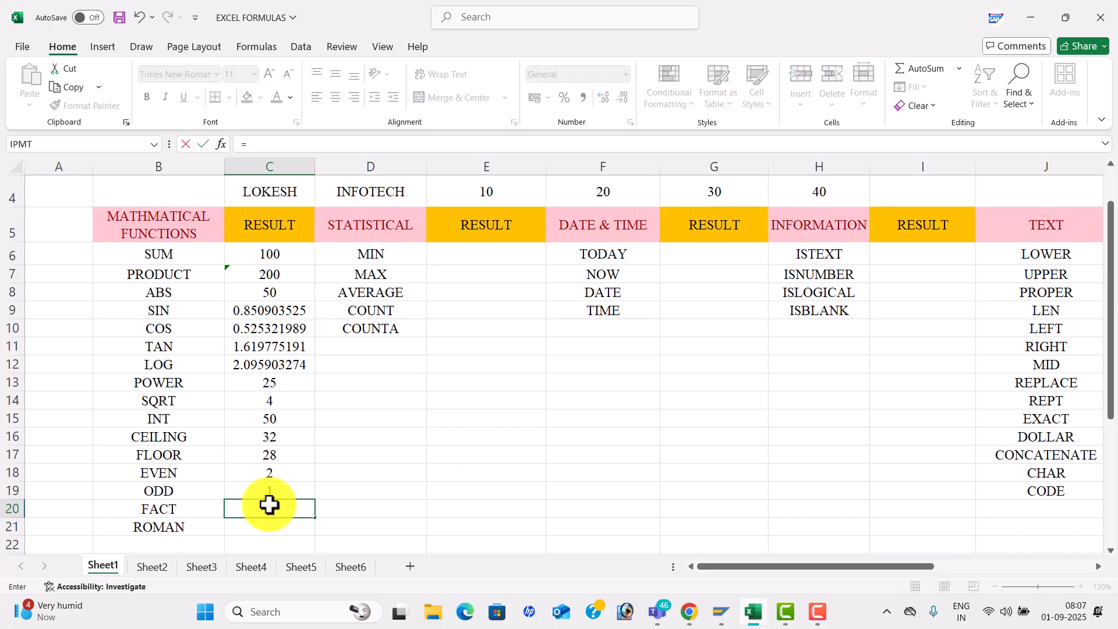
{"action": "type", "text": "FACT("}
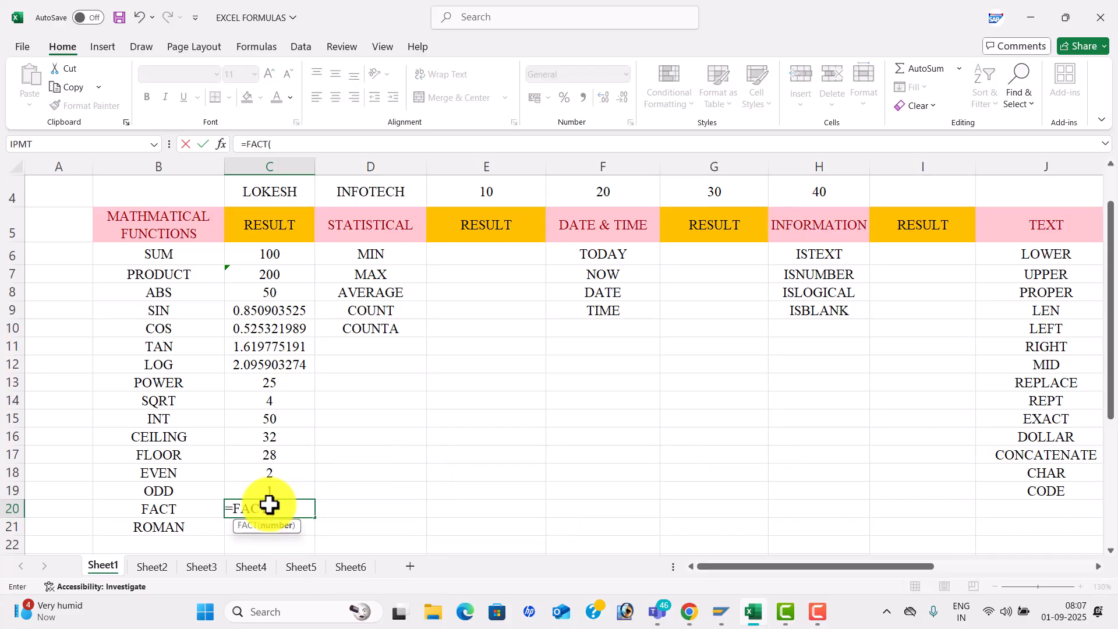
{"action": "type", "text": "5)"}
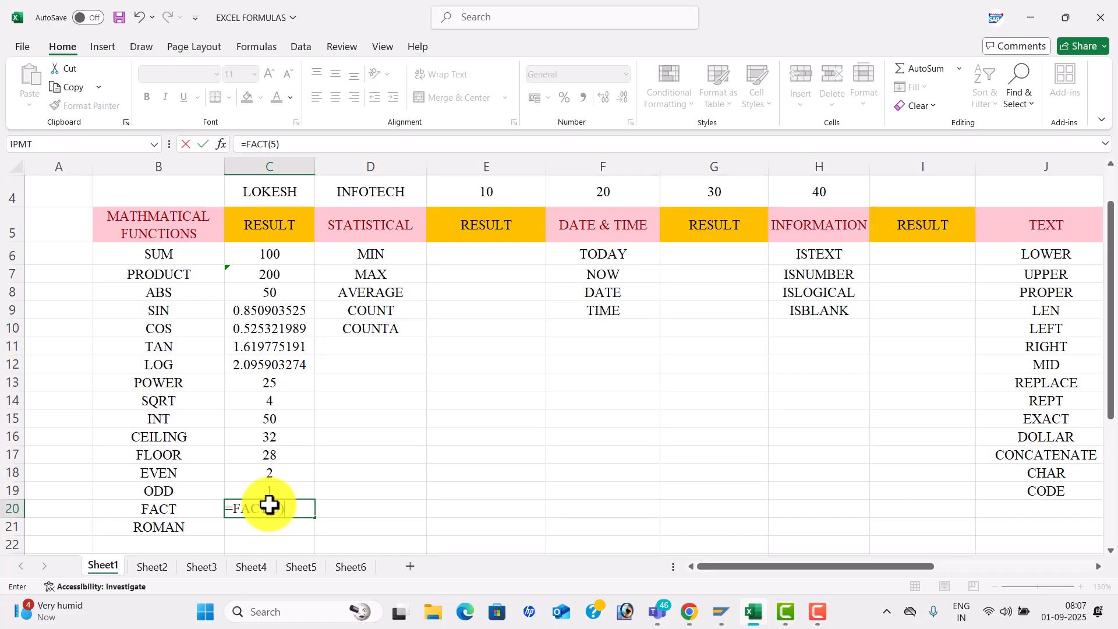
{"action": "key", "text": "Return"}
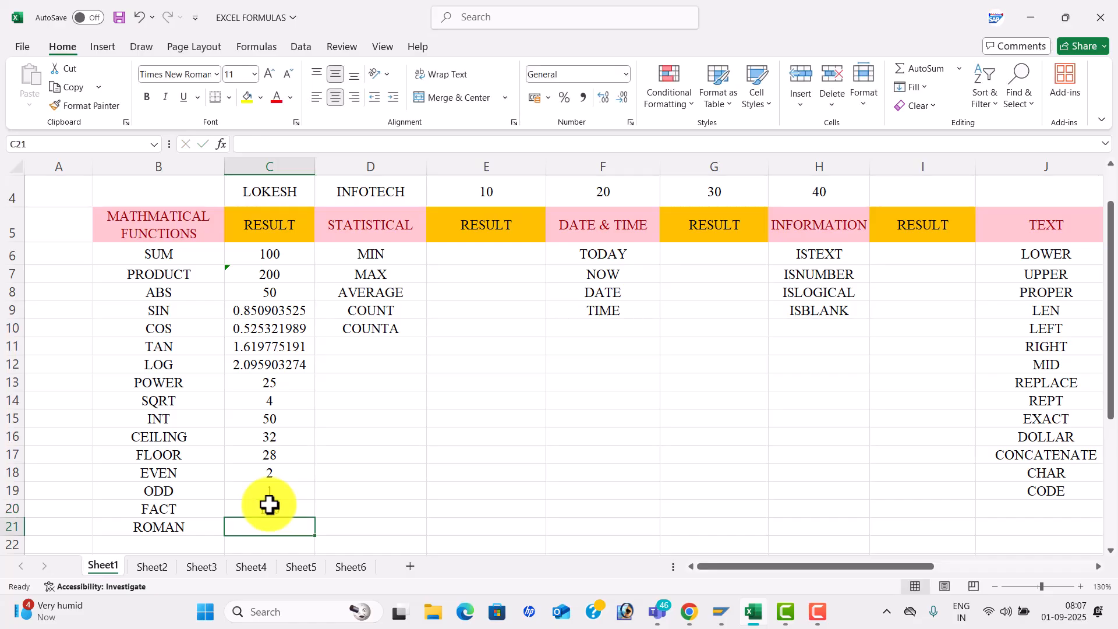
{"action": "type", "text": "=ROMAN"}
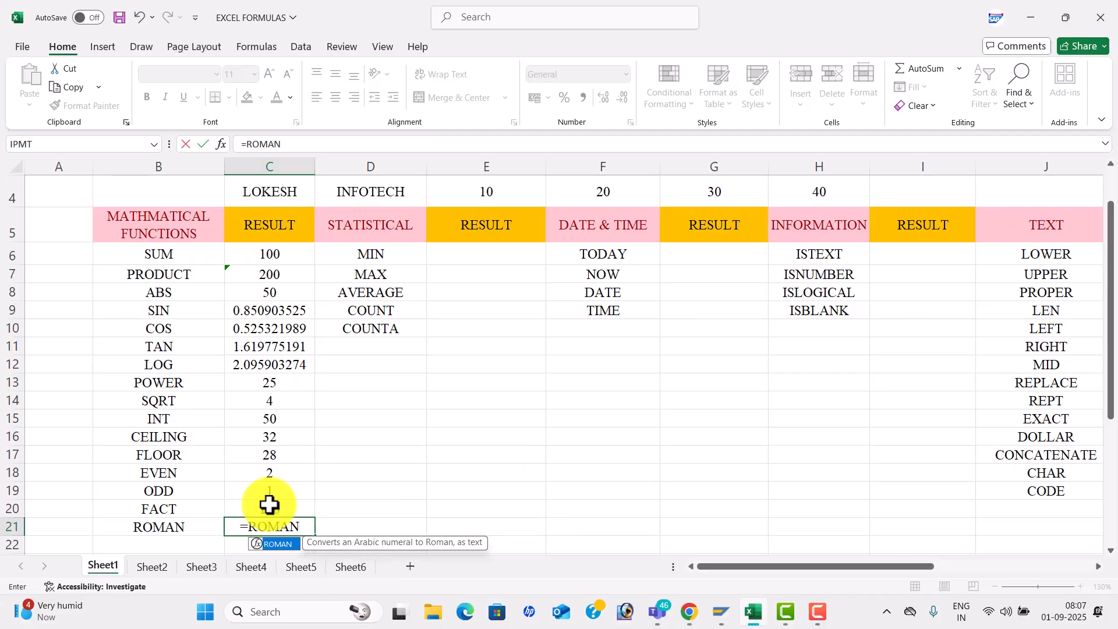
{"action": "type", "text": "(545)"}
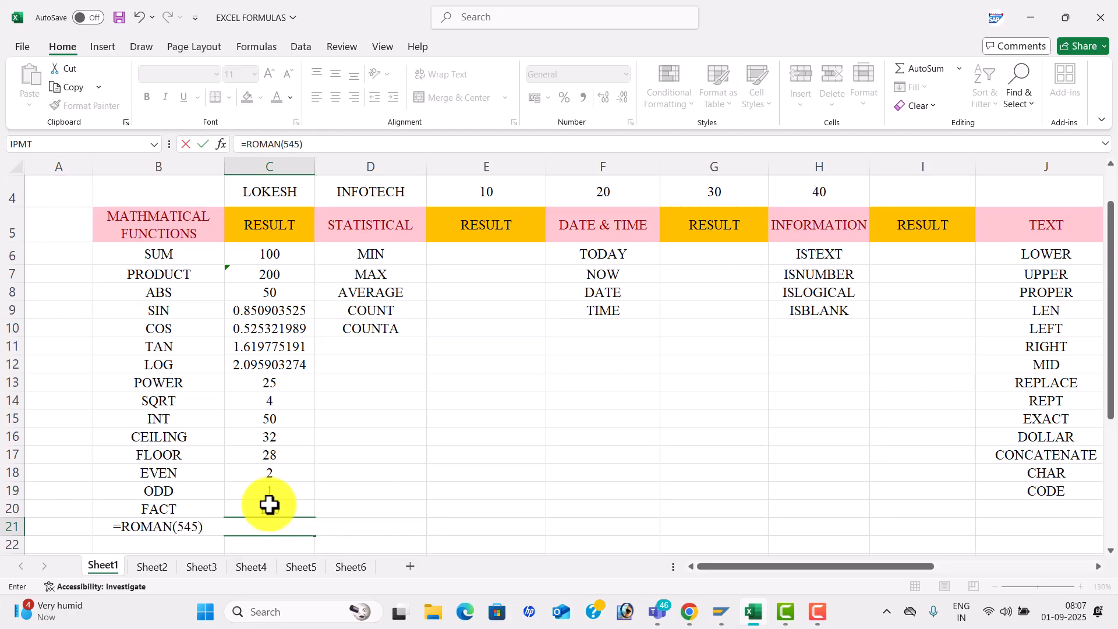
{"action": "key", "text": "Return"}
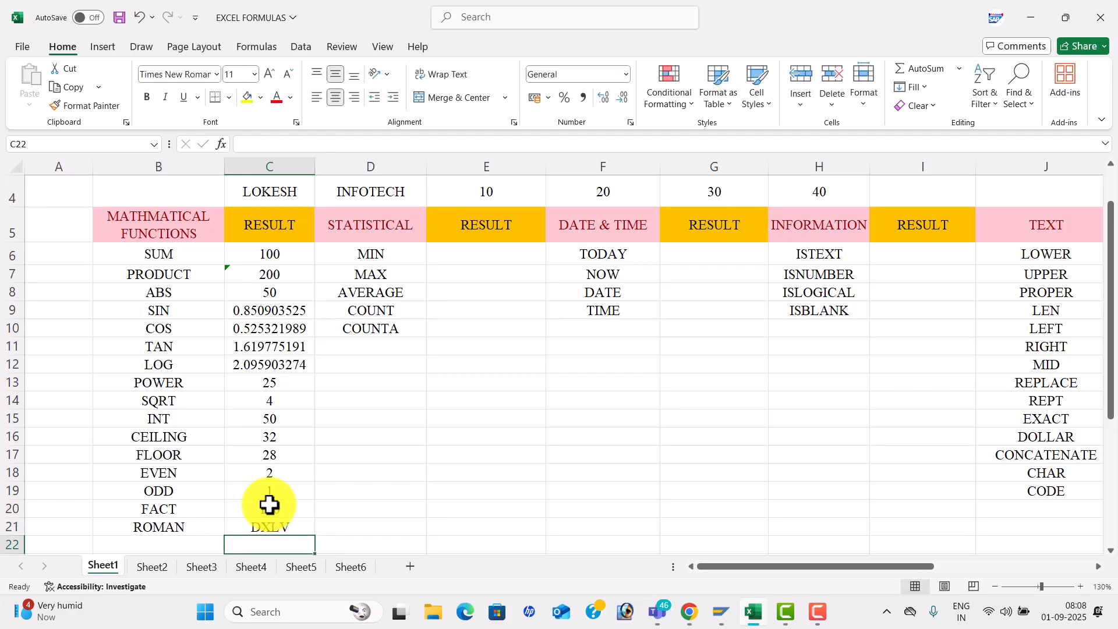
- Select B6:C21, browse each Formulas-tab Function Library category list, then select cell E6
{"action": "left_click_drag", "start_coordinate": [201, 252], "coordinate": [283, 523]}
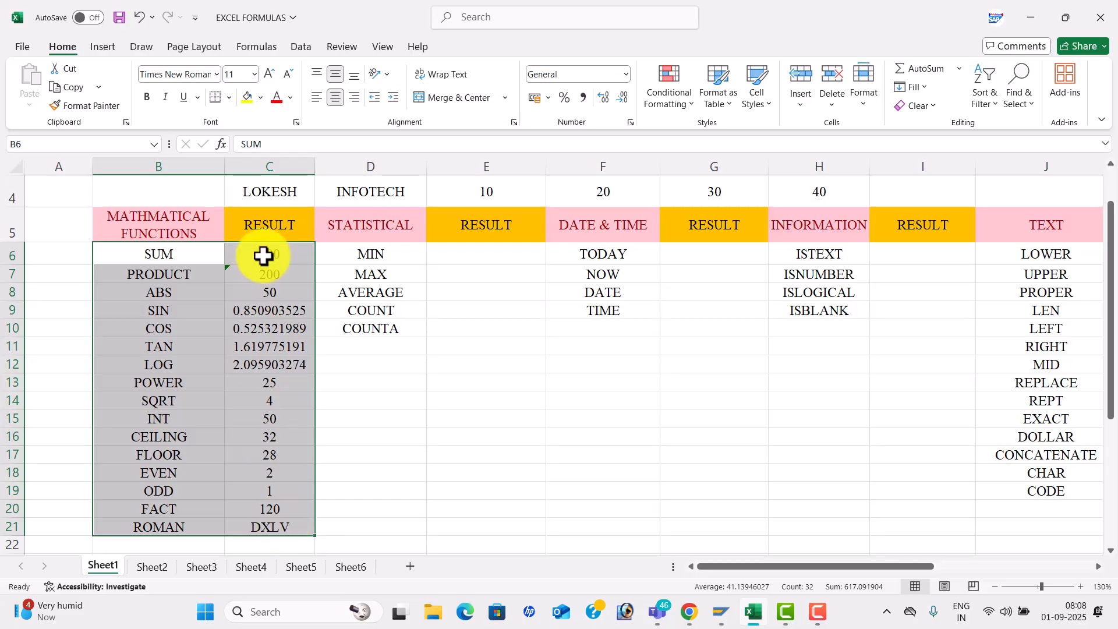
{"action": "left_click", "coordinate": [269, 50]}
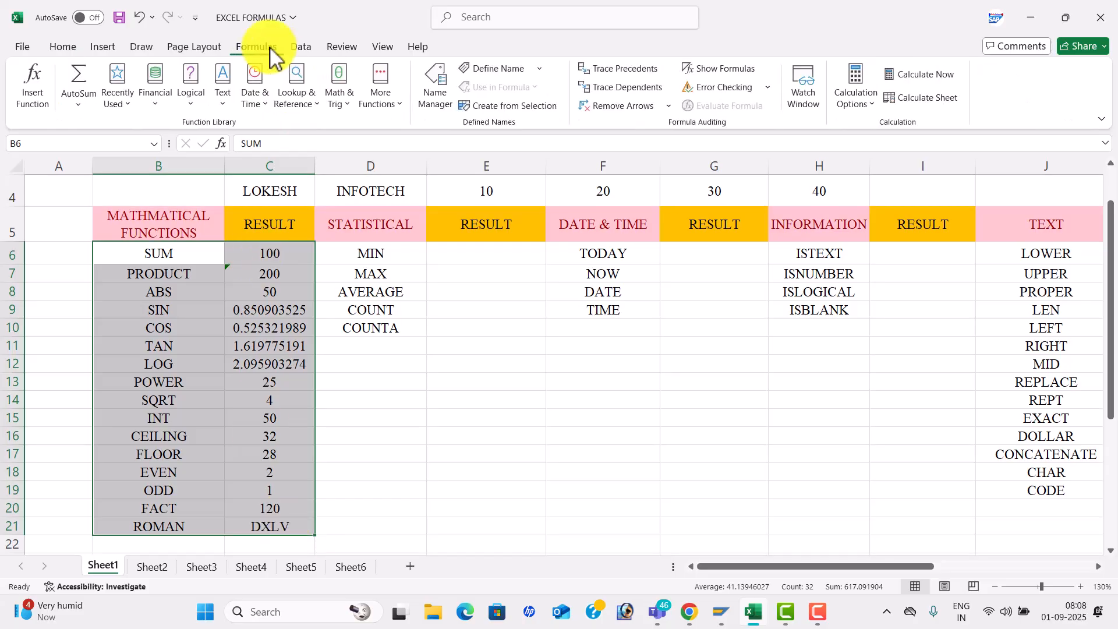
{"action": "left_click", "coordinate": [79, 103]}
{"action": "left_click", "coordinate": [111, 110]}
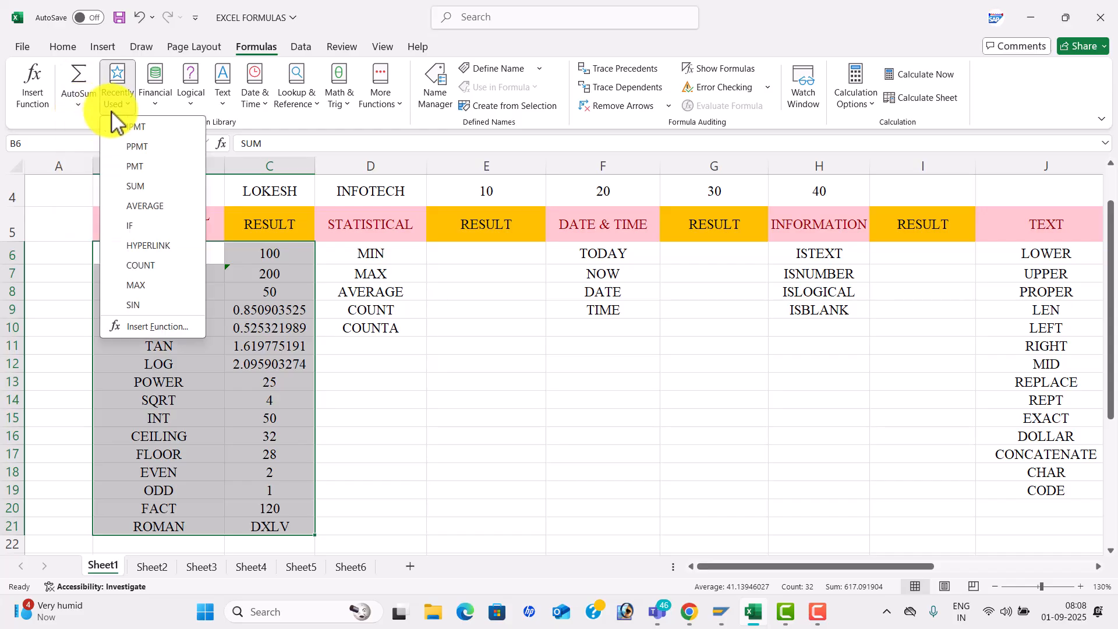
{"action": "left_click", "coordinate": [149, 108]}
{"action": "left_click", "coordinate": [201, 102]}
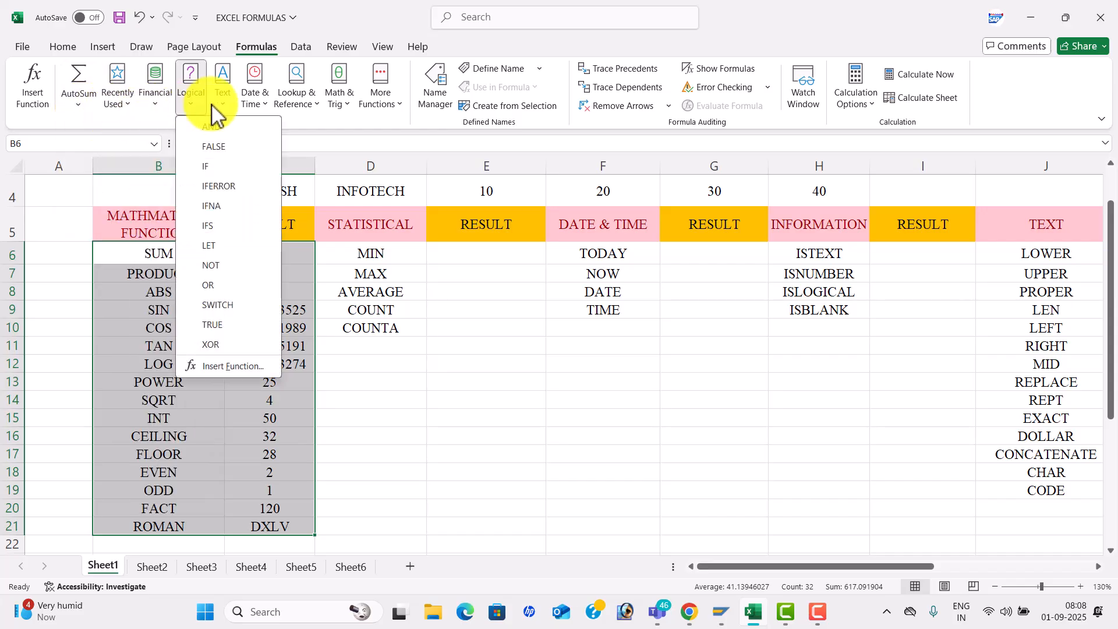
{"action": "left_click", "coordinate": [223, 96]}
{"action": "left_click", "coordinate": [259, 108]}
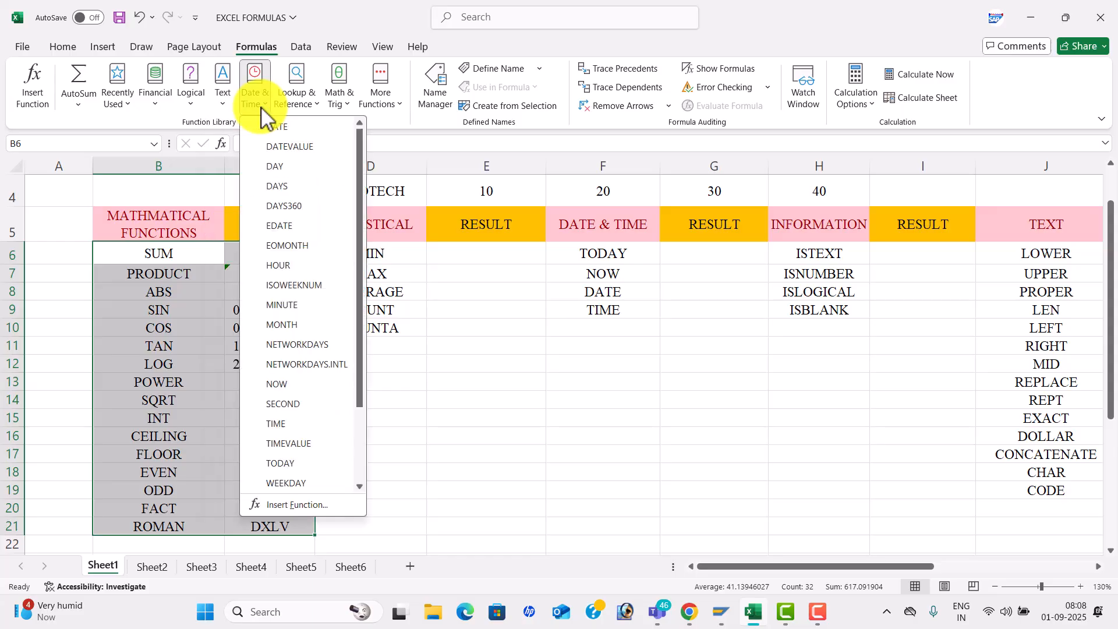
{"action": "left_click", "coordinate": [306, 105]}
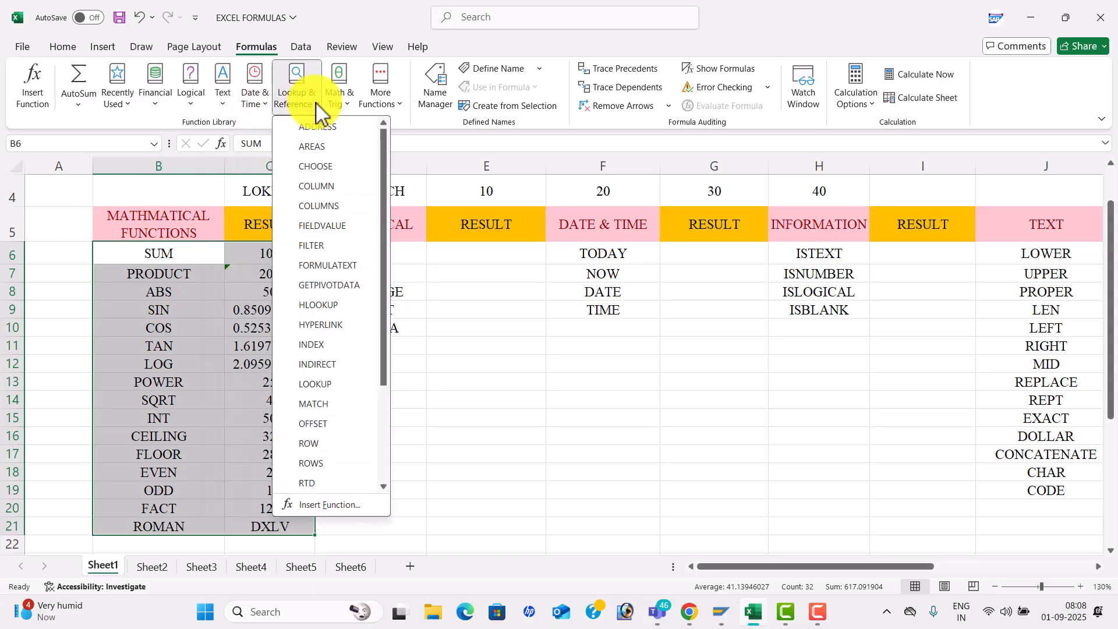
{"action": "left_click", "coordinate": [348, 102]}
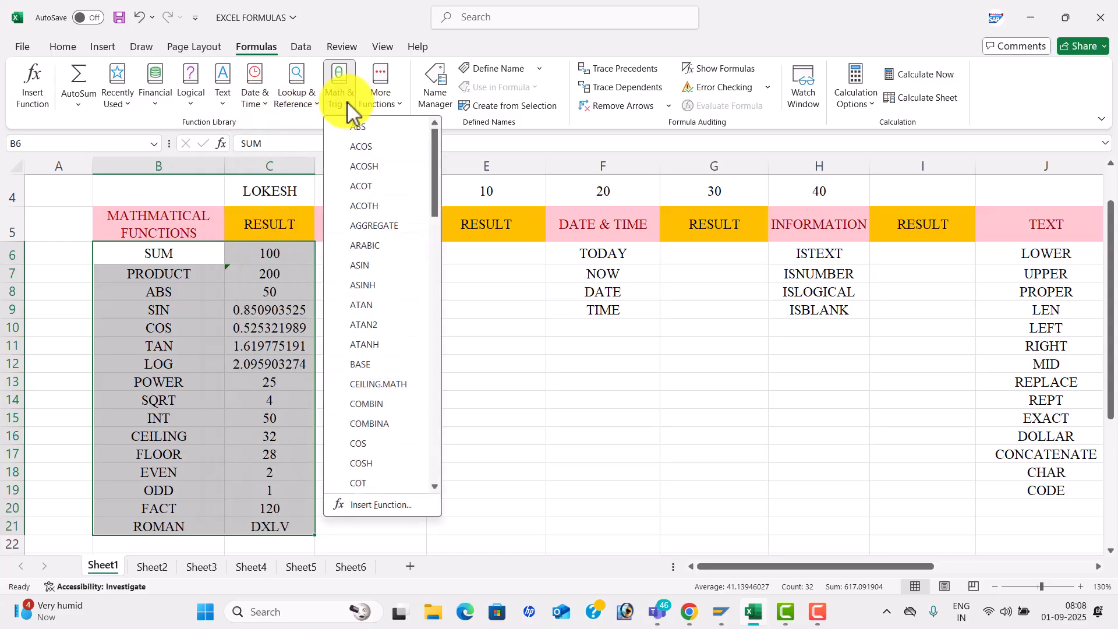
{"action": "left_click", "coordinate": [557, 282]}
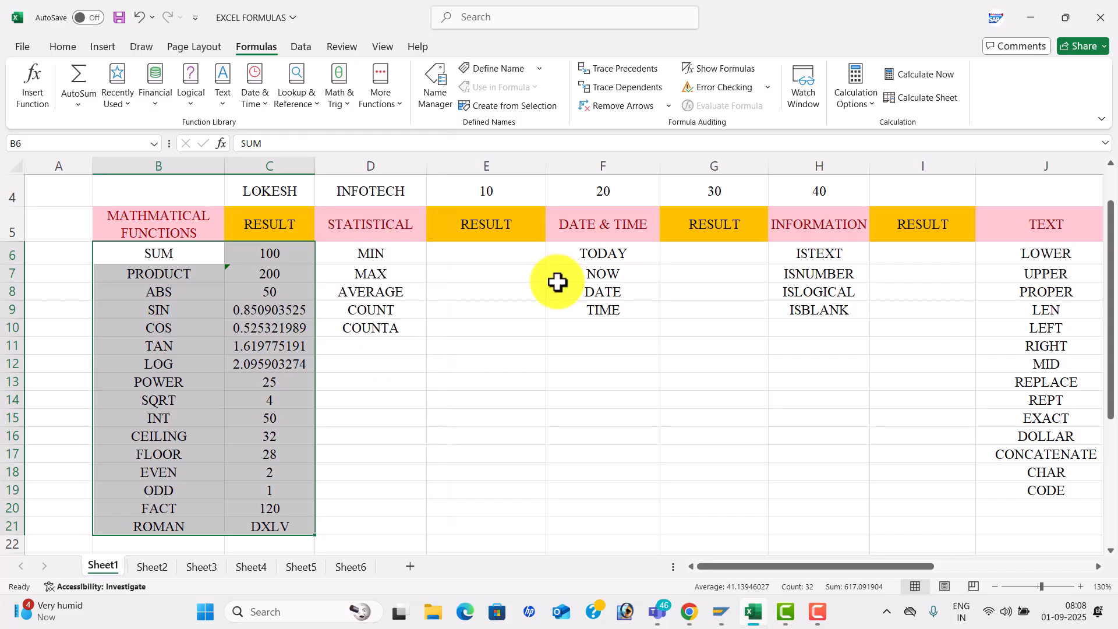
{"action": "left_click", "coordinate": [468, 257]}
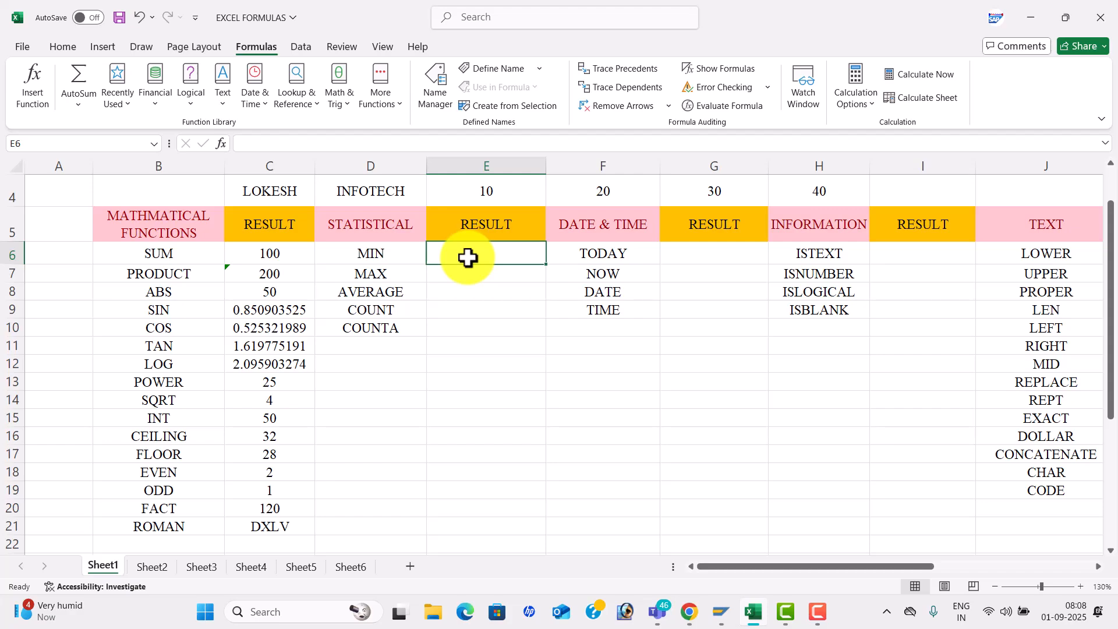
- Navigate to the MIN result cell E6 and enter =MIN(E4:H4), returning 10
{"action": "key", "text": "Up"}
{"action": "key", "text": "Up"}
{"action": "key", "text": "Up"}
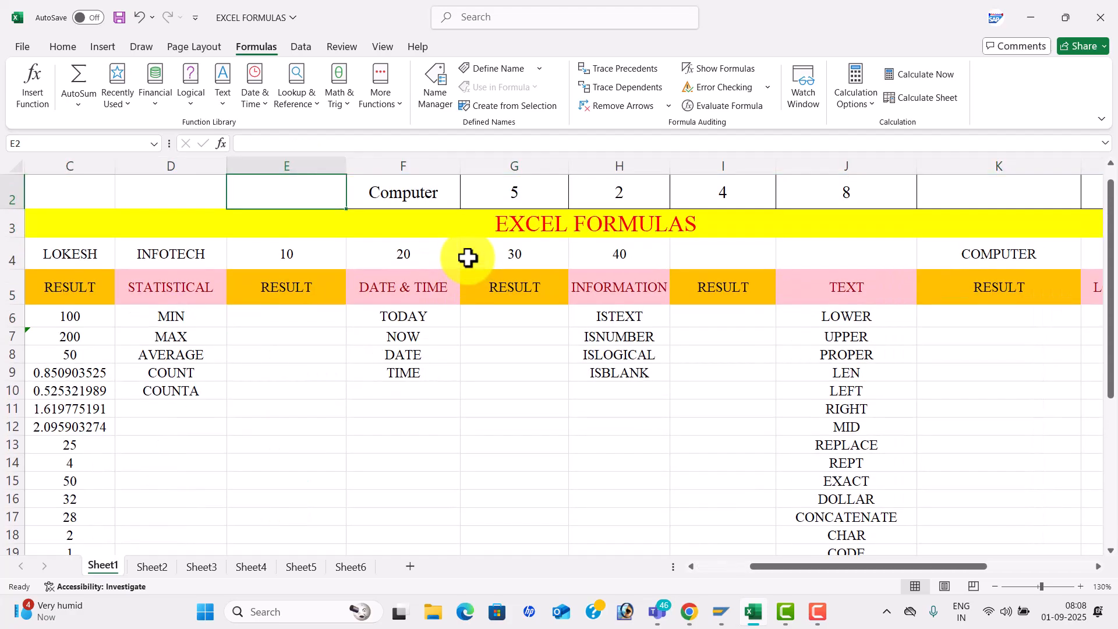
{"action": "key", "text": "Left"}
{"action": "key", "text": "Down"}
{"action": "key", "text": "Right"}
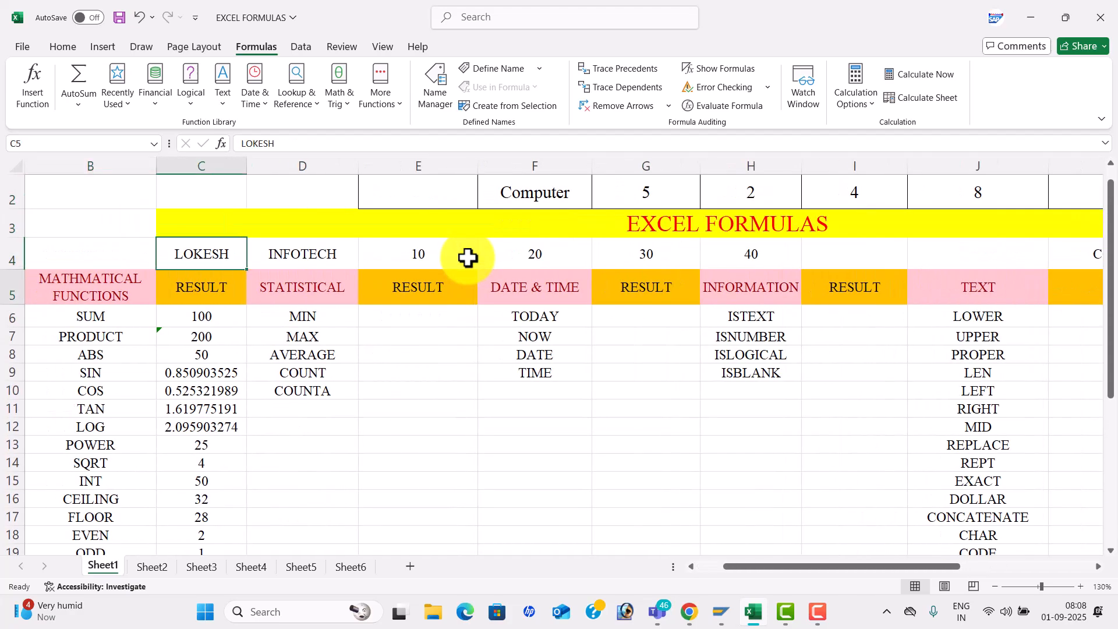
{"action": "key", "text": "Down"}
{"action": "key", "text": "Right"}
{"action": "key", "text": "Down"}
{"action": "key", "text": "Right"}
{"action": "type", "text": "="}
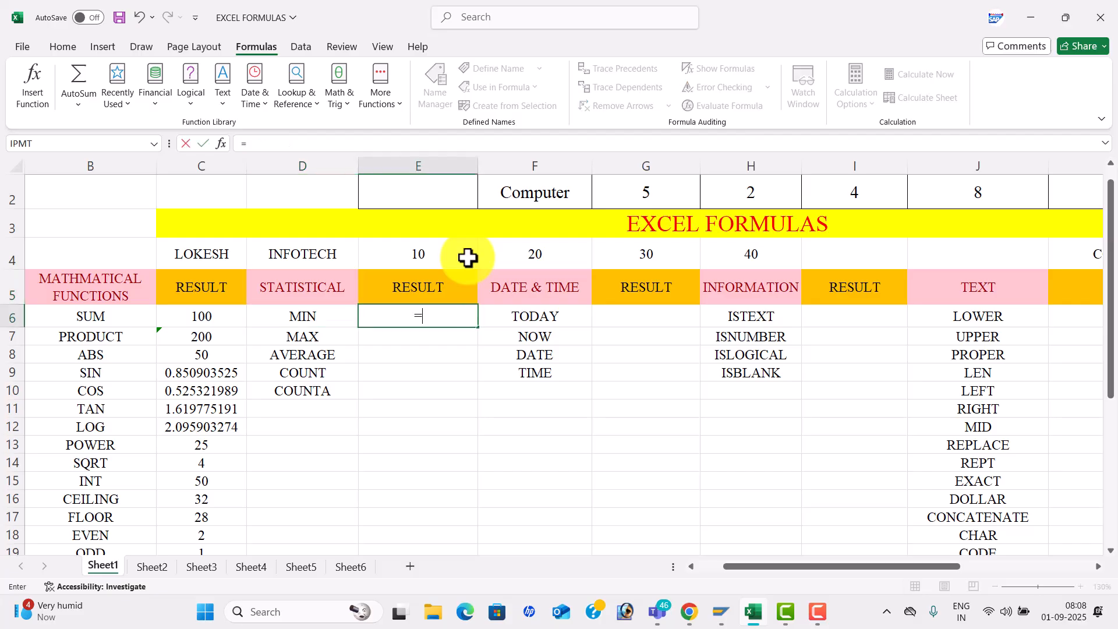
{"action": "type", "text": "MIN("}
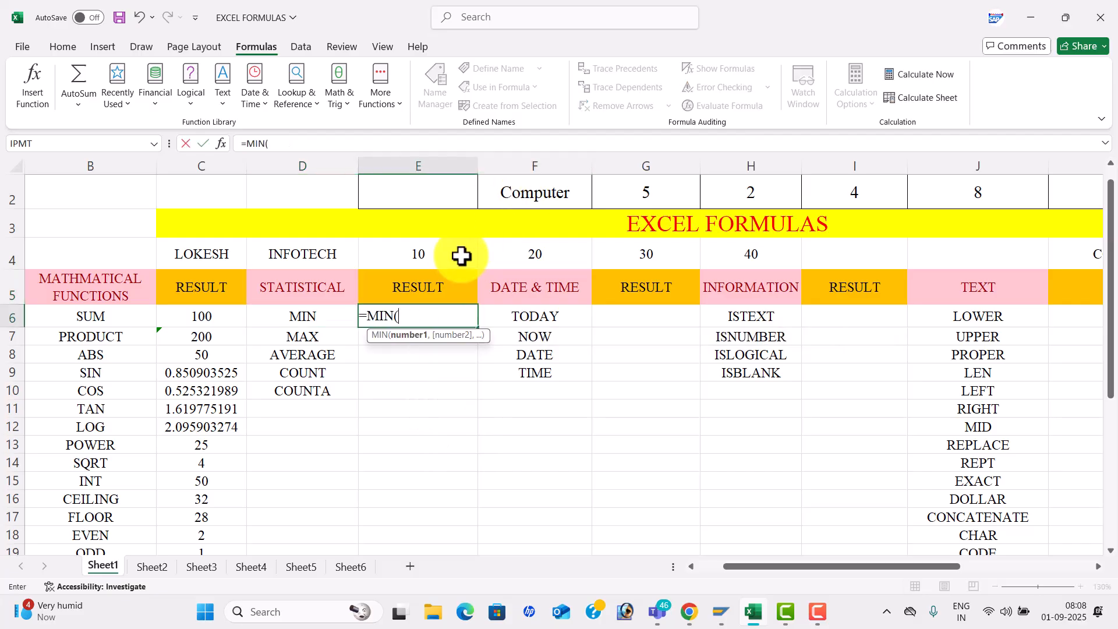
{"action": "left_click", "coordinate": [460, 259]}
{"action": "key", "text": "shift+Right"}
{"action": "key", "text": "shift+Right"}
{"action": "key", "text": "shift+Right"}
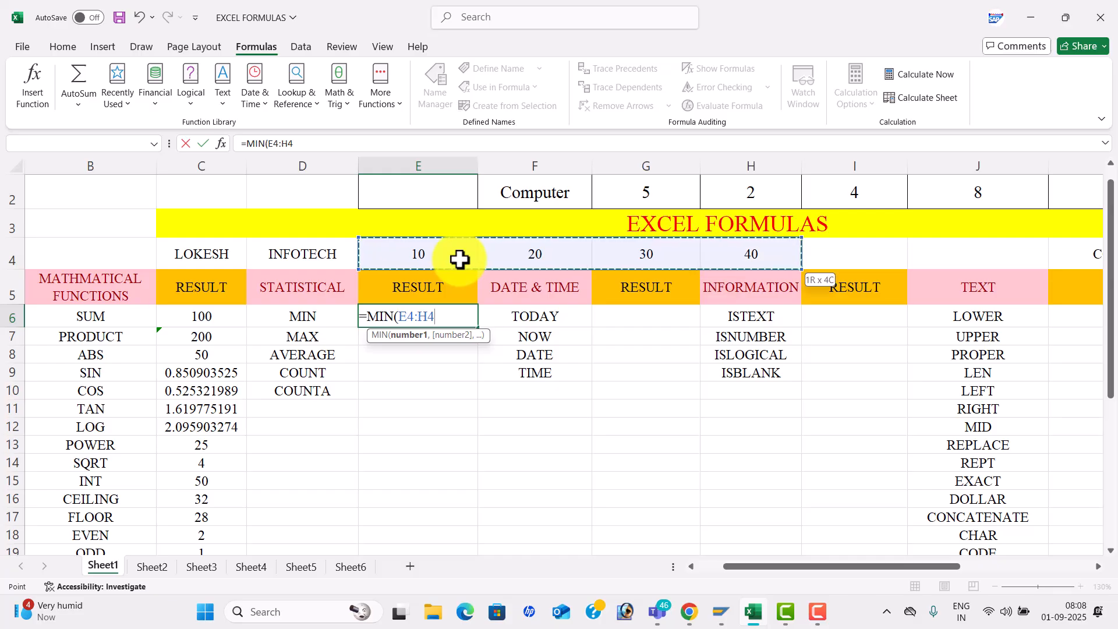
{"action": "type", "text": ")"}
{"action": "key", "text": "Return"}
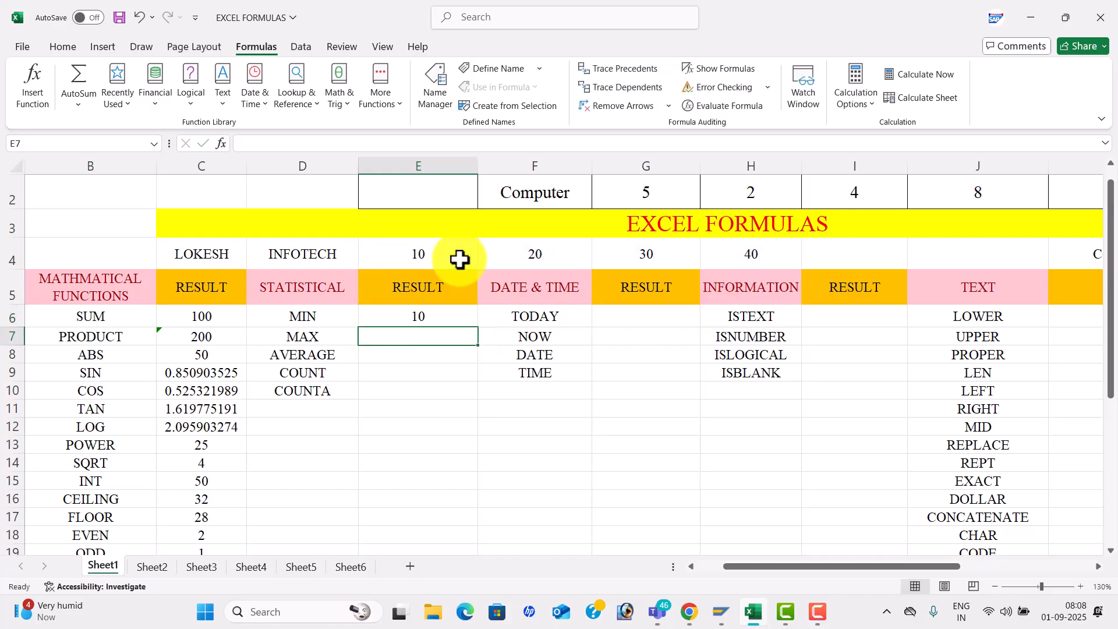
- Enter =MAX(E4:H4) and =AVERAGE(E4:H4) in E7:E8, giving 40 and 25
{"action": "type", "text": "=MAX("}
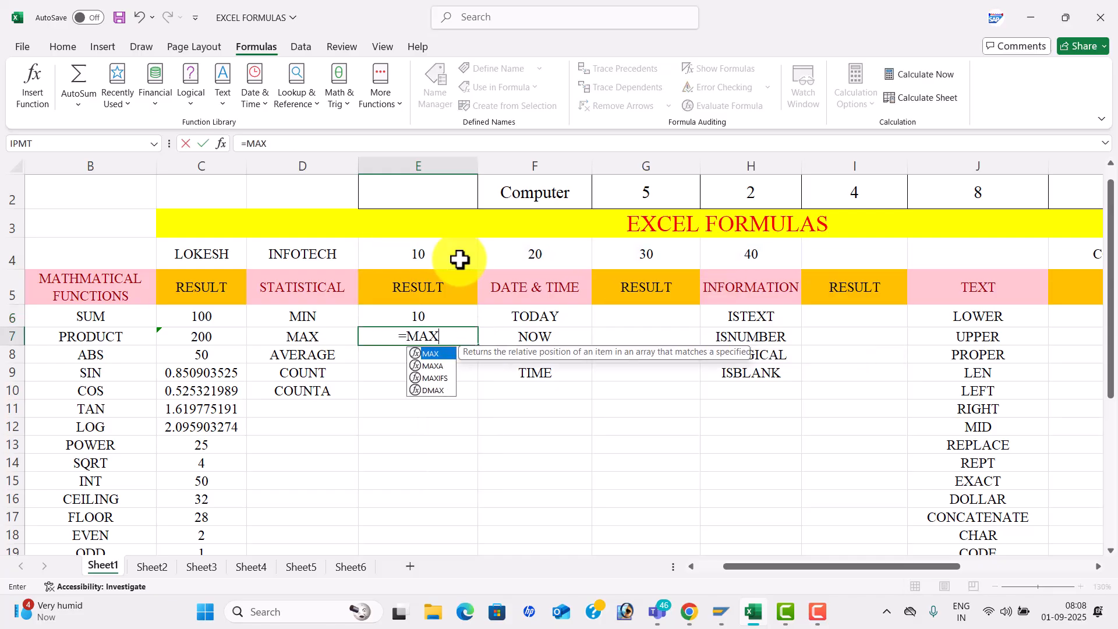
{"action": "left_click", "coordinate": [444, 244]}
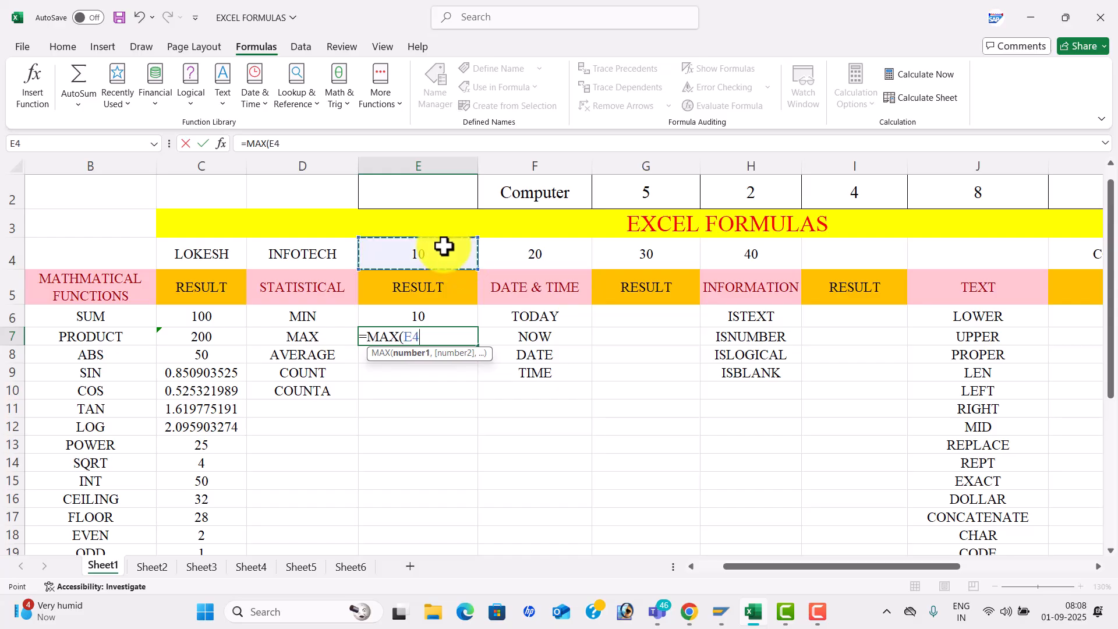
{"action": "key", "text": "shift+Right"}
{"action": "key", "text": "shift+Right"}
{"action": "key", "text": "shift+Right"}
{"action": "type", "text": ")"}
{"action": "key", "text": "Return"}
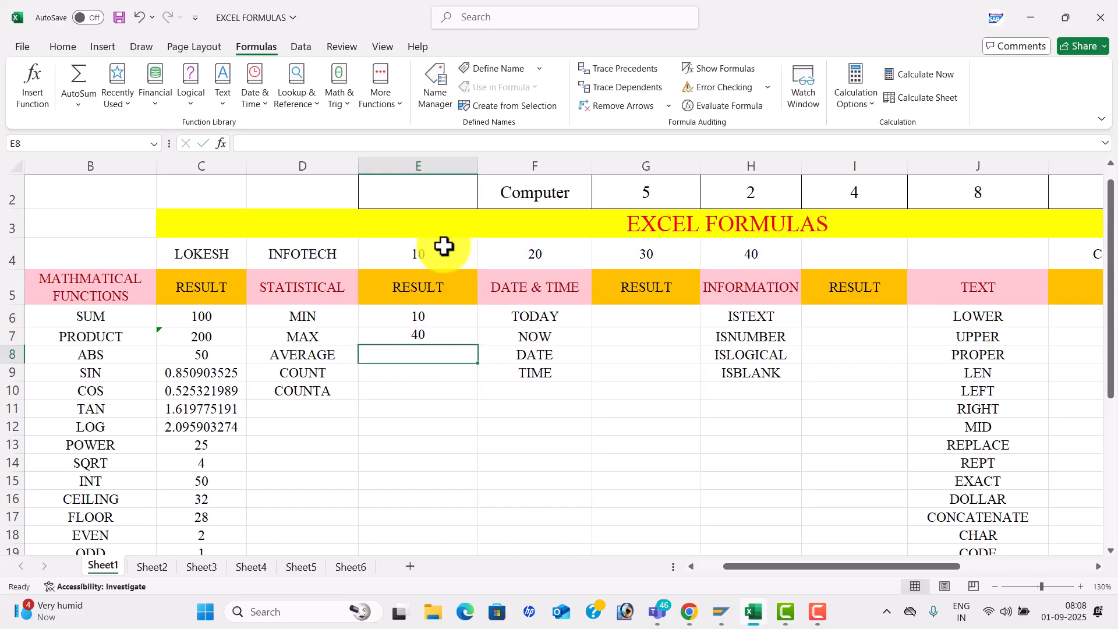
{"action": "type", "text": "=AV"}
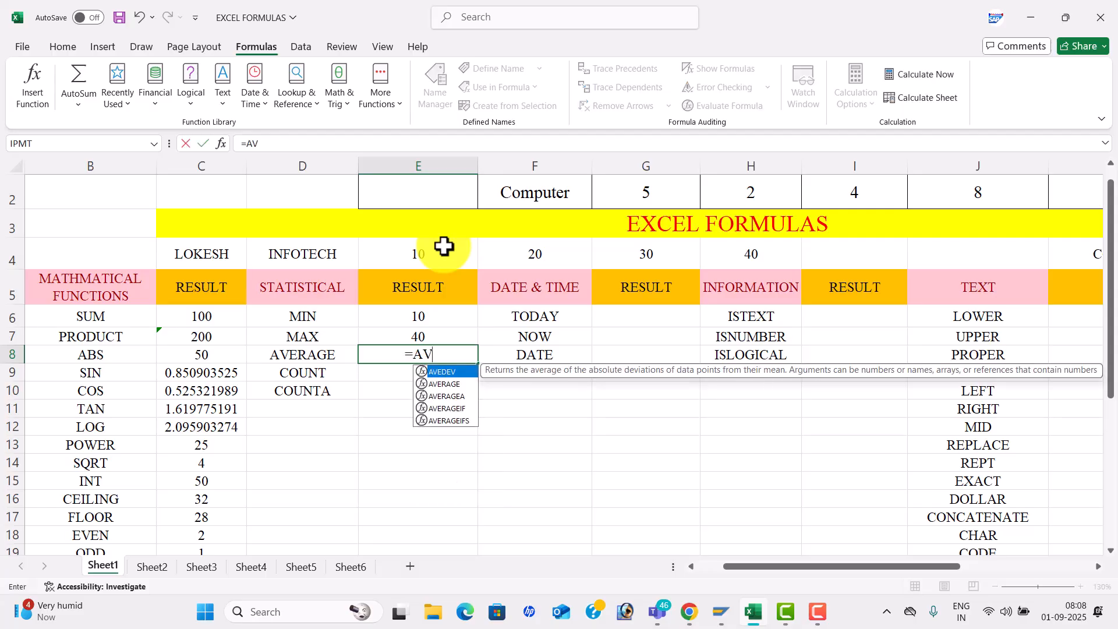
{"action": "type", "text": "ER"}
{"action": "key", "text": "Tab"}
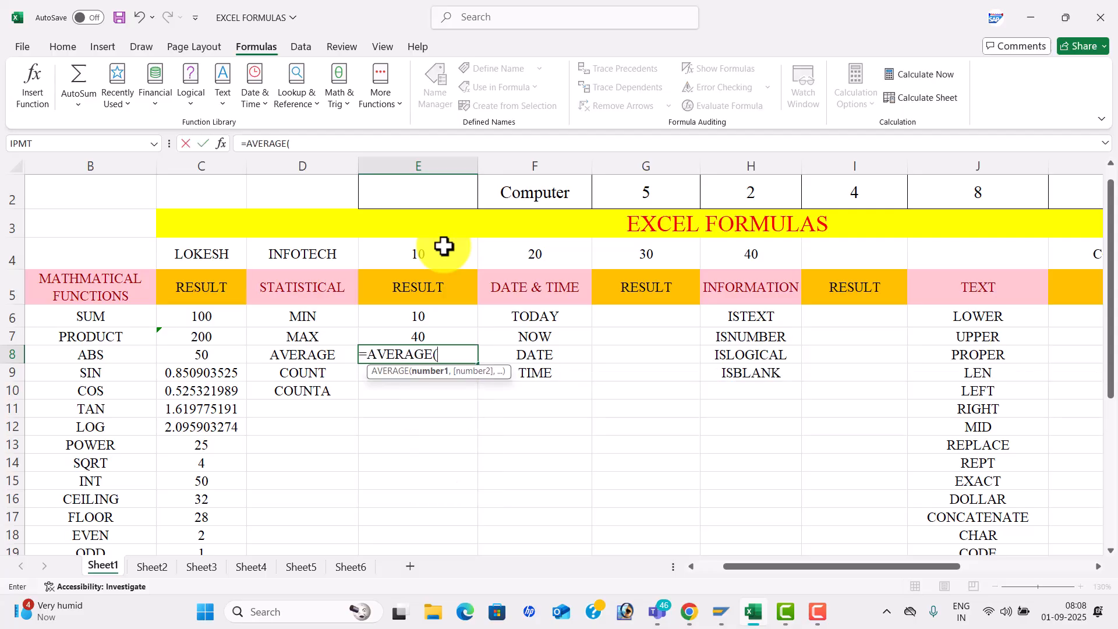
{"action": "left_click", "coordinate": [440, 253]}
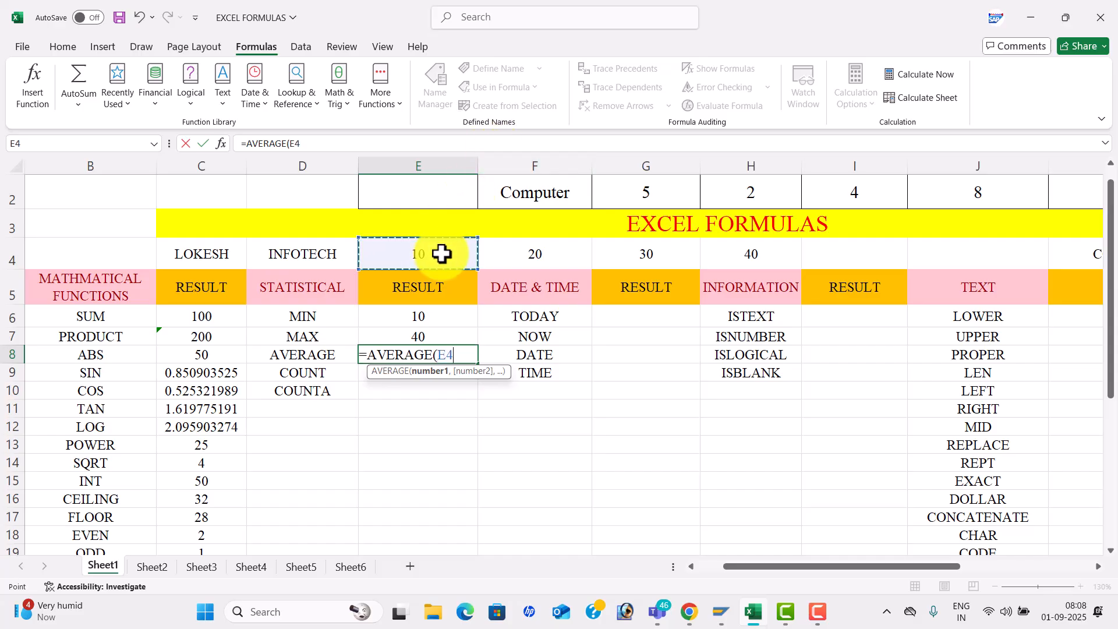
{"action": "key", "text": "shift+Right"}
{"action": "key", "text": "shift+Right"}
{"action": "key", "text": "shift+Right"}
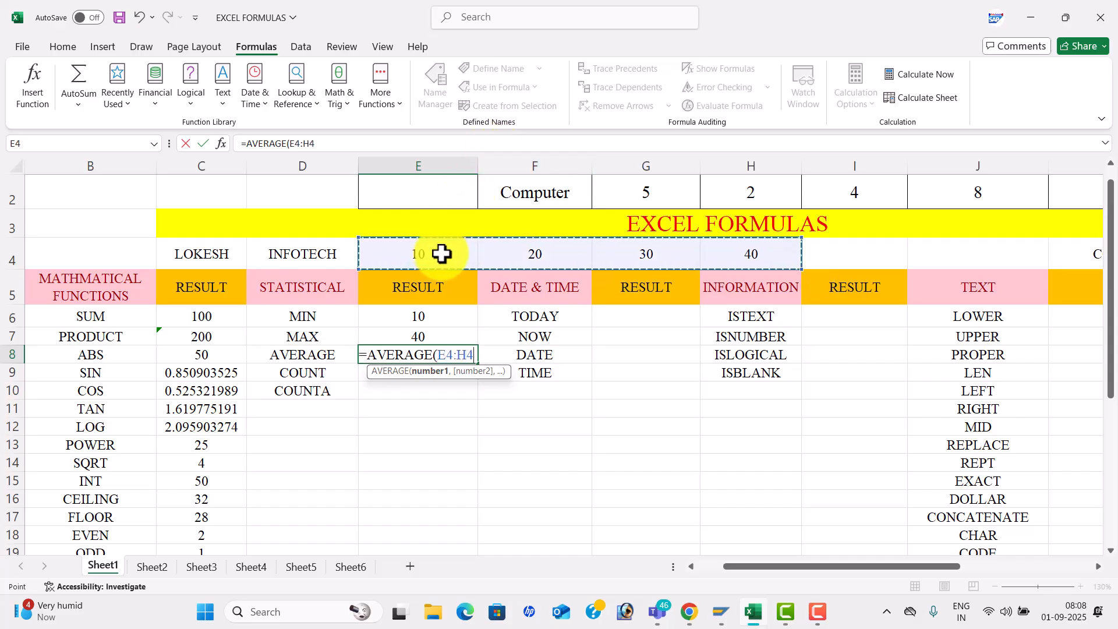
{"action": "key", "text": "Return"}
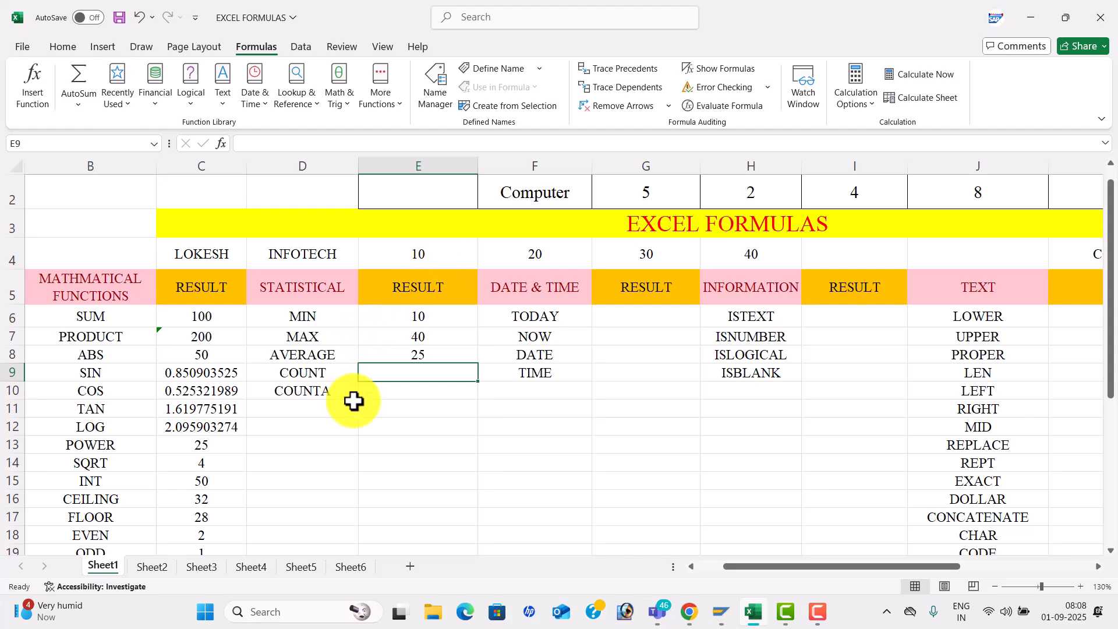
- Enter =COUNT(D4:H4) and =COUNTA(C4:H4) in E9:E10, giving 4 and 6
{"action": "type", "text": "=CO"}
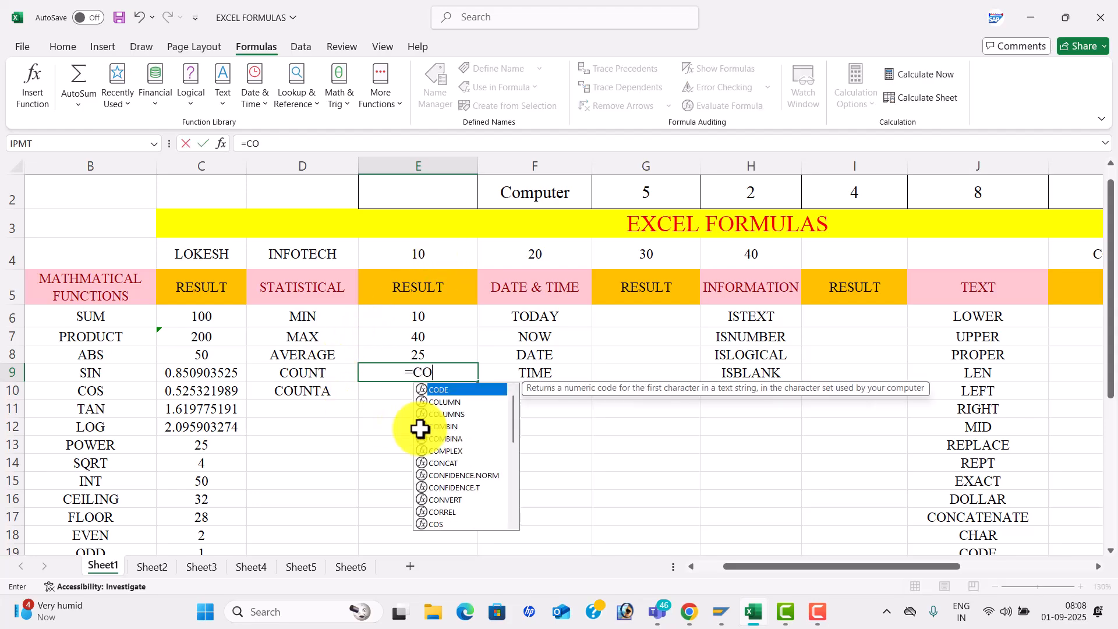
{"action": "type", "text": "UNT("}
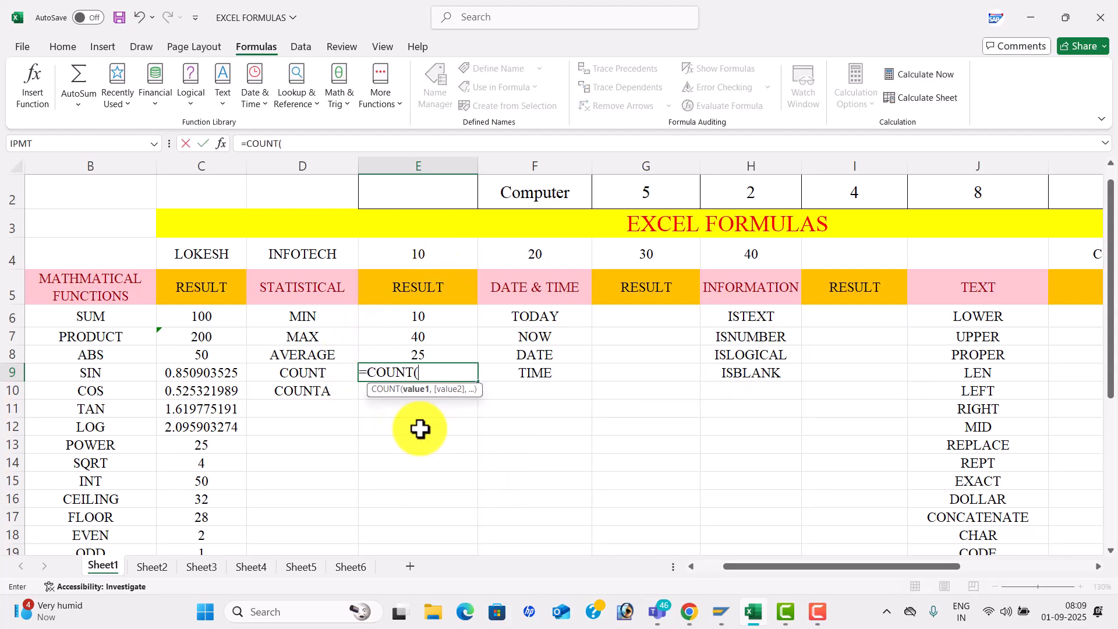
{"action": "left_click_drag", "start_coordinate": [325, 263], "coordinate": [757, 263]}
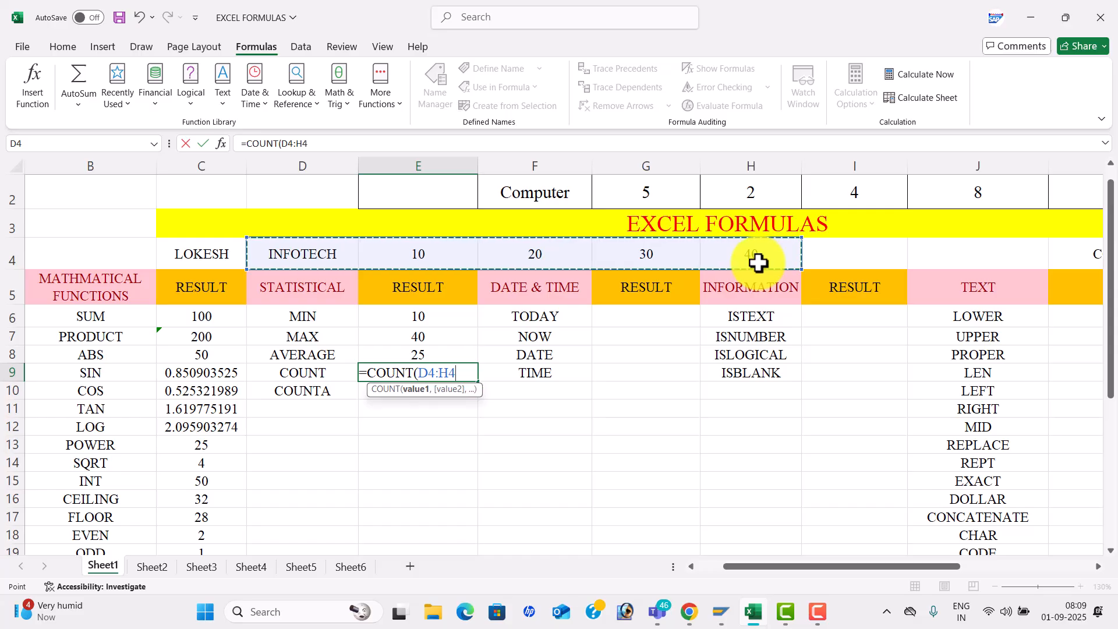
{"action": "type", "text": ")"}
{"action": "key", "text": "Return"}
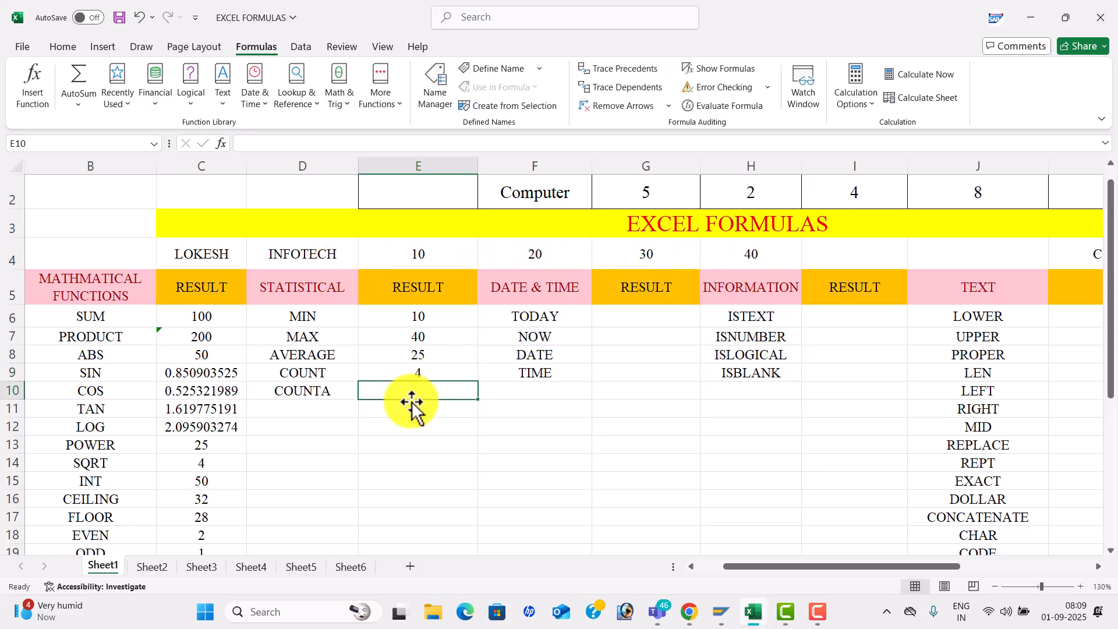
{"action": "type", "text": "=COUNTA("}
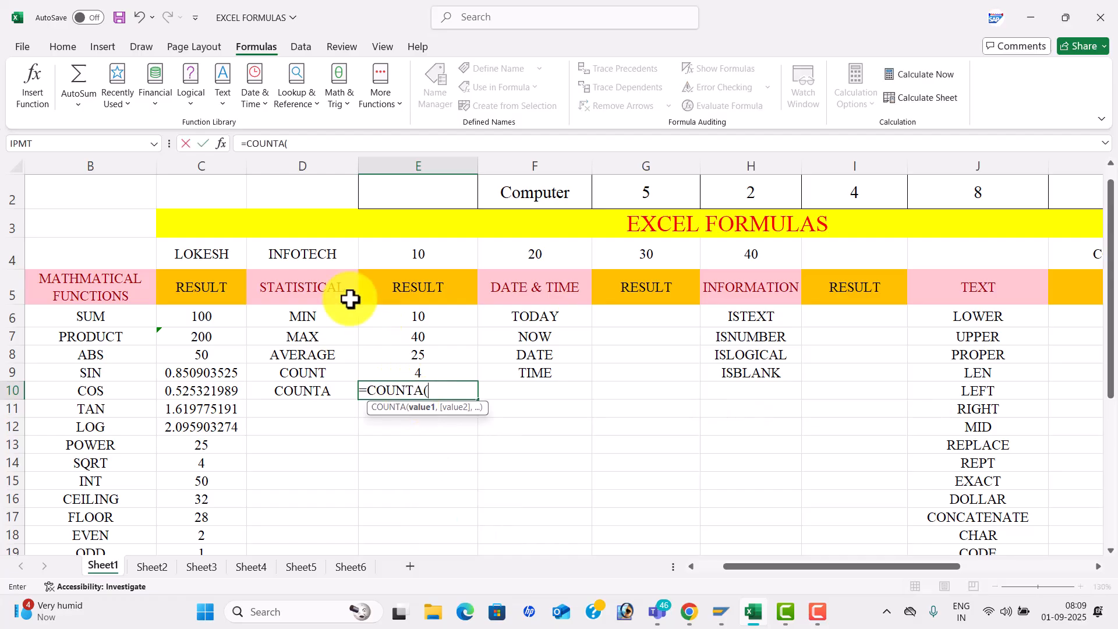
{"action": "left_click", "coordinate": [232, 255]}
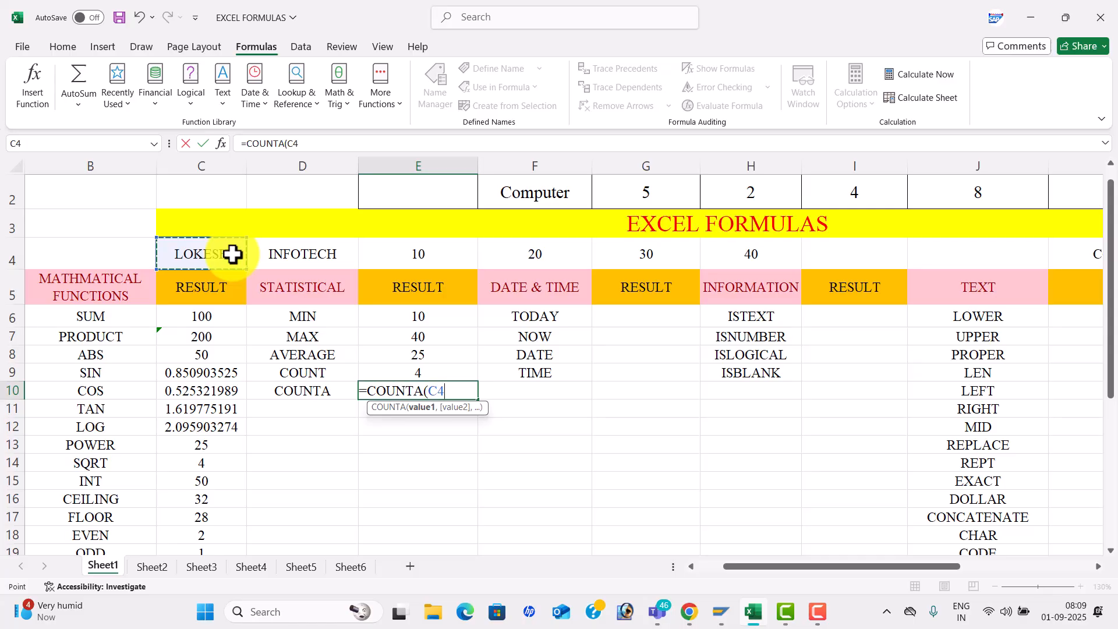
{"action": "key", "text": "shift+Right"}
{"action": "key", "text": "shift+Right"}
{"action": "key", "text": "shift+Right"}
{"action": "key", "text": "shift+Right"}
{"action": "key", "text": "shift+Right"}
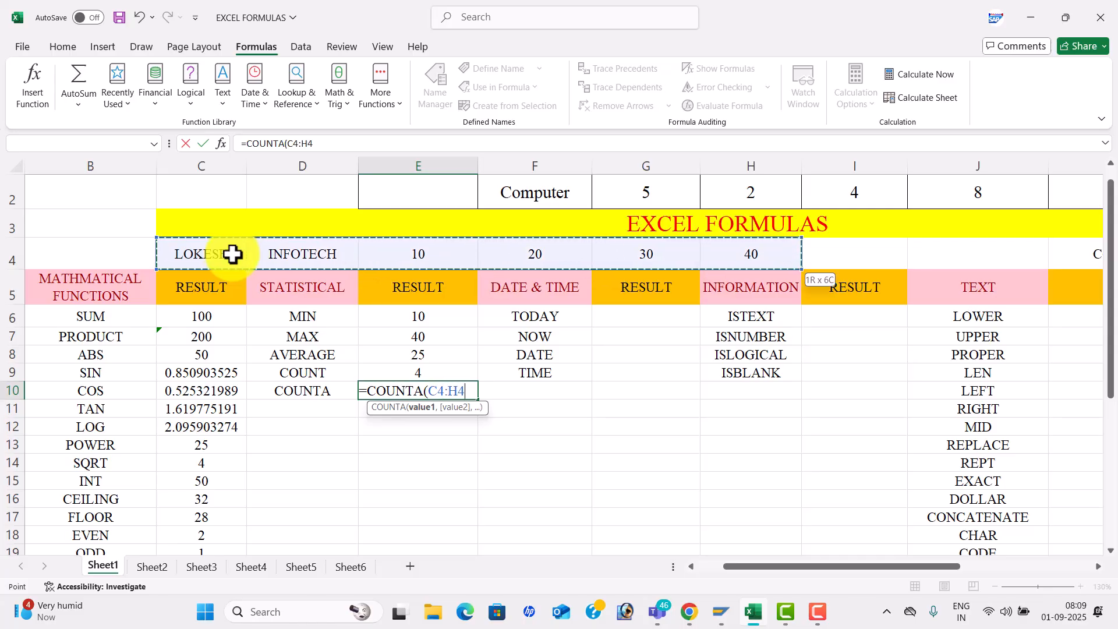
{"action": "type", "text": ")"}
{"action": "key", "text": "shift+Return"}
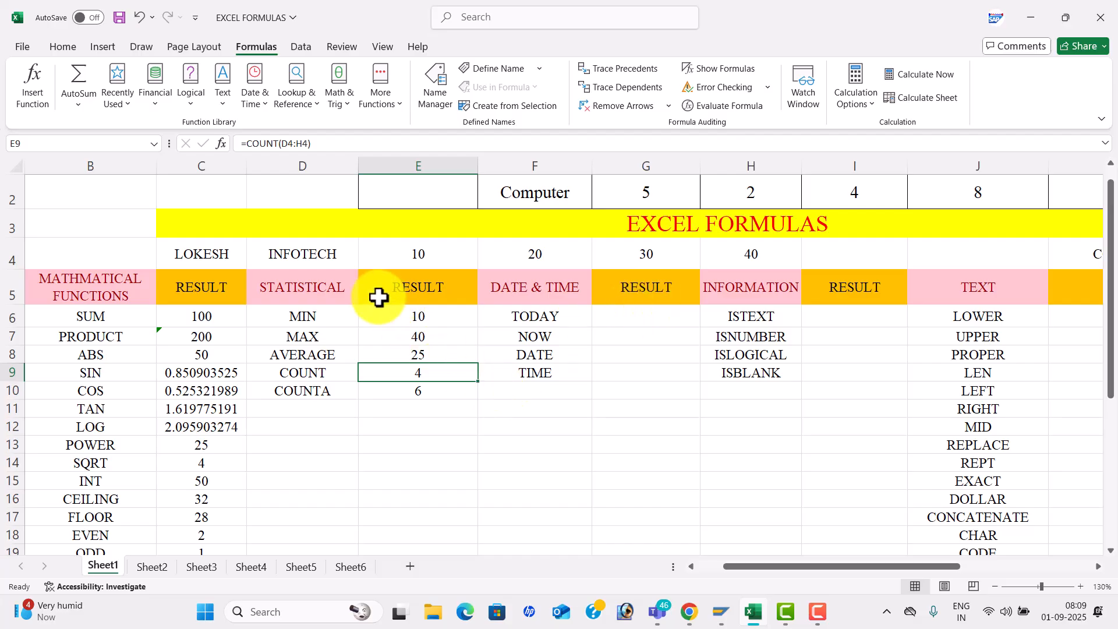
{"action": "left_click_drag", "start_coordinate": [332, 287], "coordinate": [341, 398]}
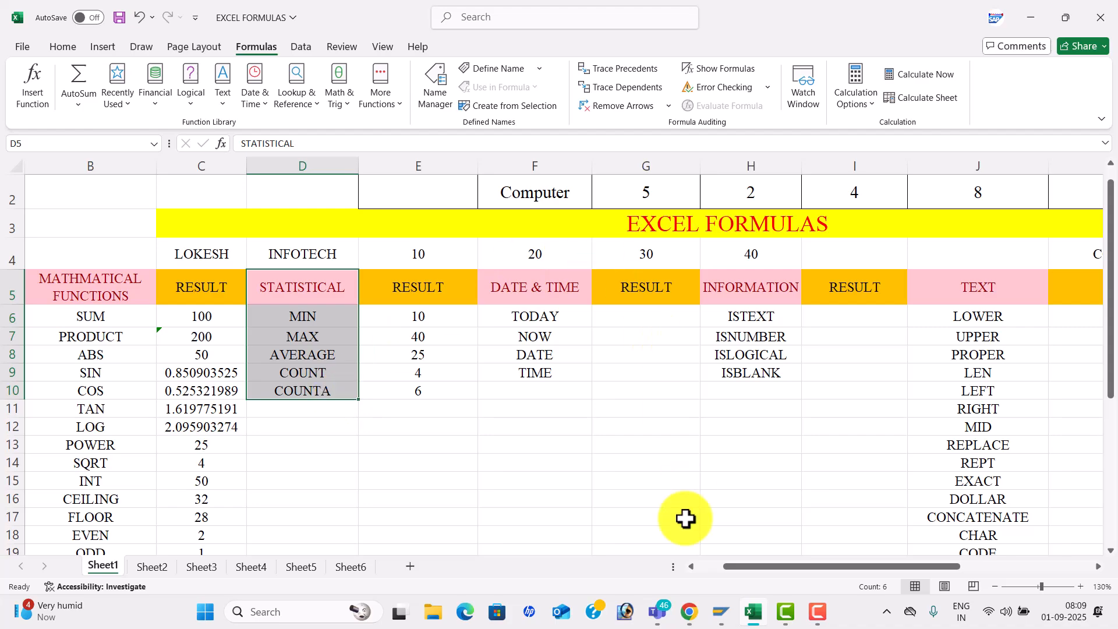
- Enter =TODAY() and =NOW() in the TODAY and NOW result cells
{"action": "left_click_drag", "start_coordinate": [832, 566], "coordinate": [861, 566]}
{"action": "left_click", "coordinate": [504, 315]}
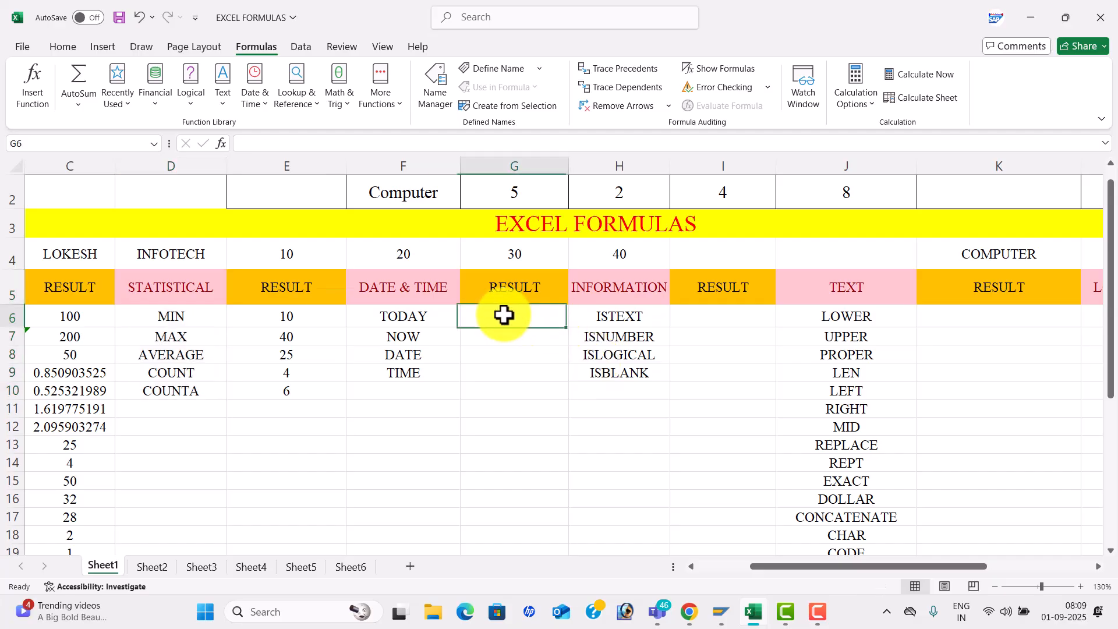
{"action": "type", "text": "="}
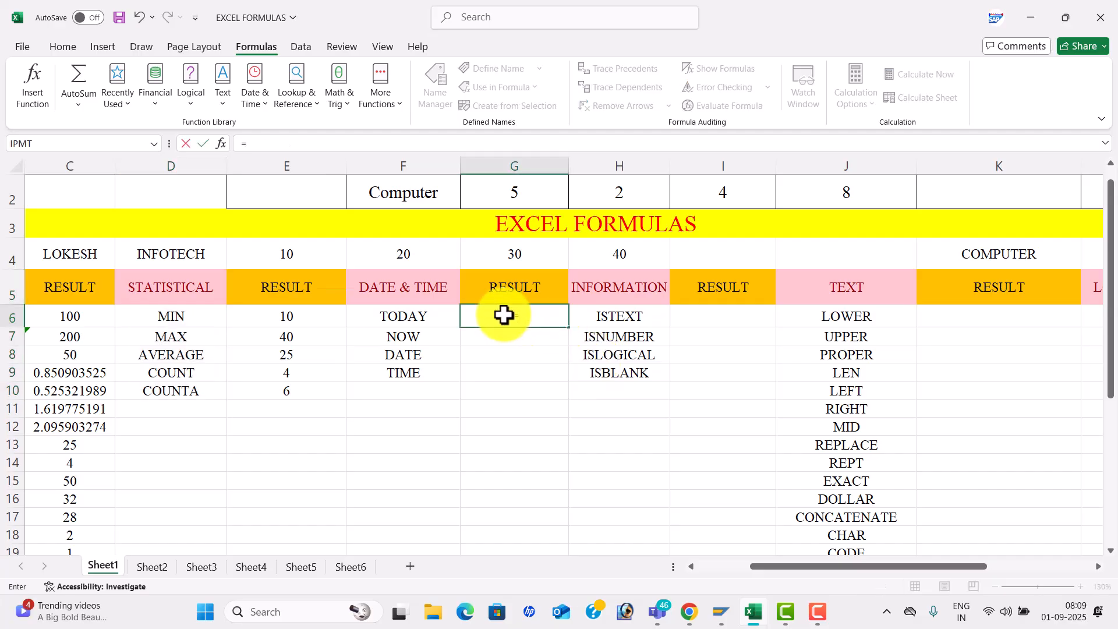
{"action": "type", "text": "TODAY("}
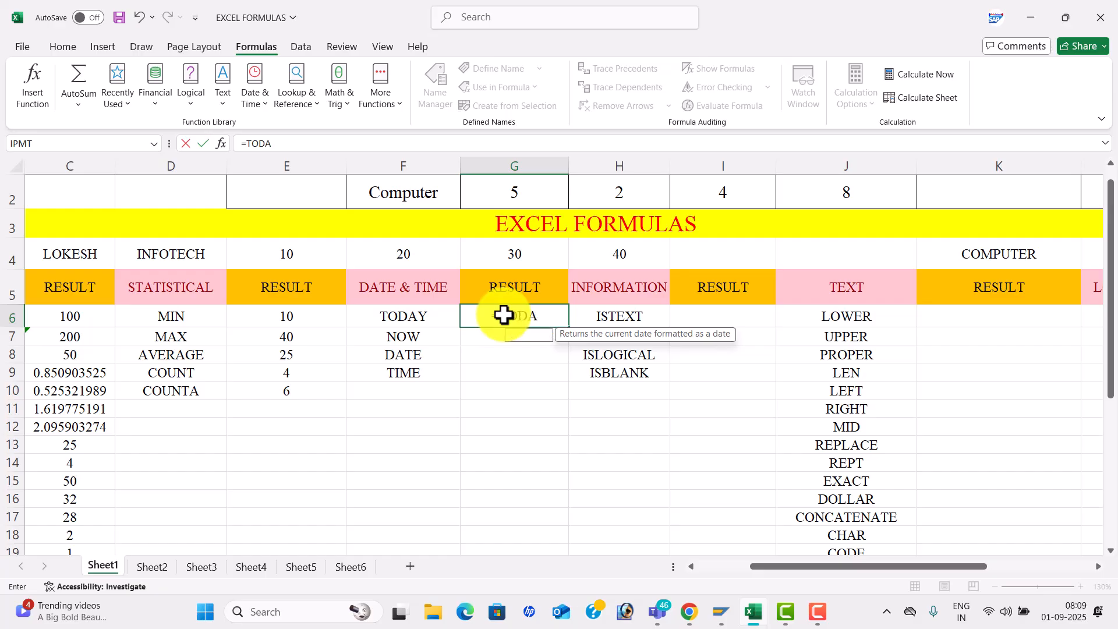
{"action": "key", "text": "Tab"}
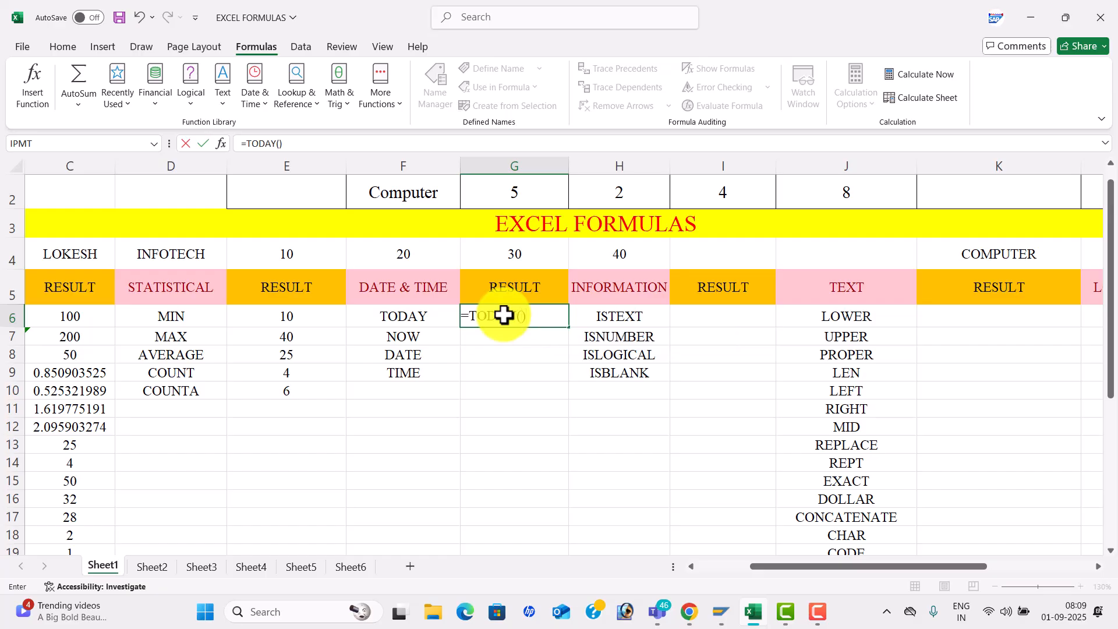
{"action": "key", "text": "Return"}
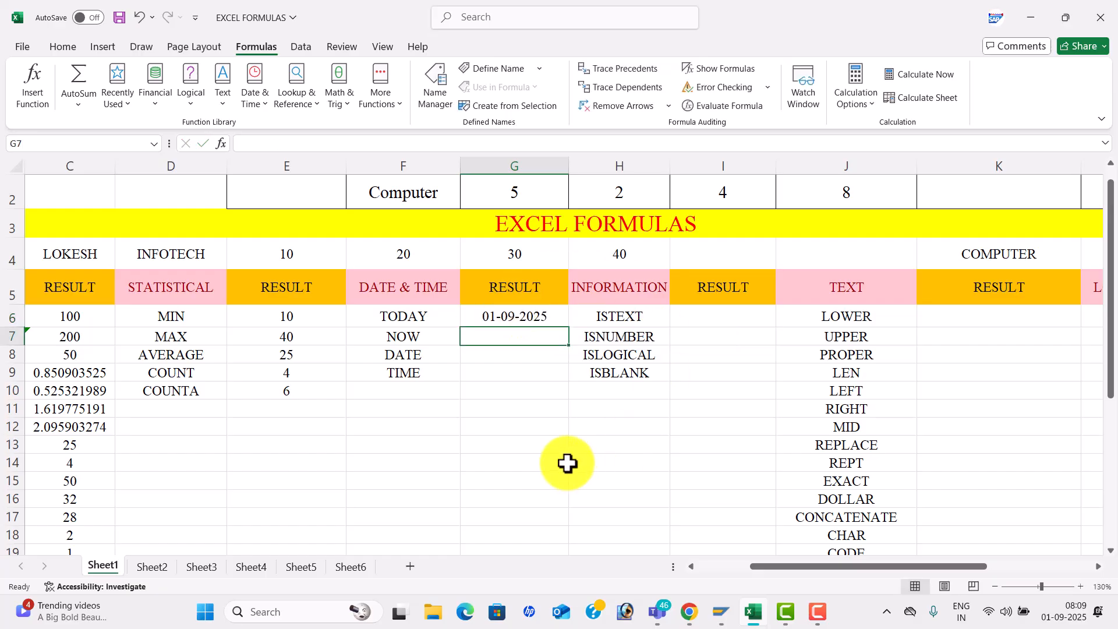
{"action": "type", "text": "=NOW"}
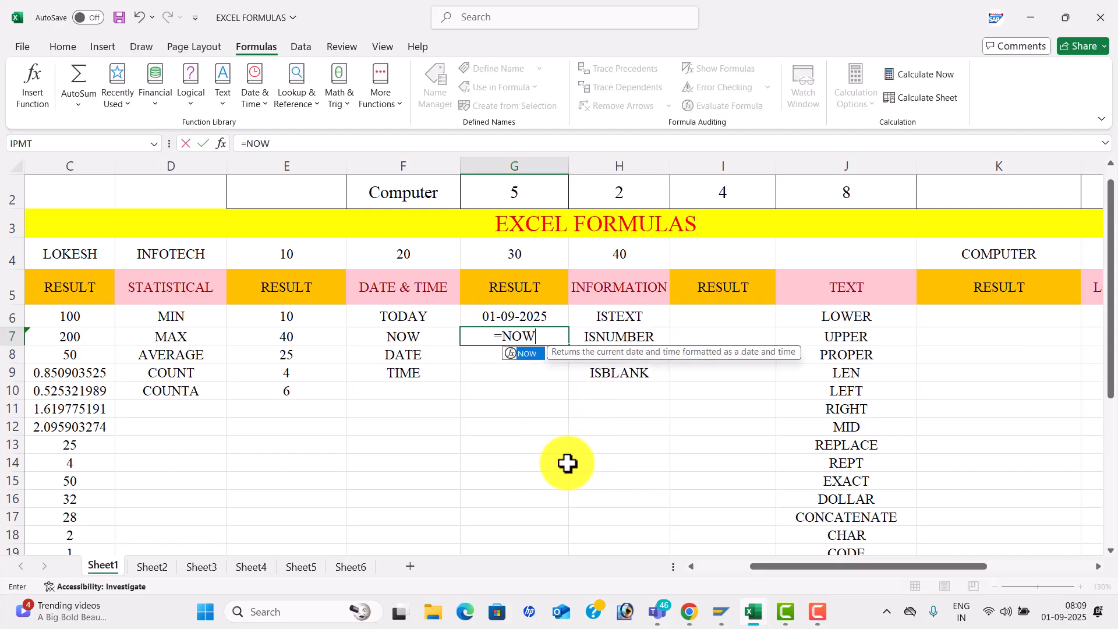
{"action": "type", "text": "()"}
{"action": "key", "text": "Return"}
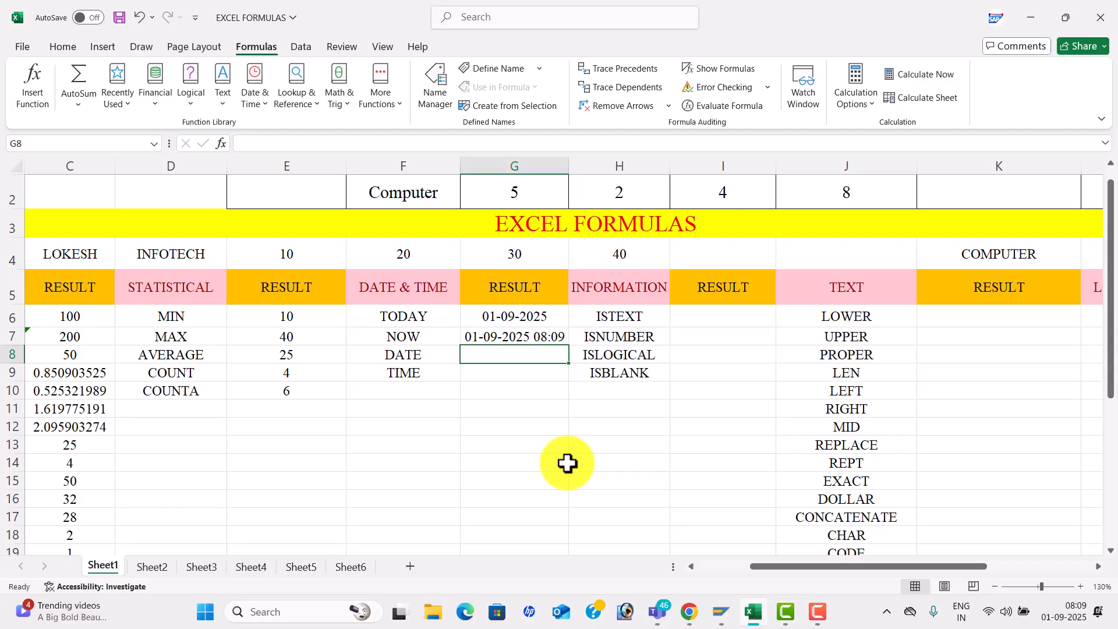
- Enter =DATE(2025,09,01) in G8 and =TIME(08,10,10) in G9, showing 01-09-2025 and 8:10 AM
{"action": "type", "text": "=DATE"}
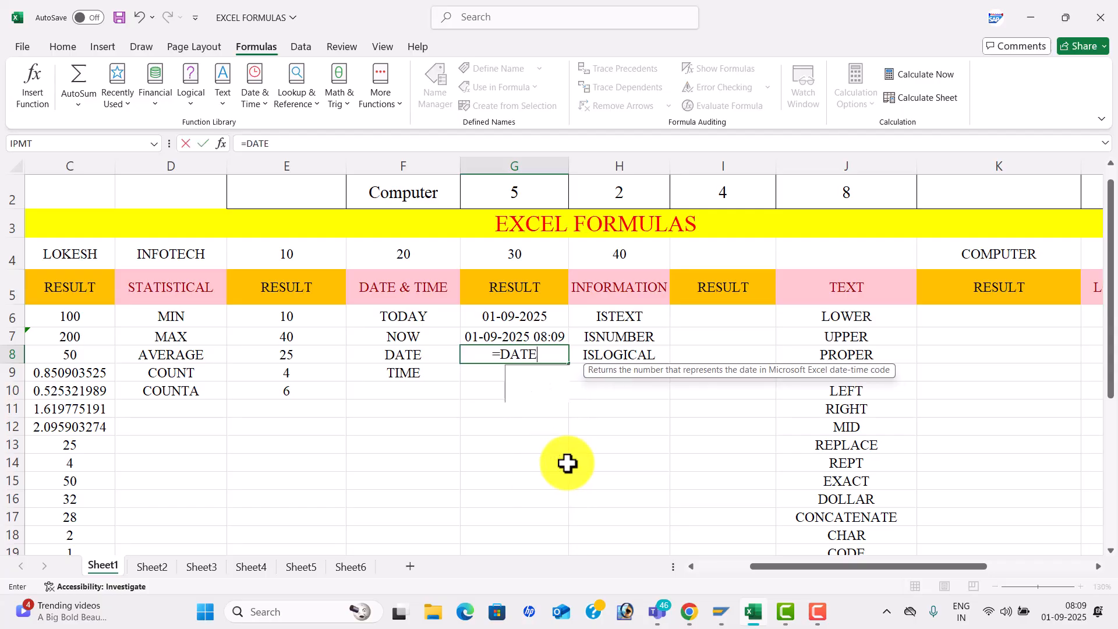
{"action": "type", "text": "("}
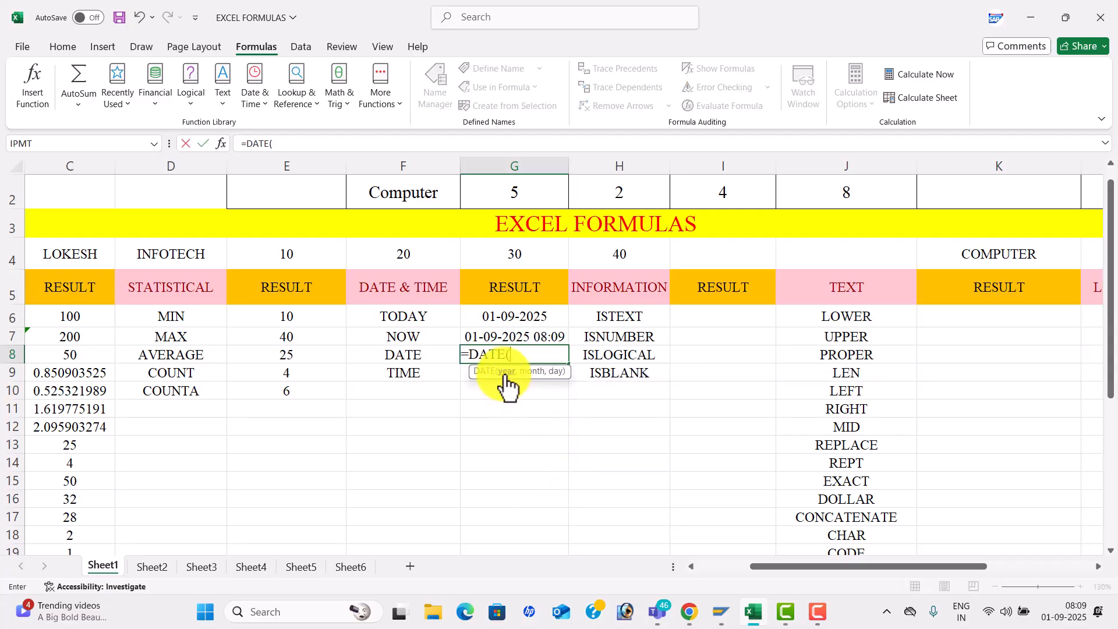
{"action": "type", "text": "2025,"}
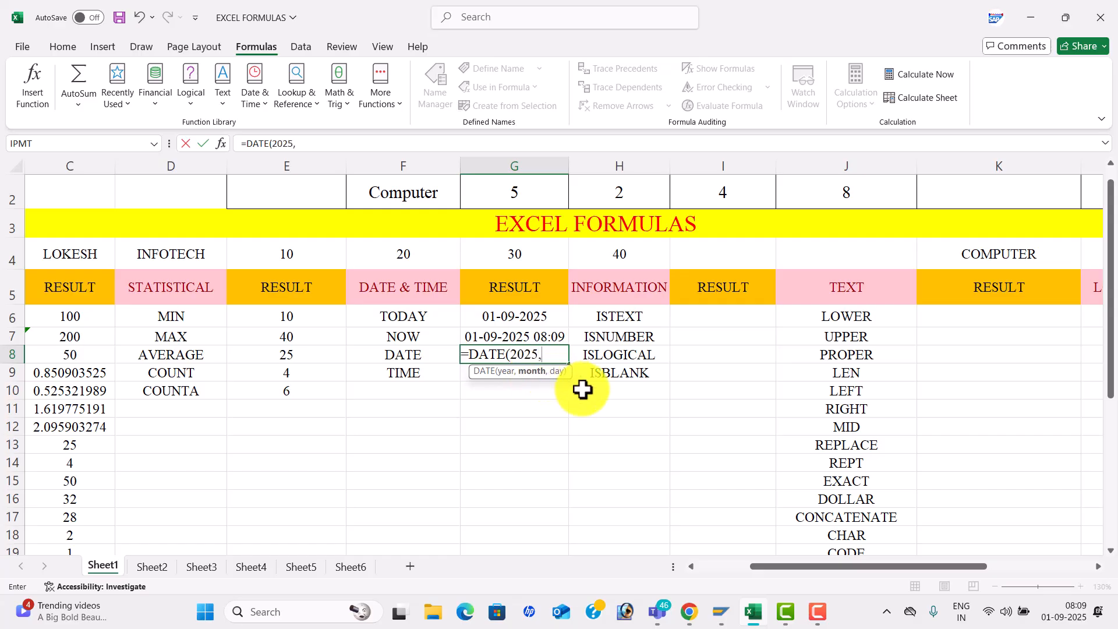
{"action": "type", "text": "09,"}
{"action": "type", "text": "01"}
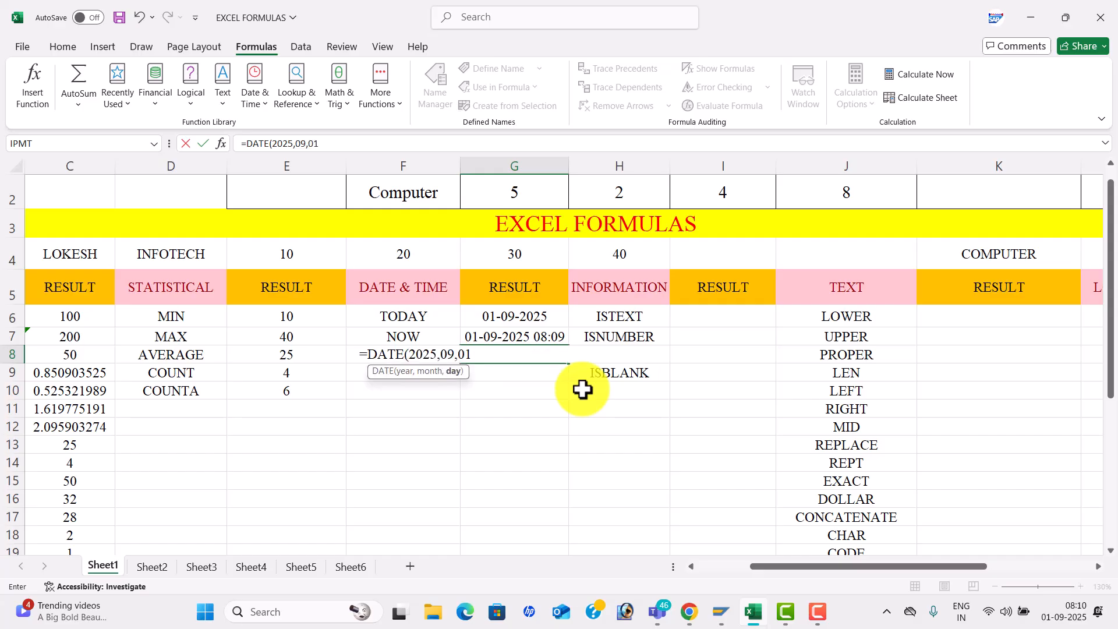
{"action": "type", "text": ")"}
{"action": "key", "text": "Return"}
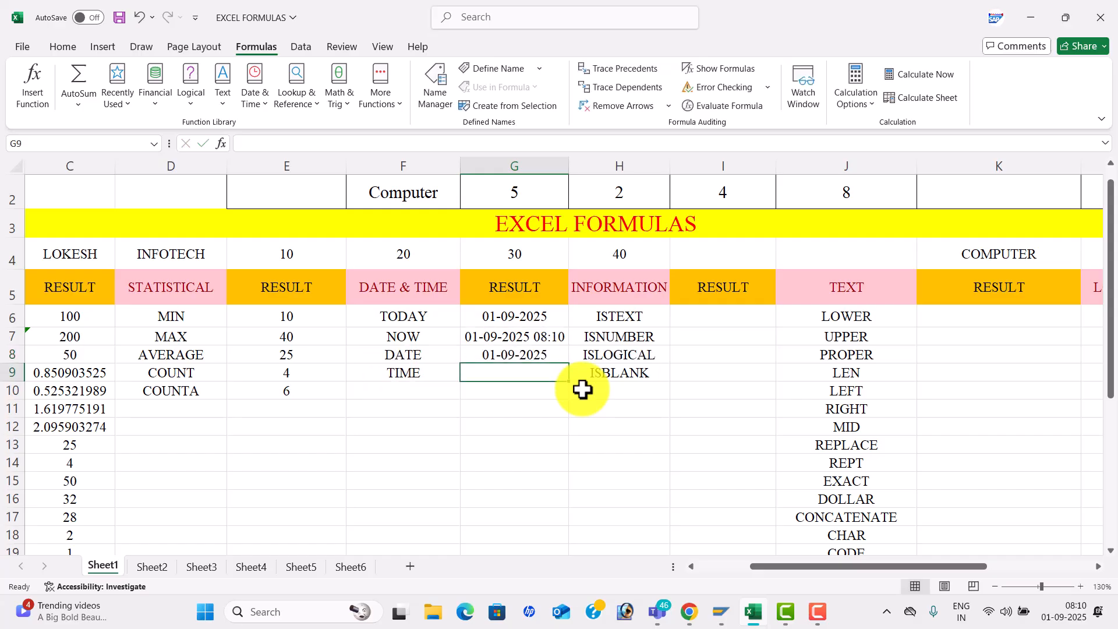
{"action": "type", "text": "=TIME"}
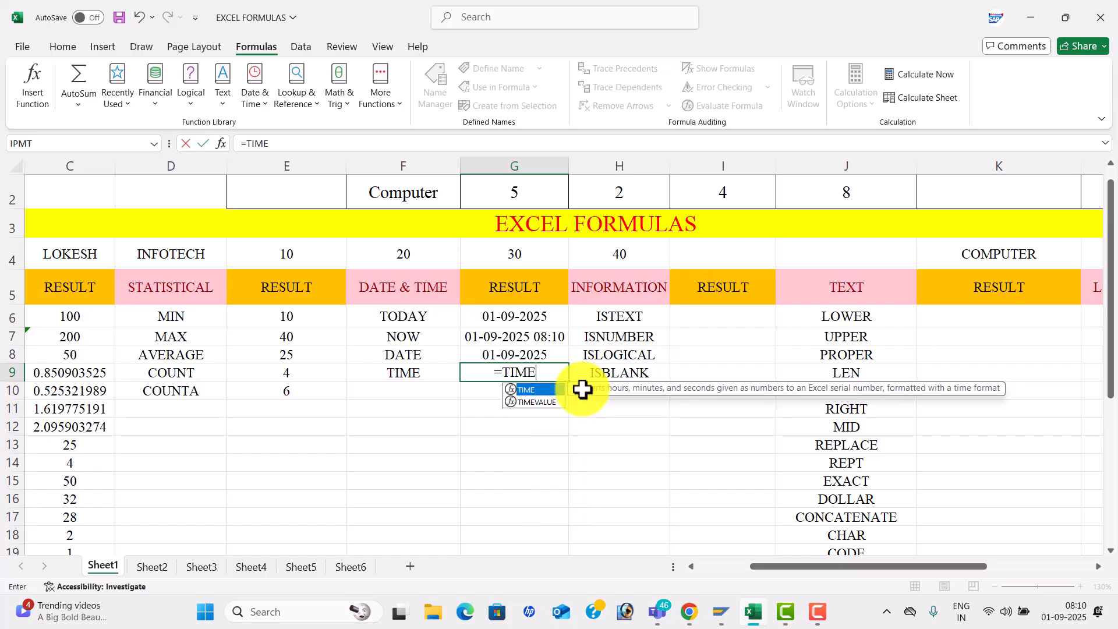
{"action": "key", "text": "Tab"}
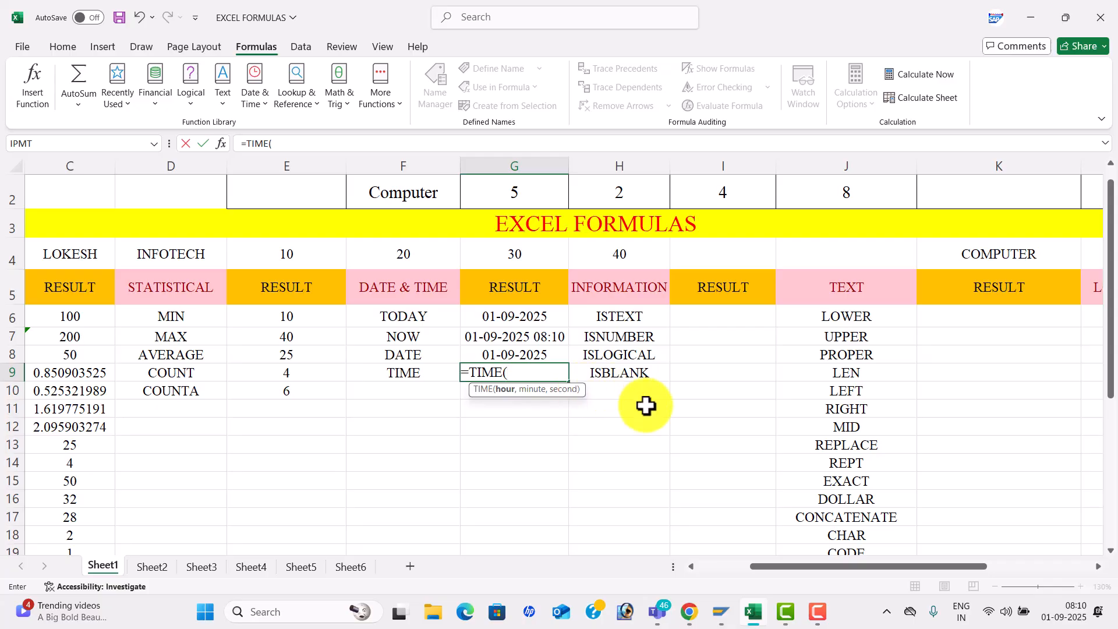
{"action": "type", "text": "08,10,"}
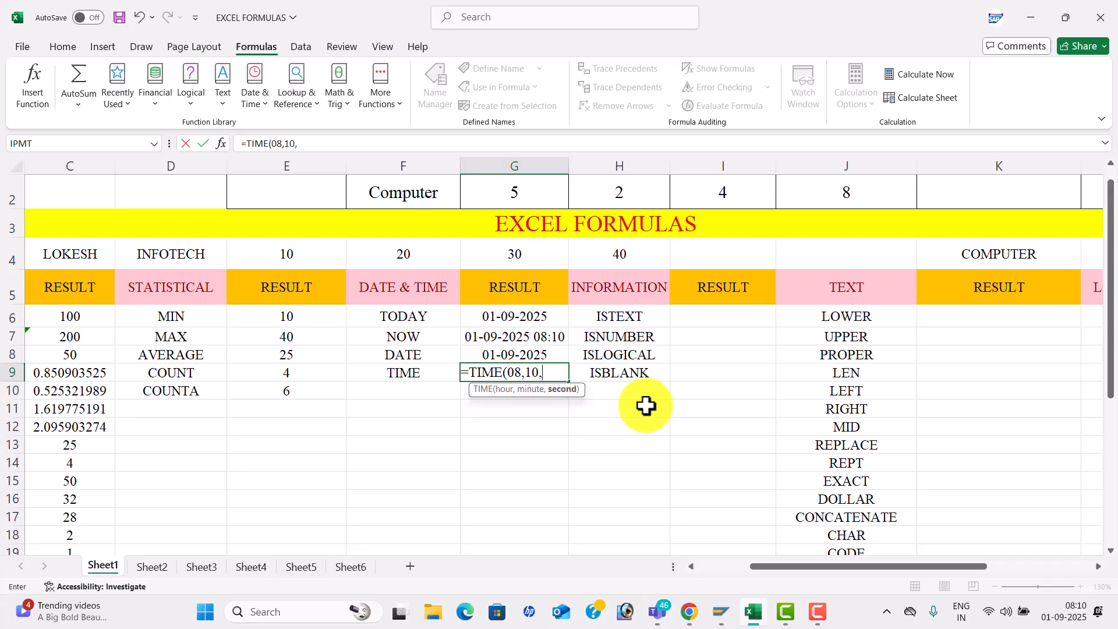
{"action": "type", "text": "10)"}
{"action": "key", "text": "Return"}
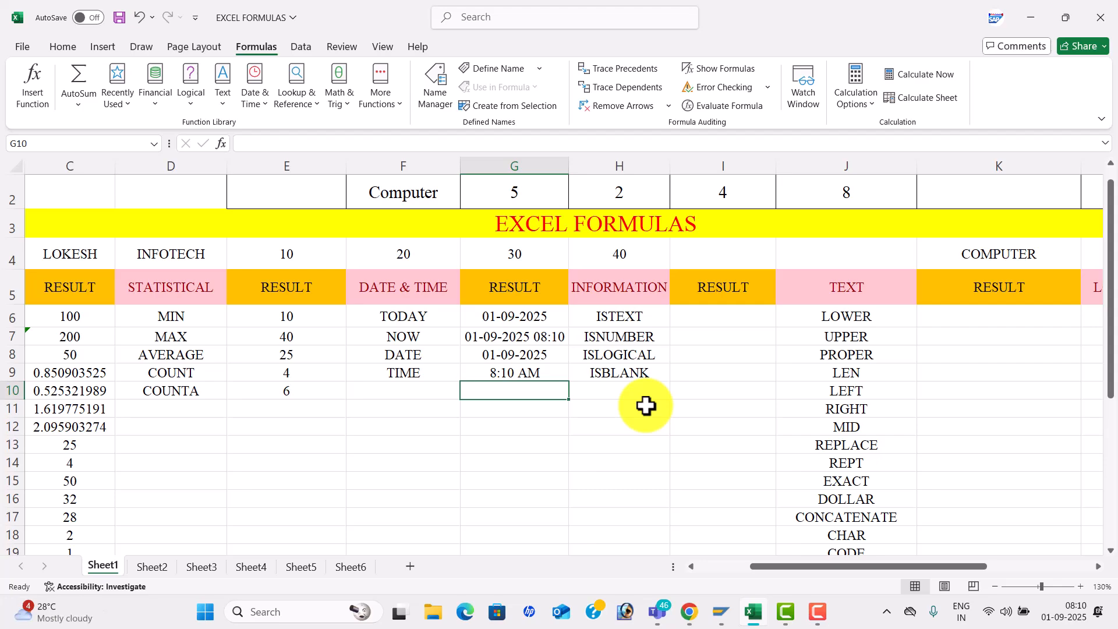
- Enter =ISTEXT(K4) in I6
{"action": "left_click", "coordinate": [662, 349]}
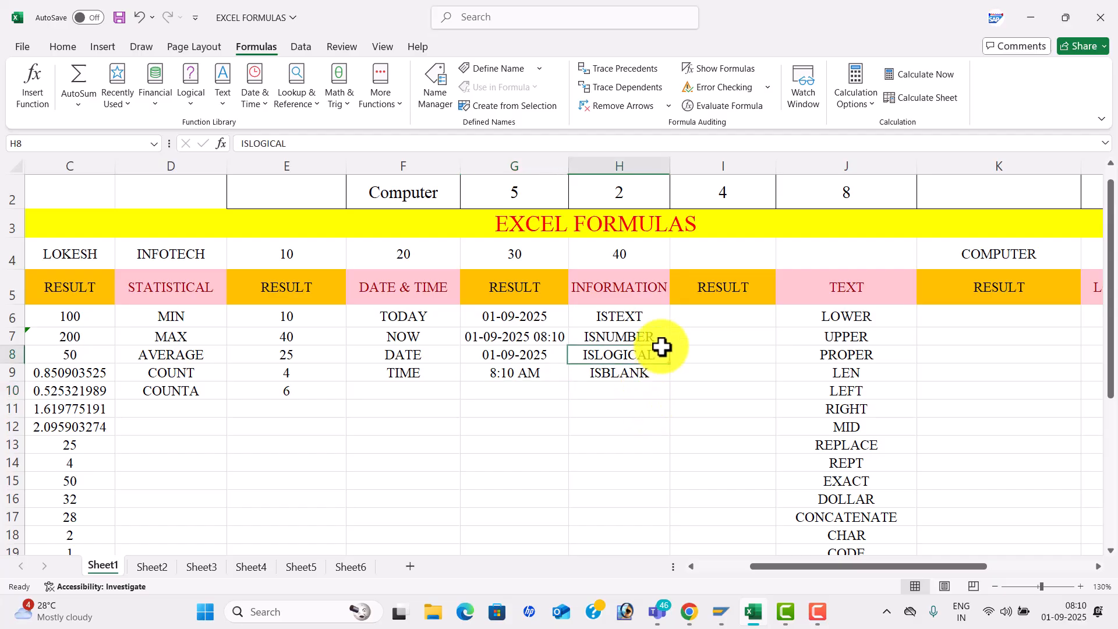
{"action": "key", "text": "Right"}
{"action": "key", "text": "Right"}
{"action": "key", "text": "Right"}
{"action": "key", "text": "Right"}
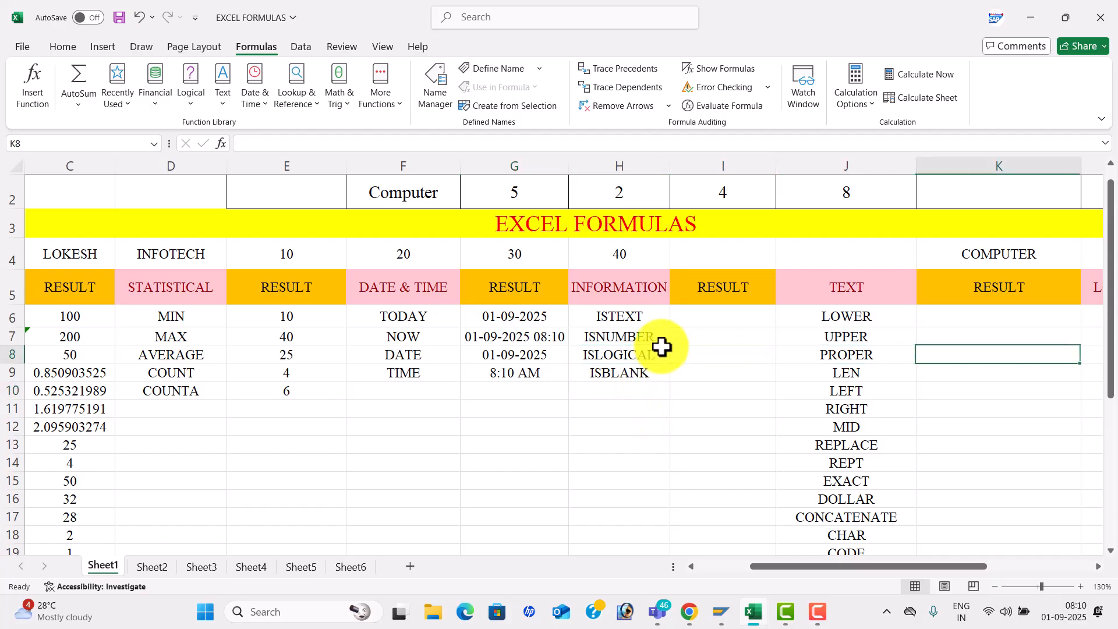
{"action": "left_click", "coordinate": [630, 326]}
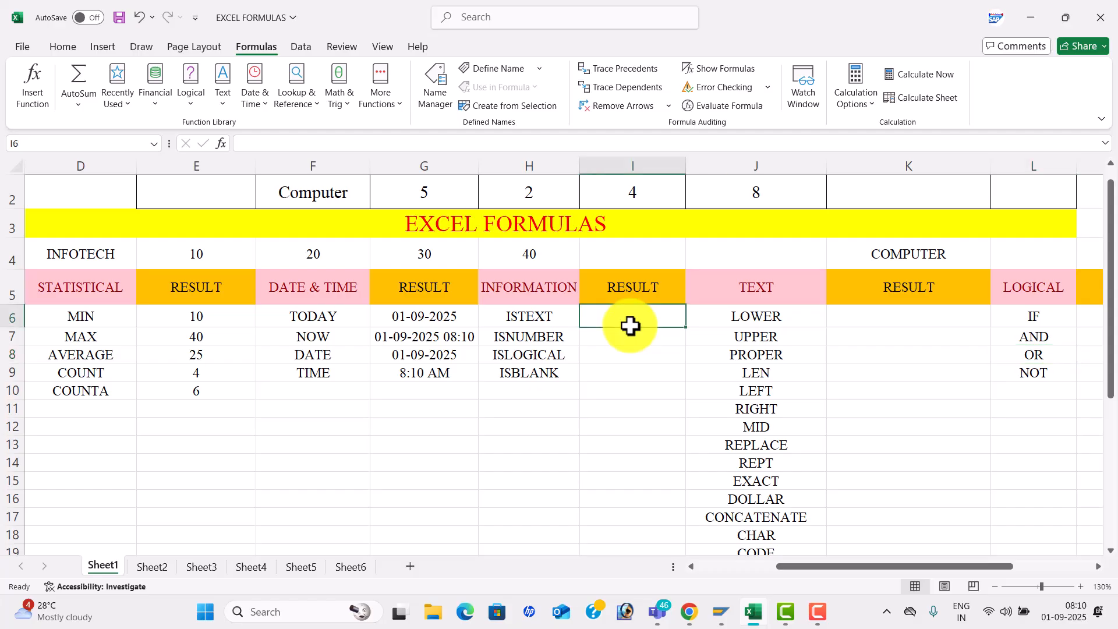
{"action": "type", "text": "=IS"}
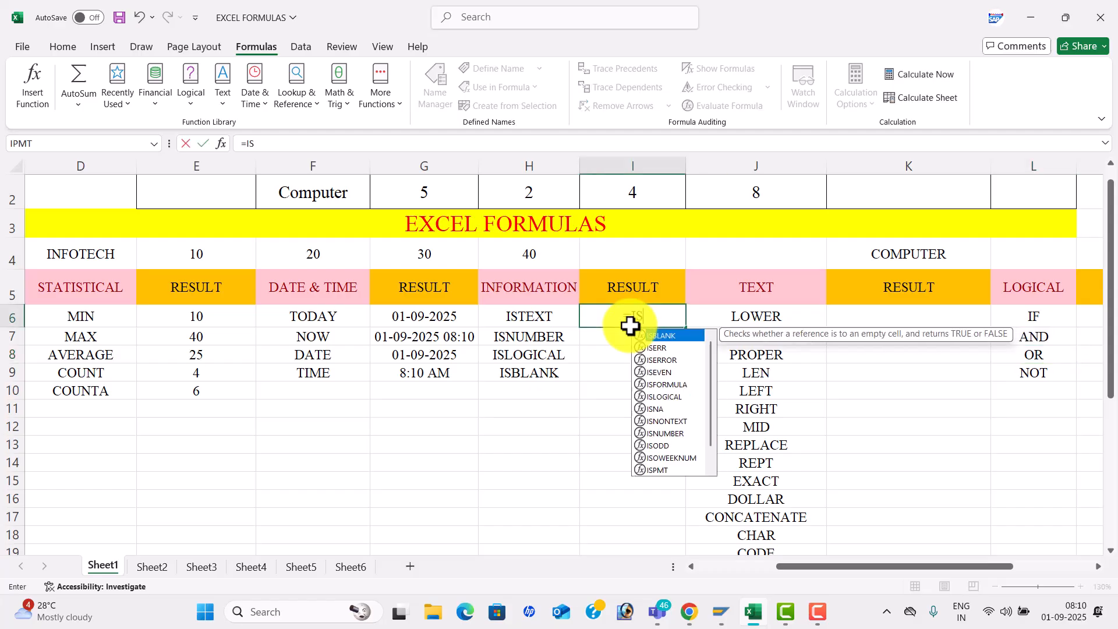
{"action": "type", "text": "TEXT("}
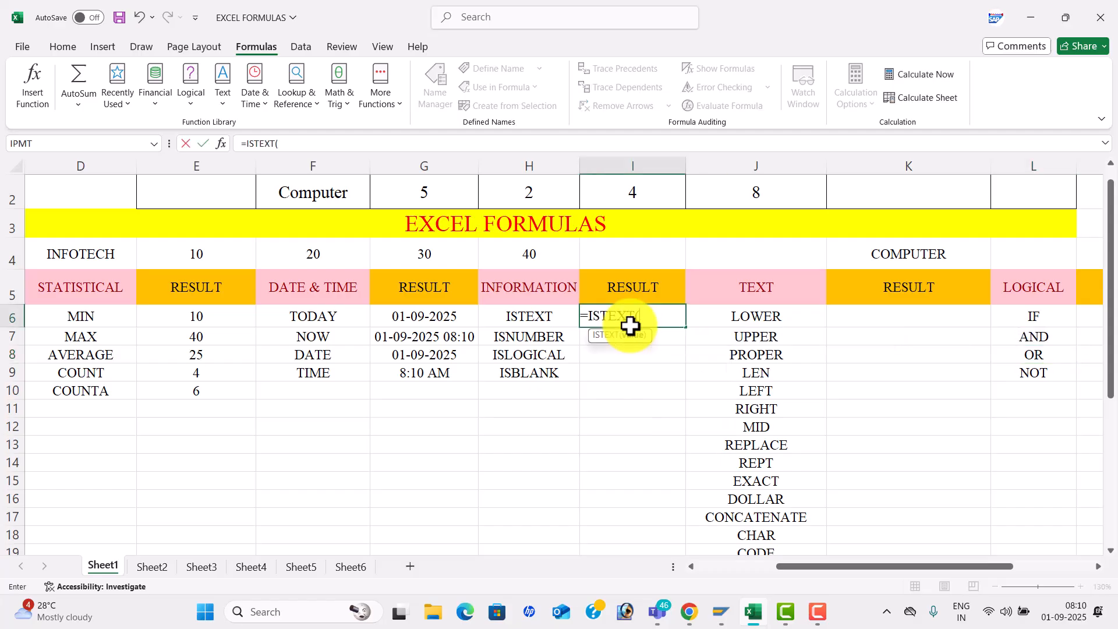
{"action": "left_click", "coordinate": [897, 251]}
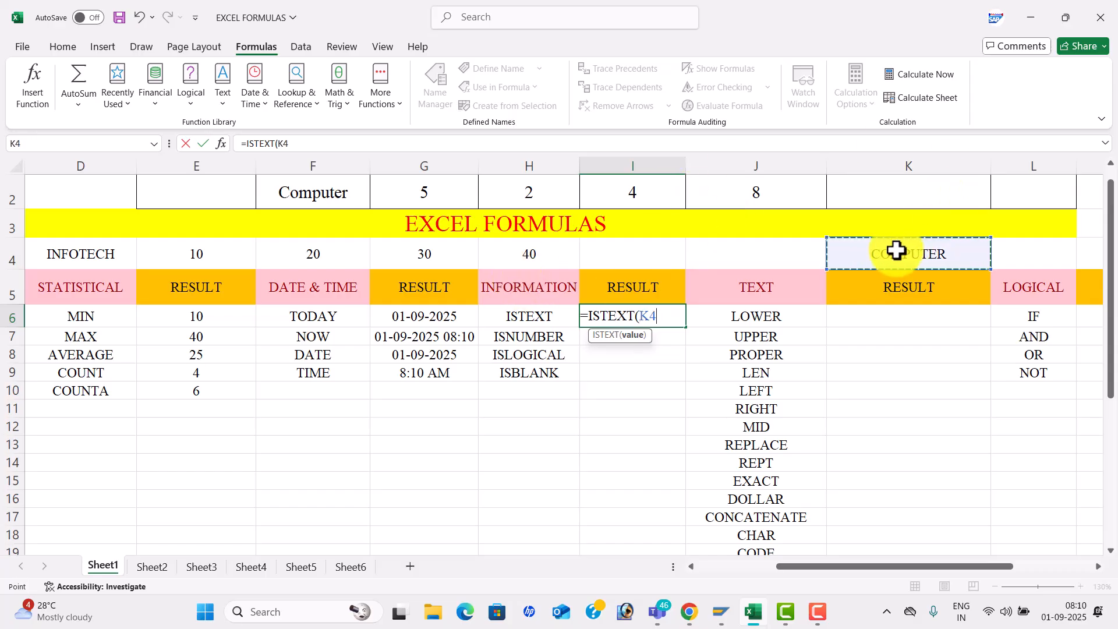
{"action": "type", "text": ")"}
{"action": "key", "text": "Return"}
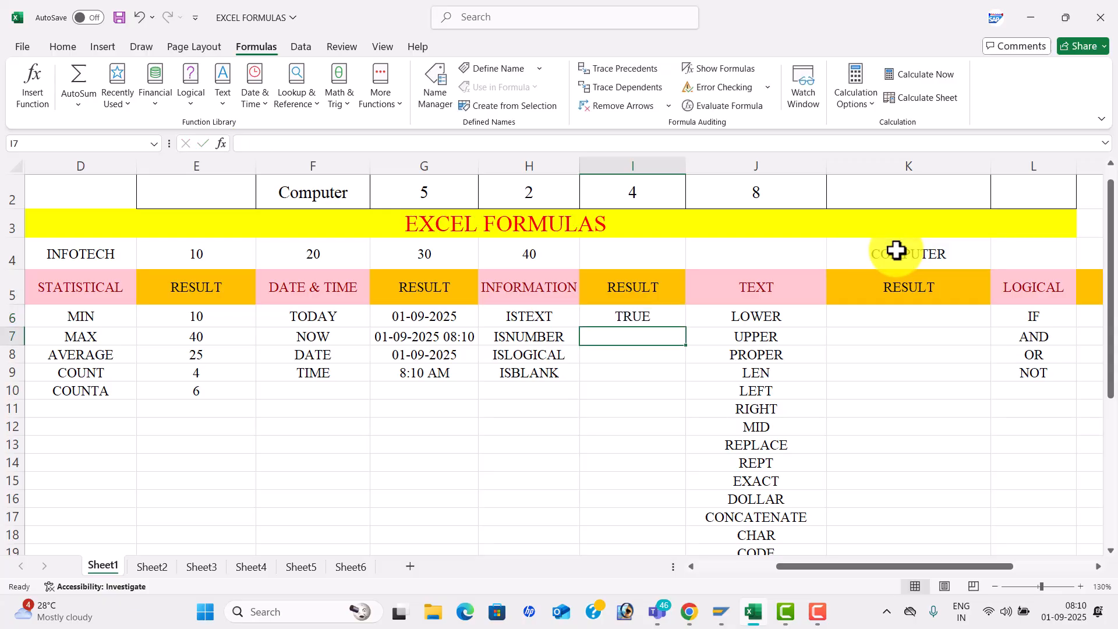
- Enter =ISNUMBER(H4) in I7
{"action": "type", "text": "=ISNU"}
{"action": "key", "text": "Tab"}
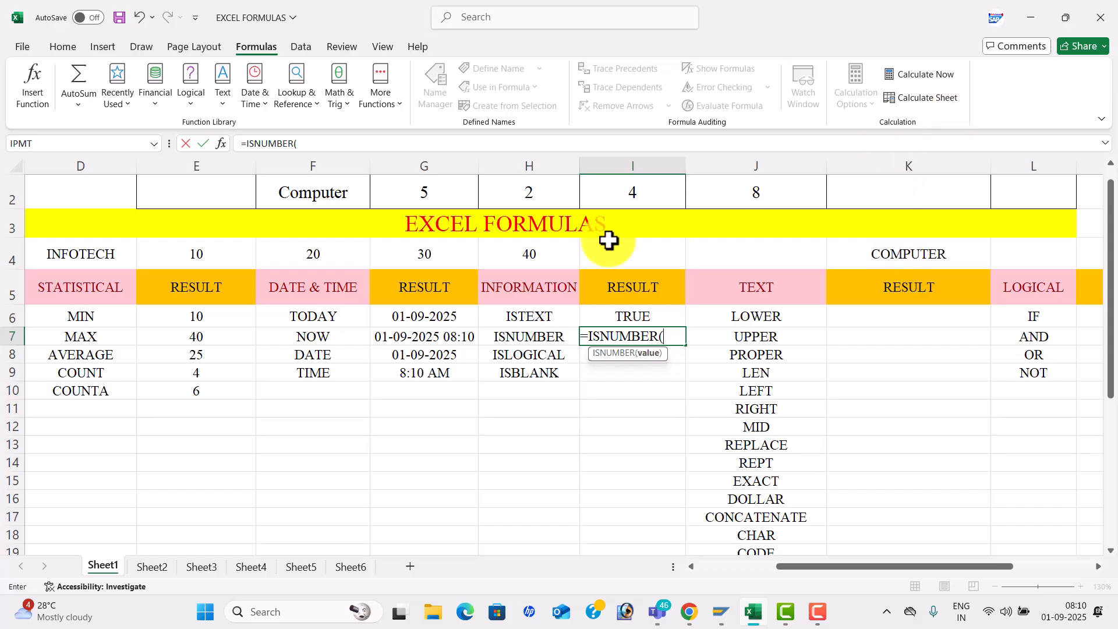
{"action": "left_click", "coordinate": [537, 248]}
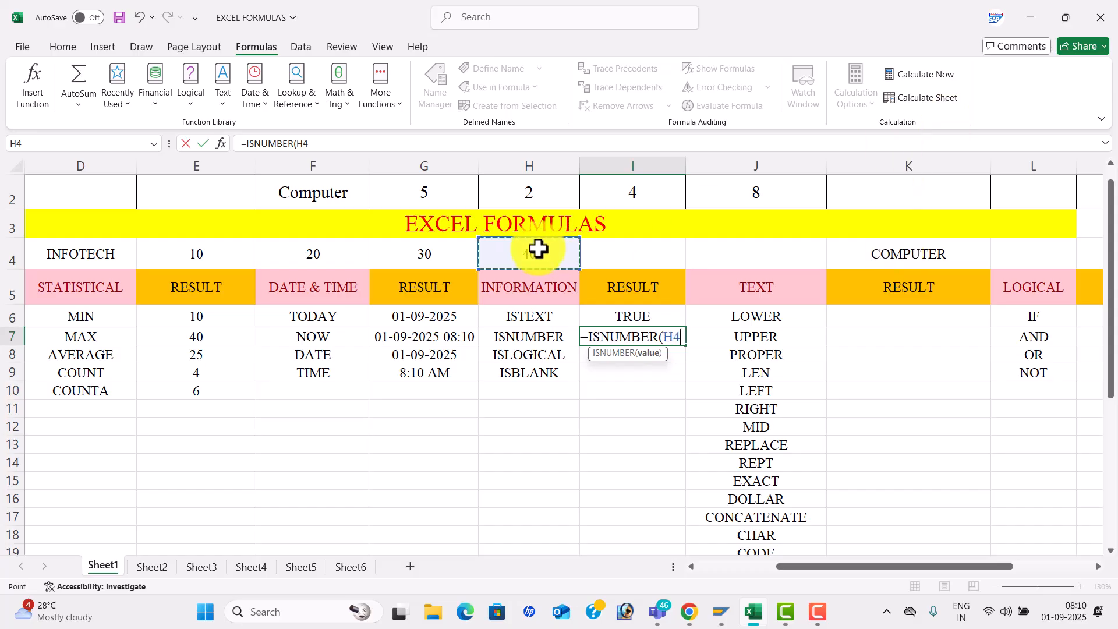
{"action": "type", "text": ")"}
{"action": "key", "text": "Return"}
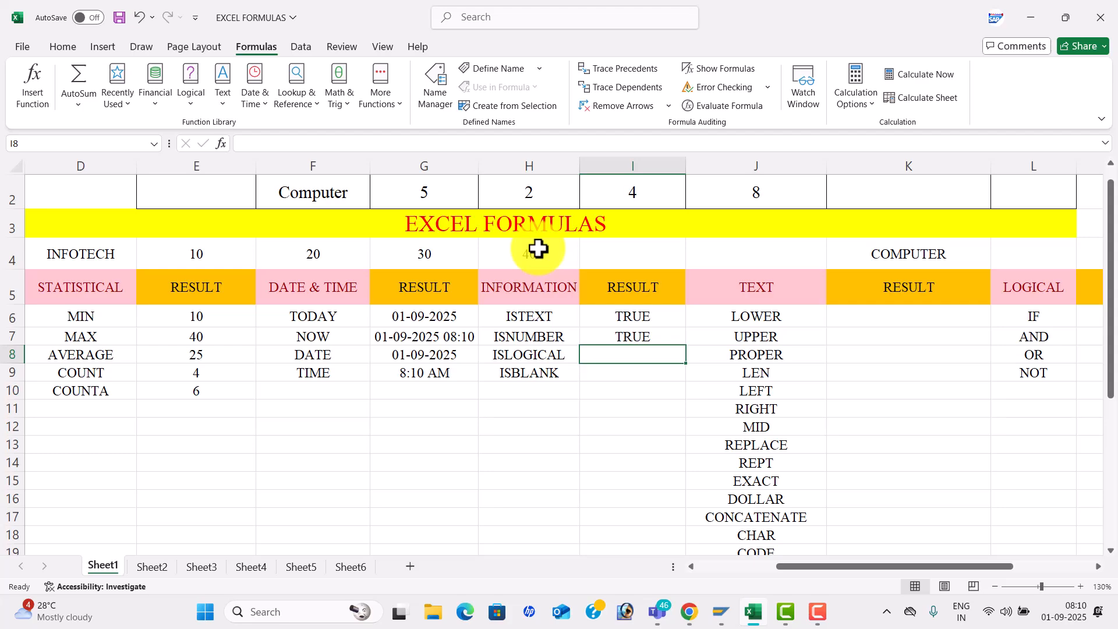
- Enter =ISLOGICAL(4<5) in I8 and =ISBLANK(J4) in I9
{"action": "type", "text": "="}
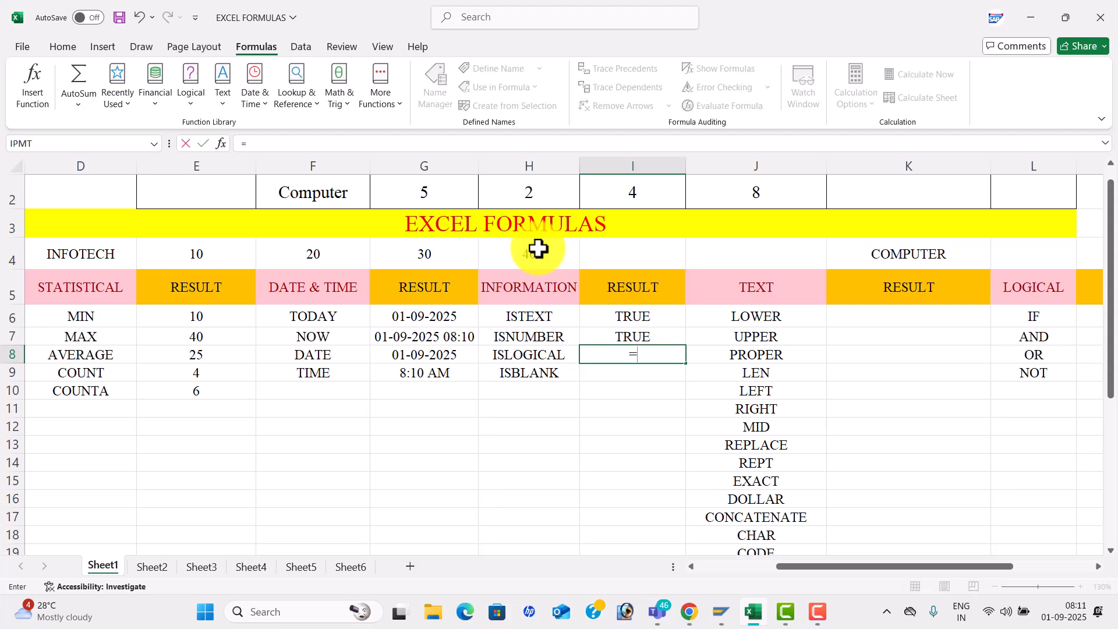
{"action": "type", "text": "ISLO"}
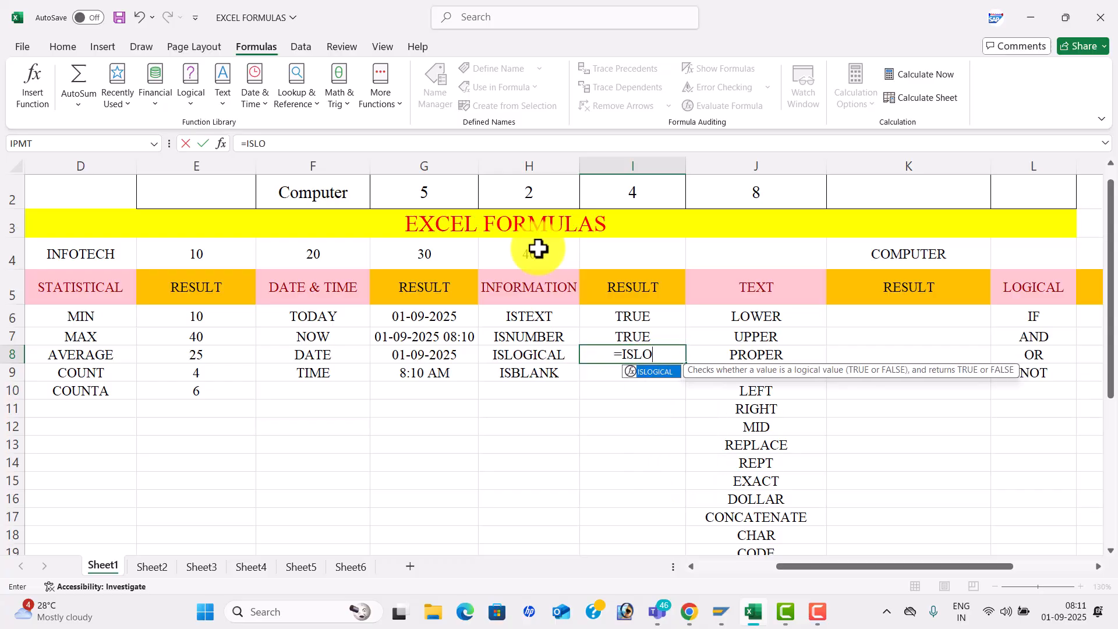
{"action": "key", "text": "Tab"}
{"action": "type", "text": "4<"}
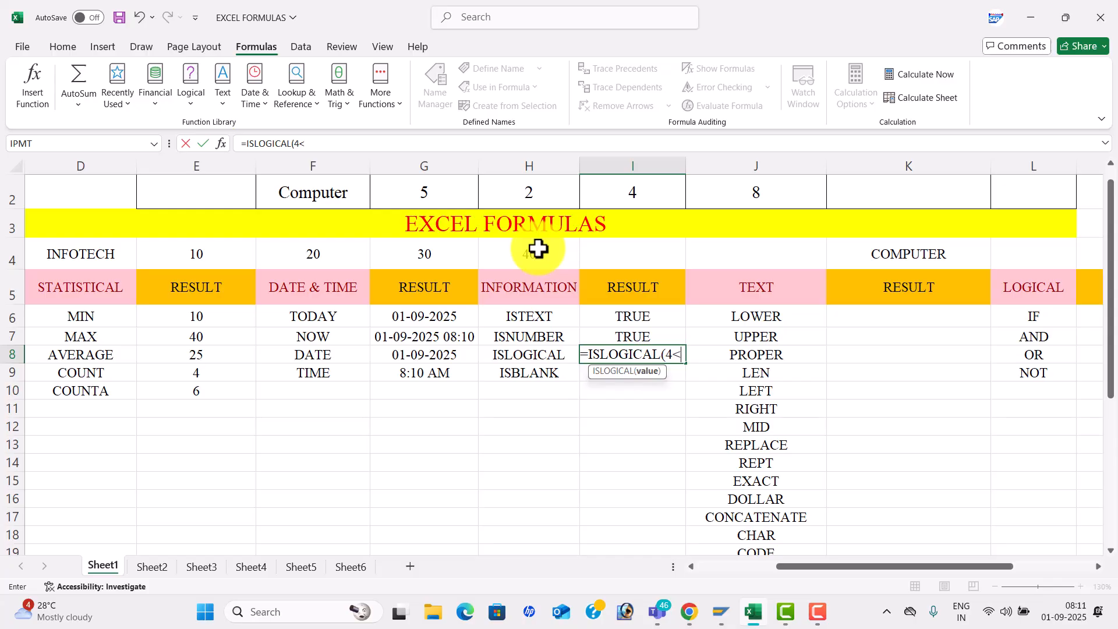
{"action": "type", "text": "5_"}
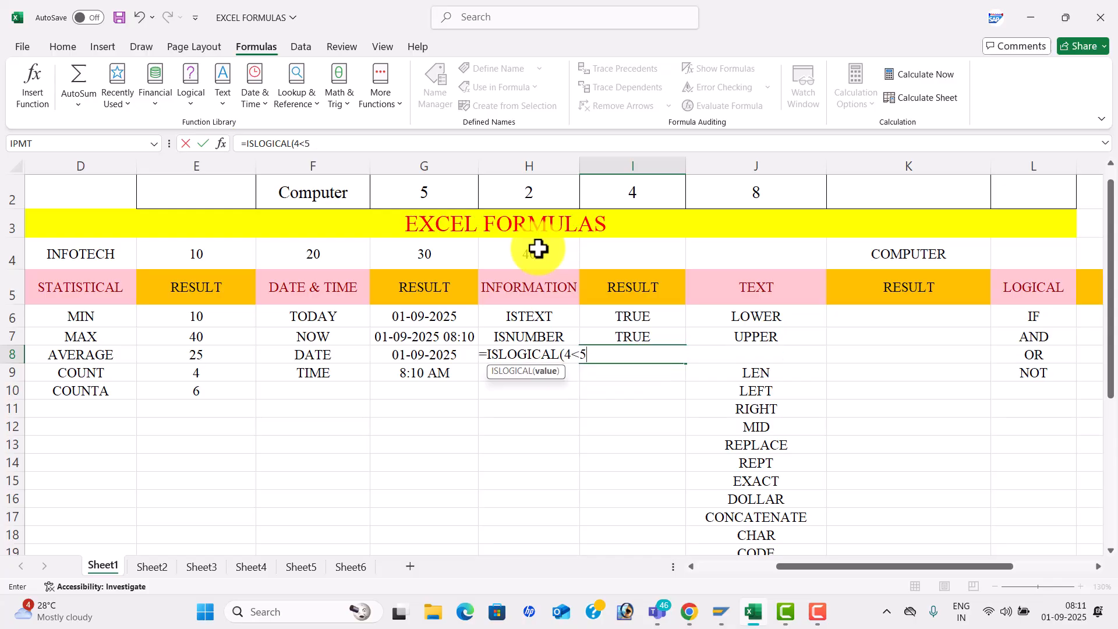
{"action": "type", "text": ")"}
{"action": "key", "text": "Return"}
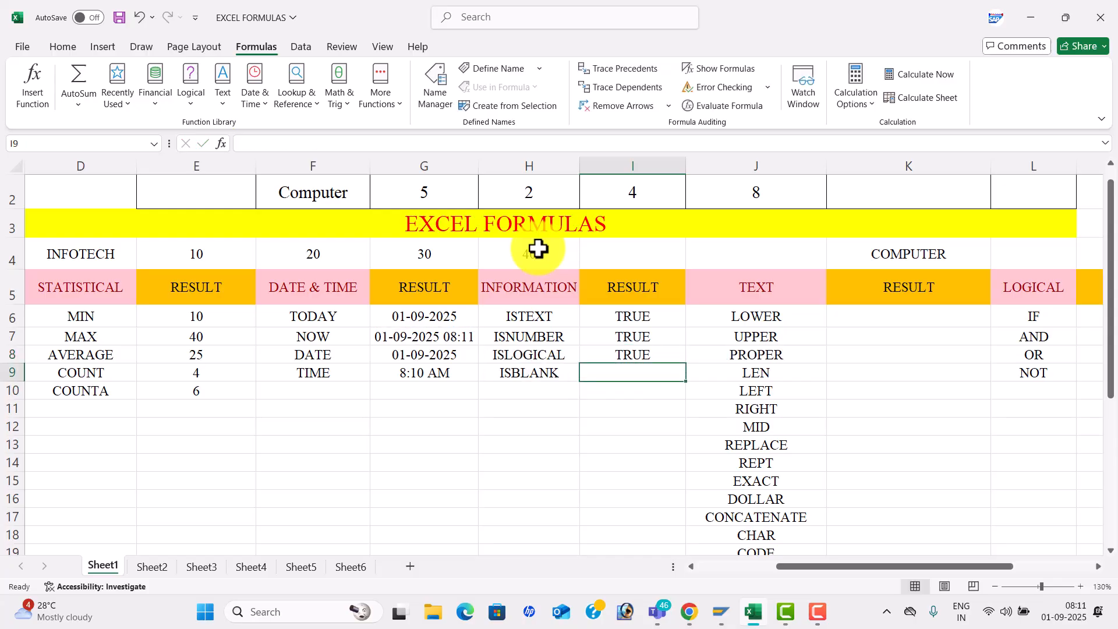
{"action": "type", "text": "="}
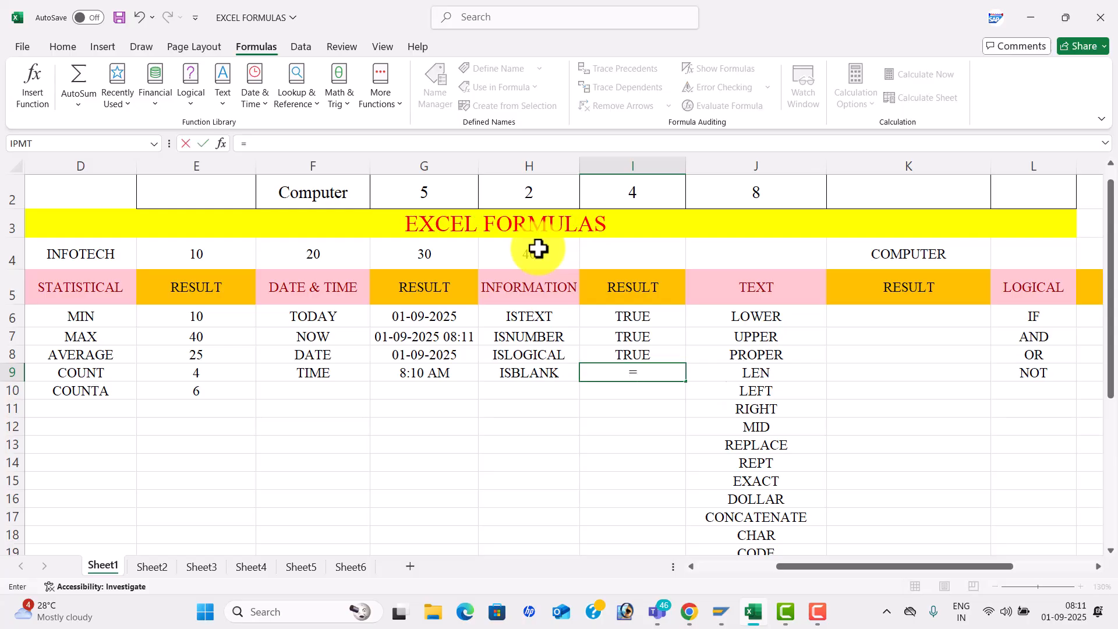
{"action": "type", "text": "ISBLANK("}
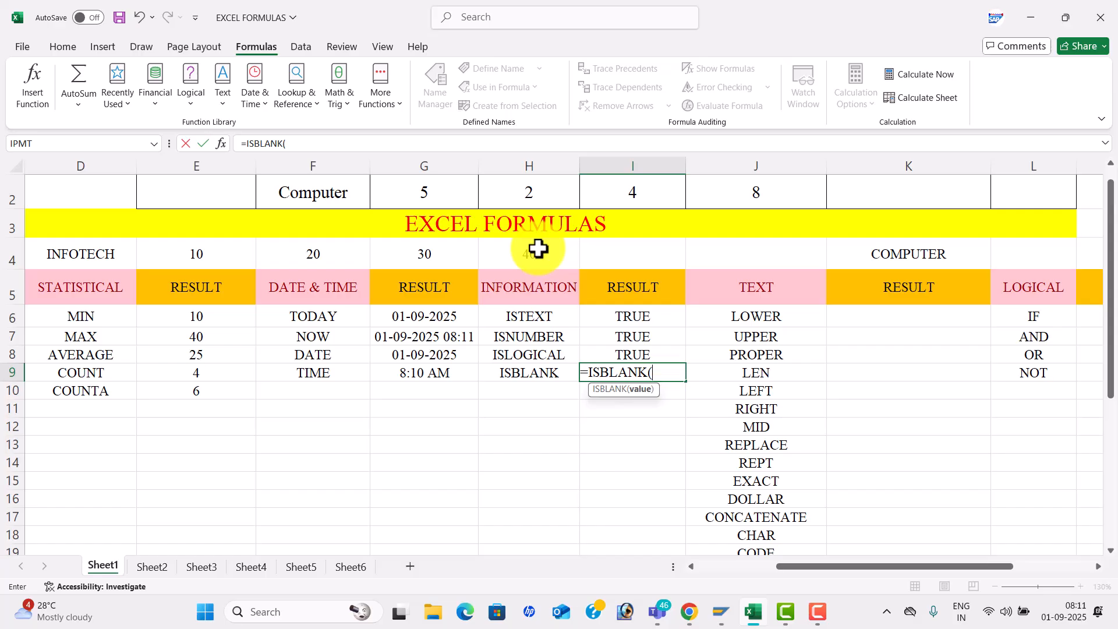
{"action": "left_click", "coordinate": [756, 252]}
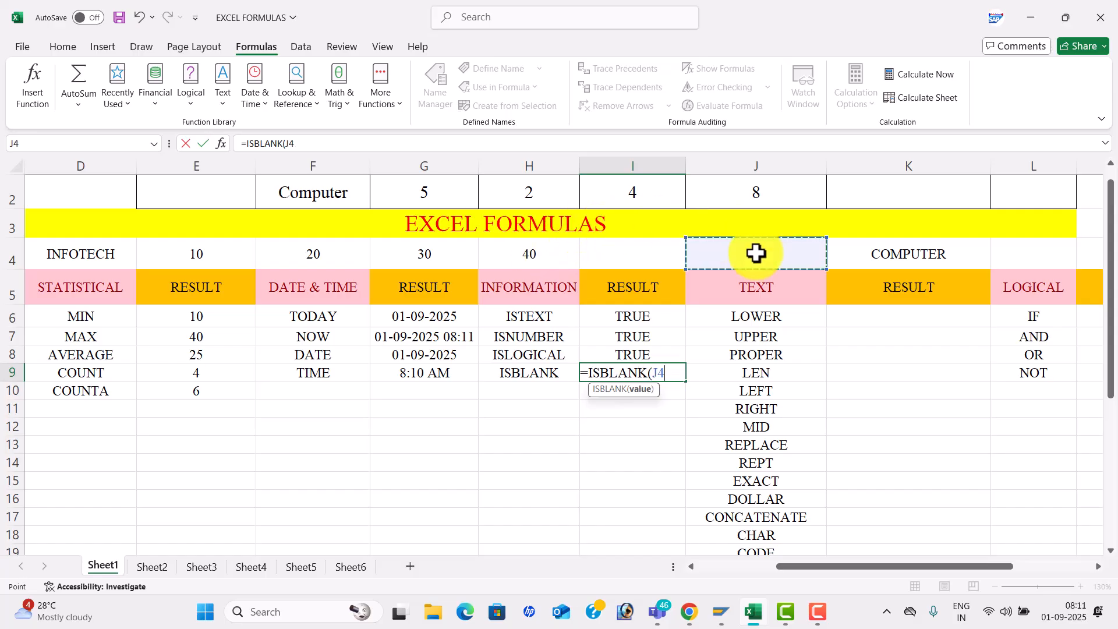
{"action": "type", "text": ")"}
{"action": "key", "text": "Return"}
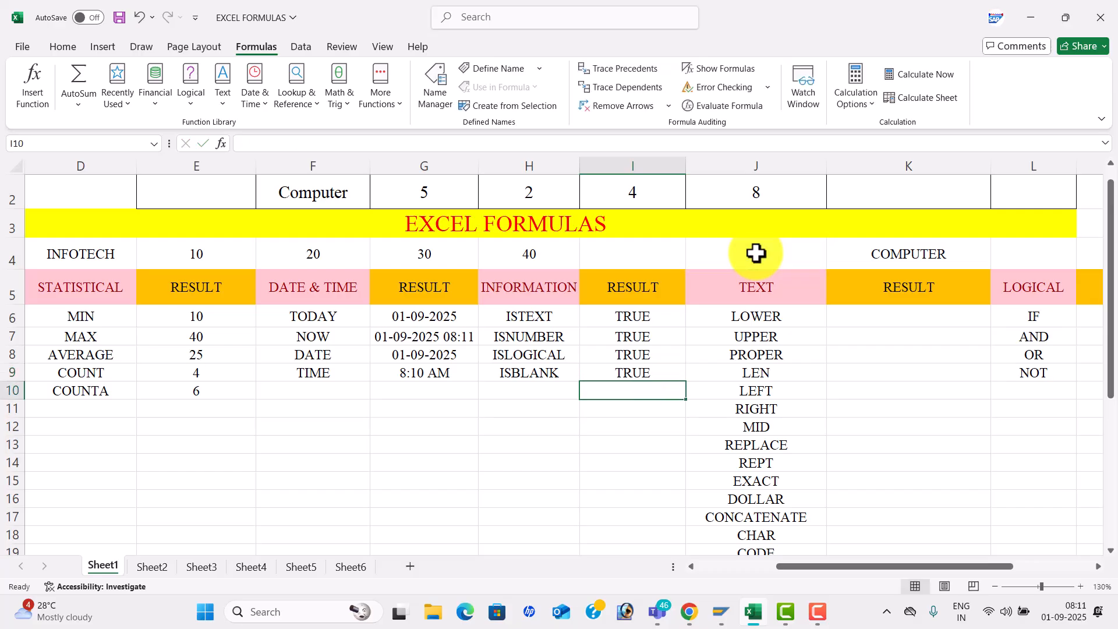
- Edit the ISBLANK formula in I9 to test I5 instead of J4, giving FALSE
{"action": "left_click", "coordinate": [661, 373]}
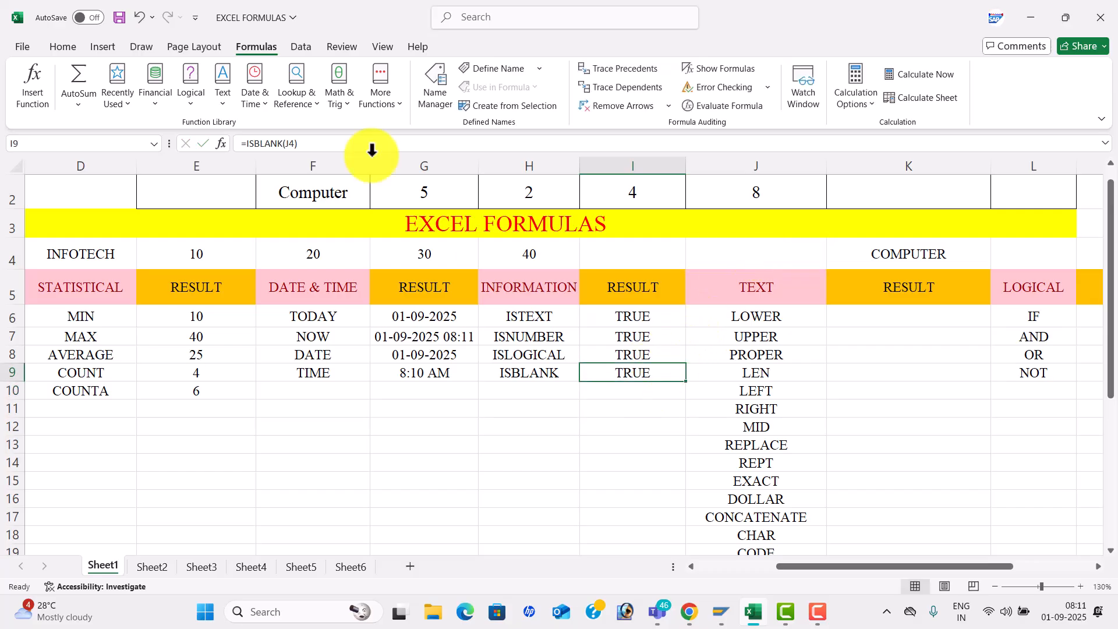
{"action": "left_click", "coordinate": [295, 143]}
{"action": "key", "text": "BackSpace"}
{"action": "key", "text": "BackSpace"}
{"action": "key", "text": "BackSpace"}
{"action": "left_click", "coordinate": [624, 277]}
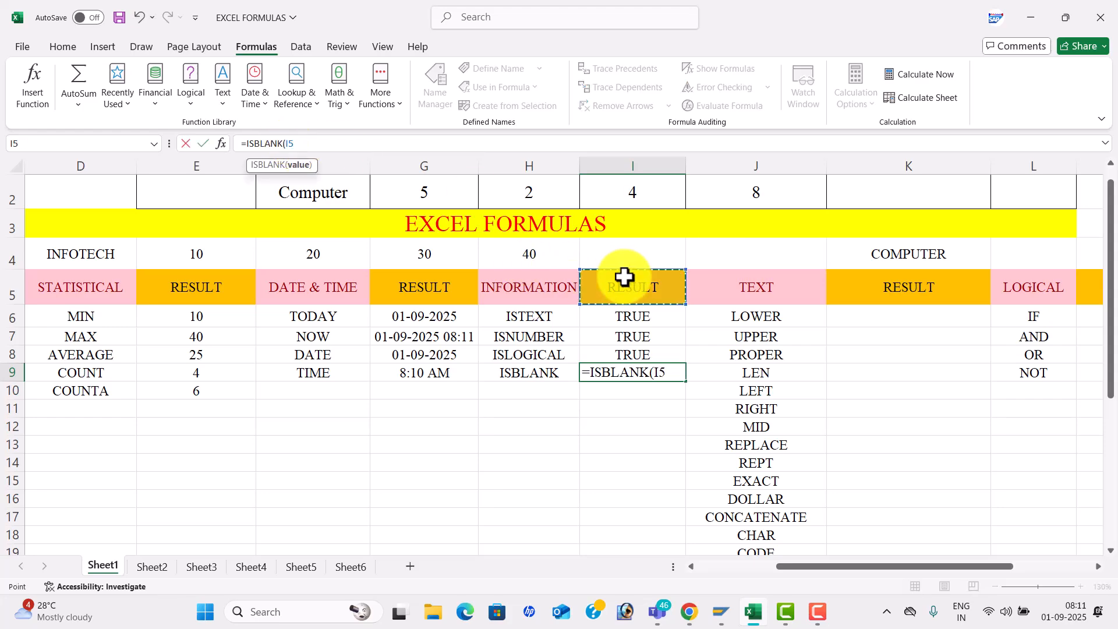
{"action": "type", "text": ")"}
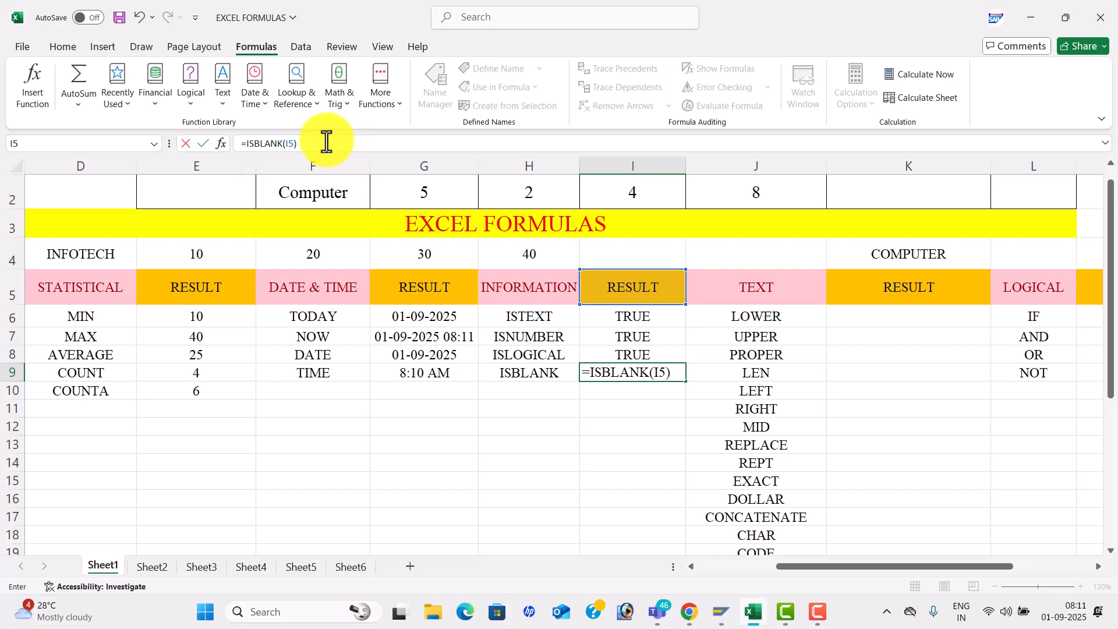
{"action": "key", "text": "Return"}
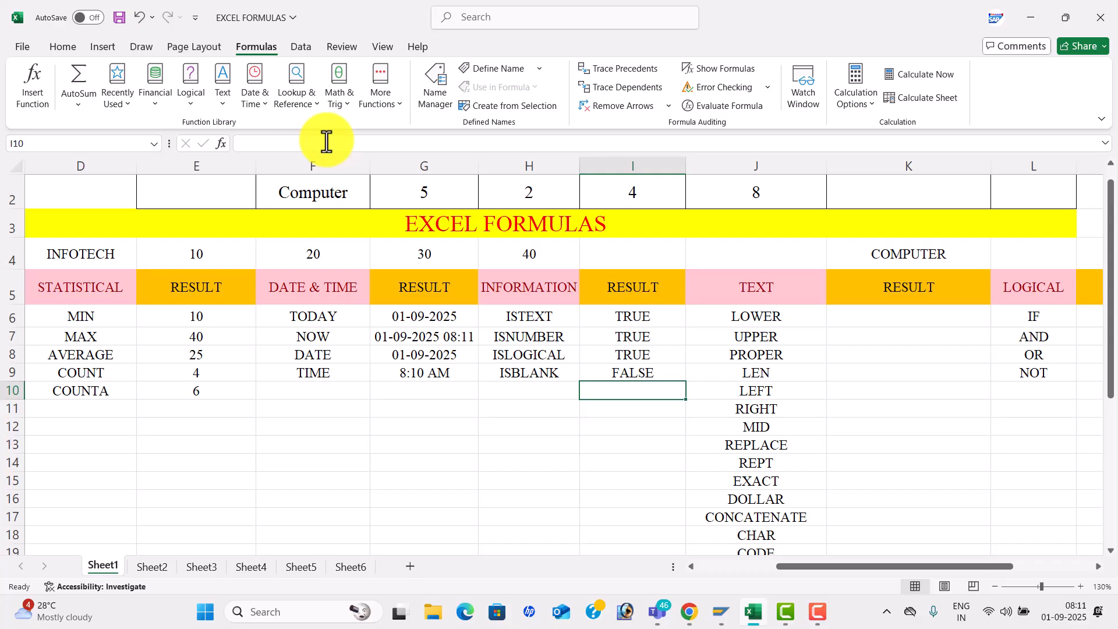
{"action": "left_click", "coordinate": [918, 404]}
- Save the workbook with Ctrl+S
{"action": "key", "text": "Right"}
{"action": "key", "text": "Right"}
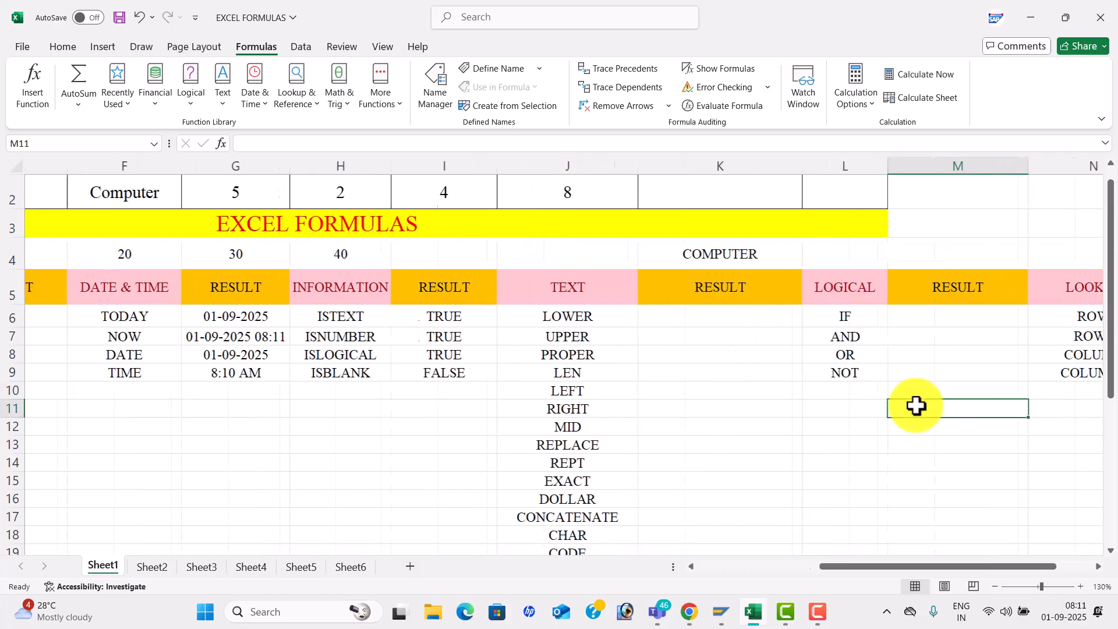
{"action": "key", "text": "Right"}
{"action": "key", "text": "ctrl+s"}
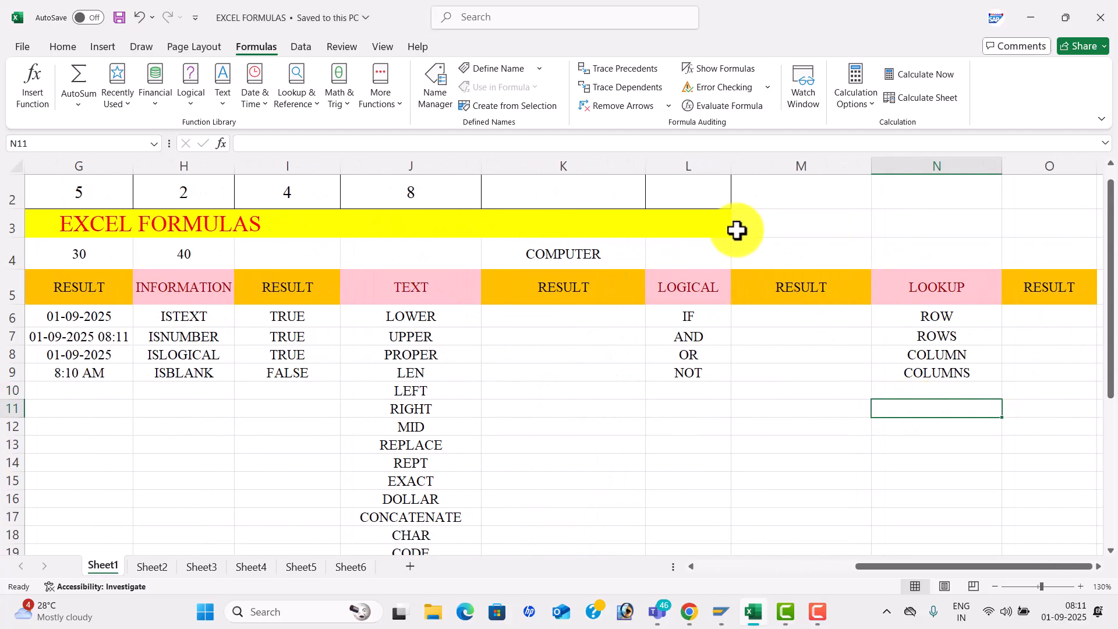
- Enter =LOWER(K4) in K6 so it shows computer
{"action": "left_click", "coordinate": [543, 329]}
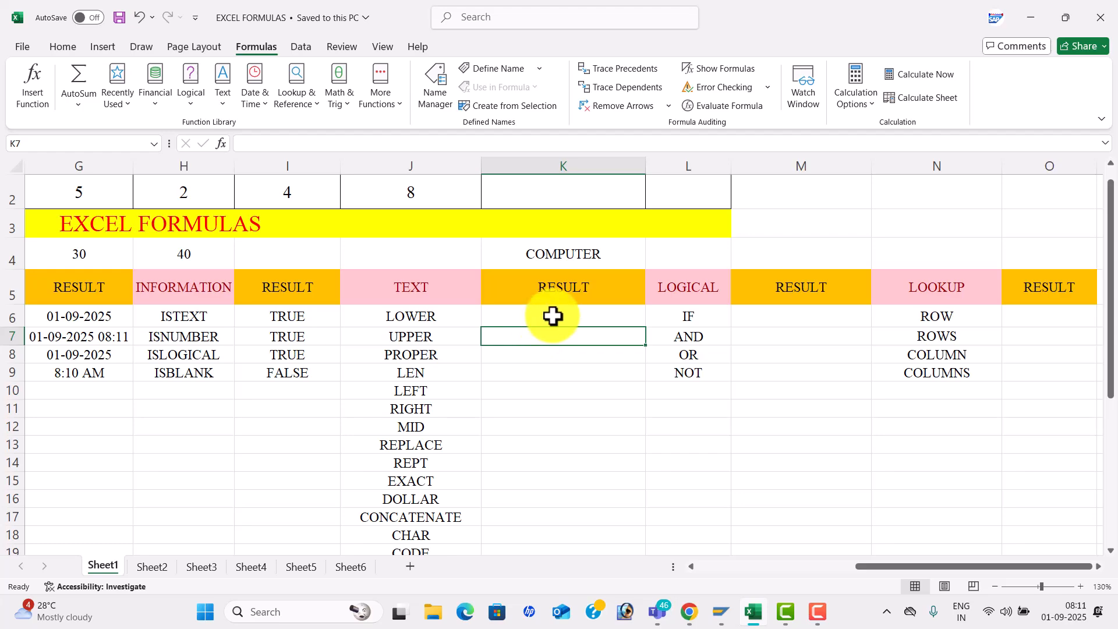
{"action": "left_click", "coordinate": [552, 316]}
{"action": "type", "text": "LOWER"}
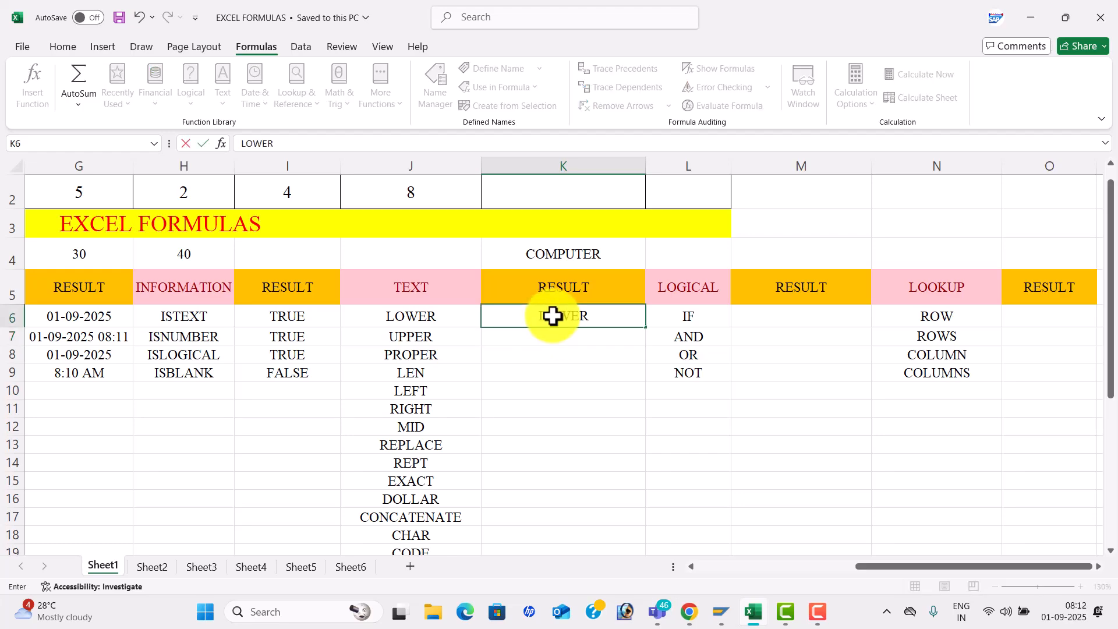
{"action": "key", "text": "Tab"}
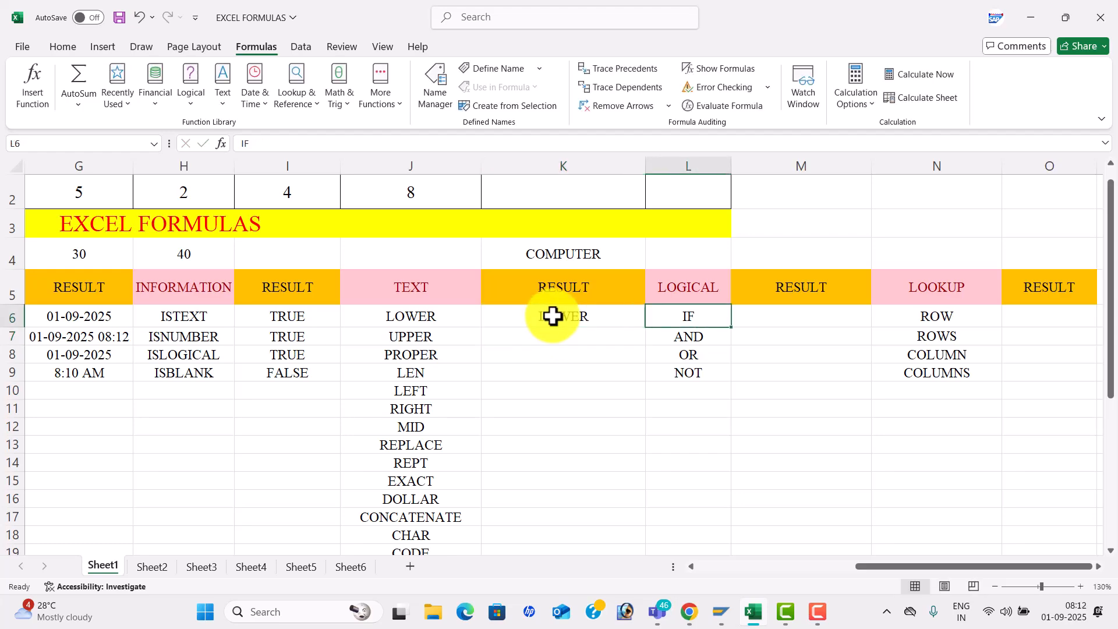
{"action": "left_click", "coordinate": [584, 309]}
{"action": "type", "text": "="}
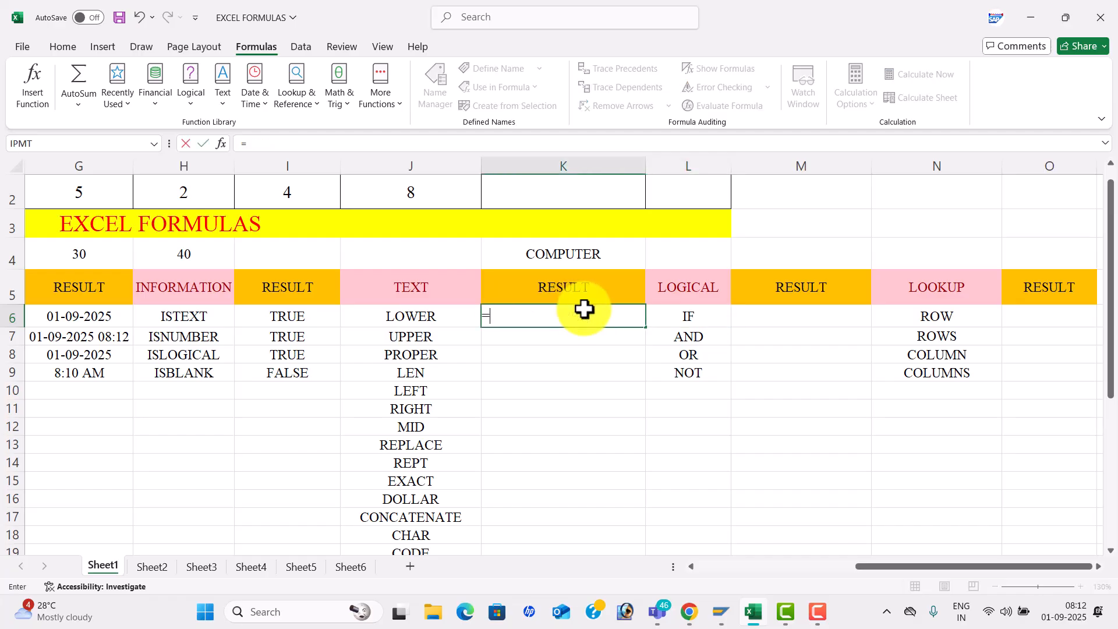
{"action": "type", "text": "LOWER("}
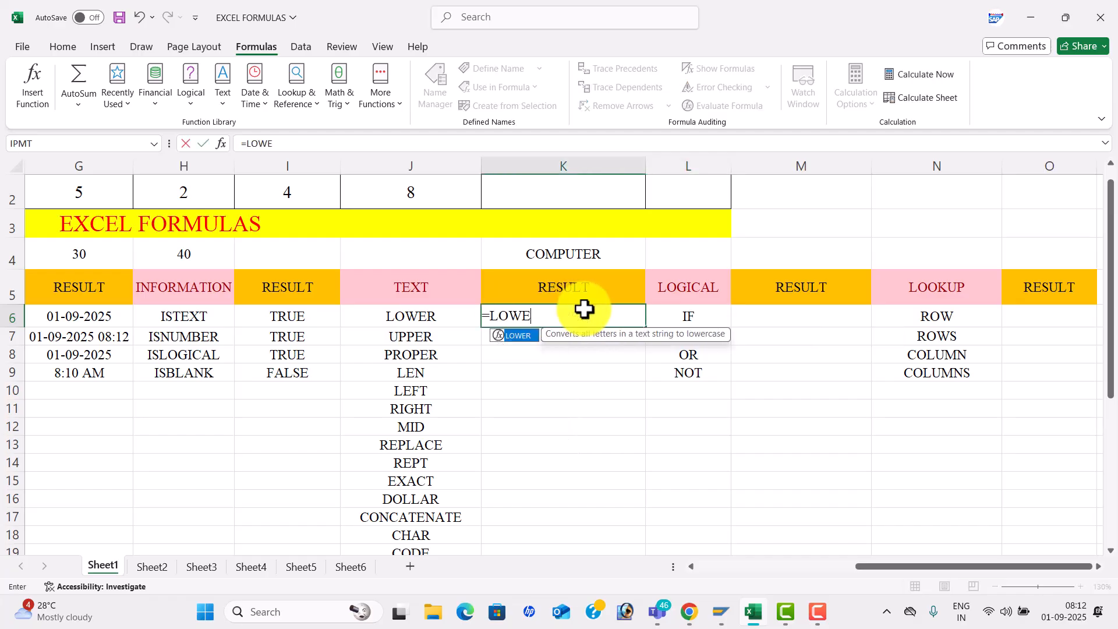
{"action": "left_click", "coordinate": [581, 252]}
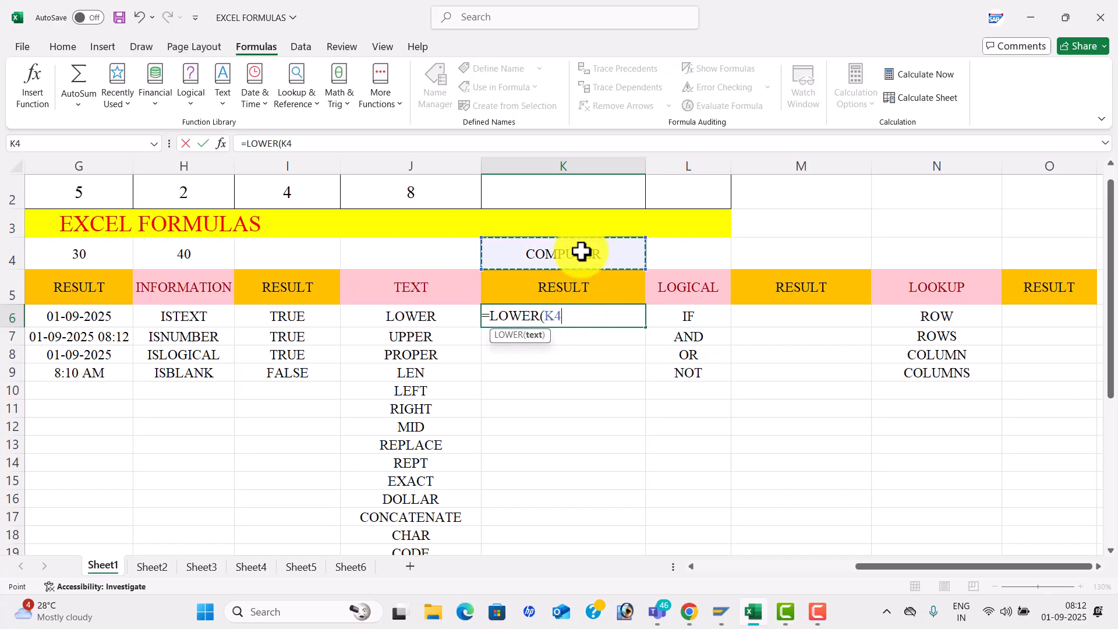
{"action": "type", "text": ")"}
{"action": "key", "text": "Return"}
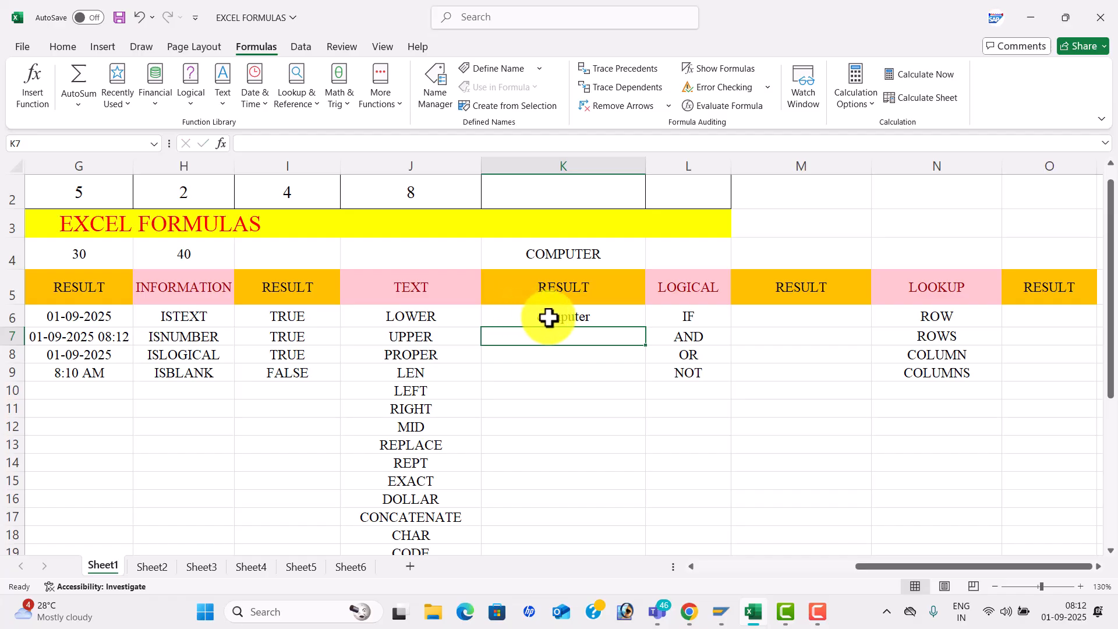
- Enter =UPPER(K6) in K7 and =PROPER(K4) in K8, giving COMPUTER and Computer
{"action": "type", "text": "=UPPER("}
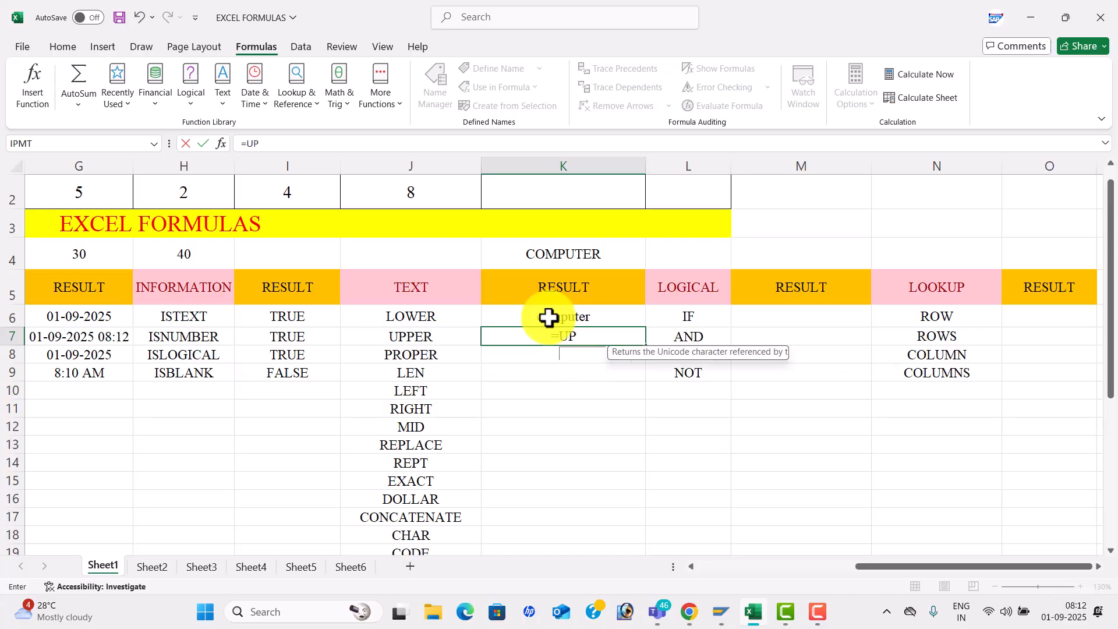
{"action": "left_click", "coordinate": [574, 318]}
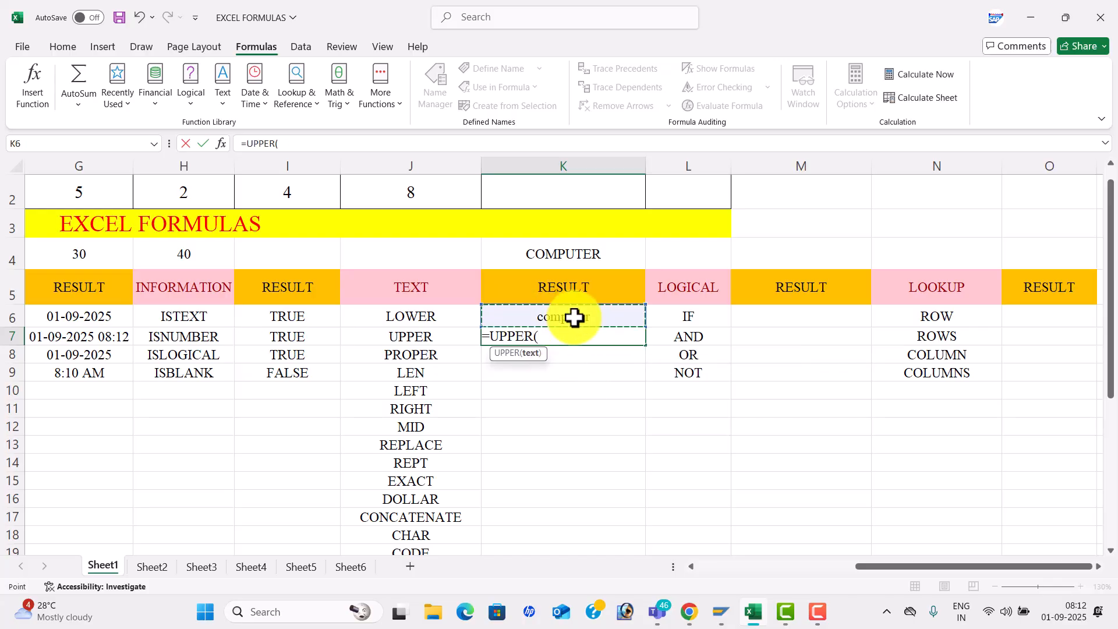
{"action": "type", "text": ")"}
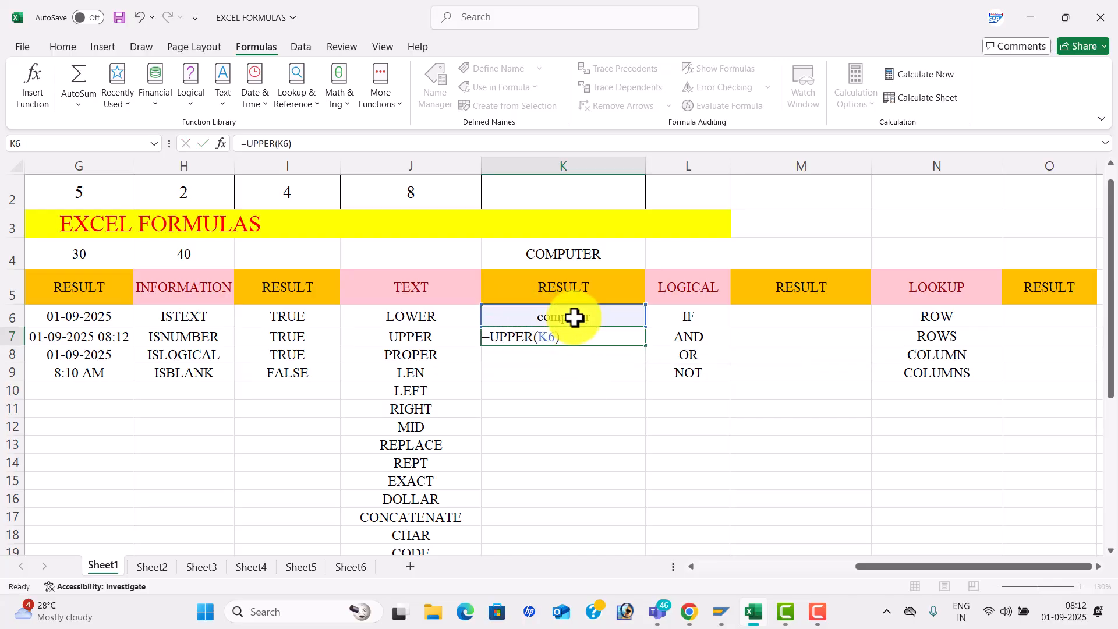
{"action": "key", "text": "Return"}
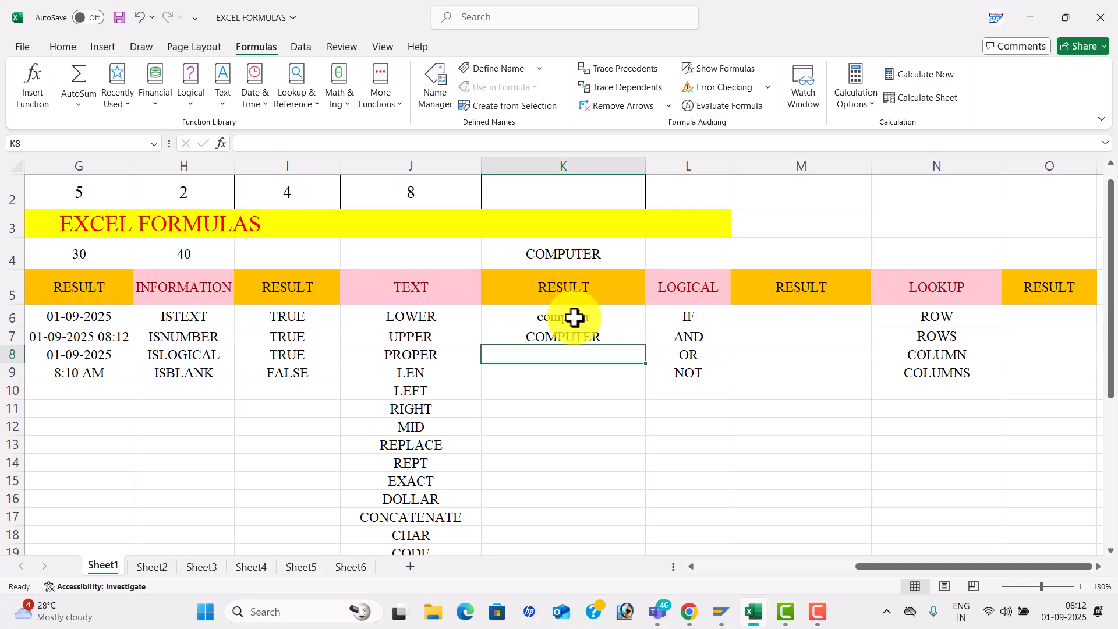
{"action": "type", "text": "="}
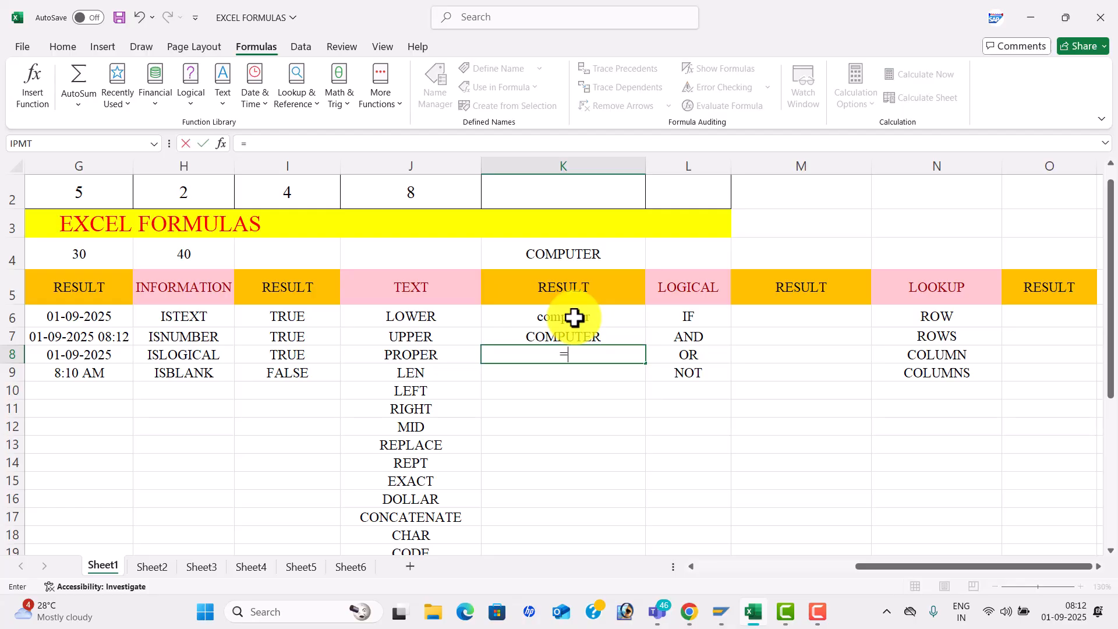
{"action": "type", "text": "PROP"}
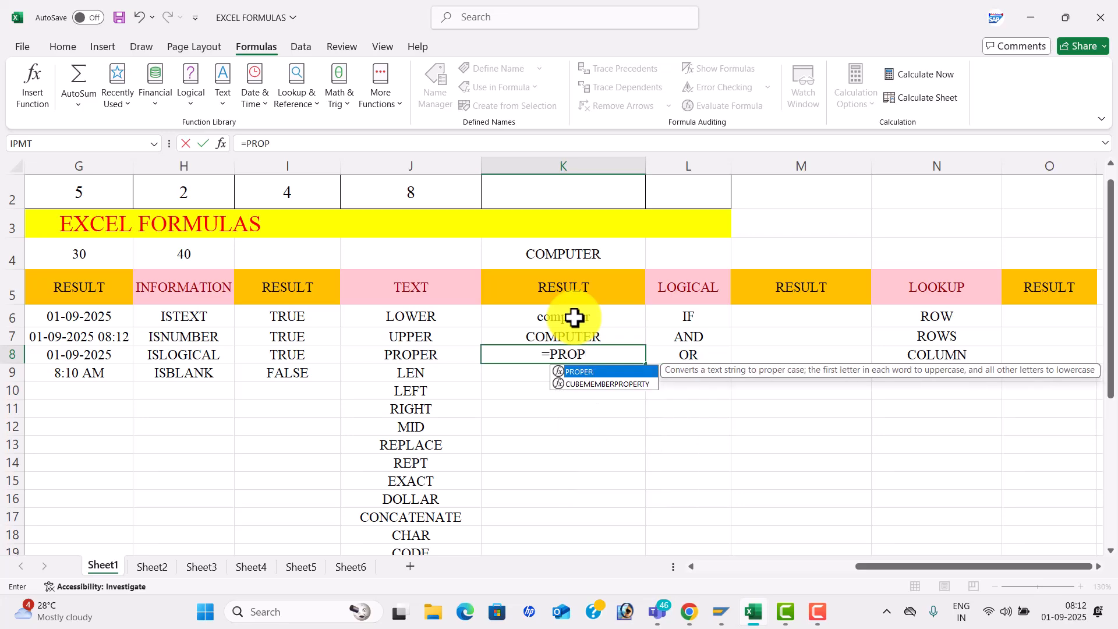
{"action": "key", "text": "Tab"}
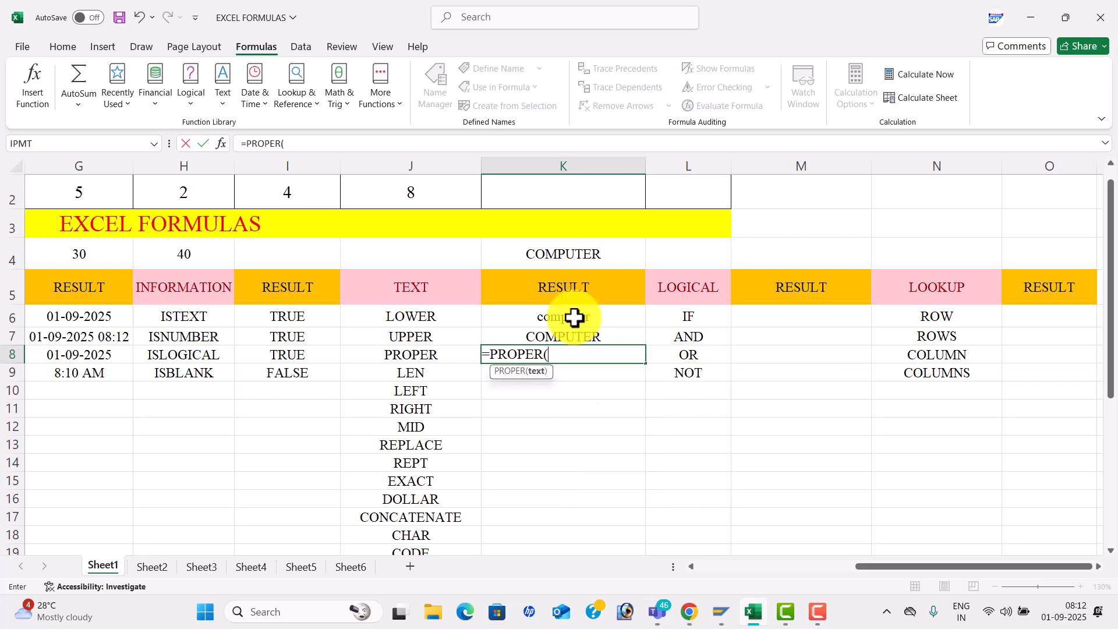
{"action": "left_click", "coordinate": [606, 256]}
{"action": "type", "text": ")"}
{"action": "key", "text": "Return"}
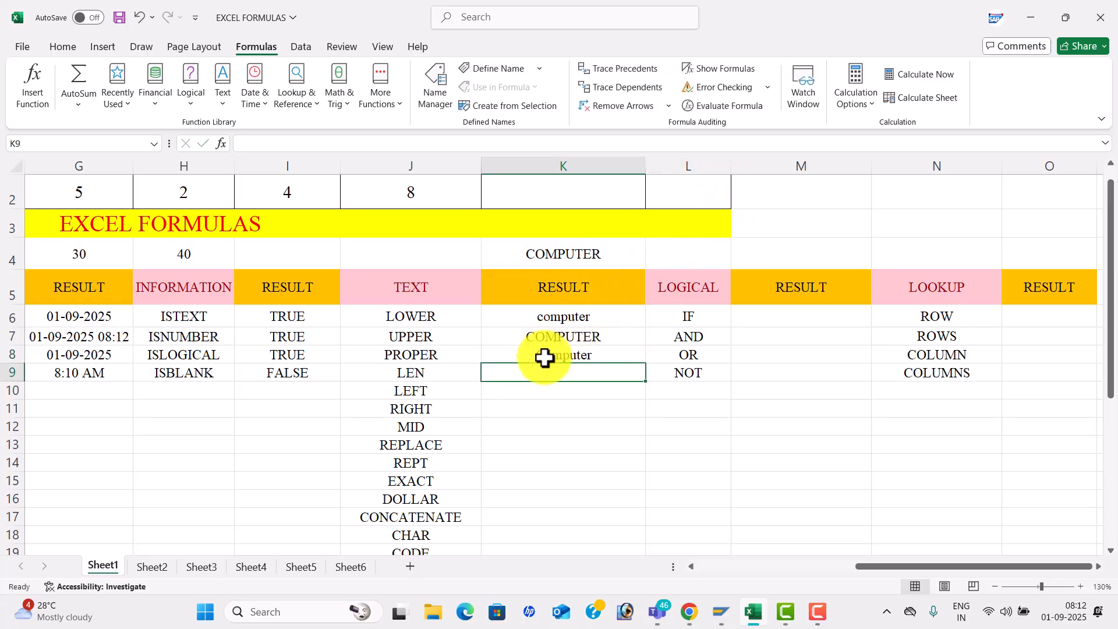
{"action": "key", "text": "alt+Tab"}
{"action": "key", "text": "alt+Tab"}
{"action": "key", "text": "alt+Tab"}
{"action": "key", "text": "alt+Tab"}
{"action": "key", "text": "alt+Tab"}
{"action": "key", "text": "alt+Tab"}
{"action": "key", "text": "alt+Tab"}
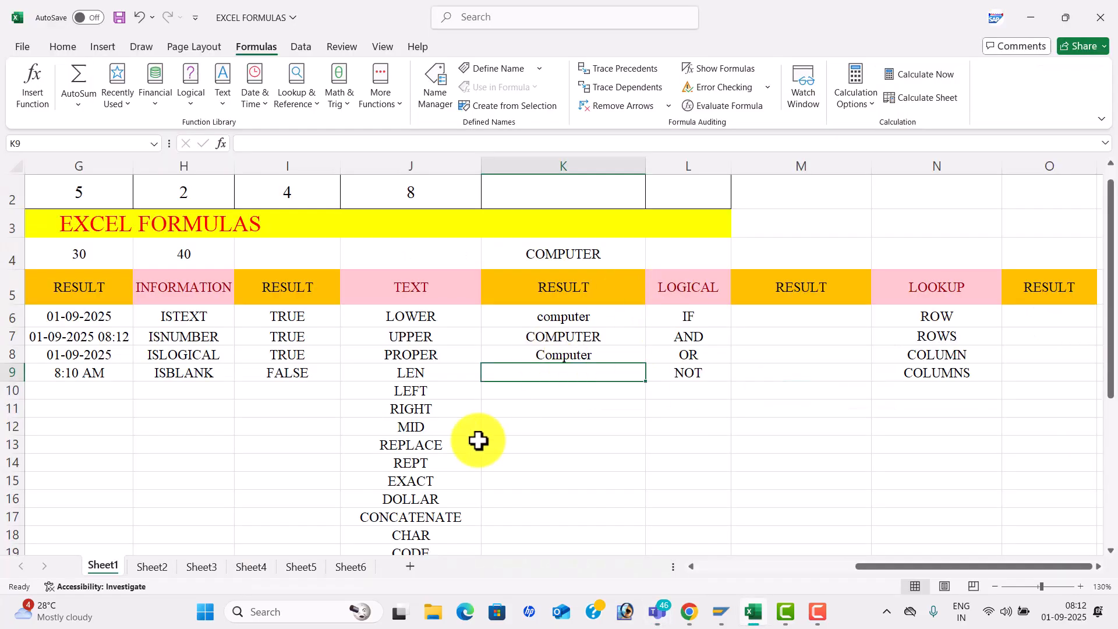
- Enter =LEN(K4) in K9 (8) and a LEFT formula on K4 in K10 (COM)
{"action": "type", "text": "=LEN"}
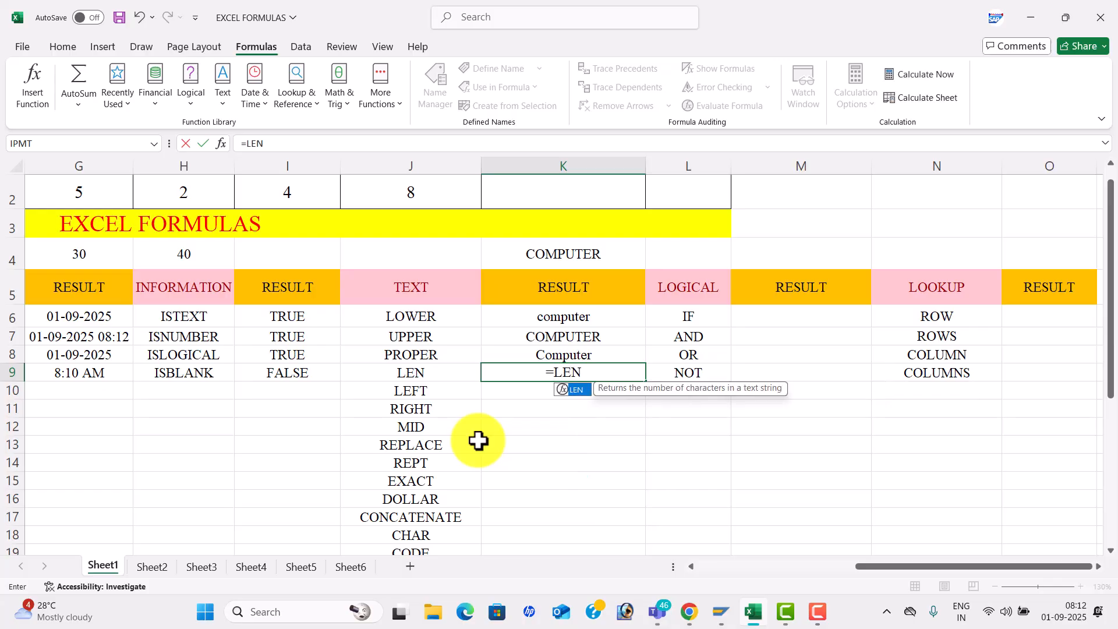
{"action": "type", "text": "("}
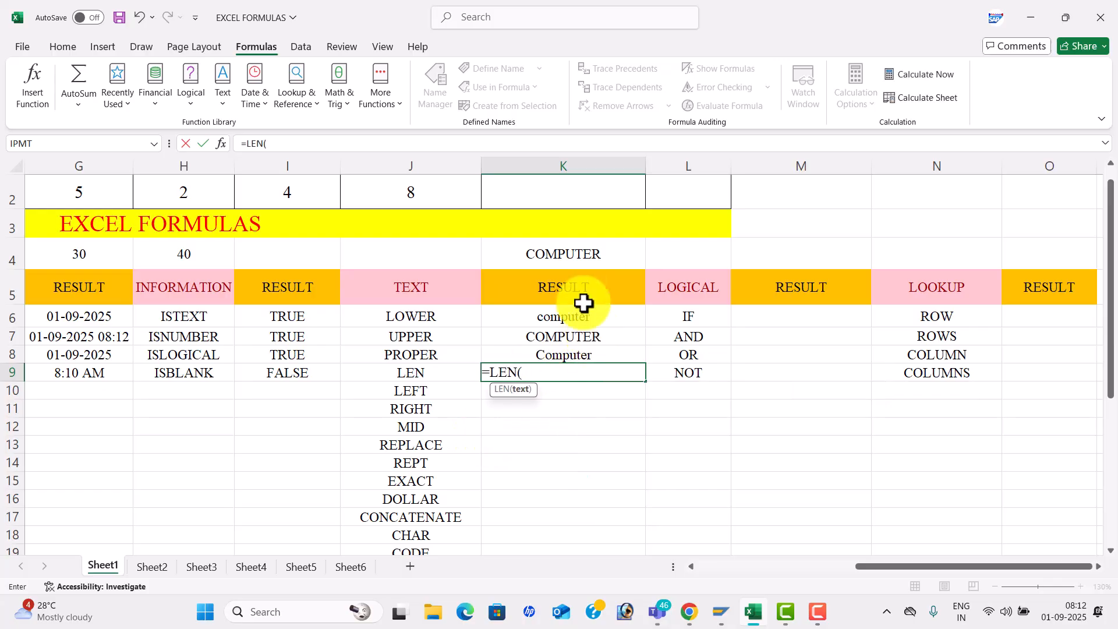
{"action": "left_click", "coordinate": [579, 257]}
{"action": "type", "text": ")"}
{"action": "key", "text": "Return"}
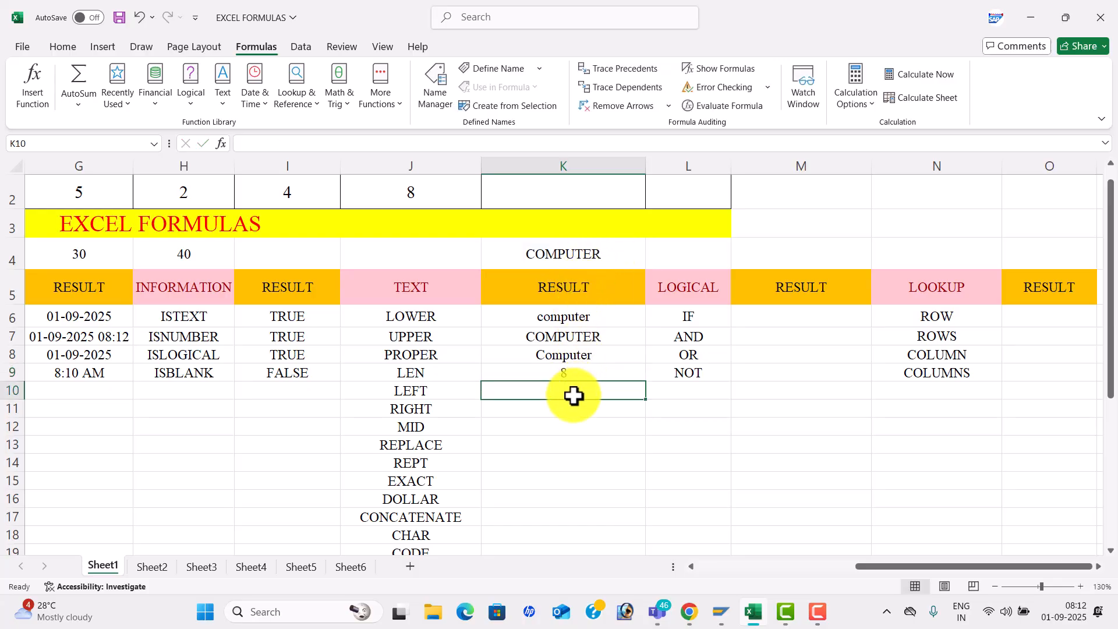
{"action": "type", "text": "=LE"}
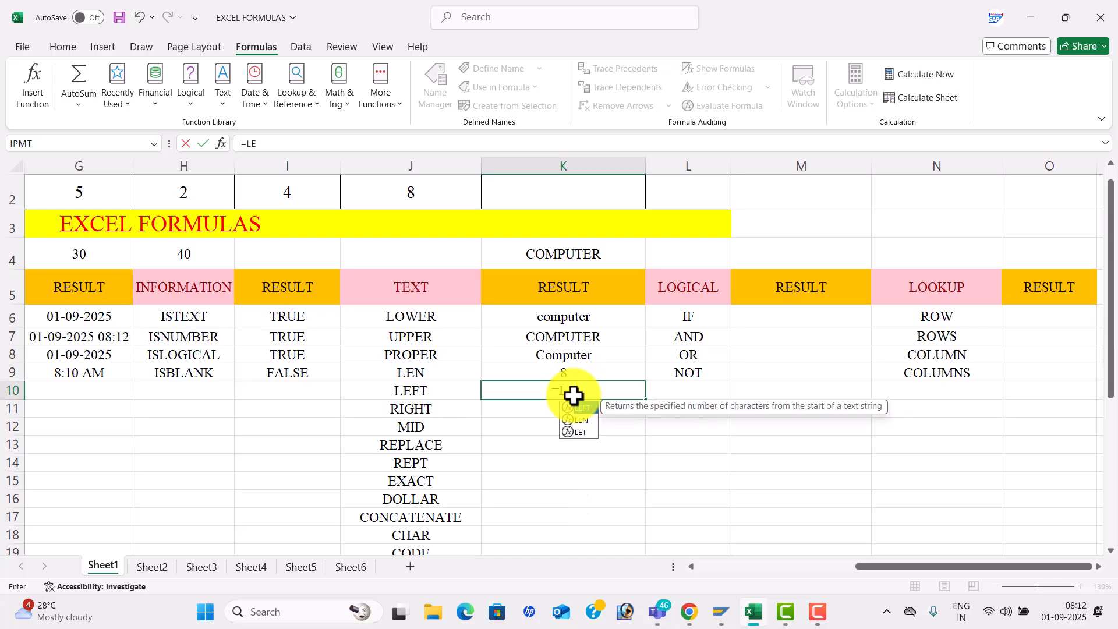
{"action": "type", "text": "FT("}
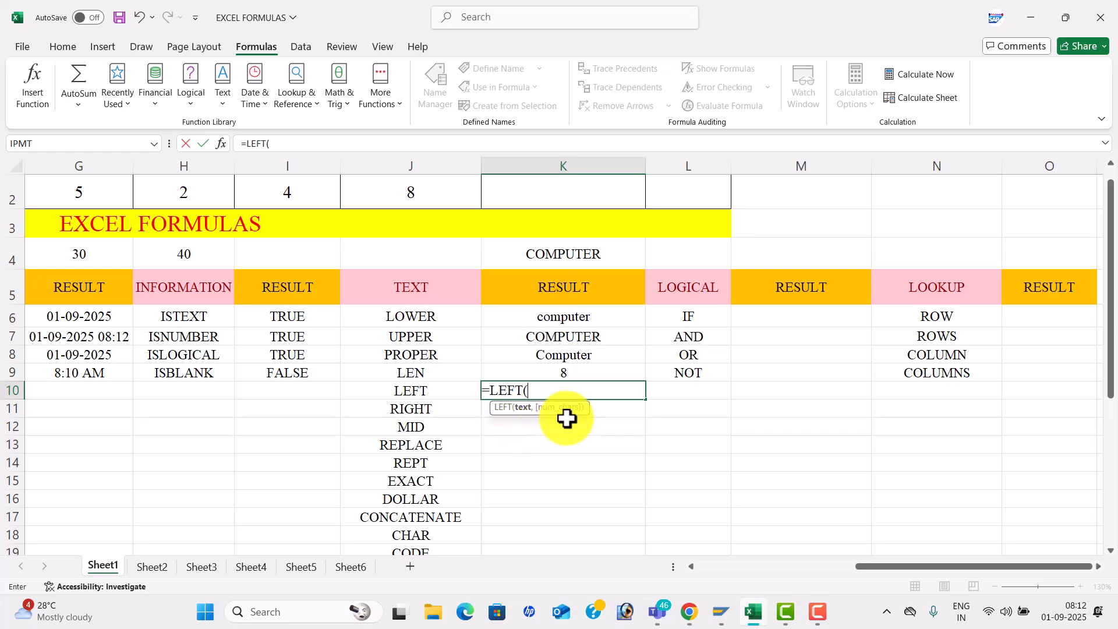
{"action": "left_click", "coordinate": [569, 248]}
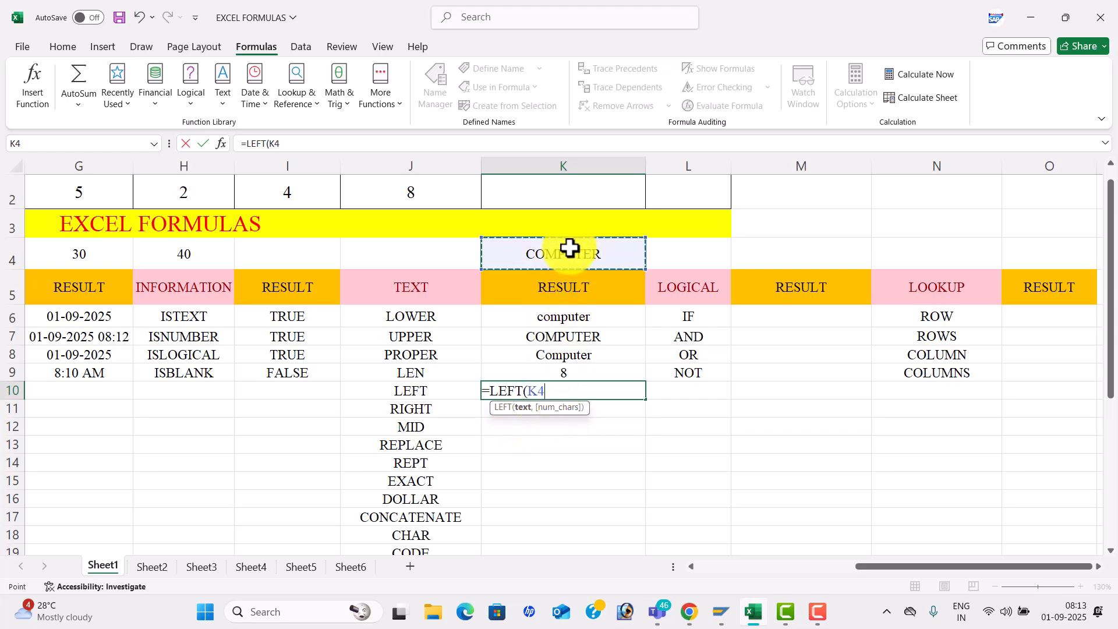
{"action": "type", "text": ",3"}
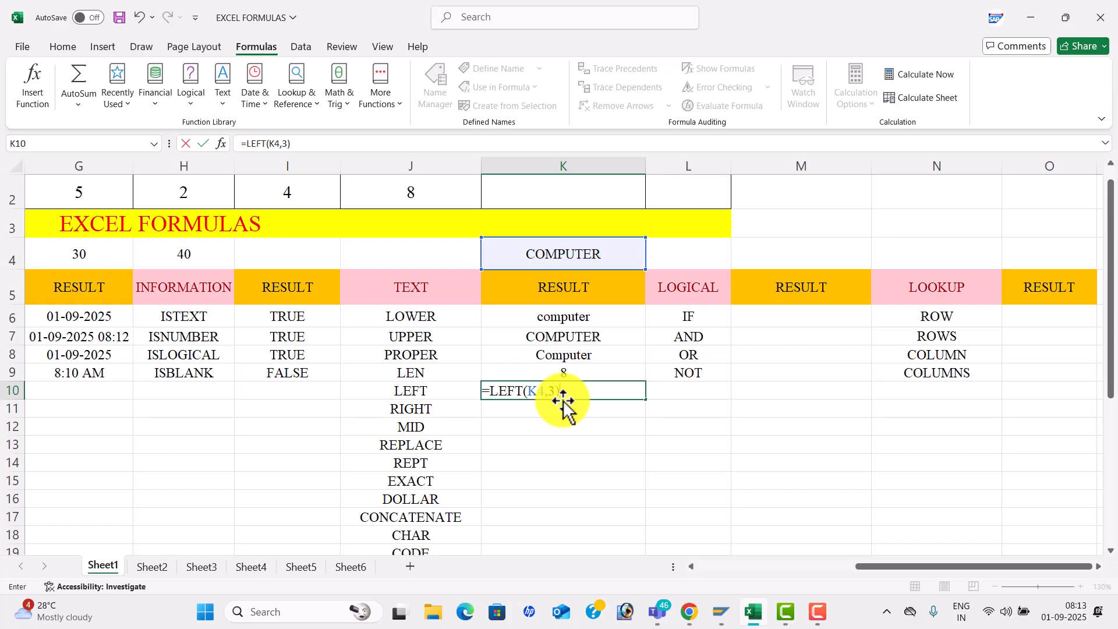
{"action": "key", "text": "Return"}
- Enter =RIGHT(K4,4) in K11 so it shows UTER
{"action": "left_click", "coordinate": [570, 392]}
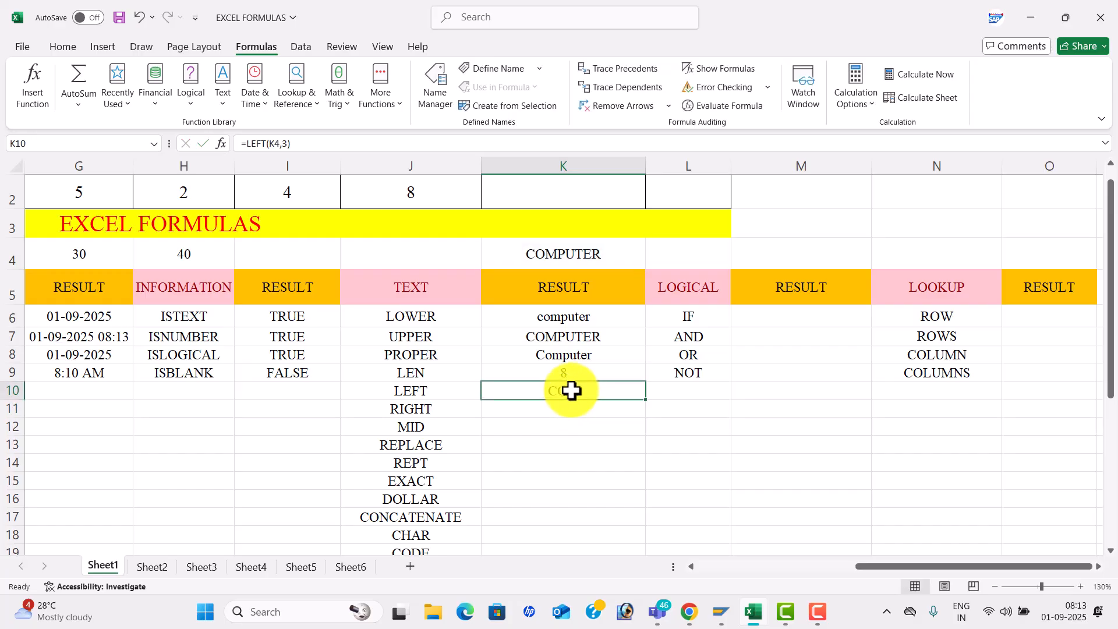
{"action": "left_click", "coordinate": [574, 411]}
{"action": "type", "text": "="}
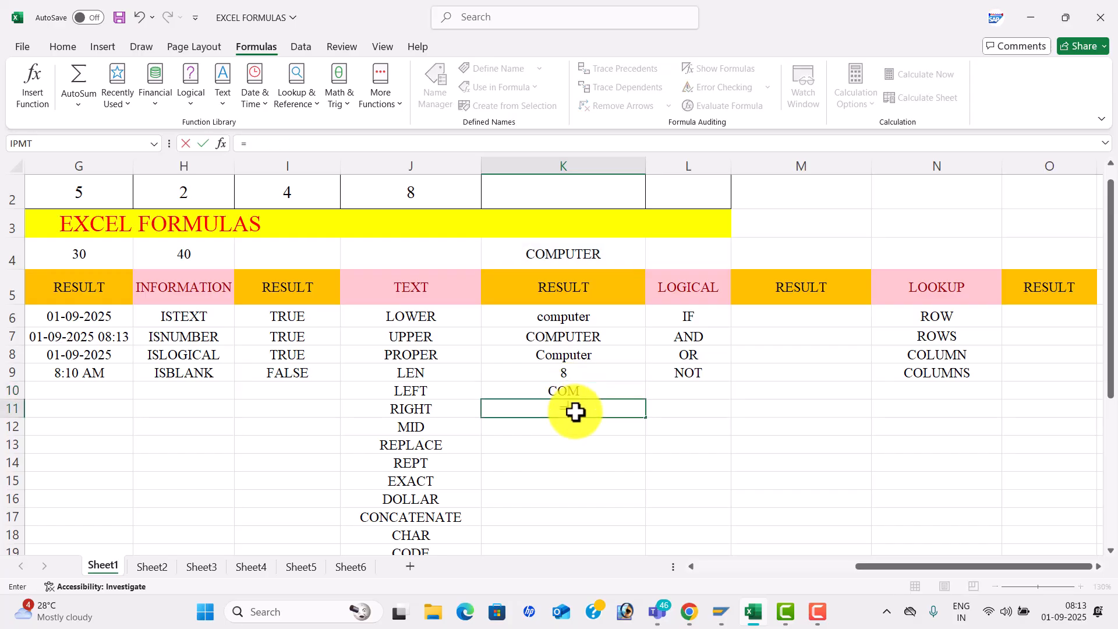
{"action": "type", "text": "RIGHT("}
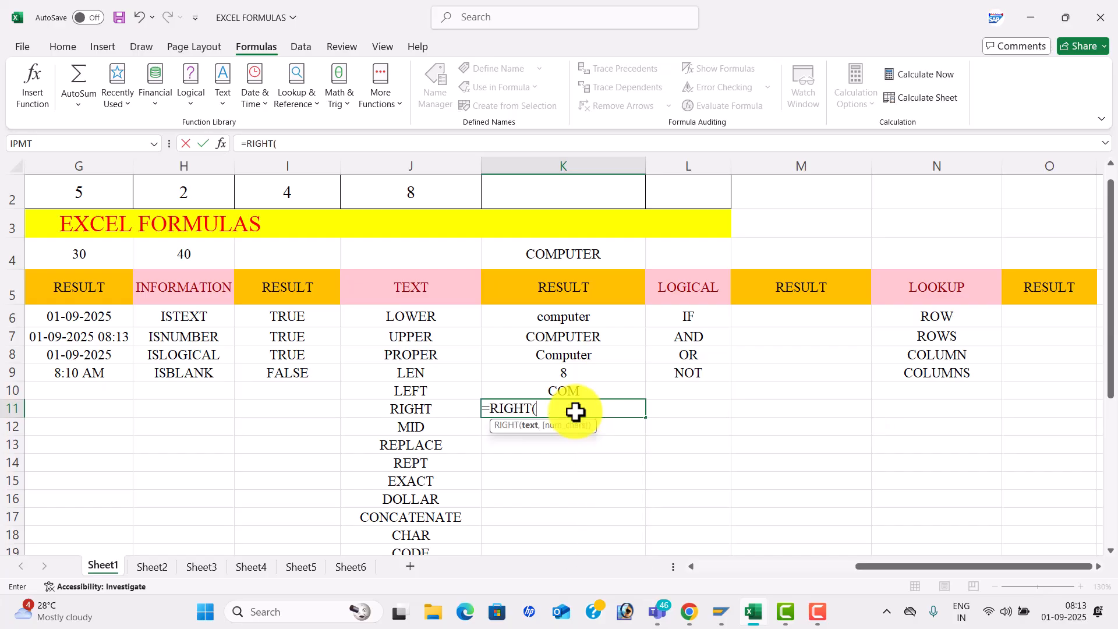
{"action": "left_click", "coordinate": [574, 251]}
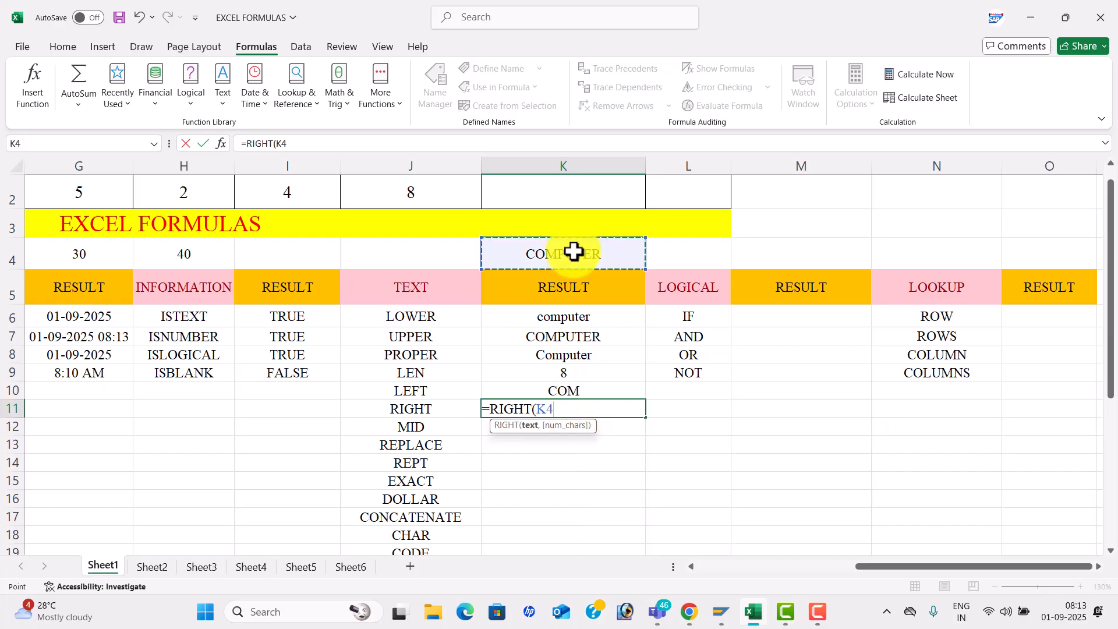
{"action": "type", "text": ","}
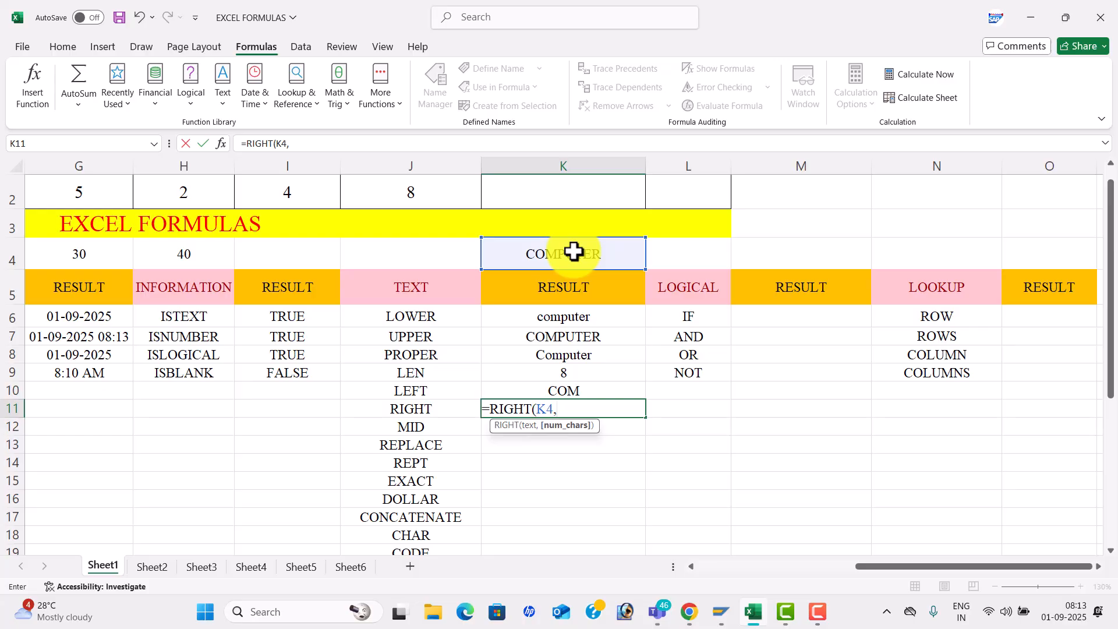
{"action": "type", "text": "4)"}
{"action": "key", "text": "Return"}
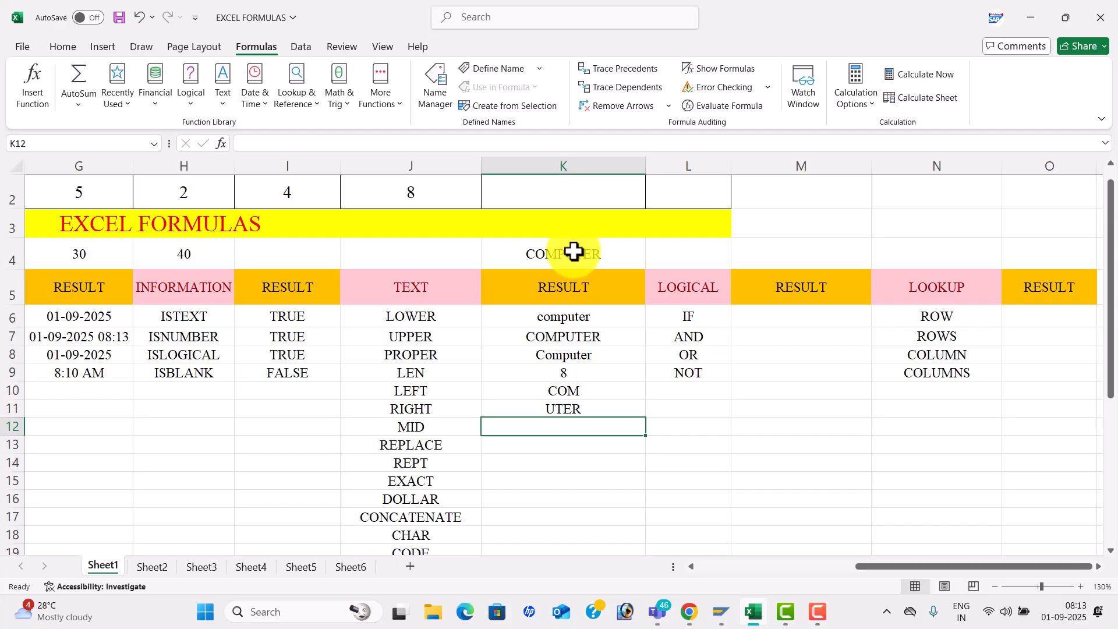
- Enter =MID(K4,3,5) in K12 so it shows MPUTE
{"action": "type", "text": "=MID("}
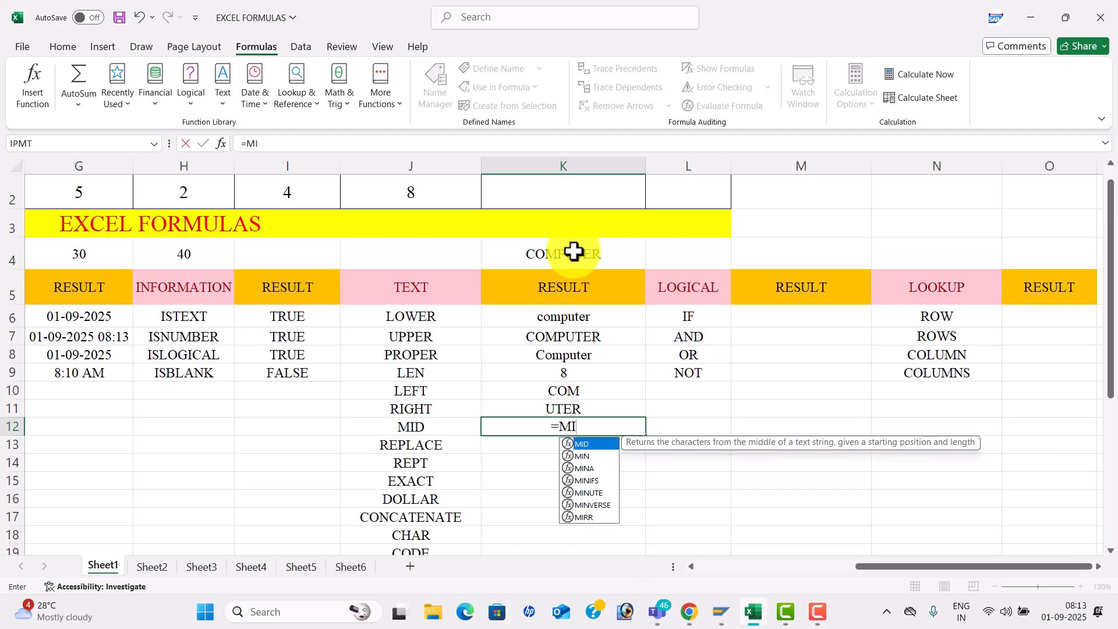
{"action": "left_click", "coordinate": [539, 257]}
{"action": "type", "text": ","}
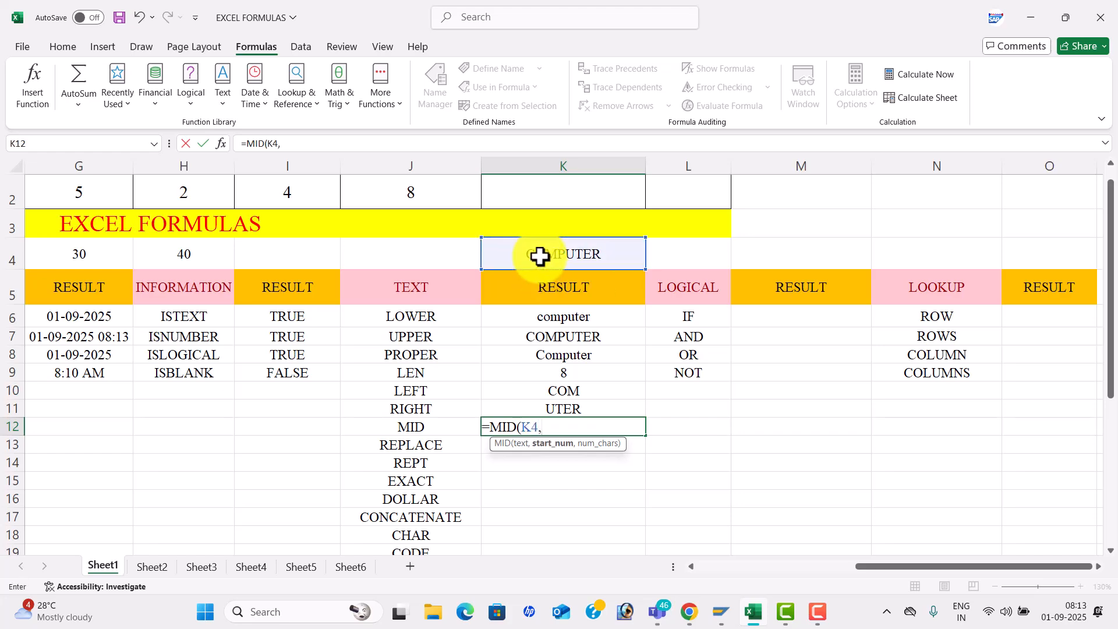
{"action": "type", "text": "3,5)"}
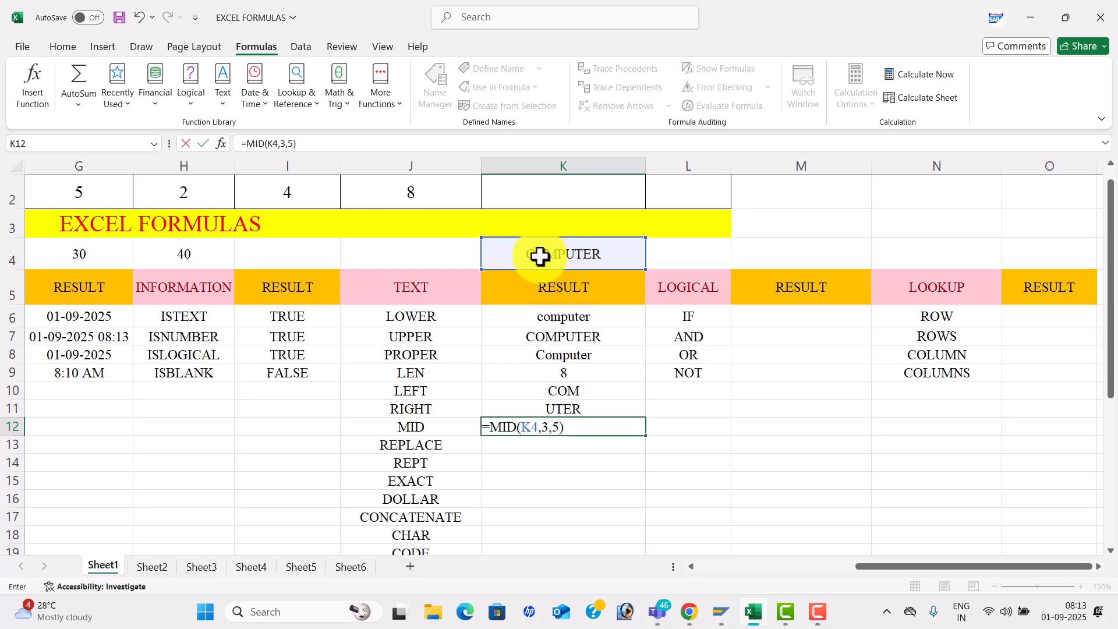
{"action": "key", "text": "Return"}
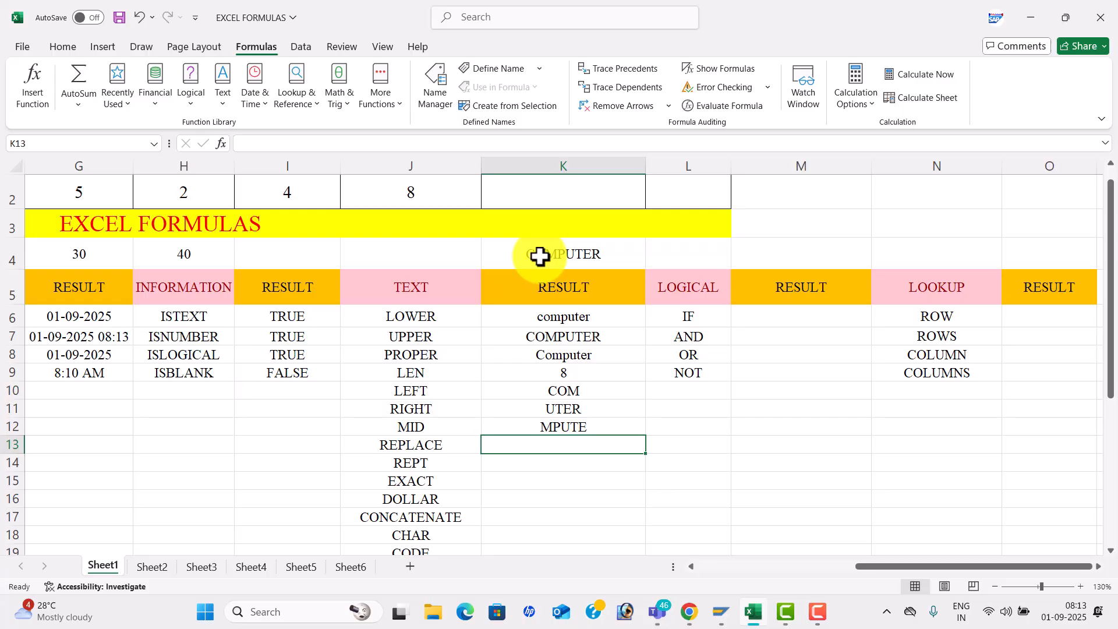
- Enter =REPLACE(K4,3,3,"ABC") in K13 so it shows COABCTER
{"action": "type", "text": "=REP"}
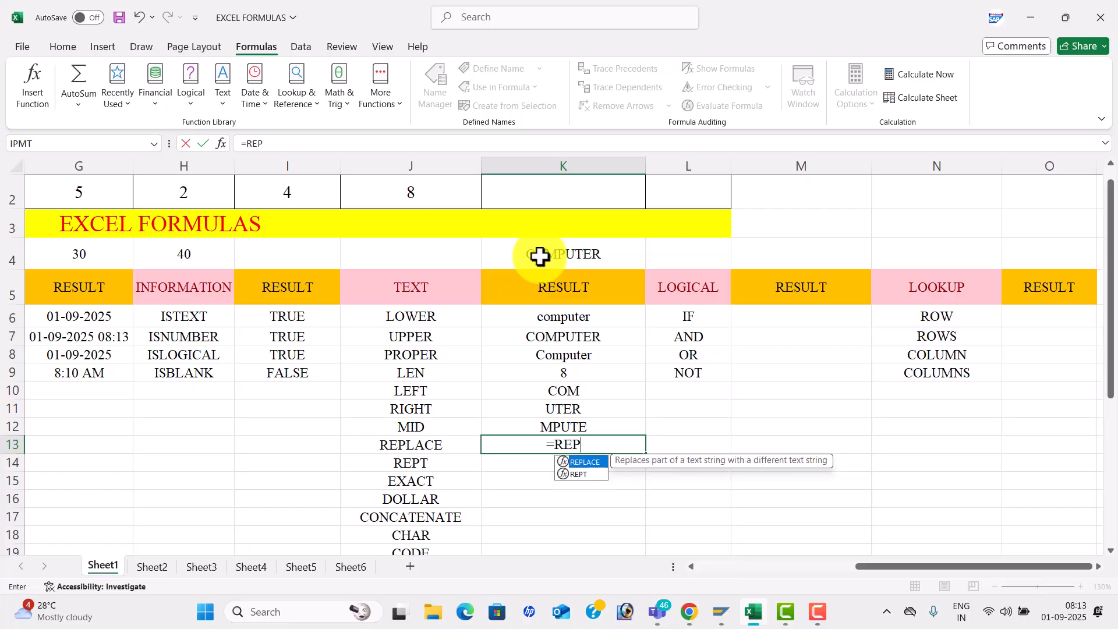
{"action": "key", "text": "Tab"}
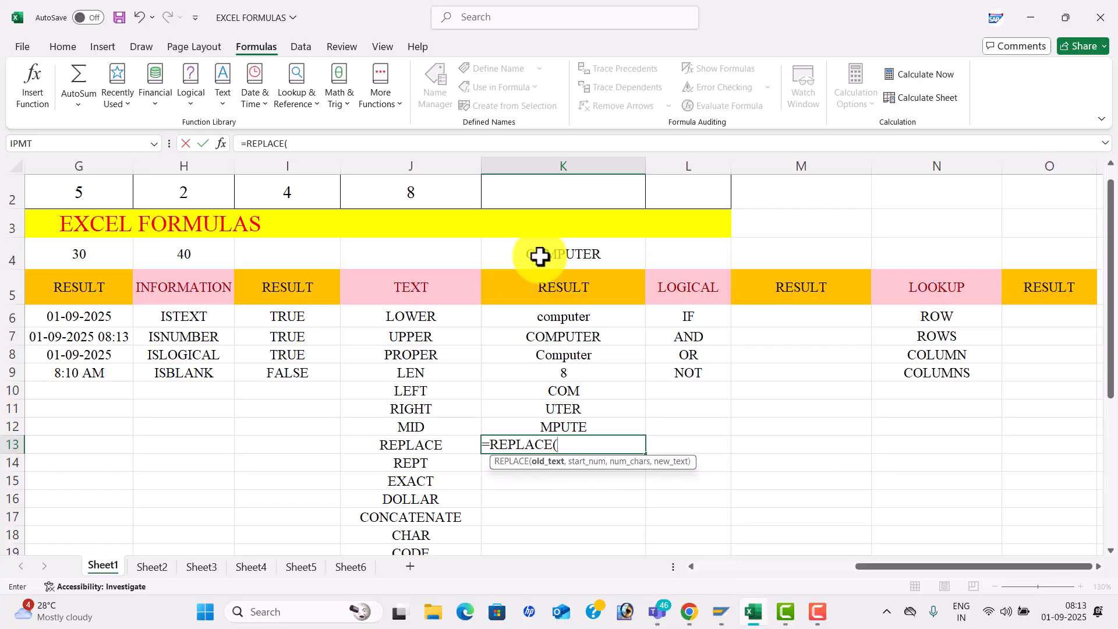
{"action": "left_click", "coordinate": [584, 254]}
{"action": "type", "text": ","}
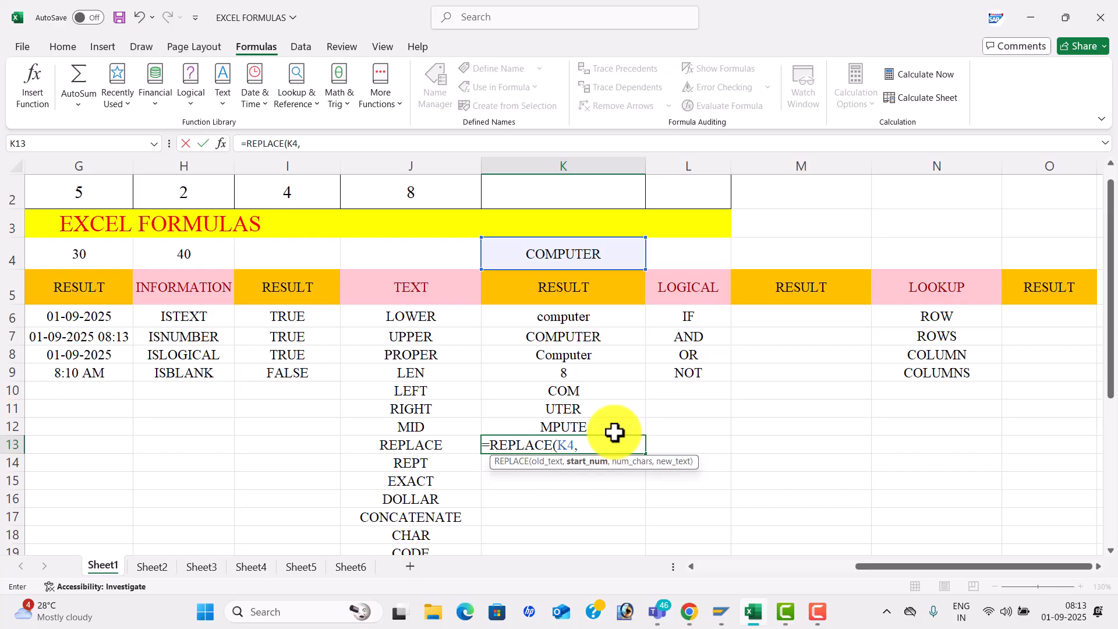
{"action": "type", "text": ",3,3"}
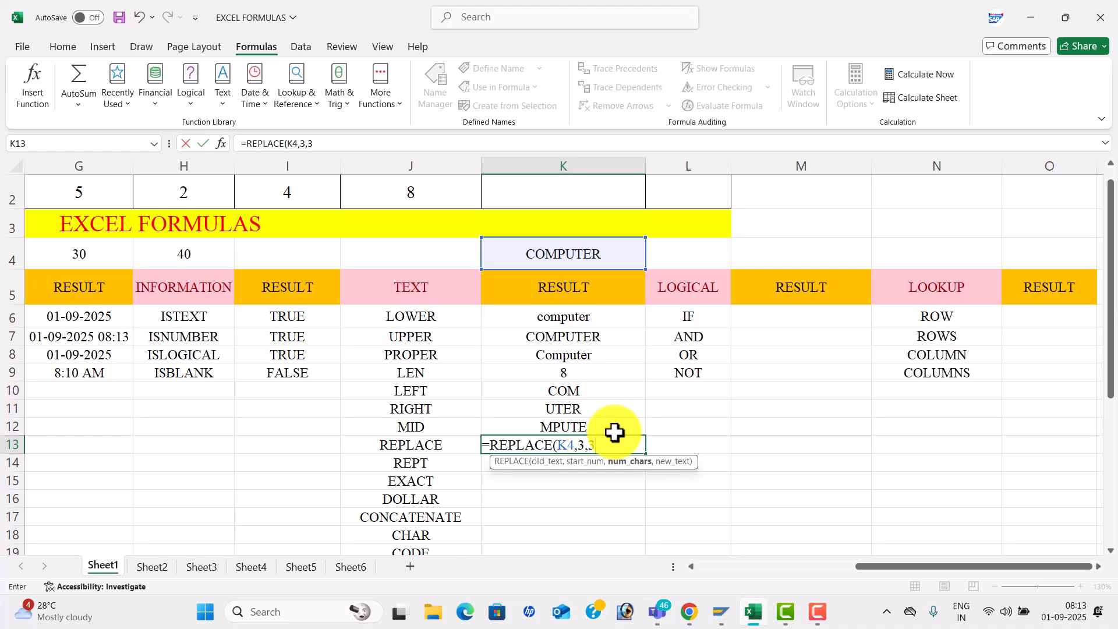
{"action": "type", "text": ",\"ABC"}
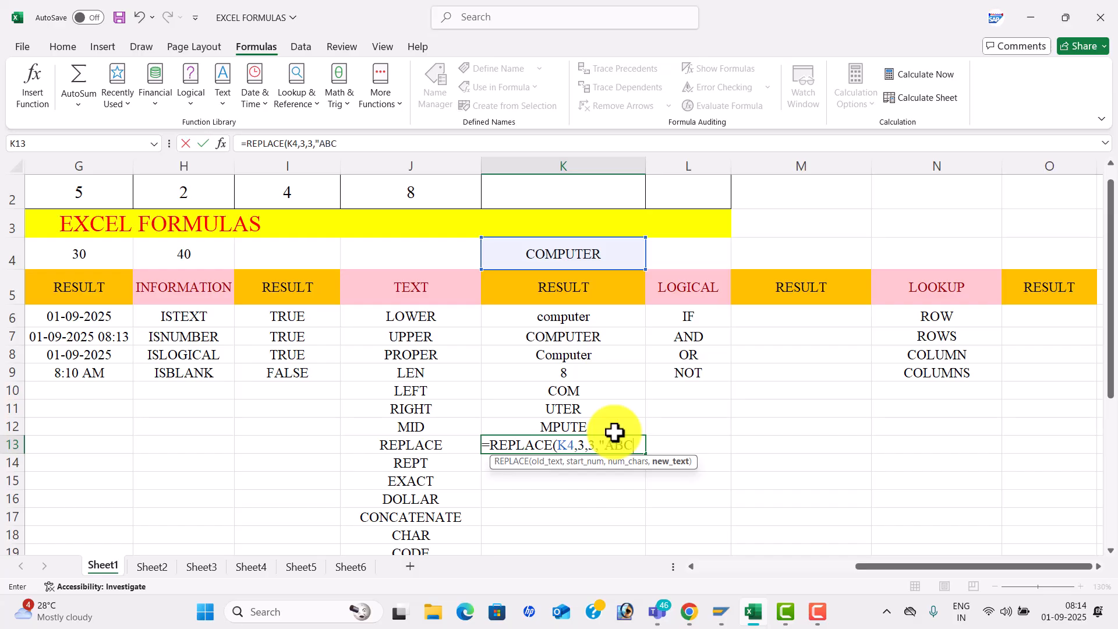
{"action": "type", "text": "\")"}
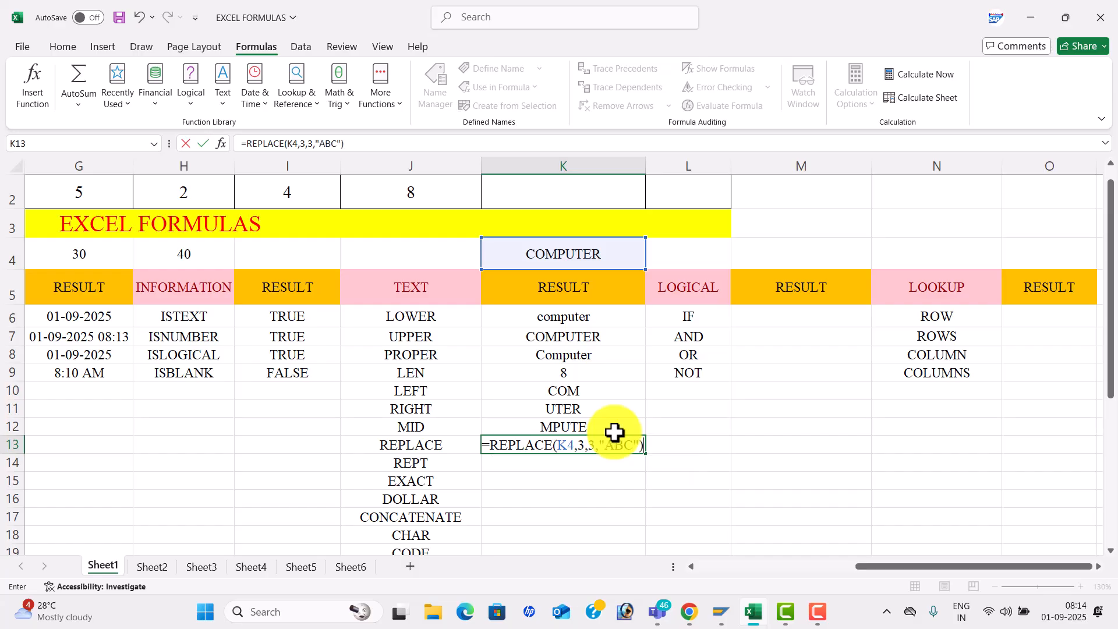
{"action": "key", "text": "Return"}
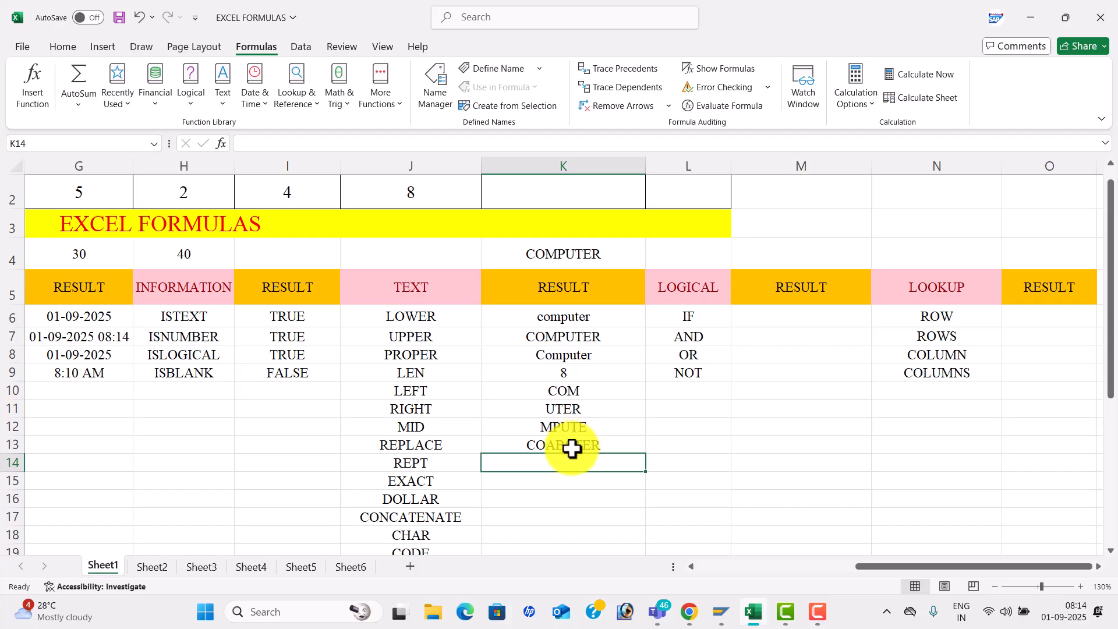
- Enter =REPT(K4,2) in K14 to show COMPUTERCOMPUTER
{"action": "type", "text": "=REPT("}
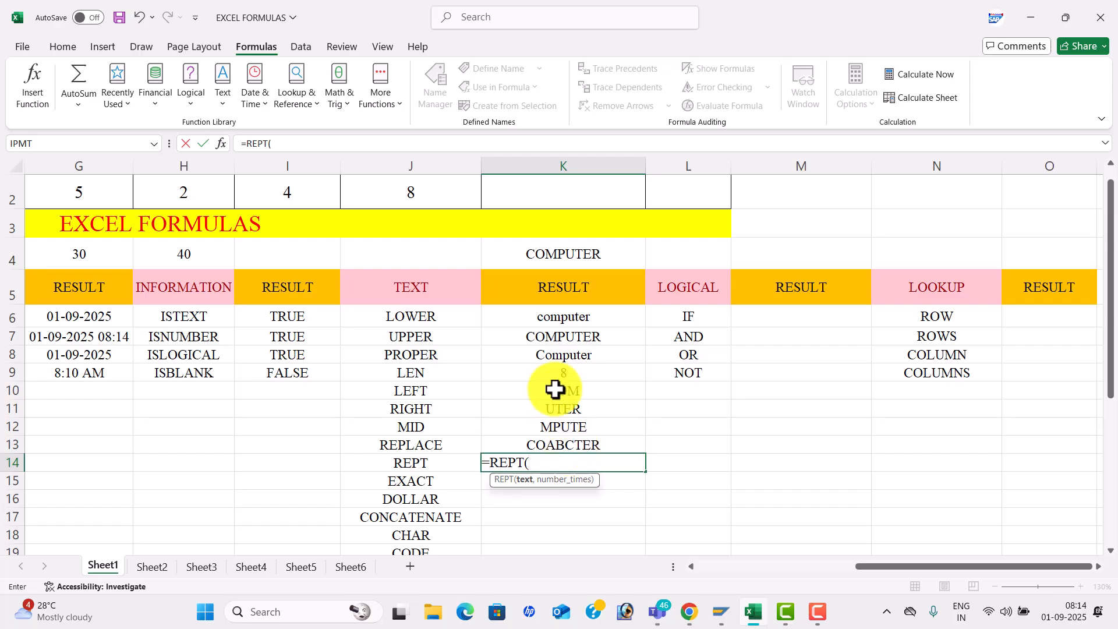
{"action": "left_click", "coordinate": [584, 260]}
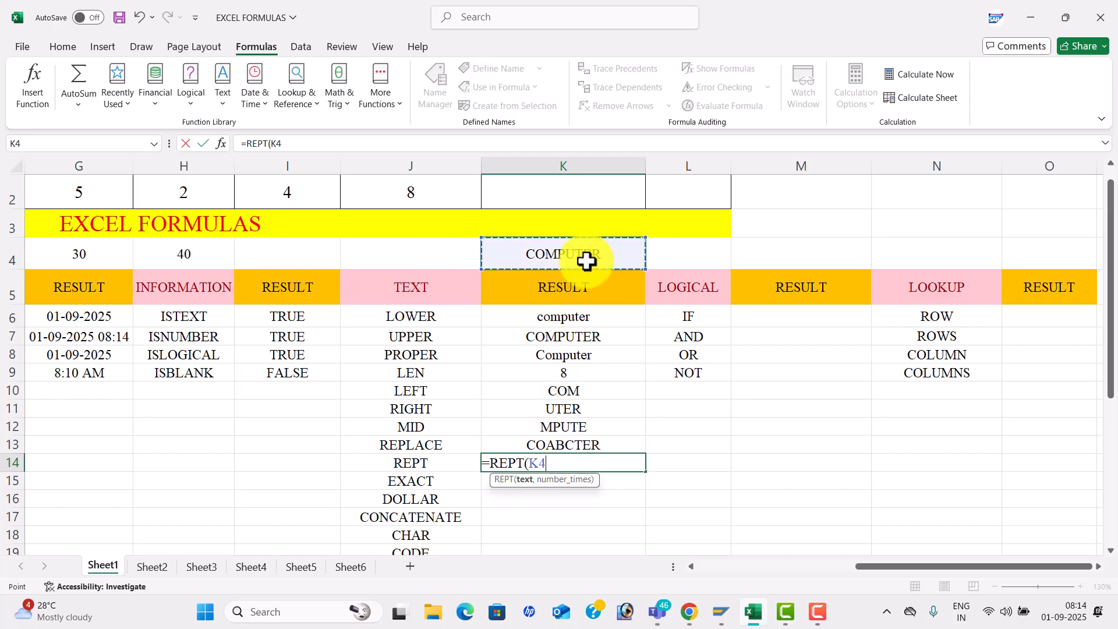
{"action": "type", "text": ",2"}
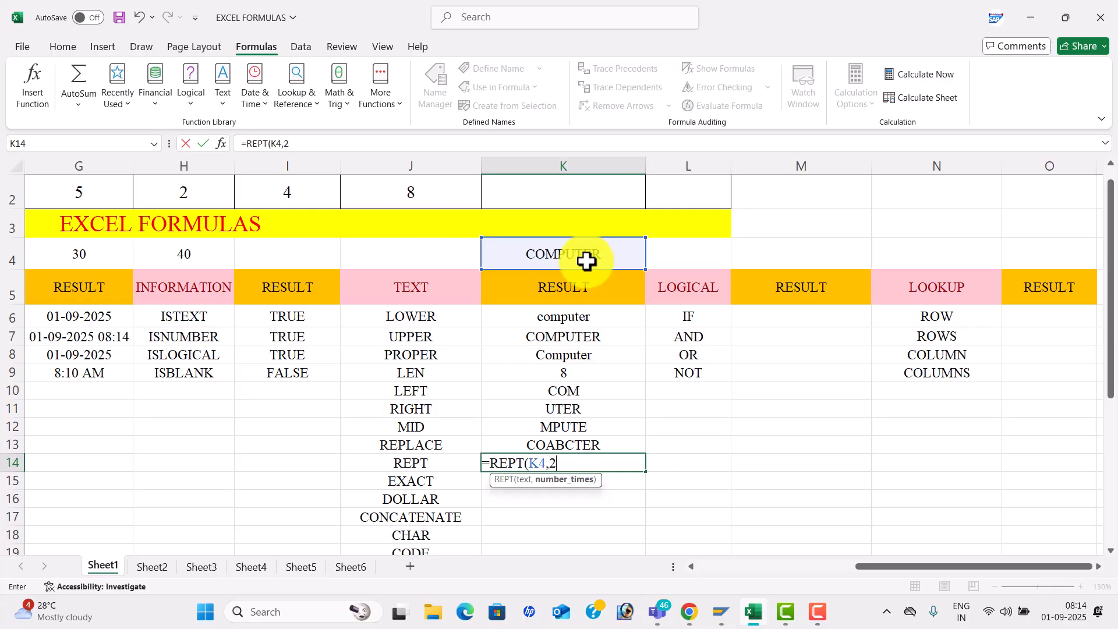
{"action": "type", "text": ")"}
{"action": "key", "text": "Return"}
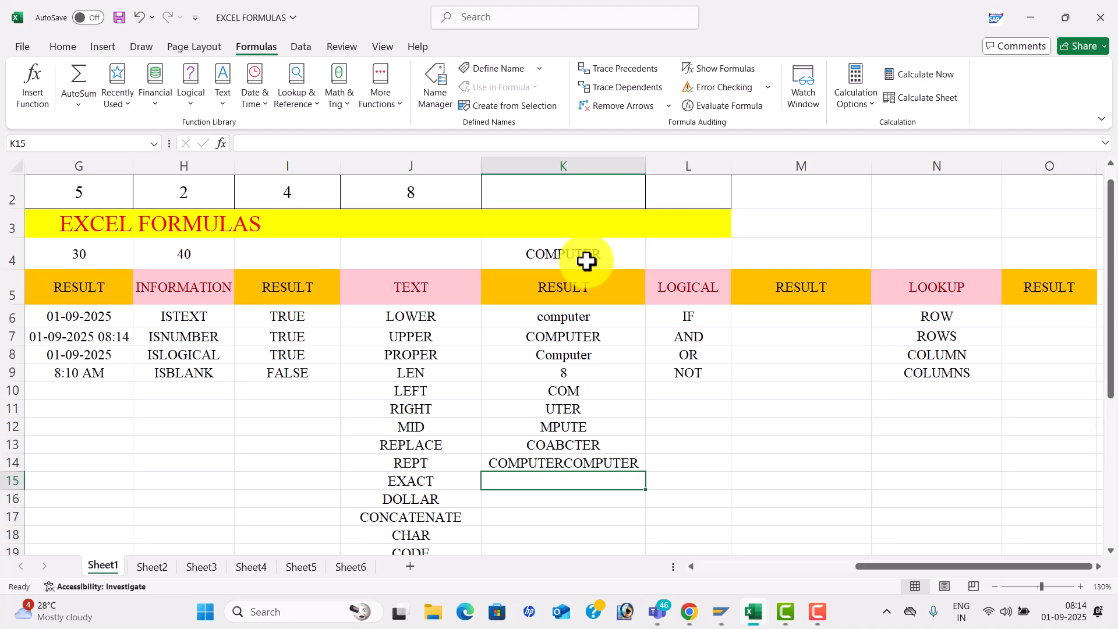
- Enter =EXACT(K4,K4) in K15 so it shows TRUE
{"action": "type", "text": "="}
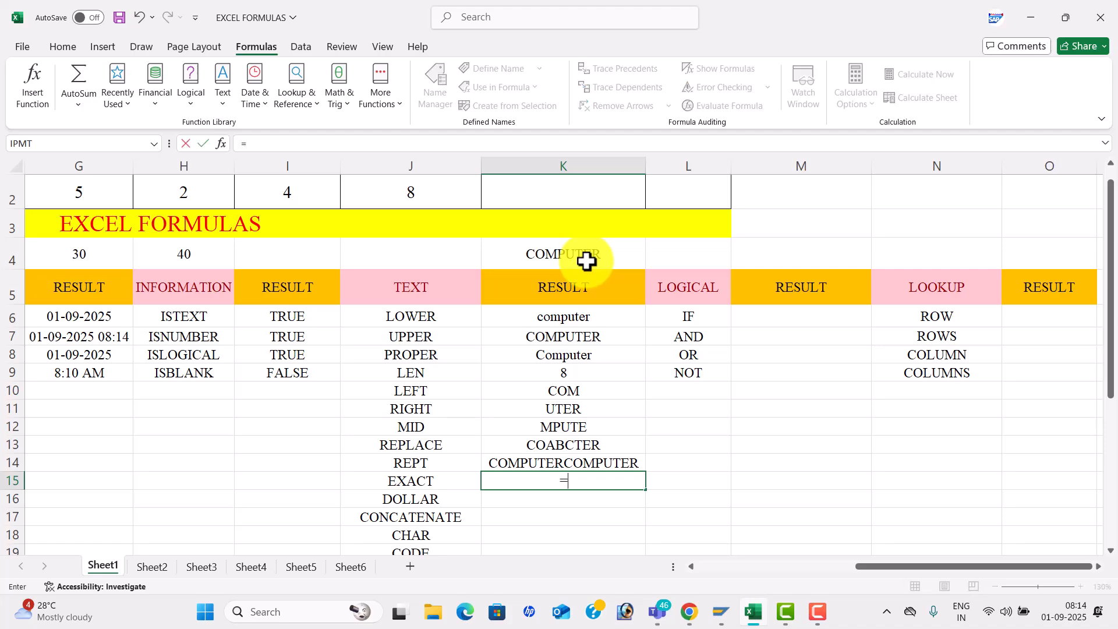
{"action": "type", "text": "EXA"}
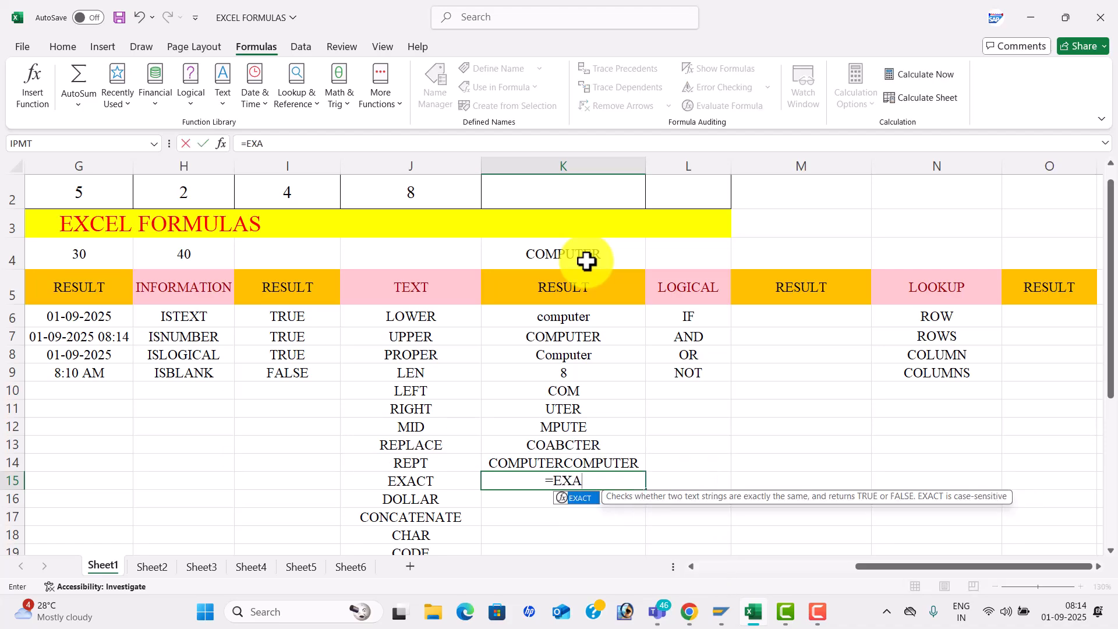
{"action": "key", "text": "Tab"}
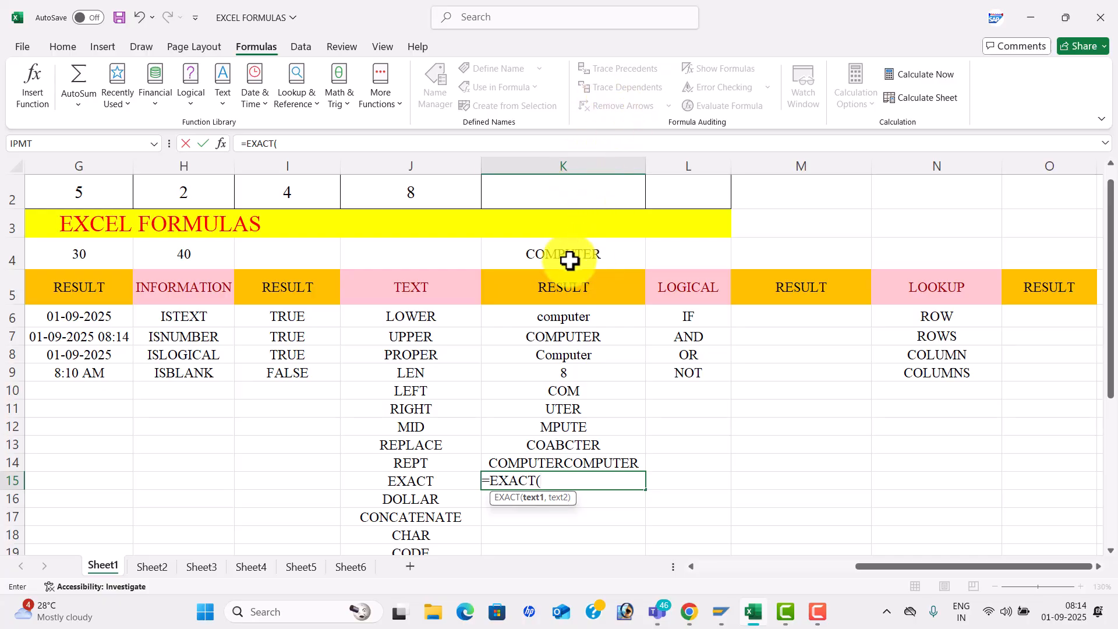
{"action": "left_click", "coordinate": [569, 260]}
{"action": "type", "text": ","}
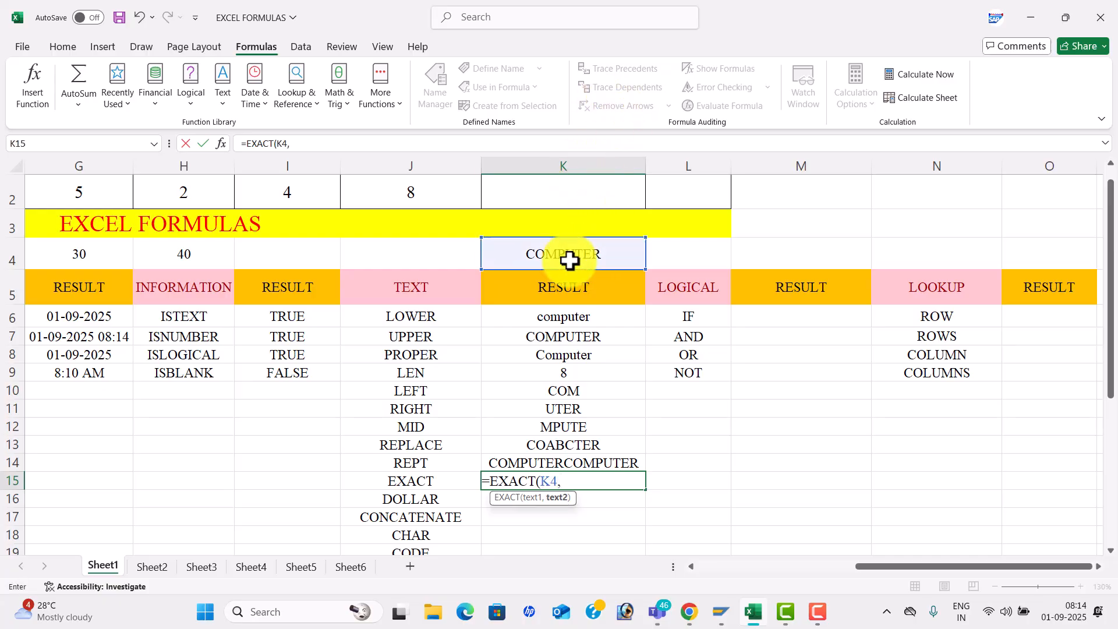
{"action": "left_click", "coordinate": [569, 260]}
{"action": "type", "text": ")"}
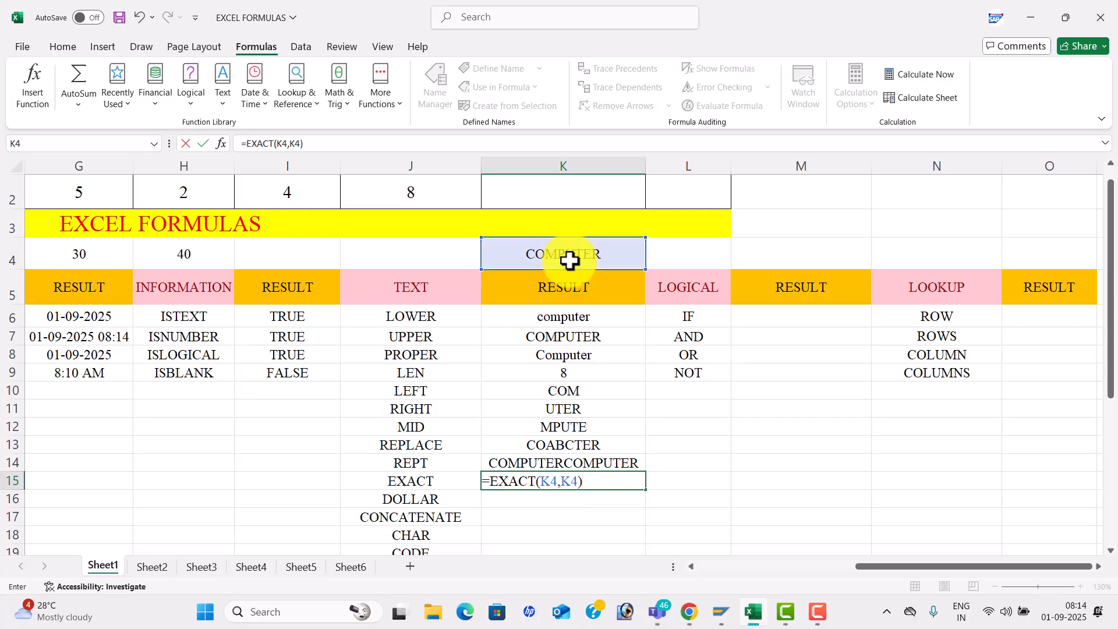
{"action": "key", "text": "Return"}
{"action": "key", "text": "Down"}
{"action": "key", "text": "Down"}
{"action": "key", "text": "Down"}
{"action": "key", "text": "Down"}
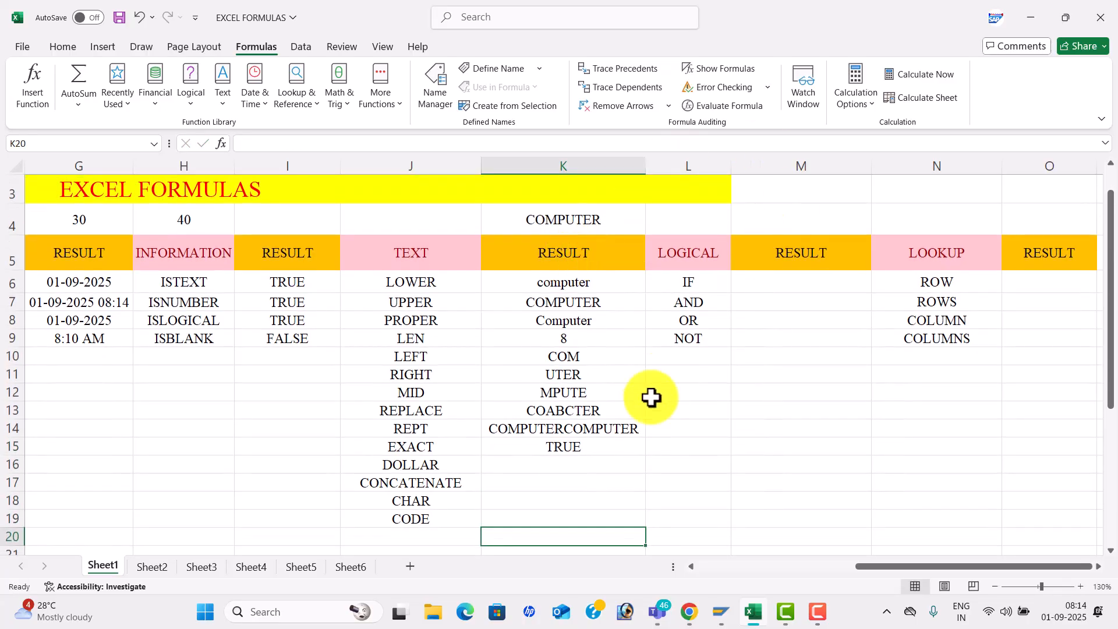
- Enter =DOLLAR(5) in K16 so it shows ₹ 5.00
{"action": "left_click", "coordinate": [570, 464]}
{"action": "type", "text": "="}
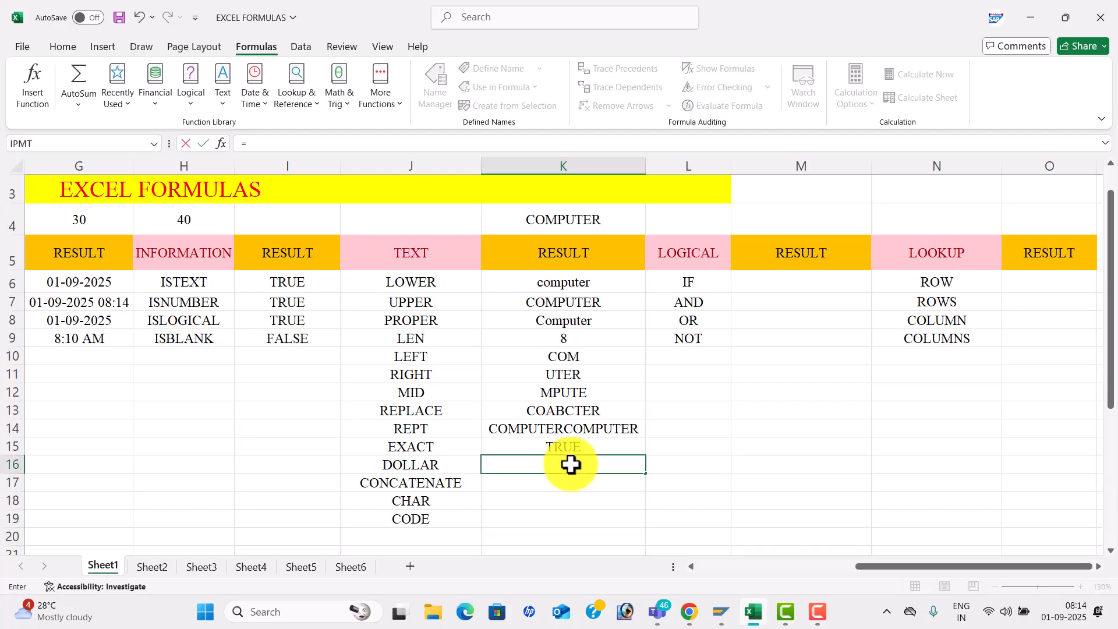
{"action": "type", "text": "DOLLAR("}
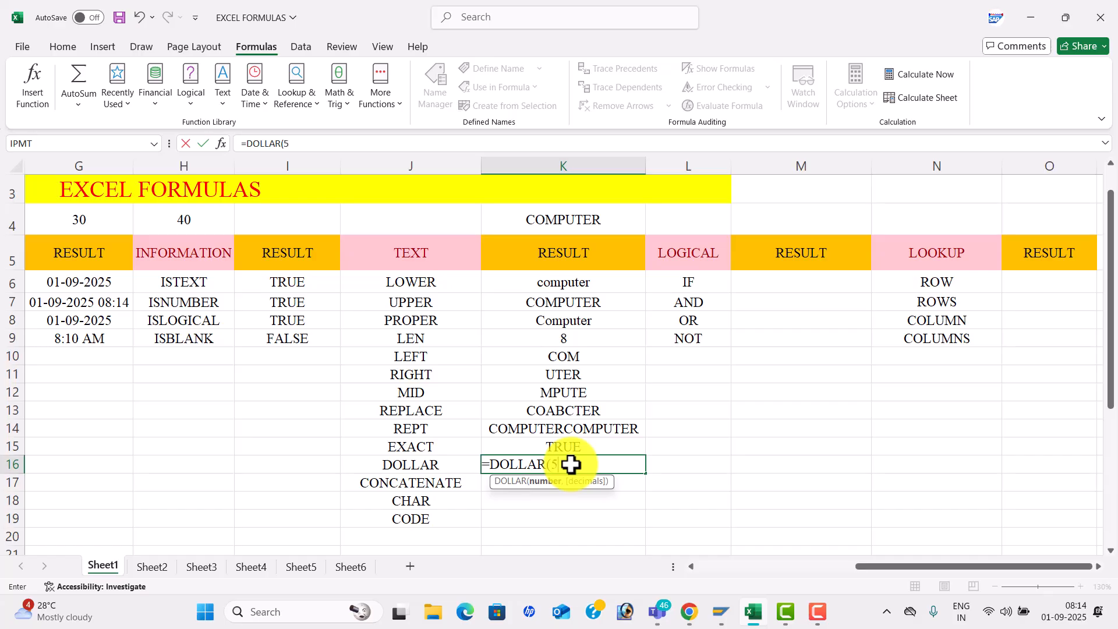
{"action": "type", "text": "5"}
{"action": "key", "text": "Return"}
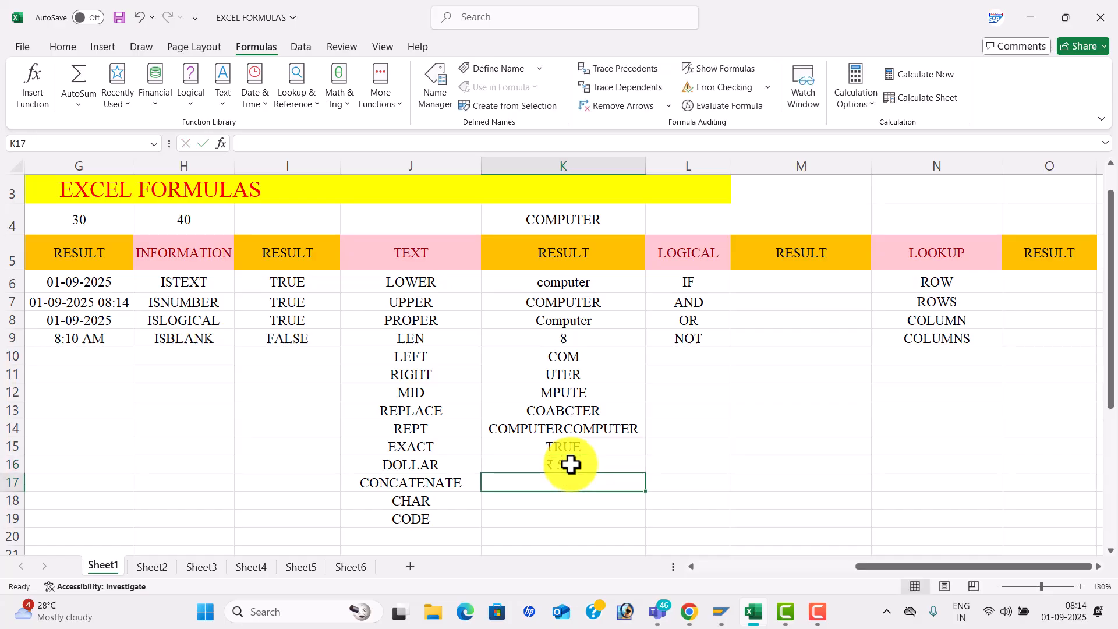
- Start a CONCATENATE formula in K17, then switch to the Teams meeting window
{"action": "type", "text": "="}
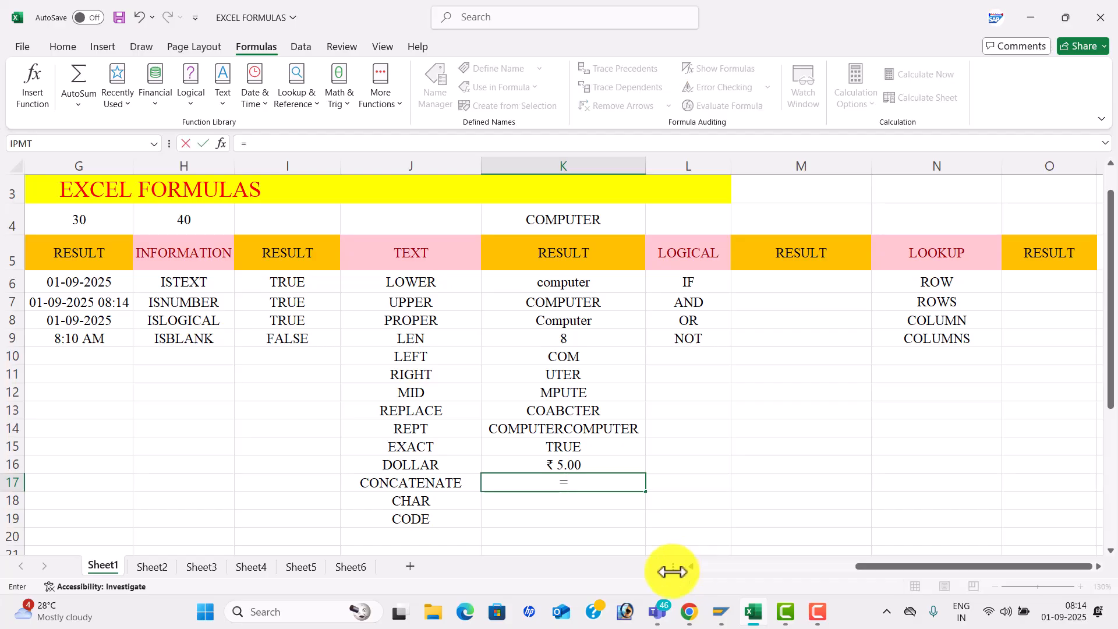
{"action": "type", "text": "CON"}
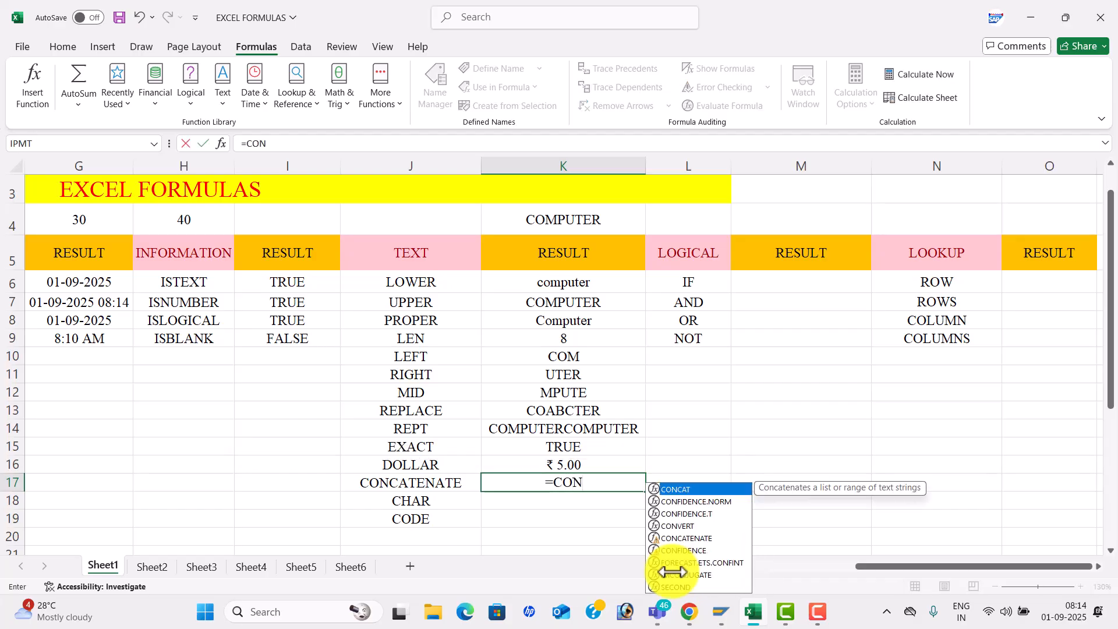
{"action": "type", "text": "CAT"}
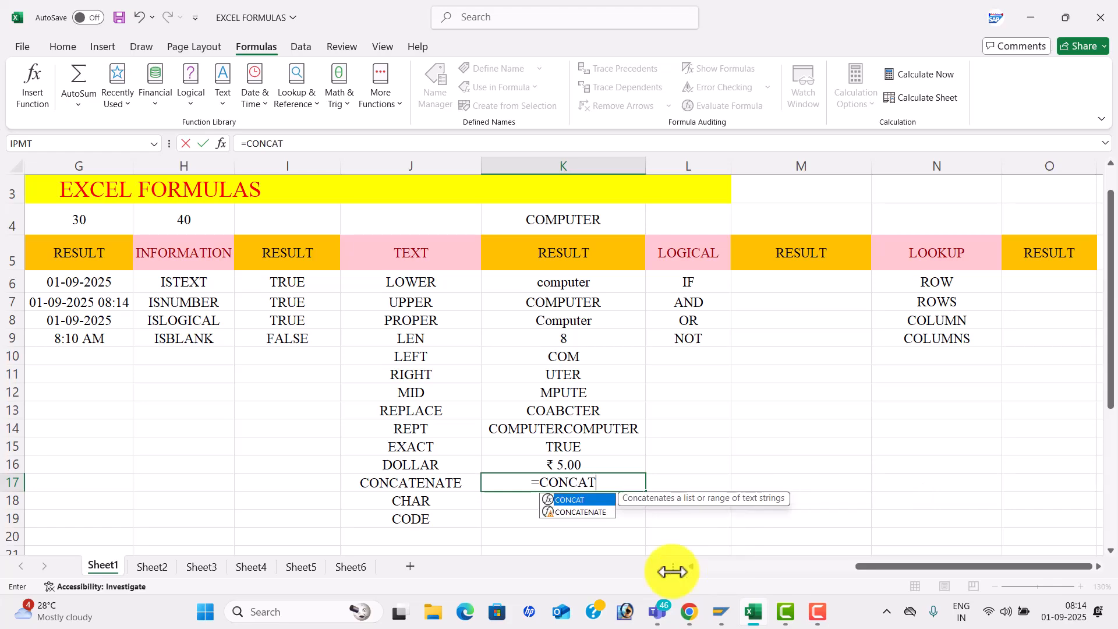
{"action": "key", "text": "Down"}
{"action": "key", "text": "Tab"}
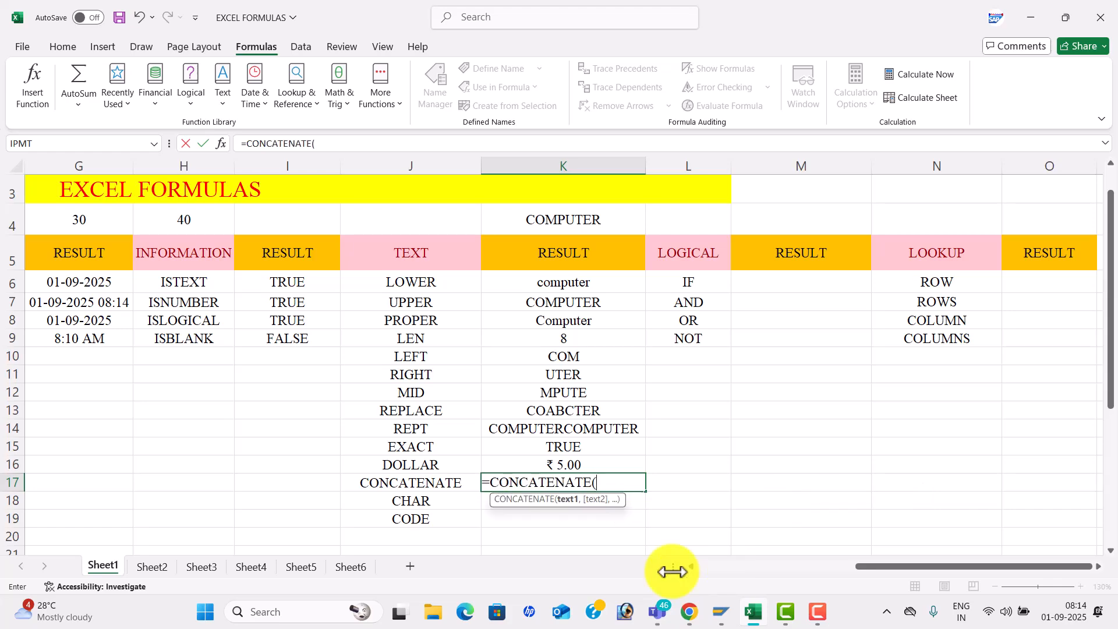
{"action": "key", "text": "alt+Tab"}
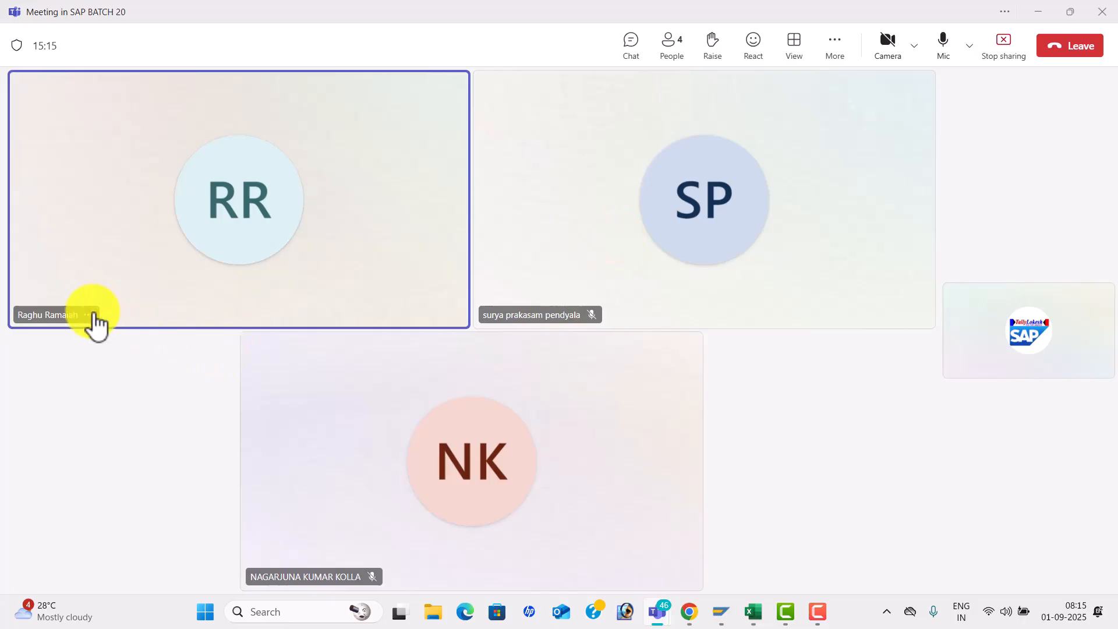
- Mute a participant from their tile's context menu, then return to the Excel workbook
{"action": "right_click", "coordinate": [90, 320]}
{"action": "left_click", "coordinate": [194, 267]}
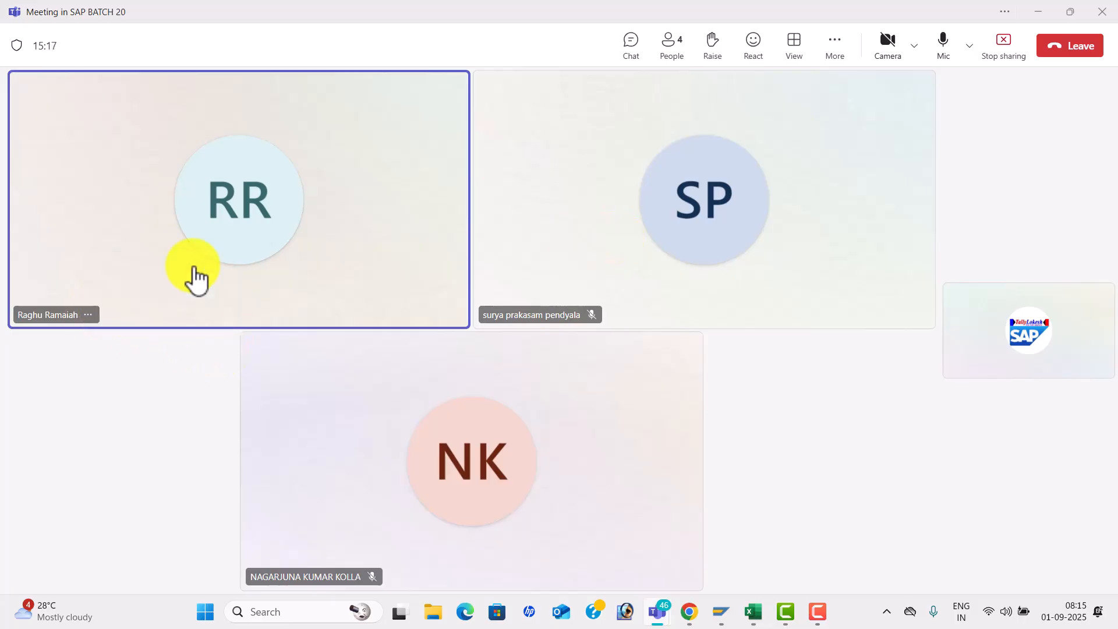
{"action": "key", "text": "alt+Tab"}
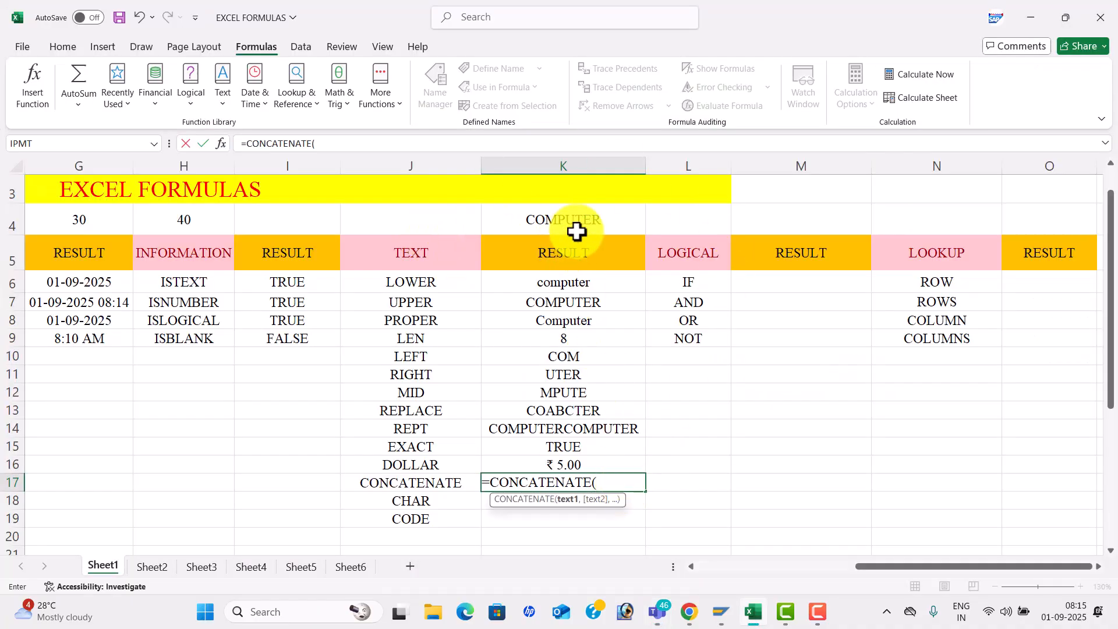
- Complete =CONCATENATE(K4,K5) in K17 so it shows COMPUTERRESULT
{"action": "left_click", "coordinate": [587, 226]}
{"action": "type", "text": ","}
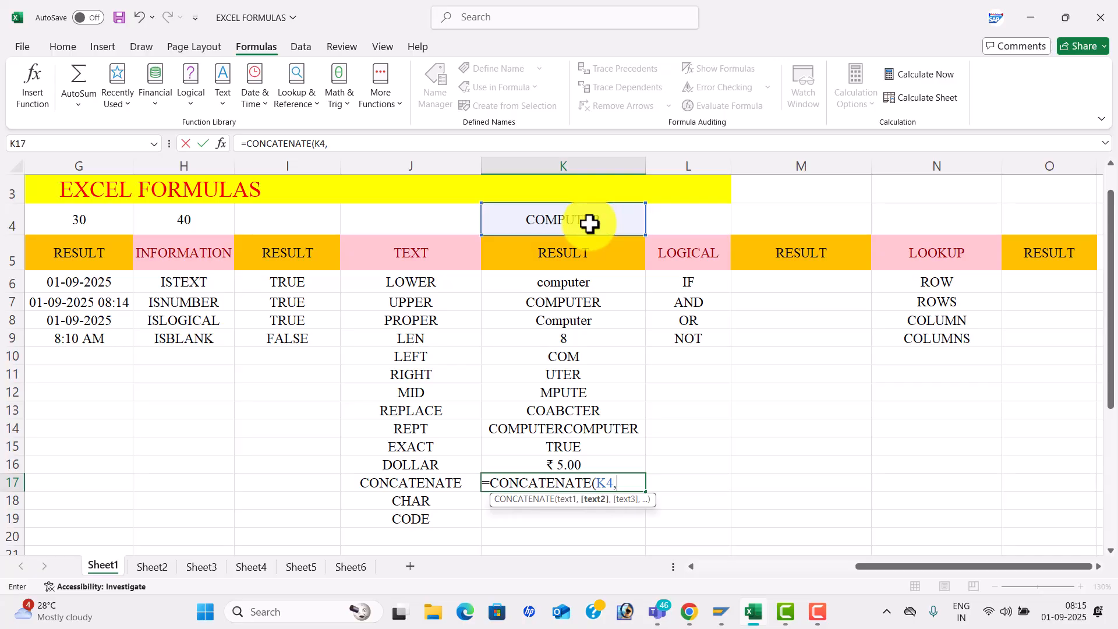
{"action": "left_click", "coordinate": [601, 254]}
{"action": "type", "text": ")"}
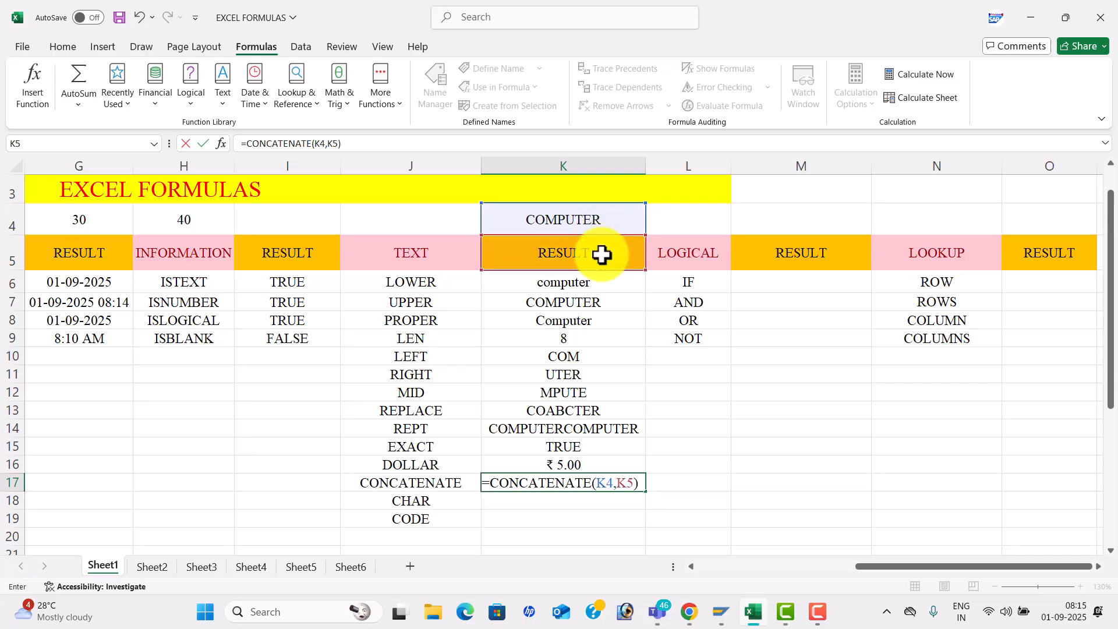
{"action": "key", "text": "Return"}
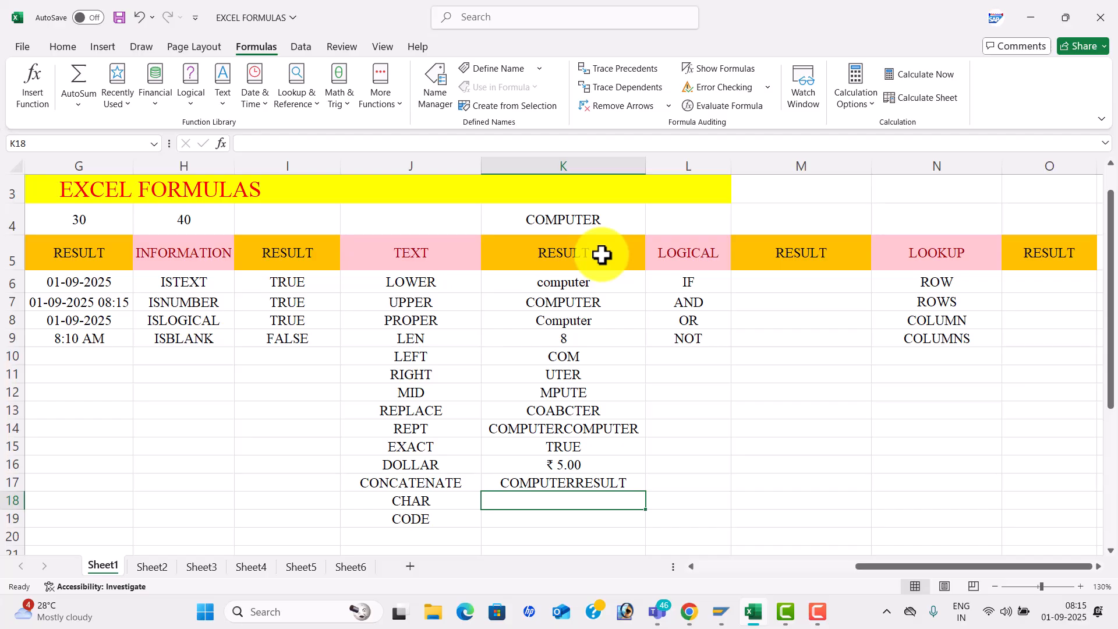
- Enter =CHAR(5) in K18, then change it to =CHAR(10)
{"action": "type", "text": "=CHAR"}
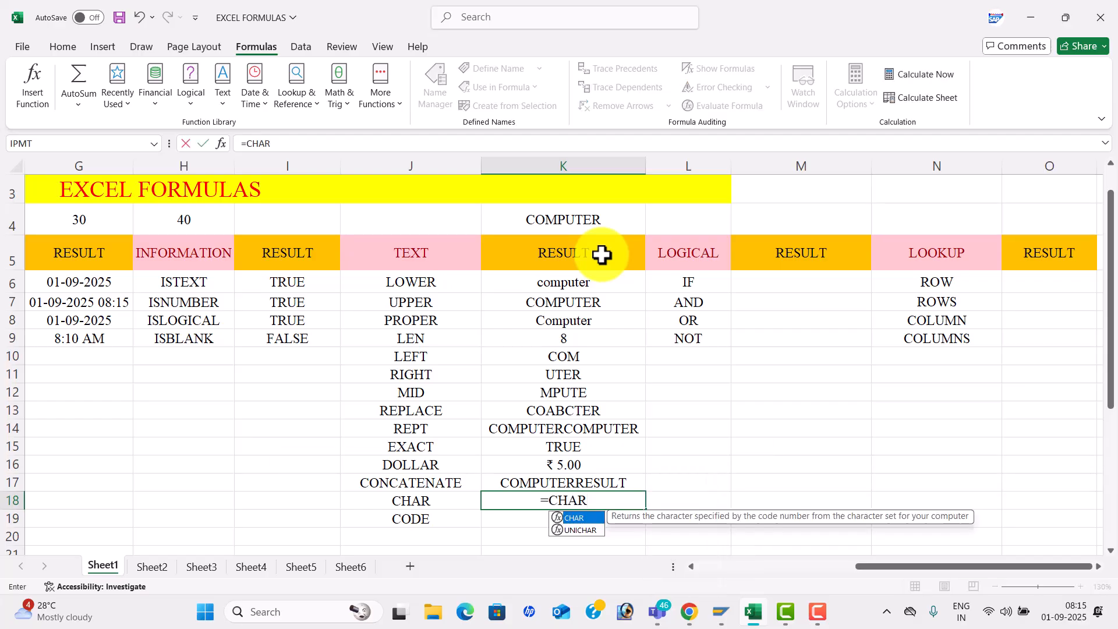
{"action": "type", "text": "("}
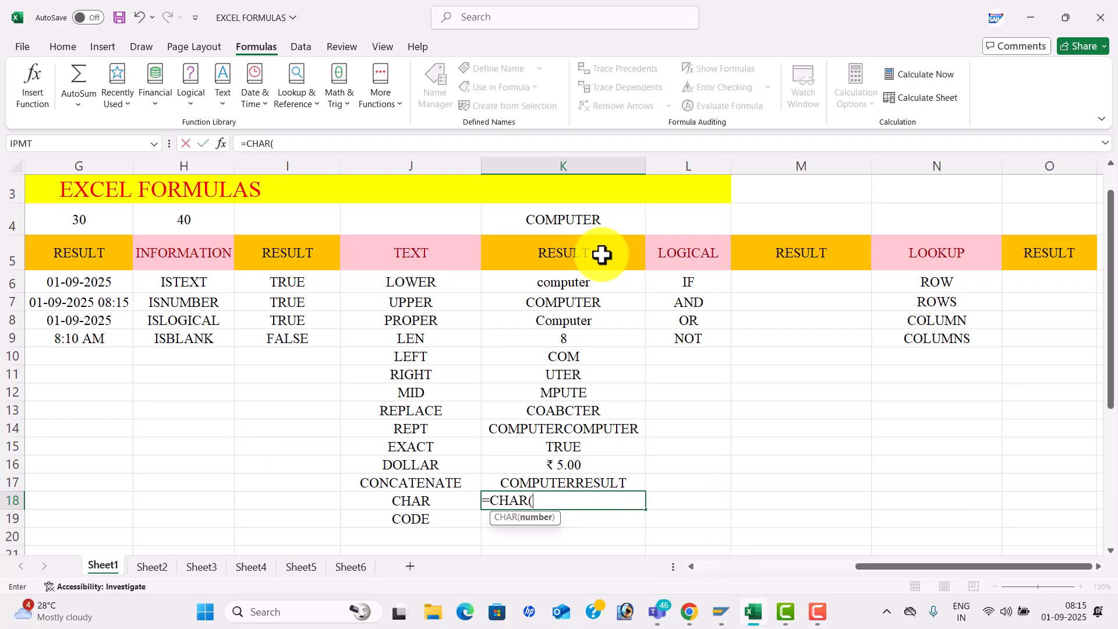
{"action": "type", "text": "5)"}
{"action": "key", "text": "Return"}
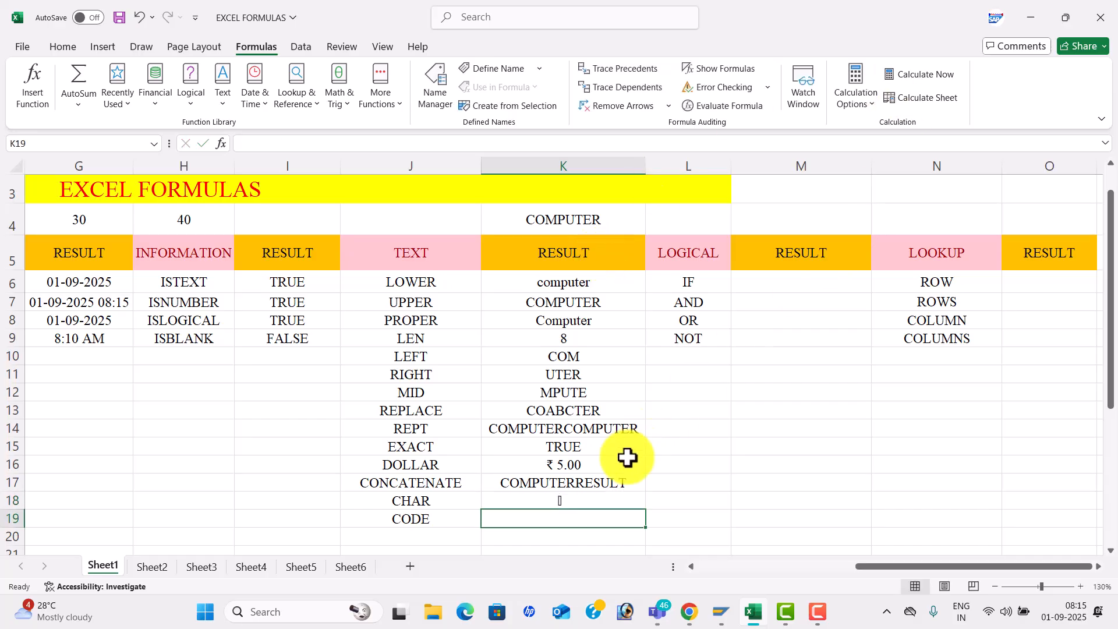
{"action": "left_click", "coordinate": [595, 499]}
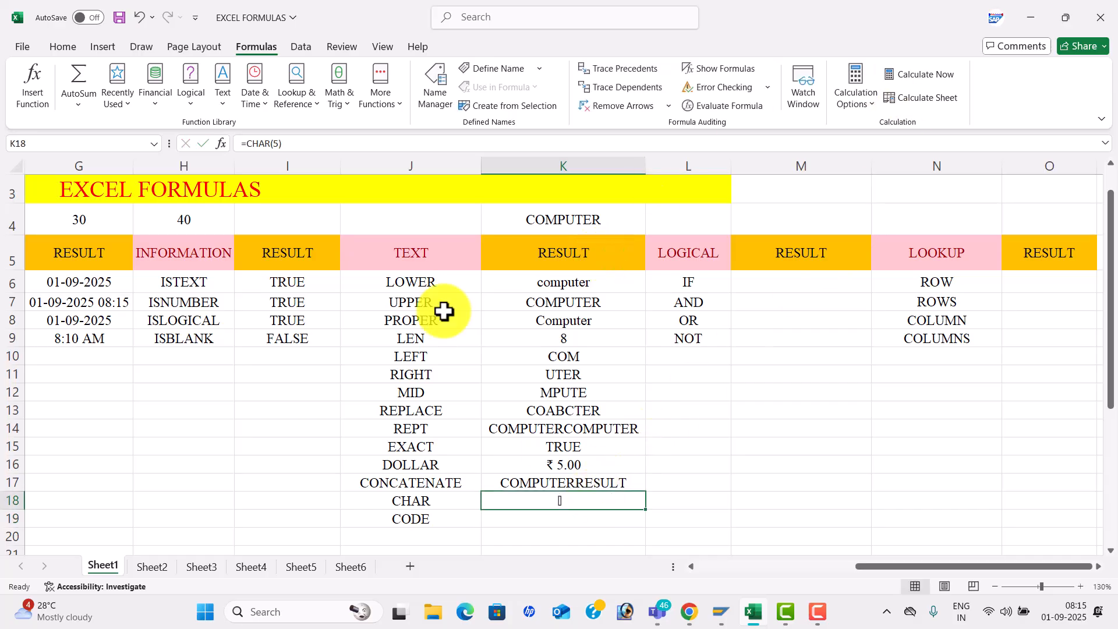
{"action": "left_click", "coordinate": [282, 145]}
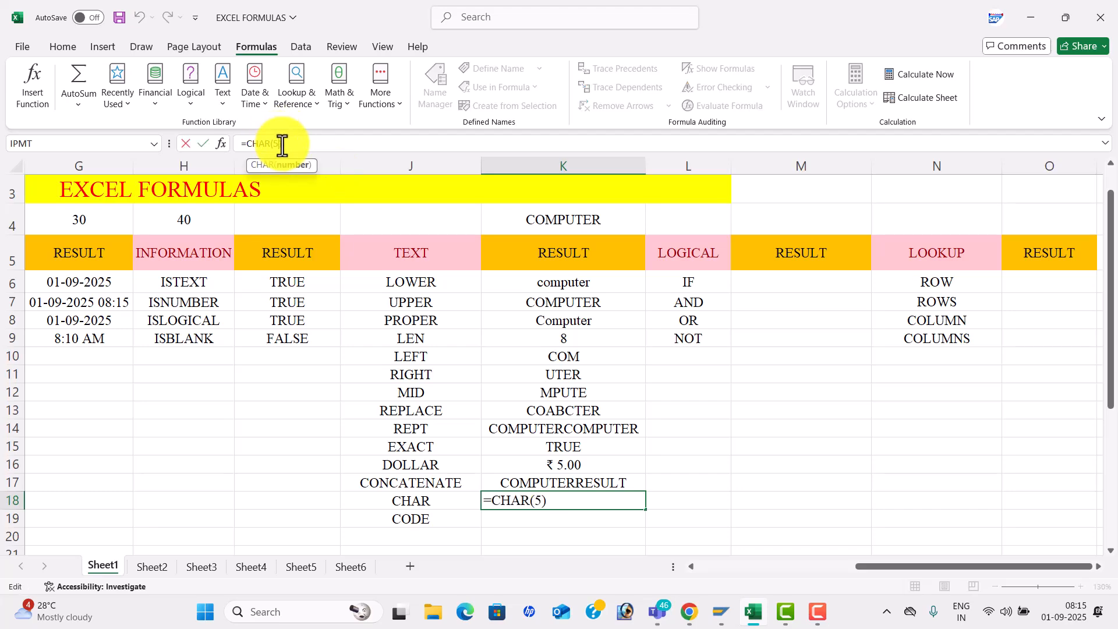
{"action": "key", "text": "BackSpace"}
{"action": "type", "text": "10"}
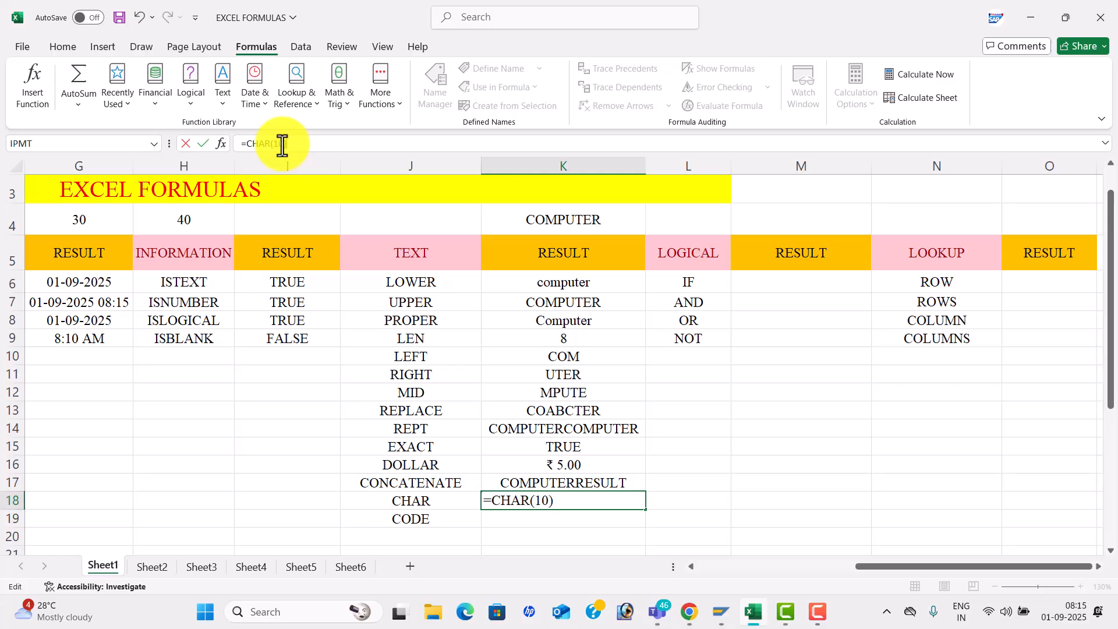
{"action": "key", "text": "Return"}
- Replace K18's CHAR formula with the plain value 5
{"action": "key", "text": "Up"}
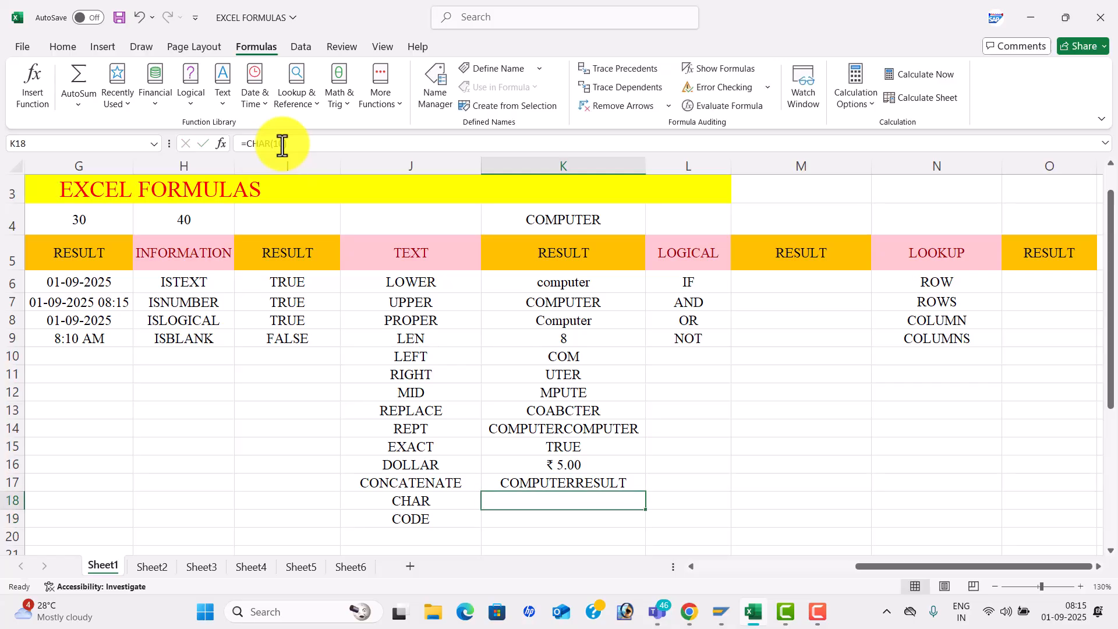
{"action": "key", "text": "BackSpace"}
{"action": "type", "text": "5"}
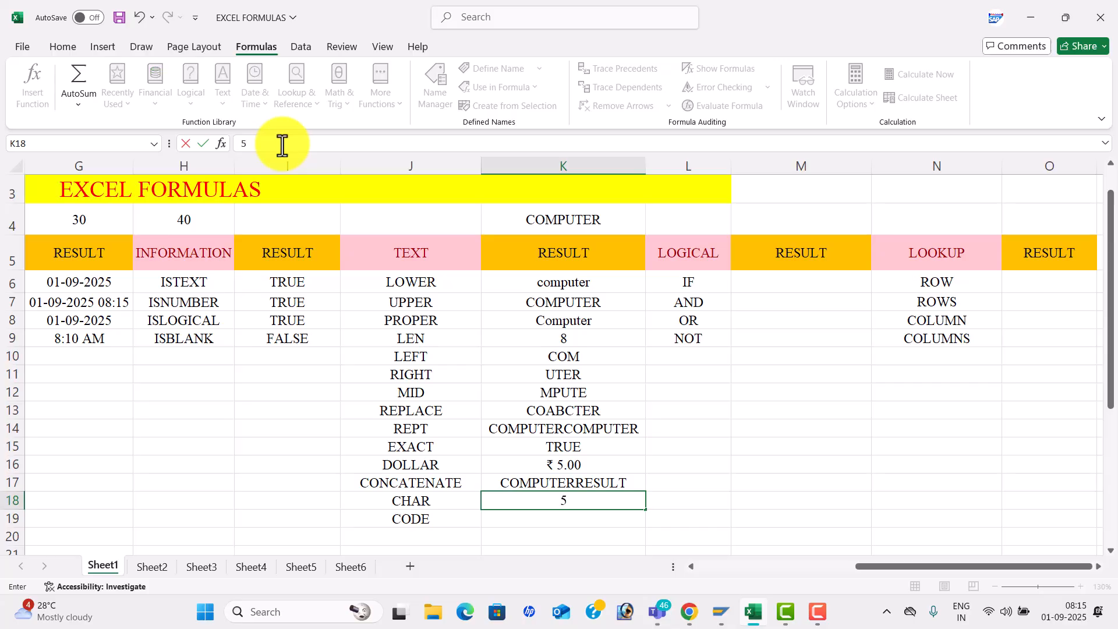
{"action": "key", "text": "Return"}
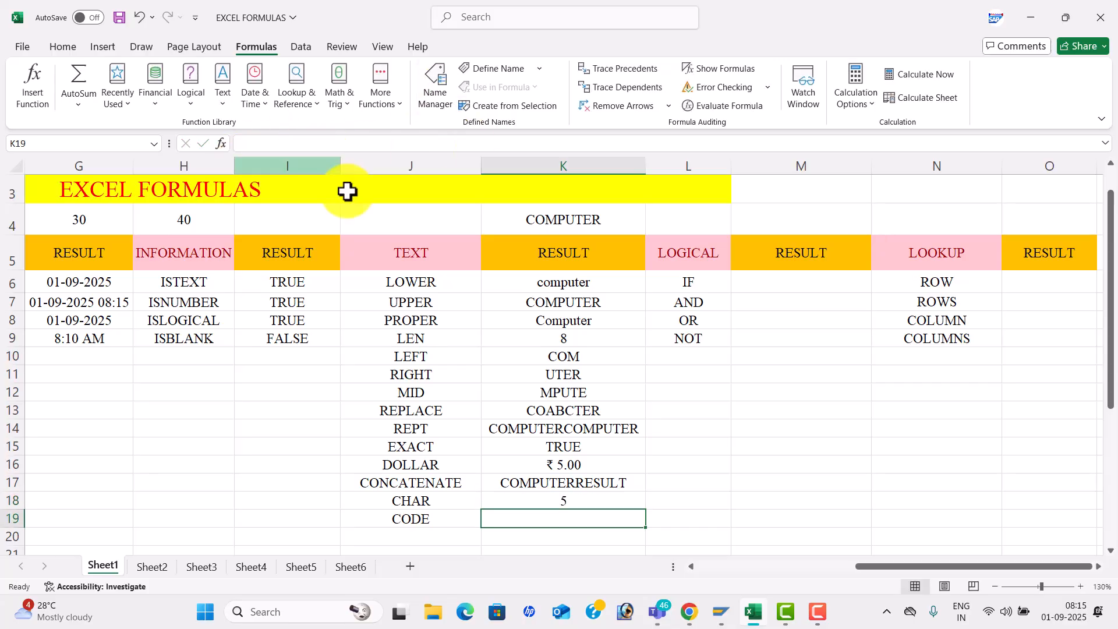
- Enter =CHAR(45) in K18 so it shows a dash
{"action": "left_click", "coordinate": [556, 499]}
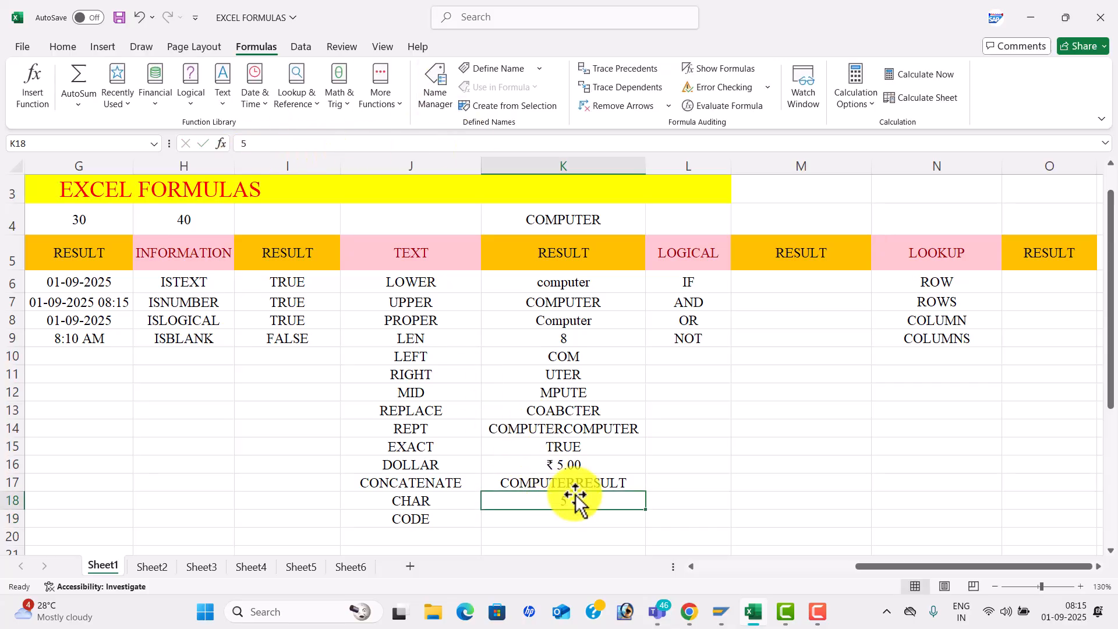
{"action": "type", "text": "="}
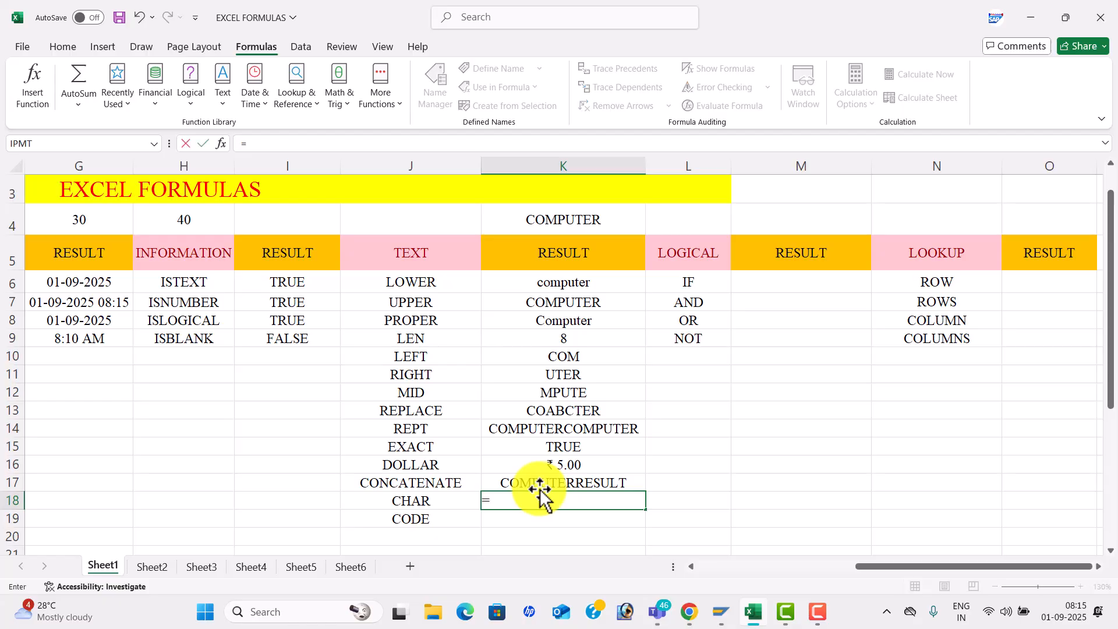
{"action": "type", "text": "CHAR("}
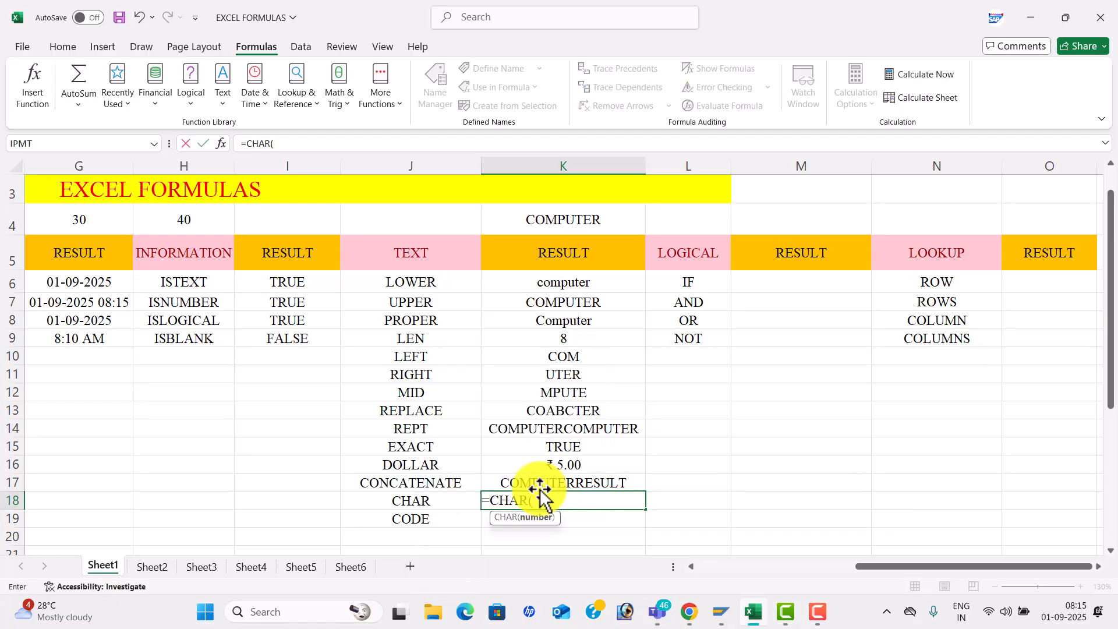
{"action": "type", "text": "45"}
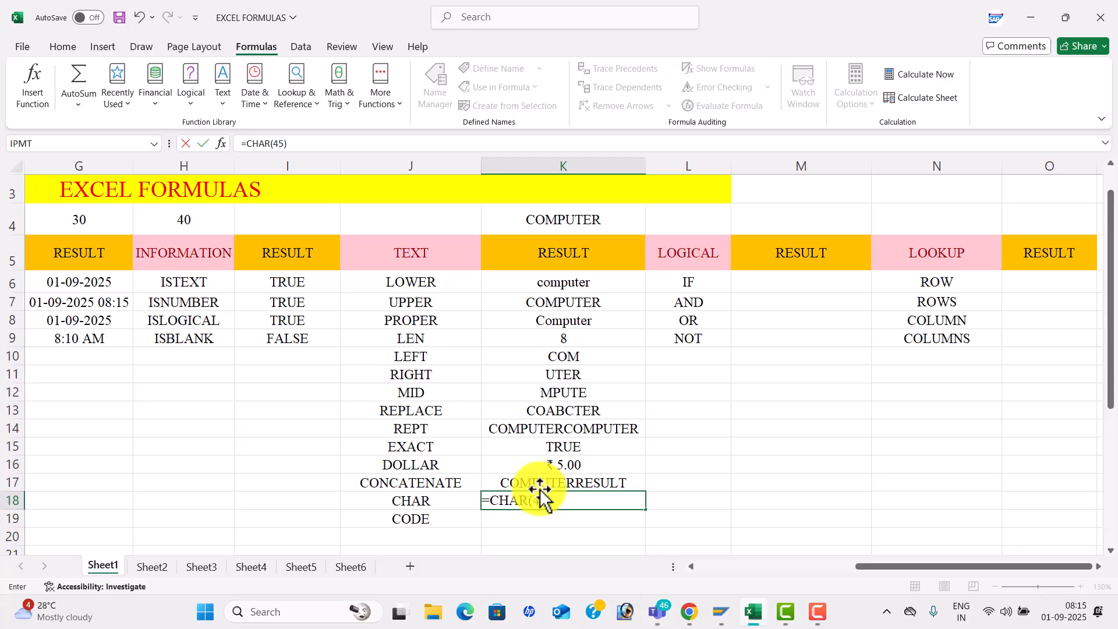
{"action": "key", "text": "Return"}
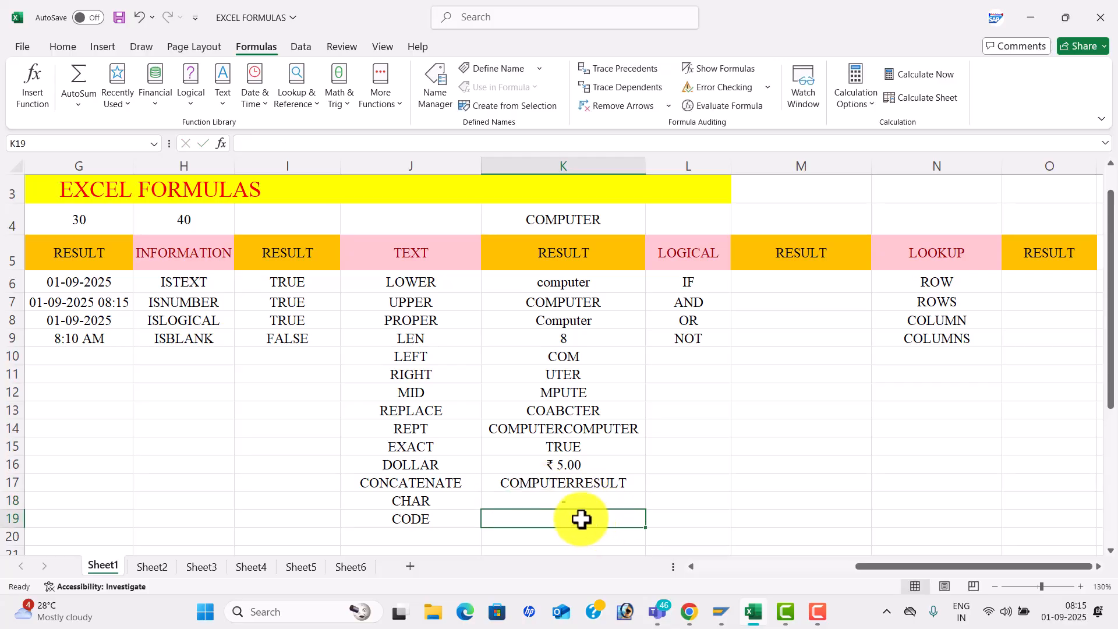
- Enter =CODE("A") in K19 so it shows 65
{"action": "type", "text": "=CODE"}
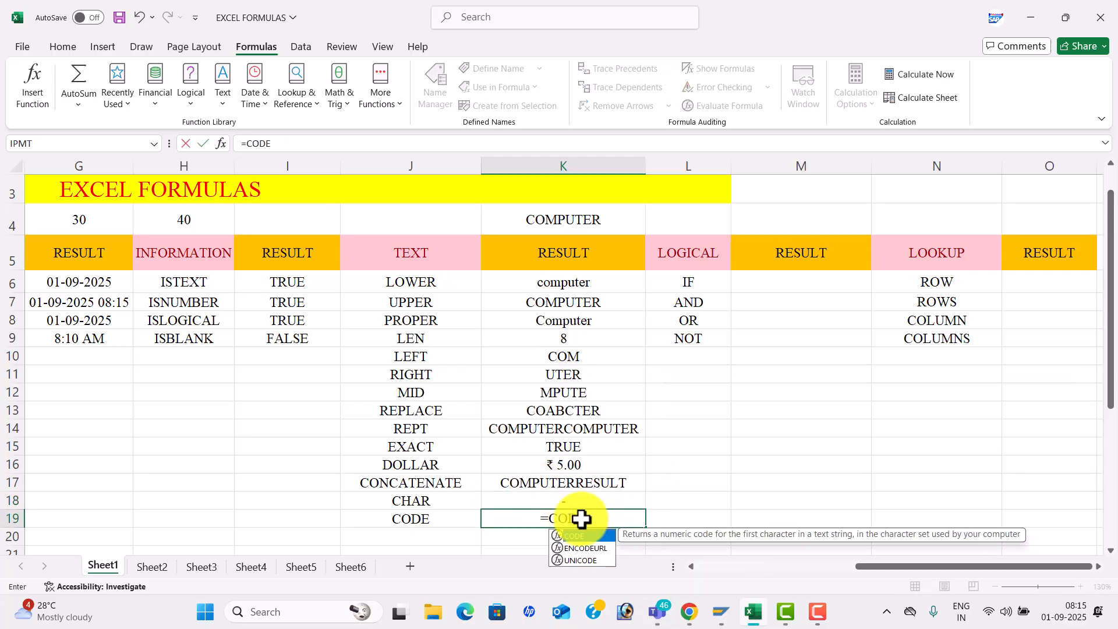
{"action": "type", "text": "("}
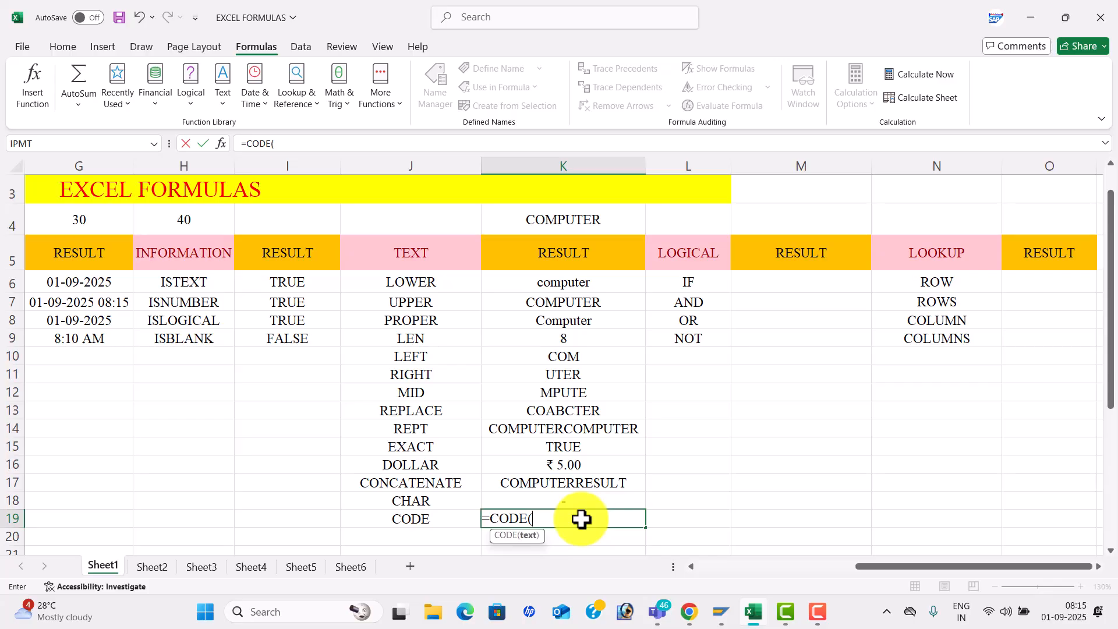
{"action": "type", "text": "\"A\")"}
{"action": "key", "text": "Return"}
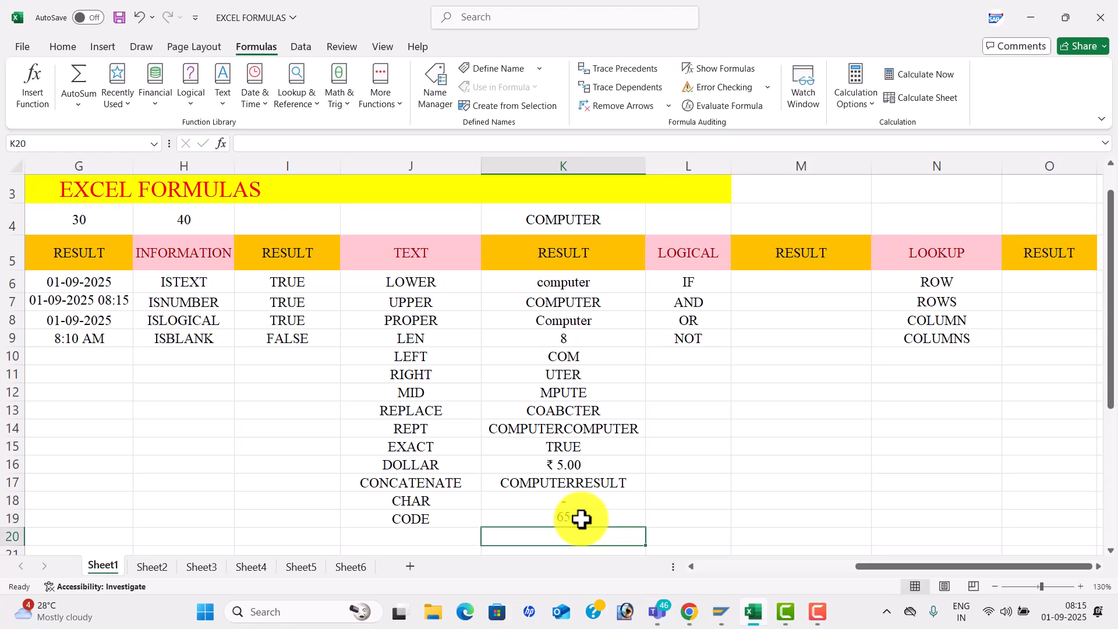
{"action": "left_click", "coordinate": [585, 520]}
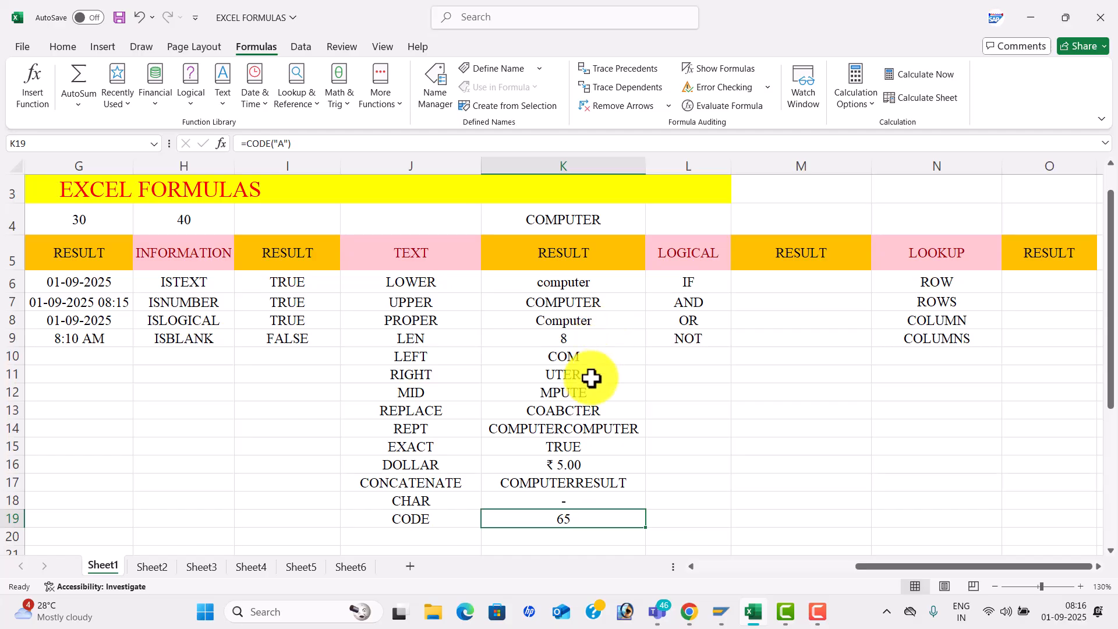
{"action": "key", "text": "Right"}
{"action": "key", "text": "Right"}
{"action": "key", "text": "Right"}
{"action": "key", "text": "Right"}
{"action": "key", "text": "Right"}
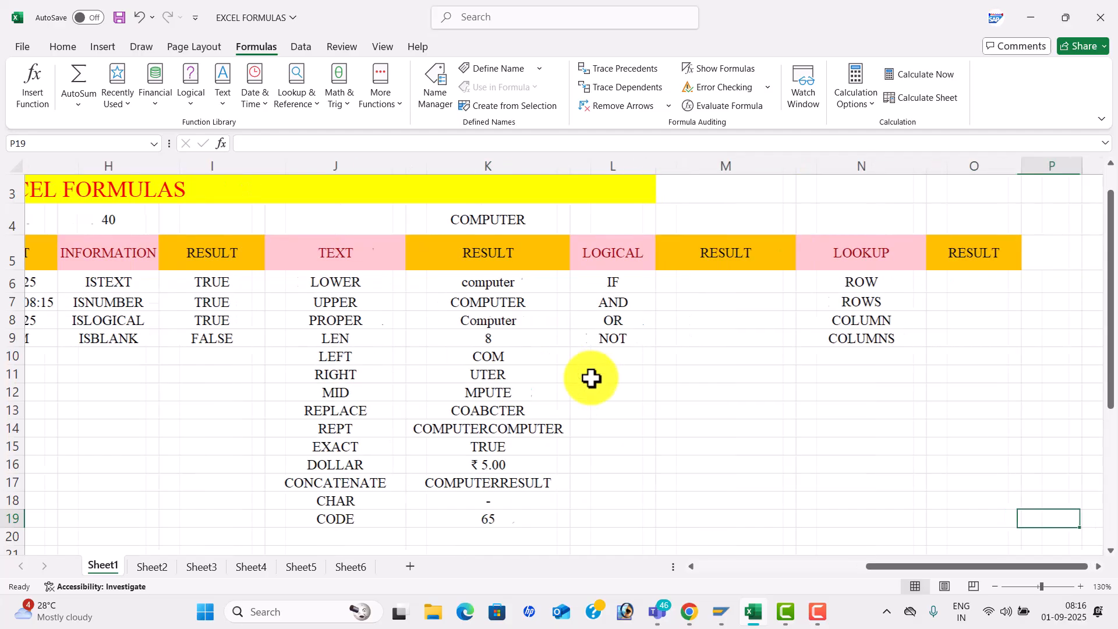
- Type =IF(4<5,"YES","NO") into M6, correcting a mistyped FALSE
{"action": "left_click", "coordinate": [666, 280]}
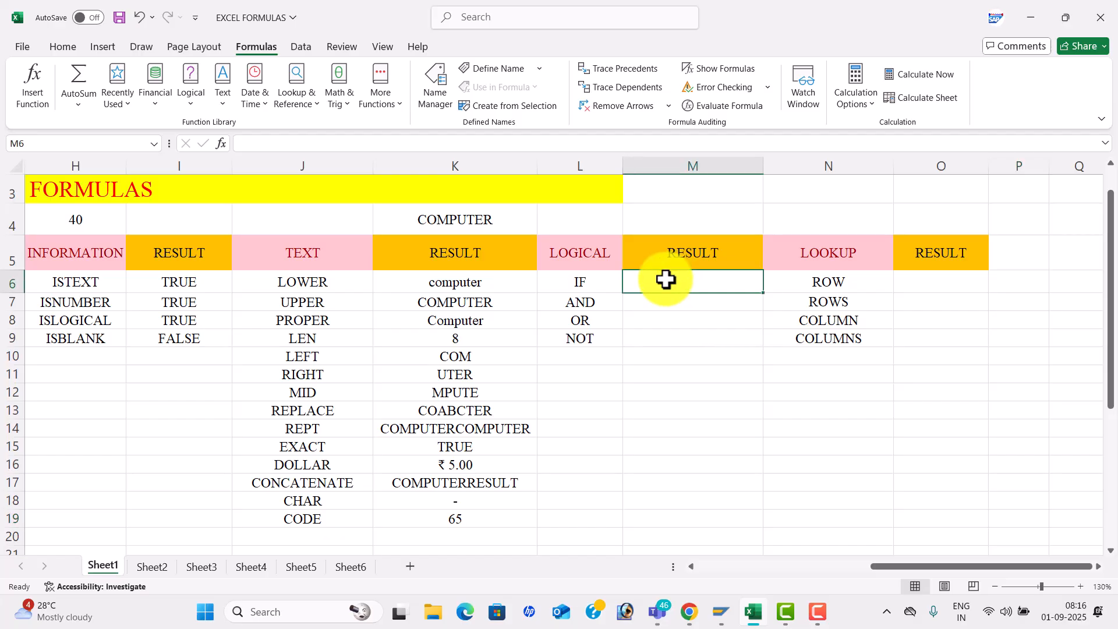
{"action": "type", "text": "="}
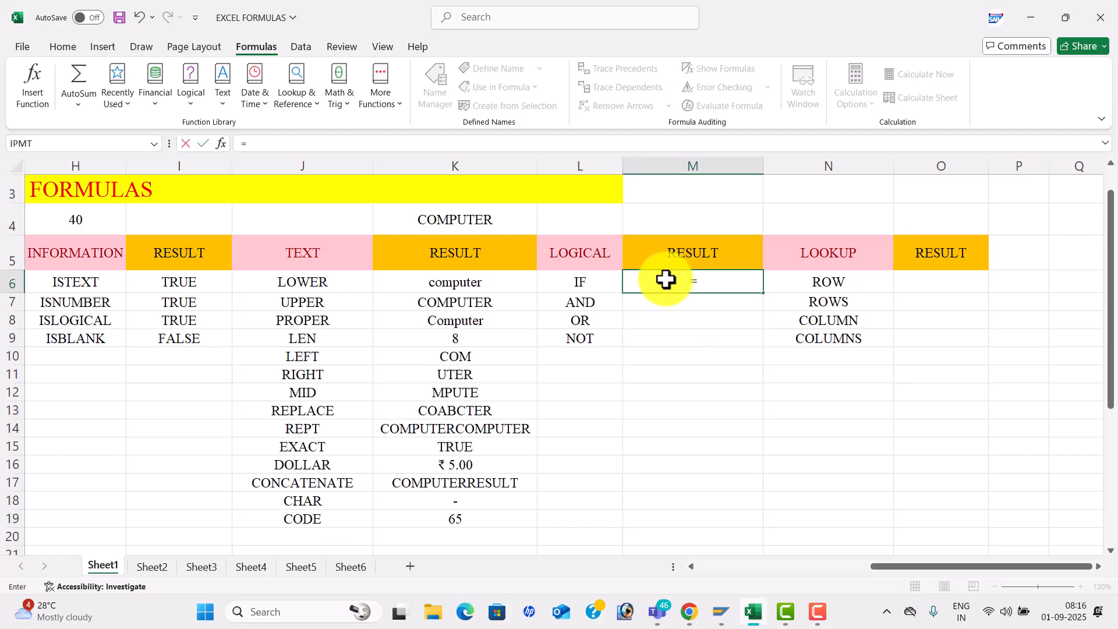
{"action": "type", "text": "IF(4"}
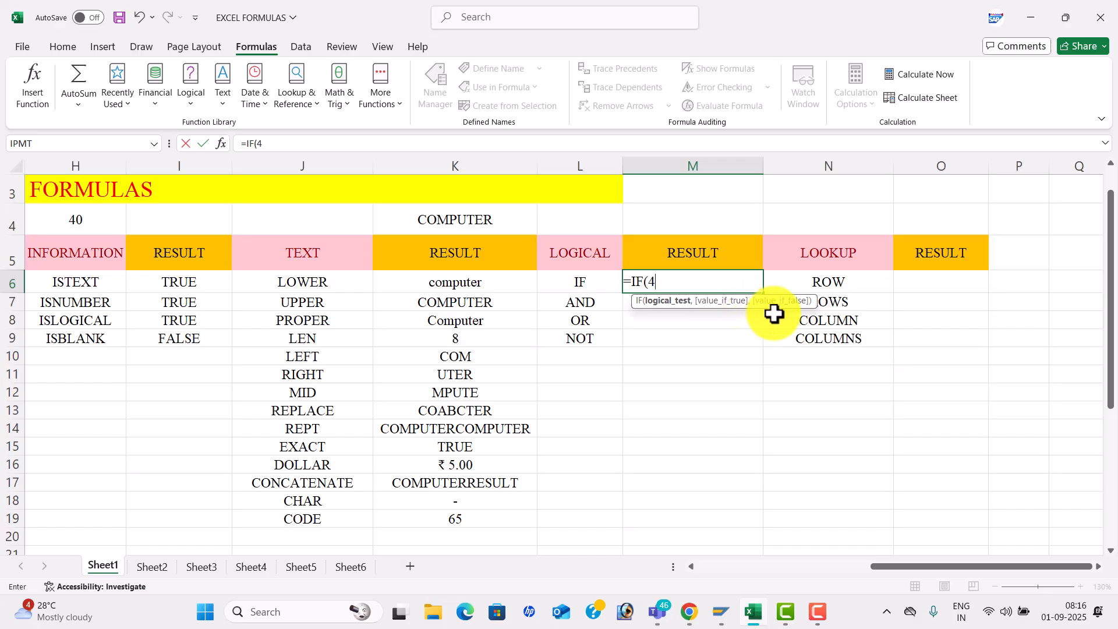
{"action": "type", "text": ",\"YES"}
{"action": "type", "text": "\"FALSE\""}
{"action": "key", "text": "BackSpace"}
{"action": "key", "text": "BackSpace"}
{"action": "key", "text": "BackSpace"}
{"action": "key", "text": "BackSpace"}
{"action": "key", "text": "BackSpace"}
{"action": "key", "text": "BackSpace"}
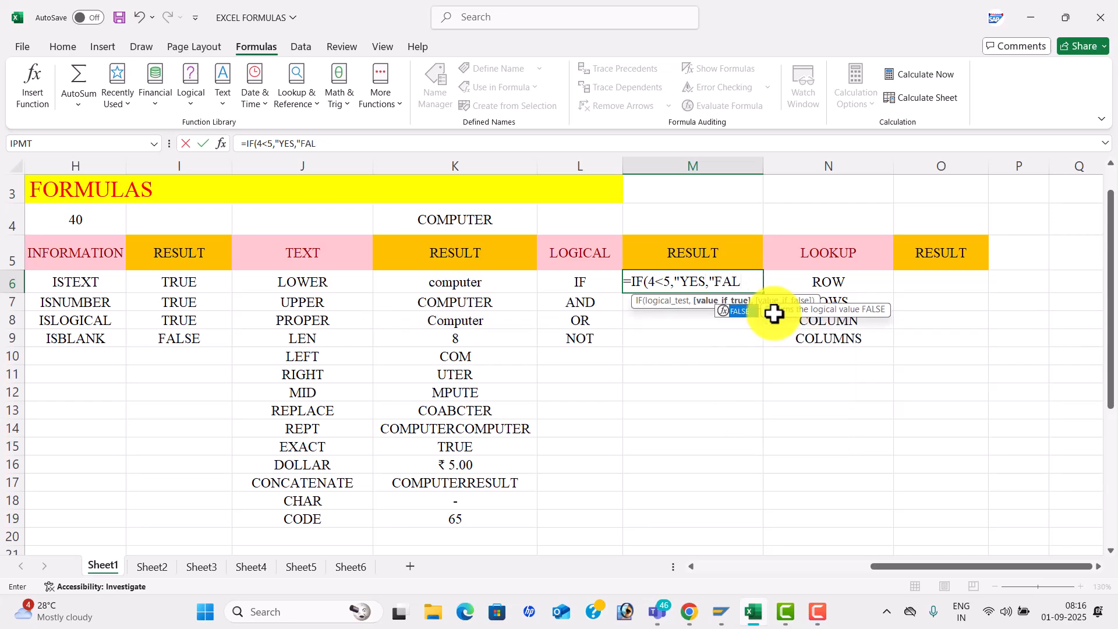
{"action": "type", "text": "NO\")"}
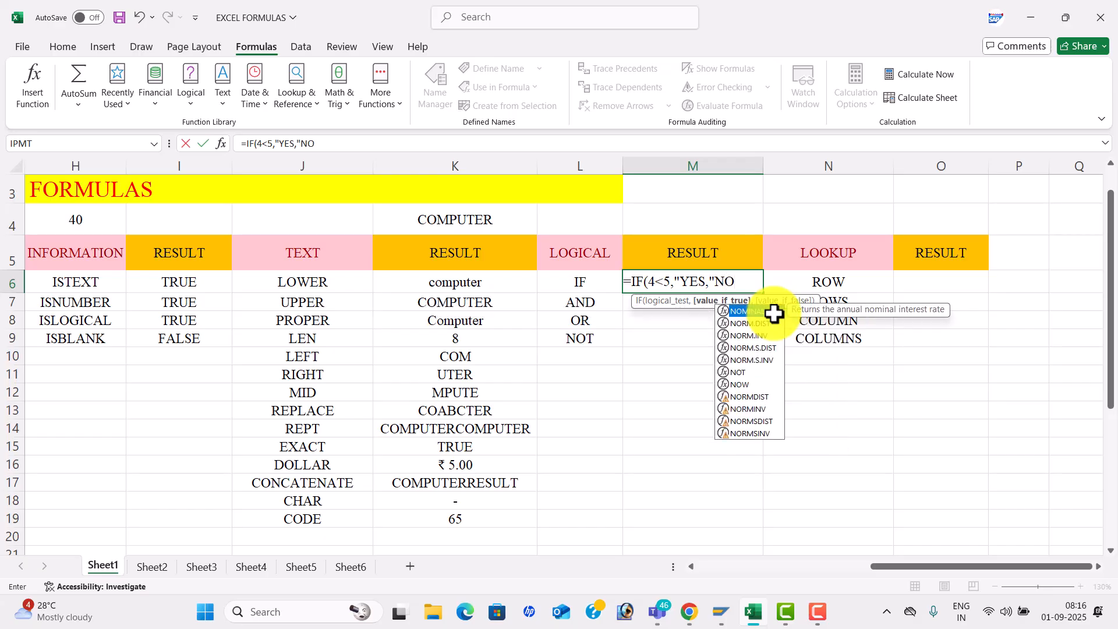
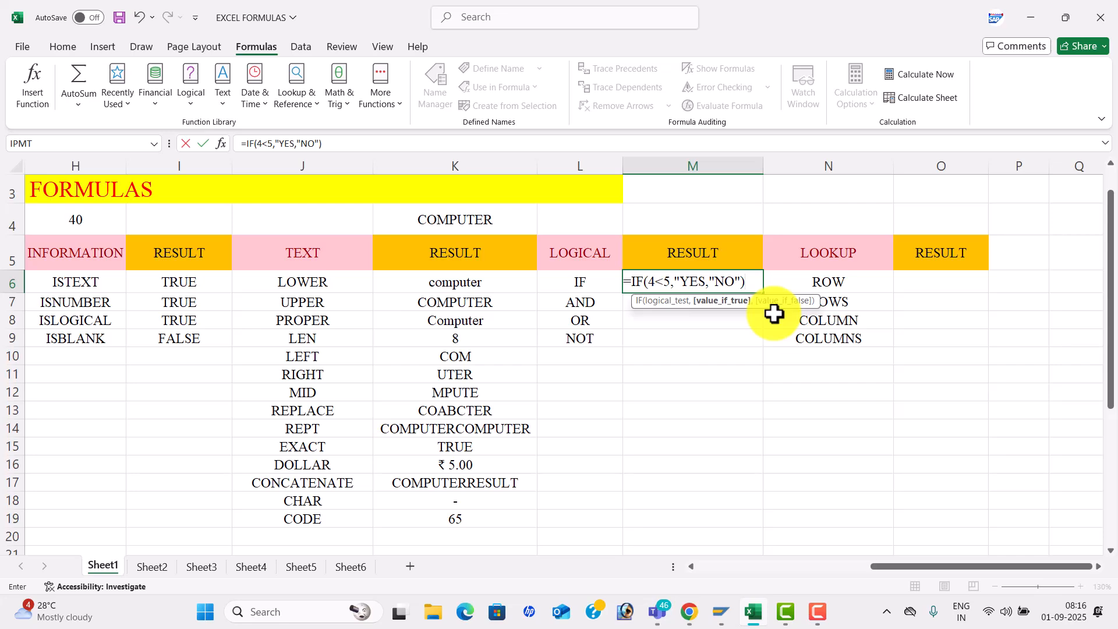
- Fix M6's formula by adding the missing quote after YES so =IF(4<5,"YES","NO") shows YES
{"action": "key", "text": "Return"}
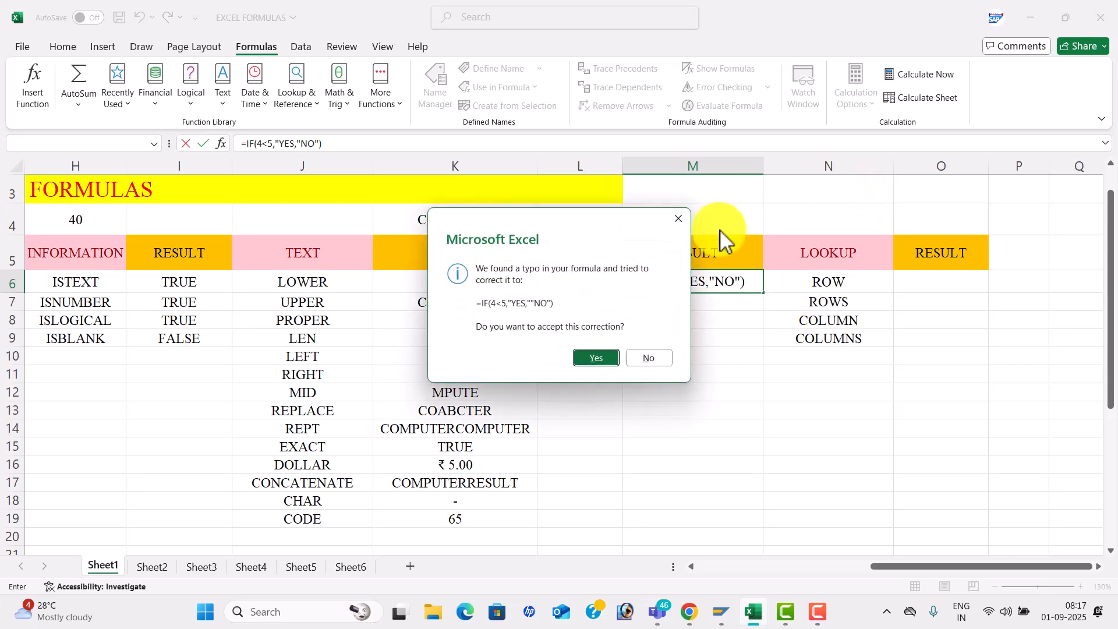
{"action": "left_click", "coordinate": [675, 219]}
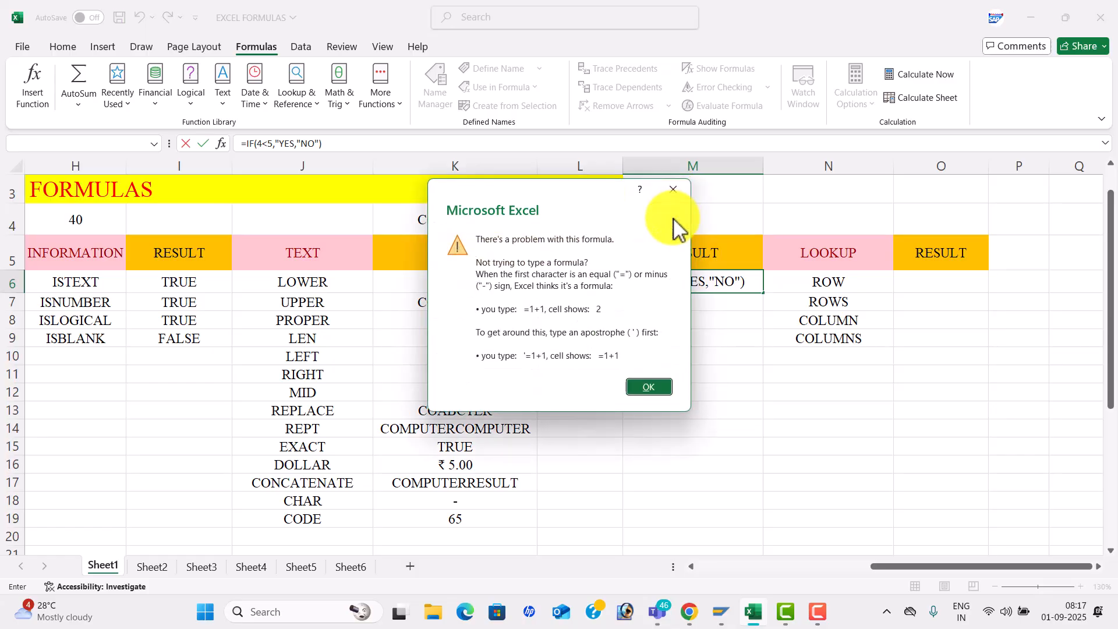
{"action": "left_click", "coordinate": [673, 191]}
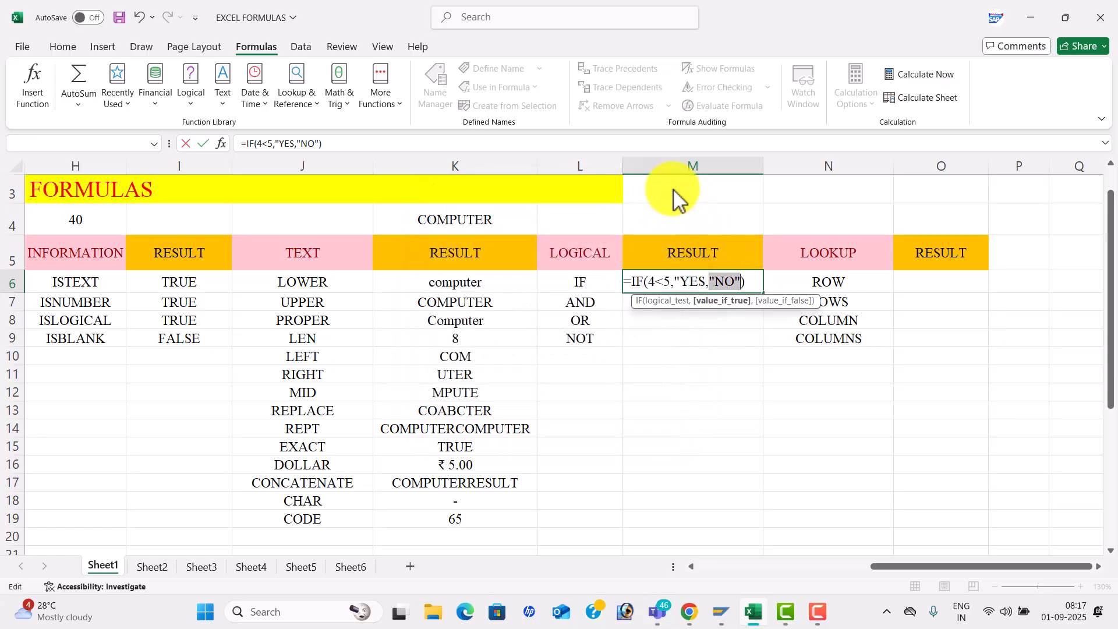
{"action": "left_click", "coordinate": [711, 286]}
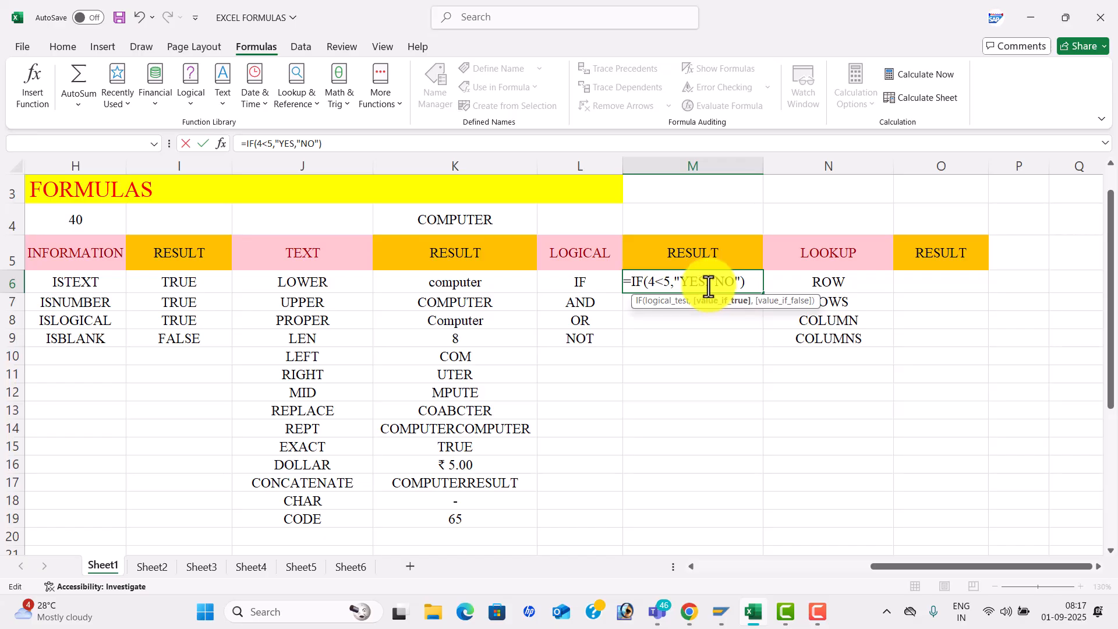
{"action": "type", "text": "\""}
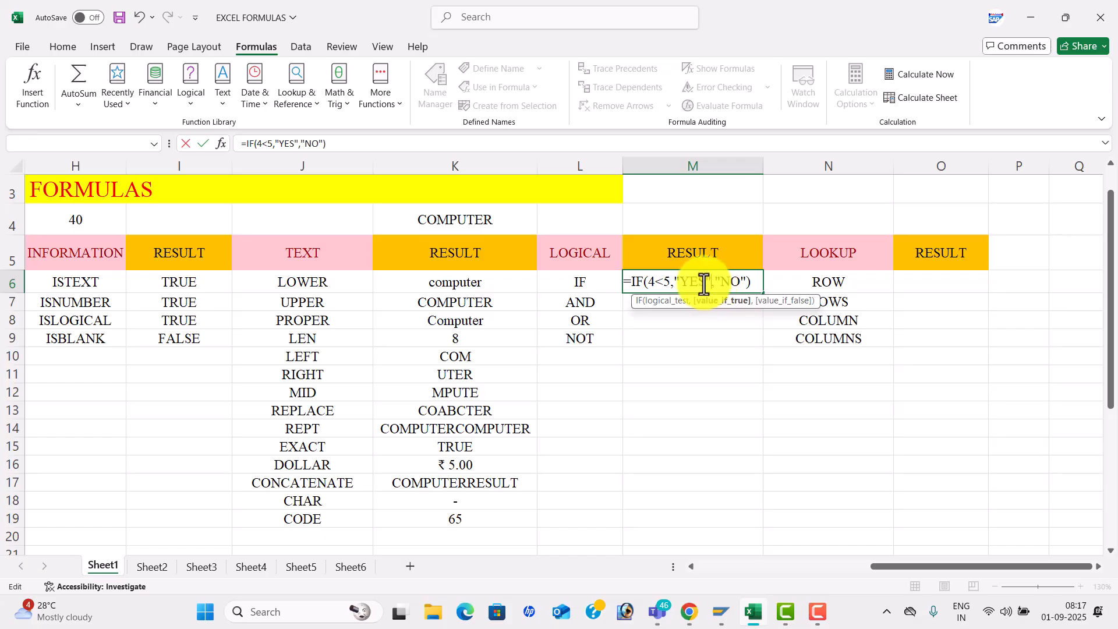
{"action": "left_click", "coordinate": [755, 284]}
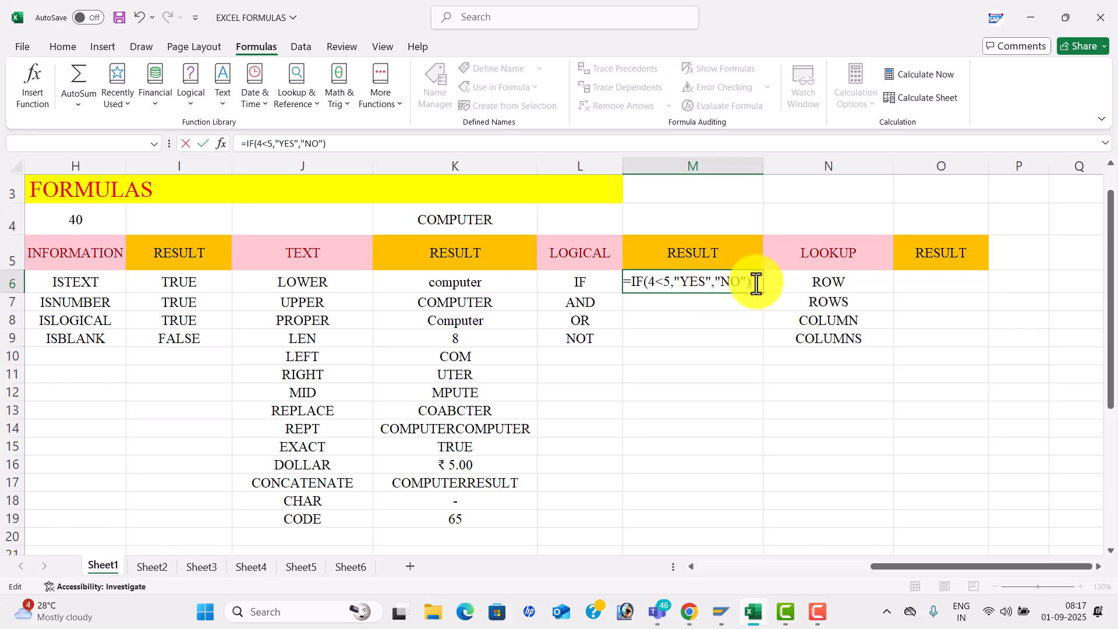
{"action": "key", "text": "Return"}
{"action": "left_click", "coordinate": [722, 282]}
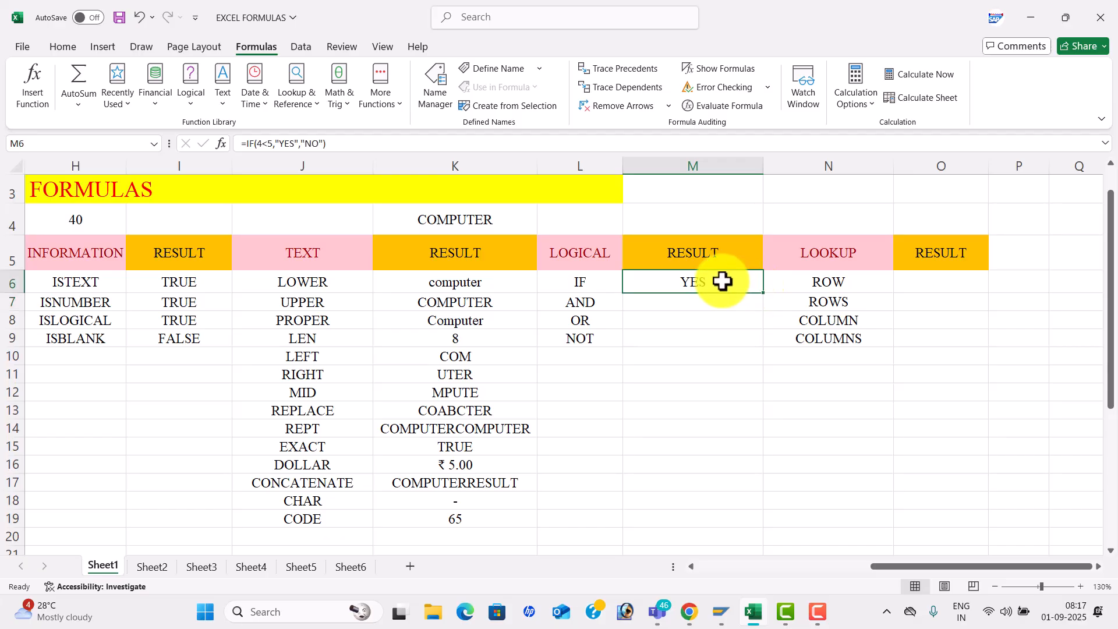
- Enter =AND(4<5,5<6,6<7,2>3) in M7 so it shows FALSE
{"action": "left_click", "coordinate": [673, 298]}
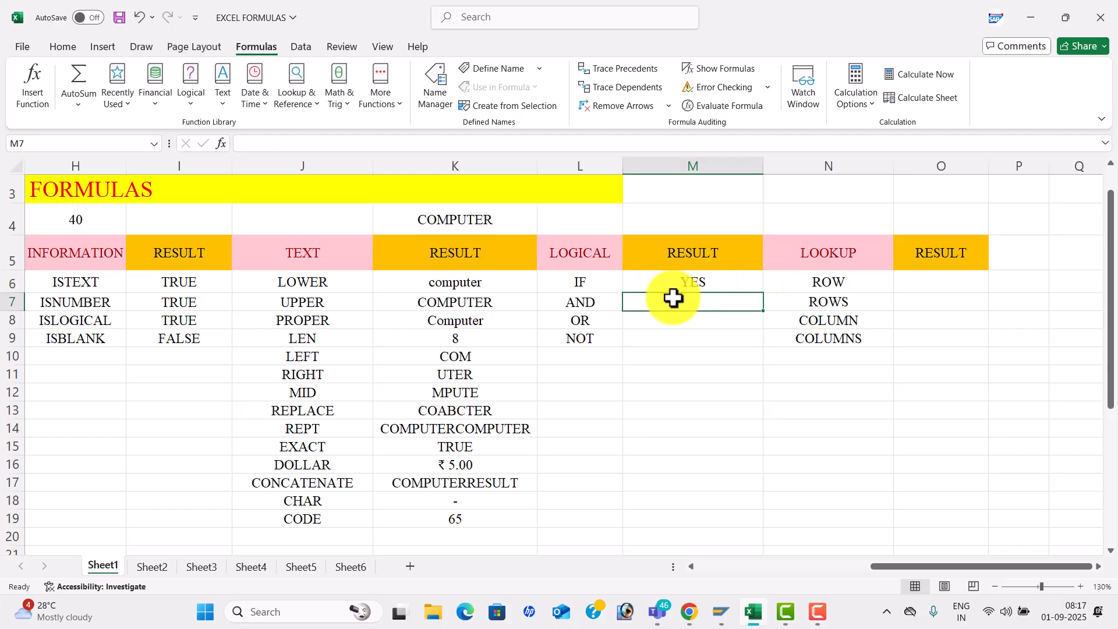
{"action": "type", "text": "="}
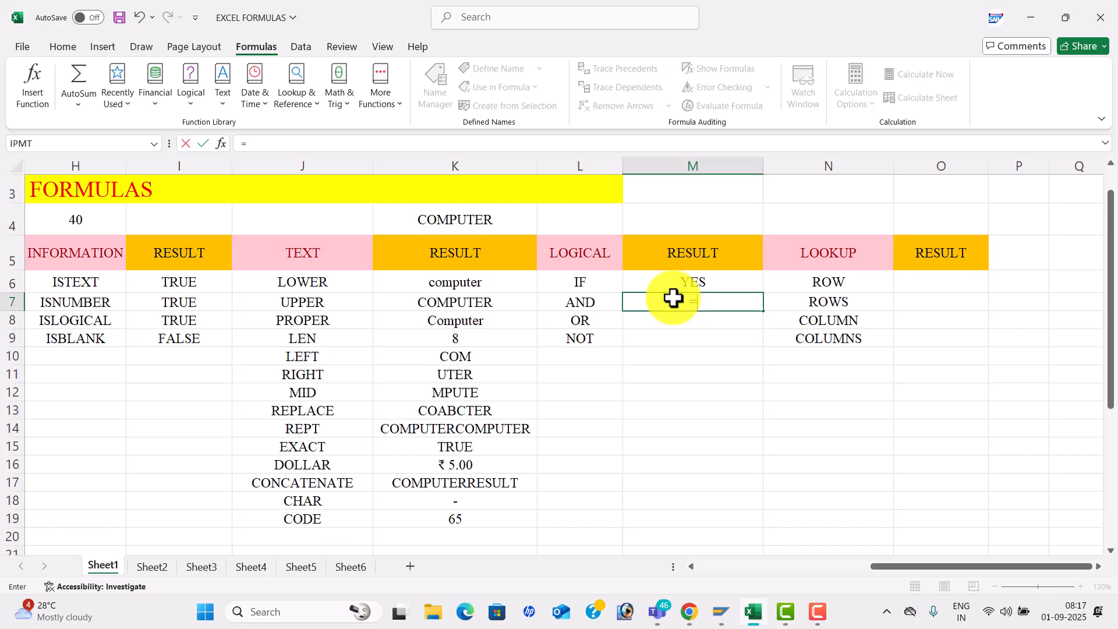
{"action": "type", "text": "AND("}
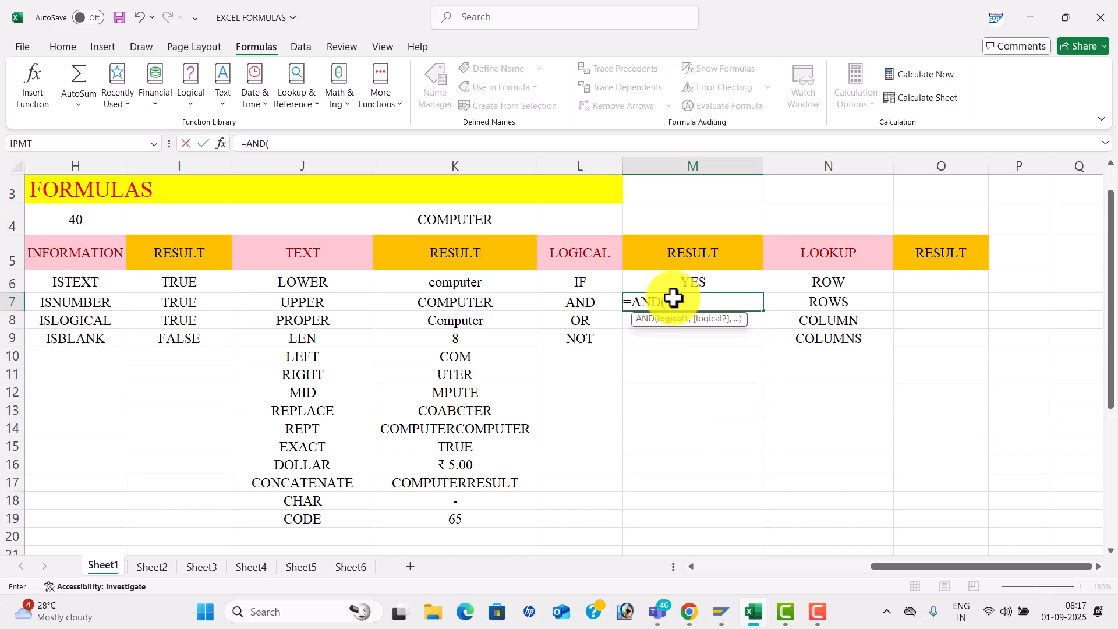
{"action": "type", "text": "4<5,"}
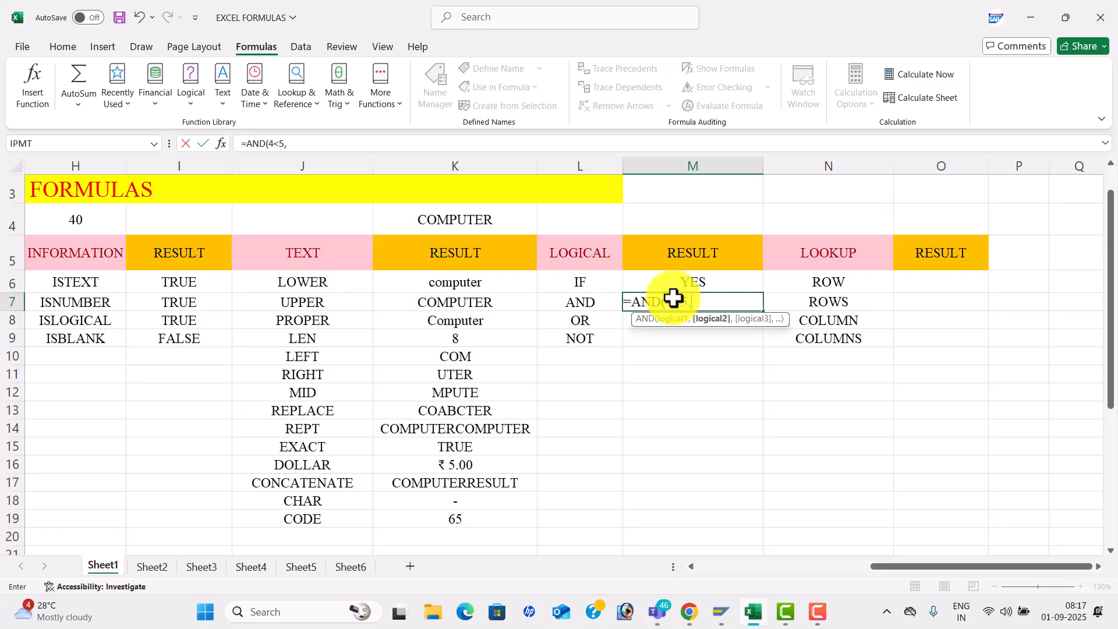
{"action": "type", "text": "5<6,"}
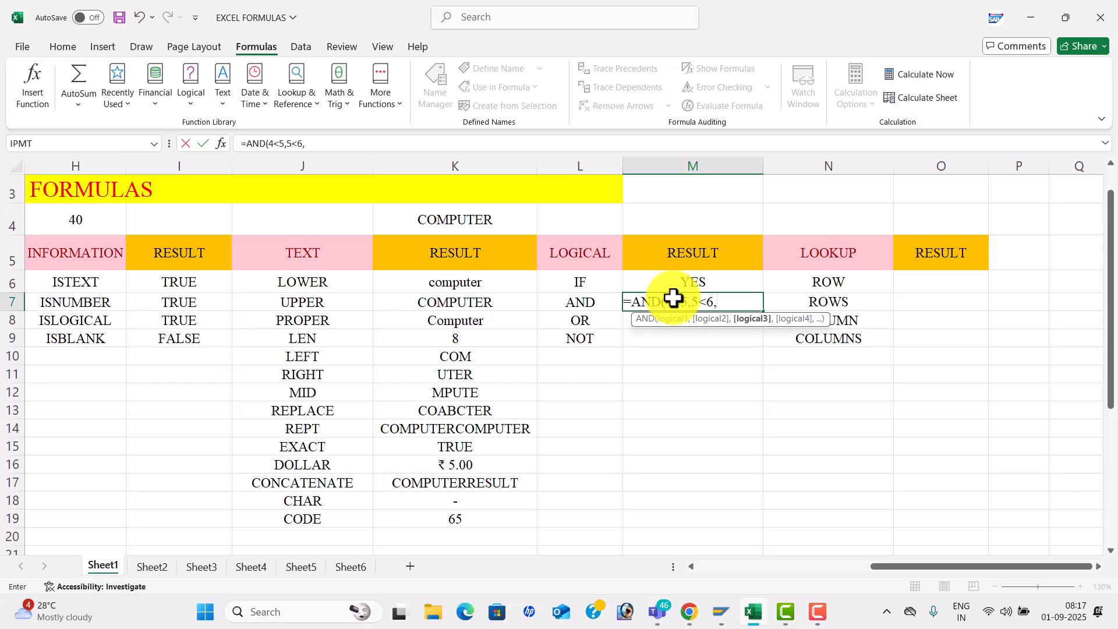
{"action": "type", "text": "6<7,"}
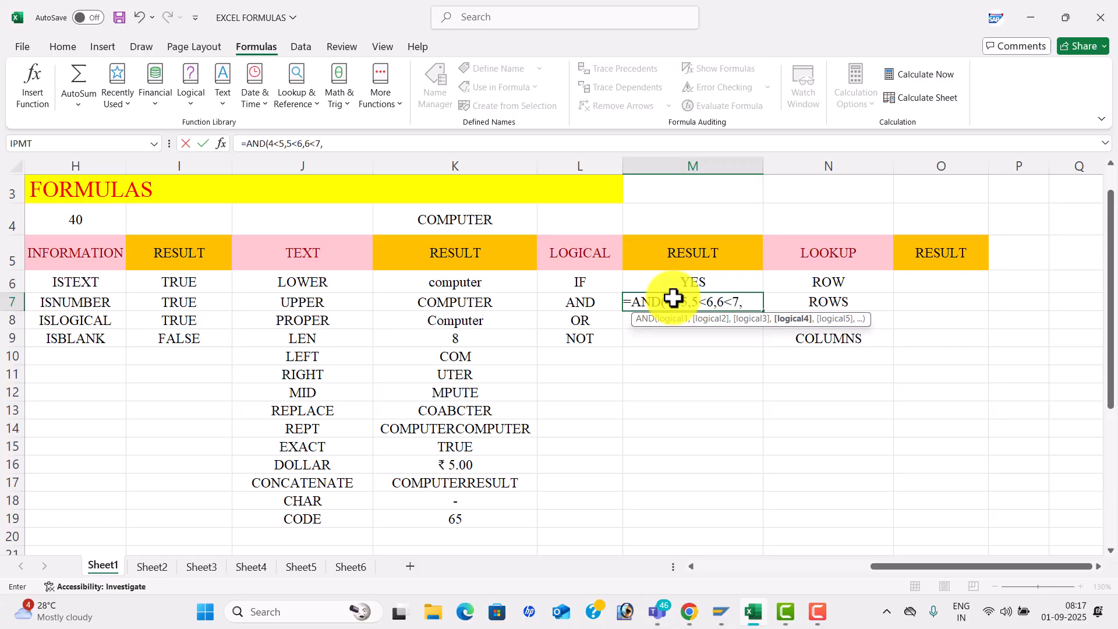
{"action": "type", "text": "2>3"}
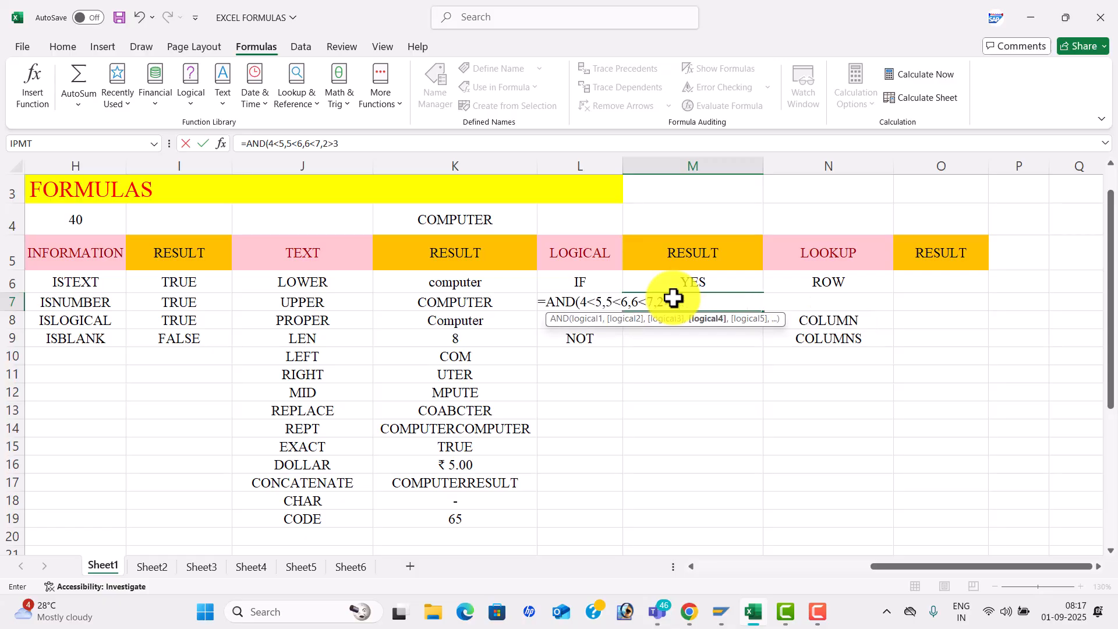
{"action": "type", "text": ")"}
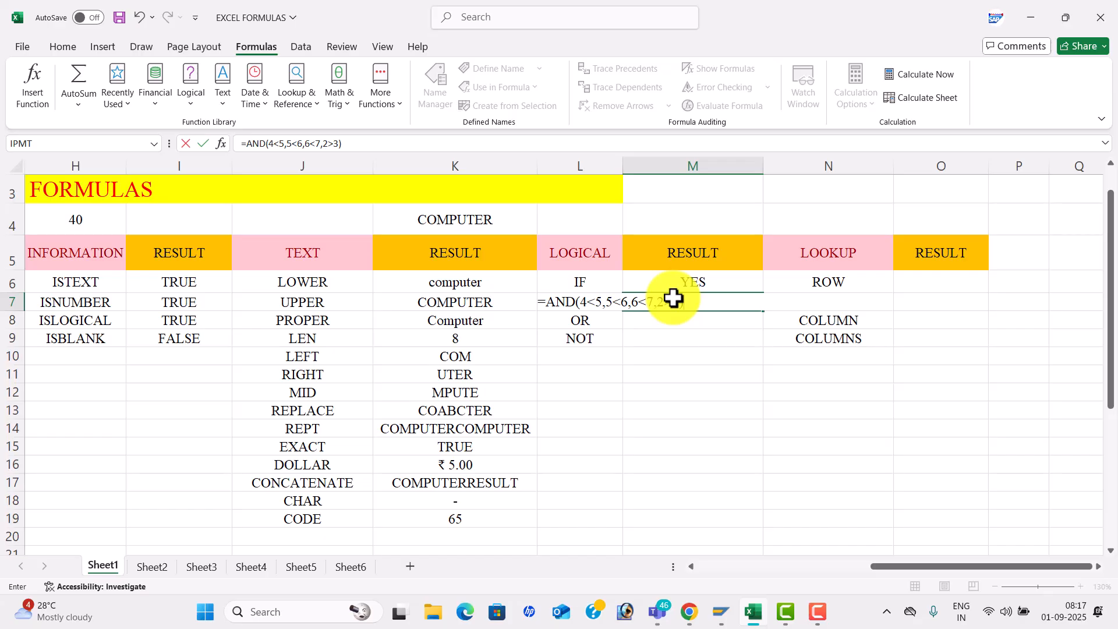
{"action": "key", "text": "Return"}
{"action": "left_click", "coordinate": [739, 299]}
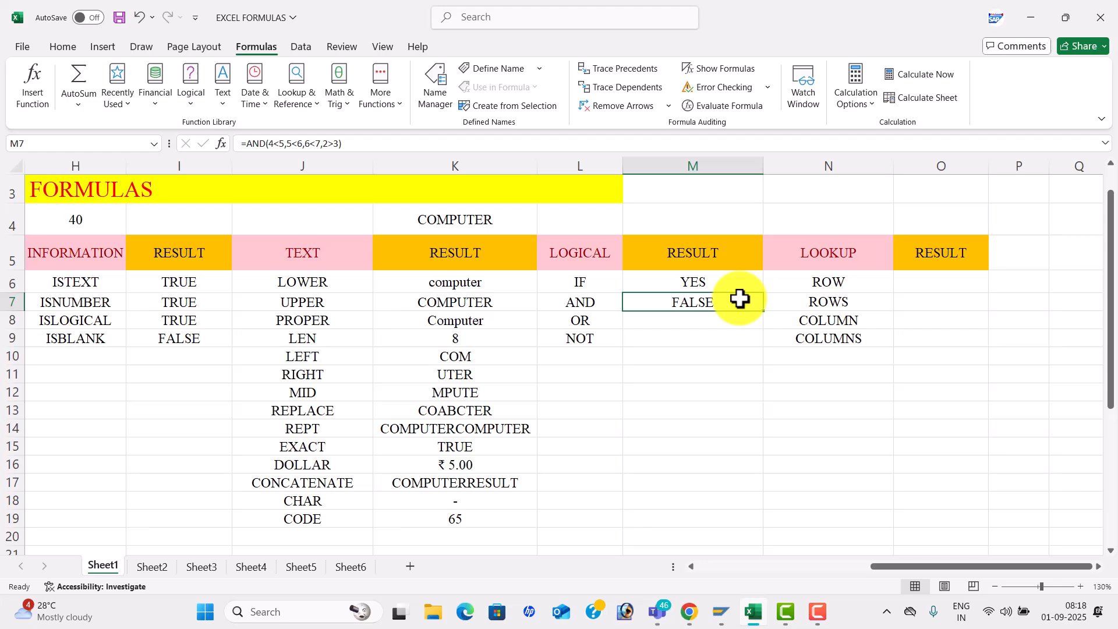
{"action": "key", "text": "Return"}
- Type =OR(2>3,3>4,4>5,2<3) in M8 and change its first three comparisons to less-than
{"action": "type", "text": "="}
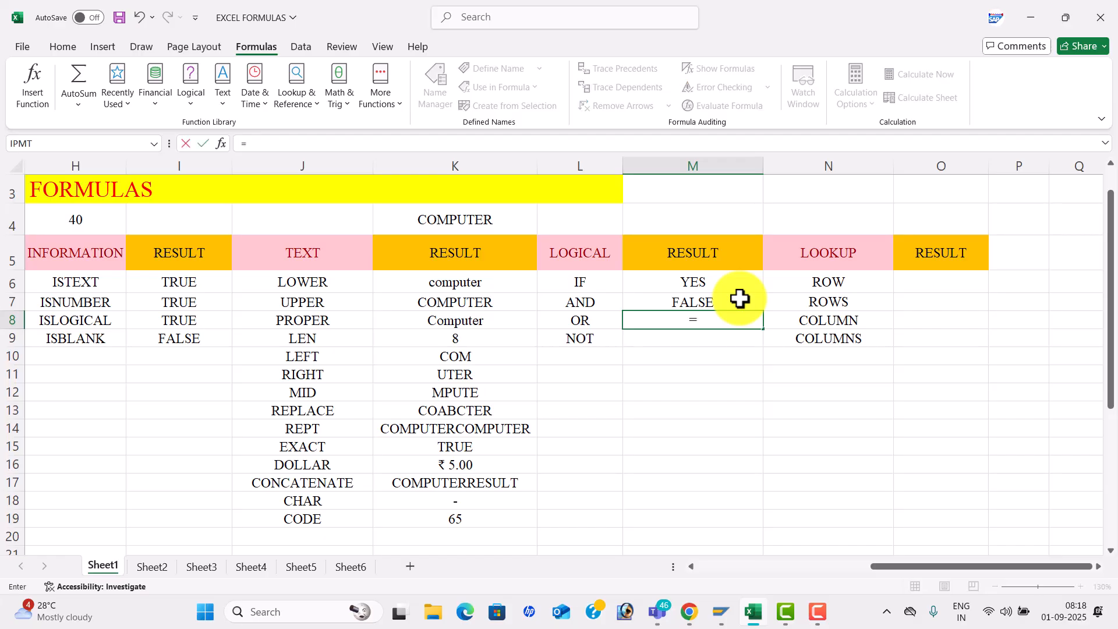
{"action": "type", "text": "OR("}
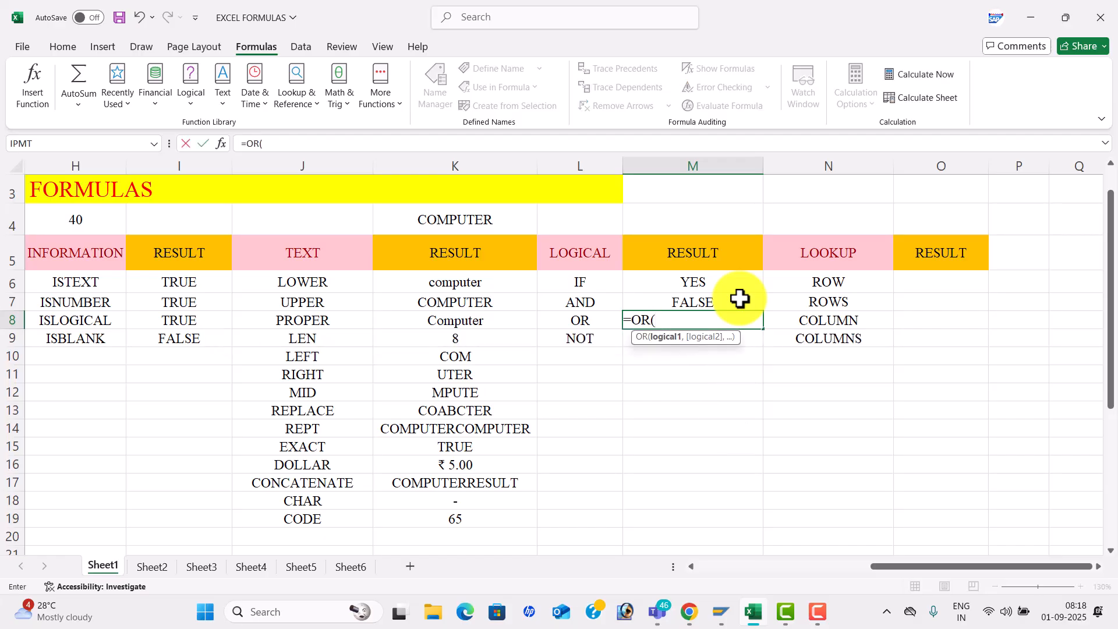
{"action": "type", "text": "2>3,"}
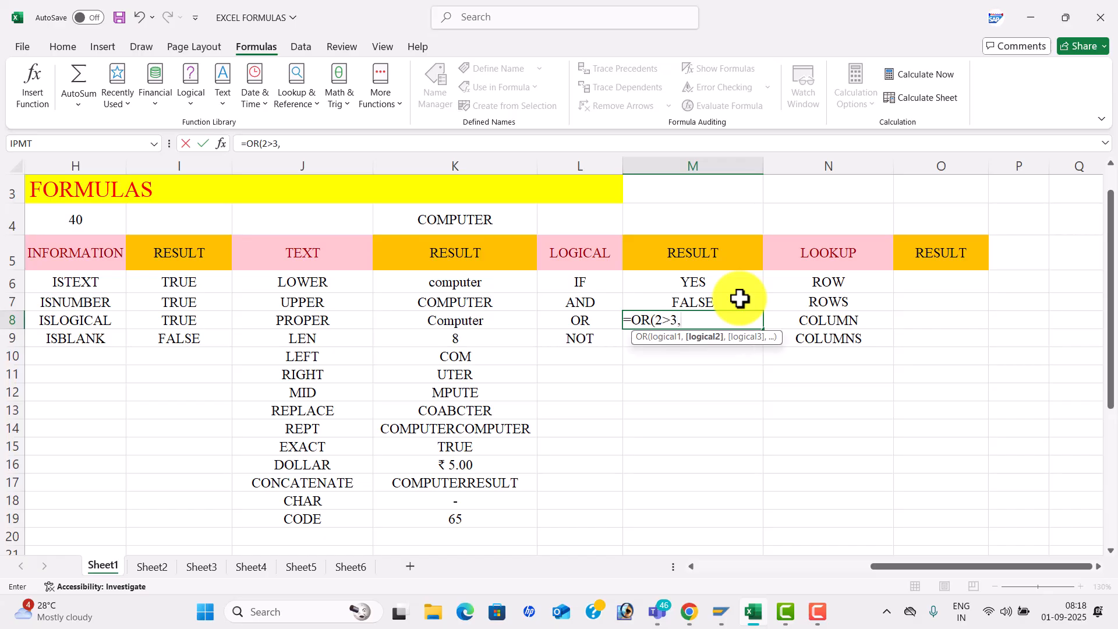
{"action": "type", "text": "3>4,4"}
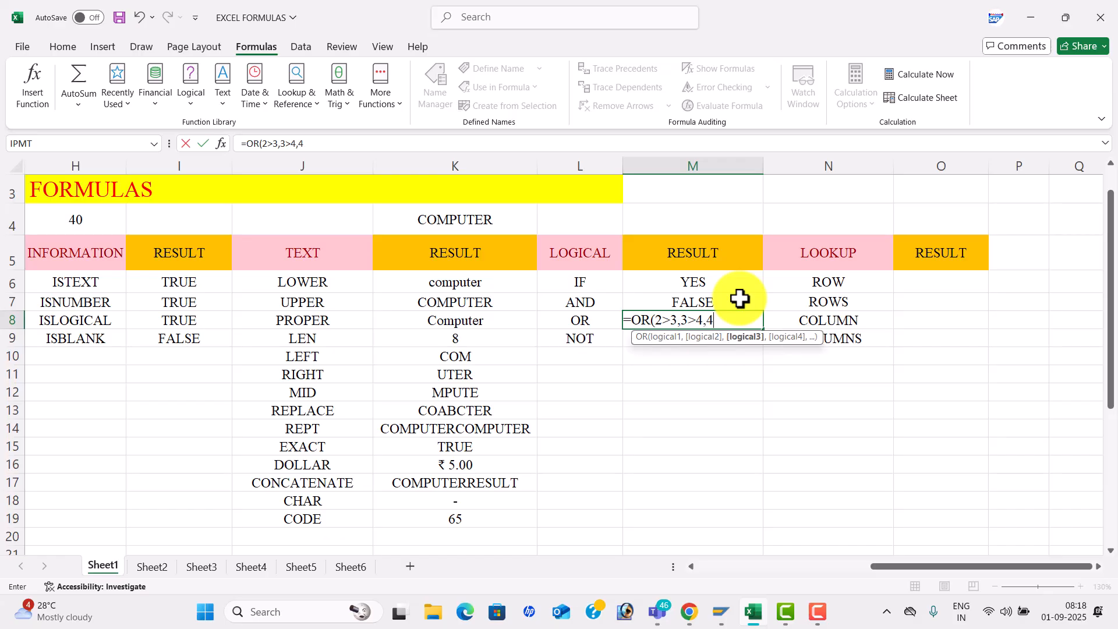
{"action": "type", "text": ">5,2"}
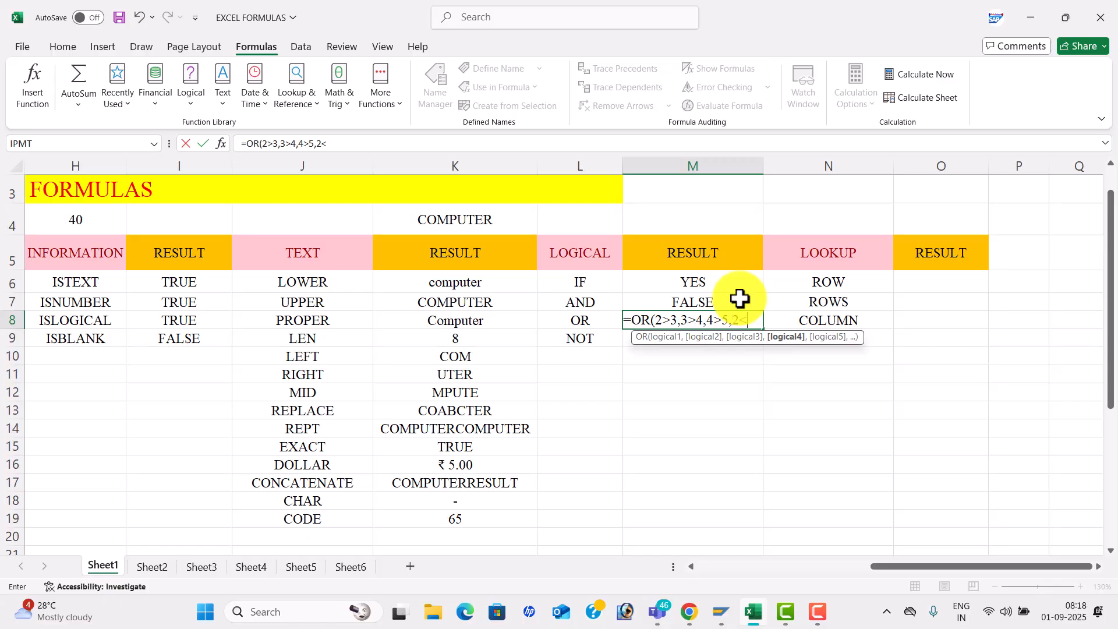
{"action": "type", "text": "<3)"}
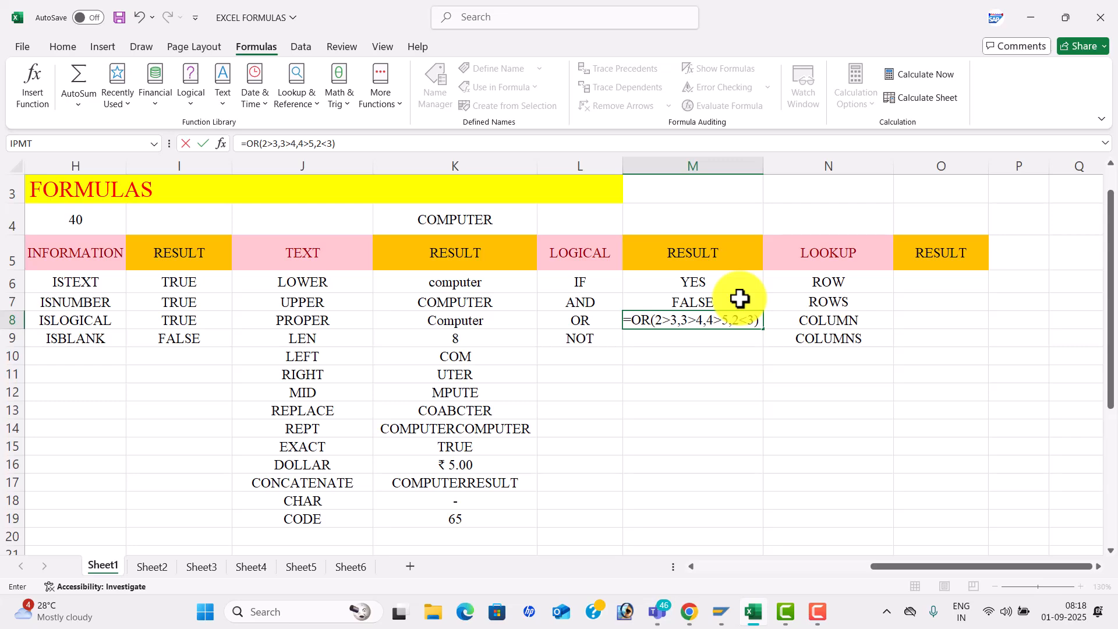
{"action": "left_click", "coordinate": [670, 322]}
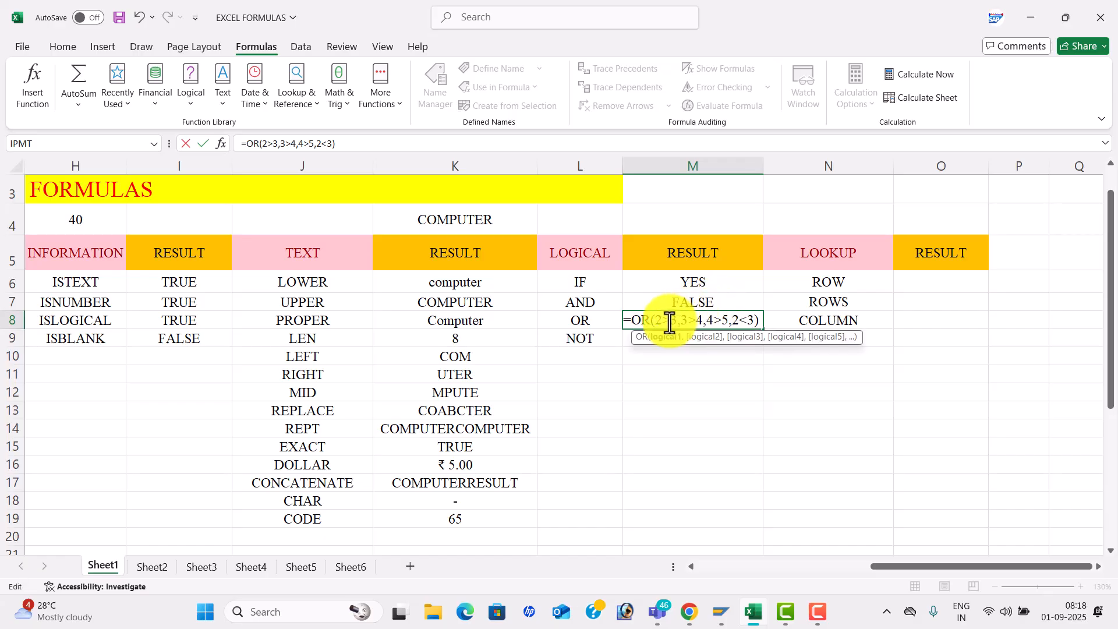
{"action": "key", "text": "BackSpace"}
{"action": "type", "text": "<"}
{"action": "key", "text": "Right"}
{"action": "key", "text": "Right"}
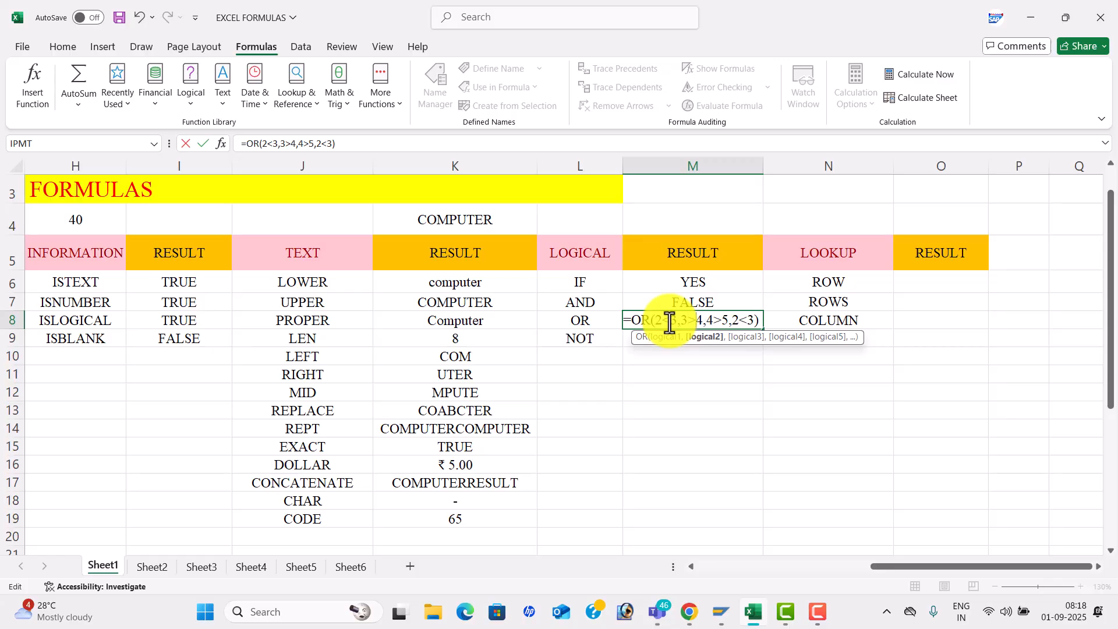
{"action": "key", "text": "BackSpace"}
{"action": "type", "text": "<"}
{"action": "key", "text": "Right"}
{"action": "key", "text": "Right"}
{"action": "key", "text": "BackSpace"}
{"action": "type", "text": "<"}
- Make the last comparison 2>3 and commit, so =OR(2<3,3<4,4<5,2>3) shows TRUE
{"action": "key", "text": "Right"}
{"action": "key", "text": "Right"}
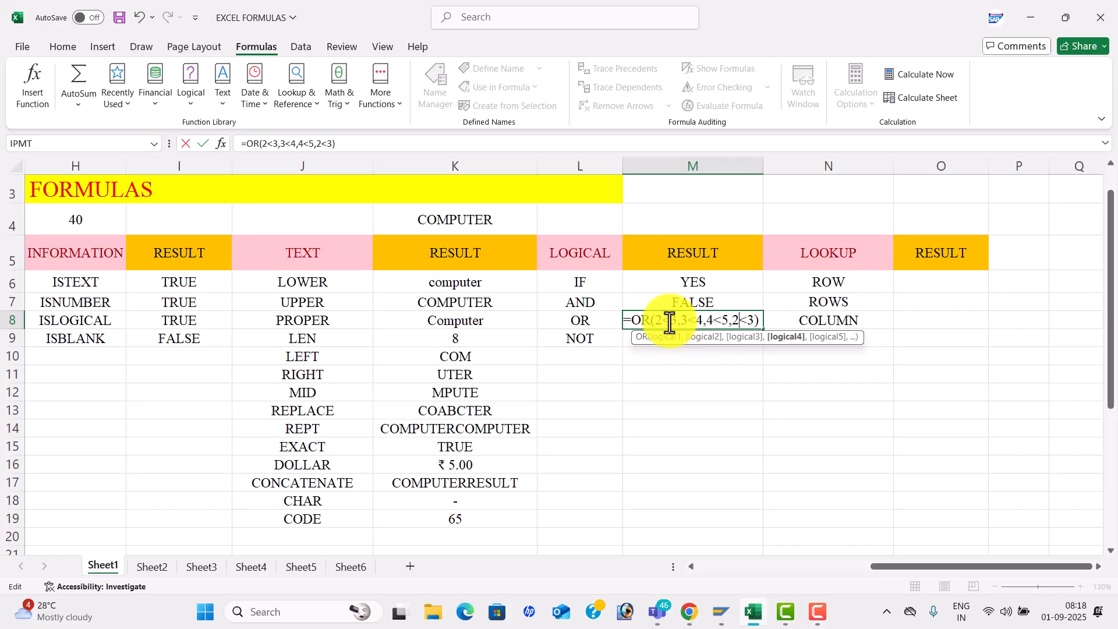
{"action": "key", "text": "Right"}
{"action": "key", "text": "Right"}
{"action": "key", "text": "BackSpace"}
{"action": "type", "text": ">"}
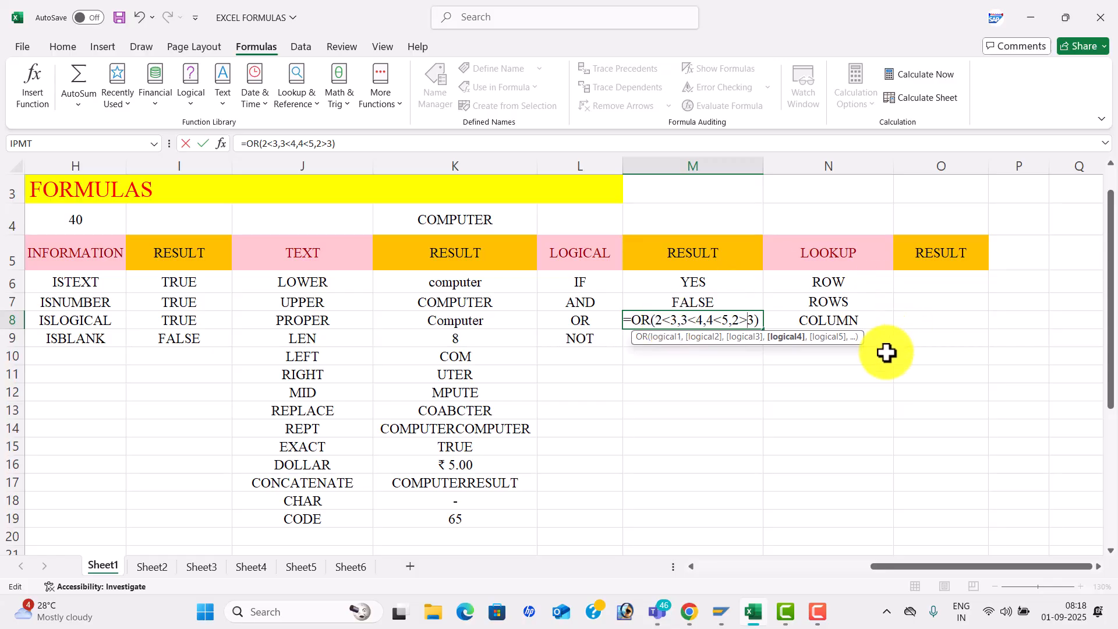
{"action": "key", "text": "Return"}
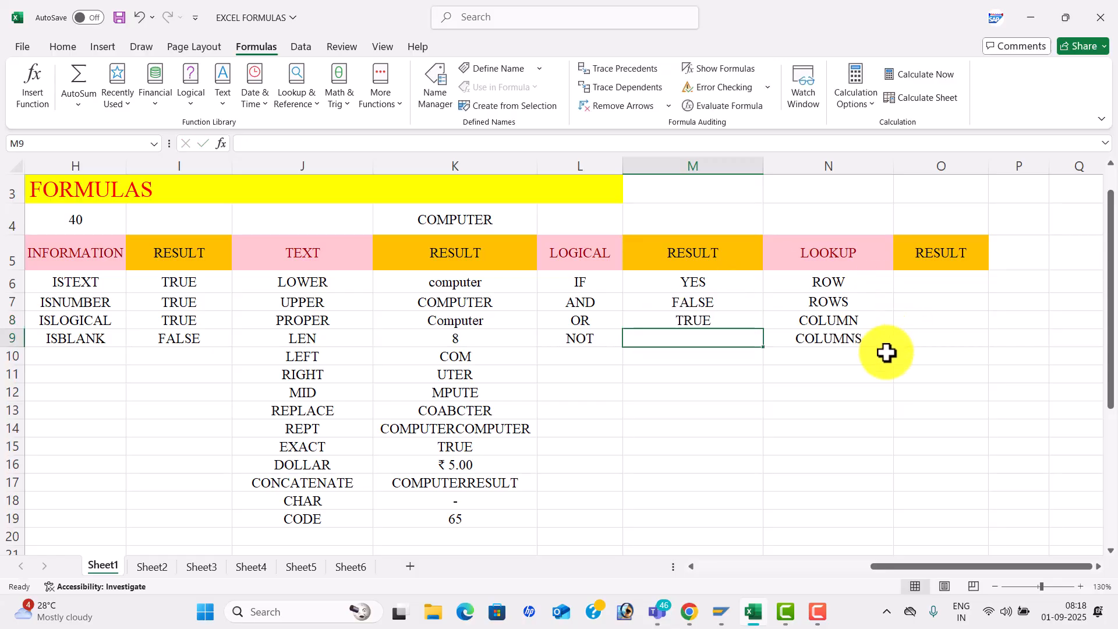
{"action": "left_click", "coordinate": [731, 320]}
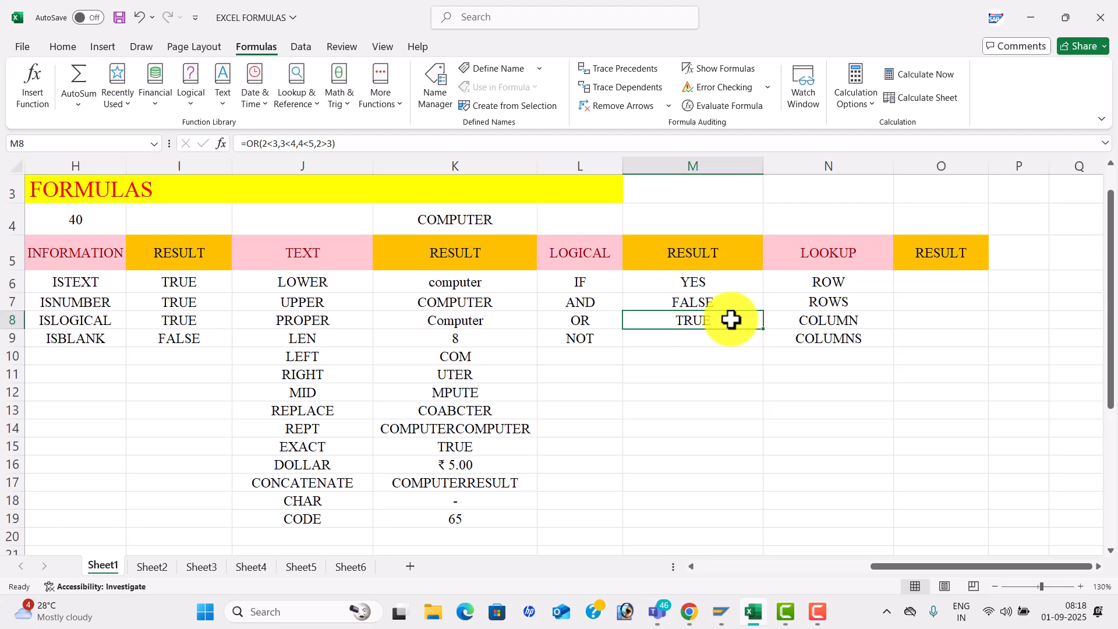
- Enter =NOT(4<5) in M9 so it shows FALSE, then save the workbook
{"action": "key", "text": "Down"}
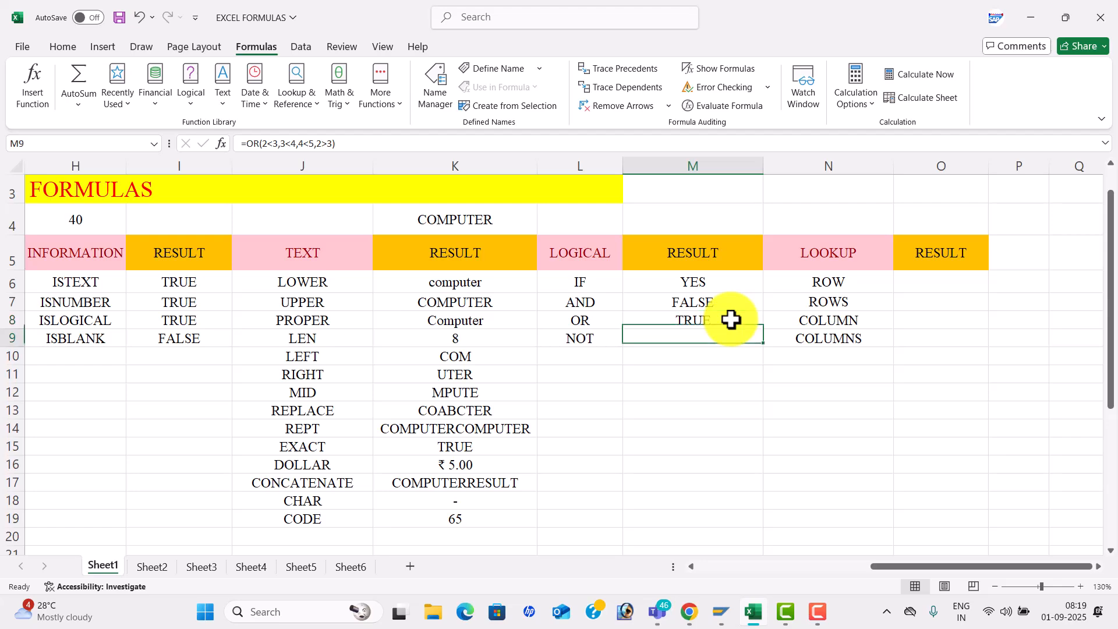
{"action": "type", "text": "="}
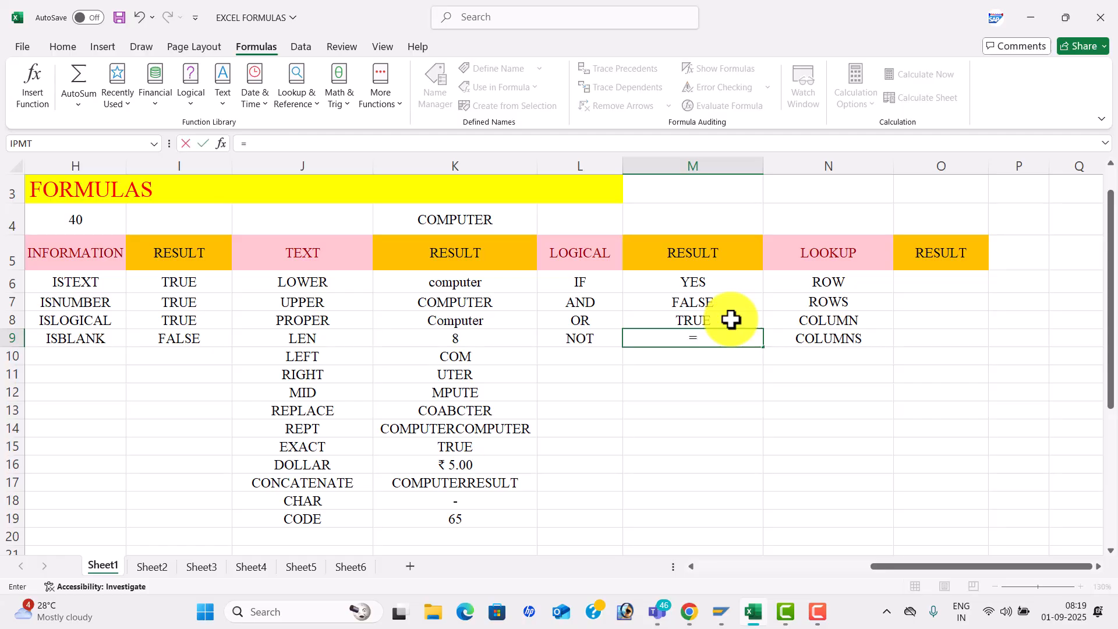
{"action": "type", "text": "NOT("}
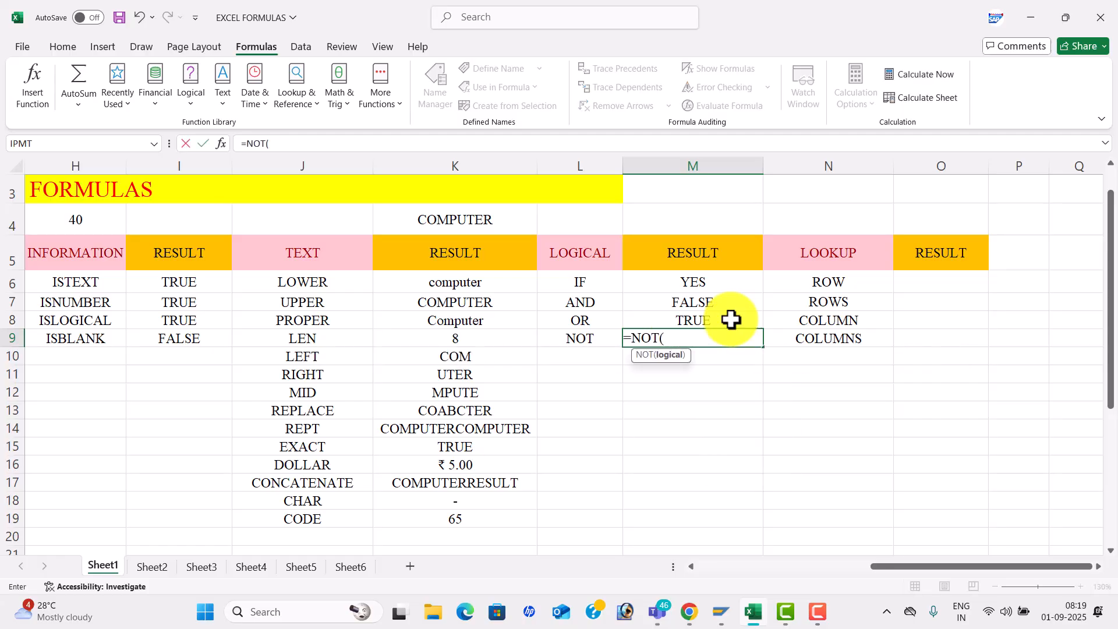
{"action": "type", "text": "4<5)"}
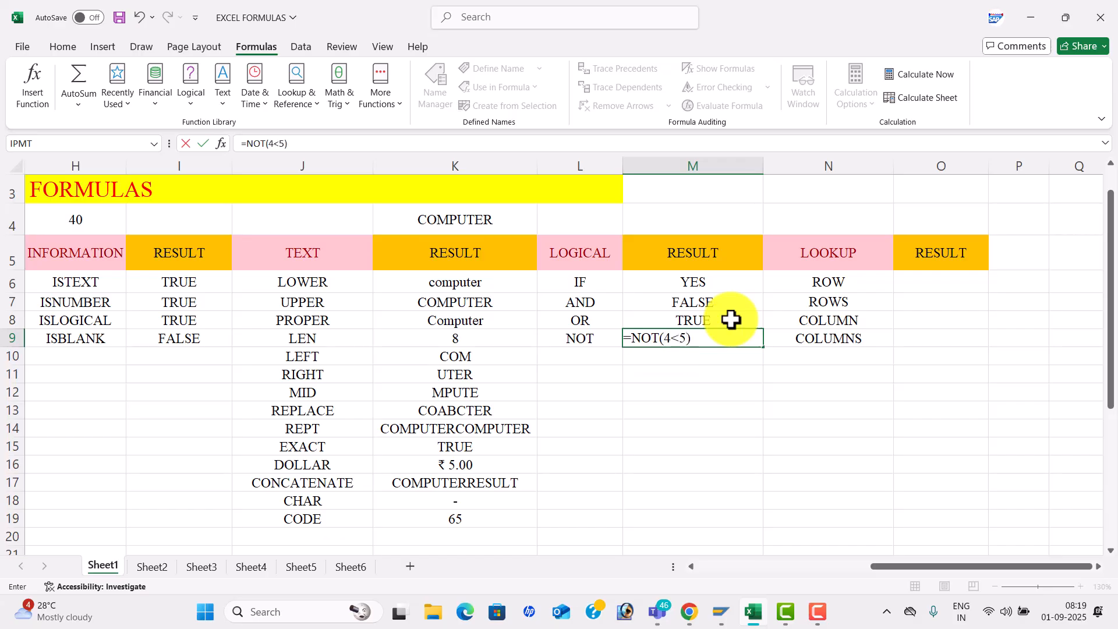
{"action": "key", "text": "Return"}
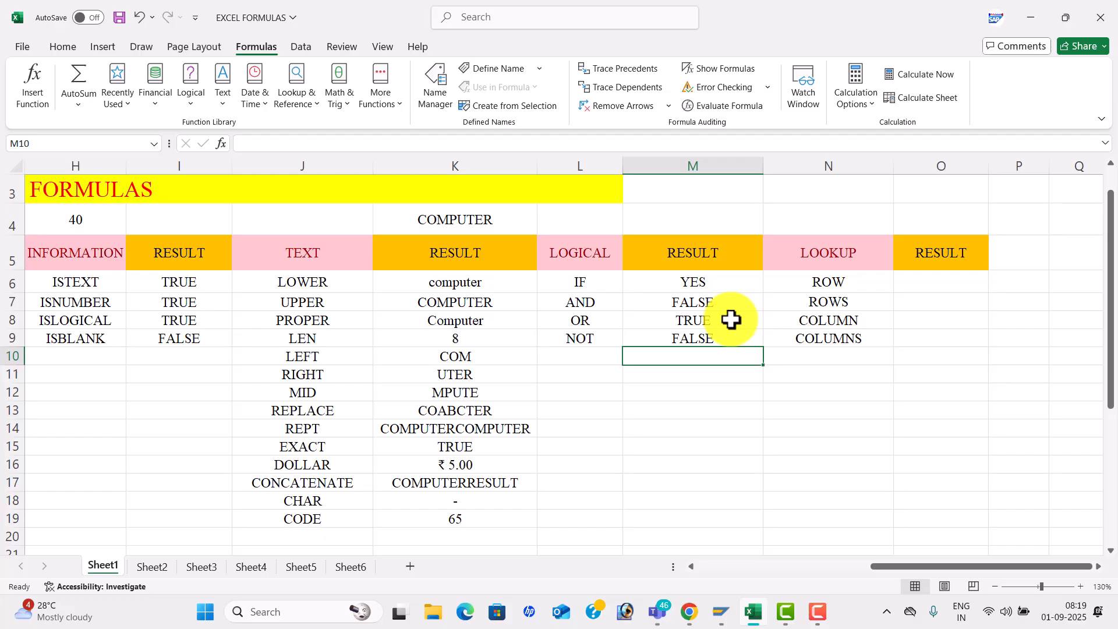
{"action": "left_click", "coordinate": [865, 292]}
{"action": "key", "text": "ctrl+s"}
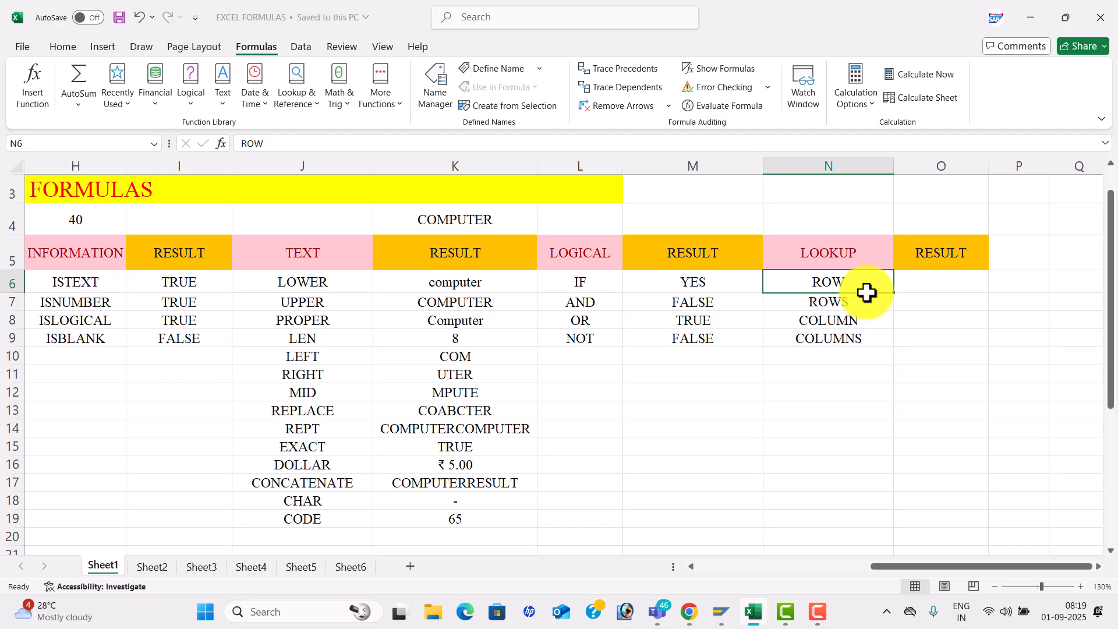
- Enter =ROW() in O6 and =ROWS(M3:O3) in O7, giving 6 and 1
{"action": "left_click", "coordinate": [932, 281]}
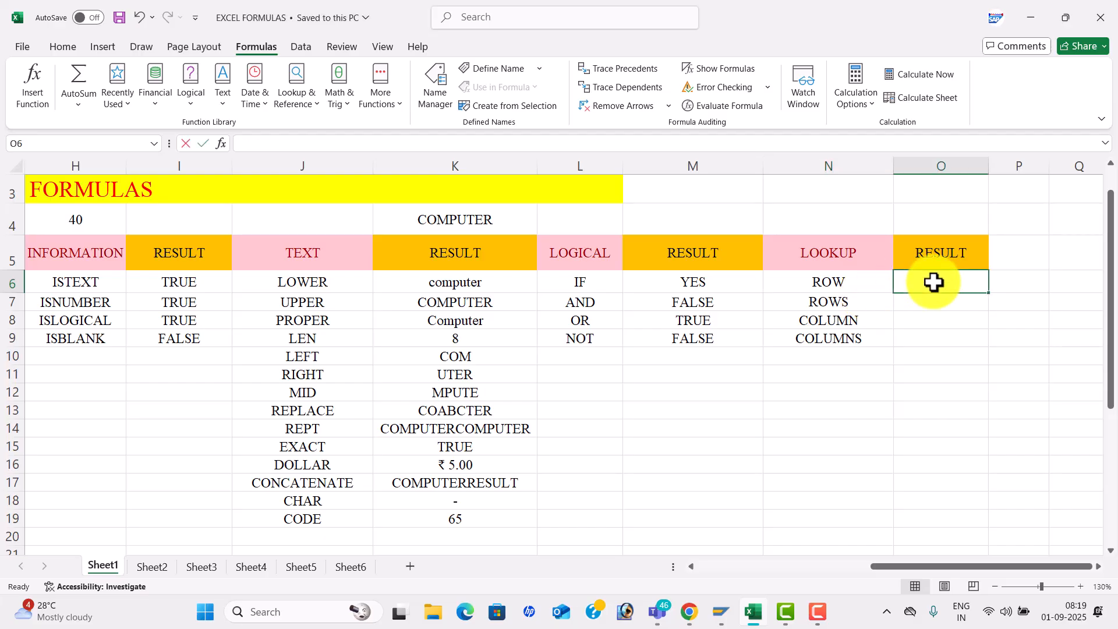
{"action": "type", "text": "=ROW("}
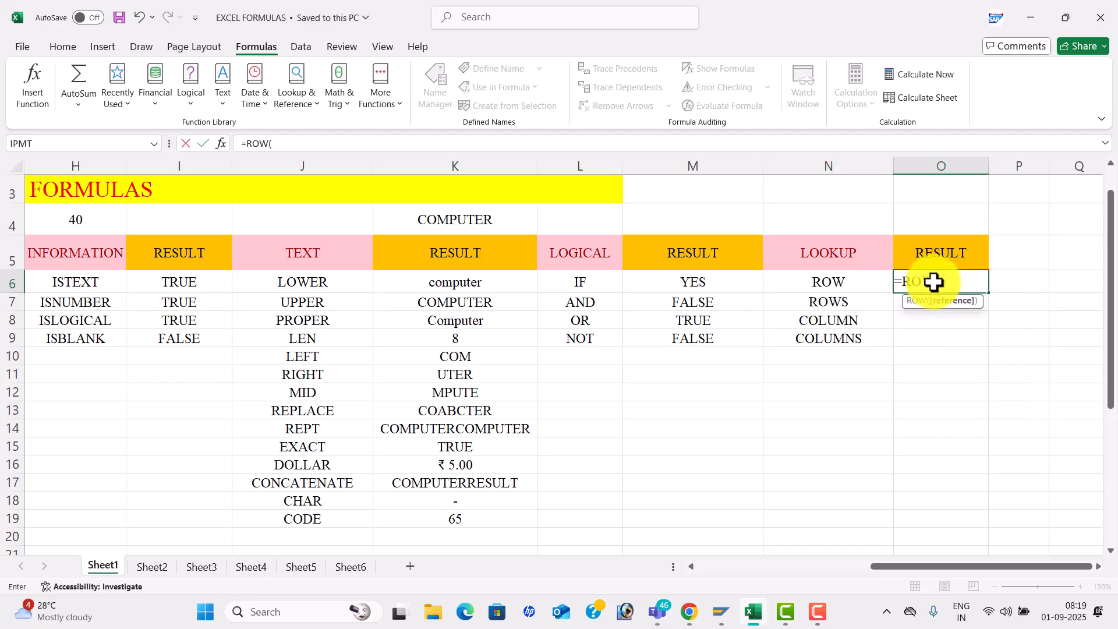
{"action": "type", "text": ")"}
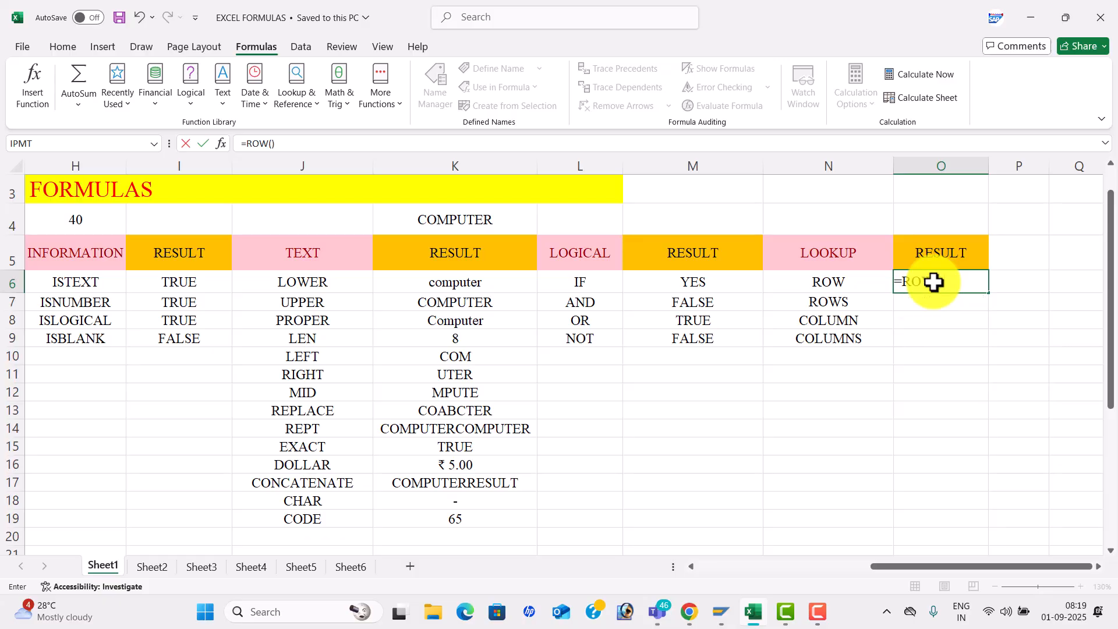
{"action": "key", "text": "Return"}
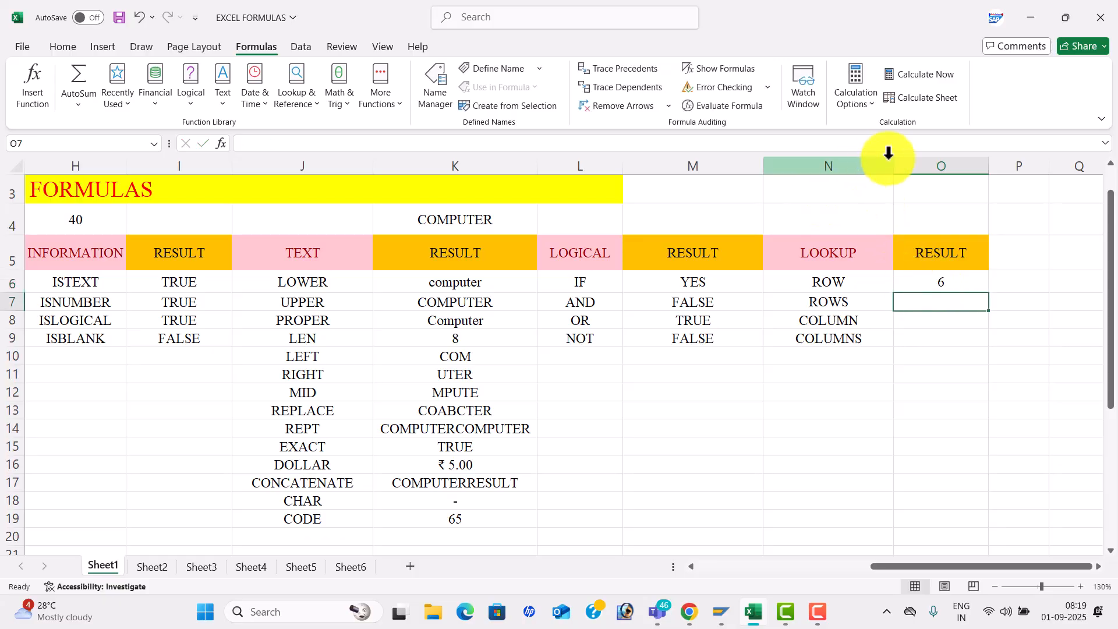
{"action": "type", "text": "="}
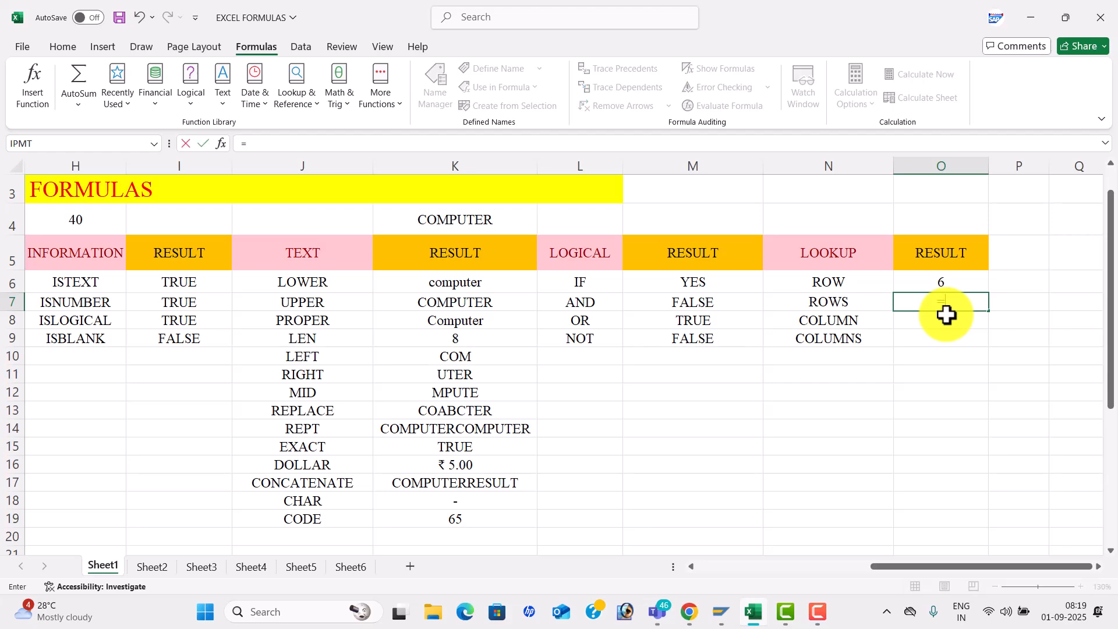
{"action": "type", "text": "ROWS"}
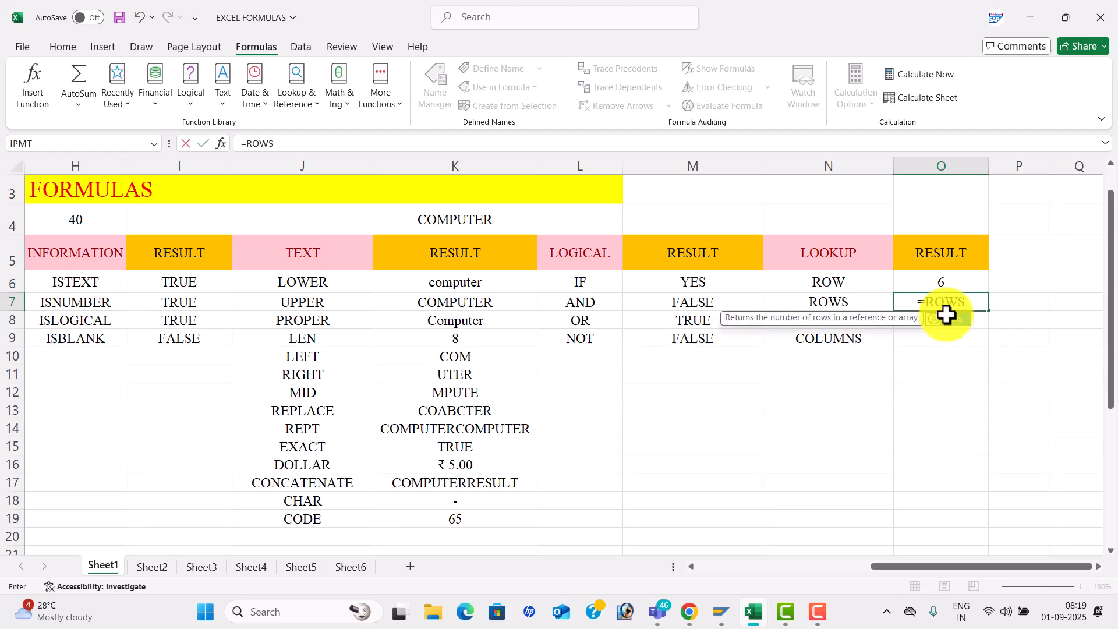
{"action": "type", "text": "("}
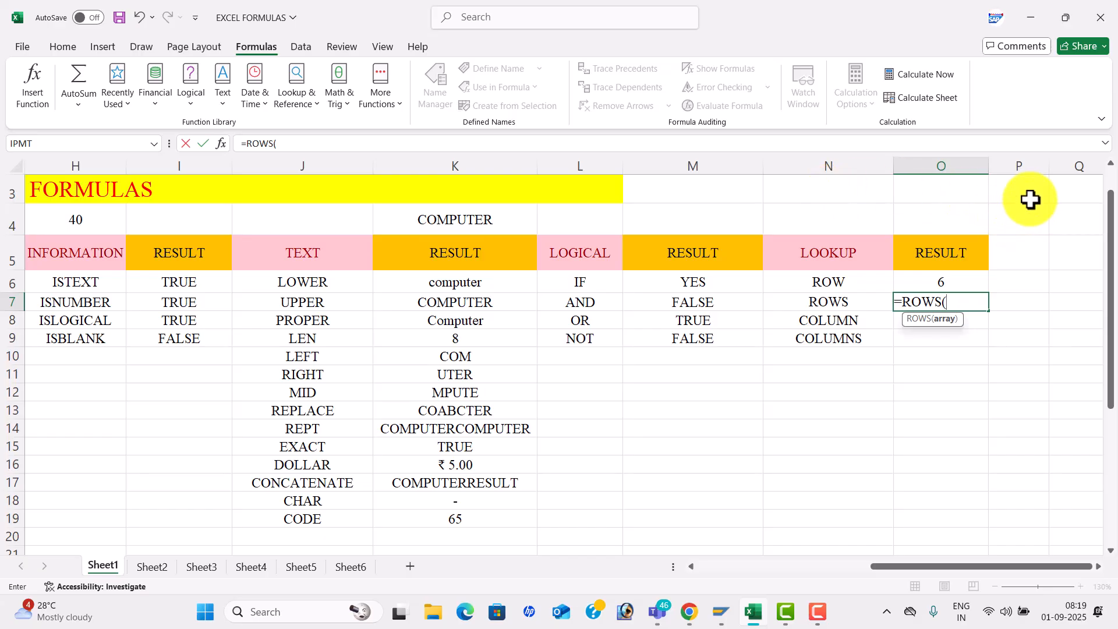
{"action": "left_click_drag", "start_coordinate": [1030, 192], "coordinate": [1037, 251]}
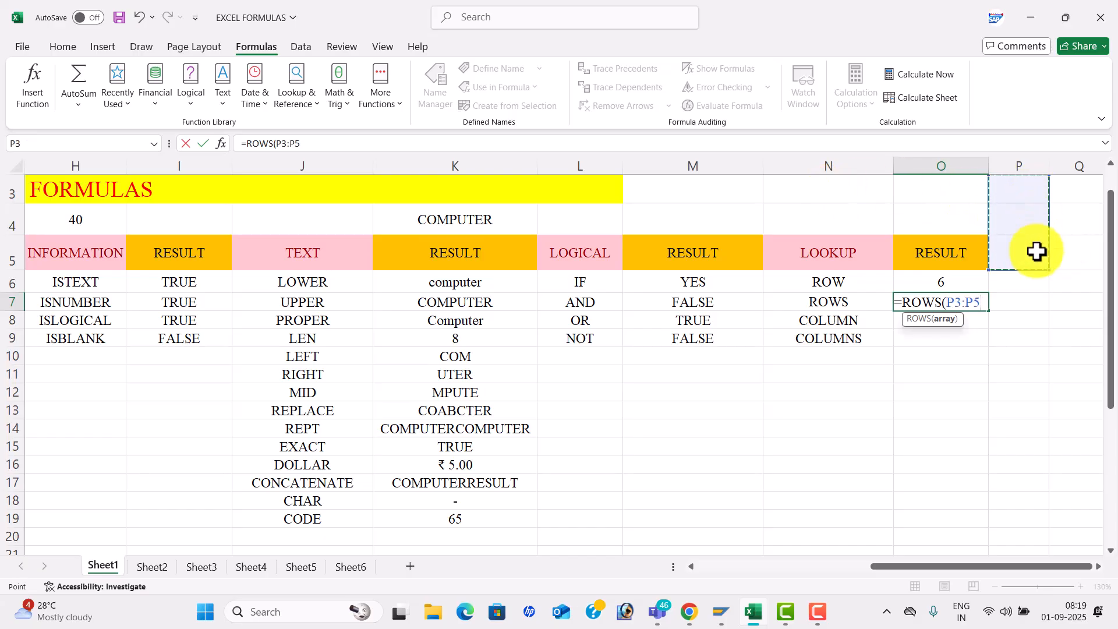
{"action": "type", "text": ")"}
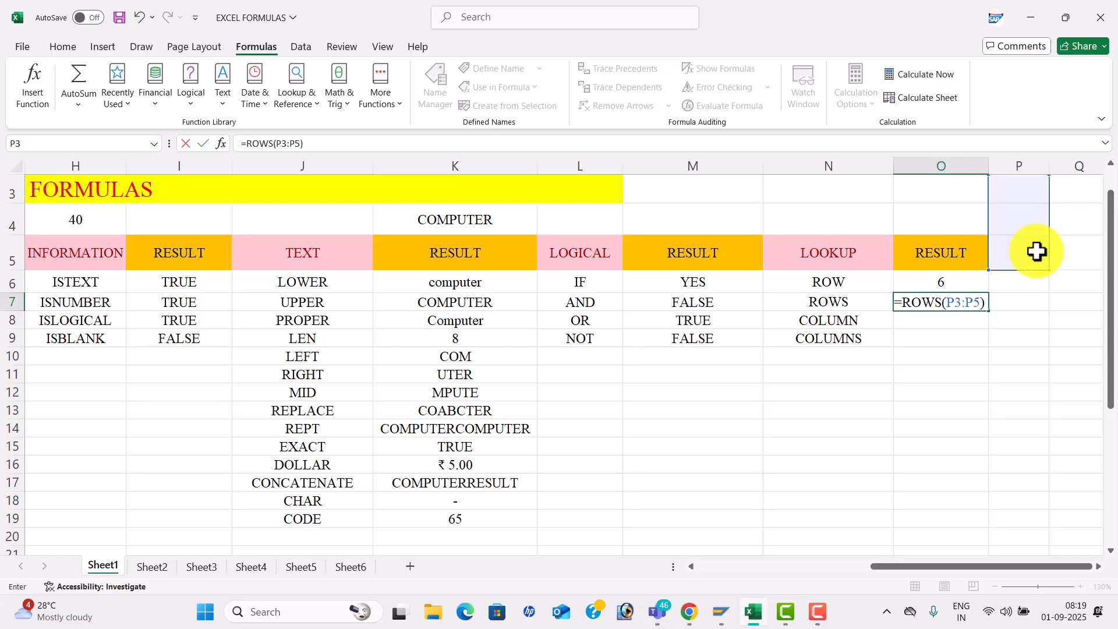
{"action": "key", "text": "BackSpace"}
{"action": "key", "text": "BackSpace"}
{"action": "key", "text": "BackSpace"}
{"action": "key", "text": "BackSpace"}
{"action": "key", "text": "BackSpace"}
{"action": "key", "text": "BackSpace"}
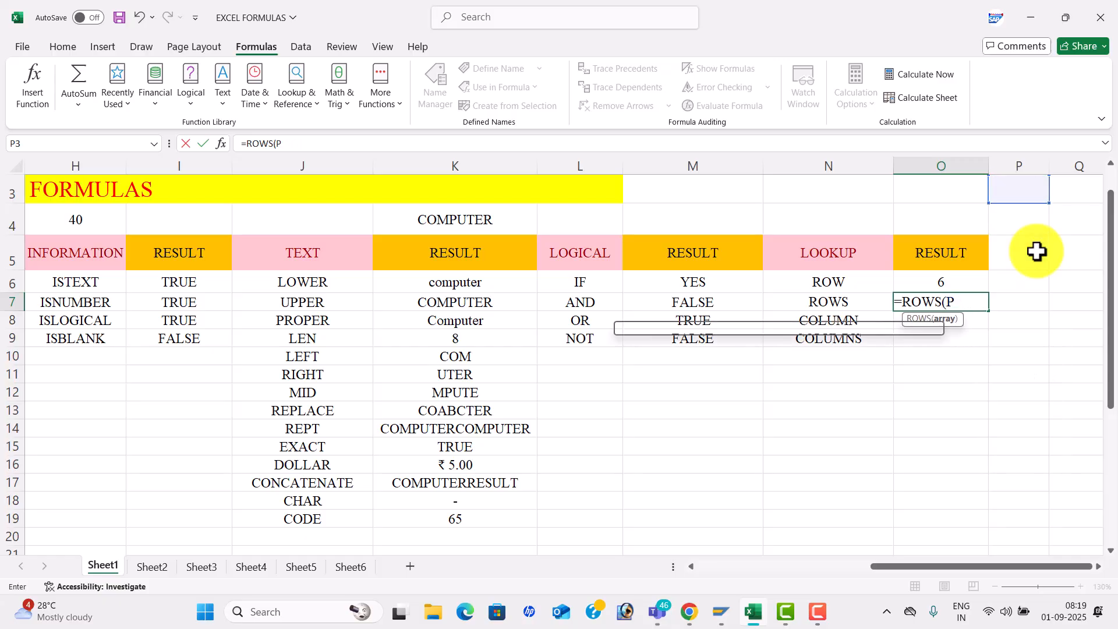
{"action": "left_click_drag", "start_coordinate": [732, 192], "coordinate": [899, 190]}
{"action": "type", "text": ")"}
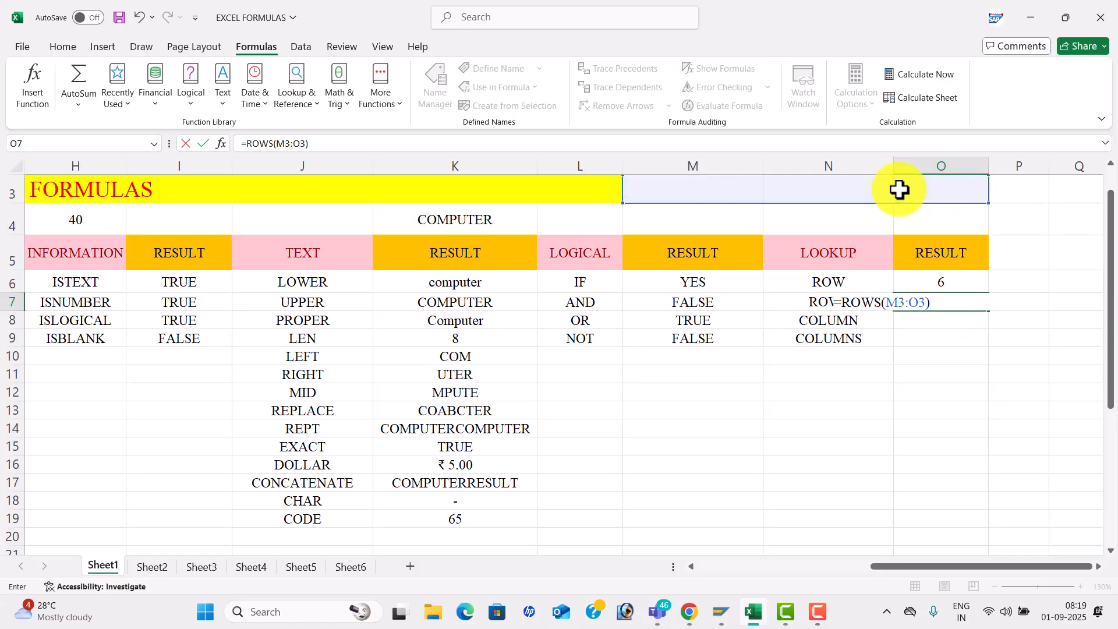
{"action": "key", "text": "Return"}
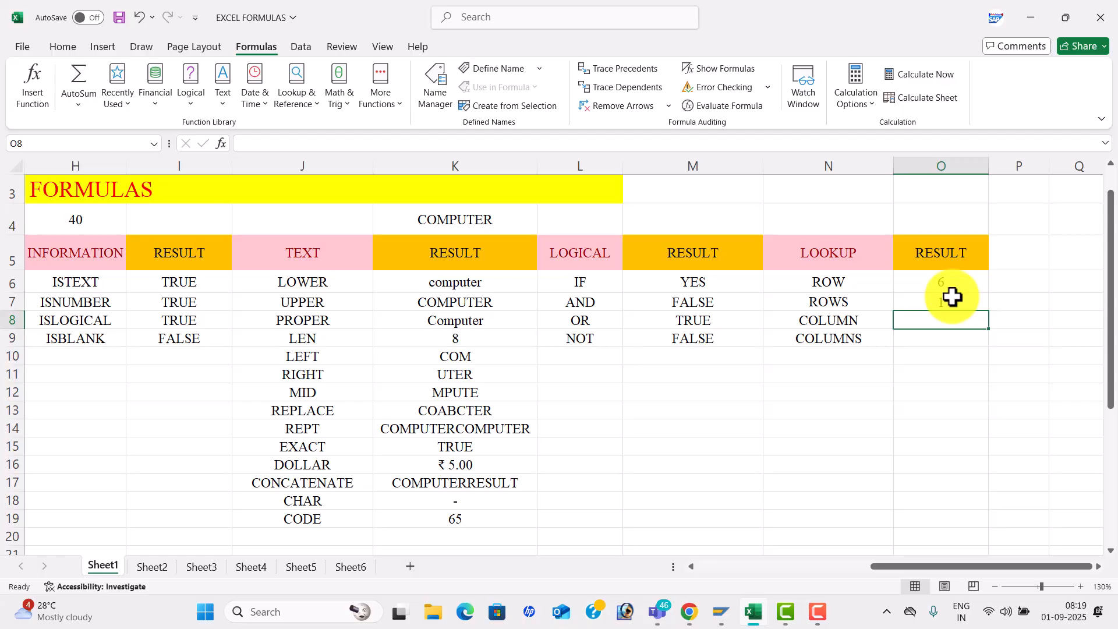
- Enter =COLUMN() in O8 and =COLUMNS(Q3:Q5) in O9, giving 15 and 1
{"action": "type", "text": "=C"}
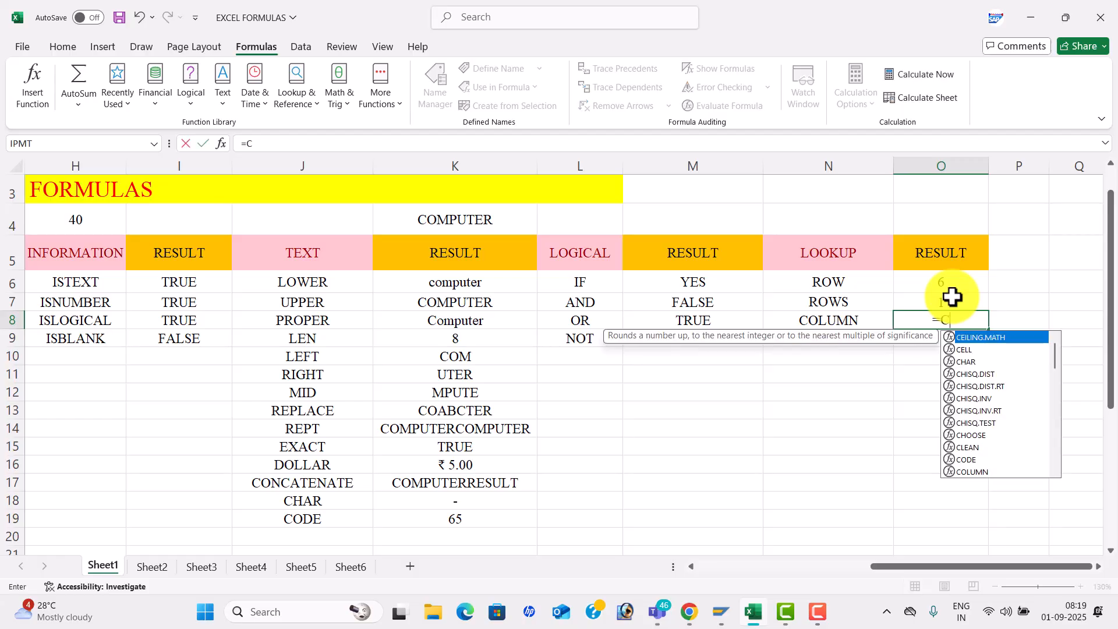
{"action": "type", "text": "OLUMN"}
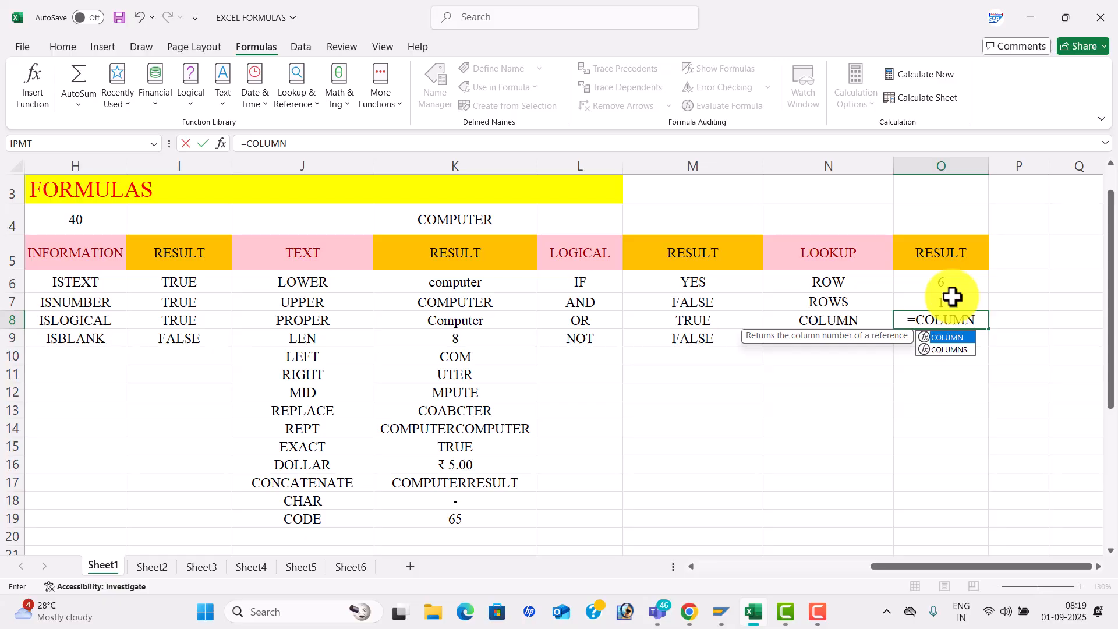
{"action": "key", "text": "Escape"}
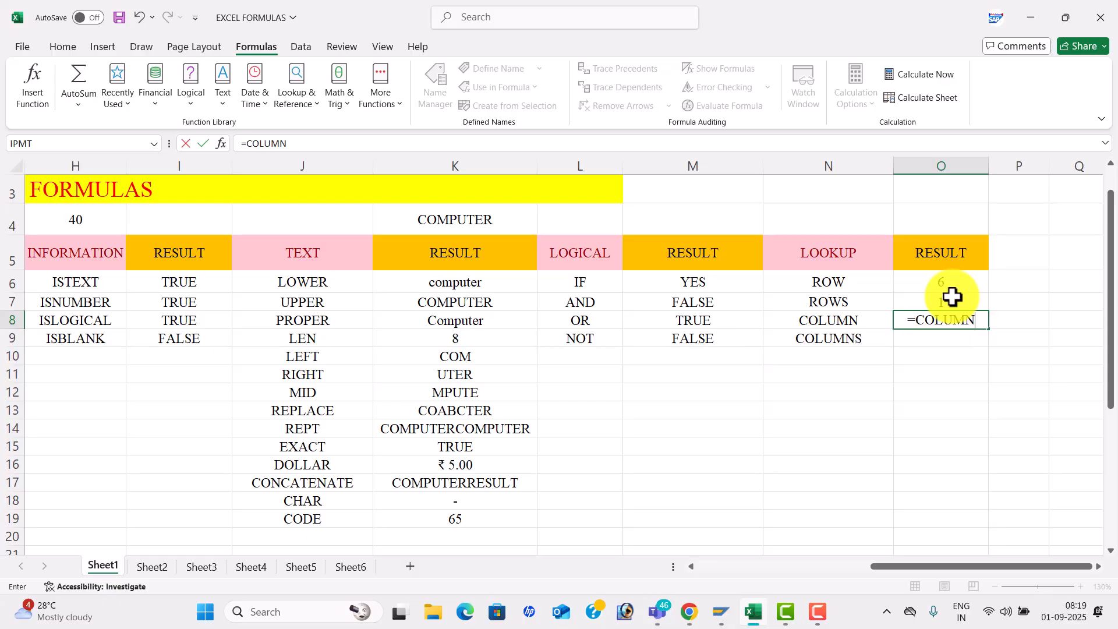
{"action": "type", "text": "()"}
{"action": "key", "text": "Return"}
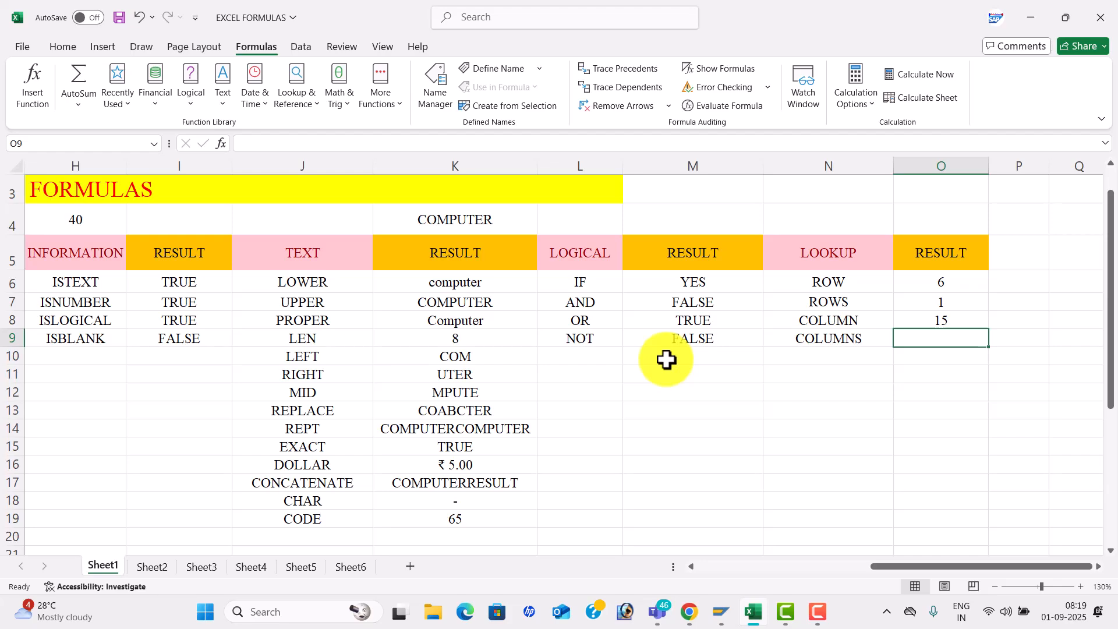
{"action": "type", "text": "="}
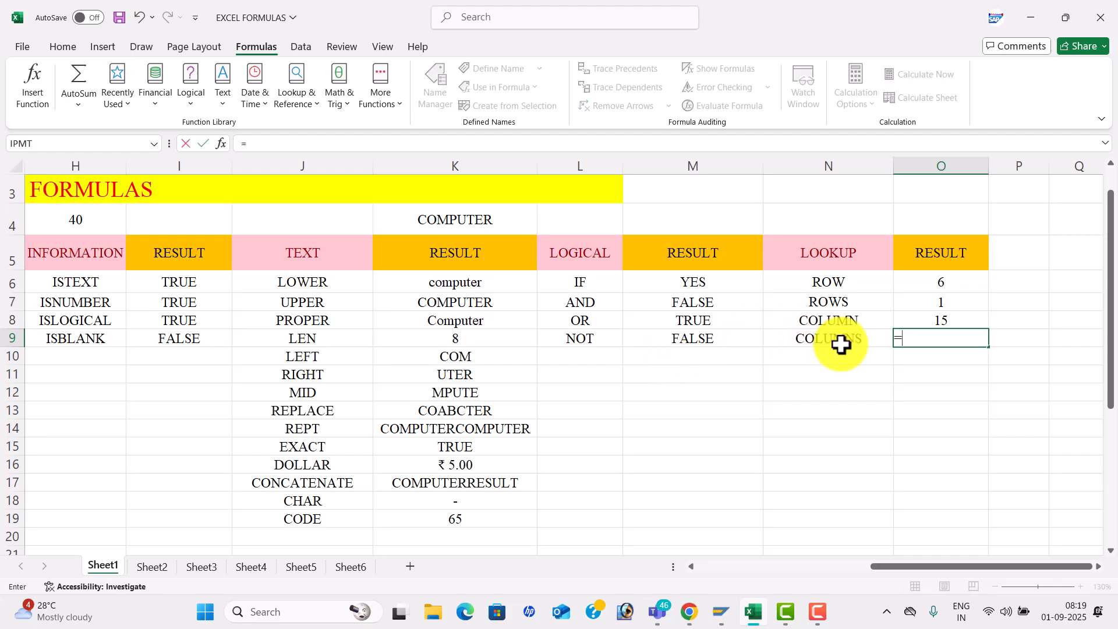
{"action": "type", "text": "col"}
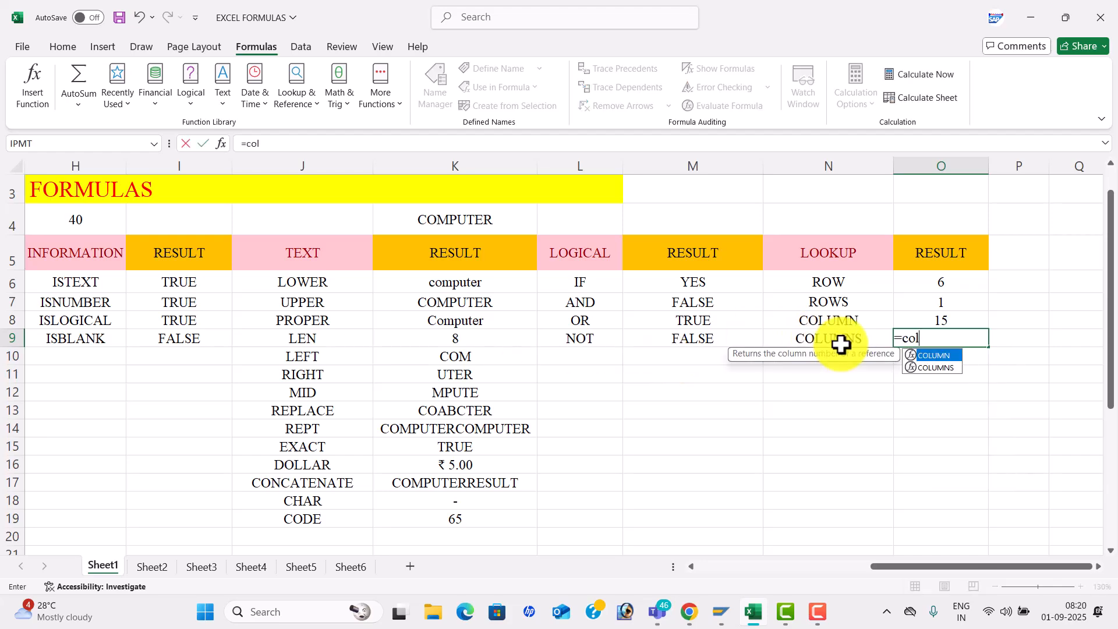
{"action": "type", "text": "umns"}
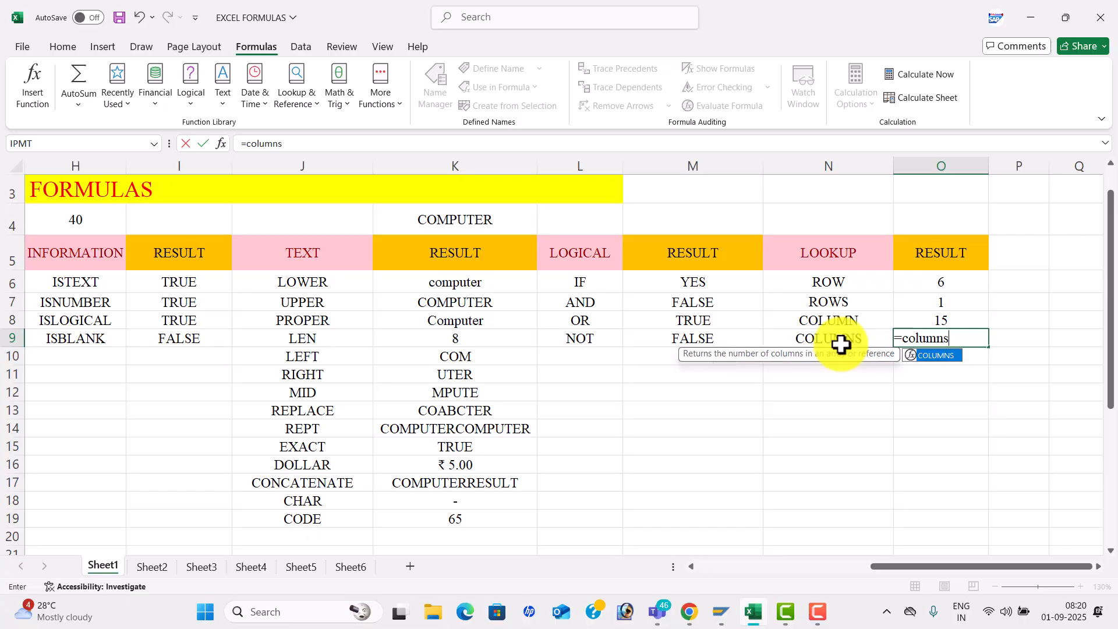
{"action": "key", "text": "Tab"}
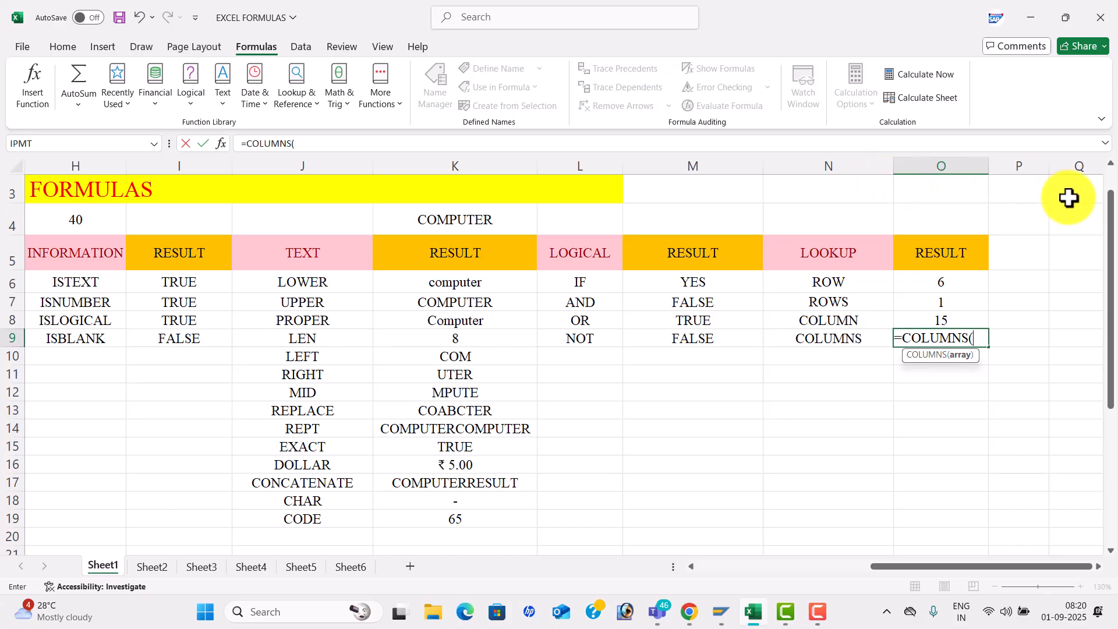
{"action": "left_click_drag", "start_coordinate": [1069, 194], "coordinate": [1074, 252]}
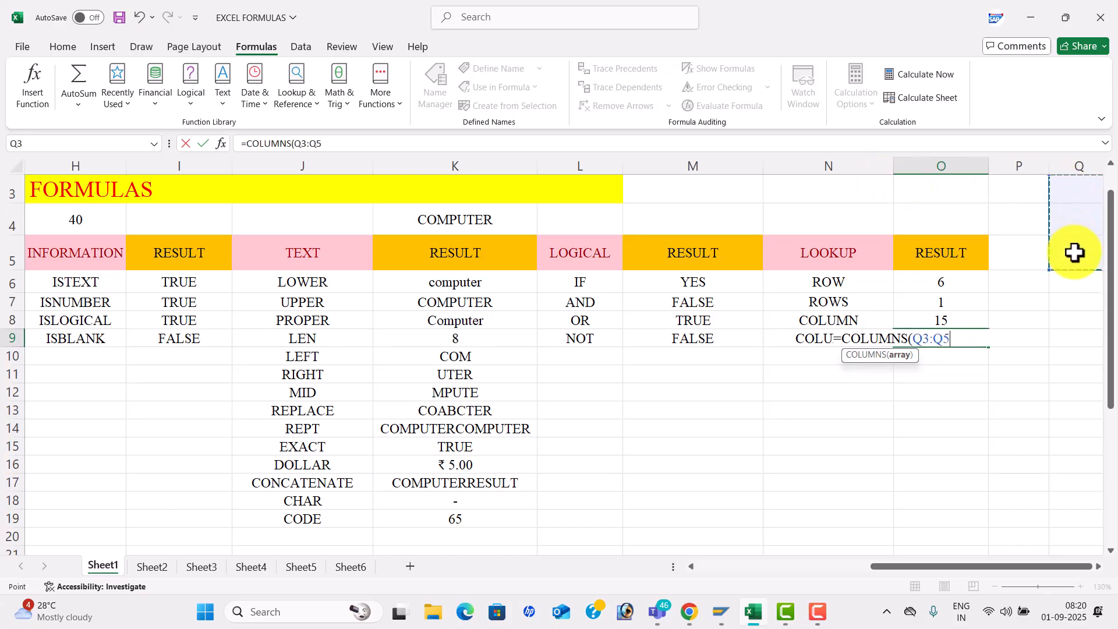
{"action": "type", "text": ")"}
{"action": "key", "text": "Return"}
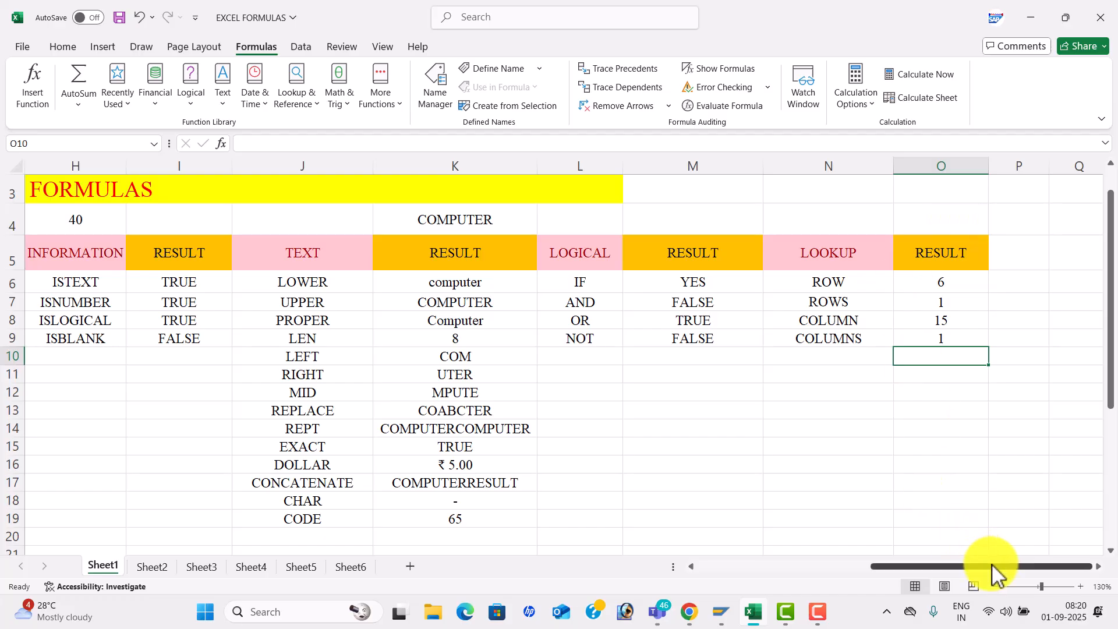
- Scroll back to column A and row 1 to show the mathematical, statistical and date tables
{"action": "left_click", "coordinate": [731, 407]}
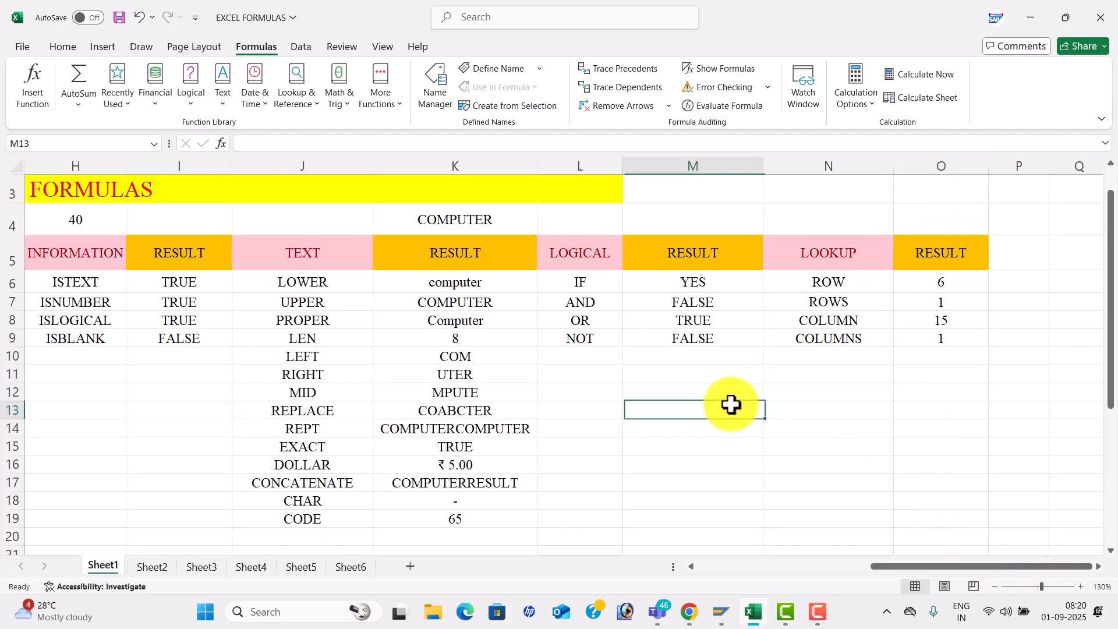
{"action": "left_click_drag", "start_coordinate": [951, 568], "coordinate": [744, 552]}
{"action": "left_click", "coordinate": [643, 414]}
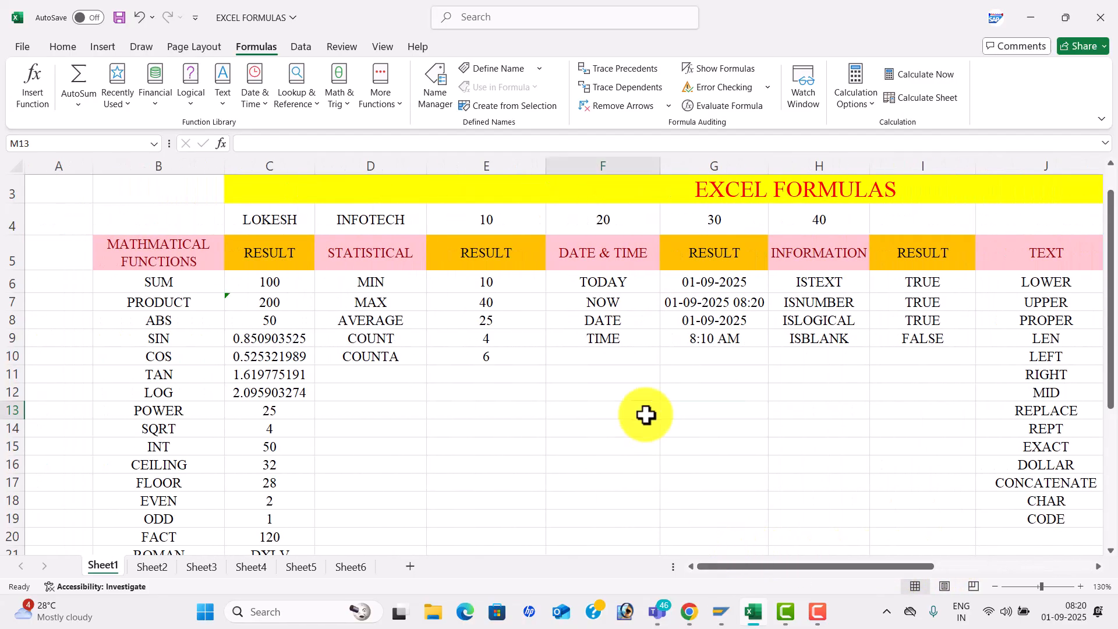
{"action": "left_click_drag", "start_coordinate": [1113, 227], "coordinate": [1109, 166]}
{"action": "left_click", "coordinate": [613, 455]}
{"action": "left_click", "coordinate": [789, 431]}
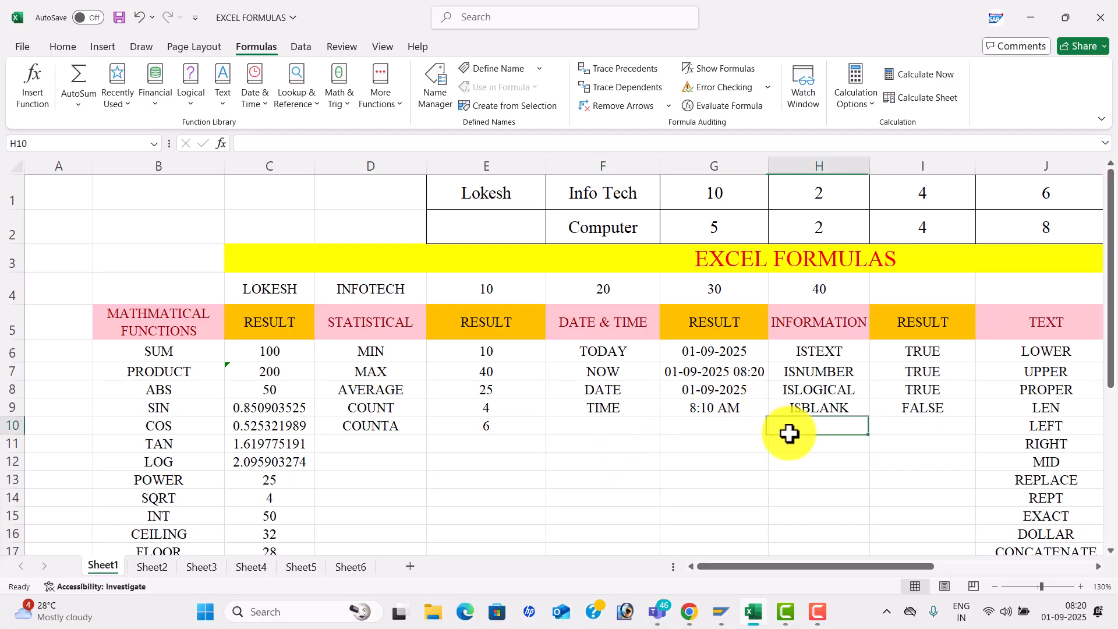
{"action": "left_click", "coordinate": [603, 386]}
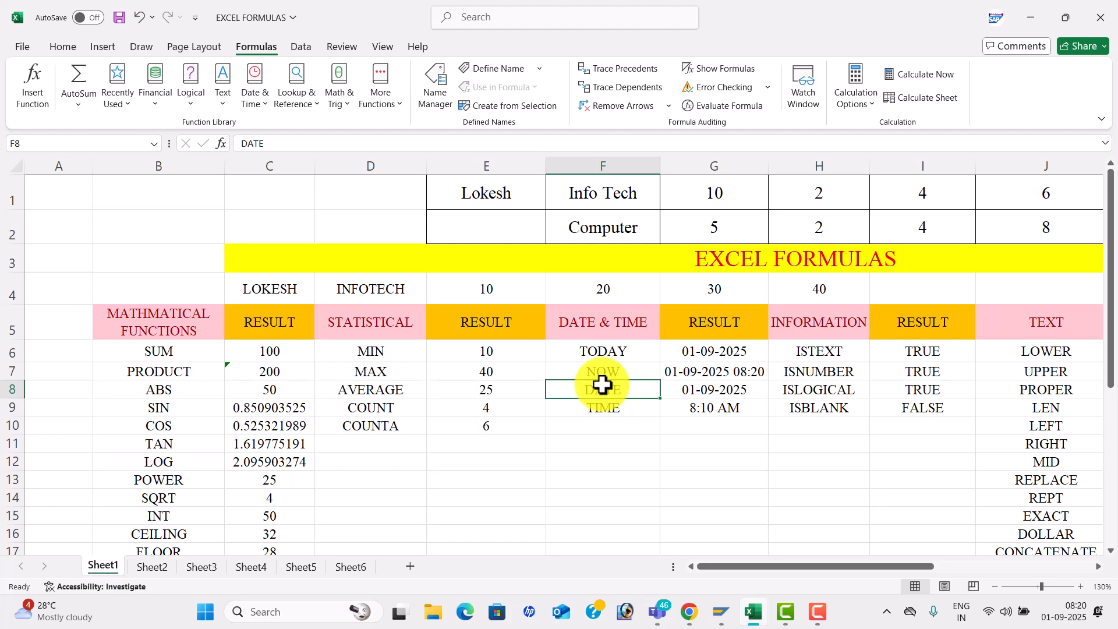
- Open the New Volume (D:) drive in File Explorer, then switch back to Excel
{"action": "left_click", "coordinate": [435, 616]}
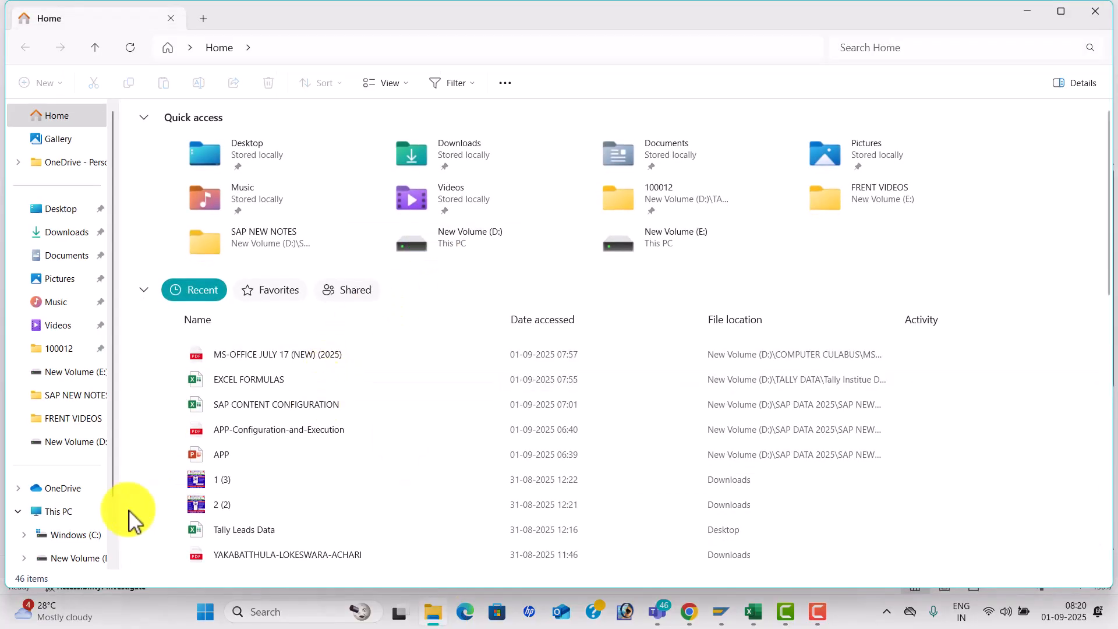
{"action": "left_click", "coordinate": [91, 560]}
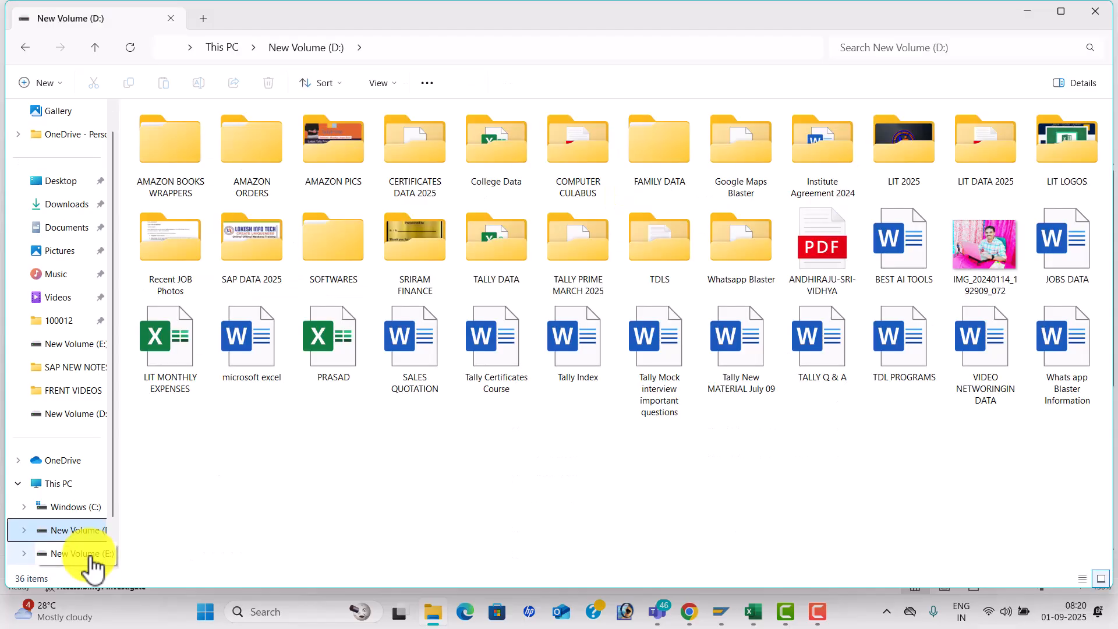
{"action": "key", "text": "alt+Tab"}
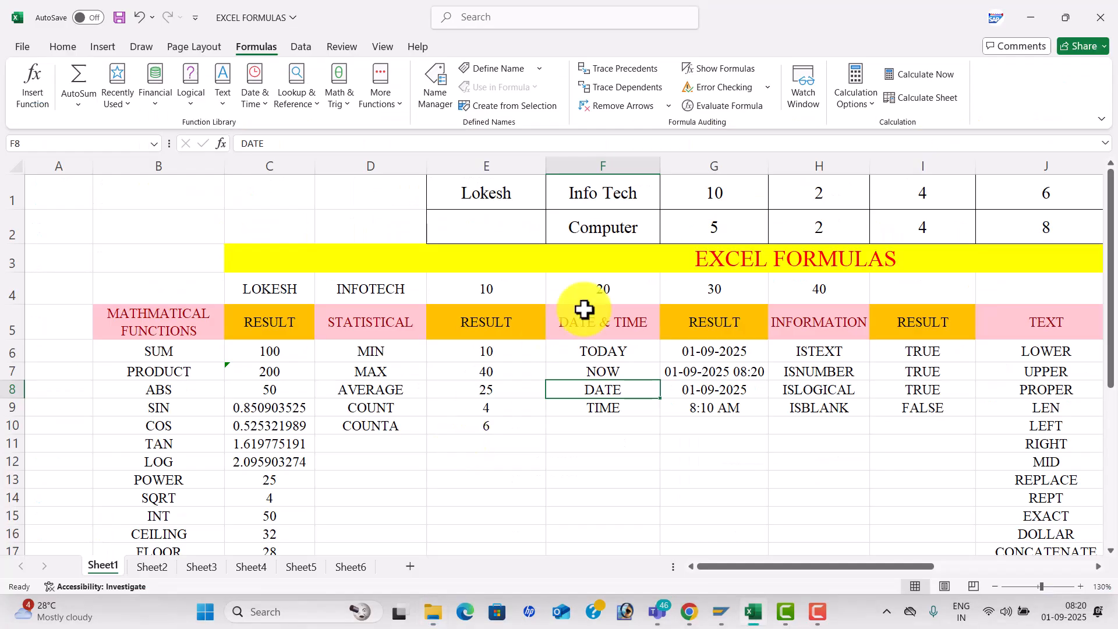
- Try select-all on Sheet1's data, glance at Sheet5, then return to Sheet1
{"action": "left_click", "coordinate": [606, 373]}
{"action": "key", "text": "ctrl+a"}
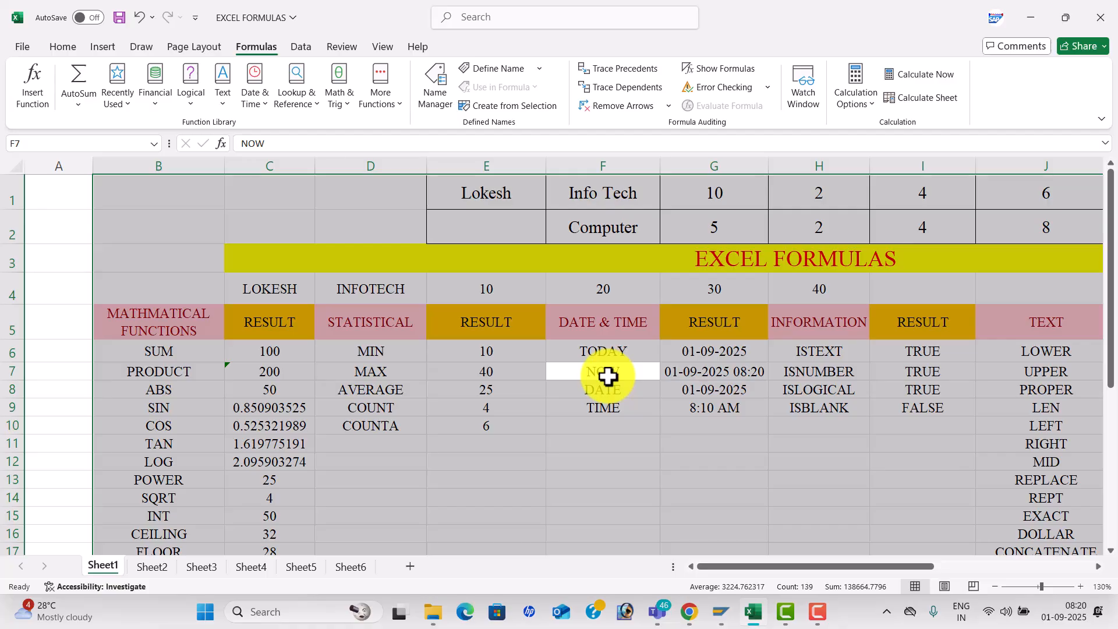
{"action": "left_click", "coordinate": [390, 387]}
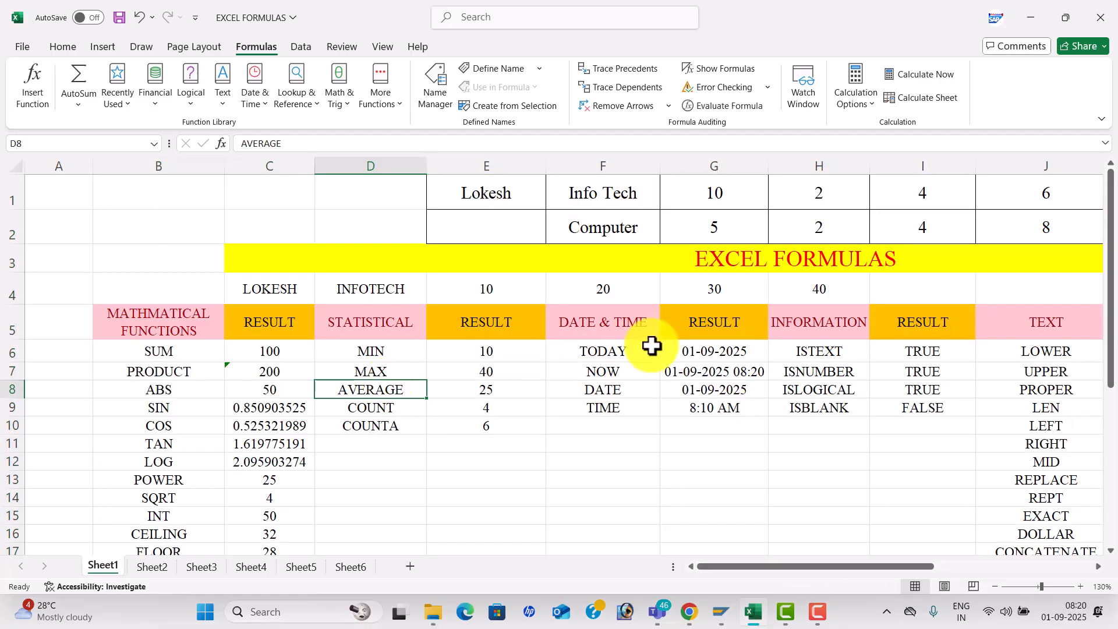
{"action": "left_click", "coordinate": [300, 567]}
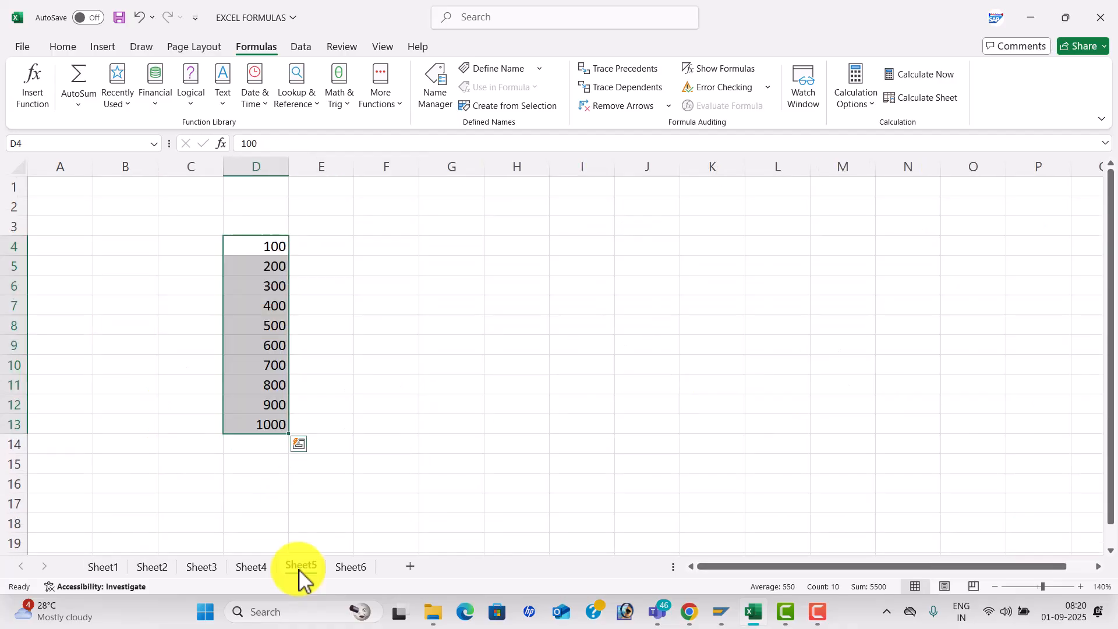
{"action": "left_click", "coordinate": [389, 259]}
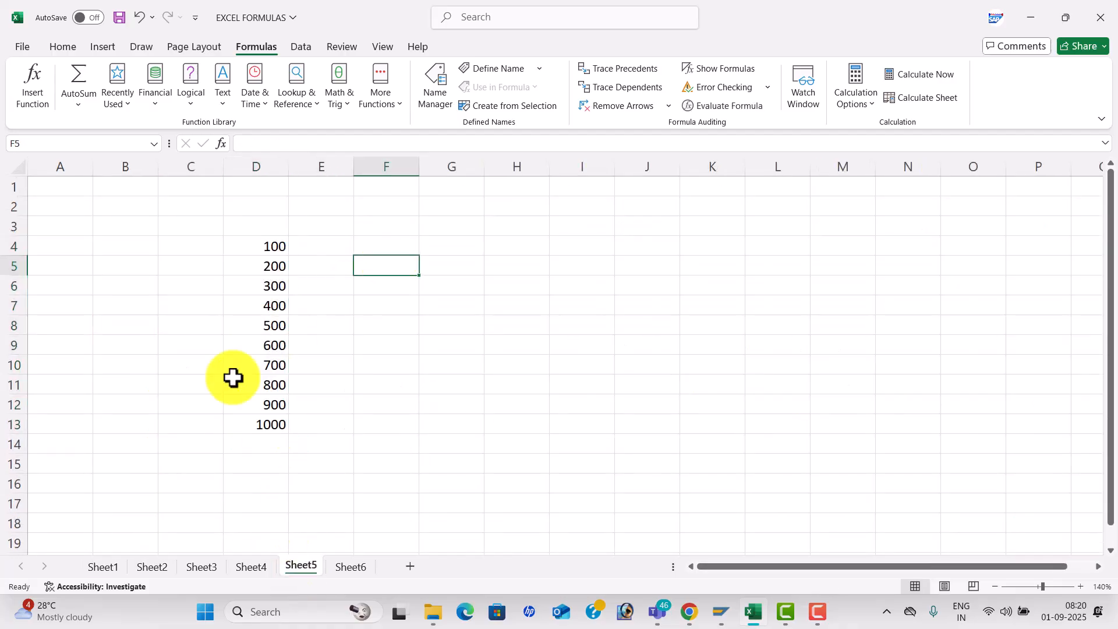
{"action": "left_click", "coordinate": [121, 567]}
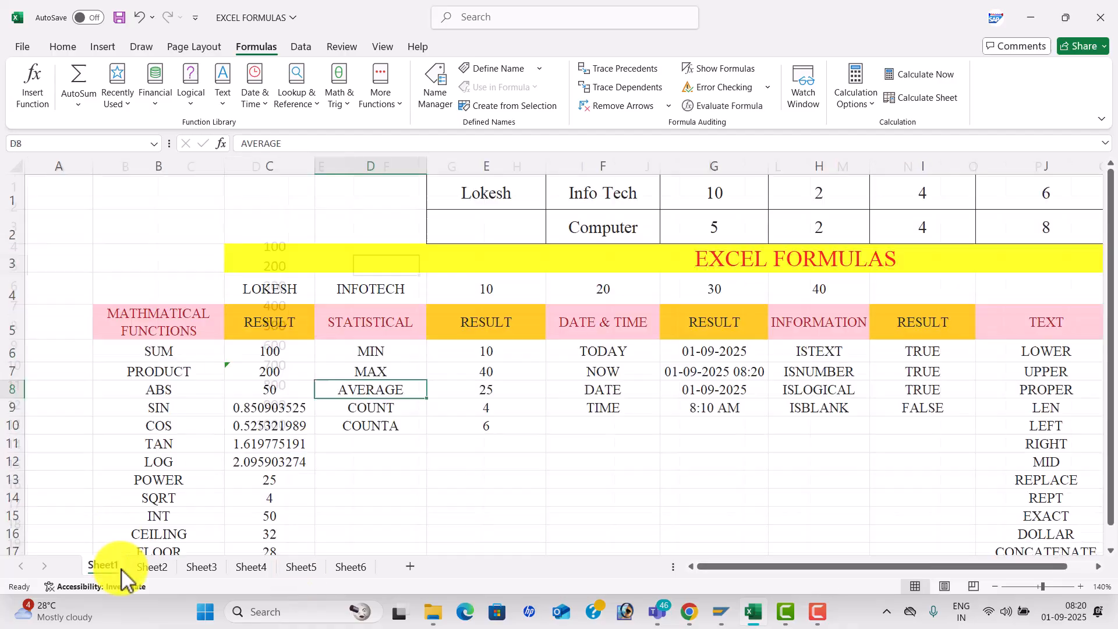
{"action": "left_click", "coordinate": [591, 413]}
{"action": "key", "text": "ctrl+a"}
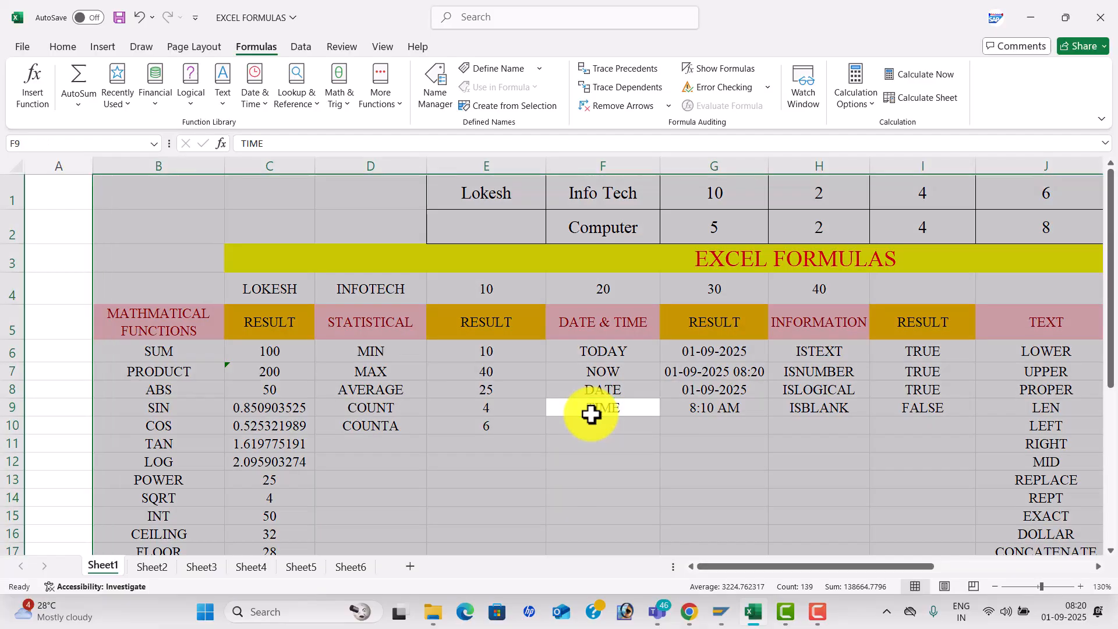
{"action": "left_click", "coordinate": [532, 364]}
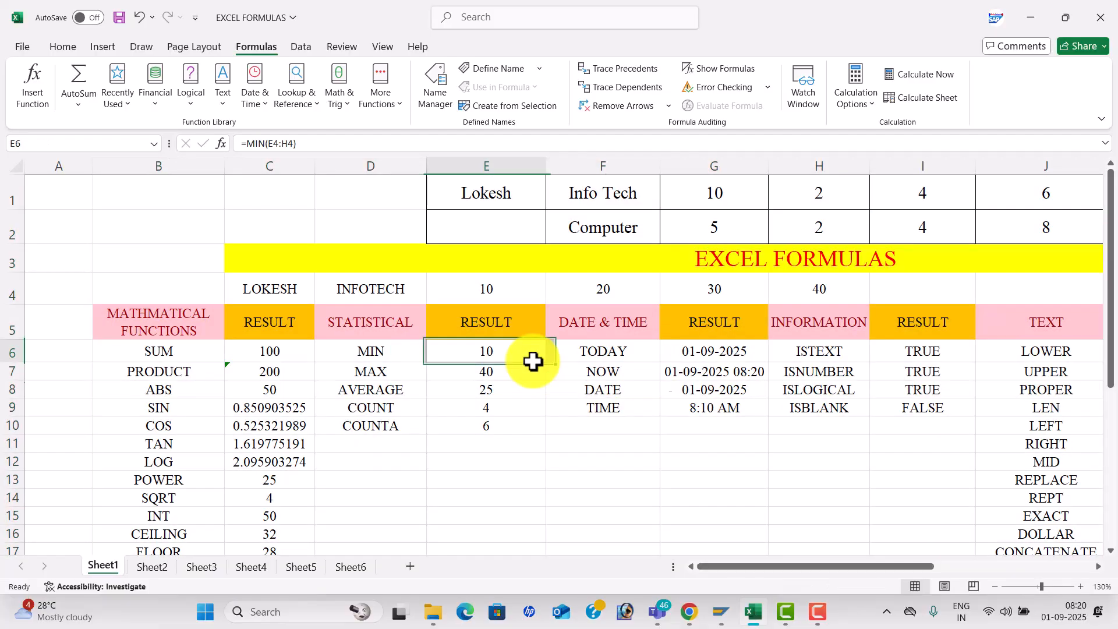
- Copy the COUNT label from D9 into E13 and clear the copy marquee
{"action": "left_click", "coordinate": [401, 407]}
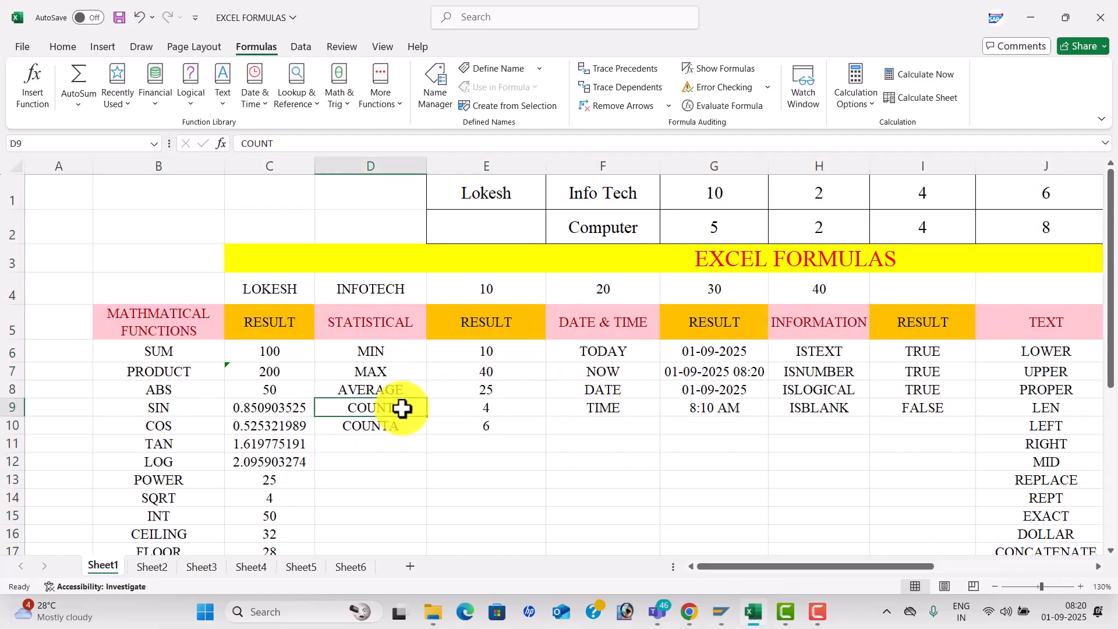
{"action": "left_click", "coordinate": [508, 483]}
{"action": "type", "text": "v"}
{"action": "key", "text": "BackSpace"}
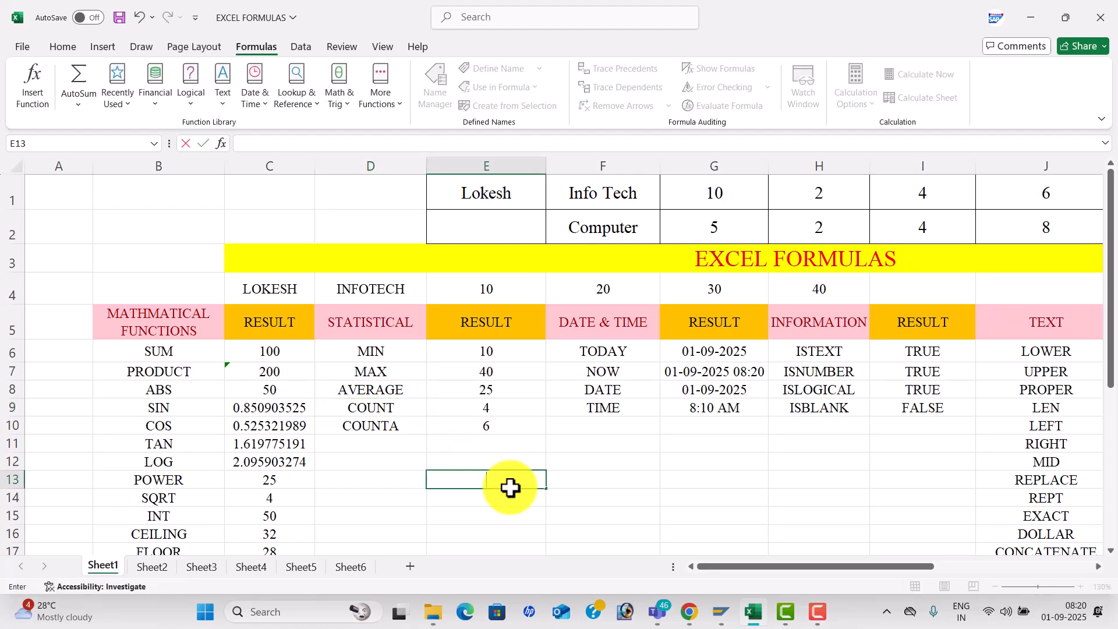
{"action": "left_click", "coordinate": [394, 406]}
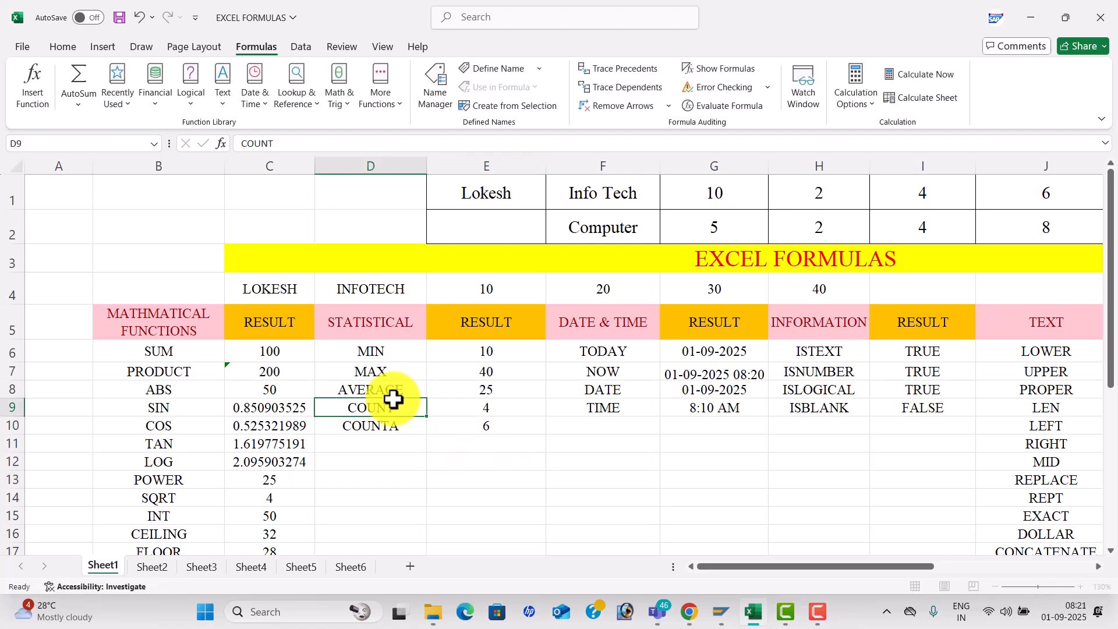
{"action": "key", "text": "ctrl+c"}
{"action": "left_click", "coordinate": [496, 481]}
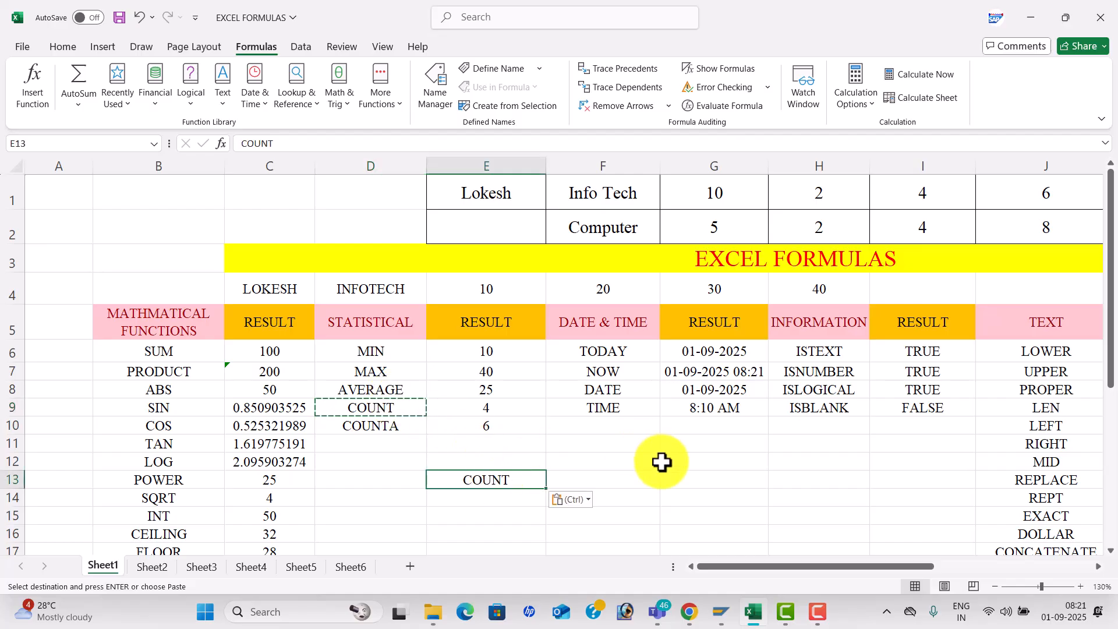
{"action": "key", "text": "ctrl+z"}
{"action": "key", "text": "Escape"}
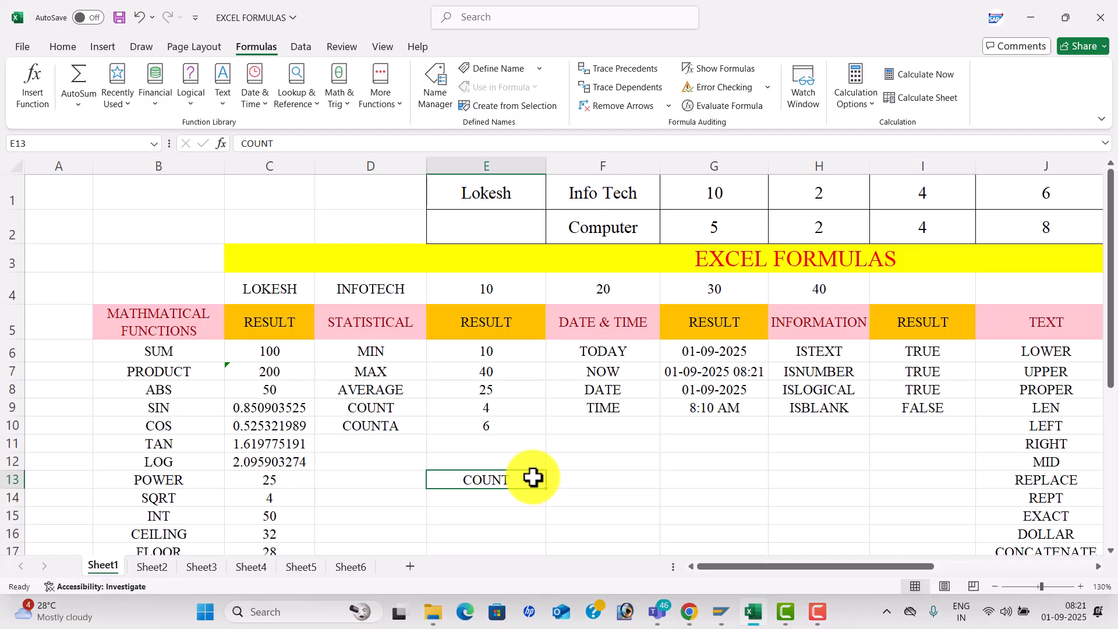
- Open and close the Find, Replace and Insert Hyperlink dialogs without making changes
{"action": "key", "text": "ctrl+f"}
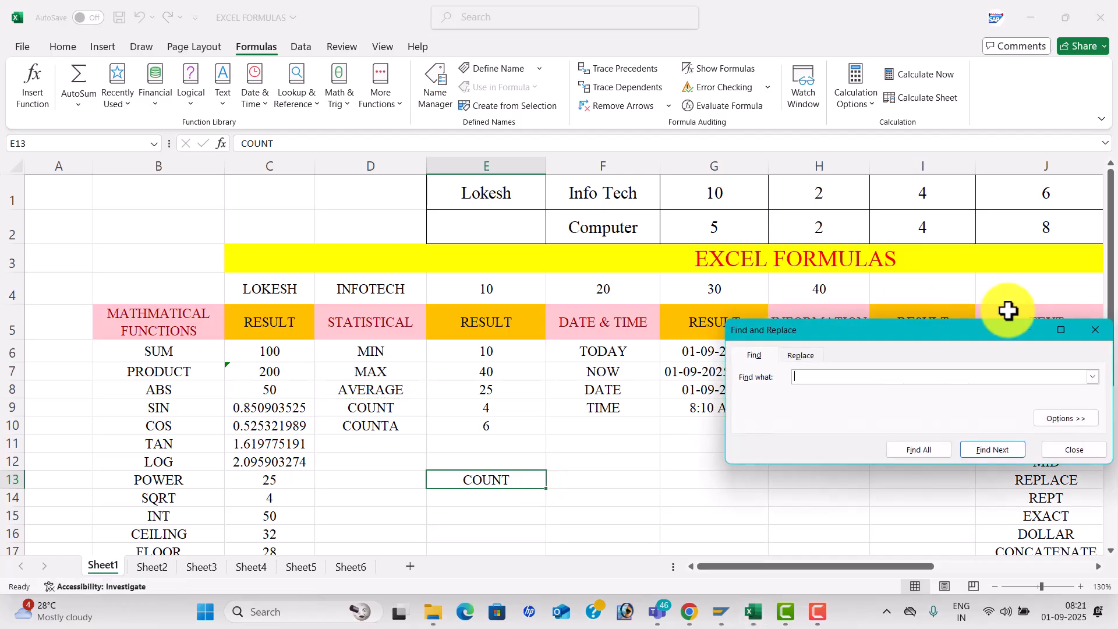
{"action": "left_click", "coordinate": [1097, 330]}
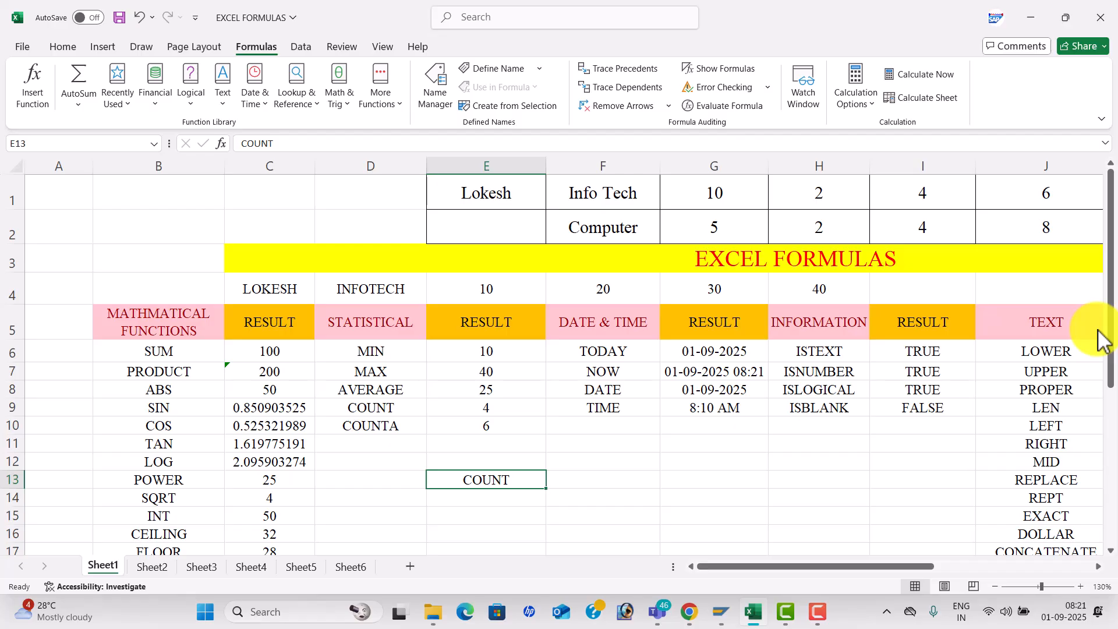
{"action": "key", "text": "ctrl+h"}
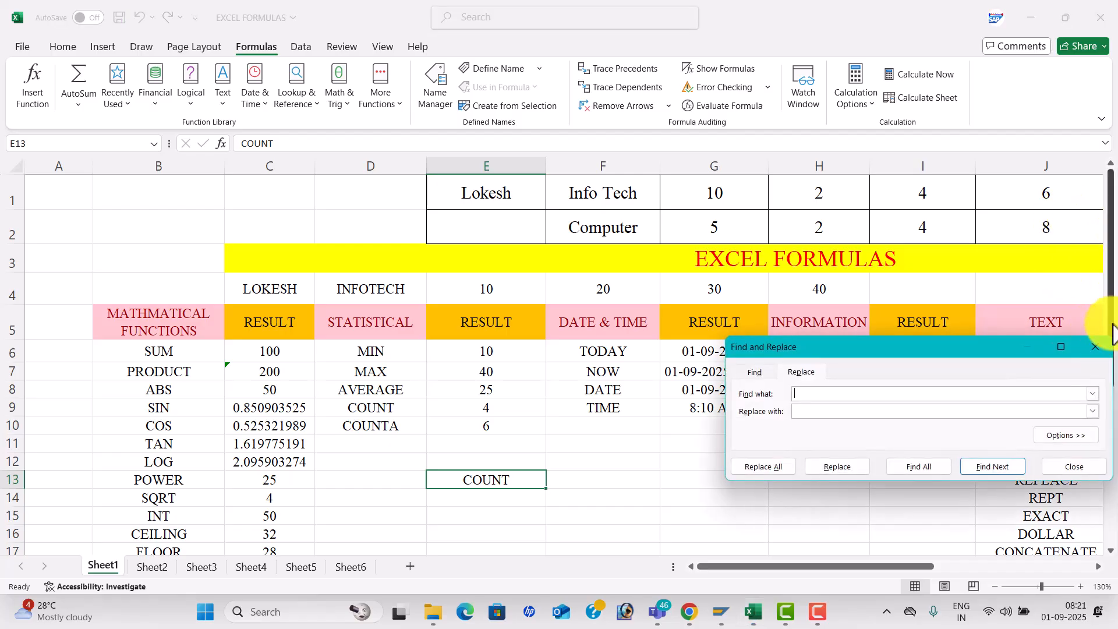
{"action": "left_click", "coordinate": [1096, 354]}
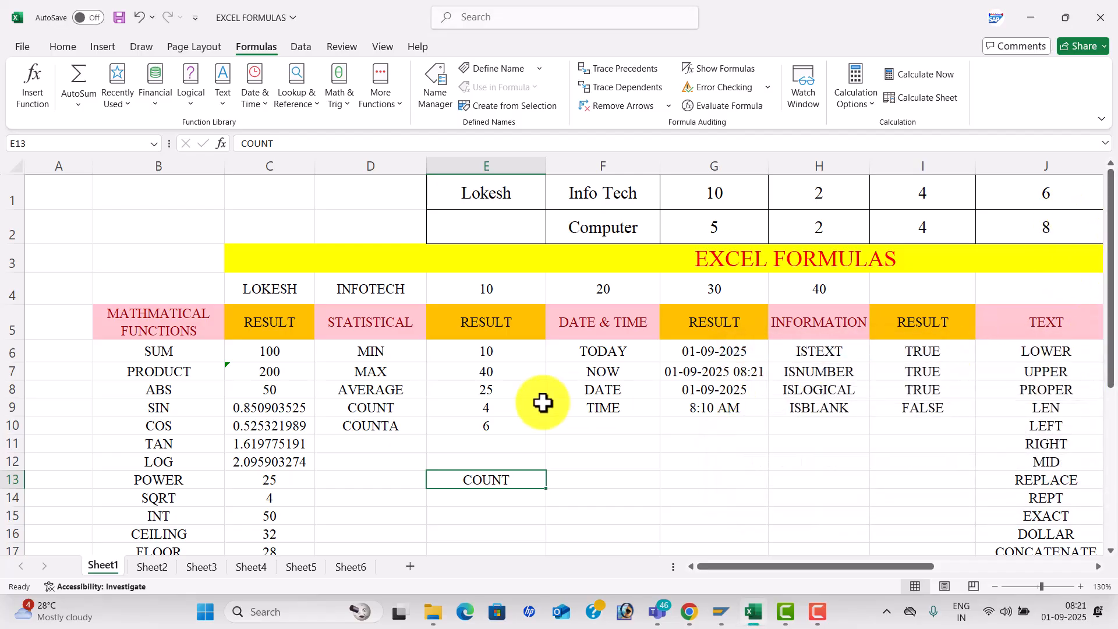
{"action": "left_click", "coordinate": [398, 426]}
{"action": "key", "text": "ctrl+k"}
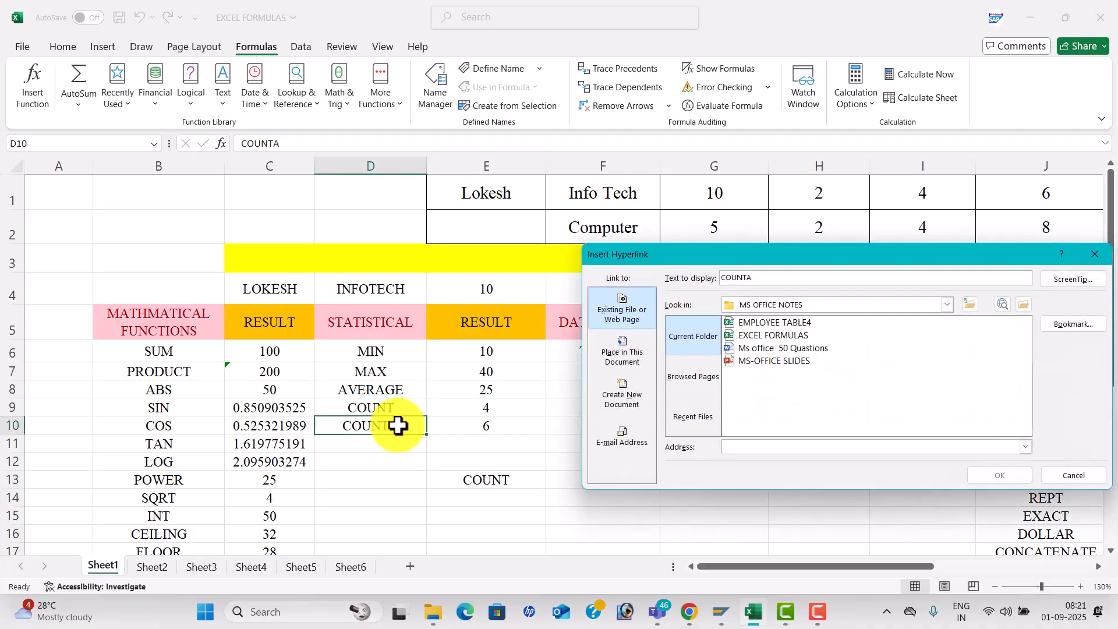
{"action": "left_click", "coordinate": [1094, 254]}
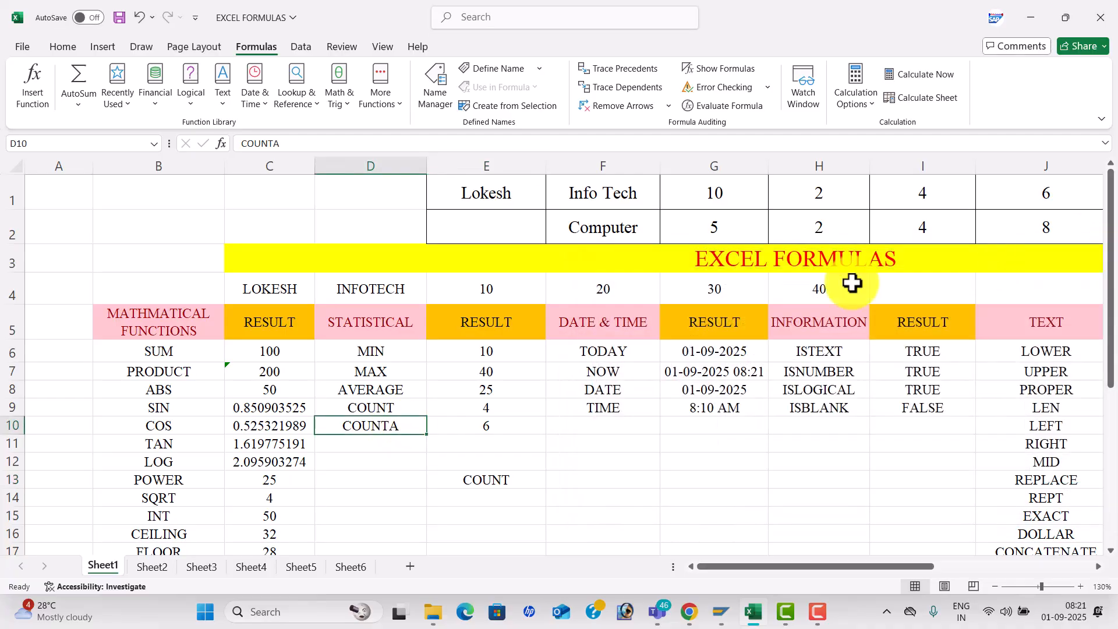
- Create a new blank workbook, then reopen EXCEL FORMULAS from the recent list
{"action": "left_click", "coordinate": [630, 385]}
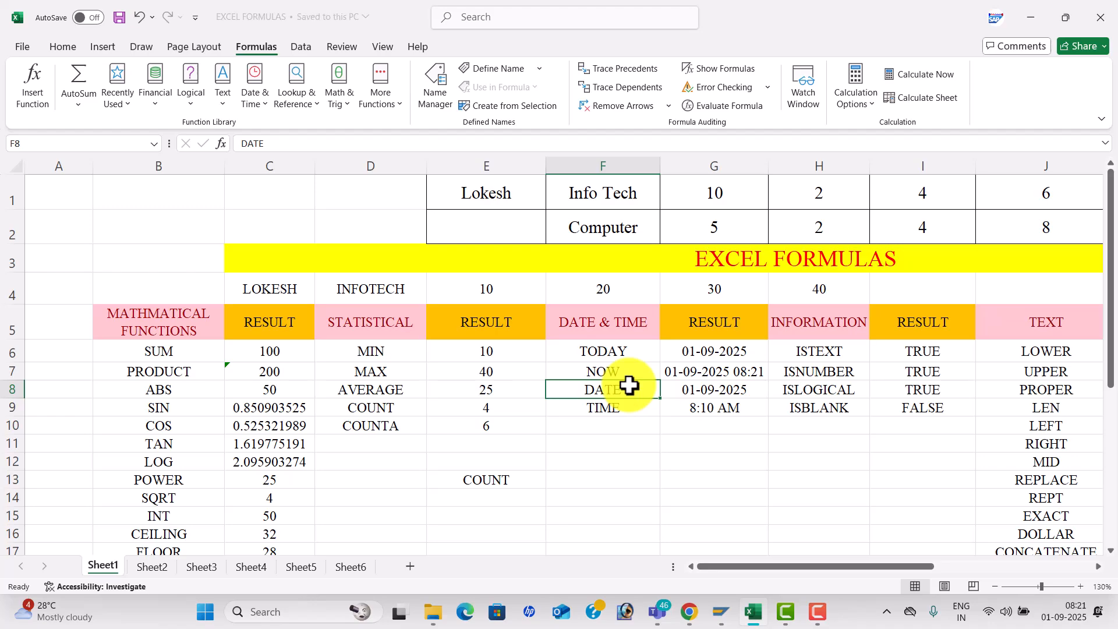
{"action": "key", "text": "ctrl+n"}
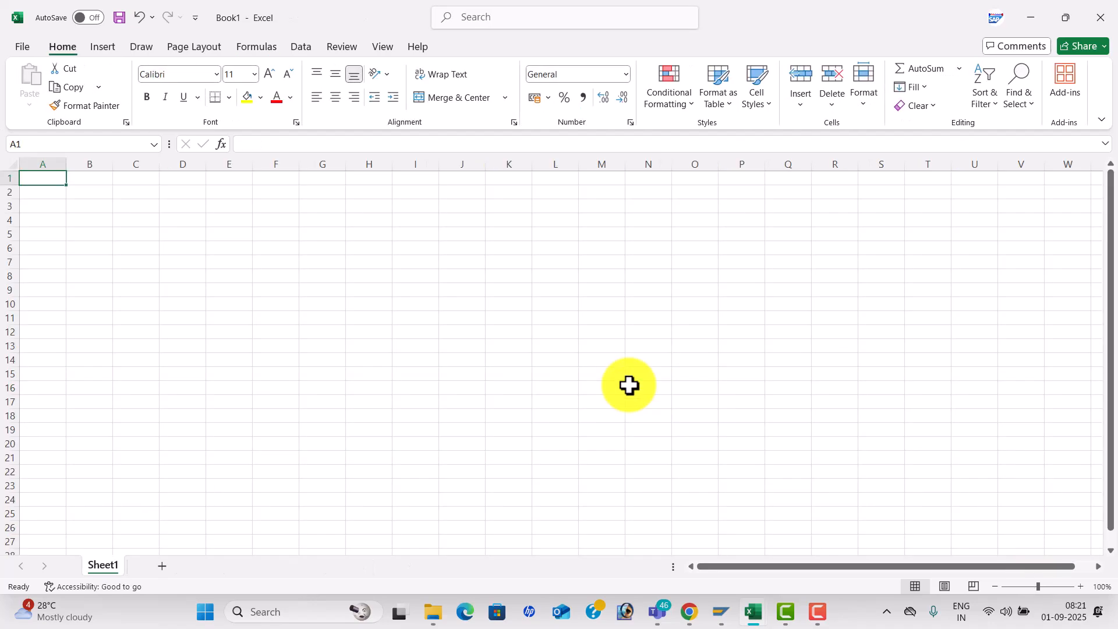
{"action": "key", "text": "ctrl+o"}
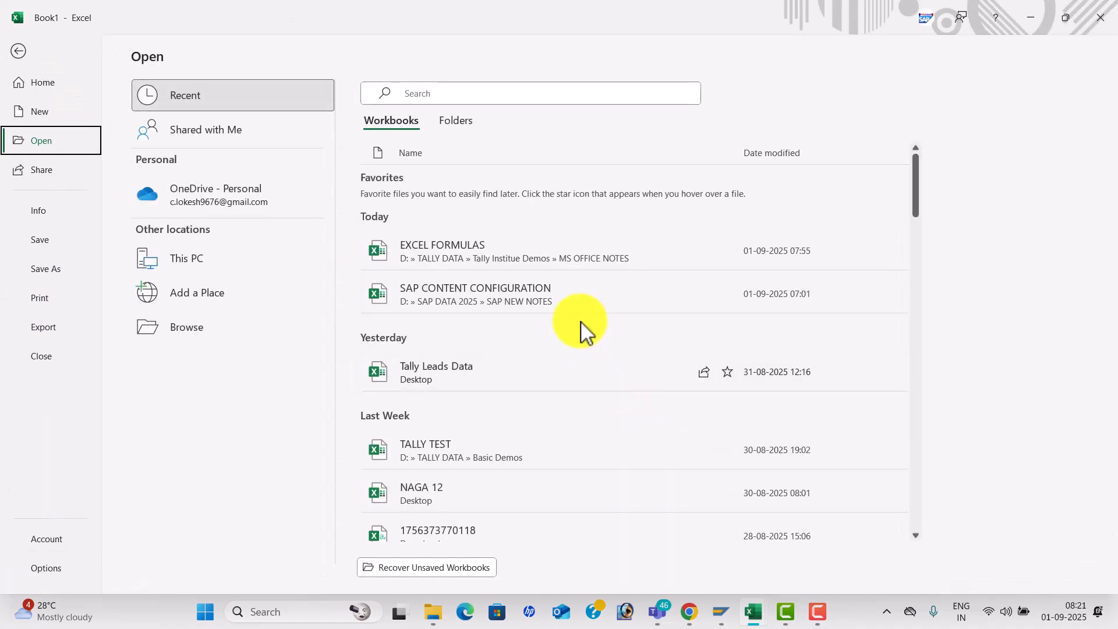
{"action": "left_click", "coordinate": [508, 254]}
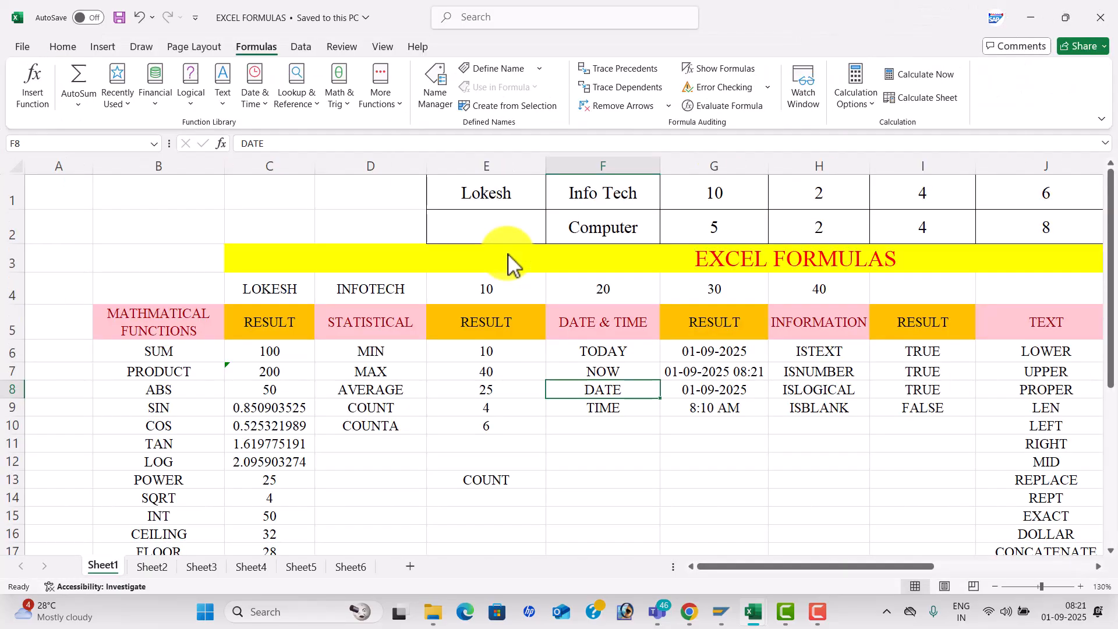
{"action": "left_click", "coordinate": [456, 377]}
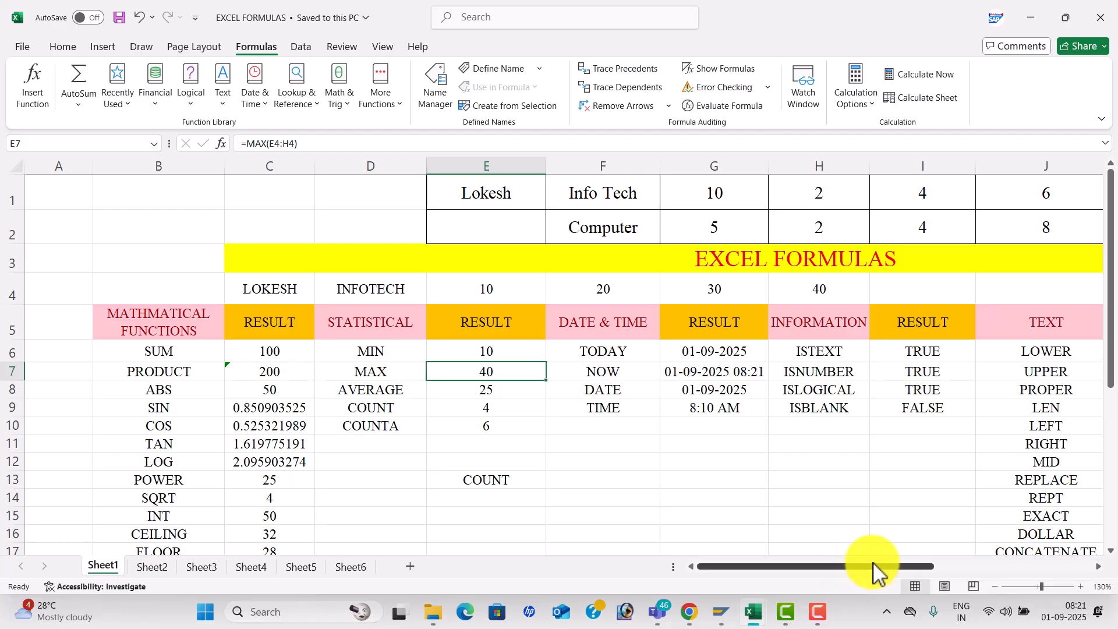
{"action": "left_click_drag", "start_coordinate": [868, 565], "coordinate": [968, 559]}
{"action": "left_click", "coordinate": [569, 408]}
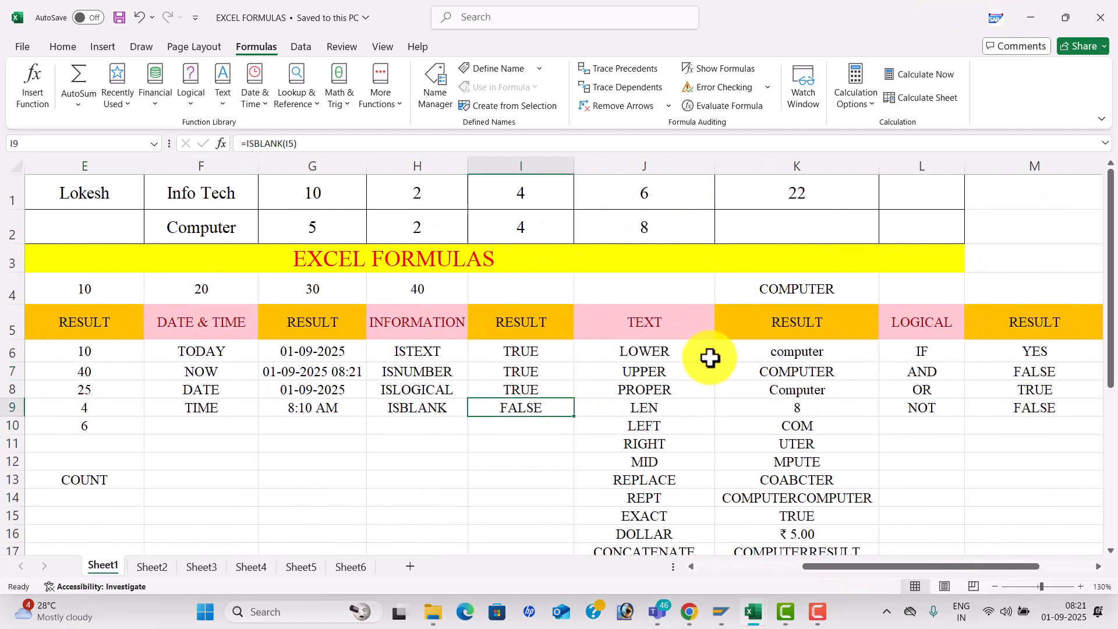
{"action": "left_click", "coordinate": [343, 410]}
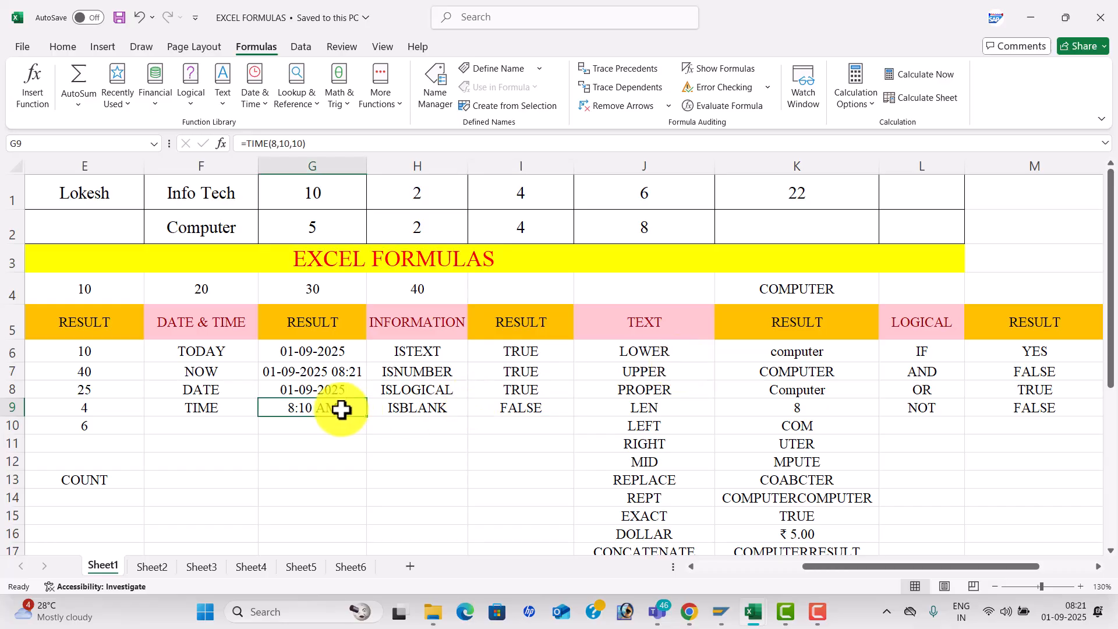
- Hyperlink G9's 8:10 AM to the Ms office 50 Questions.docx document
{"action": "key", "text": "ctrl+k"}
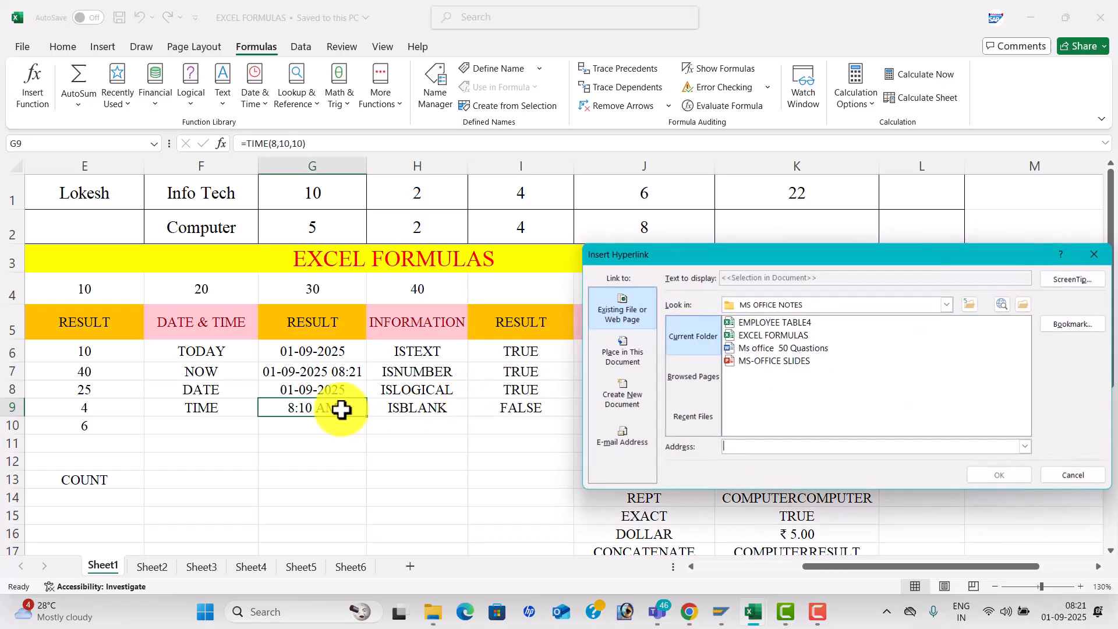
{"action": "left_click", "coordinate": [748, 349]}
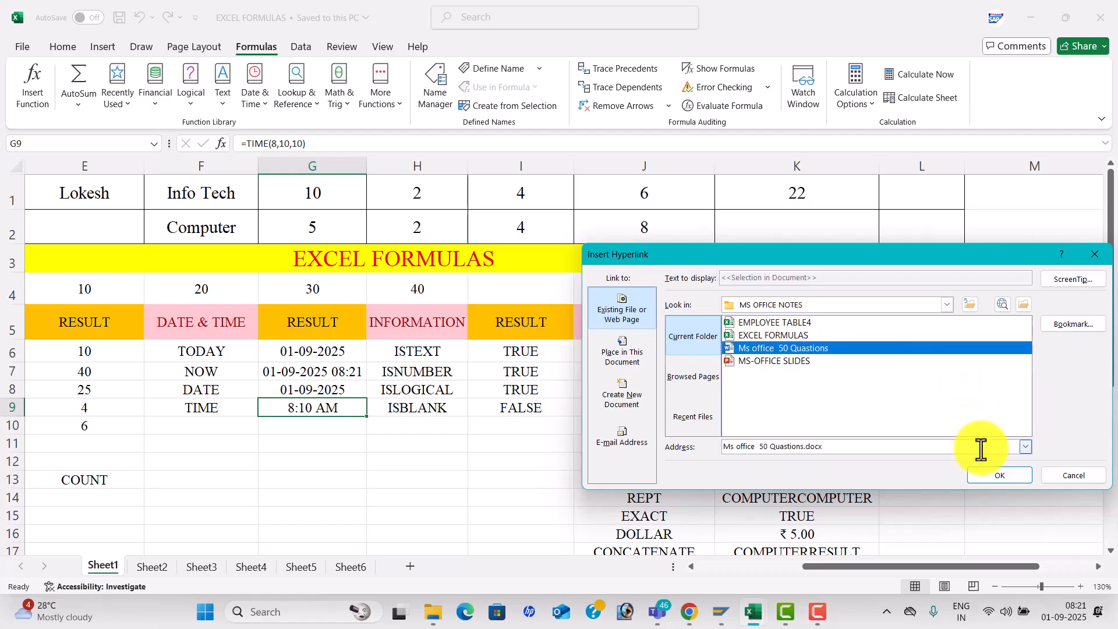
{"action": "left_click", "coordinate": [988, 473]}
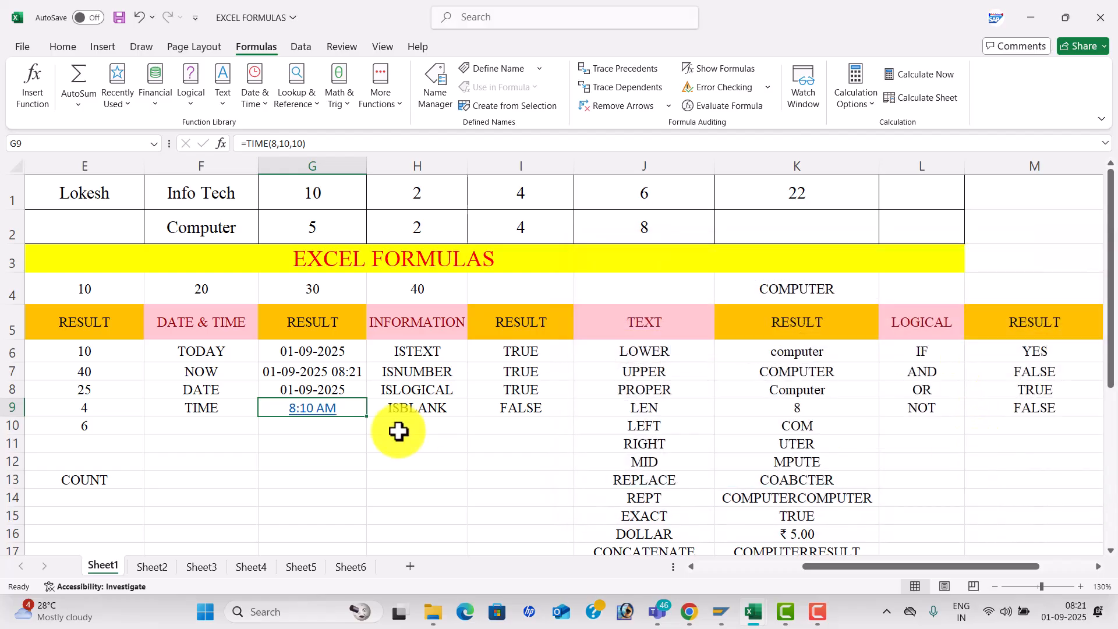
- Follow the G9 link to open the document in Word, then close Word and select J12
{"action": "left_click", "coordinate": [318, 423]}
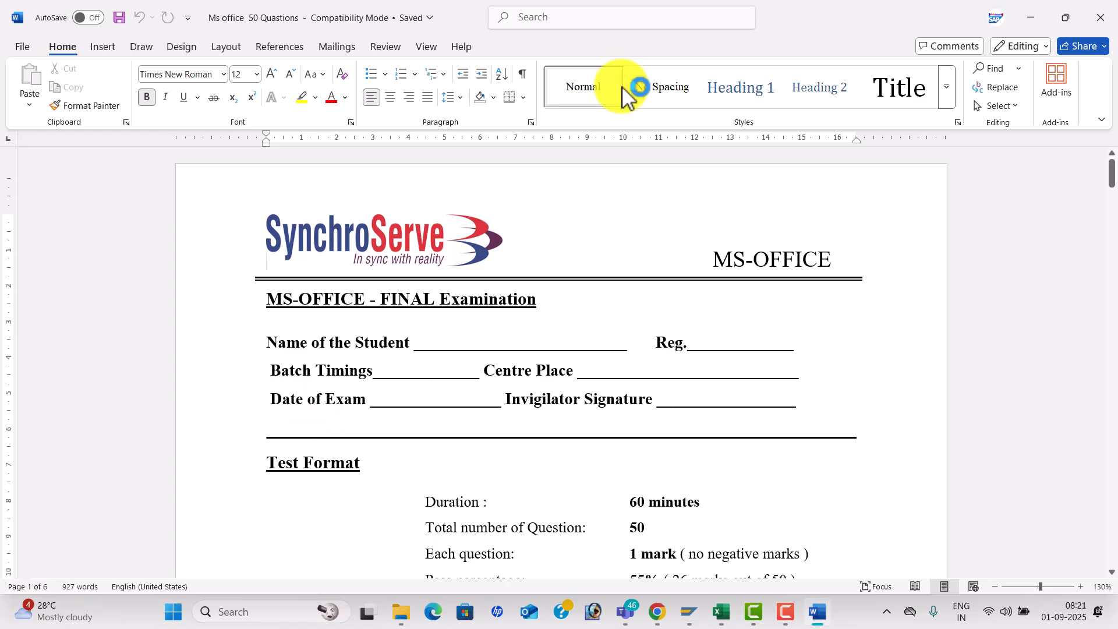
{"action": "left_click", "coordinate": [1101, 17]}
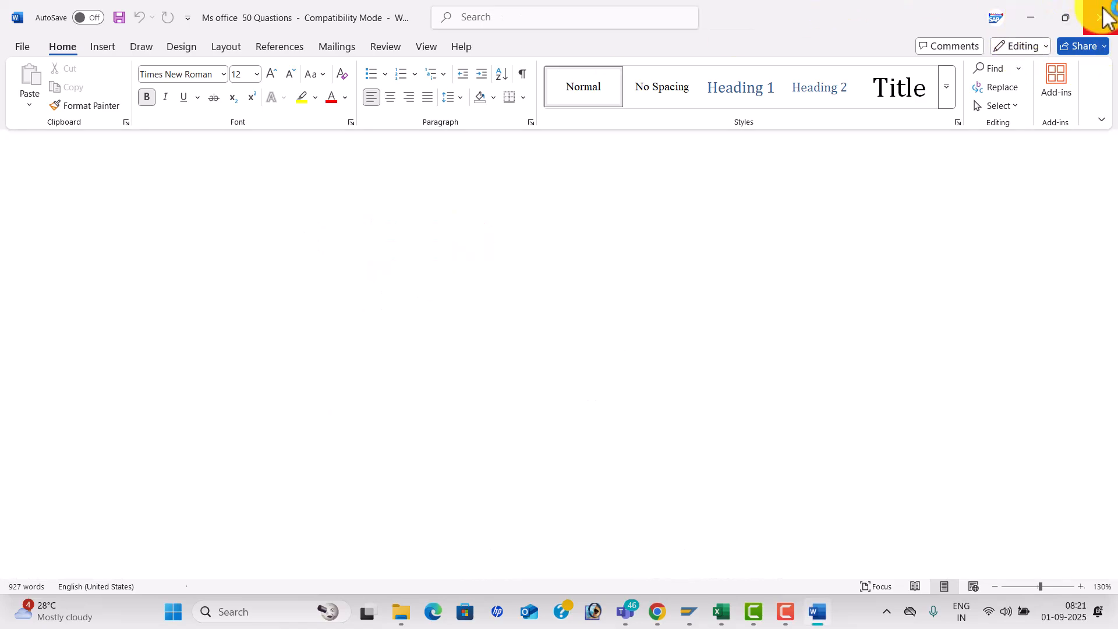
{"action": "left_click", "coordinate": [606, 460]}
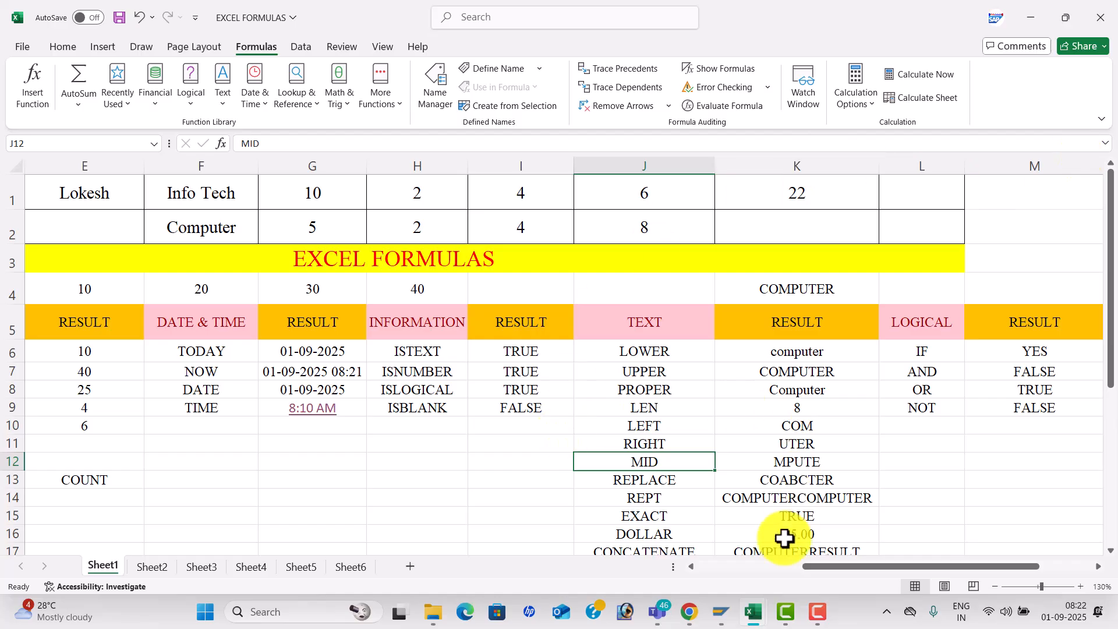
- Minimise EXCEL FORMULAS, Teams and YouTube, and close Book1 and the New Volume (D:) folder
{"action": "left_click", "coordinate": [1040, 14]}
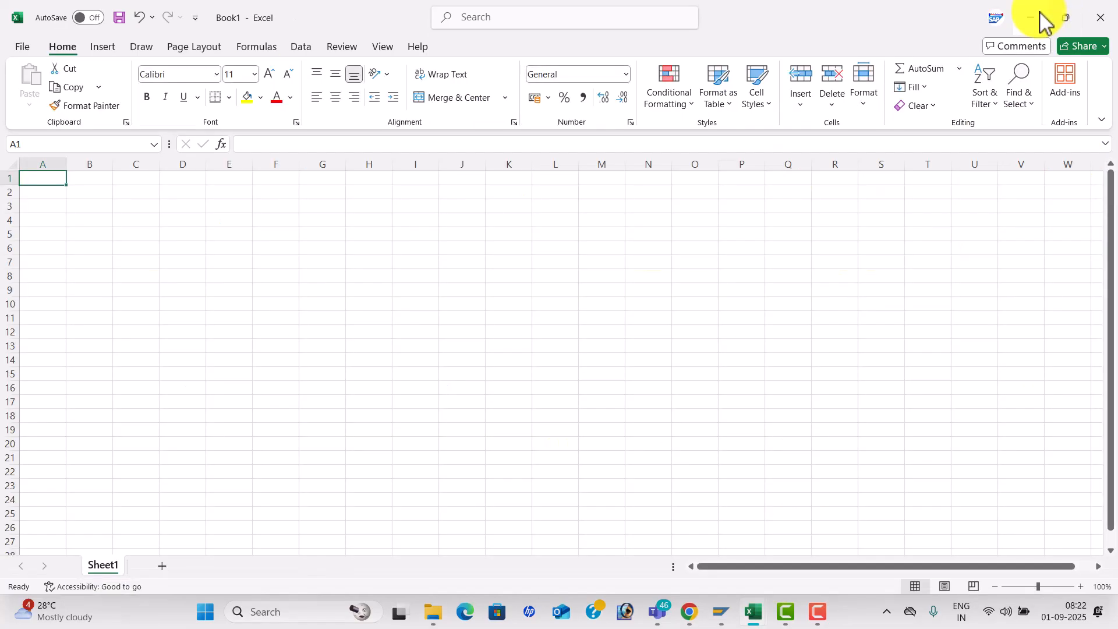
{"action": "left_click", "coordinate": [1103, 19]}
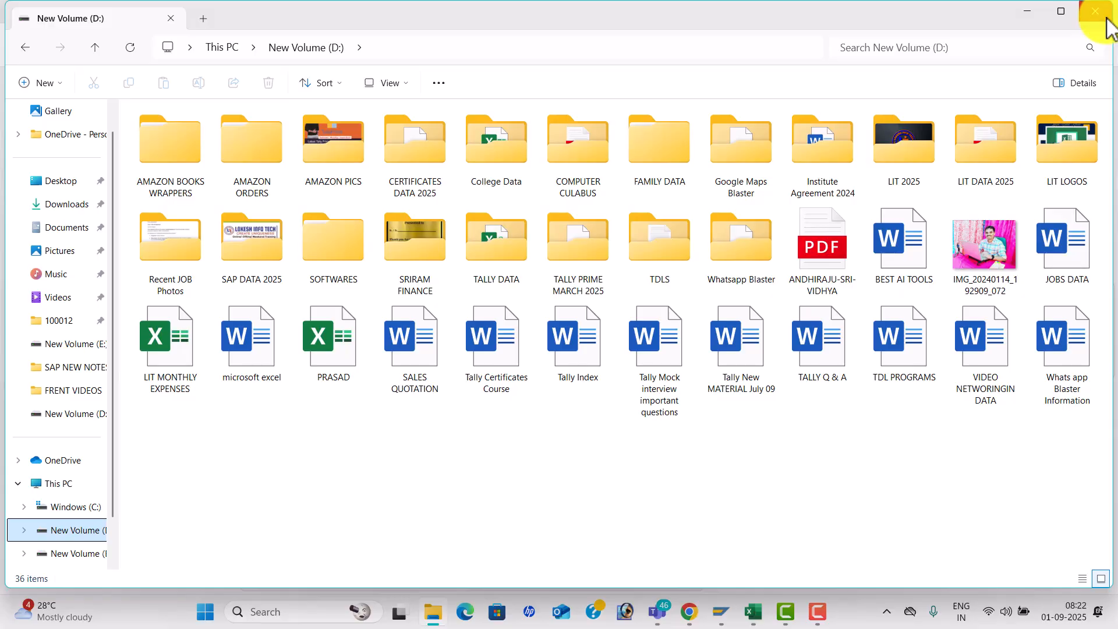
{"action": "left_click", "coordinate": [1105, 19]}
{"action": "left_click", "coordinate": [1042, 13]}
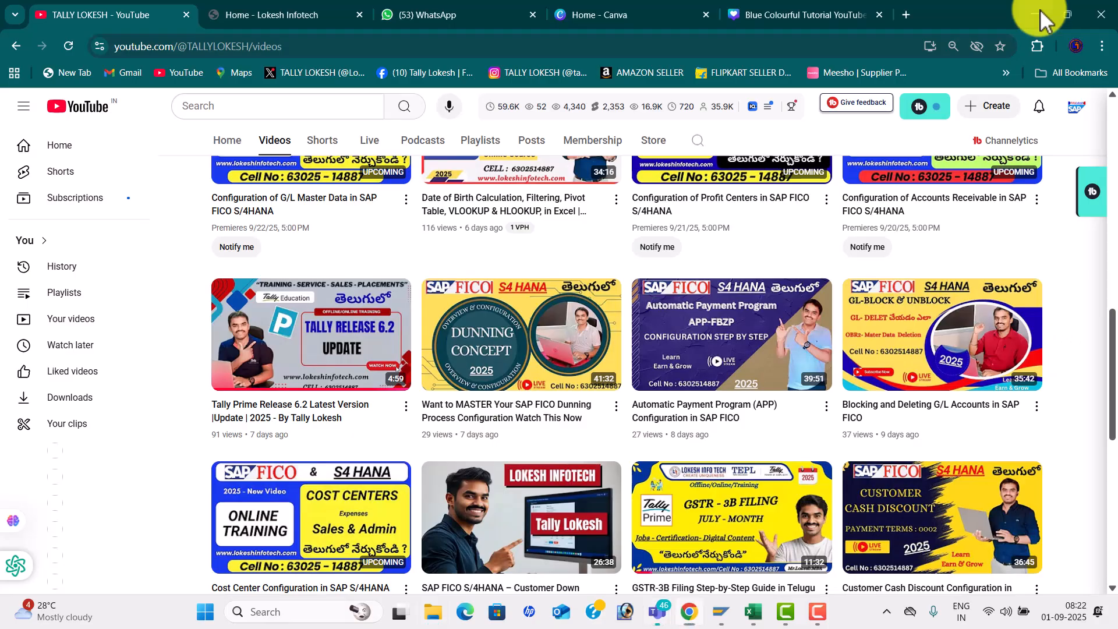
{"action": "left_click", "coordinate": [1040, 13]}
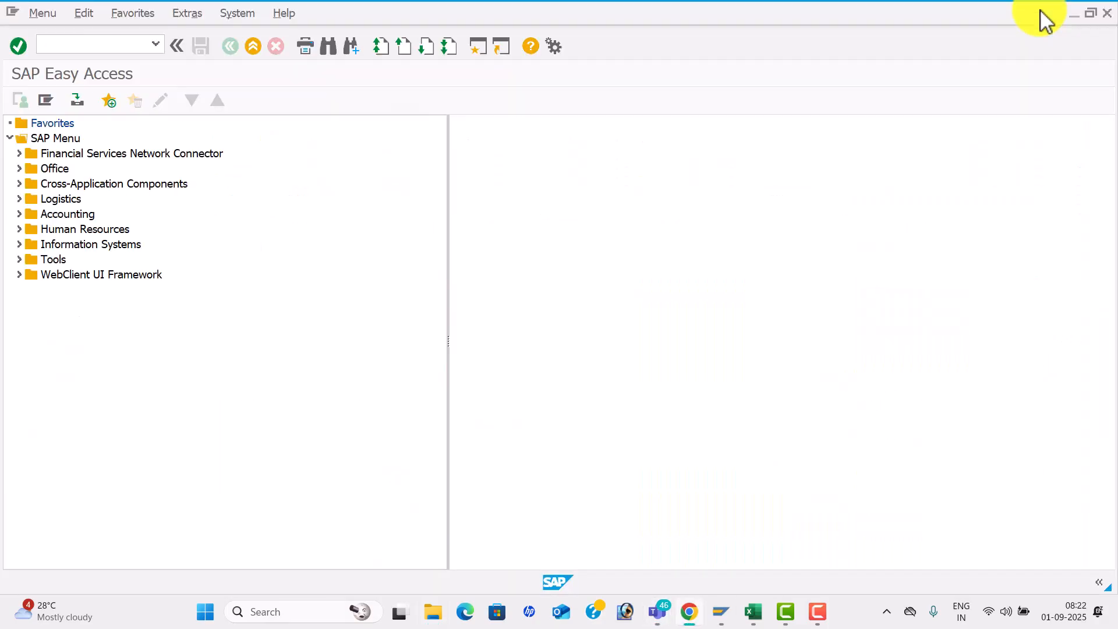
- Close SAP after dismissing its connection error, then open NAGA 12 on the MARK LIST sheet
{"action": "left_click", "coordinate": [1111, 12]}
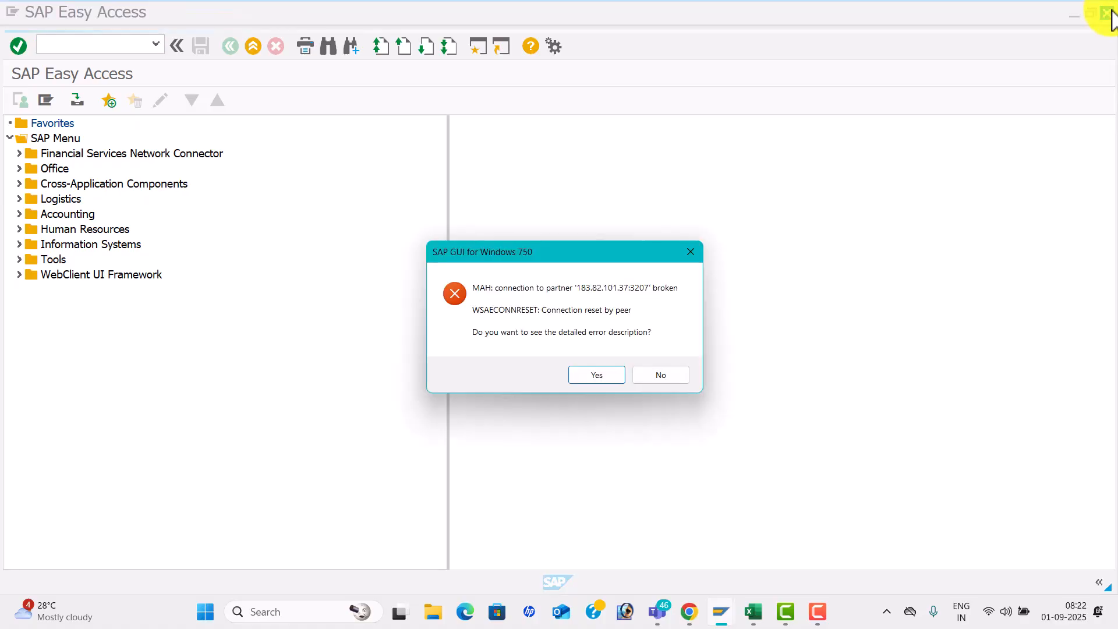
{"action": "left_click", "coordinate": [603, 376]}
{"action": "left_click", "coordinate": [683, 430]}
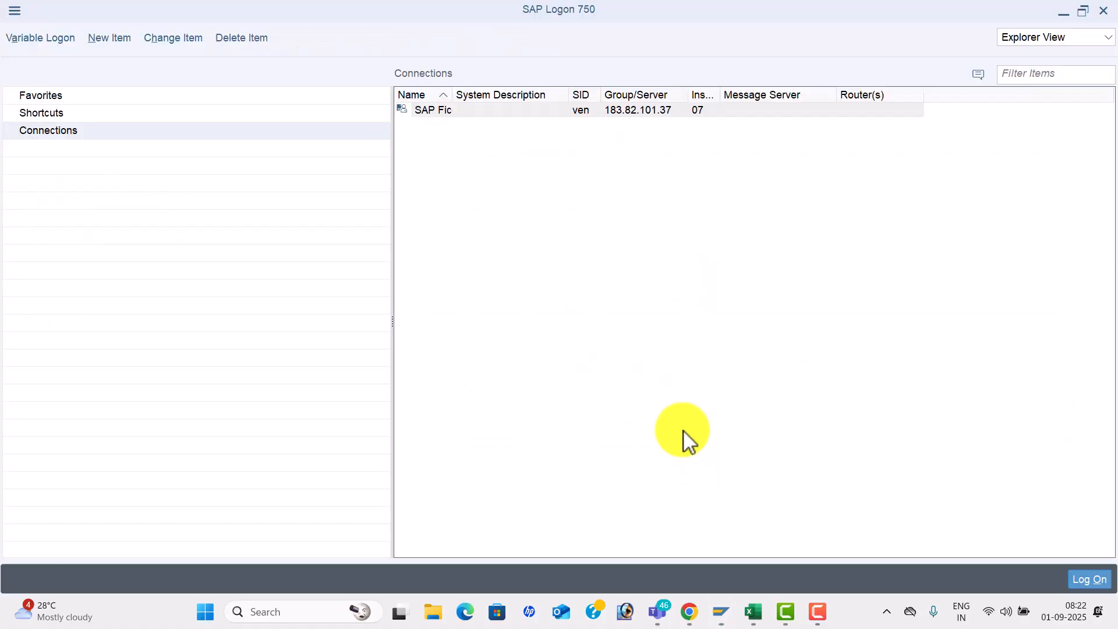
{"action": "left_click", "coordinate": [1103, 11]}
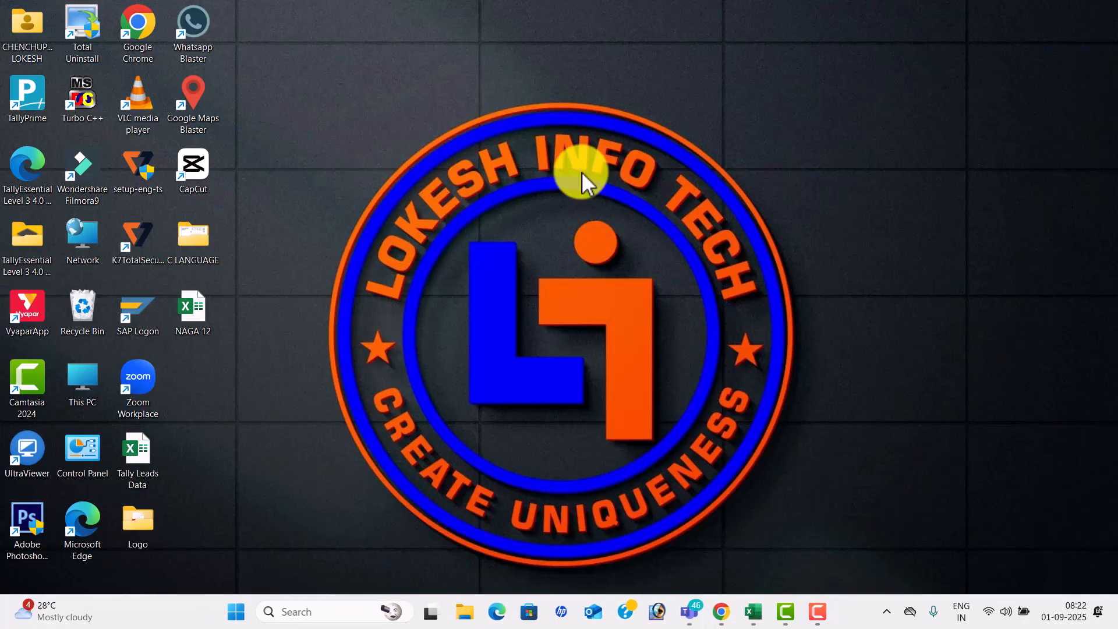
{"action": "double_click", "coordinate": [189, 316]}
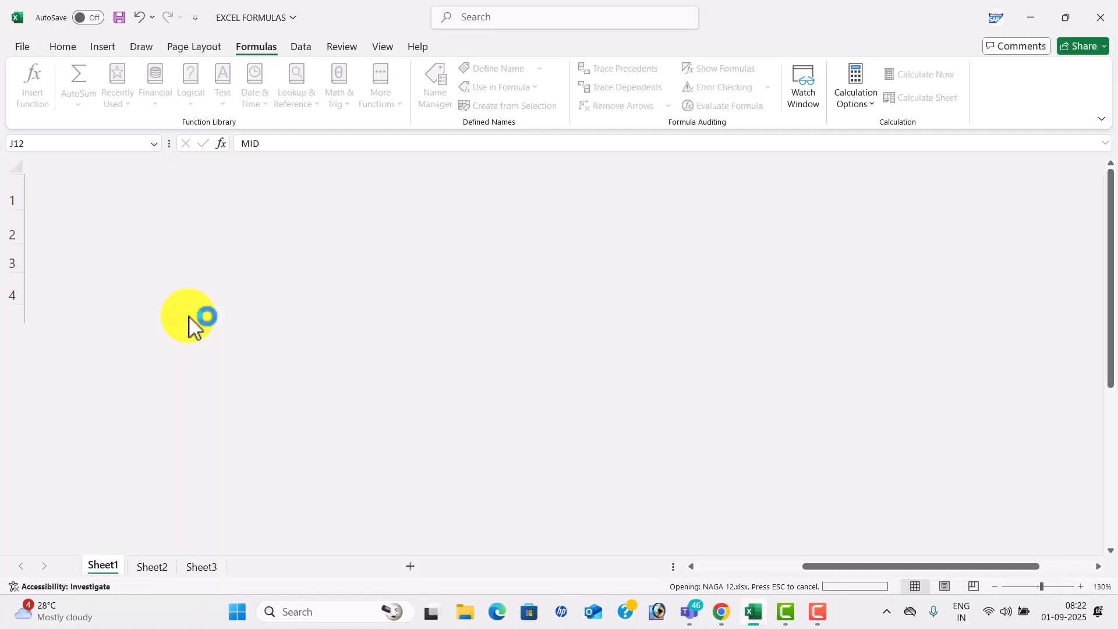
{"action": "left_click", "coordinate": [187, 569]}
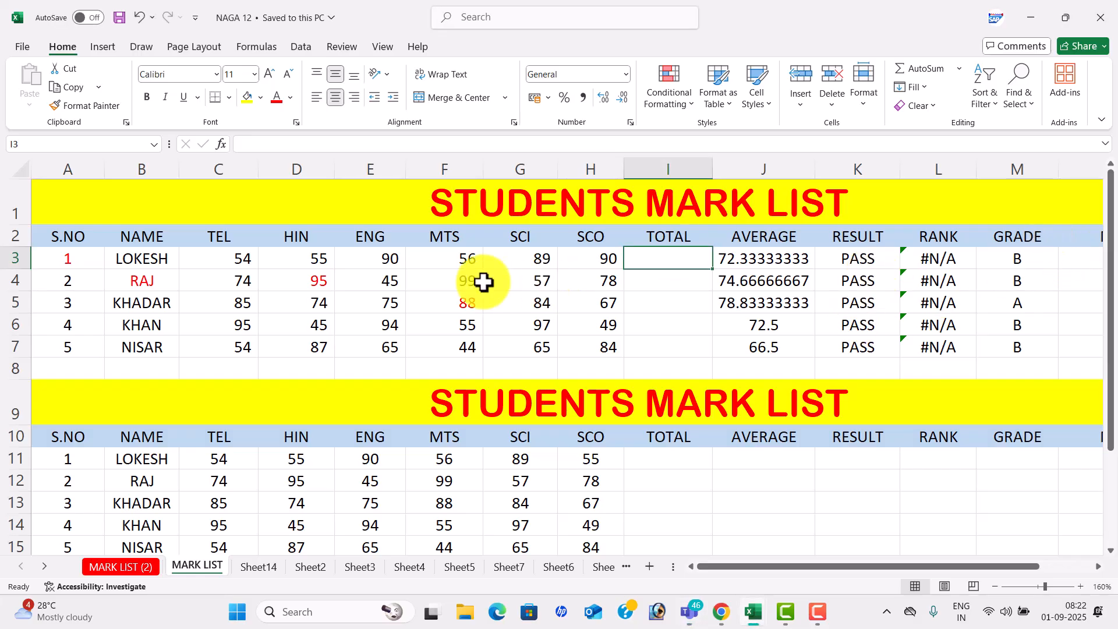
- Preview the mark list in Page Break Preview, Page Layout and Custom Views, then return to Normal
{"action": "left_click", "coordinate": [383, 47]}
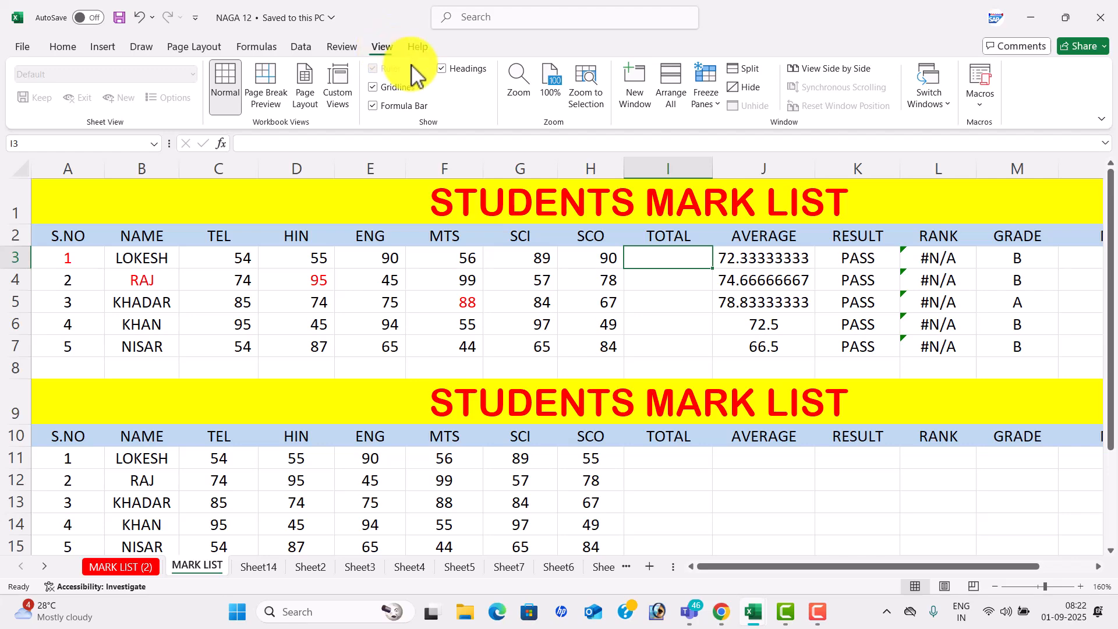
{"action": "left_click", "coordinate": [273, 106]}
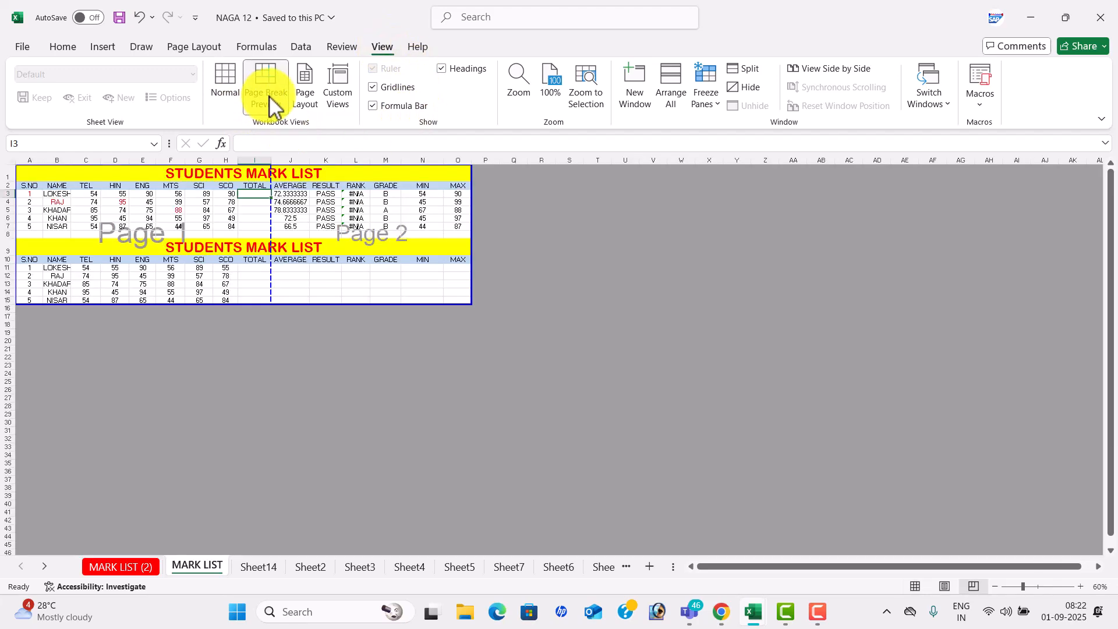
{"action": "left_click_drag", "start_coordinate": [473, 224], "coordinate": [464, 247]}
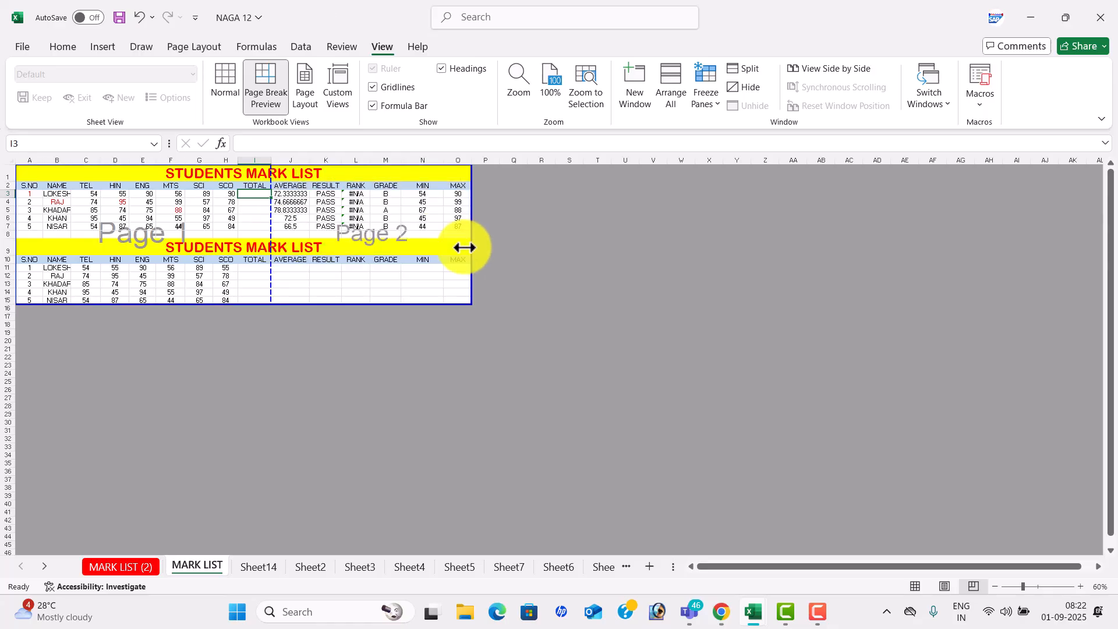
{"action": "left_click", "coordinate": [306, 82]}
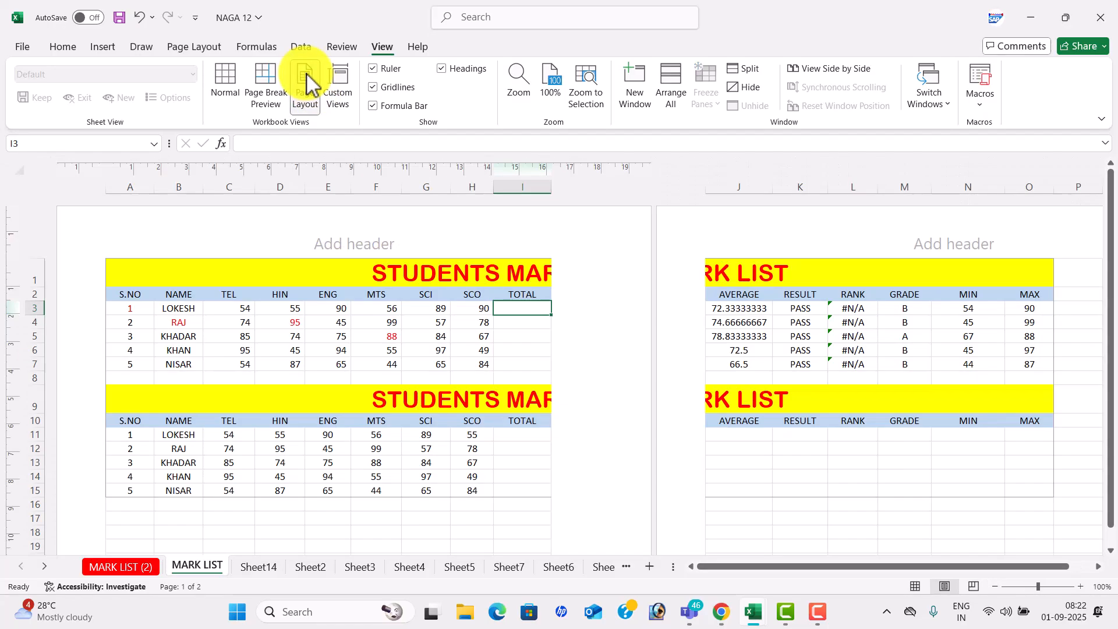
{"action": "left_click", "coordinate": [347, 99]}
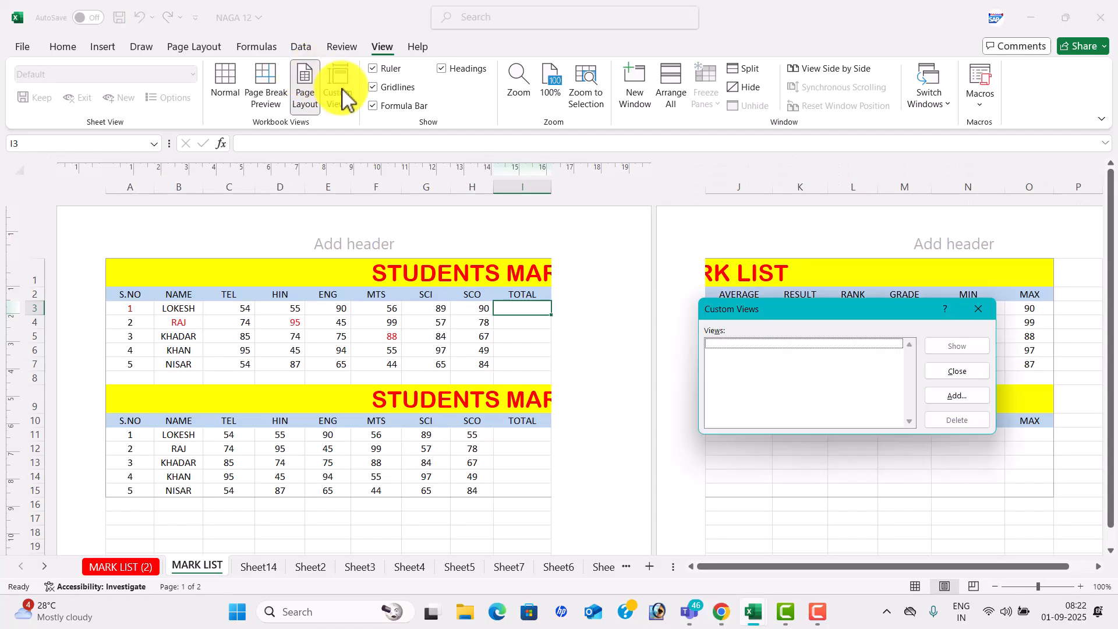
{"action": "left_click", "coordinate": [976, 307]}
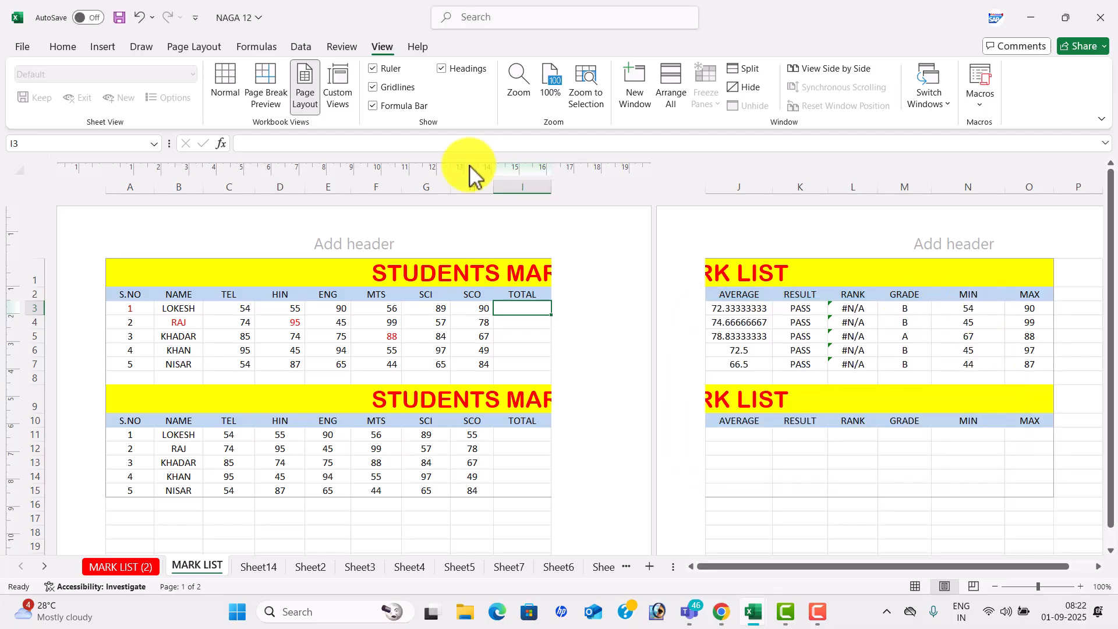
{"action": "left_click", "coordinate": [226, 87]}
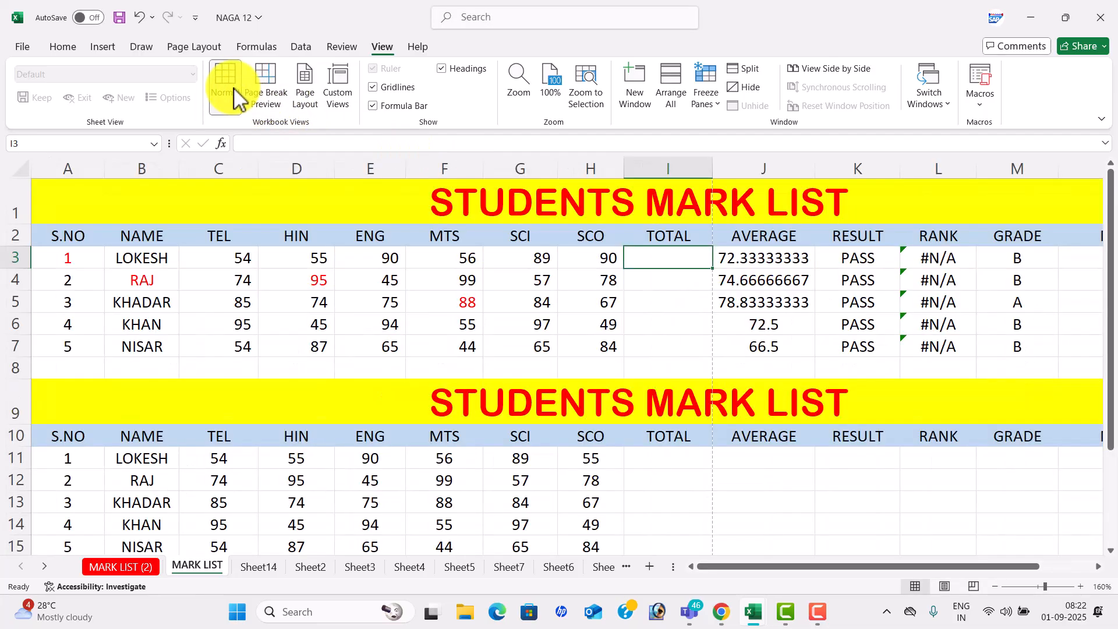
- Toggle Headings, Gridlines and Formula Bar off and back on
{"action": "left_click", "coordinate": [446, 70]}
{"action": "left_click", "coordinate": [446, 70]}
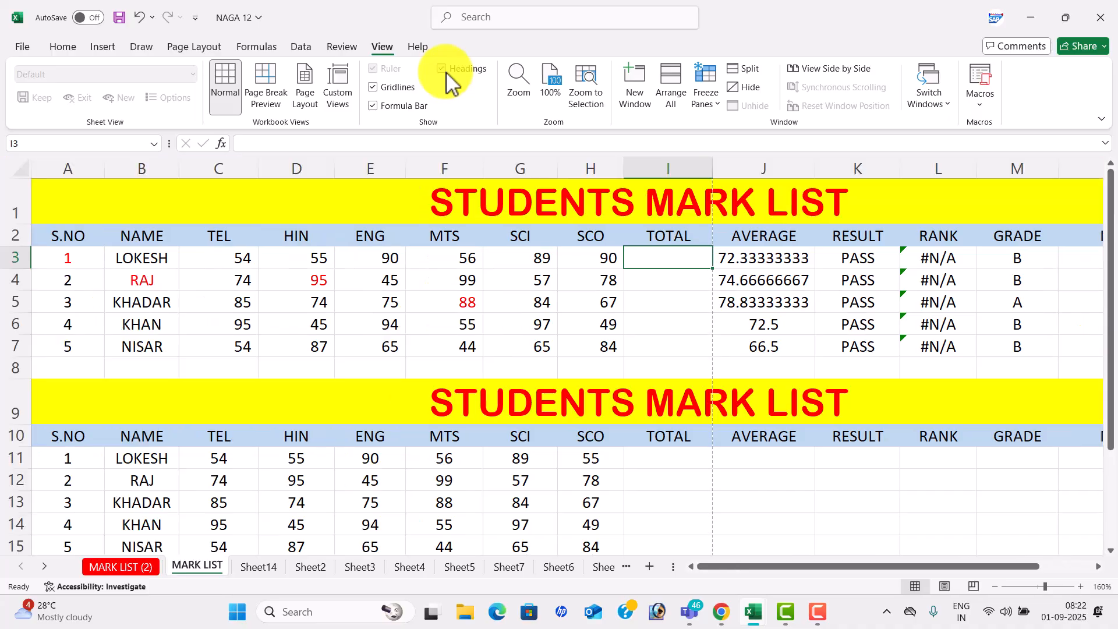
{"action": "left_click", "coordinate": [375, 88]}
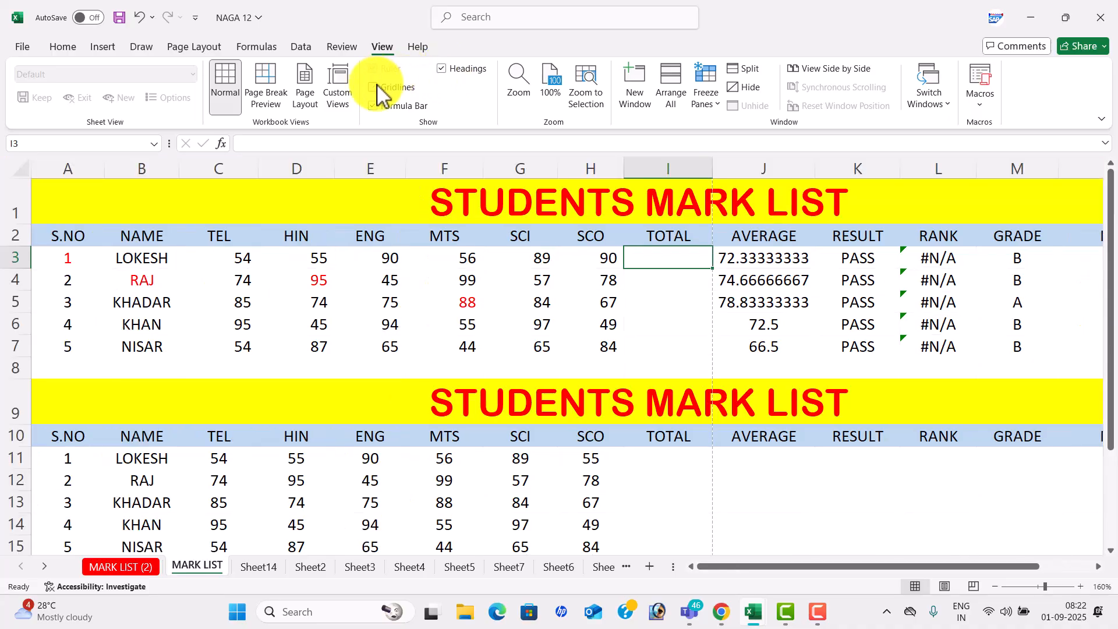
{"action": "left_click", "coordinate": [376, 87]}
{"action": "left_click", "coordinate": [374, 105]}
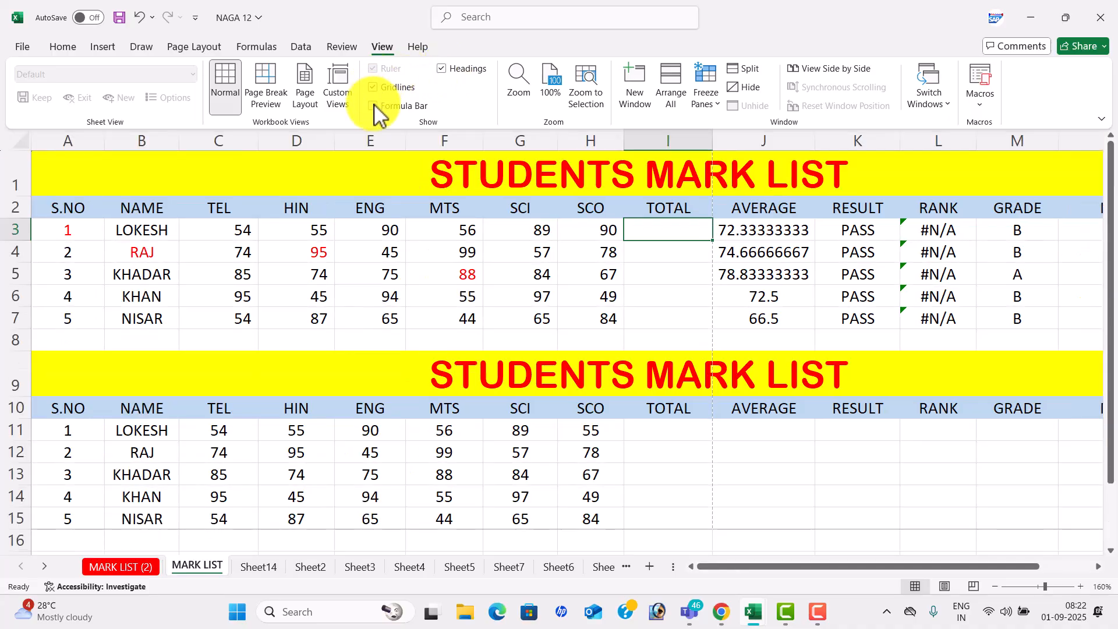
{"action": "left_click", "coordinate": [373, 106]}
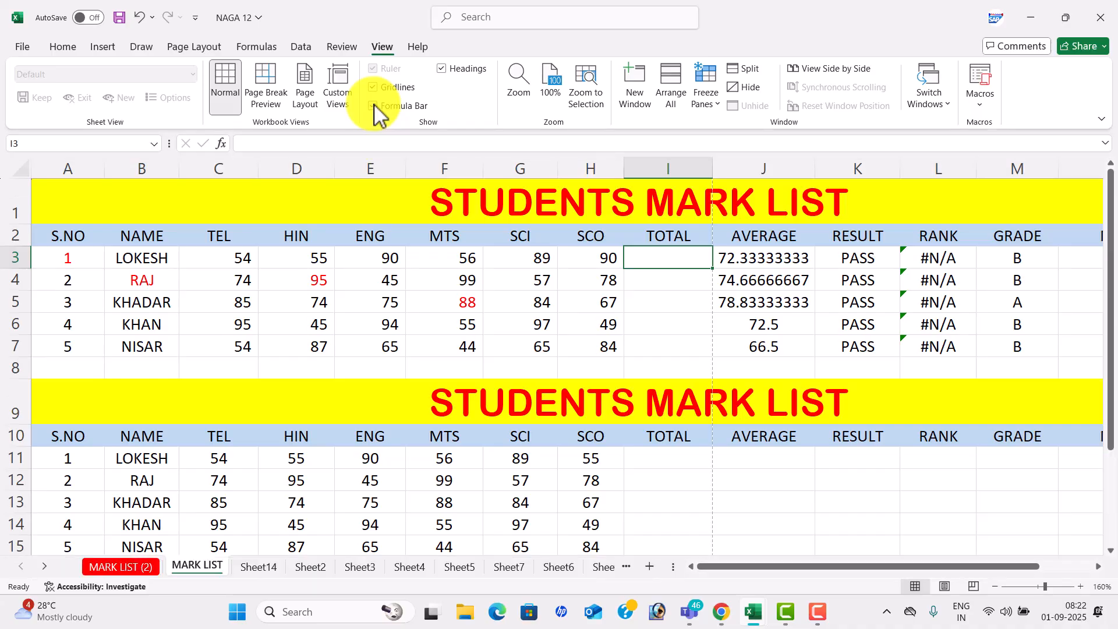
- Zoom the mark list to 200%, then back to 100%
{"action": "left_click", "coordinate": [521, 84]}
{"action": "left_click", "coordinate": [825, 346]}
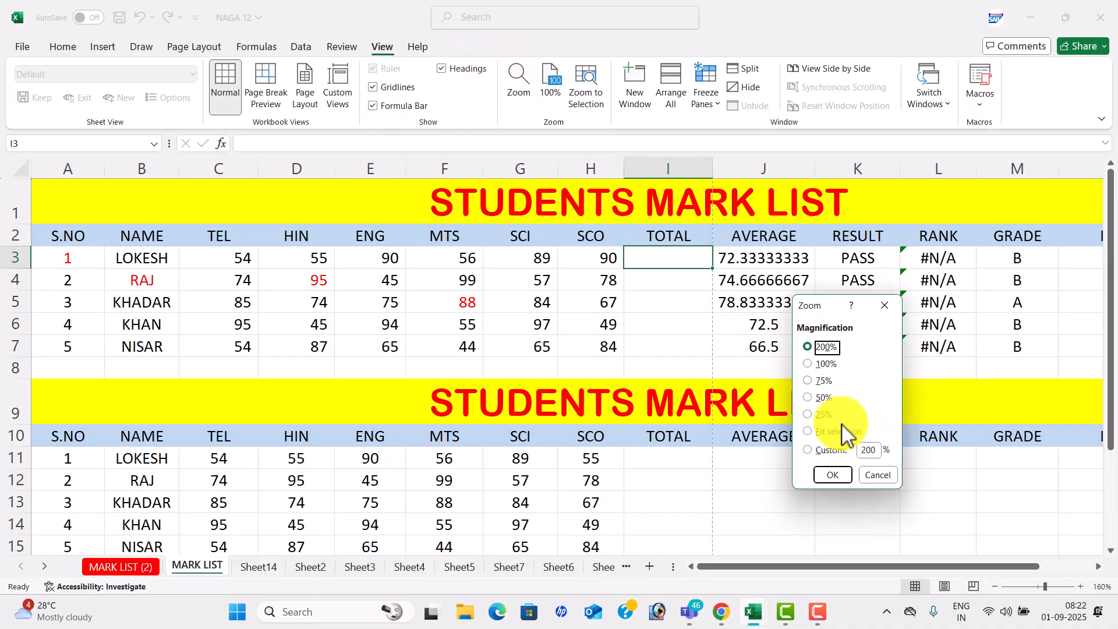
{"action": "left_click", "coordinate": [846, 471]}
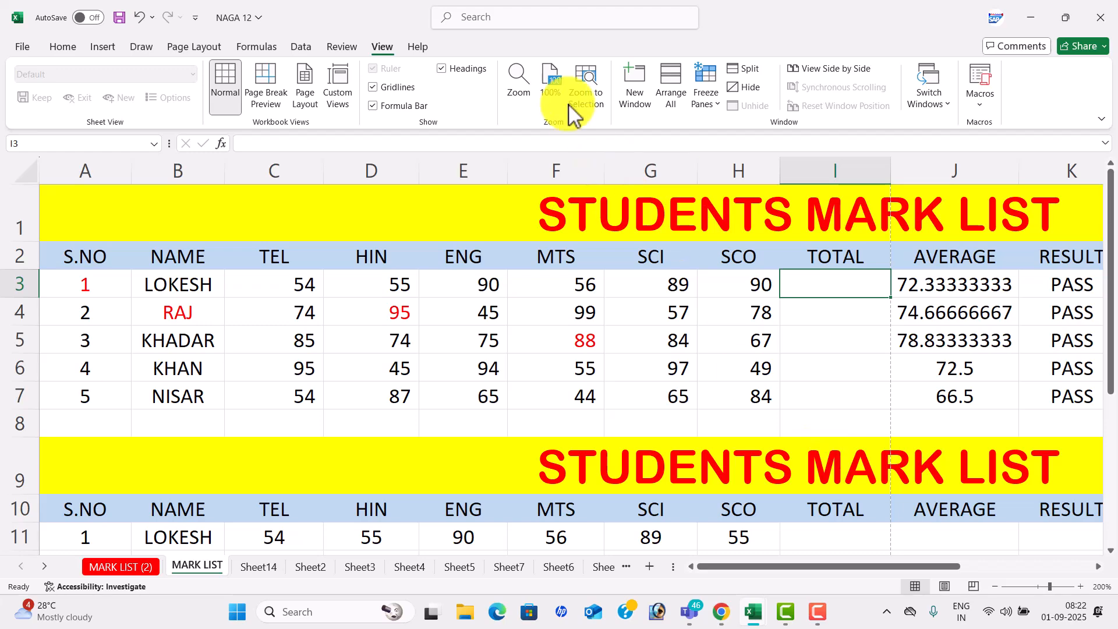
{"action": "left_click", "coordinate": [552, 86]}
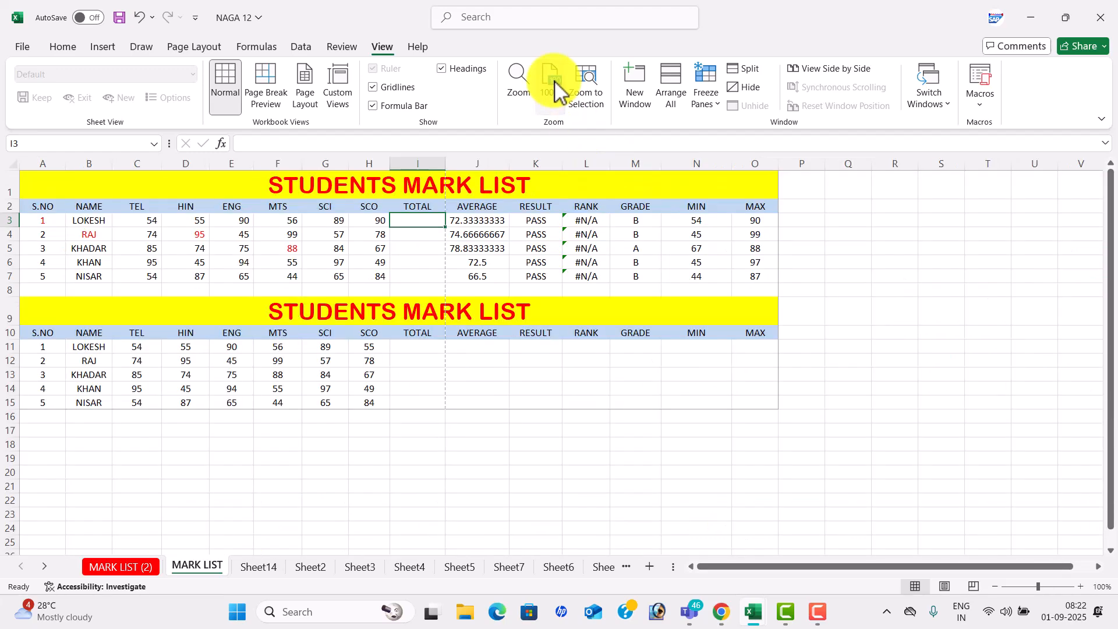
- Zoom to the selection, reset to 100%, and open the workbook in a new window
{"action": "left_click", "coordinate": [586, 92]}
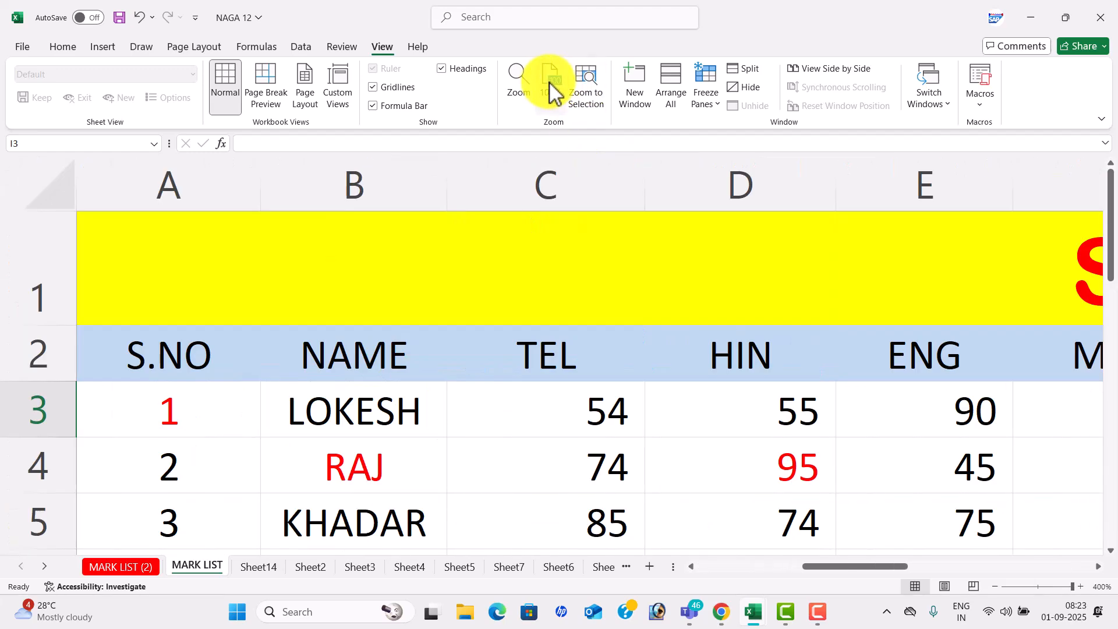
{"action": "left_click", "coordinate": [552, 86]}
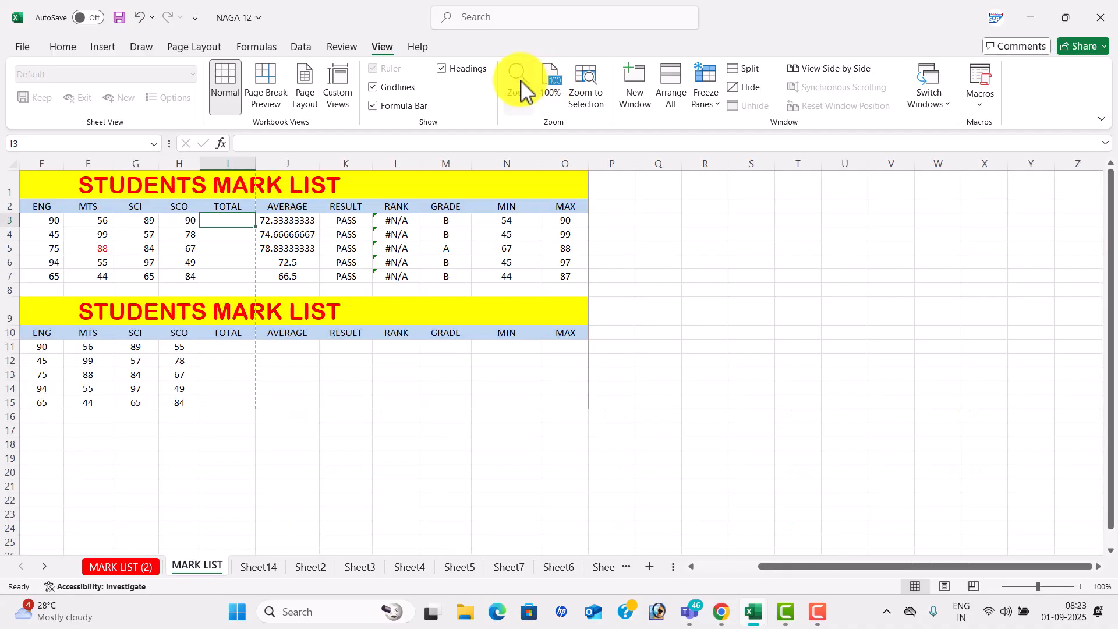
{"action": "left_click", "coordinate": [521, 88]}
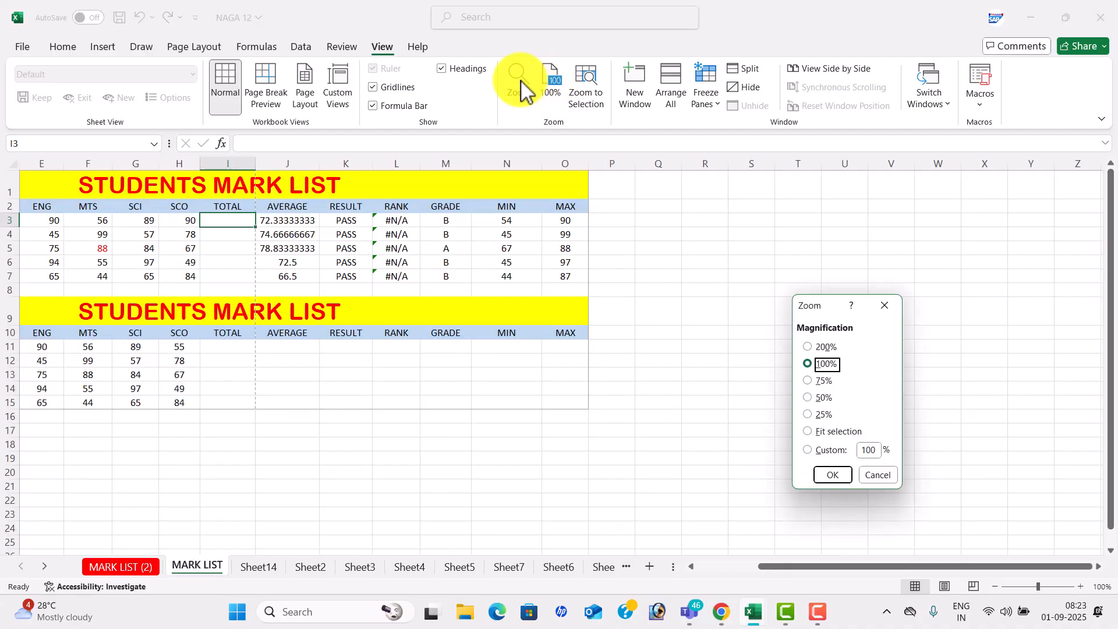
{"action": "left_click", "coordinate": [884, 305]}
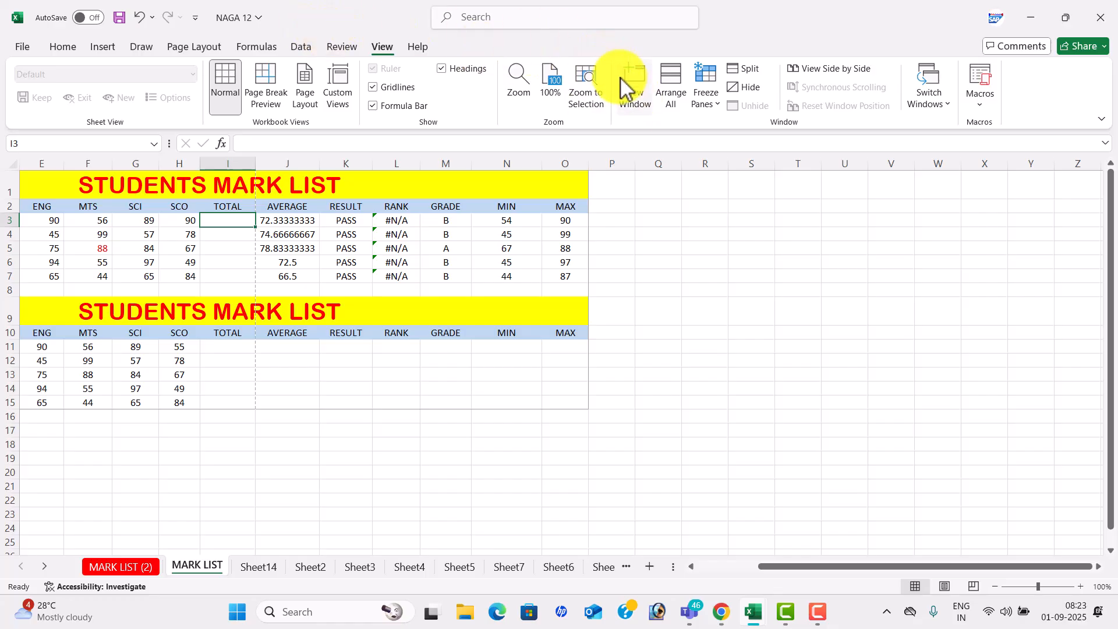
{"action": "left_click", "coordinate": [637, 101]}
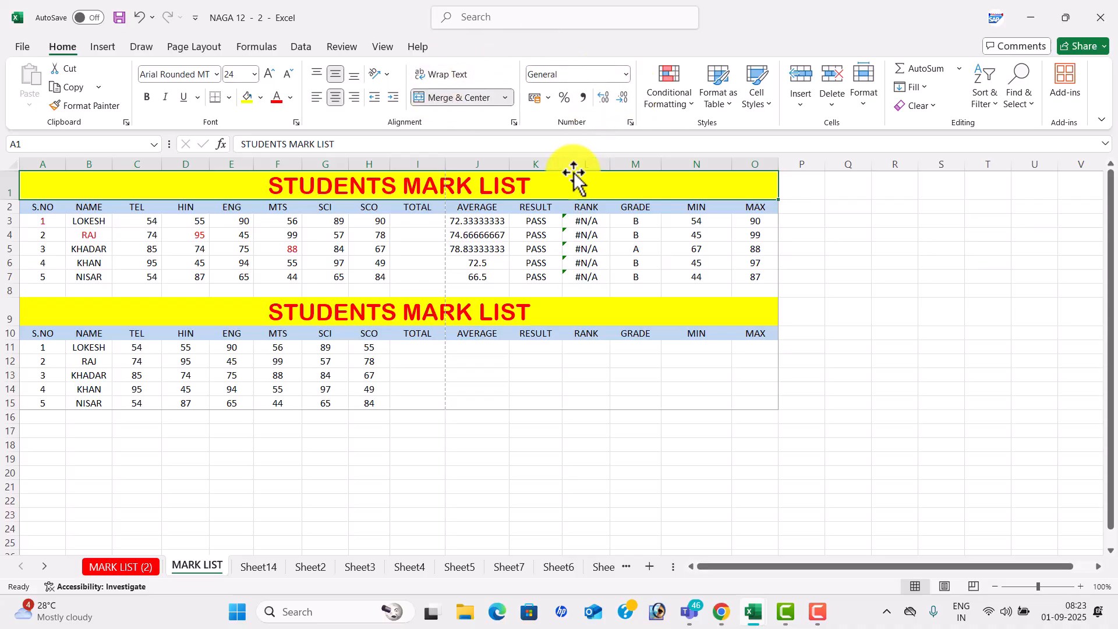
{"action": "left_click", "coordinate": [380, 49]}
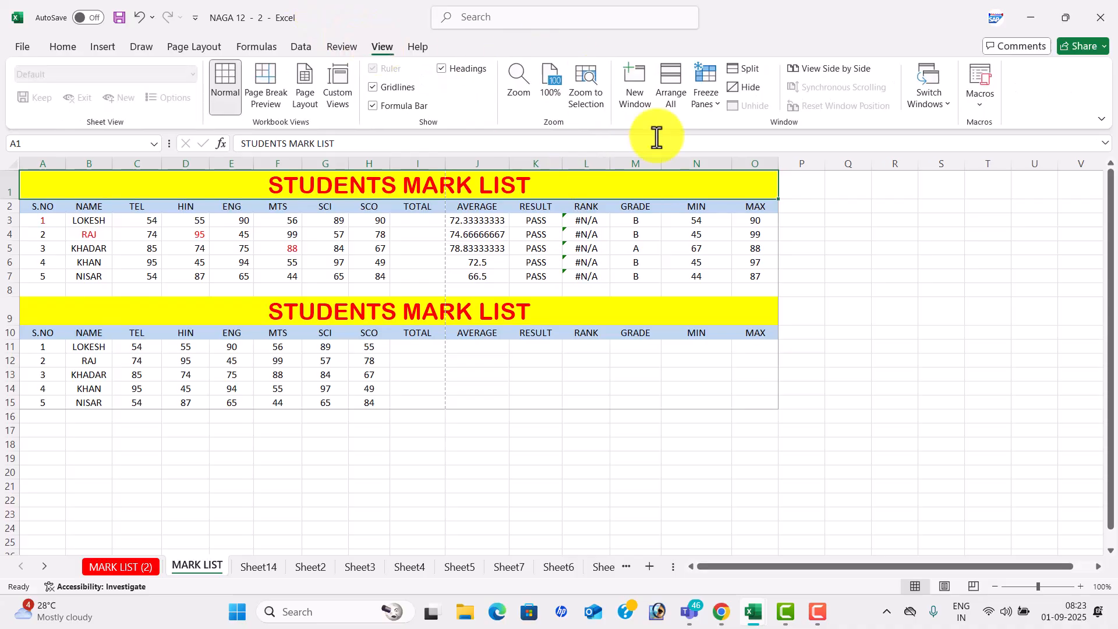
- Tile the windows, close NAGA 12 - 1 and EXCEL FORMULAS without saving, then maximise NAGA 12
{"action": "left_click", "coordinate": [671, 93]}
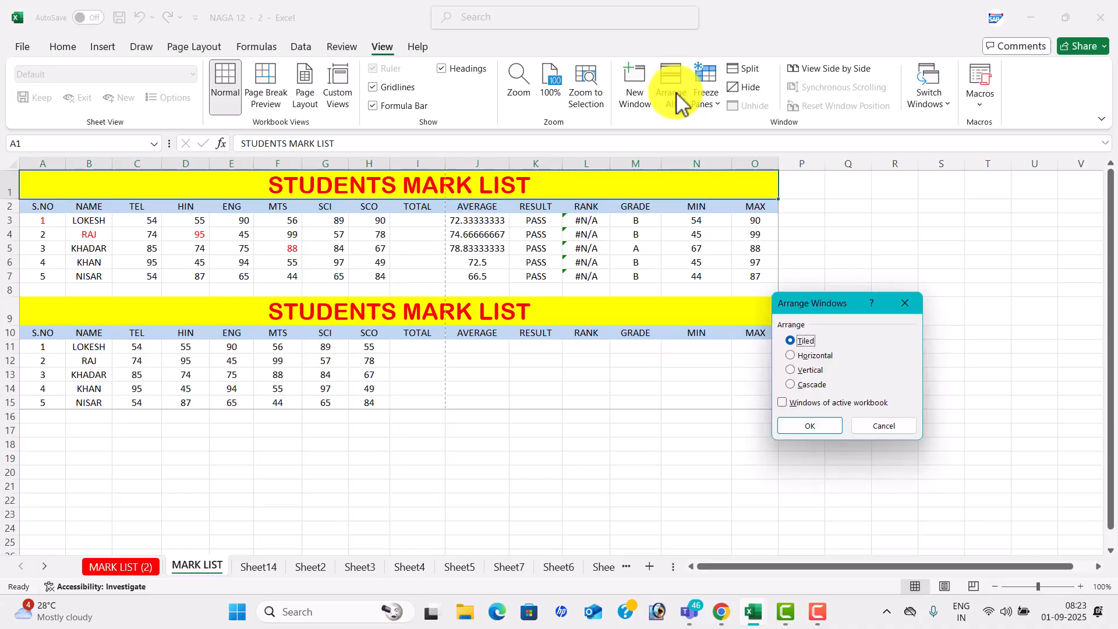
{"action": "left_click", "coordinate": [809, 426]}
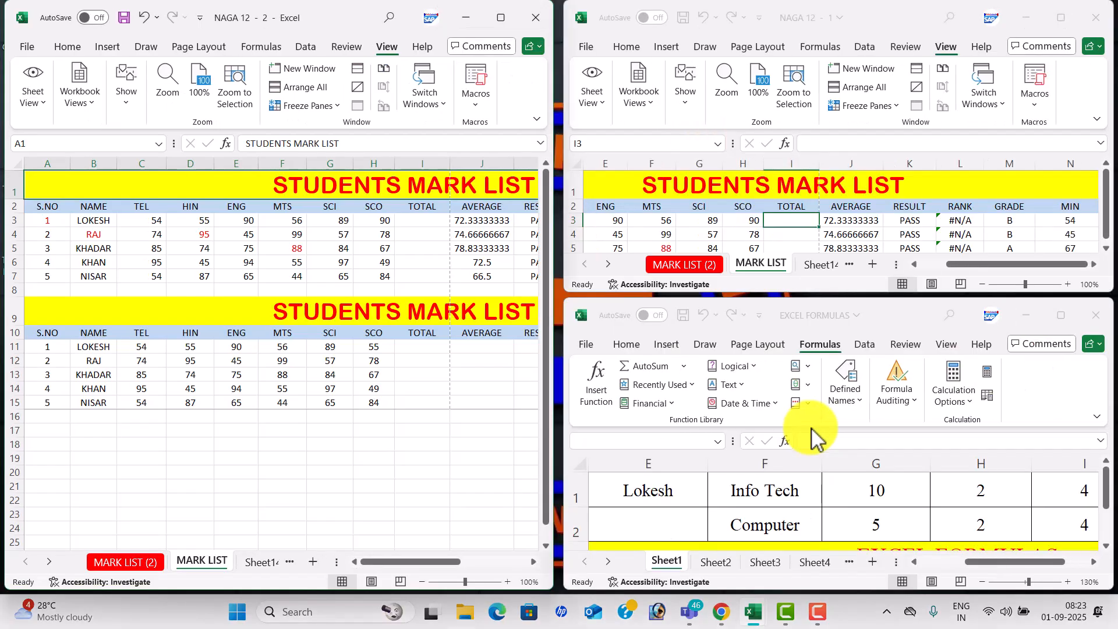
{"action": "left_click", "coordinate": [1095, 17]}
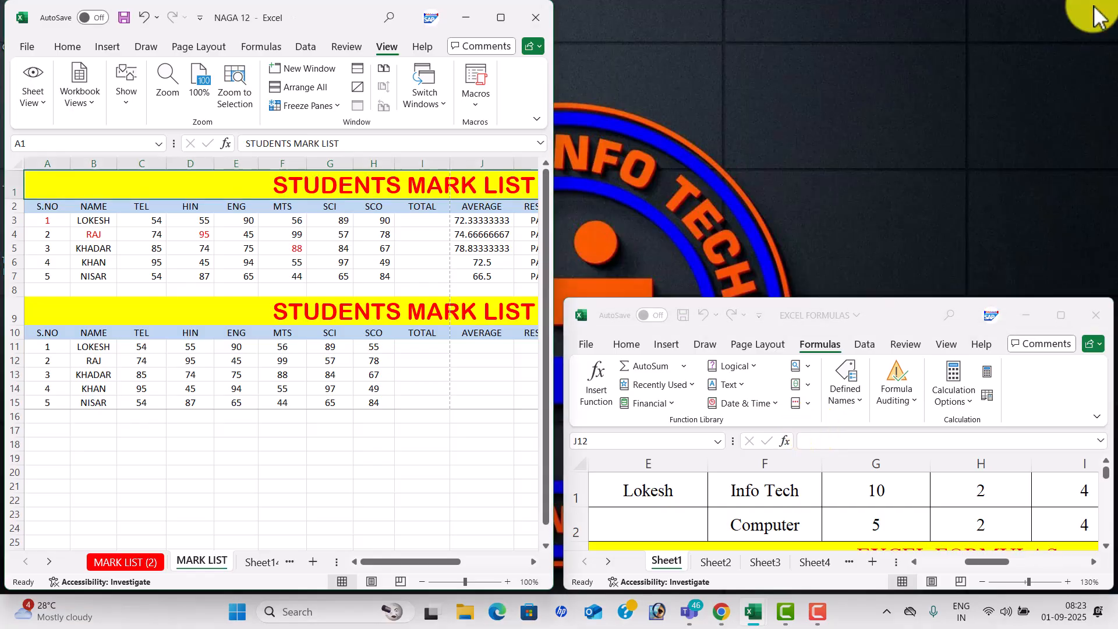
{"action": "left_click", "coordinate": [1095, 316]}
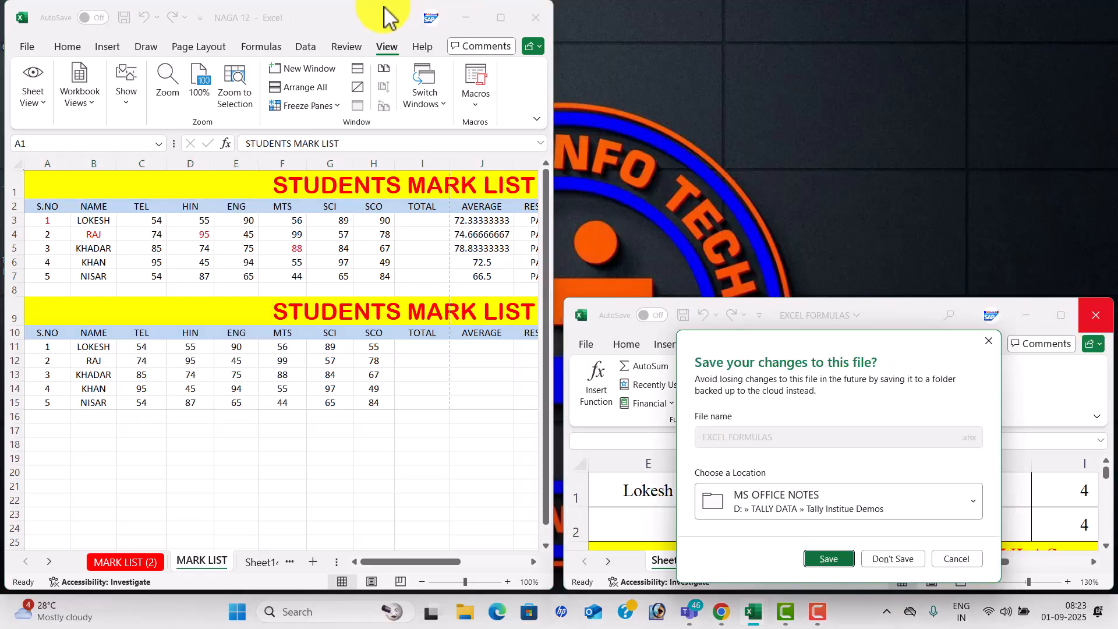
{"action": "left_click", "coordinate": [911, 560]}
{"action": "left_click_drag", "start_coordinate": [226, 22], "coordinate": [291, 118]}
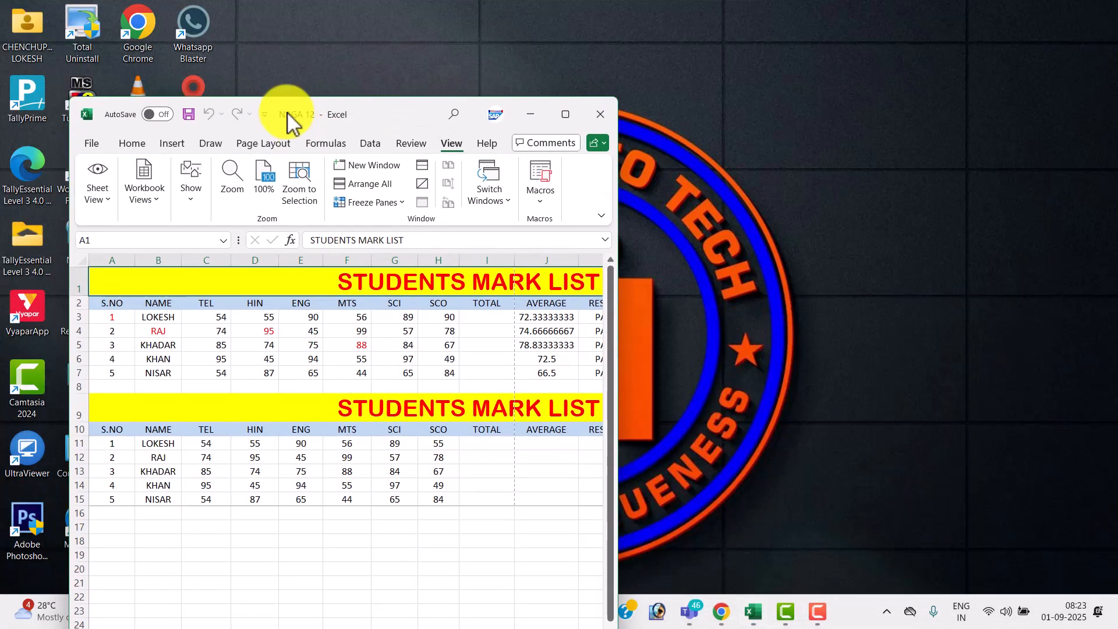
{"action": "left_click", "coordinate": [565, 115]}
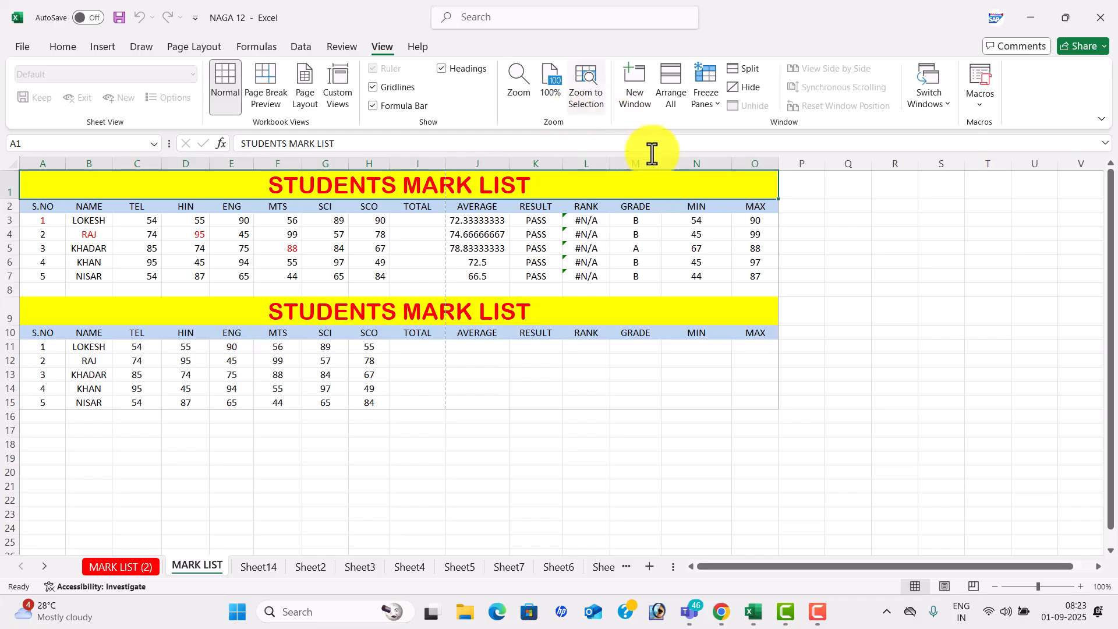
{"action": "left_click", "coordinate": [12, 184]}
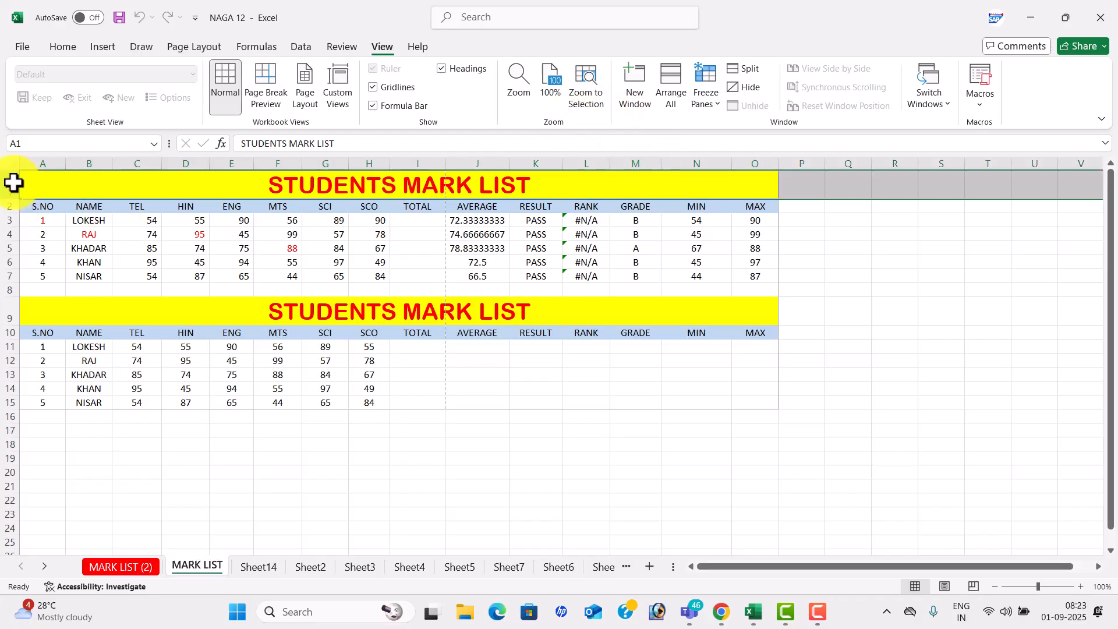
{"action": "left_click", "coordinate": [717, 104]}
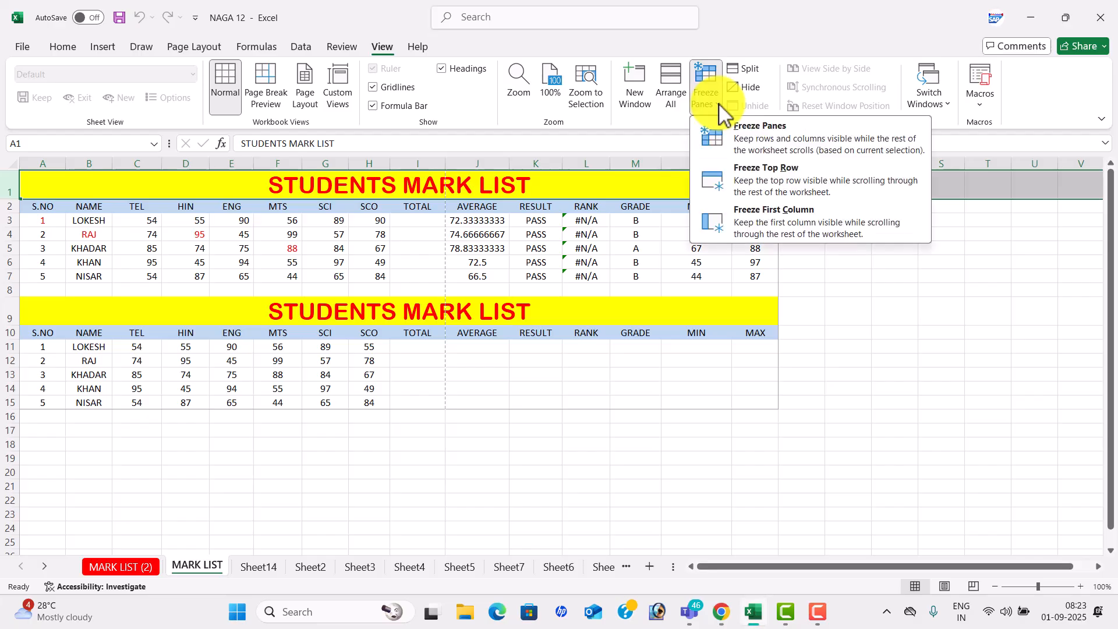
{"action": "left_click", "coordinate": [769, 173]}
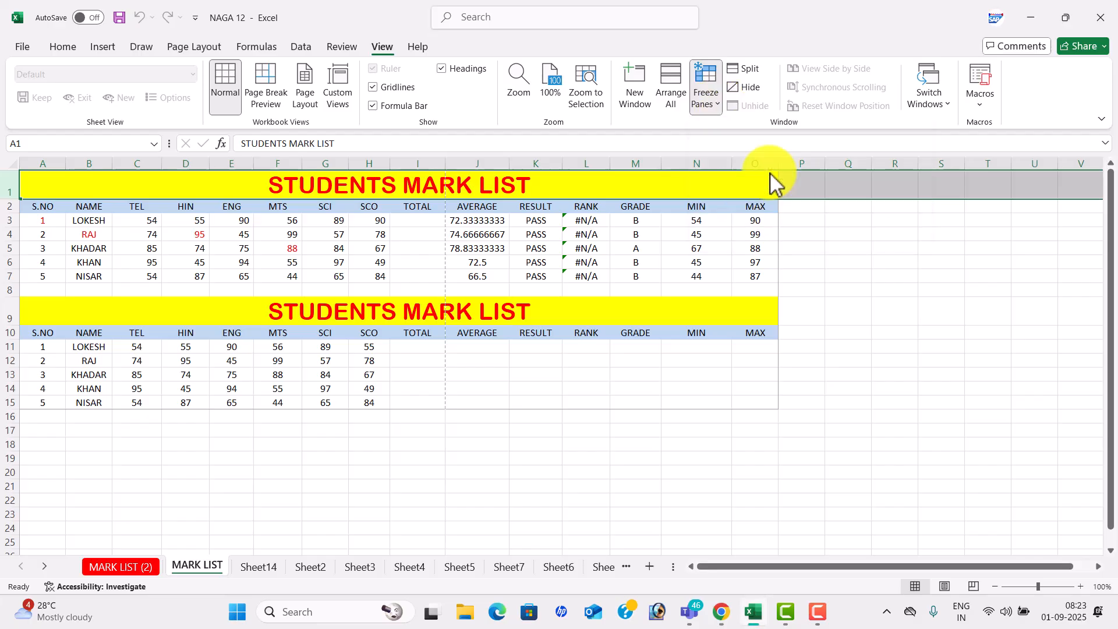
{"action": "left_click", "coordinate": [589, 258]}
{"action": "key", "text": "Down"}
{"action": "key", "text": "Down"}
{"action": "key", "text": "Down"}
{"action": "key", "text": "Down"}
{"action": "key", "text": "Down"}
{"action": "key", "text": "Down"}
{"action": "key", "text": "Down"}
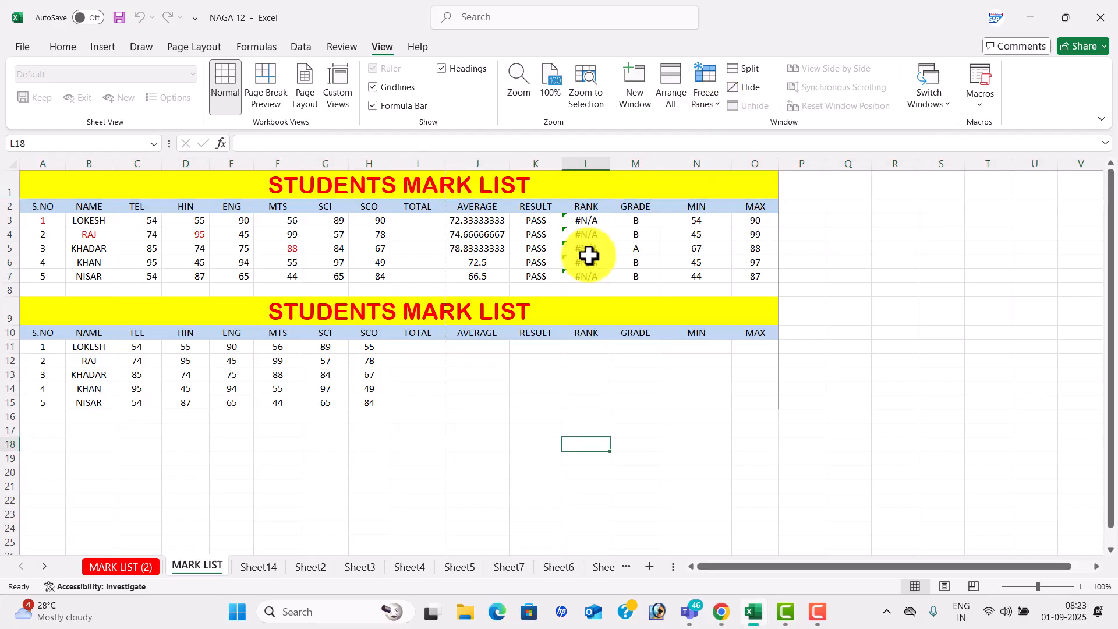
{"action": "key", "text": "Down"}
{"action": "key", "text": "Down"}
{"action": "key", "text": "Down"}
{"action": "key", "text": "Down"}
{"action": "key", "text": "Down"}
{"action": "key", "text": "Down"}
{"action": "key", "text": "Down"}
{"action": "key", "text": "Down"}
{"action": "key", "text": "Down"}
{"action": "key", "text": "Down"}
{"action": "key", "text": "Down"}
{"action": "key", "text": "Down"}
{"action": "key", "text": "Down"}
{"action": "key", "text": "Down"}
{"action": "key", "text": "Down"}
{"action": "key", "text": "Down"}
{"action": "key", "text": "Down"}
{"action": "key", "text": "Down"}
{"action": "key", "text": "Down"}
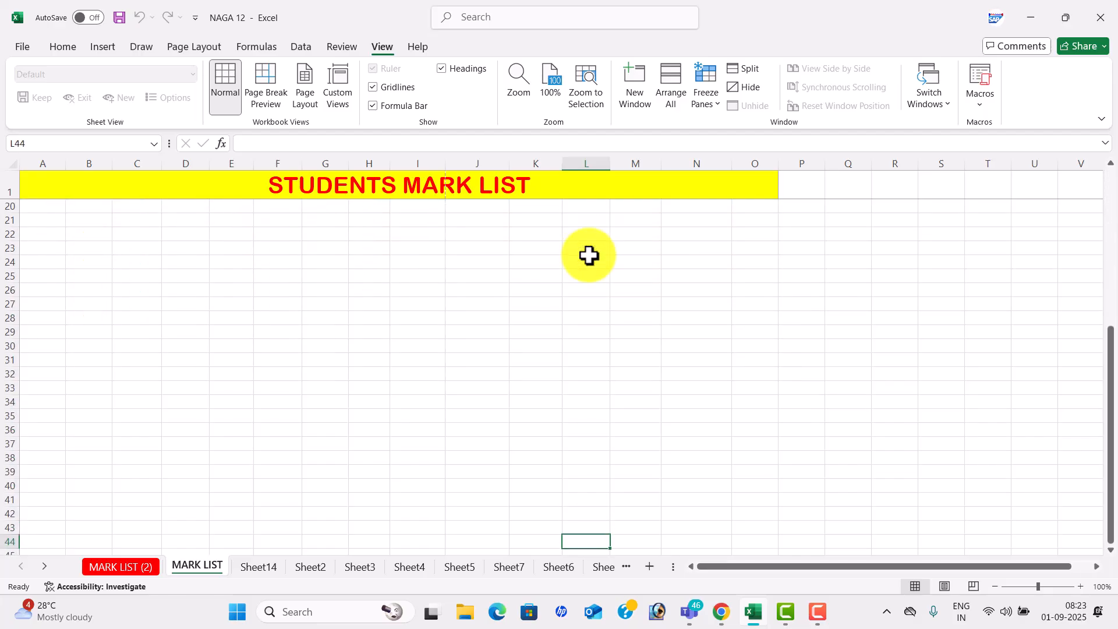
{"action": "left_click", "coordinate": [7, 185]}
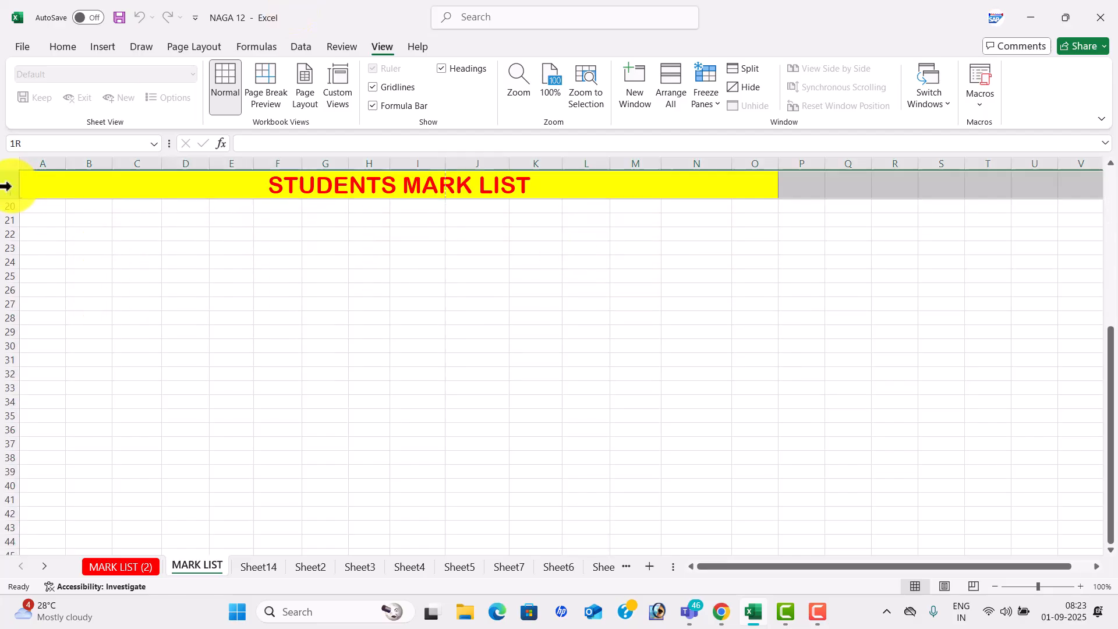
{"action": "left_click", "coordinate": [706, 87]}
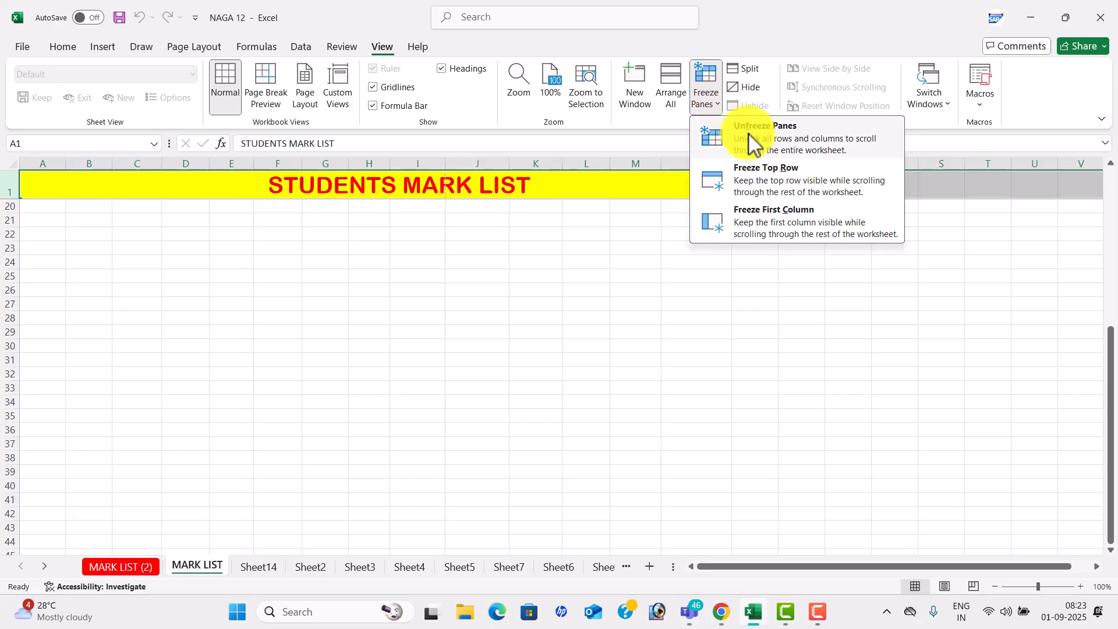
{"action": "left_click", "coordinate": [757, 148]}
{"action": "left_click", "coordinate": [530, 249]}
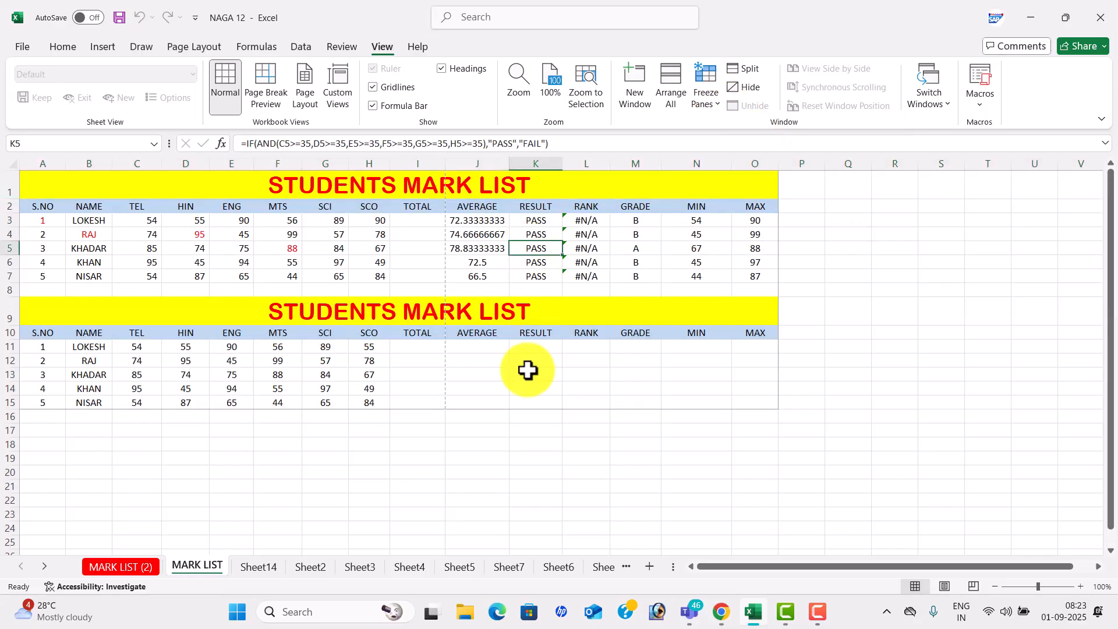
{"action": "left_click", "coordinate": [534, 528]}
{"action": "key", "text": "Down"}
{"action": "key", "text": "Down"}
{"action": "key", "text": "Down"}
{"action": "key", "text": "Down"}
{"action": "key", "text": "Down"}
{"action": "key", "text": "Down"}
{"action": "key", "text": "Down"}
{"action": "key", "text": "Down"}
{"action": "key", "text": "Down"}
{"action": "key", "text": "Down"}
{"action": "key", "text": "Down"}
{"action": "key", "text": "Down"}
{"action": "key", "text": "Down"}
{"action": "key", "text": "Down"}
{"action": "key", "text": "Down"}
{"action": "key", "text": "Down"}
{"action": "key", "text": "Down"}
{"action": "key", "text": "Down"}
{"action": "key", "text": "Down"}
{"action": "key", "text": "Down"}
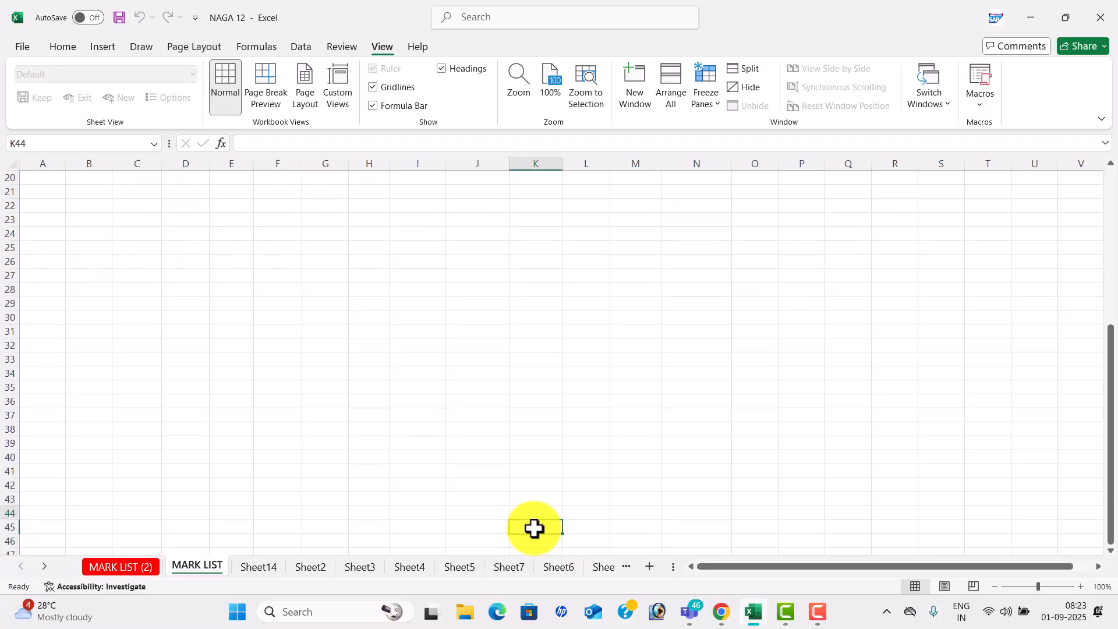
{"action": "key", "text": "Up"}
{"action": "key", "text": "Up"}
{"action": "key", "text": "Up"}
{"action": "key", "text": "Up"}
{"action": "key", "text": "Up"}
{"action": "key", "text": "Up"}
{"action": "key", "text": "Up"}
{"action": "key", "text": "Up"}
{"action": "key", "text": "Up"}
{"action": "key", "text": "Up"}
{"action": "key", "text": "Up"}
{"action": "key", "text": "Up"}
{"action": "key", "text": "Up"}
{"action": "key", "text": "Up"}
{"action": "key", "text": "Up"}
{"action": "key", "text": "Up"}
{"action": "key", "text": "Up"}
{"action": "key", "text": "Up"}
{"action": "key", "text": "Up"}
{"action": "key", "text": "Up"}
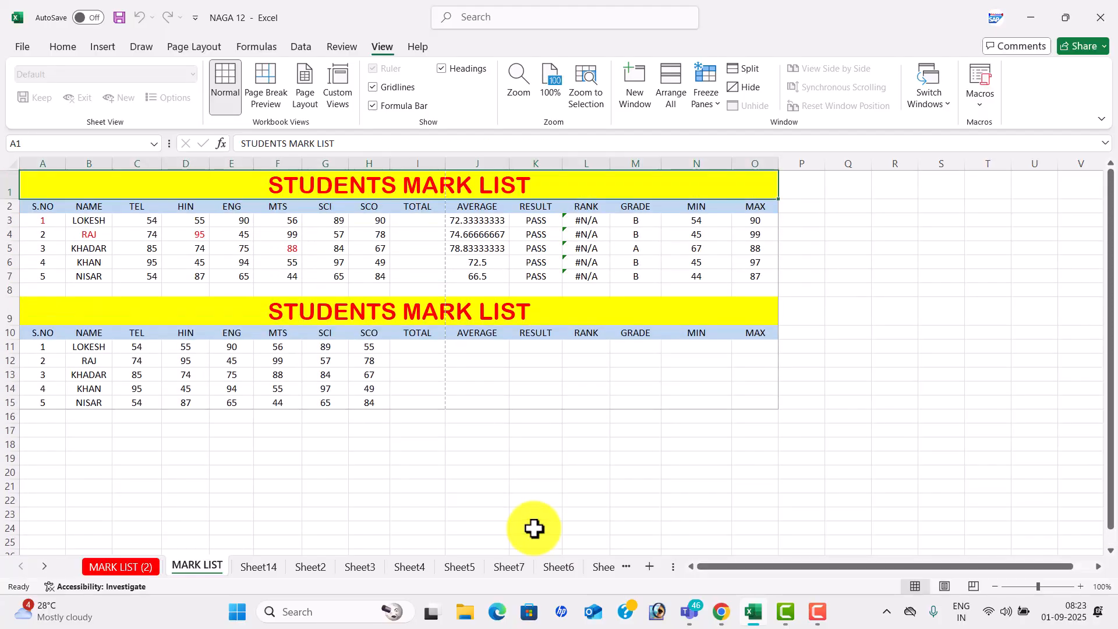
{"action": "left_click", "coordinate": [52, 163]}
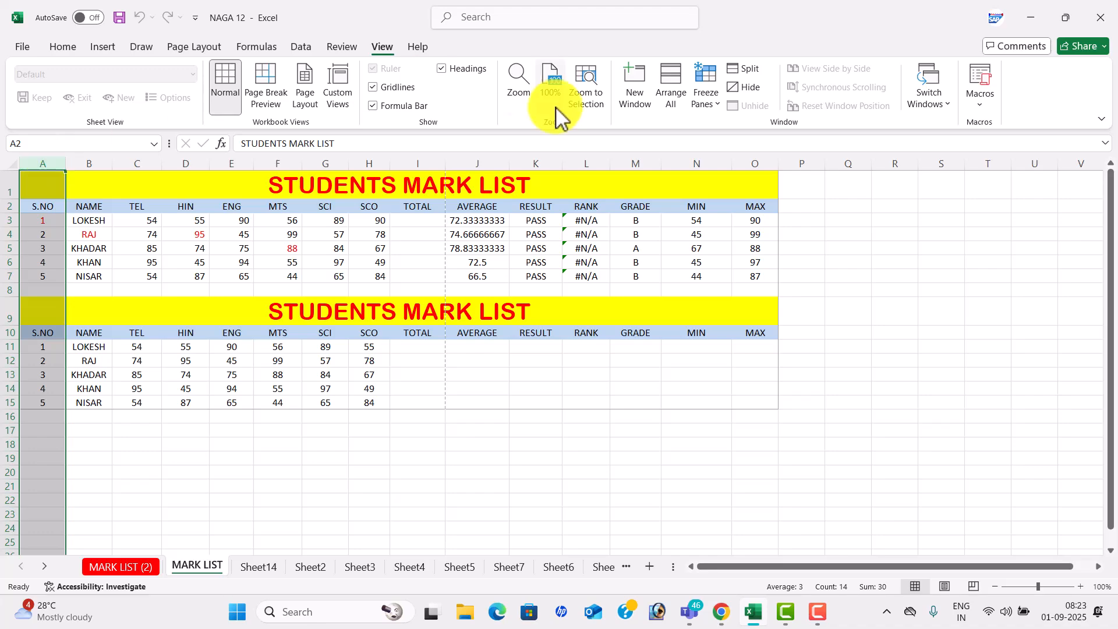
{"action": "left_click", "coordinate": [710, 101]}
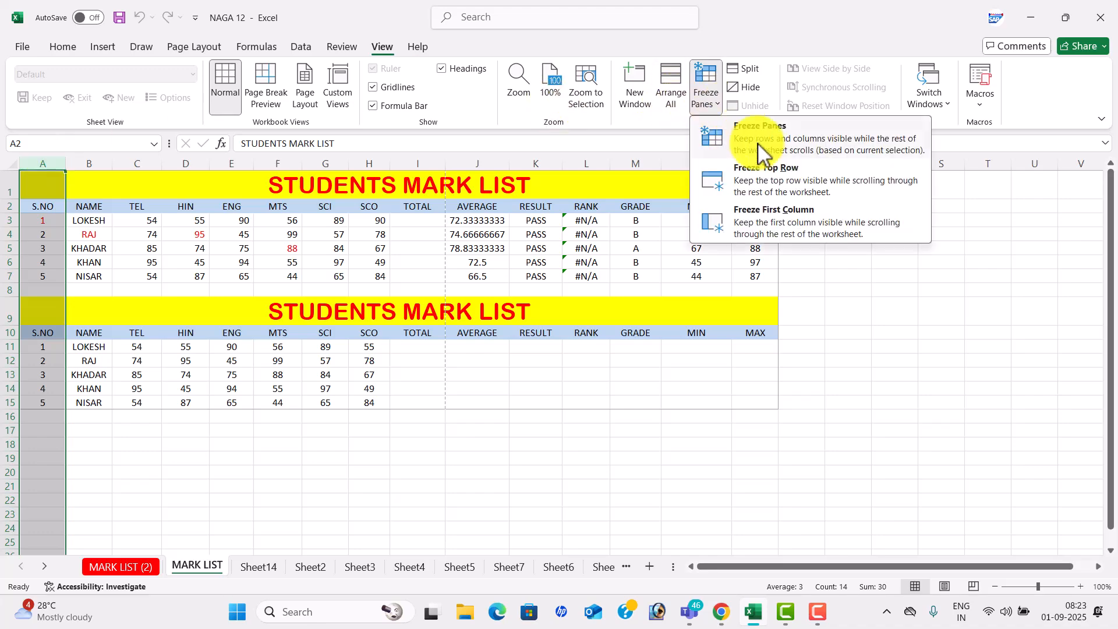
{"action": "left_click", "coordinate": [810, 218]}
{"action": "left_click", "coordinate": [1043, 312]}
{"action": "scroll", "coordinate": [1043, 313], "scroll_direction": "right", "scroll_amount": 1}
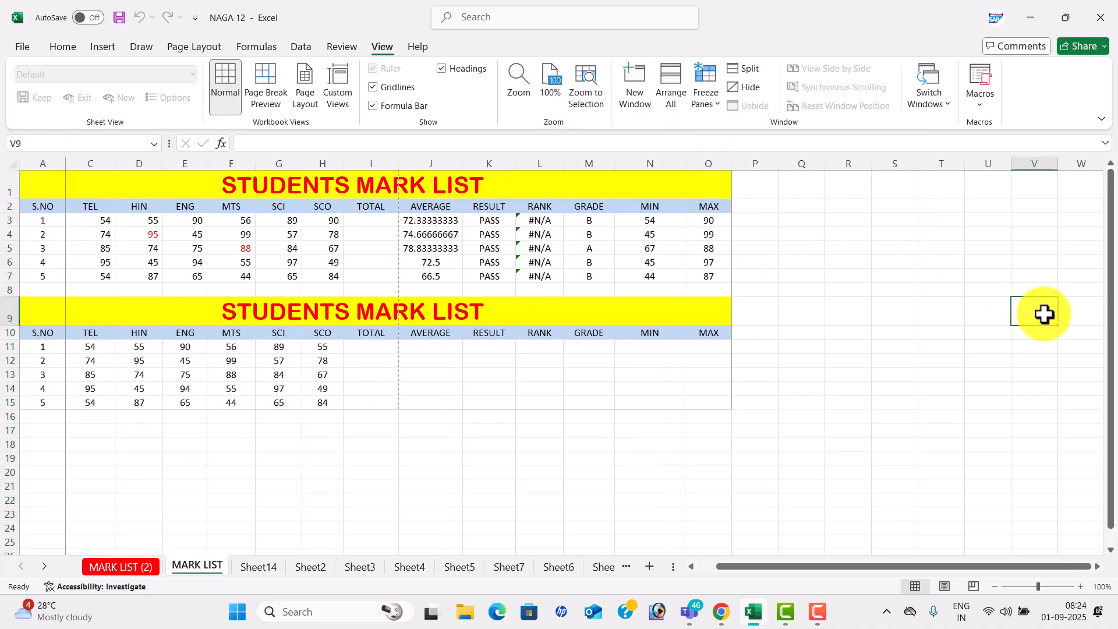
{"action": "key", "text": "Right"}
{"action": "key", "text": "Right"}
{"action": "key", "text": "Right"}
{"action": "key", "text": "Right"}
{"action": "key", "text": "Right"}
{"action": "key", "text": "Right"}
{"action": "key", "text": "Right"}
{"action": "key", "text": "Right"}
{"action": "key", "text": "Right"}
{"action": "key", "text": "Right"}
{"action": "key", "text": "Right"}
{"action": "key", "text": "Right"}
{"action": "key", "text": "Right"}
{"action": "key", "text": "Right"}
{"action": "key", "text": "Right"}
{"action": "key", "text": "Right"}
{"action": "key", "text": "Right"}
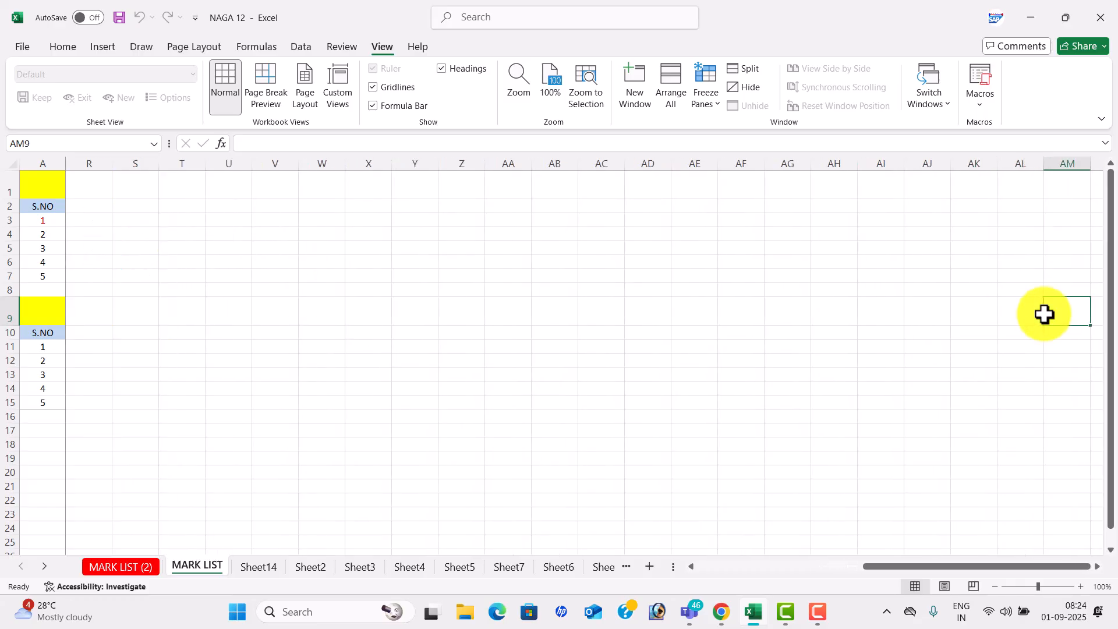
{"action": "left_click", "coordinate": [708, 103]}
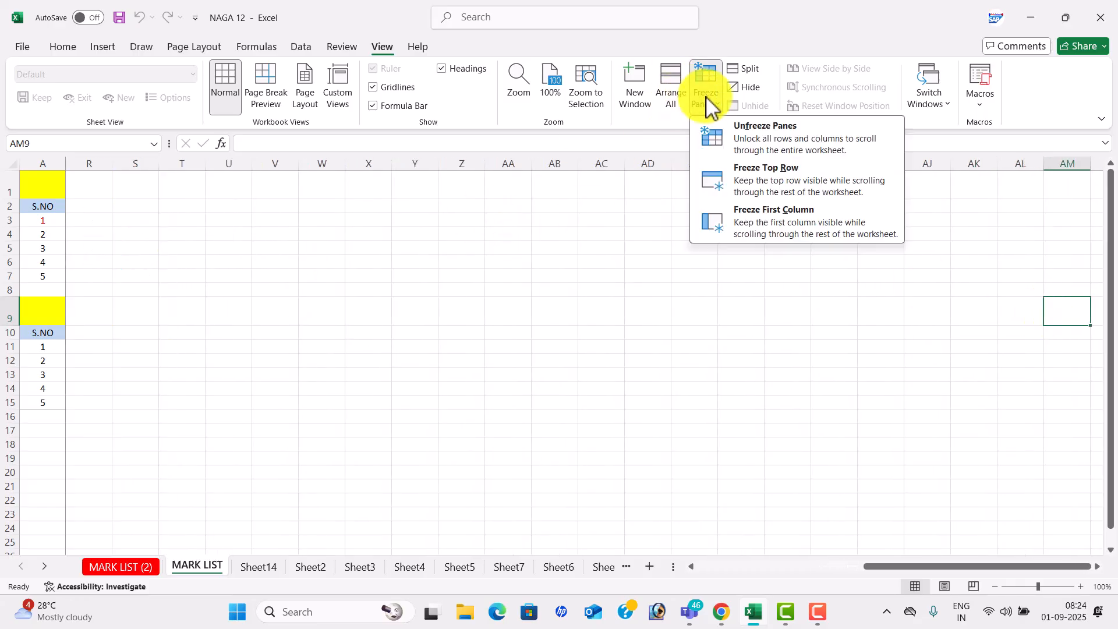
{"action": "left_click", "coordinate": [759, 142]}
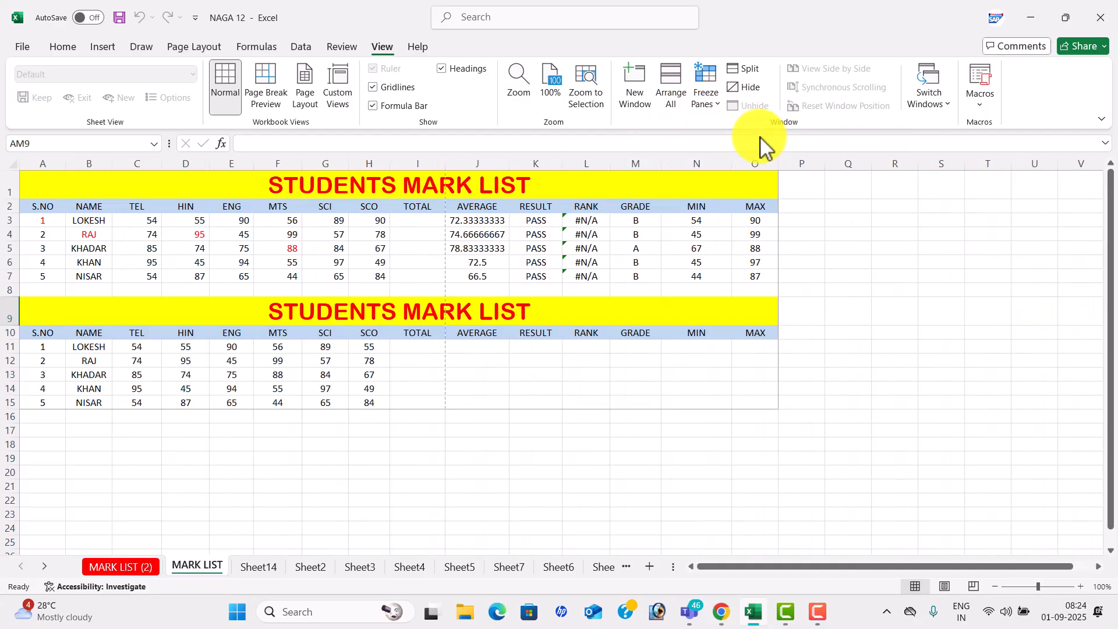
{"action": "left_click", "coordinate": [1051, 291]}
{"action": "key", "text": "Right"}
{"action": "key", "text": "Right"}
{"action": "key", "text": "Right"}
{"action": "key", "text": "Right"}
{"action": "key", "text": "Right"}
{"action": "key", "text": "Right"}
{"action": "key", "text": "Right"}
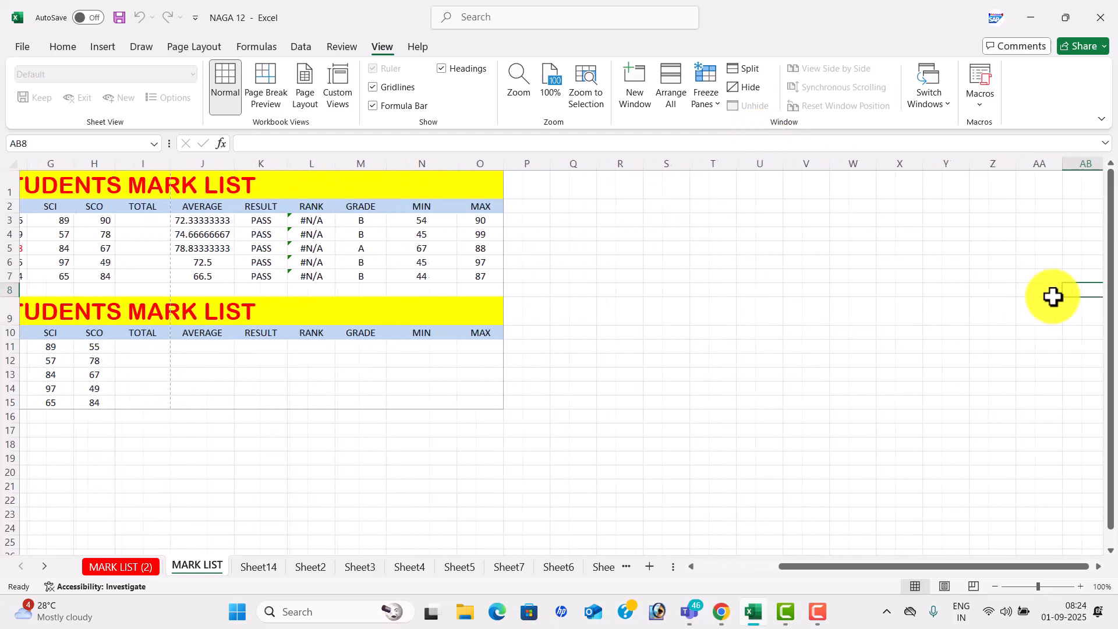
{"action": "key", "text": "Right"}
{"action": "key", "text": "Right"}
{"action": "key", "text": "Right"}
{"action": "key", "text": "Right"}
{"action": "key", "text": "Right"}
{"action": "key", "text": "Left"}
{"action": "key", "text": "Left"}
{"action": "key", "text": "Left"}
{"action": "key", "text": "Left"}
{"action": "key", "text": "Left"}
{"action": "key", "text": "Left"}
{"action": "key", "text": "Left"}
{"action": "key", "text": "Left"}
{"action": "key", "text": "Left"}
{"action": "key", "text": "Left"}
{"action": "key", "text": "Left"}
{"action": "key", "text": "Left"}
{"action": "key", "text": "Left"}
{"action": "key", "text": "Left"}
{"action": "key", "text": "Left"}
{"action": "key", "text": "Left"}
{"action": "key", "text": "Left"}
{"action": "key", "text": "Left"}
{"action": "key", "text": "Left"}
{"action": "key", "text": "Left"}
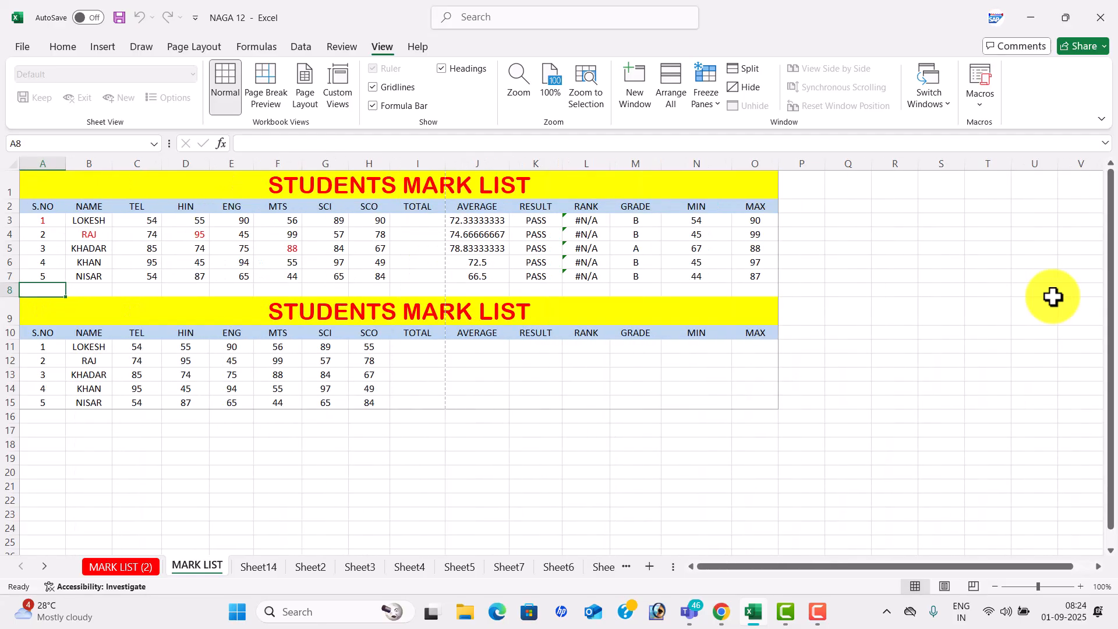
- Zoom the sheet to 110% and split it into four panes at cell F6
{"action": "left_click", "coordinate": [398, 272]}
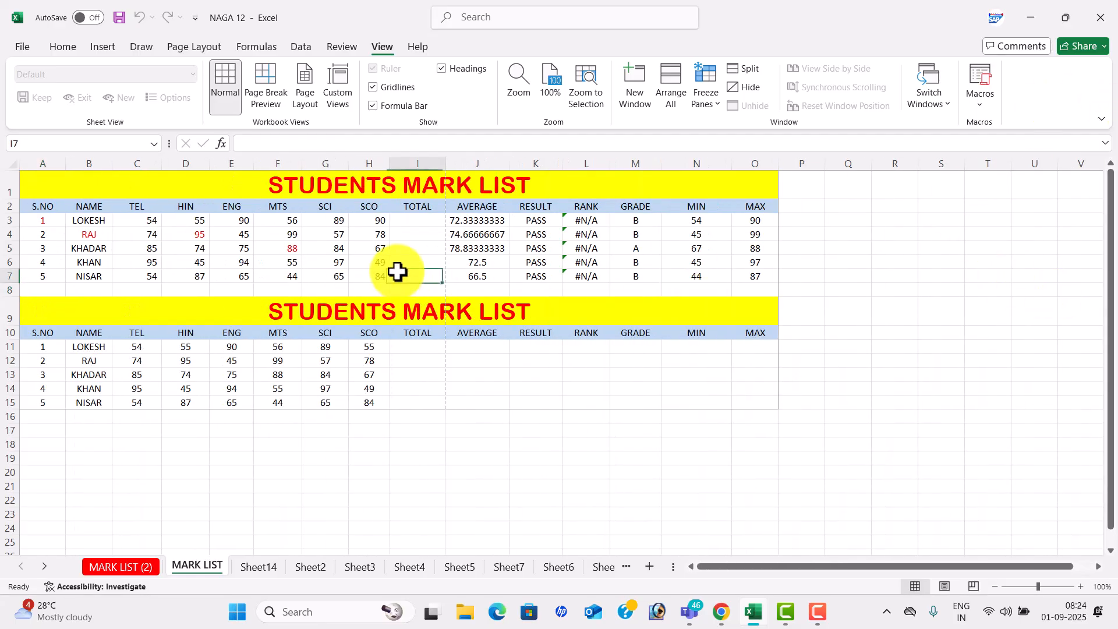
{"action": "left_click", "coordinate": [1080, 586]}
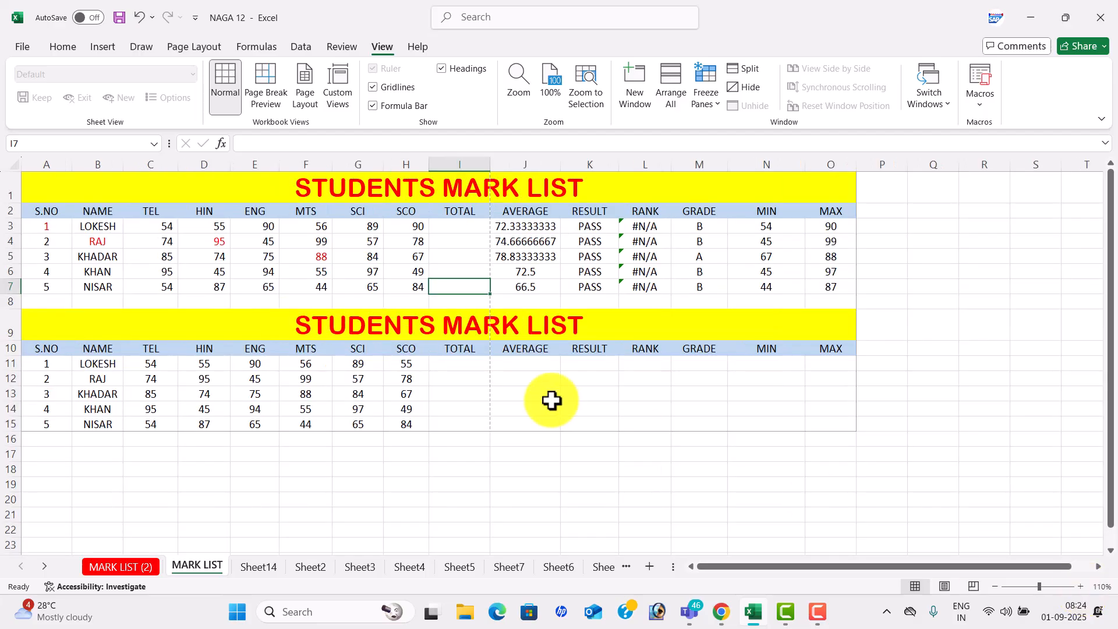
{"action": "left_click", "coordinate": [317, 270]}
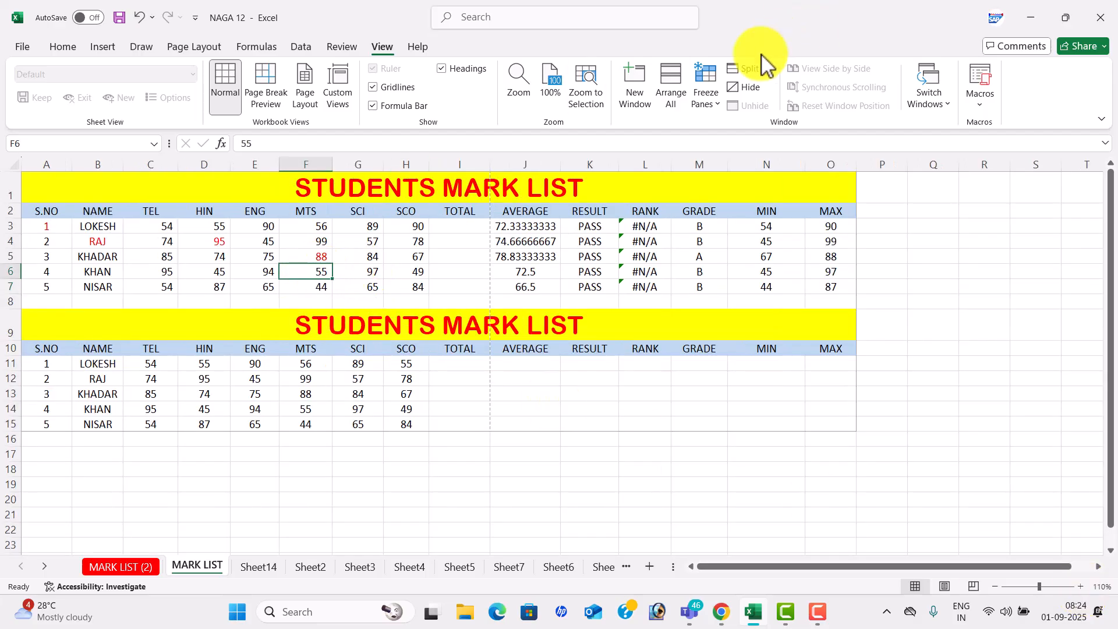
{"action": "left_click", "coordinate": [751, 76]}
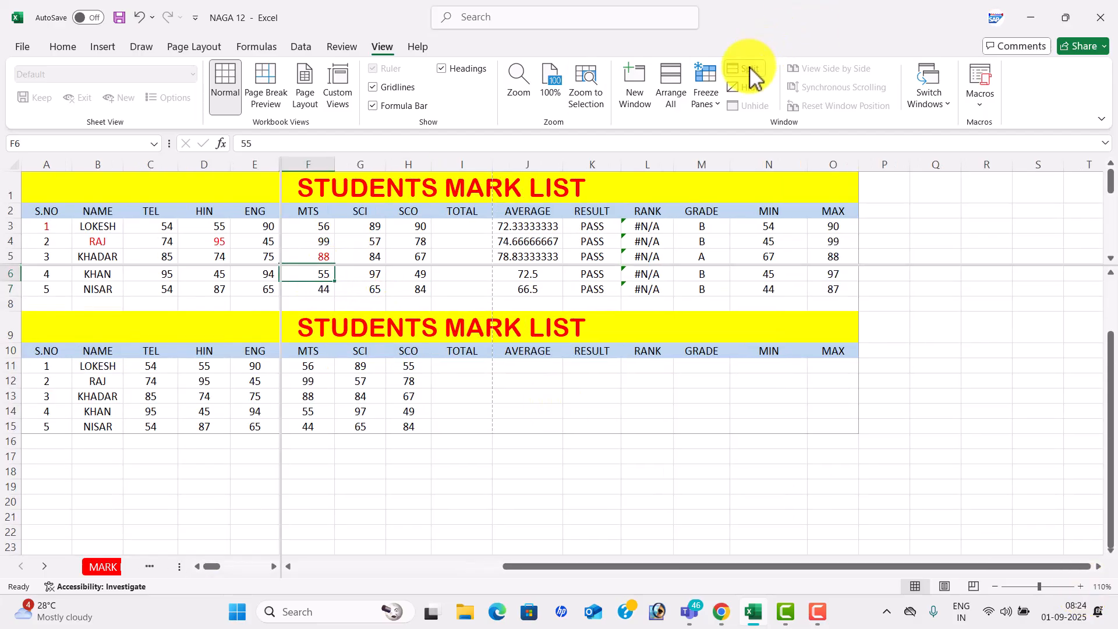
- Scroll through the split panes, then remove the split and return to row 1
{"action": "left_click", "coordinate": [409, 220]}
{"action": "key", "text": "Down"}
{"action": "key", "text": "Down"}
{"action": "key", "text": "Down"}
{"action": "key", "text": "Down"}
{"action": "key", "text": "Down"}
{"action": "key", "text": "Down"}
{"action": "key", "text": "Down"}
{"action": "key", "text": "Down"}
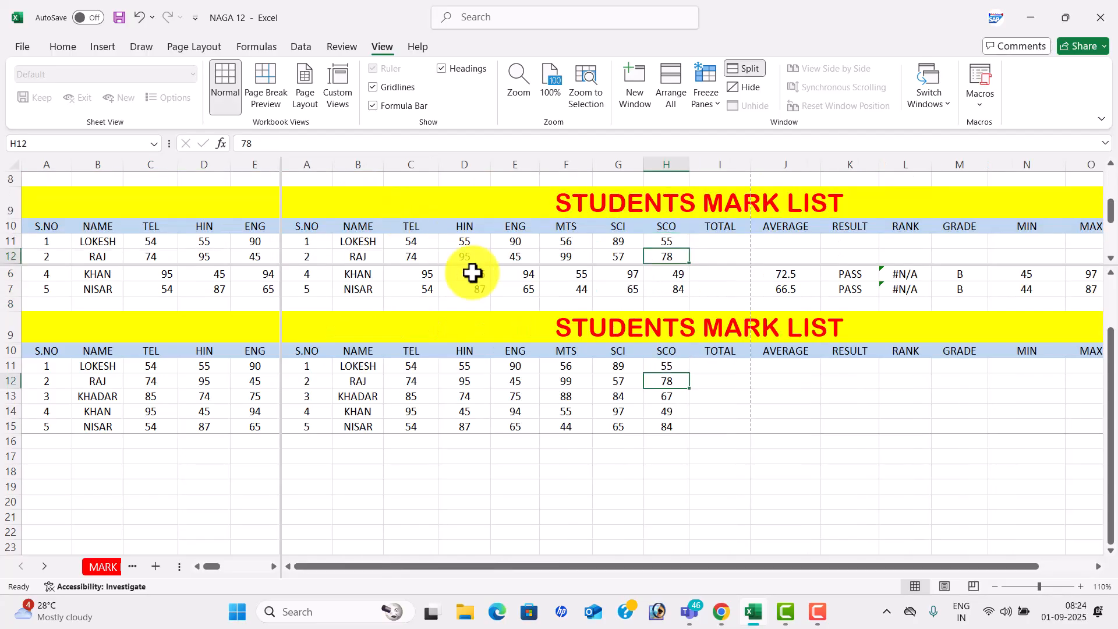
{"action": "left_click", "coordinate": [484, 313]}
{"action": "key", "text": "Down"}
{"action": "key", "text": "Down"}
{"action": "key", "text": "Down"}
{"action": "key", "text": "Down"}
{"action": "key", "text": "Down"}
{"action": "key", "text": "Down"}
{"action": "key", "text": "Down"}
{"action": "key", "text": "Down"}
{"action": "key", "text": "Down"}
{"action": "key", "text": "Down"}
{"action": "key", "text": "Down"}
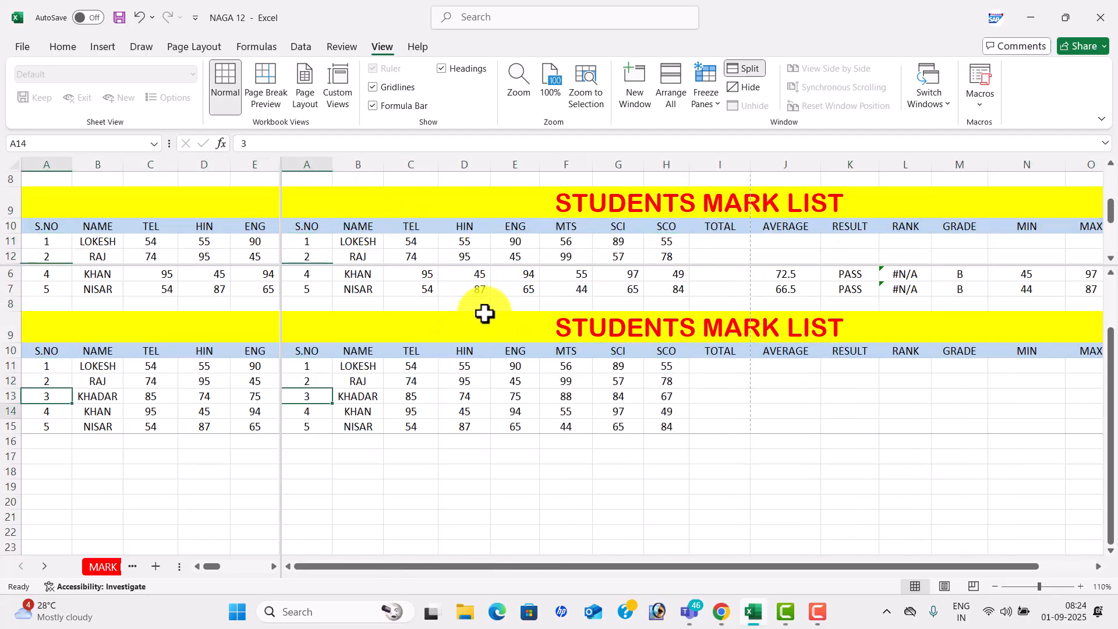
{"action": "key", "text": "Down"}
{"action": "key", "text": "Down"}
{"action": "key", "text": "Down"}
{"action": "key", "text": "Down"}
{"action": "key", "text": "Down"}
{"action": "key", "text": "Down"}
{"action": "key", "text": "Down"}
{"action": "key", "text": "Down"}
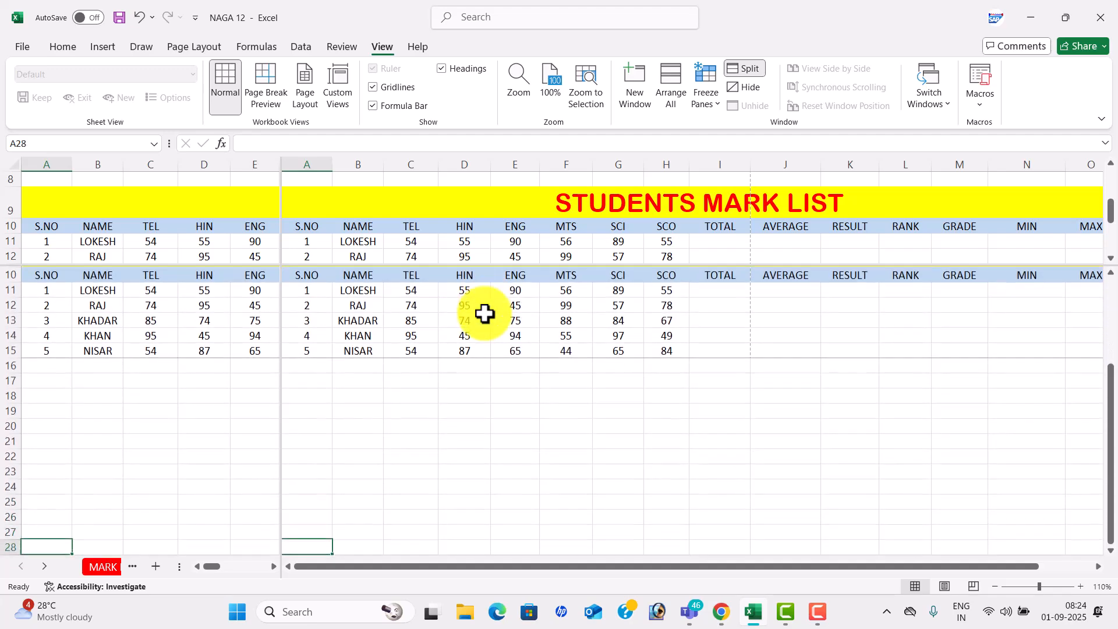
{"action": "key", "text": "Up"}
{"action": "key", "text": "Up"}
{"action": "key", "text": "Up"}
{"action": "key", "text": "Up"}
{"action": "key", "text": "Up"}
{"action": "key", "text": "Up"}
{"action": "key", "text": "Up"}
{"action": "key", "text": "Up"}
{"action": "key", "text": "Up"}
{"action": "key", "text": "Up"}
{"action": "key", "text": "Up"}
{"action": "key", "text": "Up"}
{"action": "key", "text": "Up"}
{"action": "key", "text": "Up"}
{"action": "key", "text": "Up"}
{"action": "key", "text": "Up"}
{"action": "key", "text": "Up"}
{"action": "key", "text": "Up"}
{"action": "key", "text": "Up"}
{"action": "key", "text": "Up"}
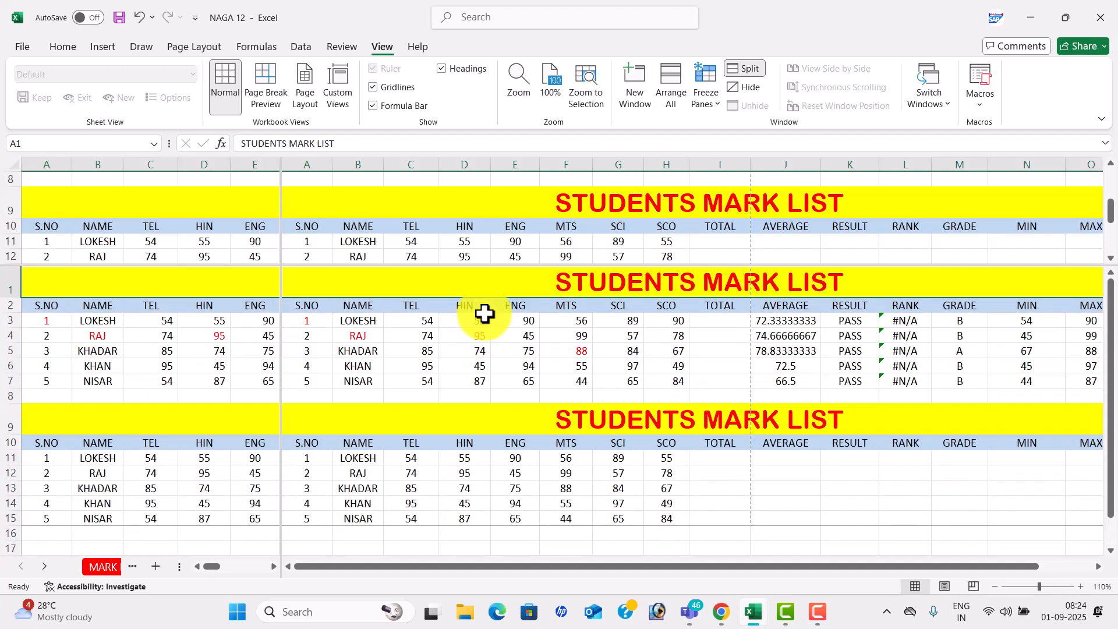
{"action": "left_click", "coordinate": [750, 80]}
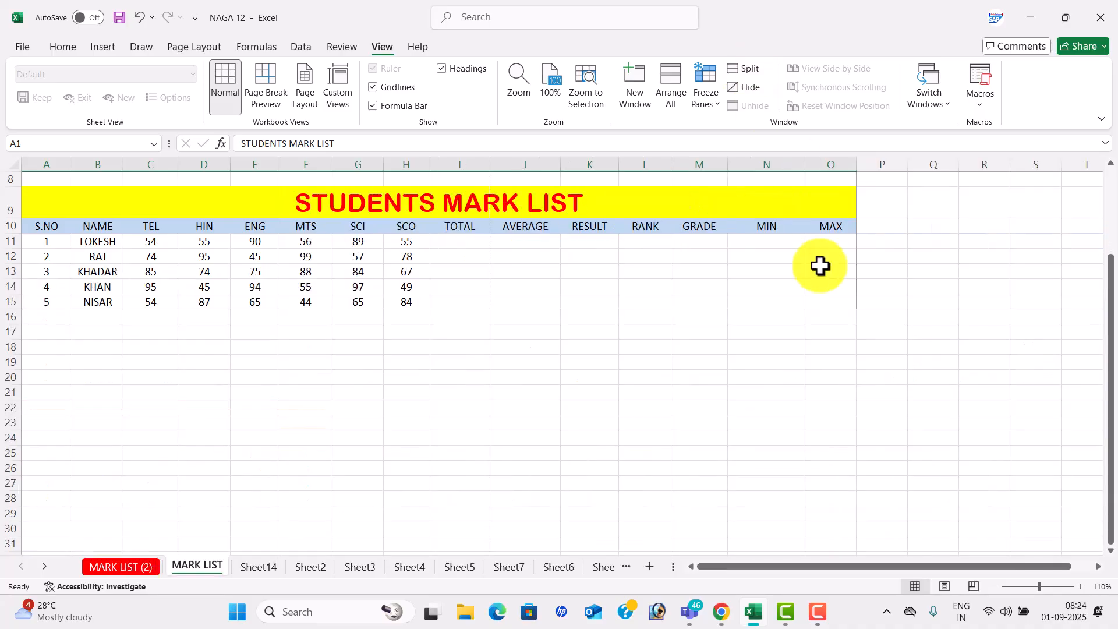
{"action": "left_click_drag", "start_coordinate": [1110, 299], "coordinate": [1114, 120]}
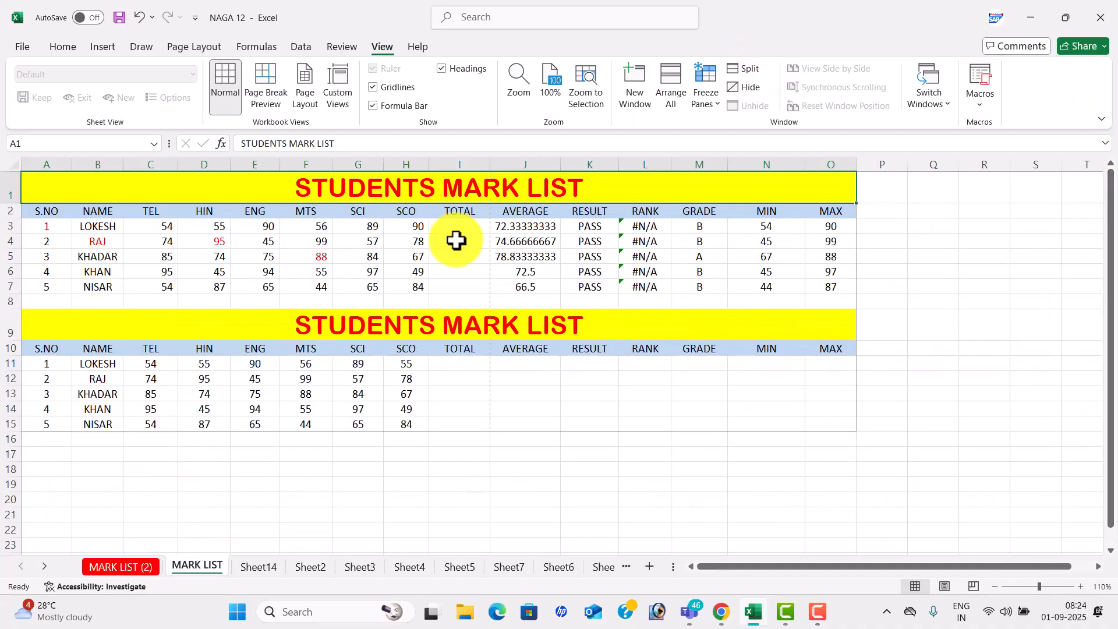
- Hide the NAGA 12 workbook window, then unhide it
{"action": "left_click", "coordinate": [268, 274]}
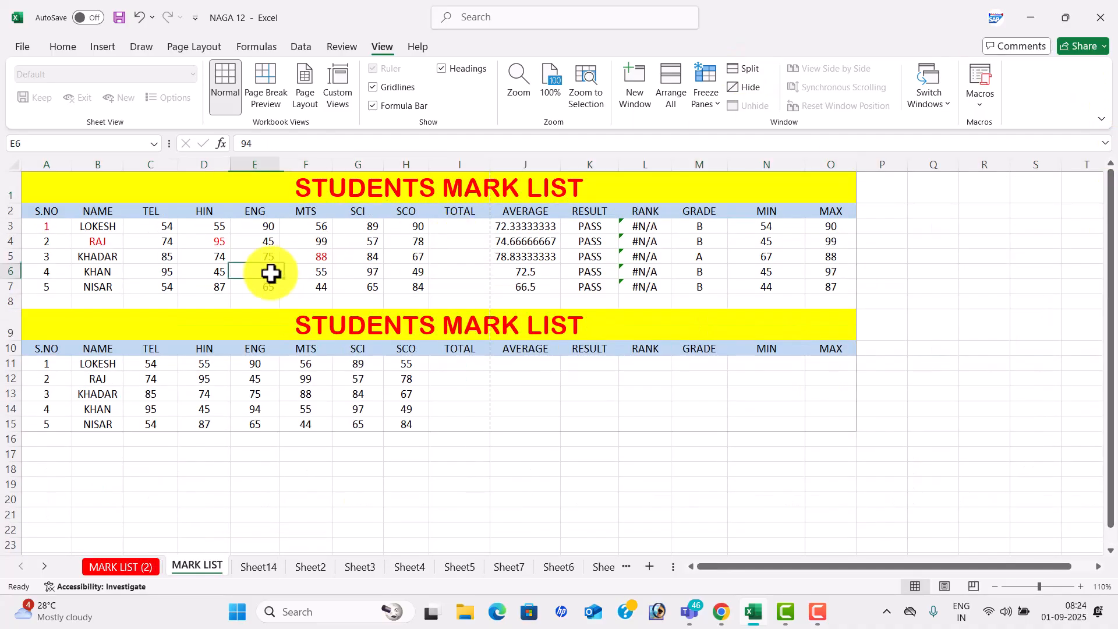
{"action": "left_click", "coordinate": [748, 87]}
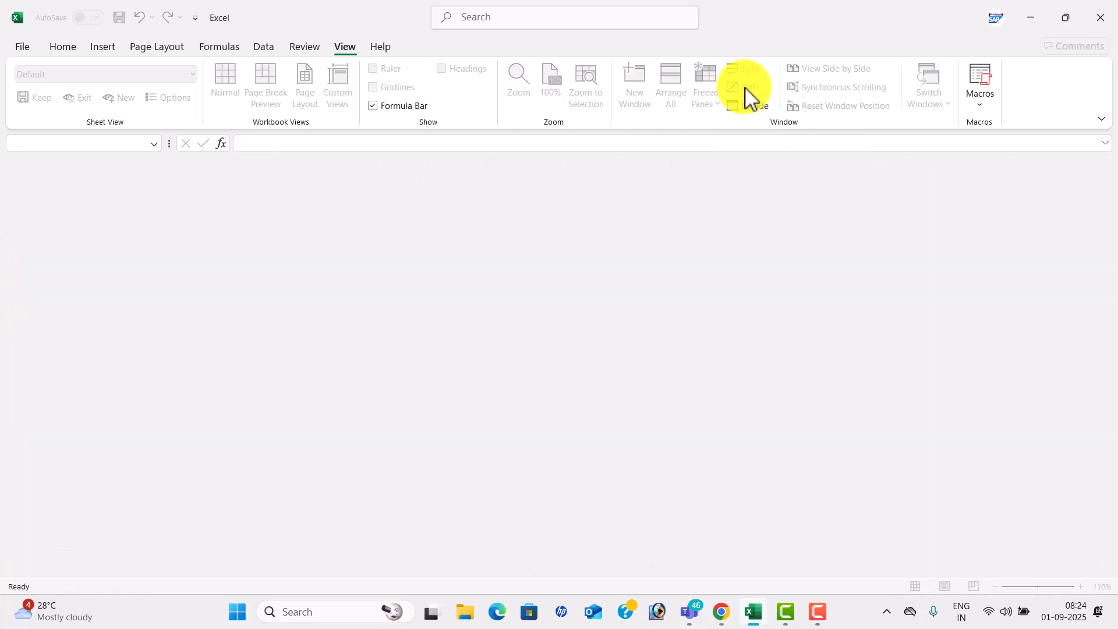
{"action": "left_click", "coordinate": [754, 105]}
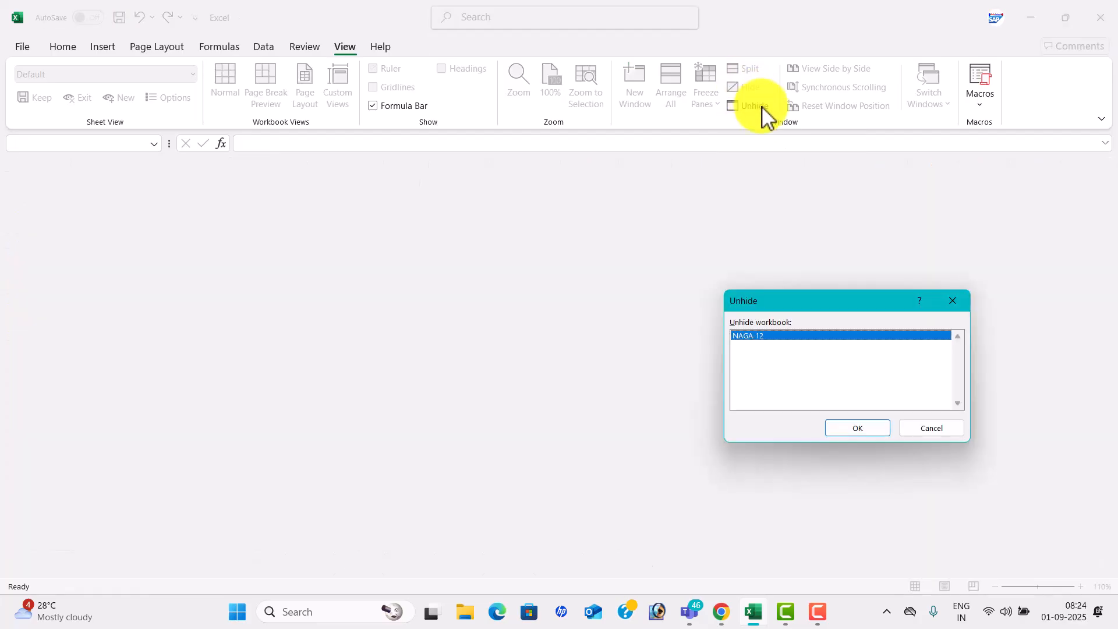
{"action": "left_click", "coordinate": [884, 427]}
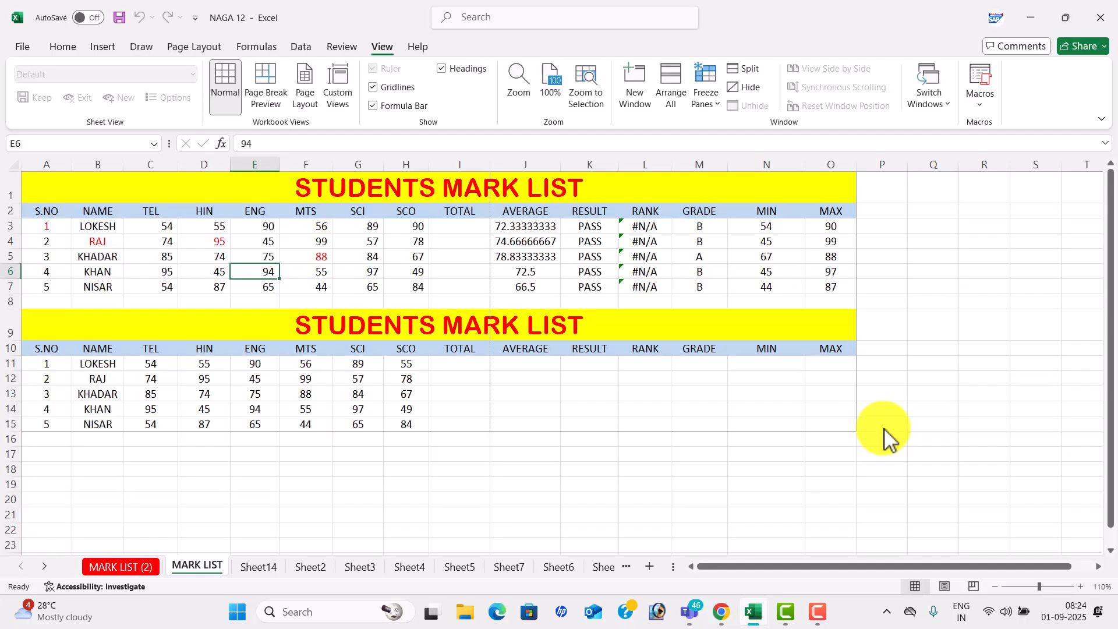
- Open a new NAGA 12 window and switch between NAGA 12 - 1 and NAGA 12 - 2
{"action": "left_click", "coordinate": [442, 365]}
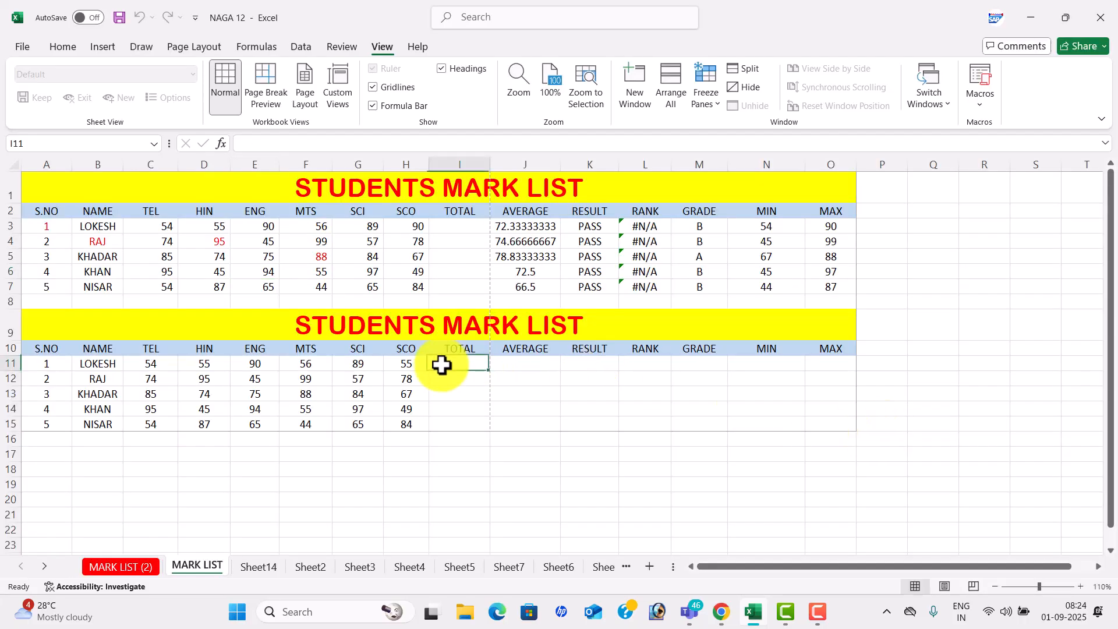
{"action": "left_click", "coordinate": [947, 103]}
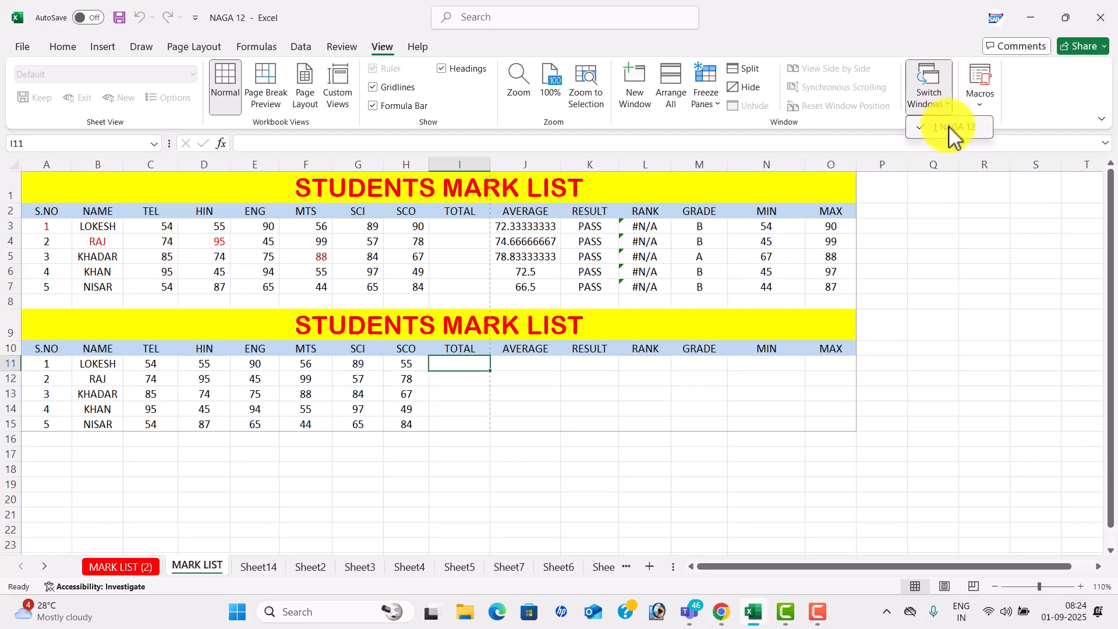
{"action": "left_click", "coordinate": [640, 92]}
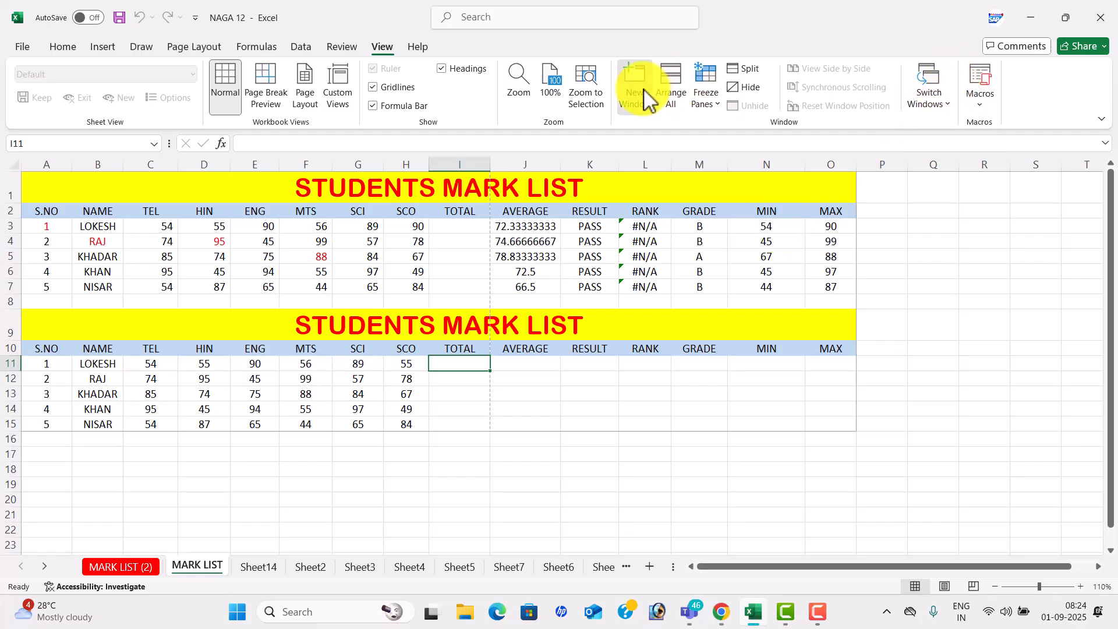
{"action": "left_click", "coordinate": [382, 47]}
{"action": "left_click", "coordinate": [946, 104]}
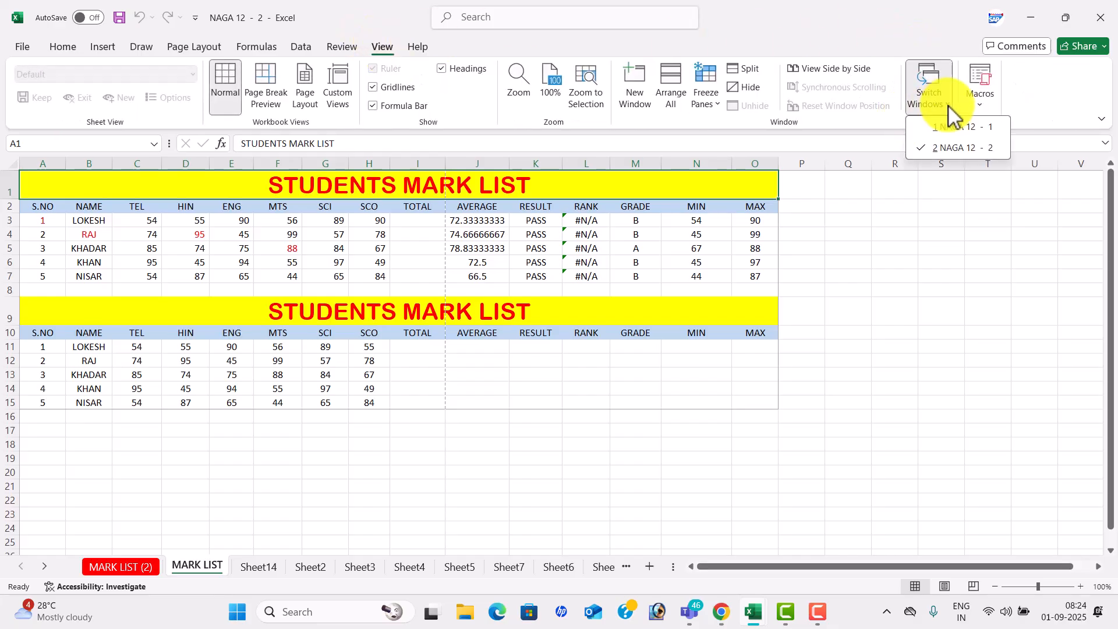
{"action": "left_click", "coordinate": [959, 128]}
{"action": "left_click", "coordinate": [943, 99]}
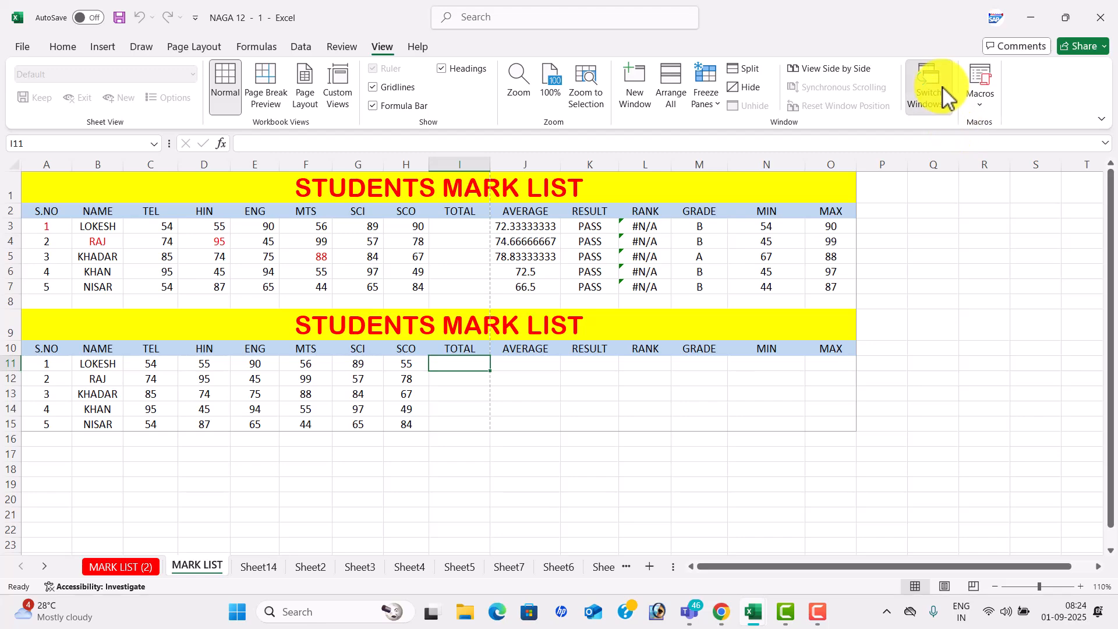
{"action": "left_click", "coordinate": [967, 147]}
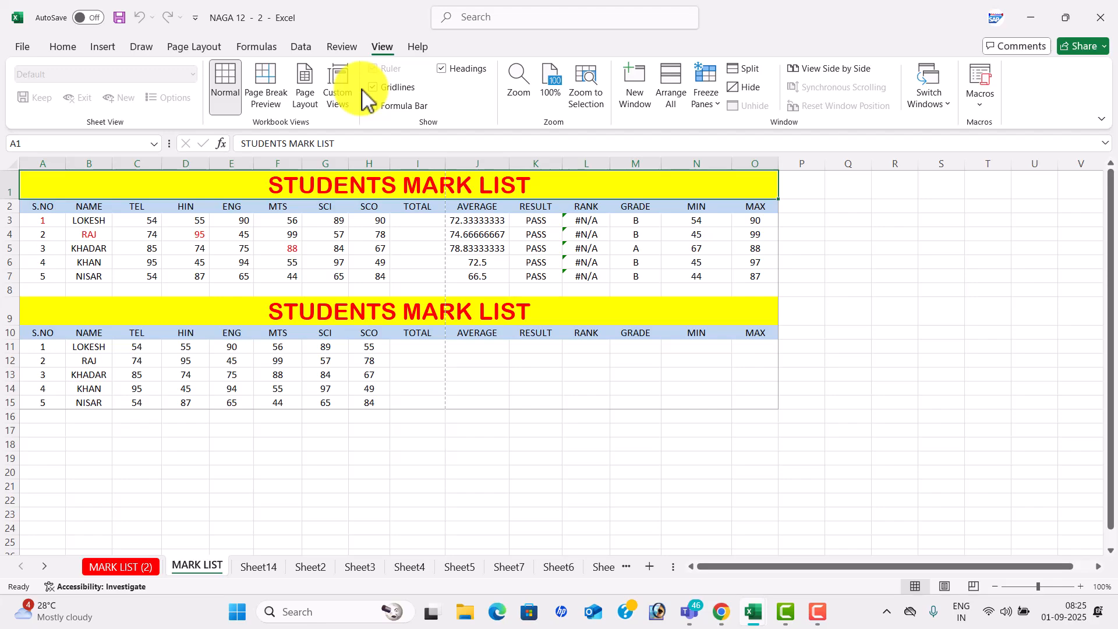
{"action": "left_click", "coordinate": [348, 47]}
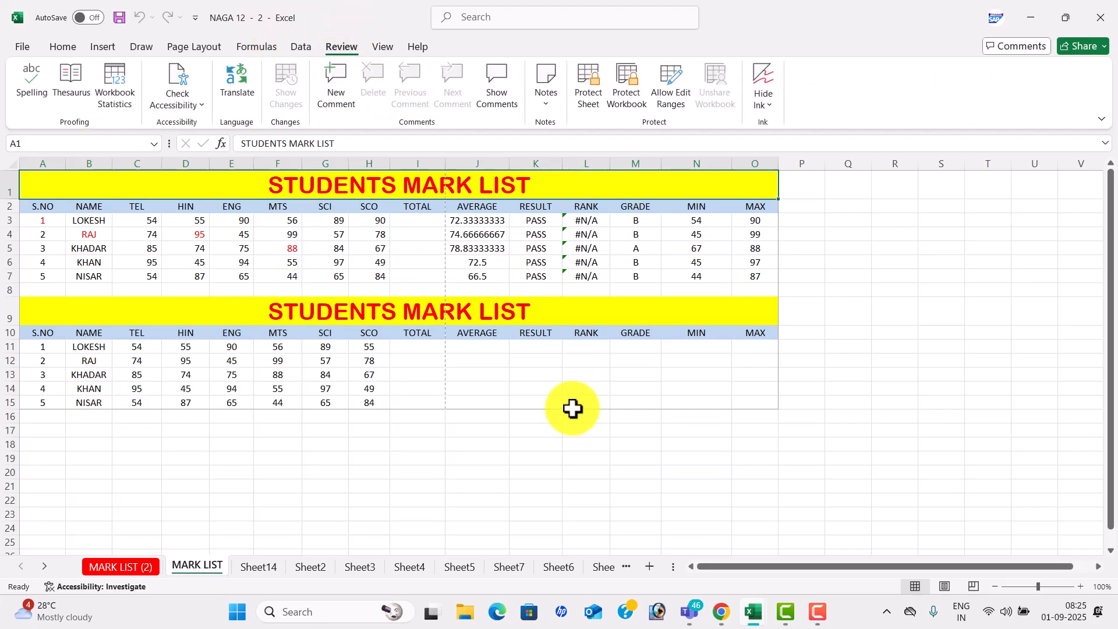
- Launch Microsoft Word from the Start search and create a blank document
{"action": "left_click", "coordinate": [313, 612]}
{"action": "type", "text": "word"}
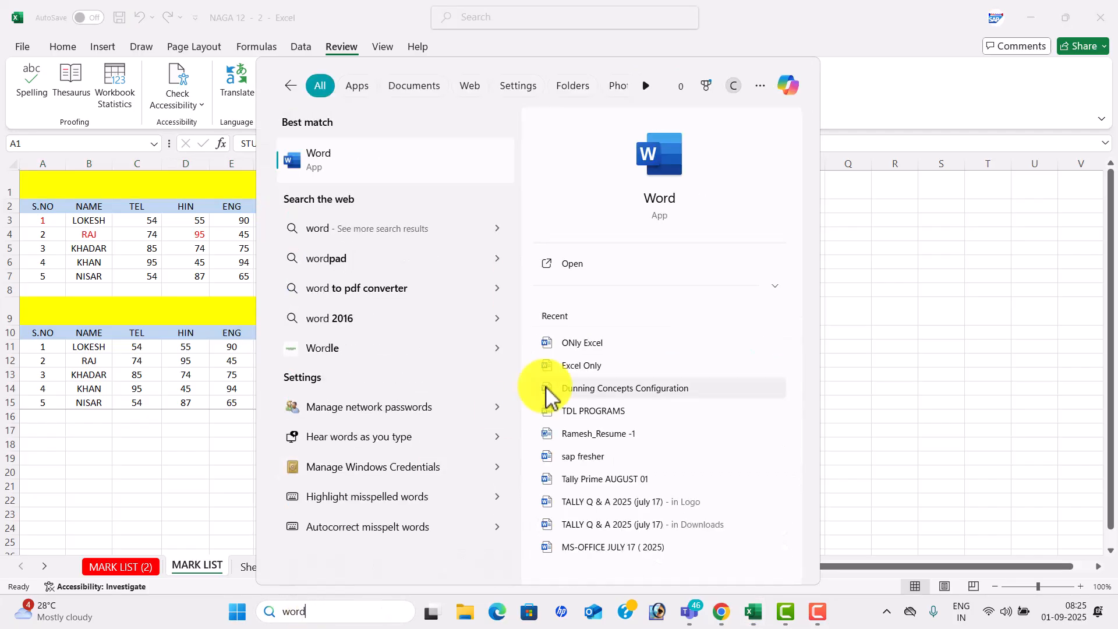
{"action": "left_click", "coordinate": [600, 267]}
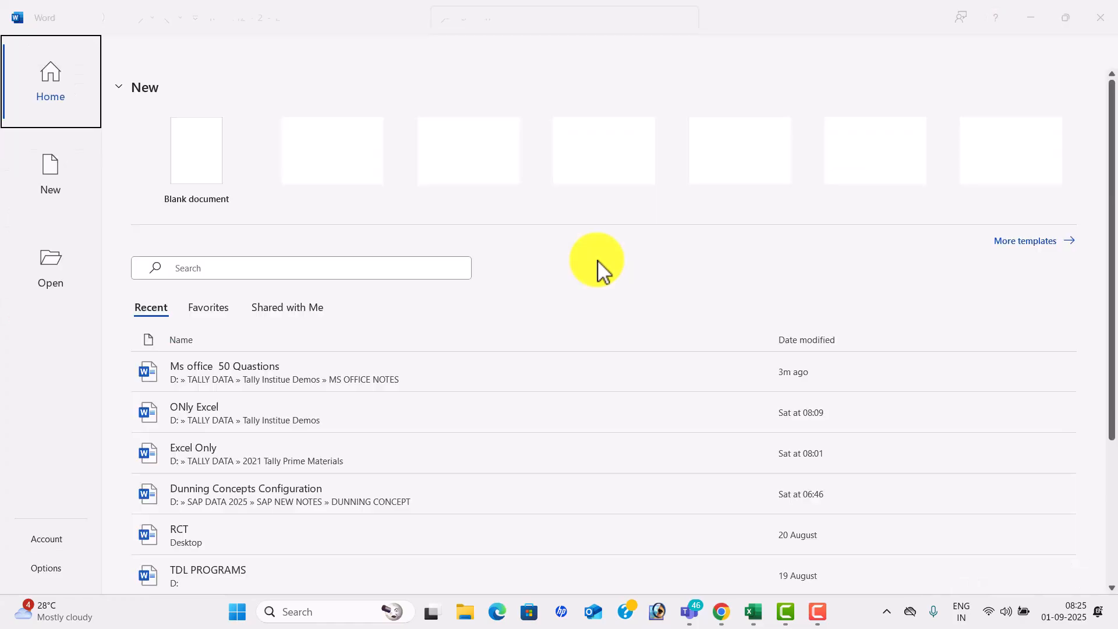
{"action": "left_click", "coordinate": [226, 170]}
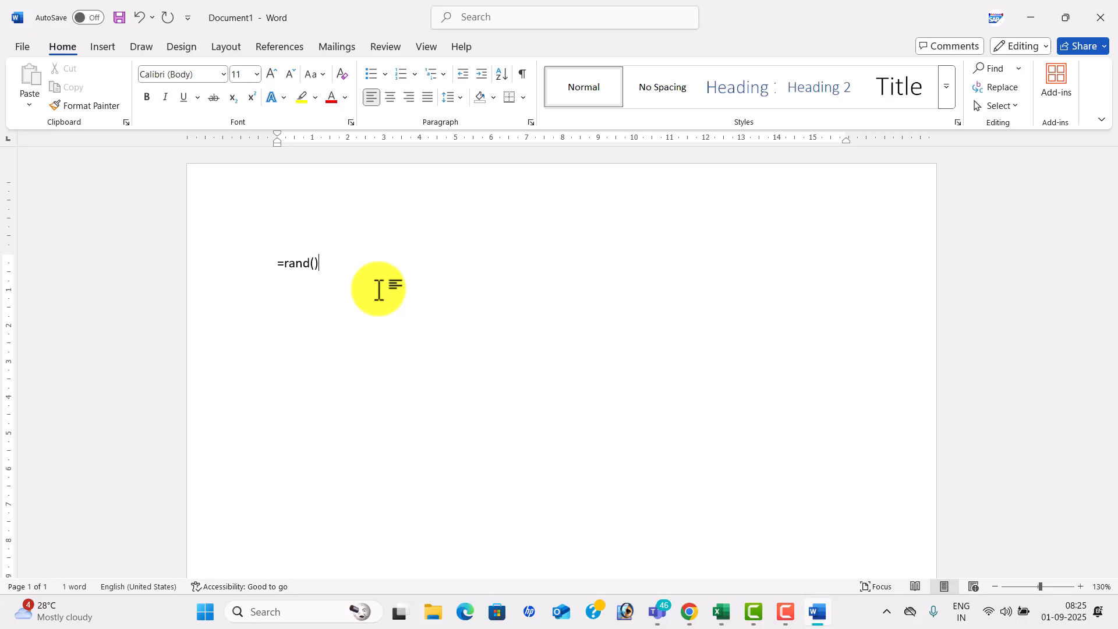
- Generate =rand() sample paragraphs, copy the word 'powerful', and return to Excel
{"action": "key", "text": "Return"}
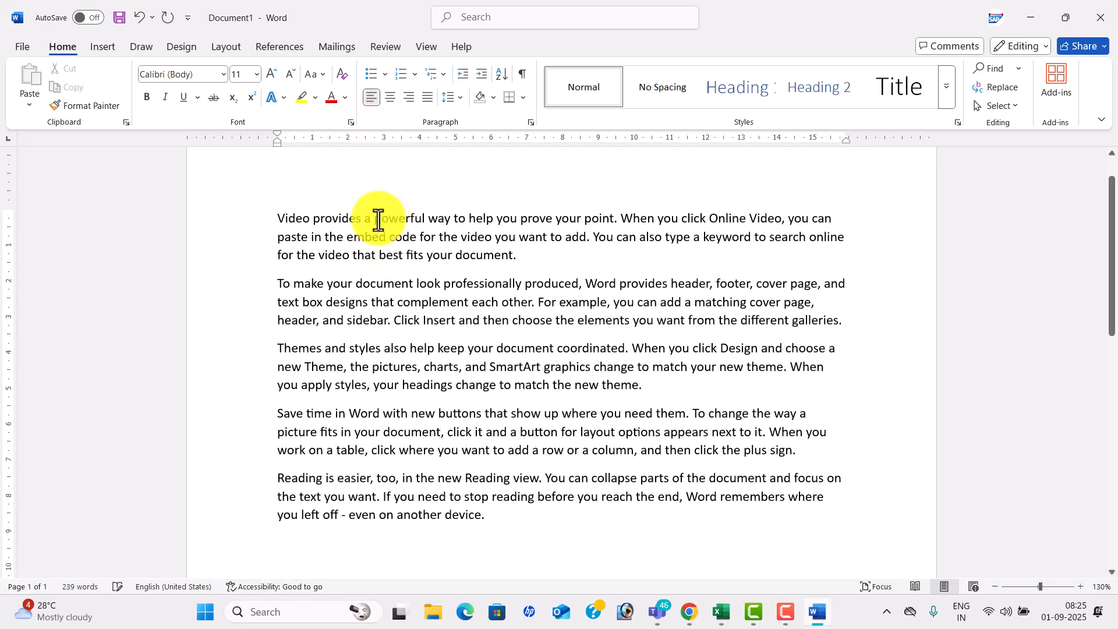
{"action": "left_click_drag", "start_coordinate": [375, 222], "coordinate": [403, 221]}
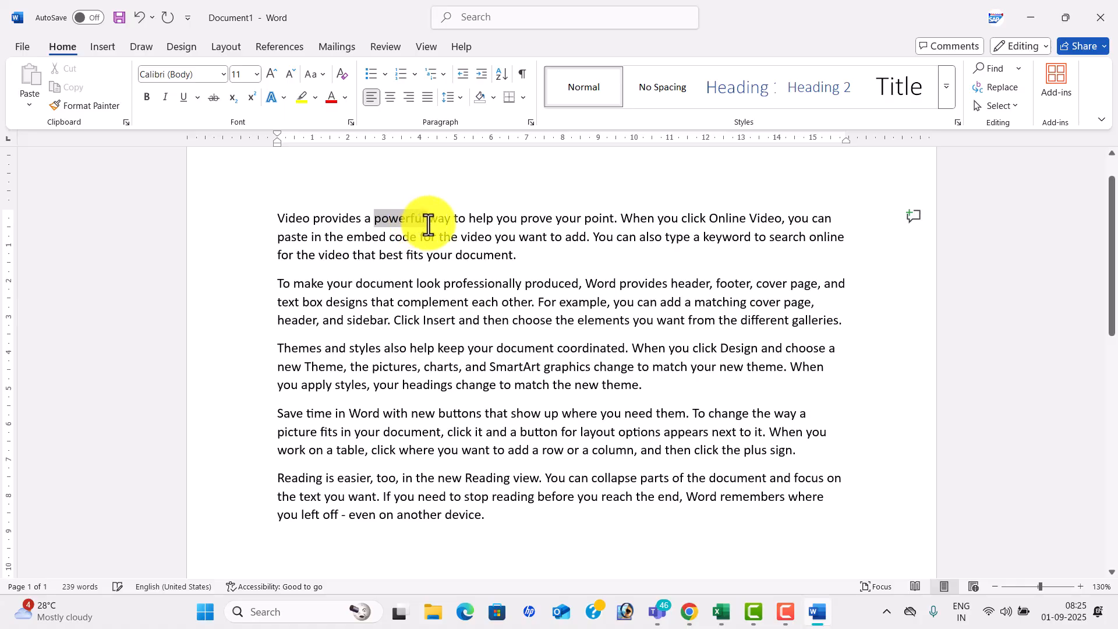
{"action": "left_click_drag", "start_coordinate": [425, 222], "coordinate": [426, 221]}
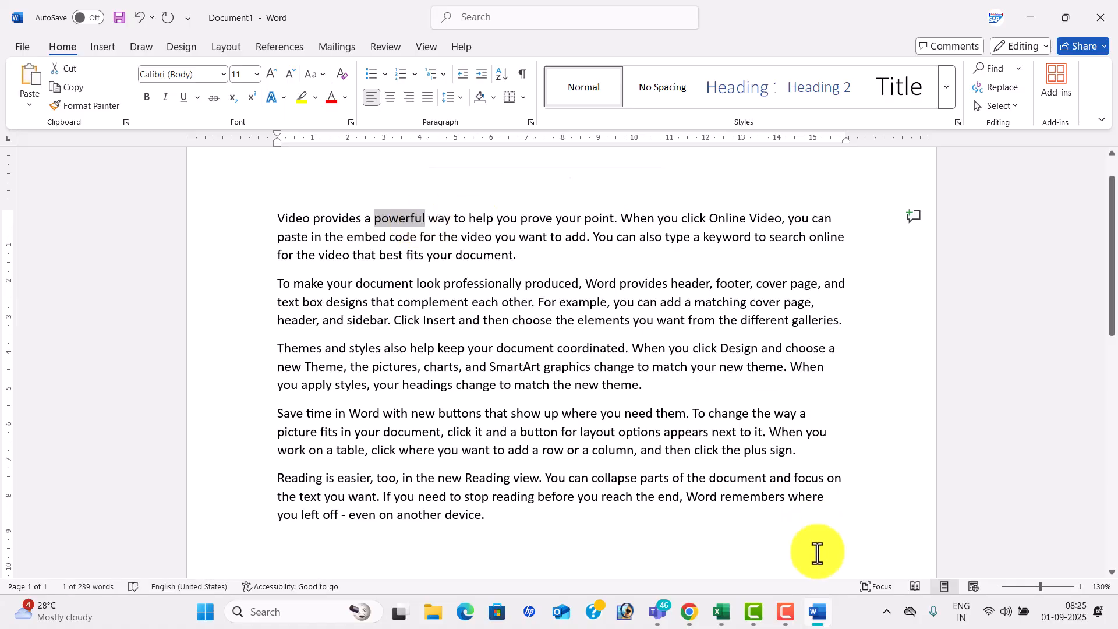
{"action": "left_click", "coordinate": [721, 611]}
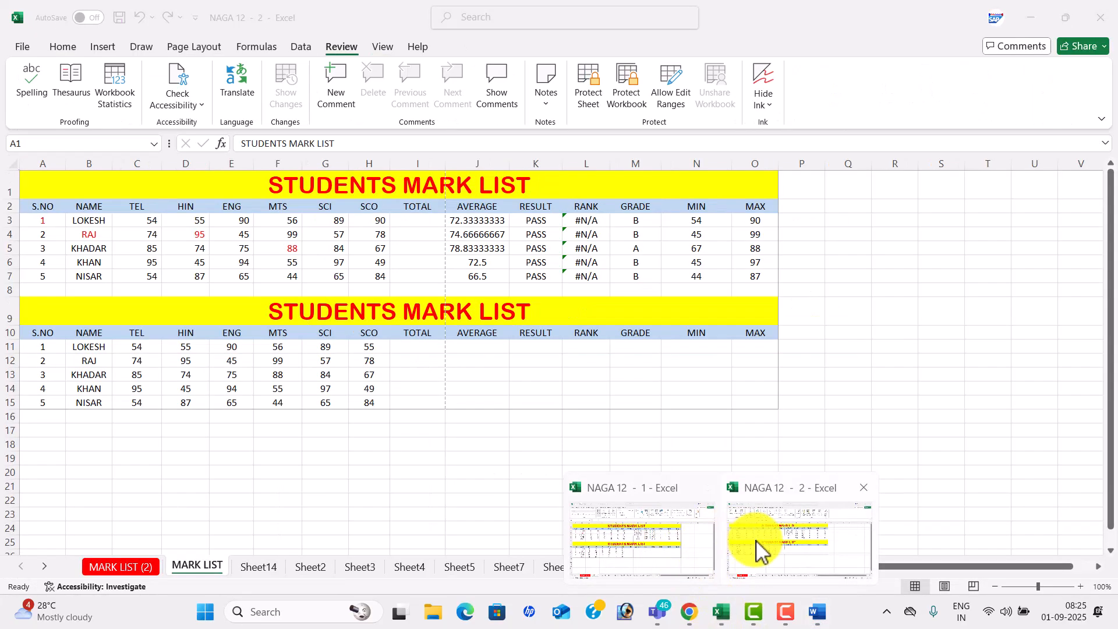
- In NAGA 12 - 2, enter the misspelled word 'poerful' in cell J21
{"action": "left_click", "coordinate": [757, 547]}
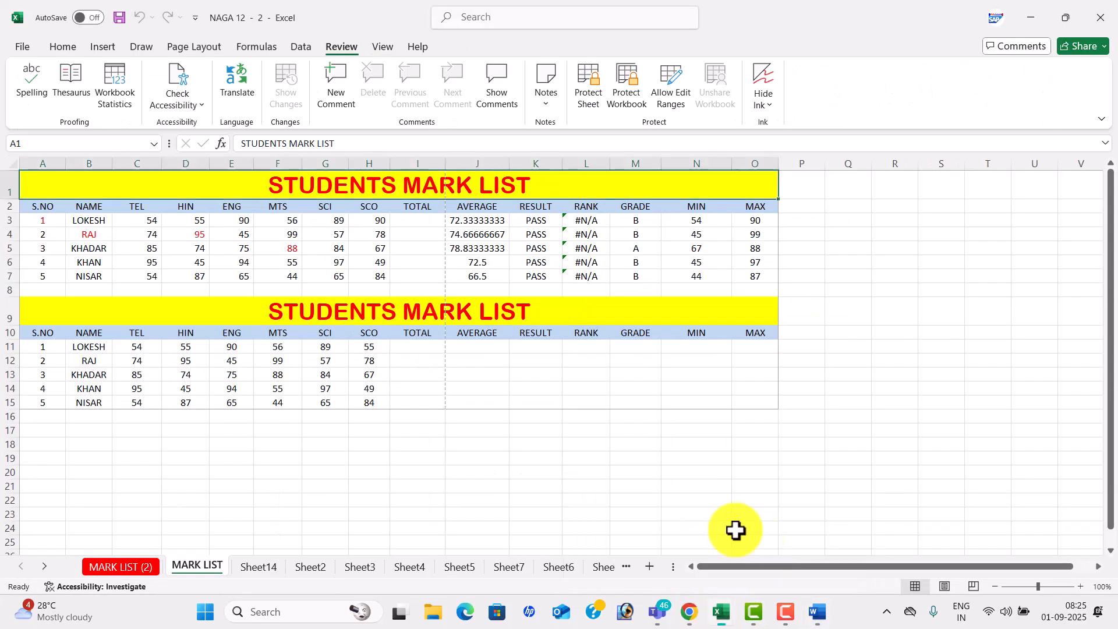
{"action": "left_click", "coordinate": [461, 482]}
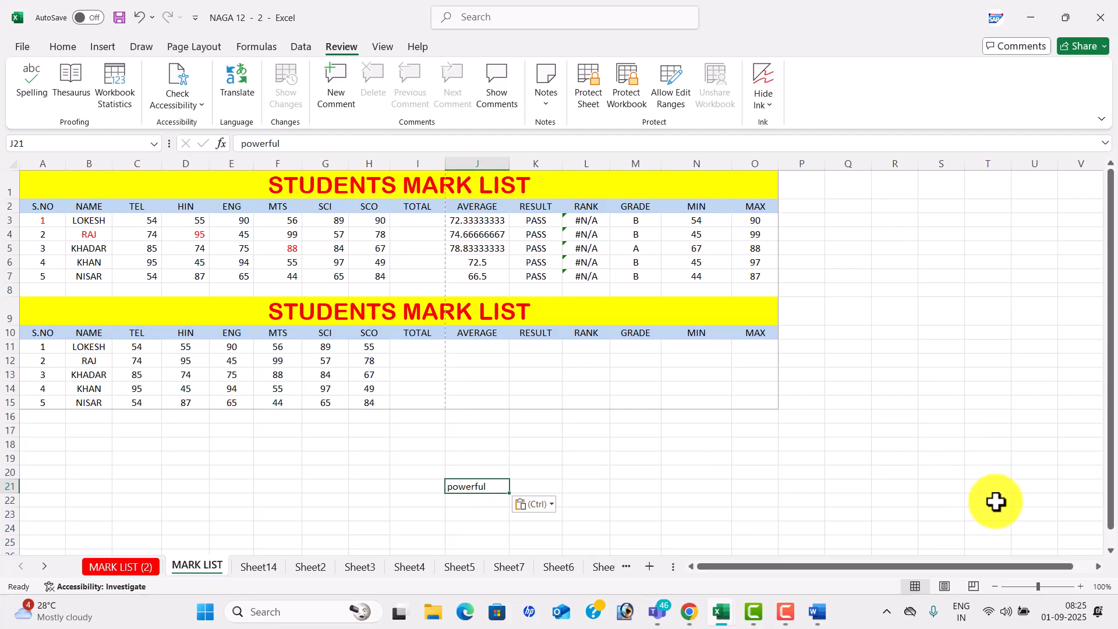
{"action": "left_click", "coordinate": [1080, 587]}
{"action": "left_click", "coordinate": [1079, 586]}
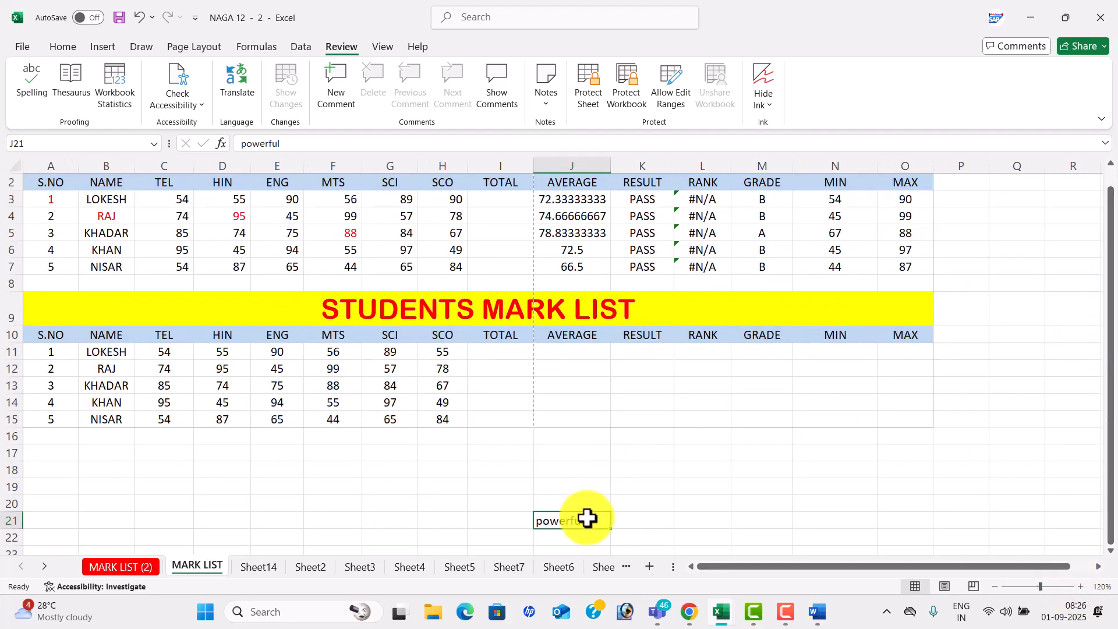
{"action": "double_click", "coordinate": [562, 522]}
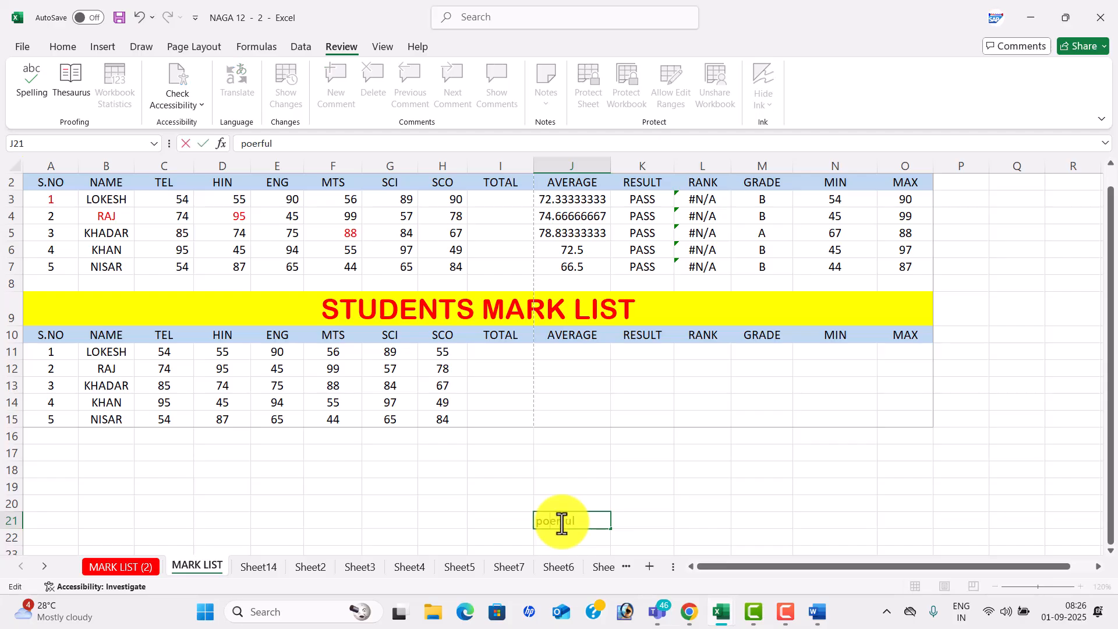
{"action": "left_click", "coordinate": [680, 487]}
{"action": "left_click", "coordinate": [577, 532]}
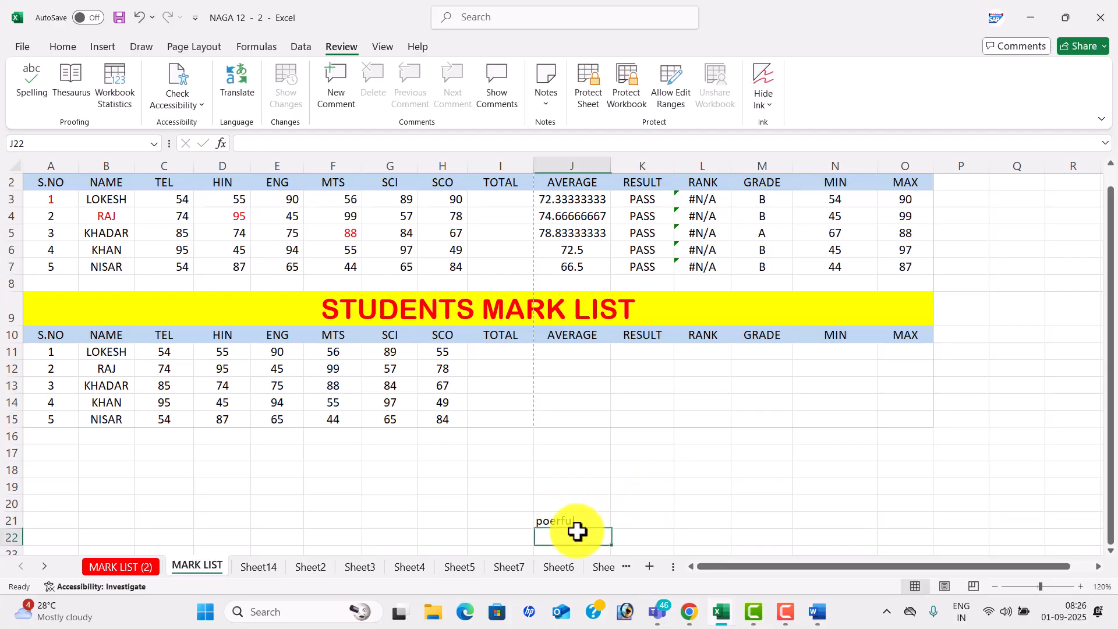
{"action": "left_click", "coordinate": [591, 519]}
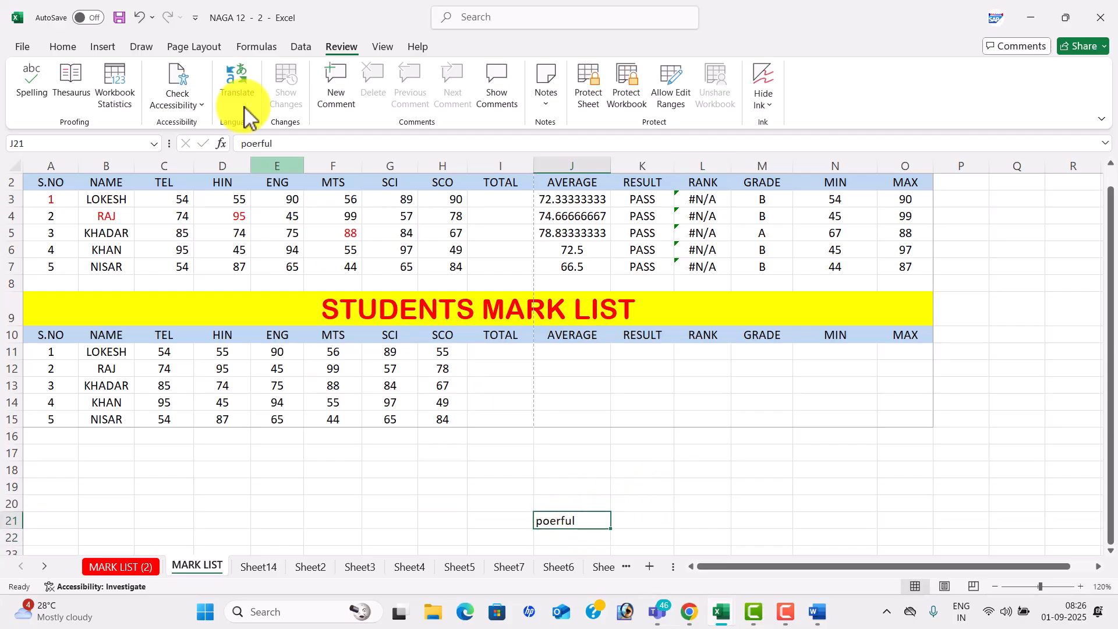
- Run Spelling, change 'poerful' to 'powerful', and dismiss the completion message
{"action": "left_click", "coordinate": [33, 79]}
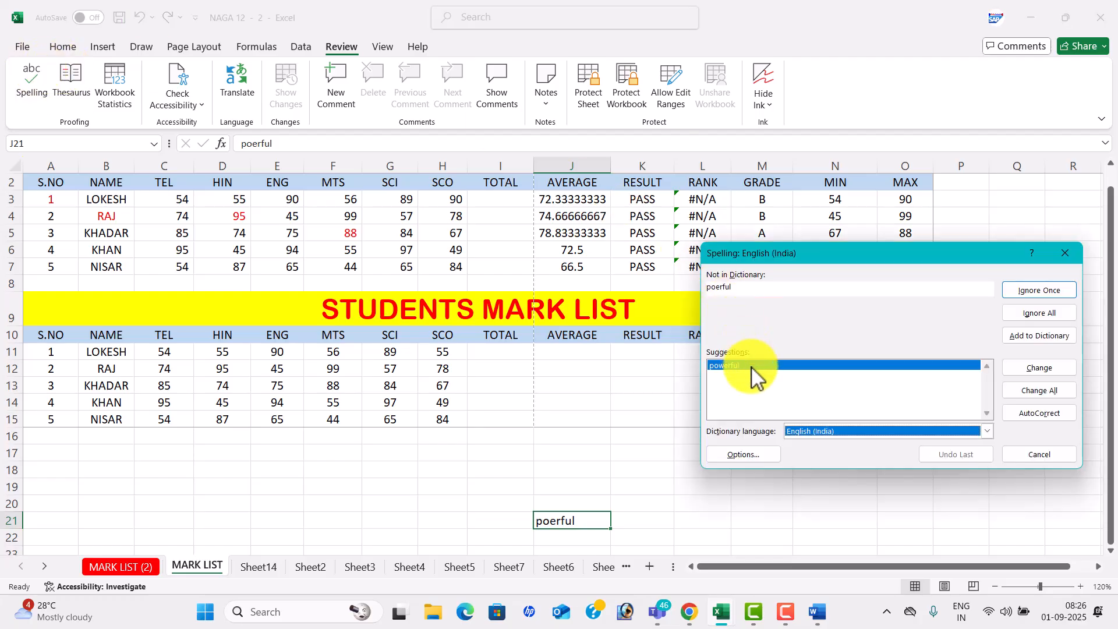
{"action": "left_click", "coordinate": [1017, 369]}
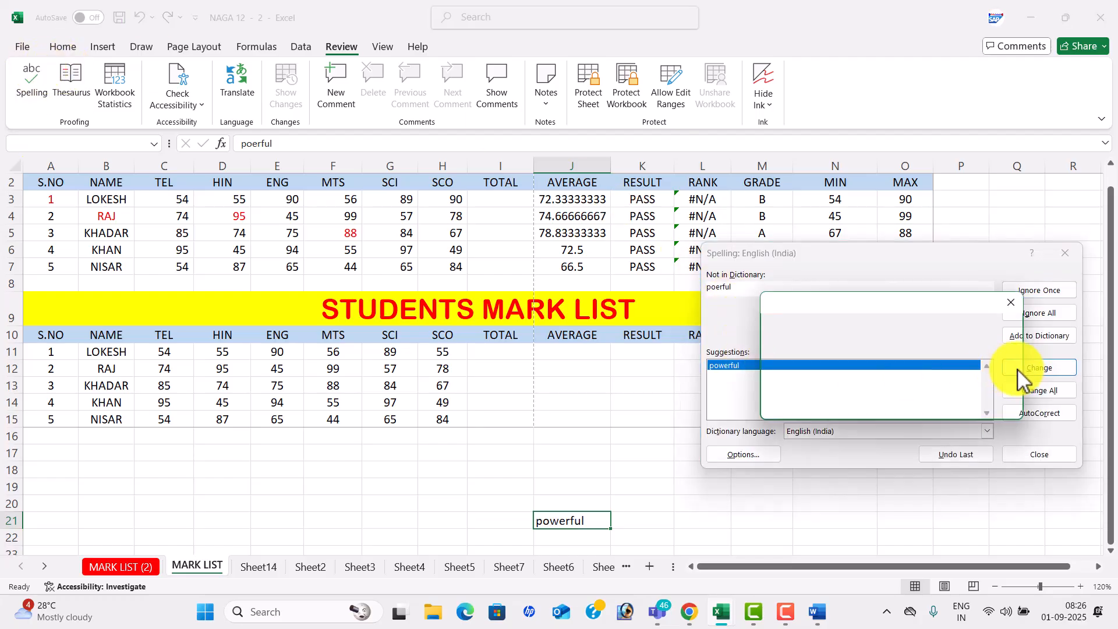
{"action": "left_click", "coordinate": [939, 397]}
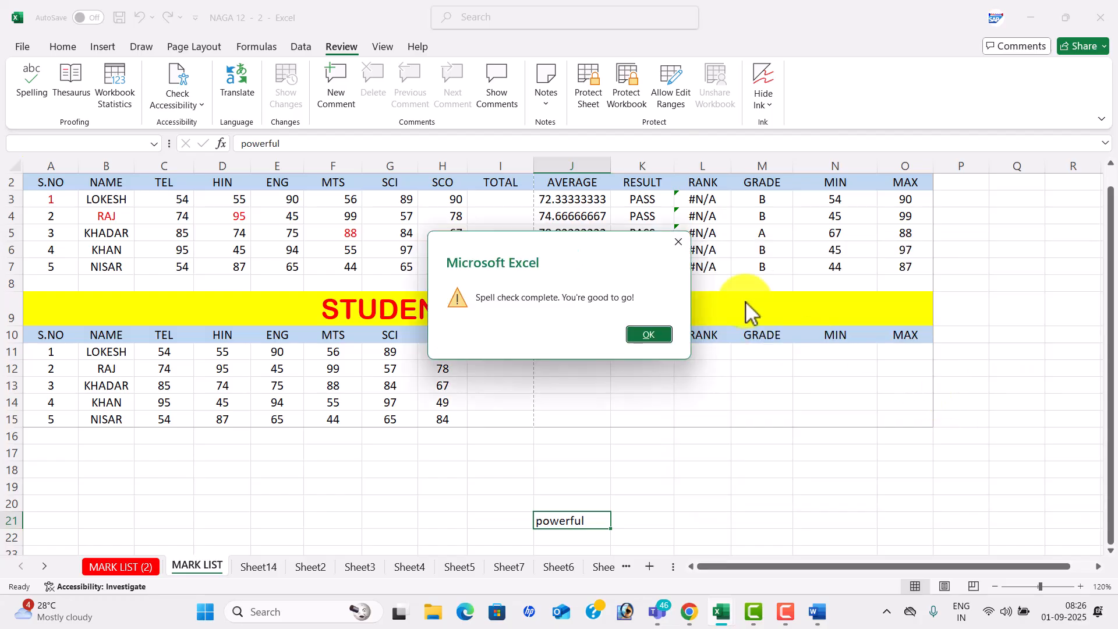
{"action": "key", "text": "Return"}
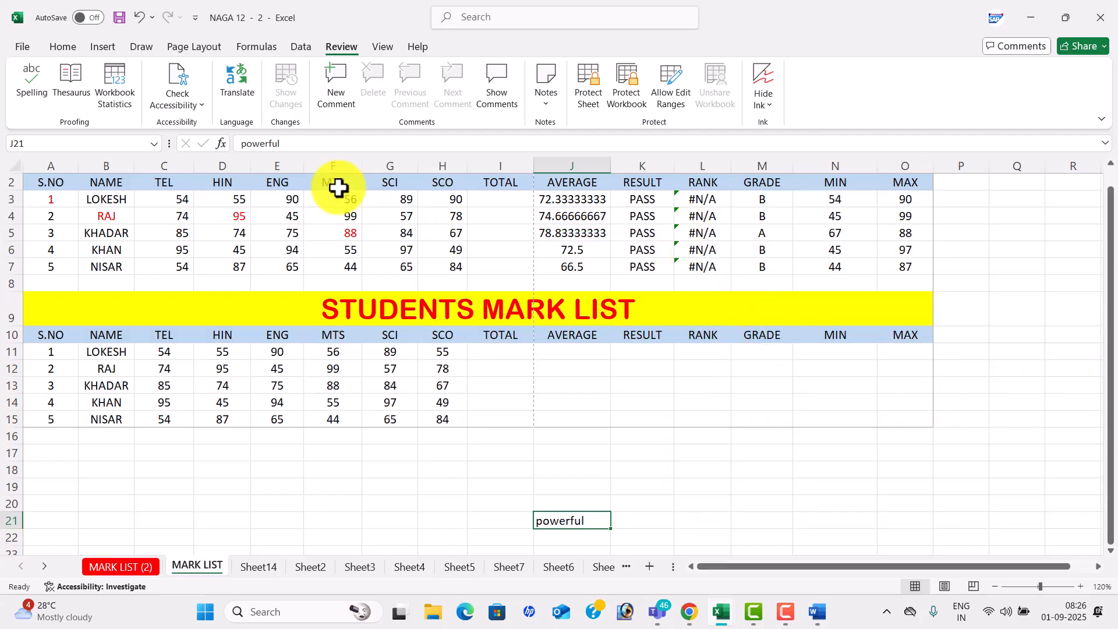
- Look up 'powerful' in the Thesaurus, then read Workbook Statistics: 15 sheets, 1168 cells, 203 formulas
{"action": "left_click", "coordinate": [72, 84]}
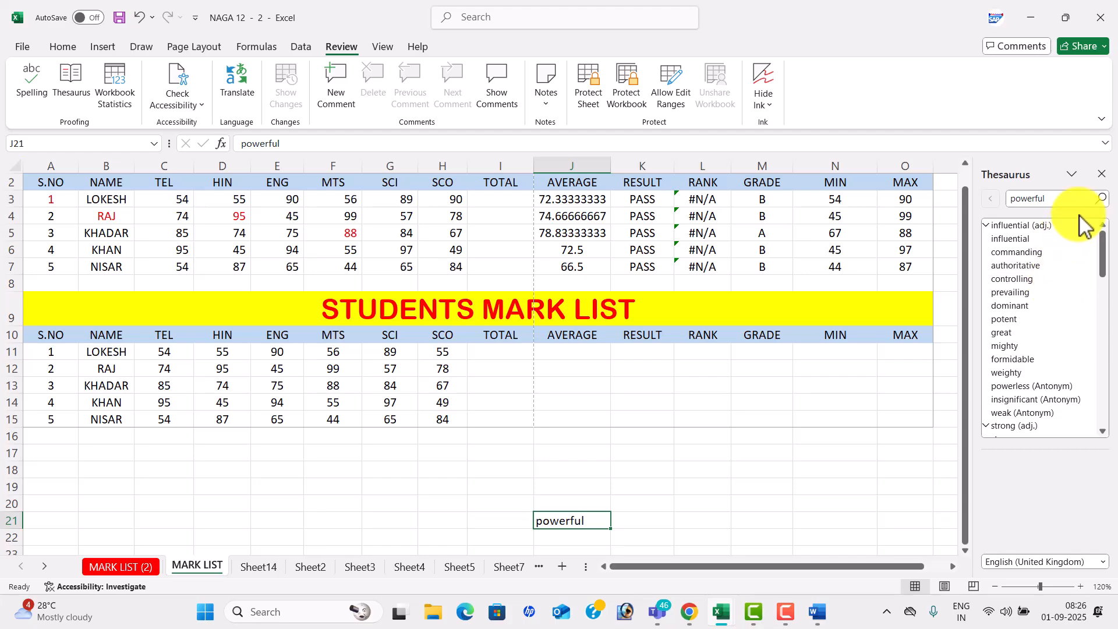
{"action": "left_click", "coordinate": [1101, 174]}
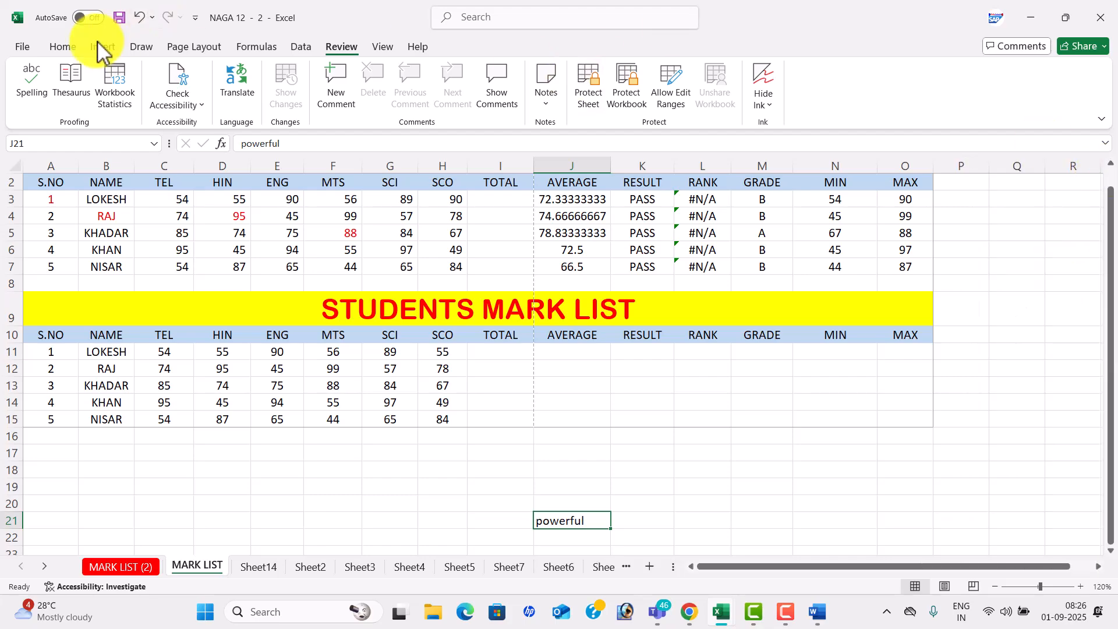
{"action": "left_click", "coordinate": [119, 82]}
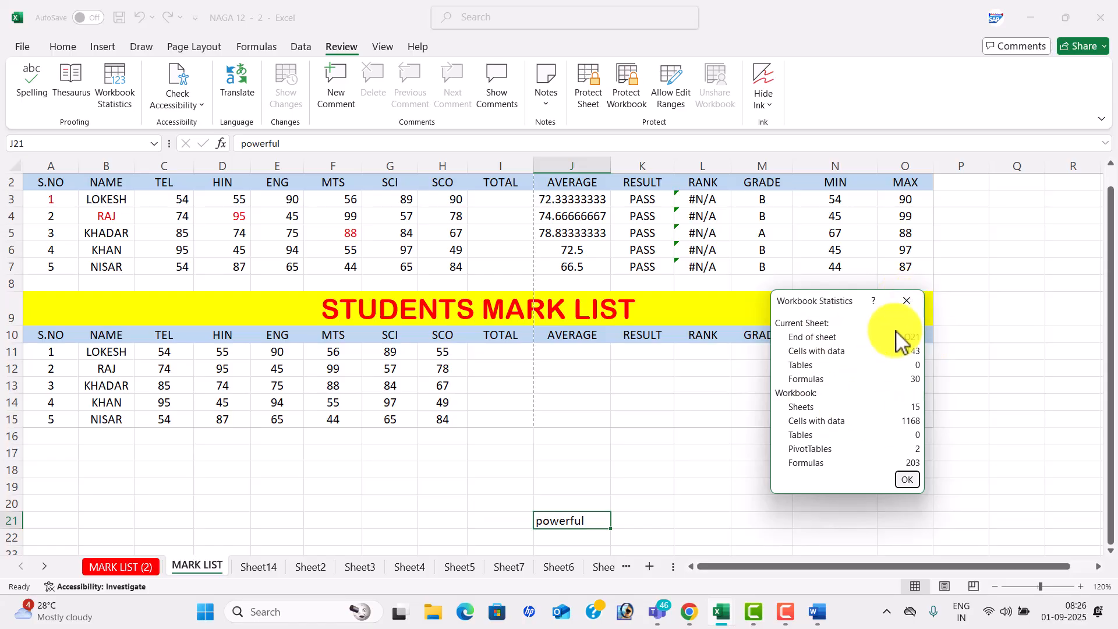
{"action": "left_click", "coordinate": [905, 300]}
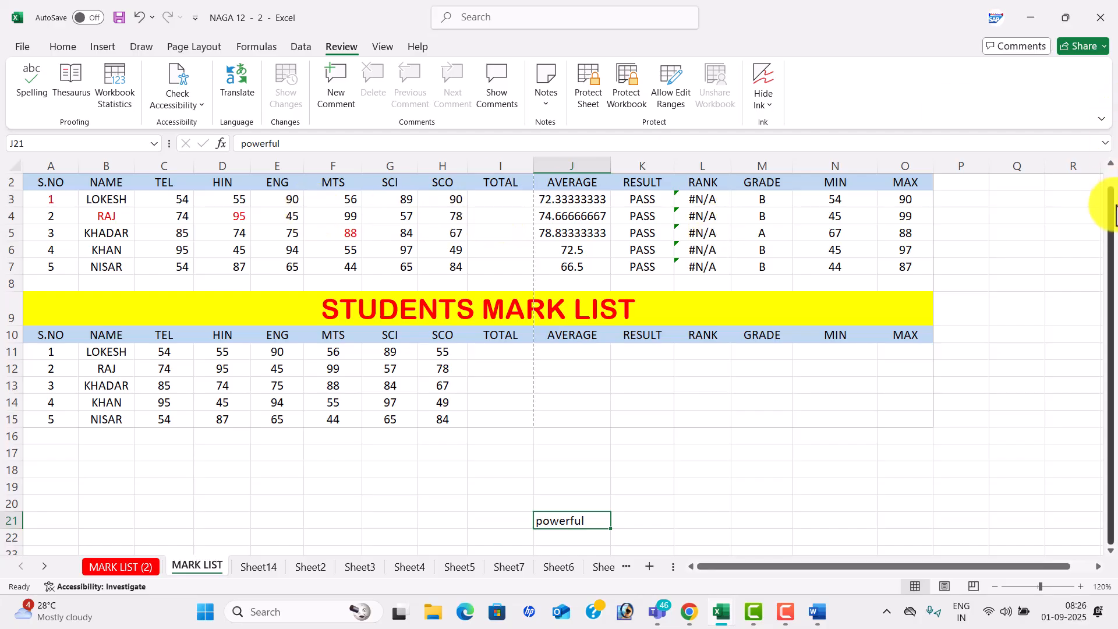
- Post a placeholder comment on cell E4, RAJ's ENG mark
{"action": "left_click_drag", "start_coordinate": [1109, 222], "coordinate": [1108, 204]}
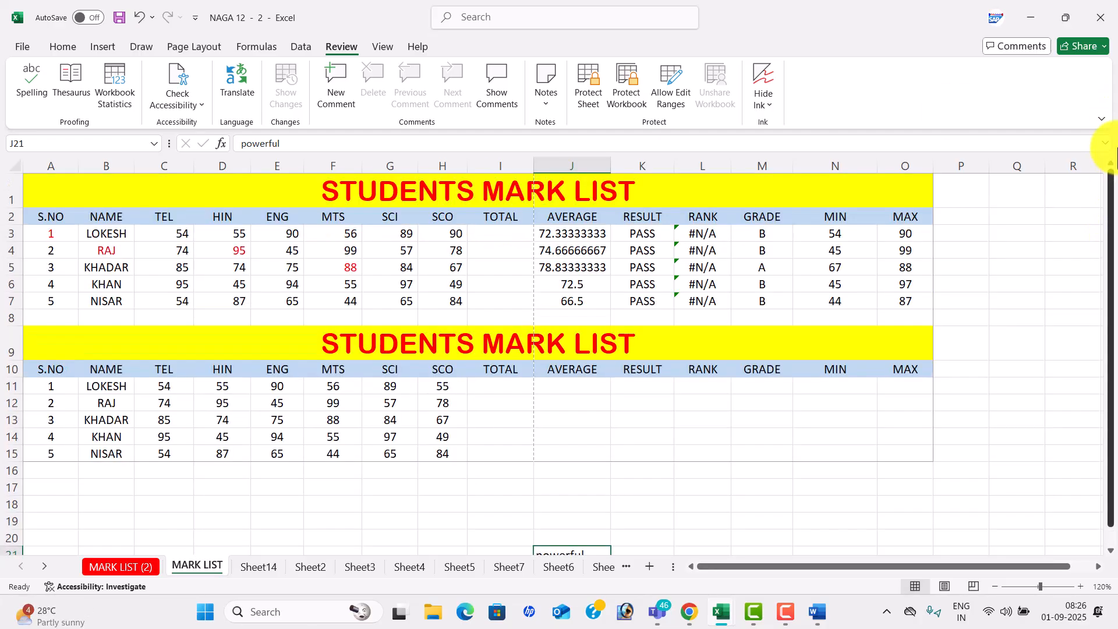
{"action": "left_click", "coordinate": [296, 256]}
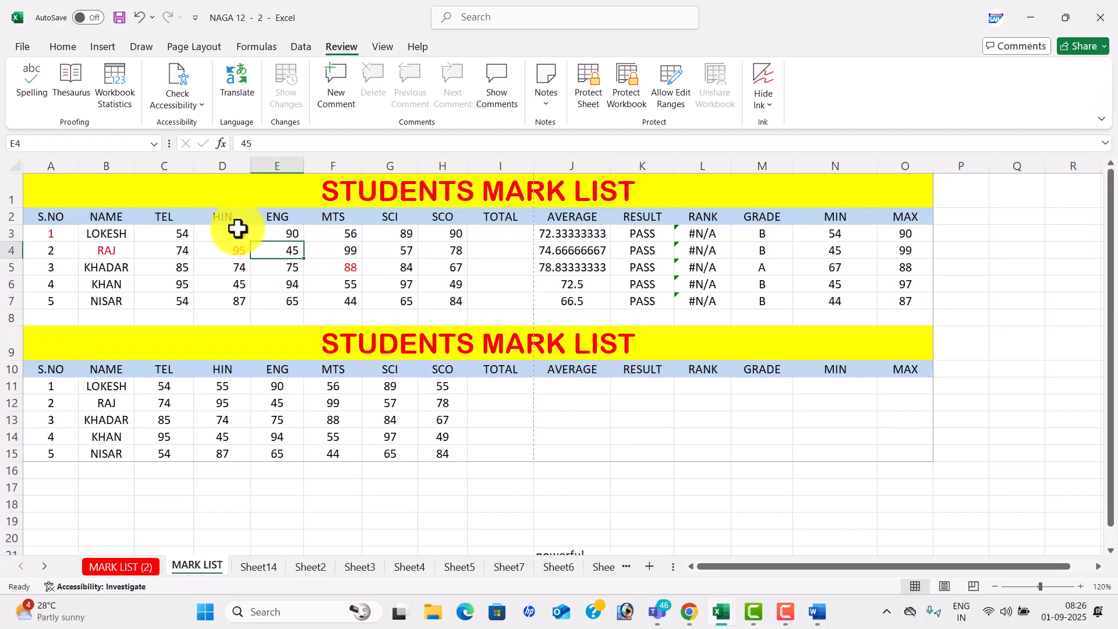
{"action": "left_click", "coordinate": [340, 99]}
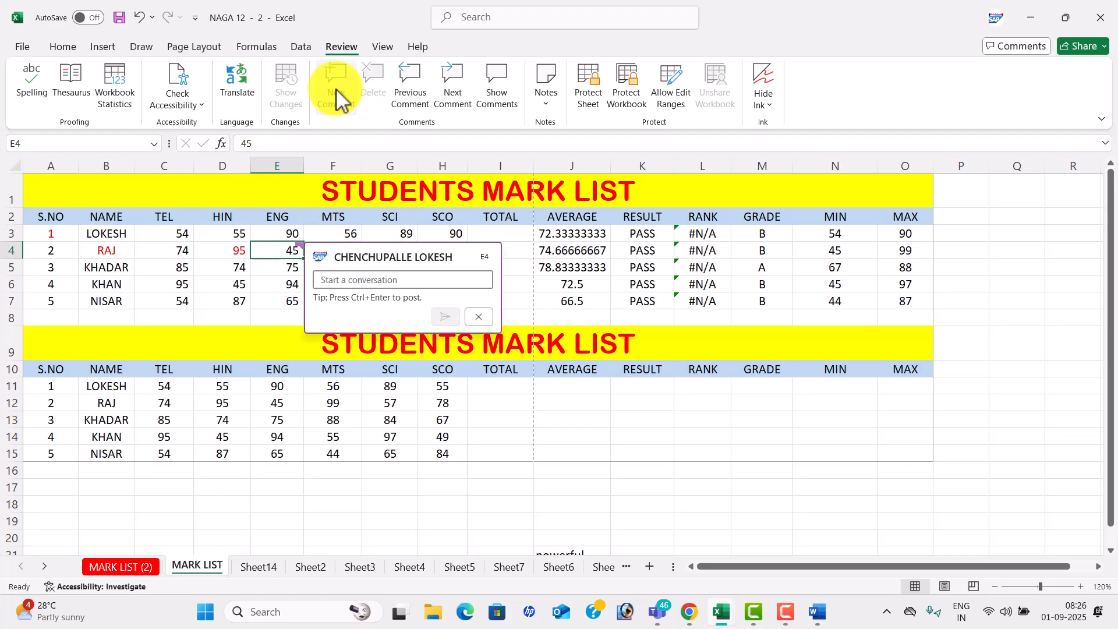
{"action": "type", "text": "lkslfjdd"}
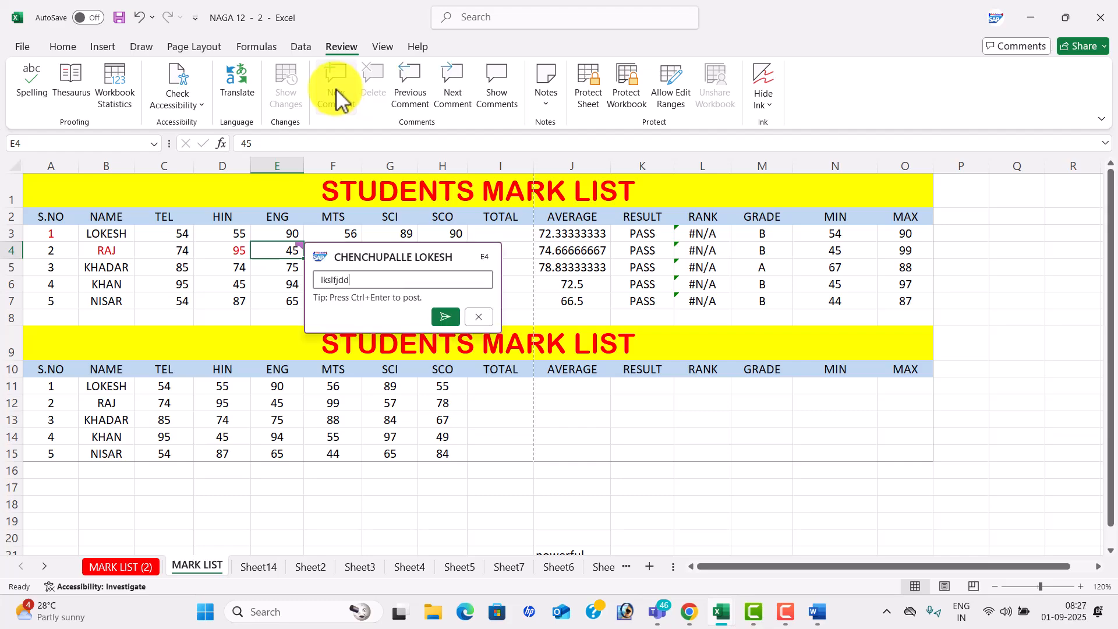
{"action": "left_click", "coordinate": [446, 317]}
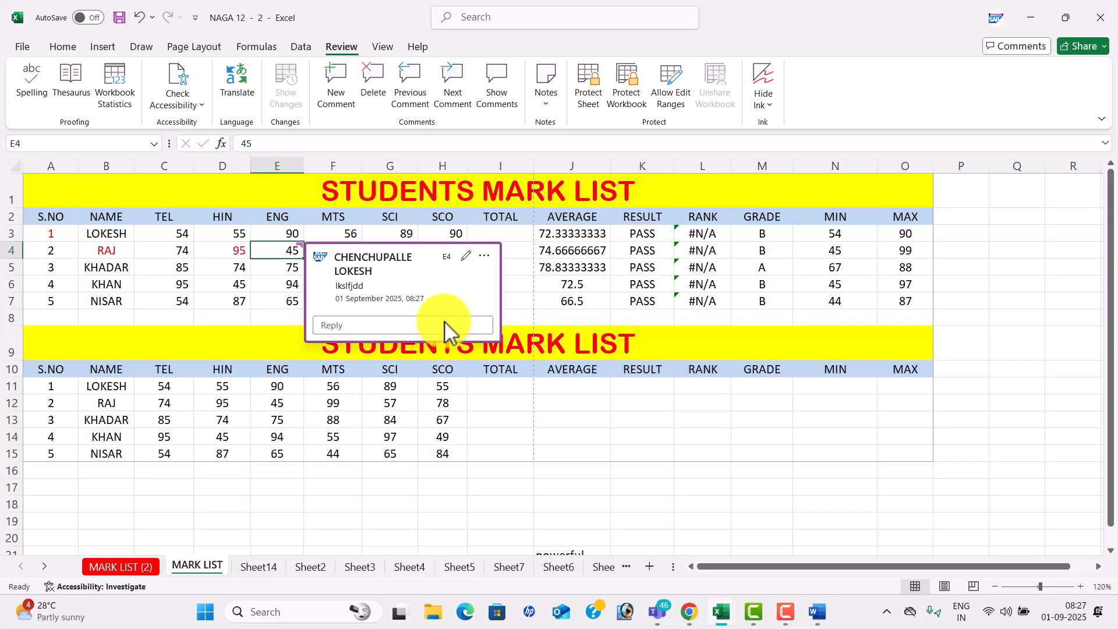
- Undo the stray entry in J4, then post a comment on cell J5
{"action": "left_click", "coordinate": [569, 254]}
{"action": "type", "text": "s"}
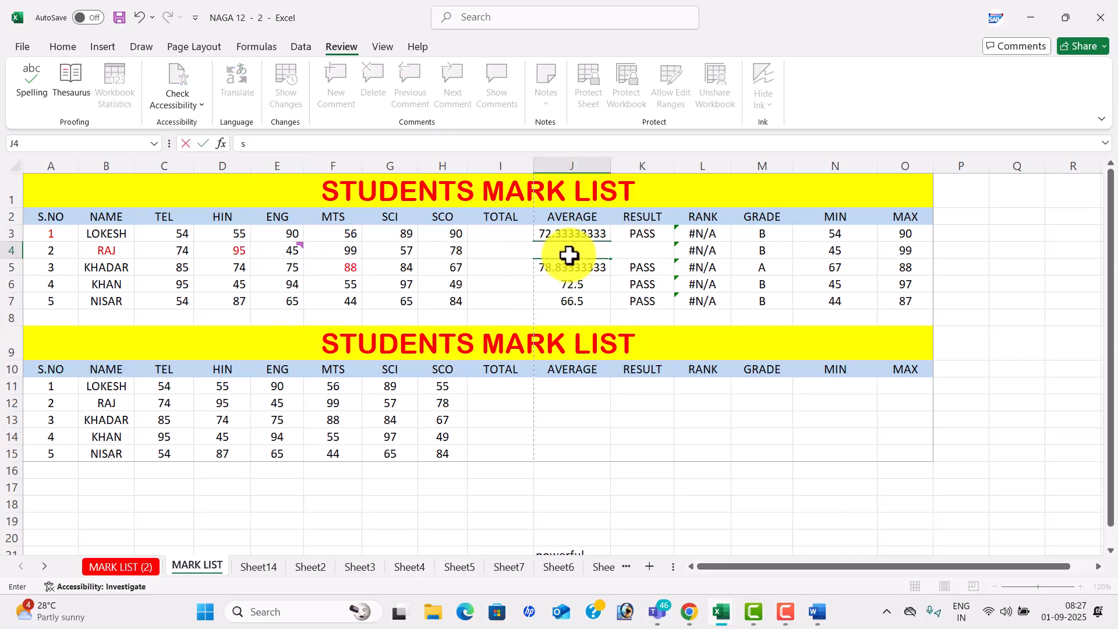
{"action": "key", "text": "ctrl+z"}
{"action": "key", "text": "Return"}
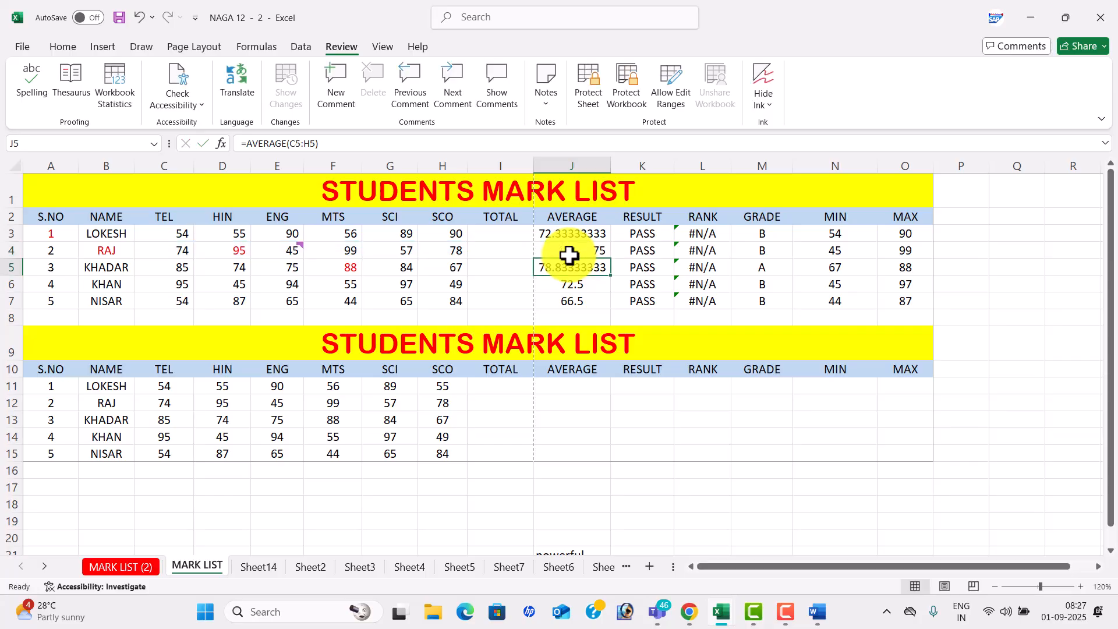
{"action": "left_click", "coordinate": [339, 89]}
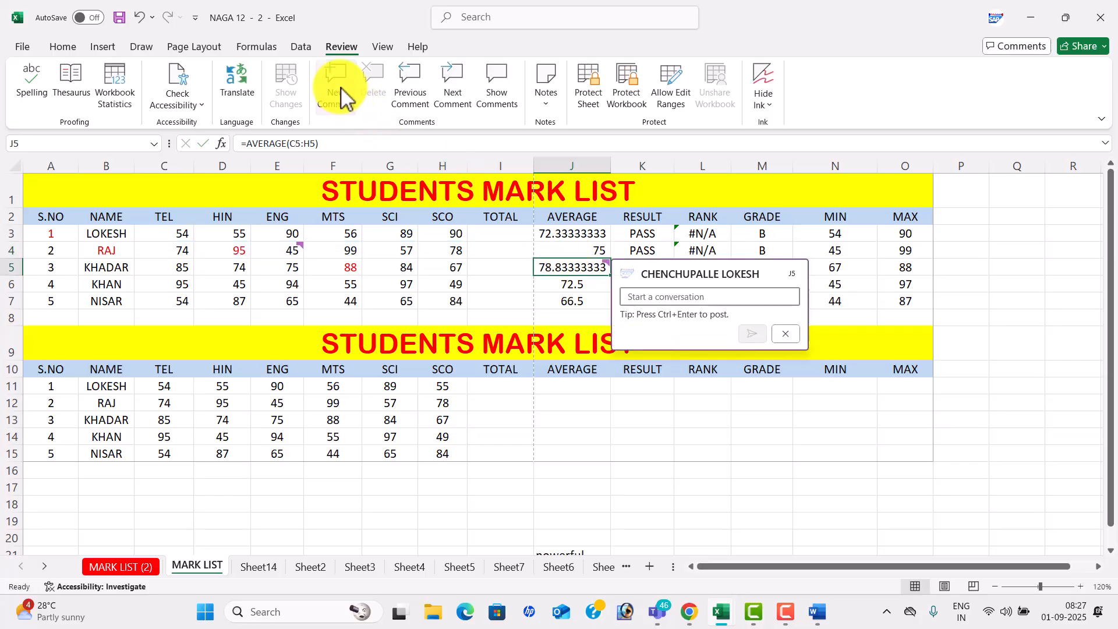
{"action": "type", "text": "Zksdk:fkds:k:fdsk:d"}
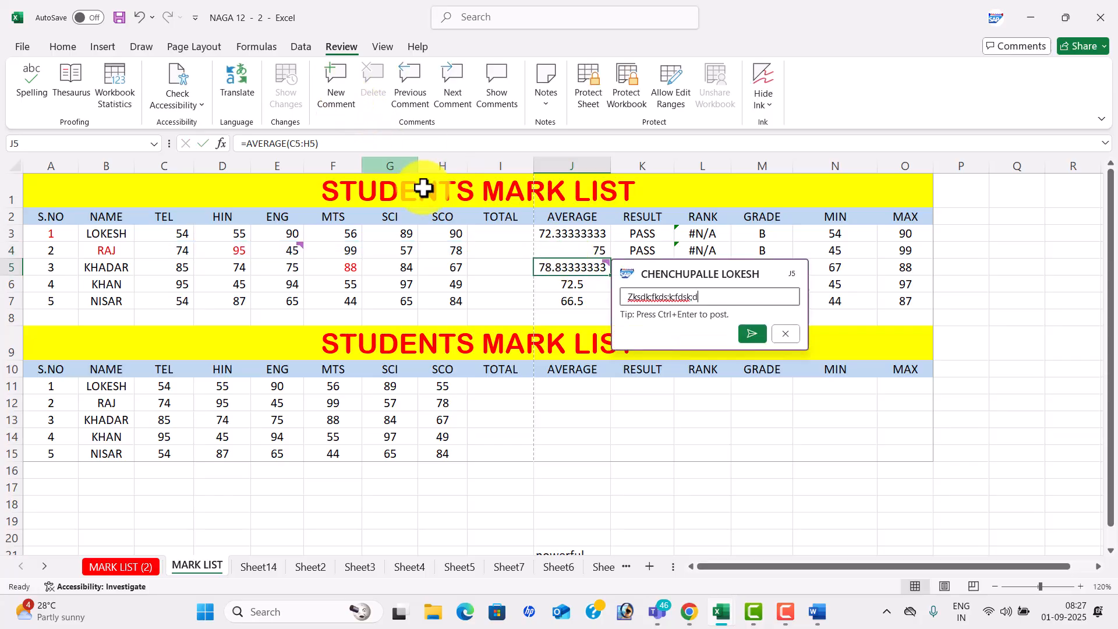
{"action": "left_click", "coordinate": [752, 336]}
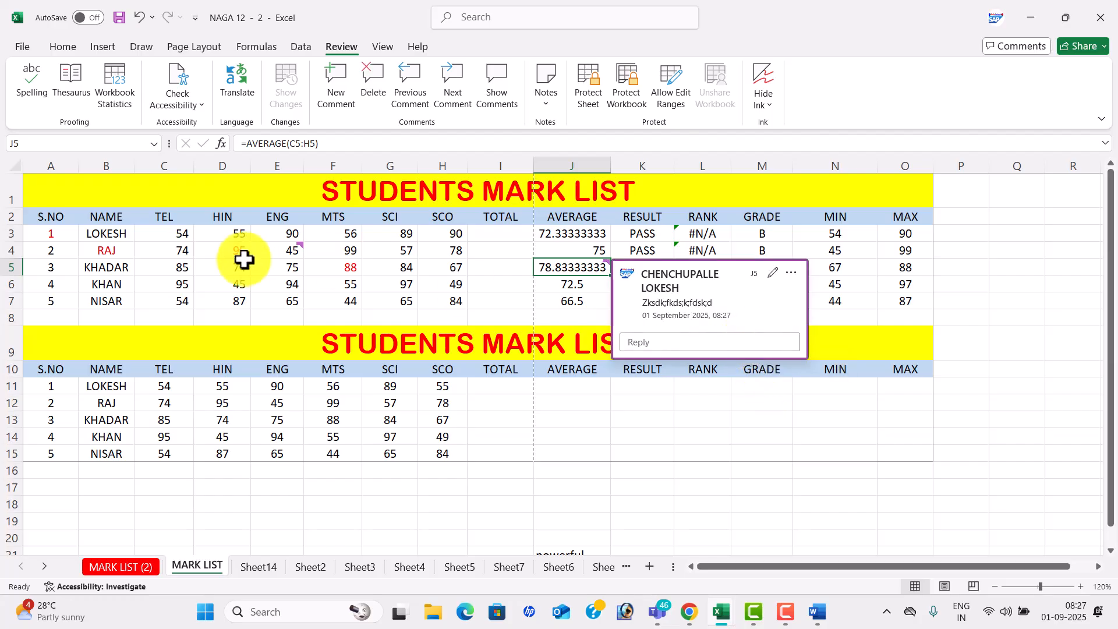
- Post comments on cells C6 (KHAN's TEL mark) and N4 (RAJ's MIN value)
{"action": "left_click", "coordinate": [155, 282]}
{"action": "left_click", "coordinate": [331, 80]}
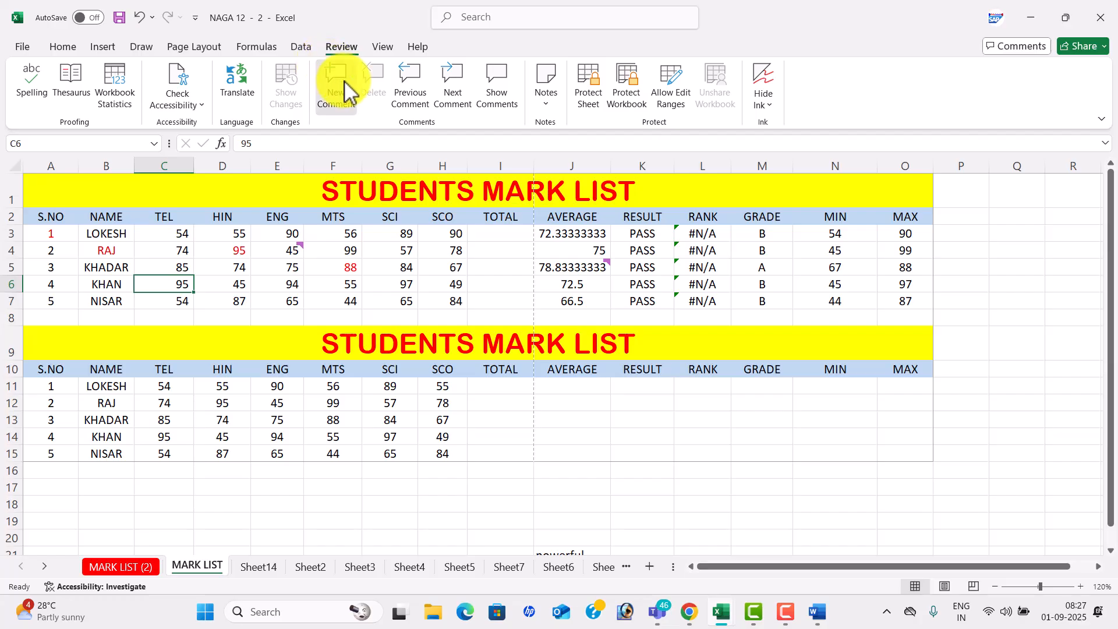
{"action": "type", "text": "ks;df;sdk;f"}
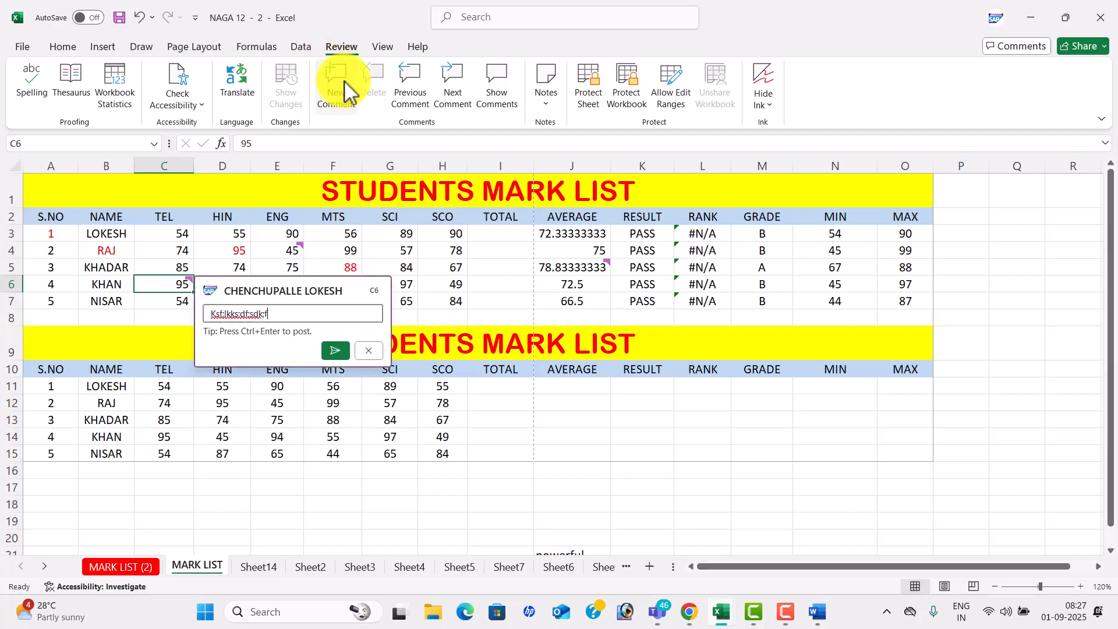
{"action": "left_click", "coordinate": [333, 348]}
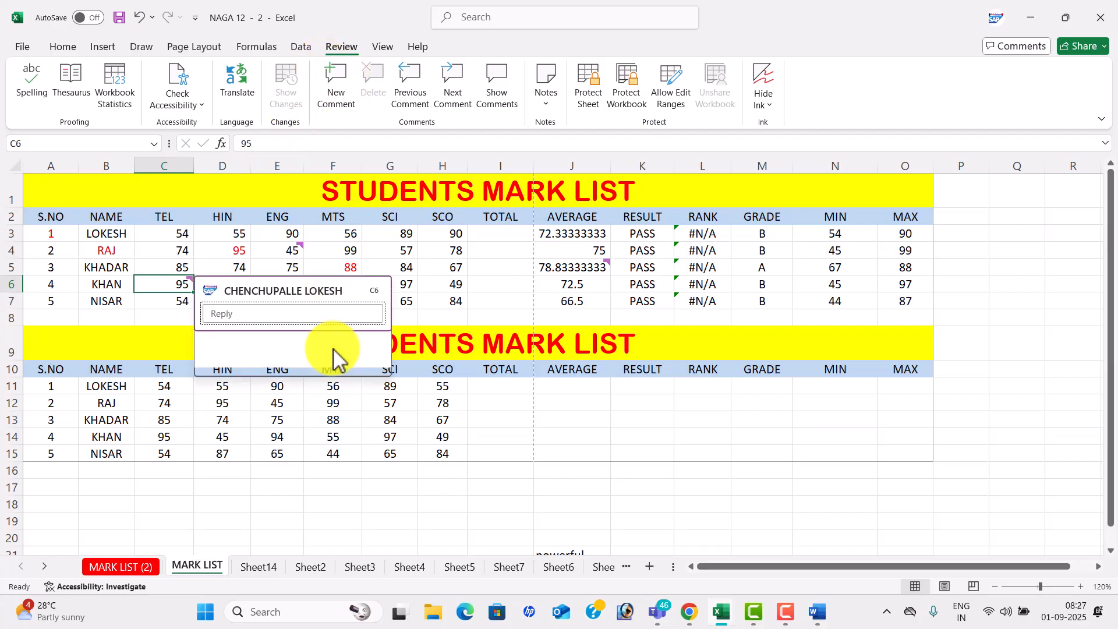
{"action": "left_click", "coordinate": [830, 251]}
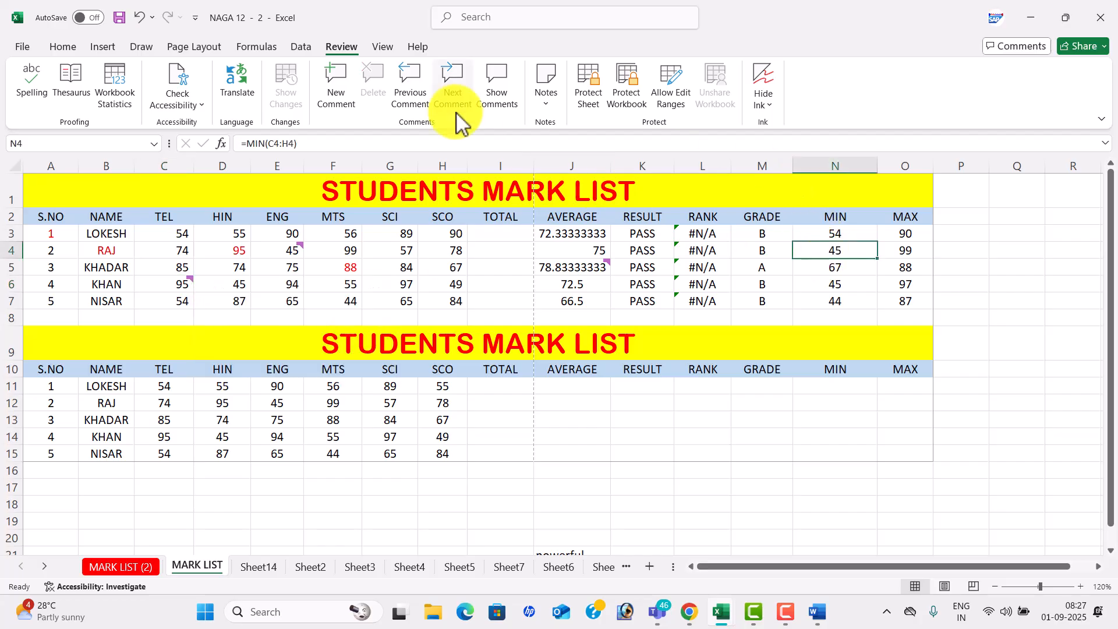
{"action": "left_click", "coordinate": [352, 93]}
{"action": "type", "text": ";lkfks;kfskd;fkdsf"}
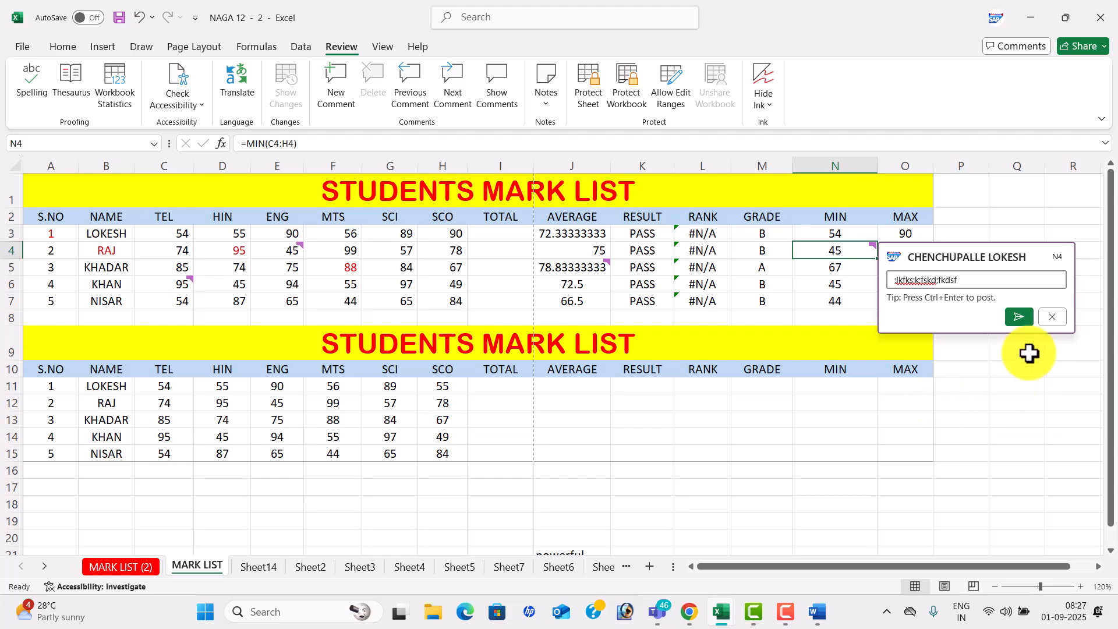
{"action": "left_click", "coordinate": [1017, 317]}
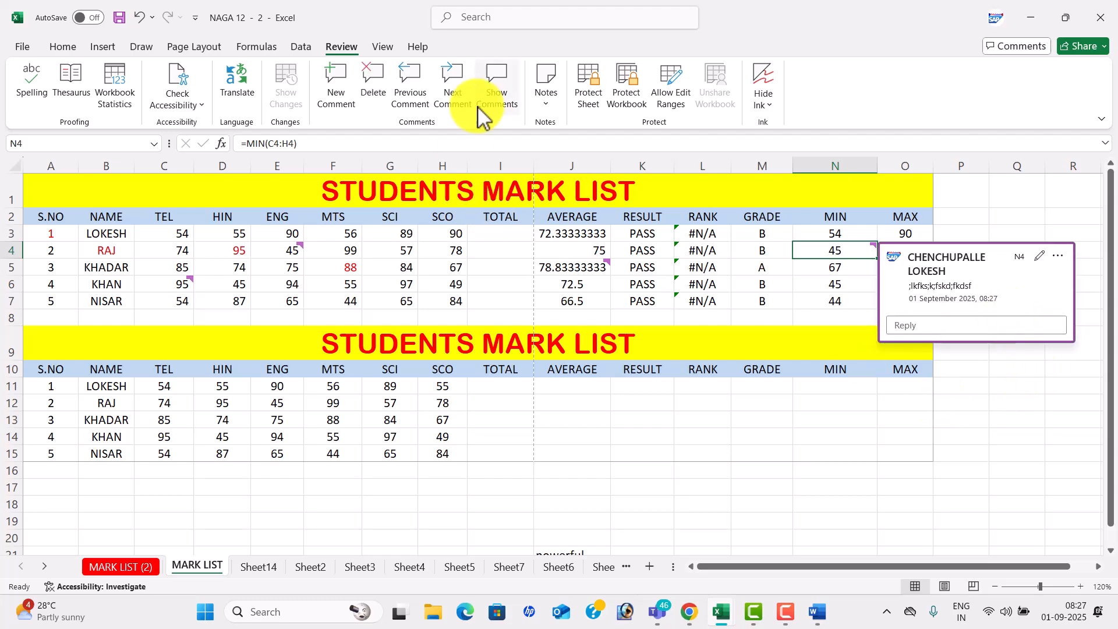
- Review the comments on C6, E4, N4 and J5, stepping back and forward through them and listing them in the side pane
{"action": "left_click", "coordinate": [499, 93]}
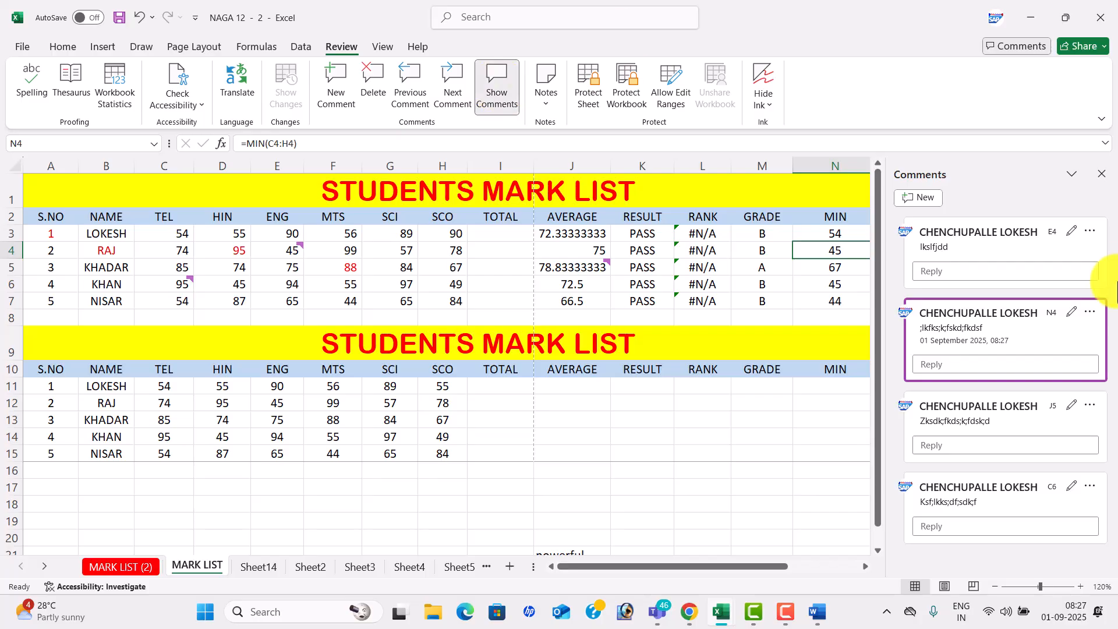
{"action": "left_click", "coordinate": [1101, 174]}
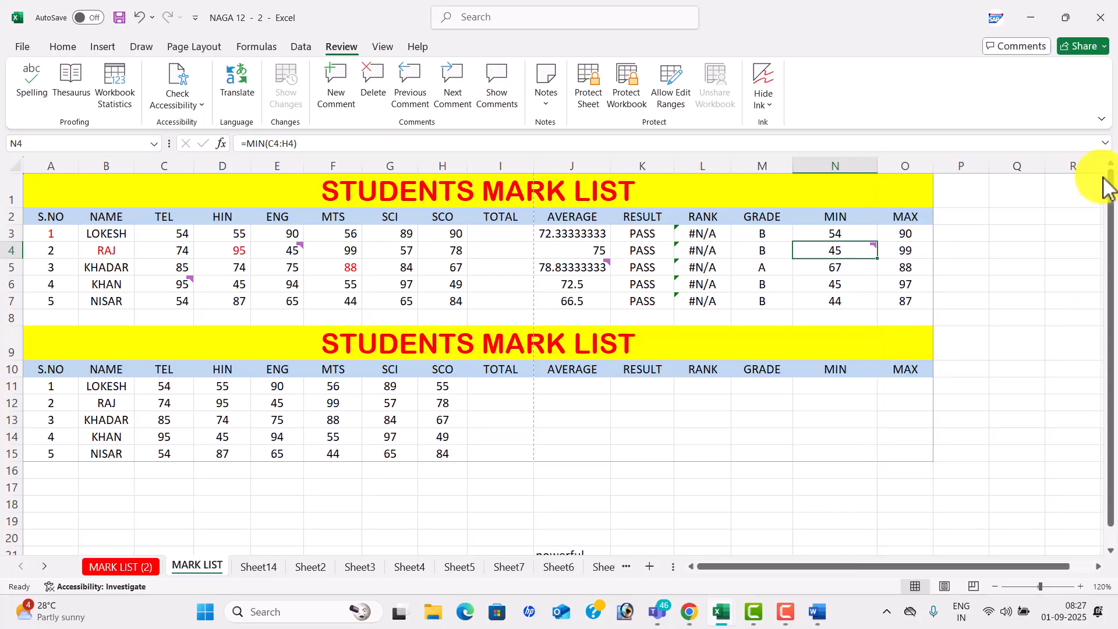
{"action": "left_click", "coordinate": [417, 90]}
{"action": "left_click", "coordinate": [417, 91]}
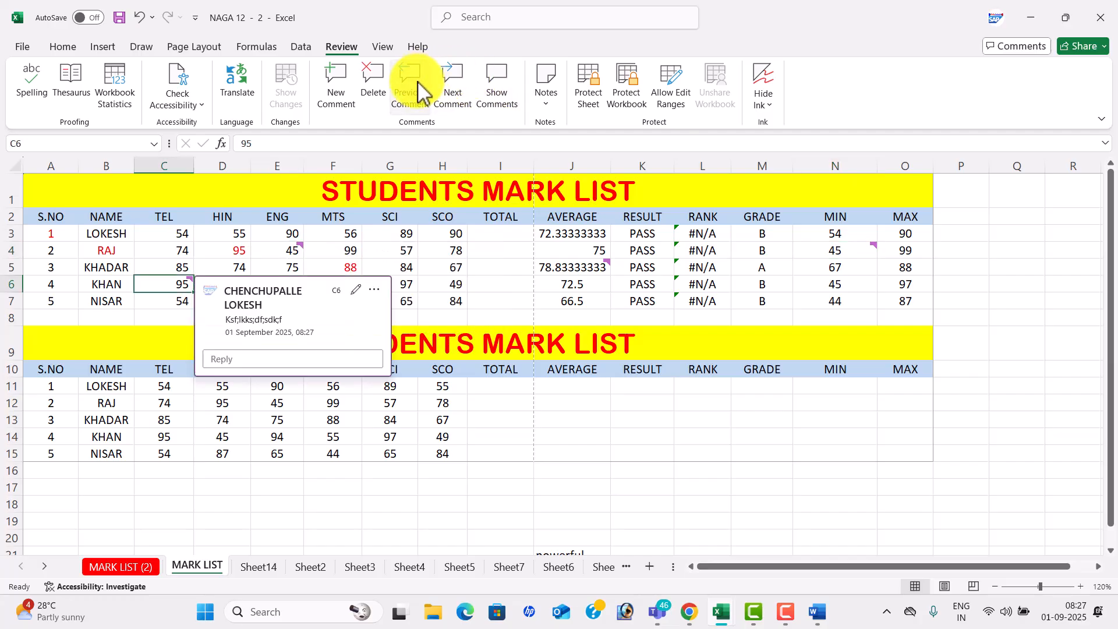
{"action": "left_click", "coordinate": [451, 92]}
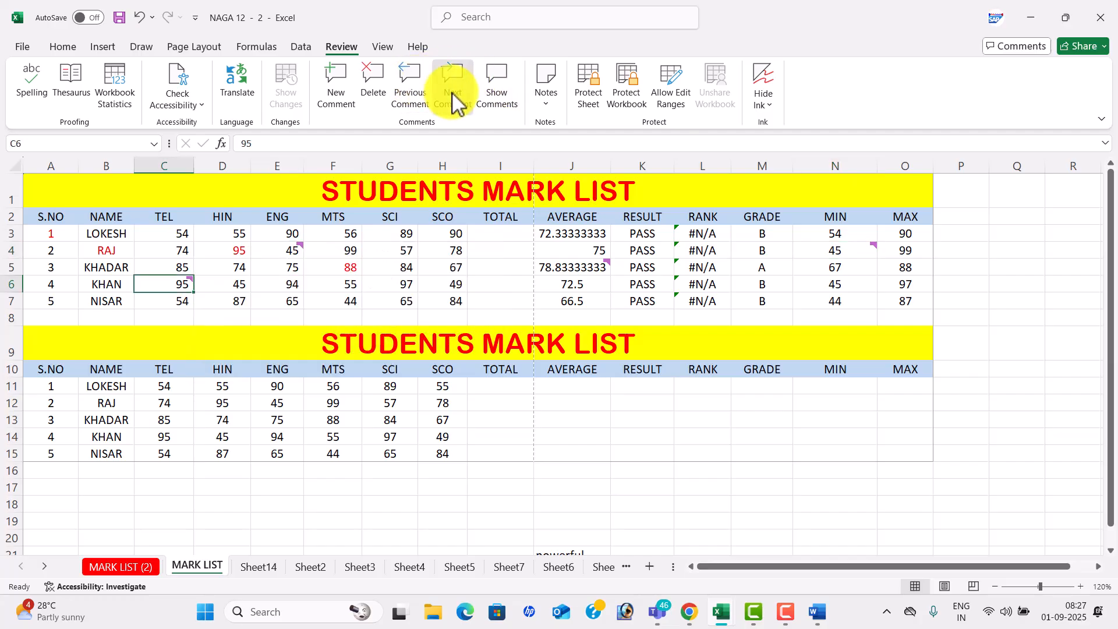
{"action": "left_click", "coordinate": [452, 93]}
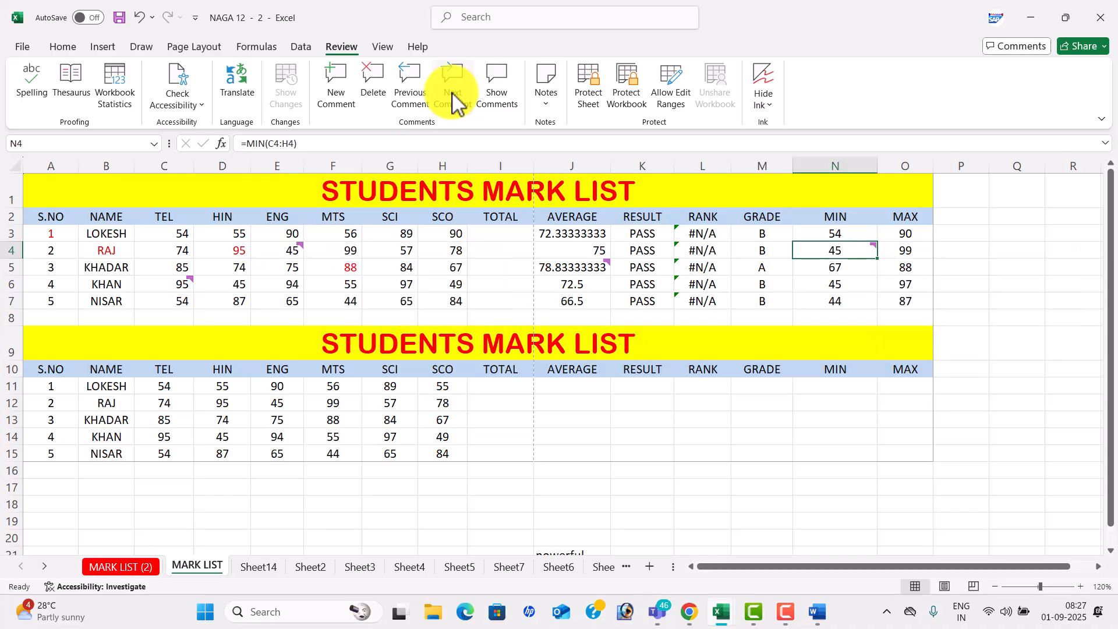
{"action": "left_click", "coordinate": [452, 93]}
{"action": "left_click", "coordinate": [452, 92]}
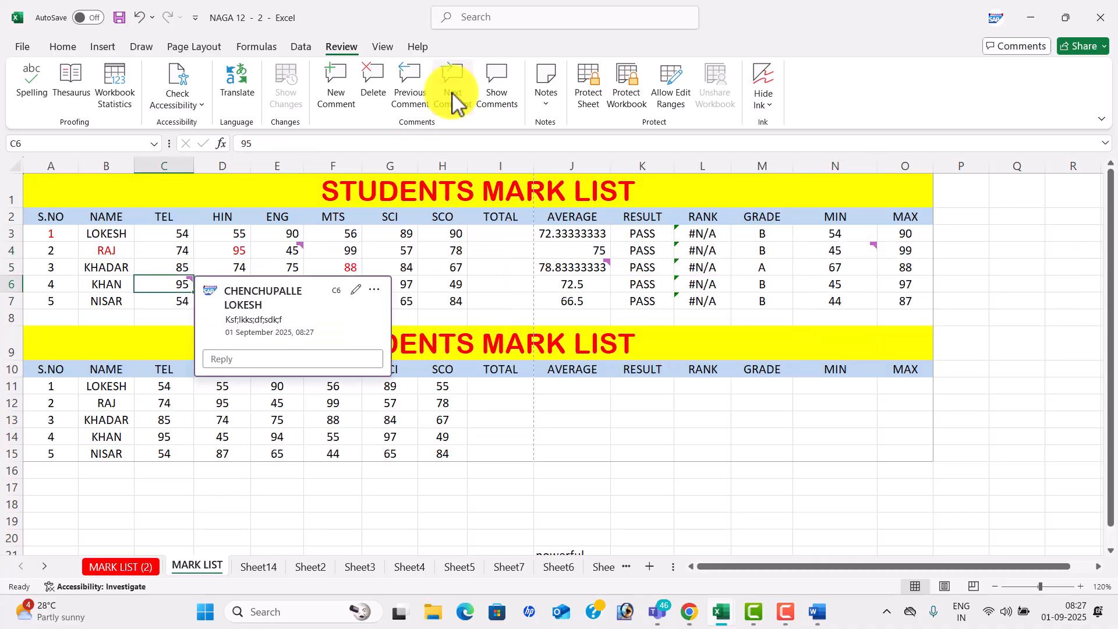
{"action": "left_click", "coordinate": [506, 91]}
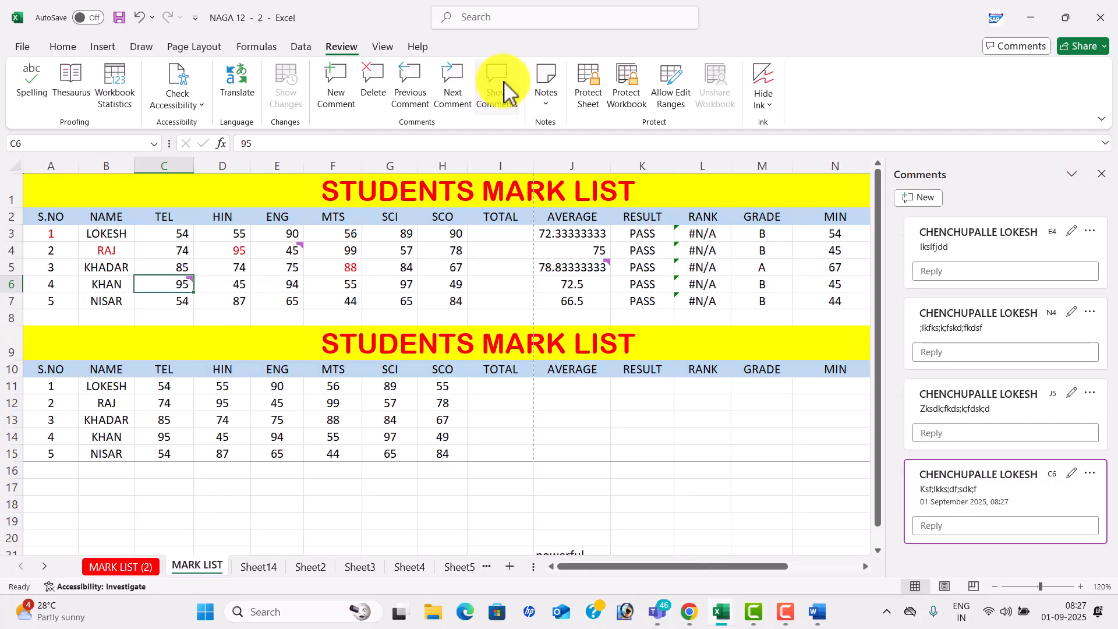
{"action": "left_click", "coordinate": [1102, 174]}
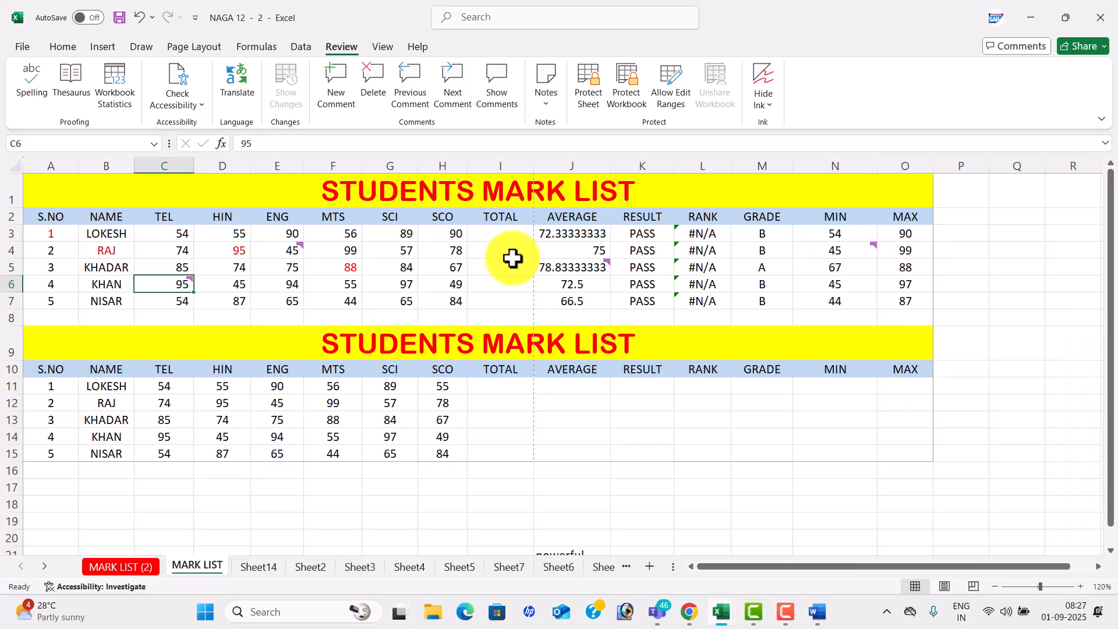
- Delete all comments in C2:N7
{"action": "left_click_drag", "start_coordinate": [163, 213], "coordinate": [850, 303]}
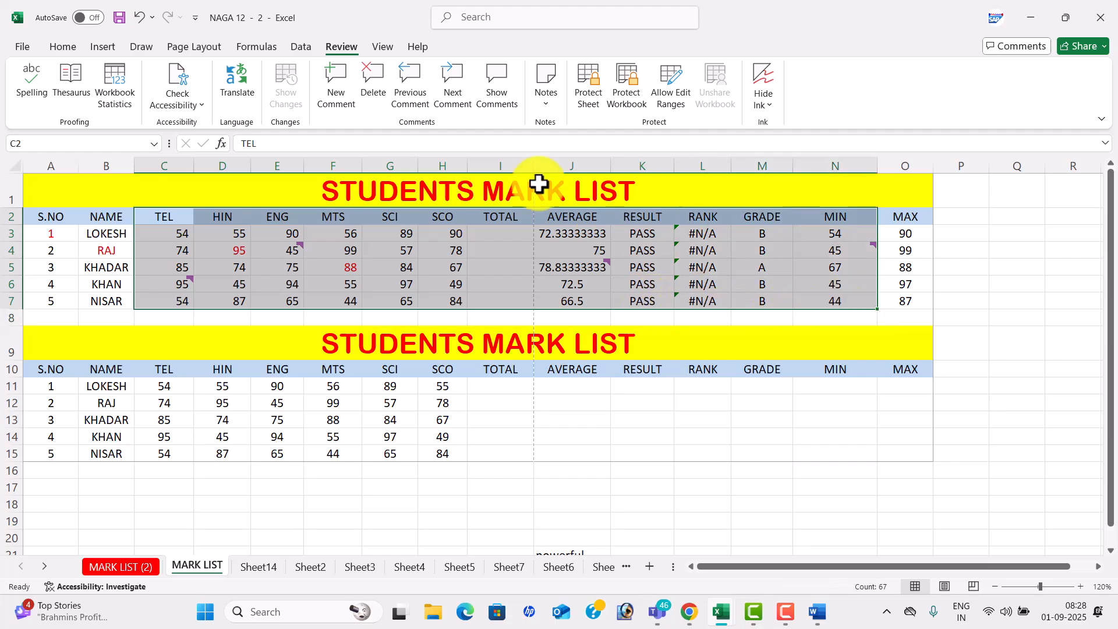
{"action": "left_click", "coordinate": [377, 83]}
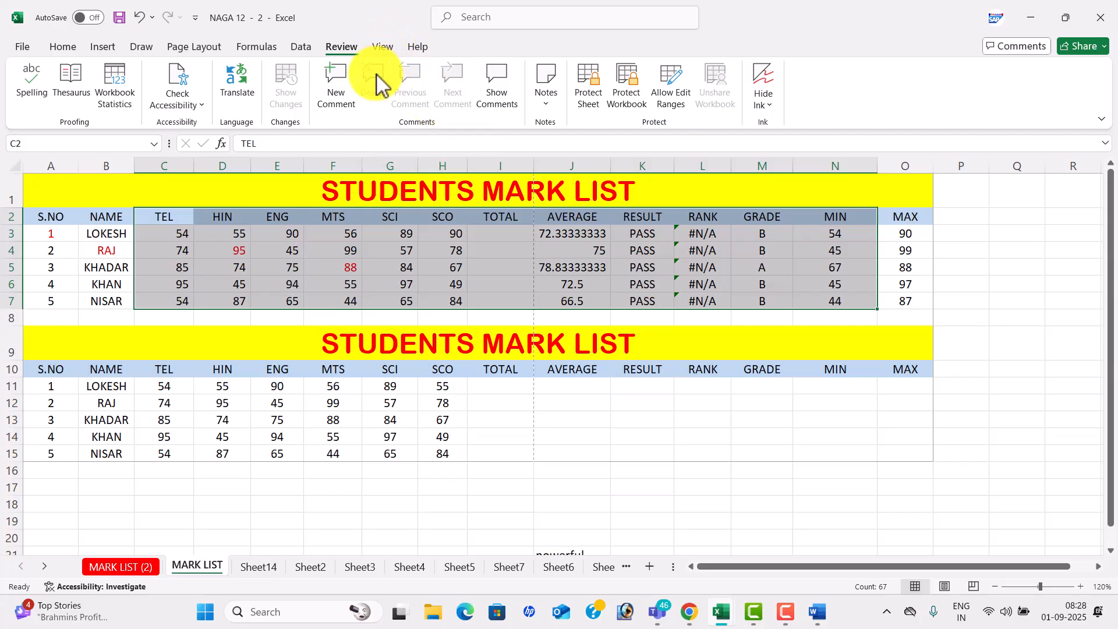
{"action": "left_click", "coordinate": [524, 299]}
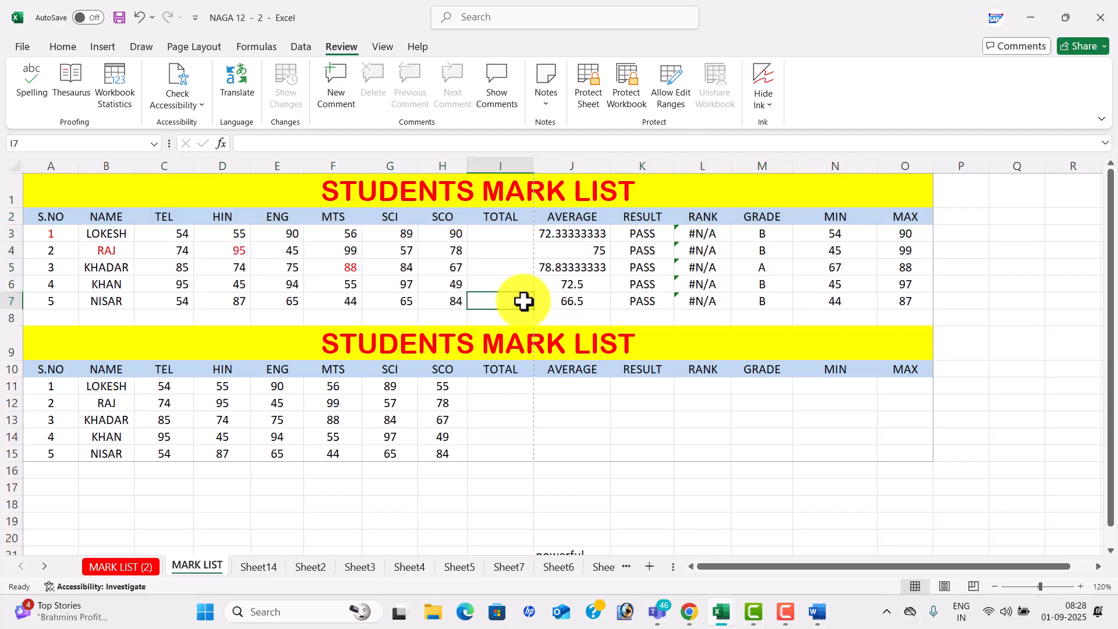
- Protect the MARK LIST sheet with a password and confirm that cell edits are blocked
{"action": "left_click", "coordinate": [590, 87]}
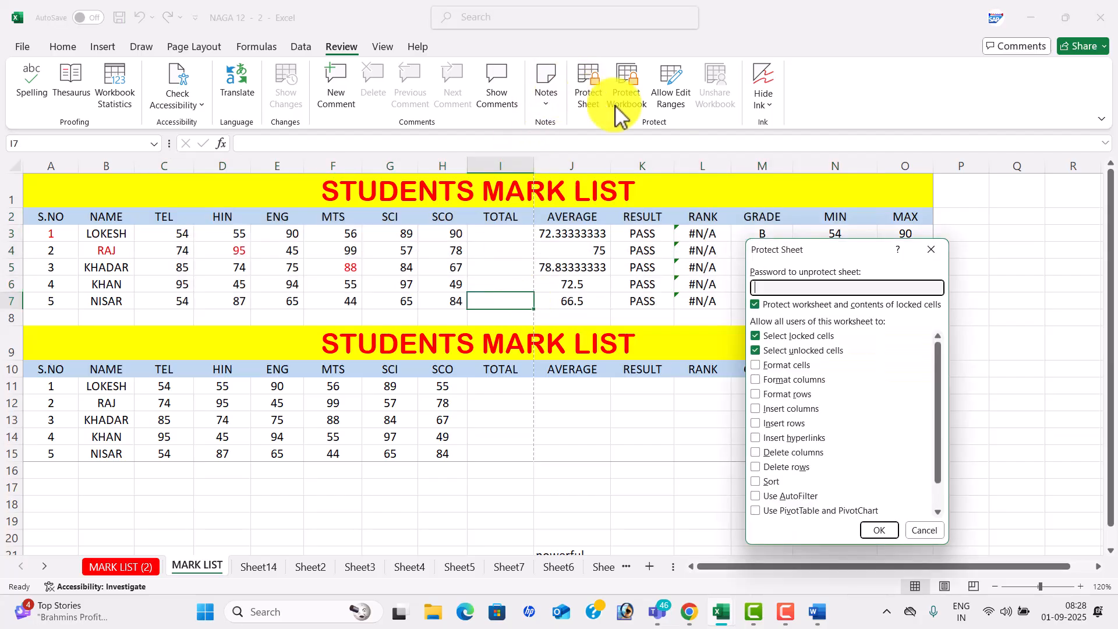
{"action": "type", "text": "123"}
{"action": "key", "text": "Return"}
{"action": "type", "text": "123"}
{"action": "key", "text": "Return"}
{"action": "double_click", "coordinate": [635, 371]}
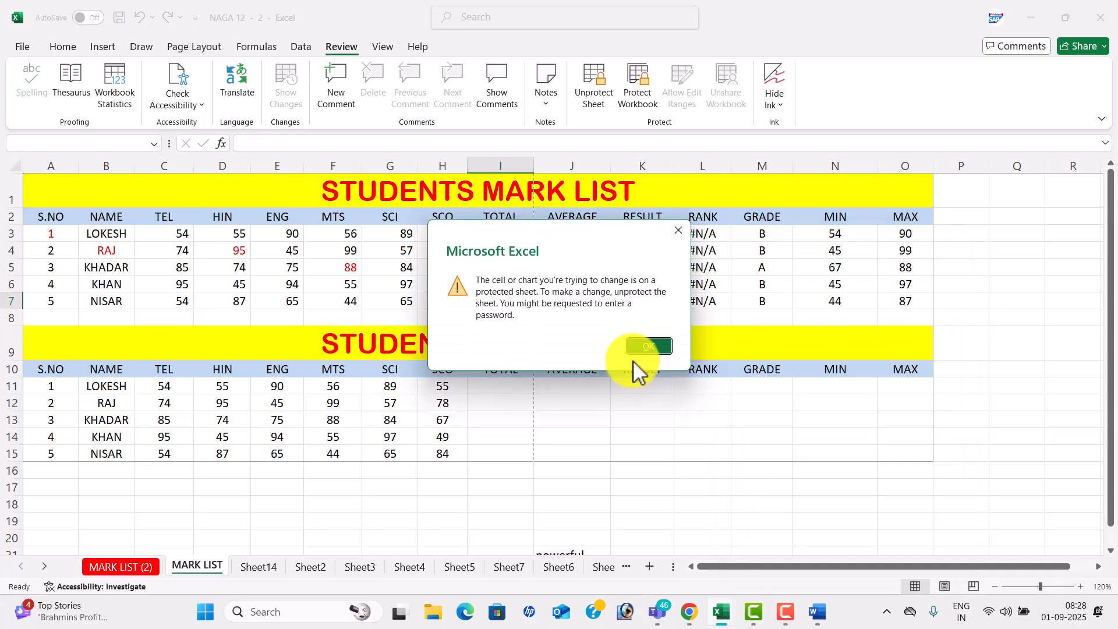
{"action": "left_click", "coordinate": [679, 230]}
- Unprotect the sheet and enter fsdfdsfs as a test entry in cell N16
{"action": "left_click", "coordinate": [593, 93]}
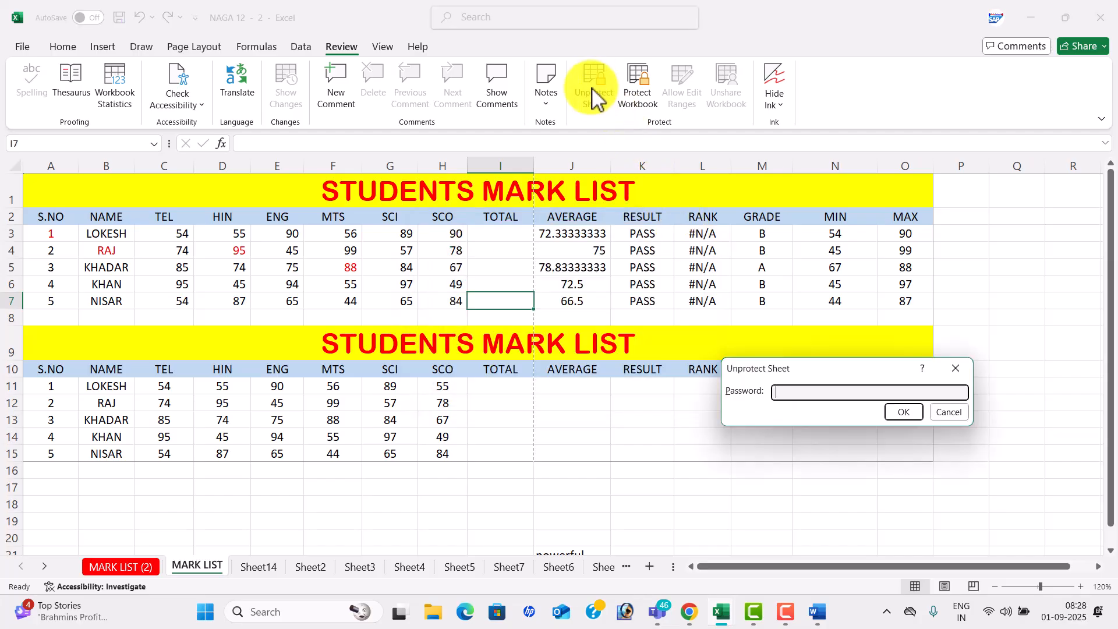
{"action": "key", "text": "Return"}
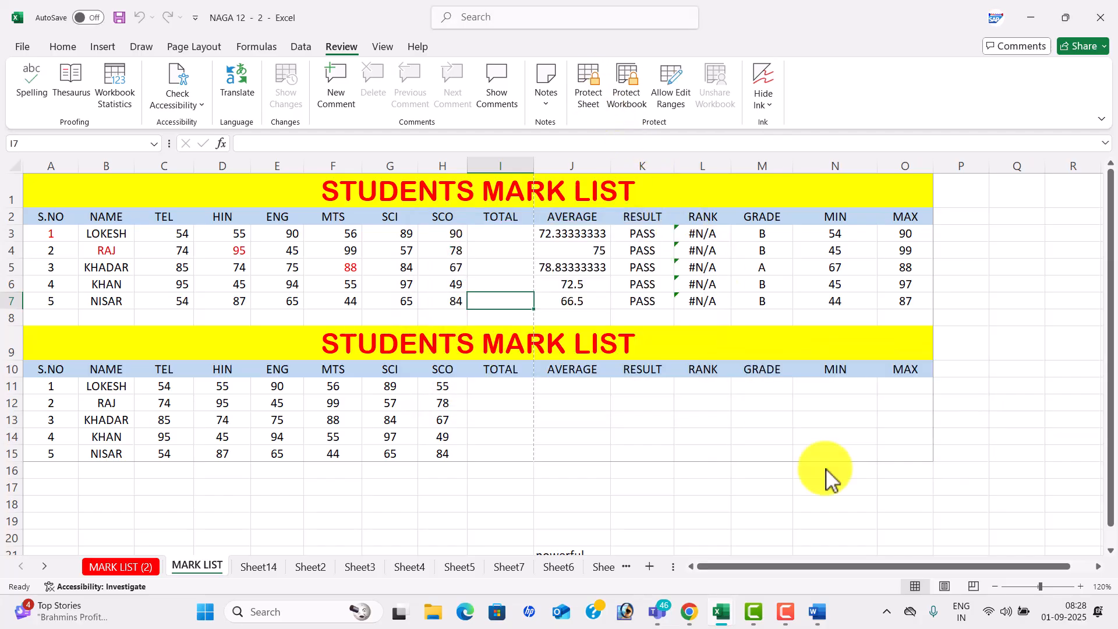
{"action": "left_click", "coordinate": [826, 470]}
{"action": "type", "text": "fsdfdsfs"}
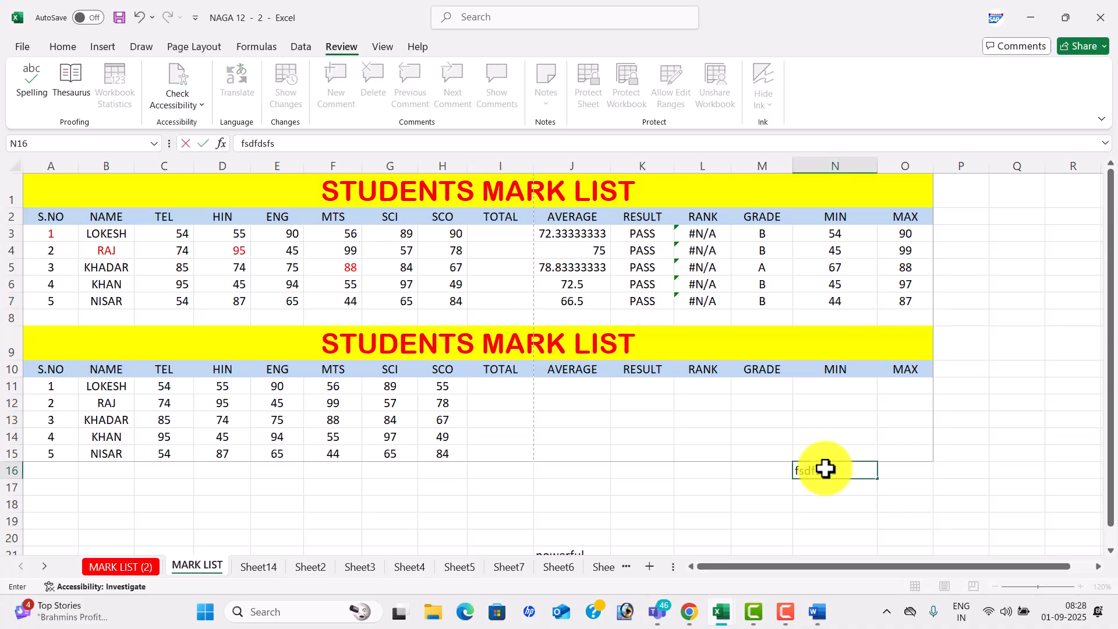
{"action": "left_click", "coordinate": [642, 502]}
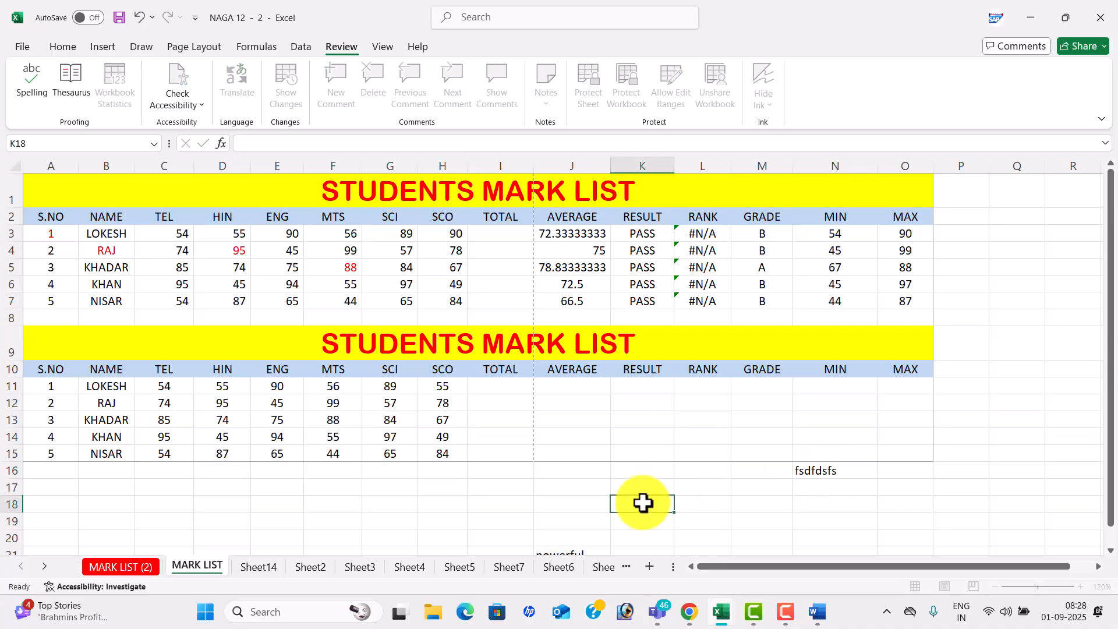
{"action": "left_click", "coordinate": [601, 446]}
{"action": "left_click", "coordinate": [712, 431]}
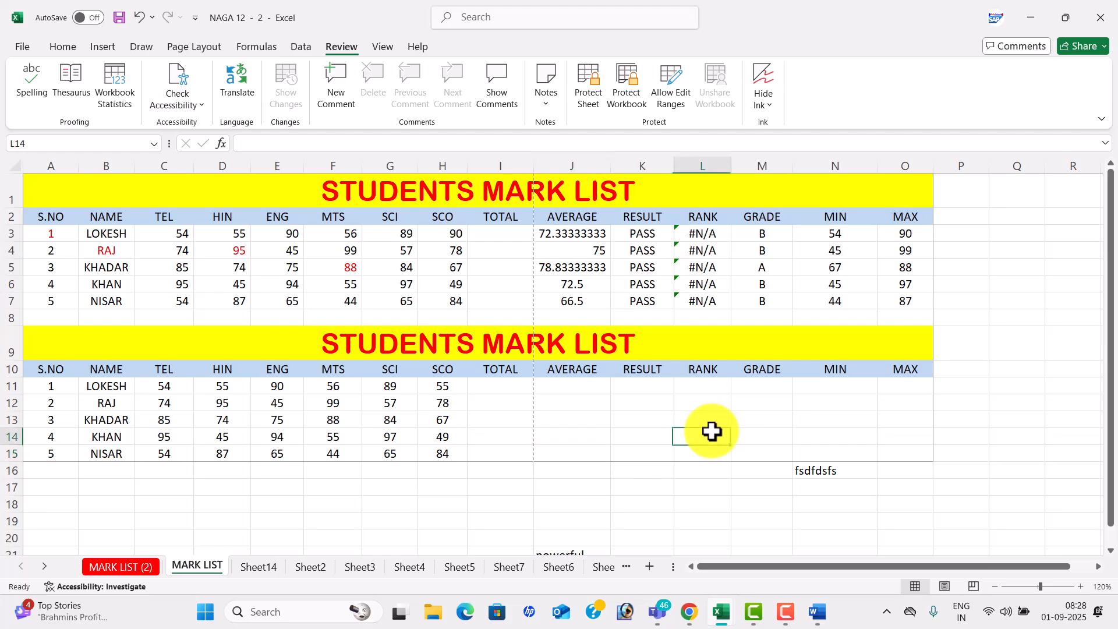
{"action": "right_click", "coordinate": [209, 566]}
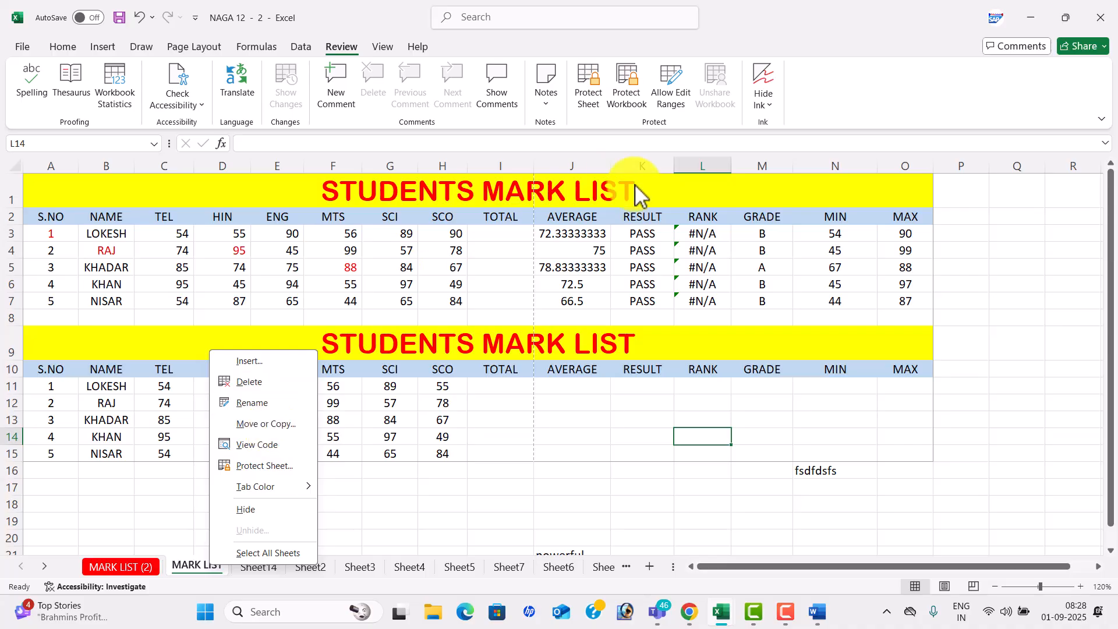
- Protect the workbook structure with a password and check that sheet-tab options are now unavailable
{"action": "left_click", "coordinate": [639, 234]}
{"action": "left_click", "coordinate": [632, 104]}
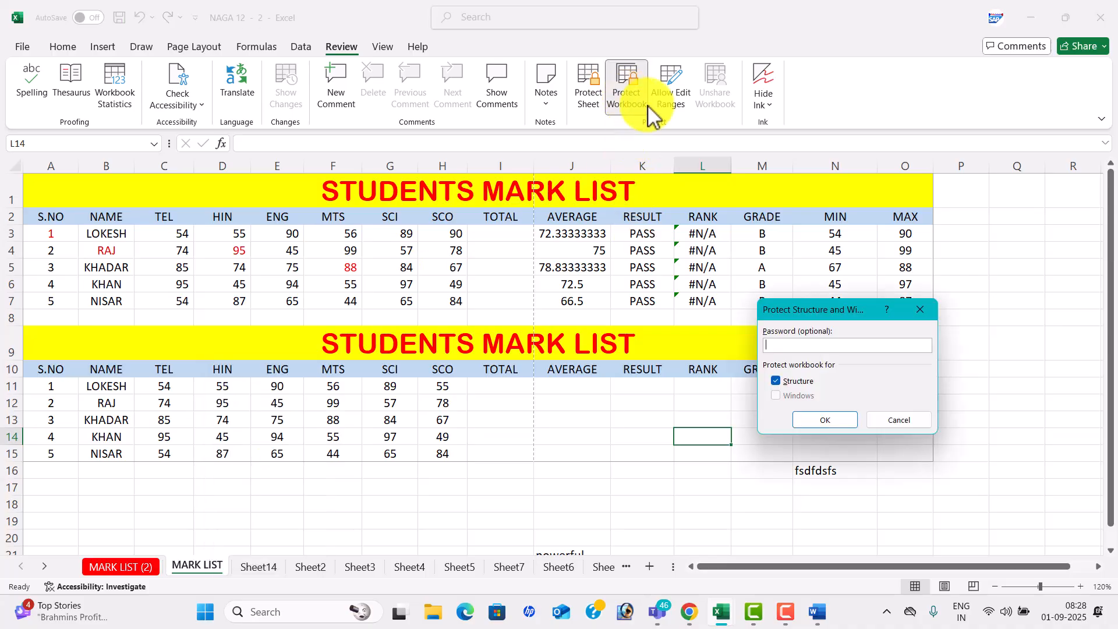
{"action": "type", "text": "123"}
{"action": "key", "text": "Return"}
{"action": "type", "text": "123"}
{"action": "key", "text": "Return"}
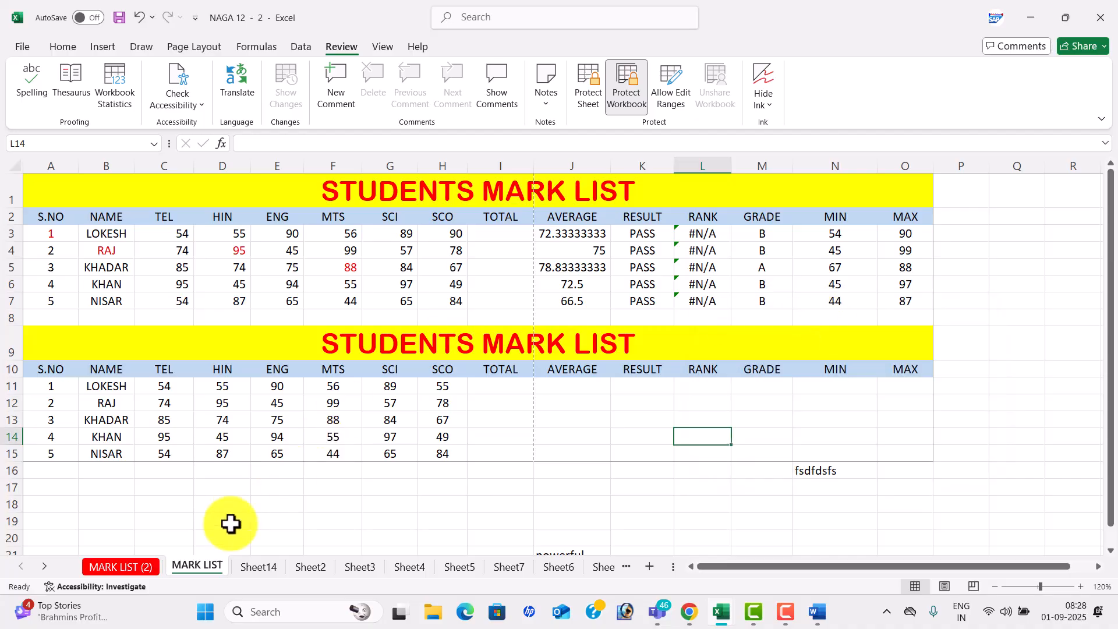
{"action": "right_click", "coordinate": [205, 577]}
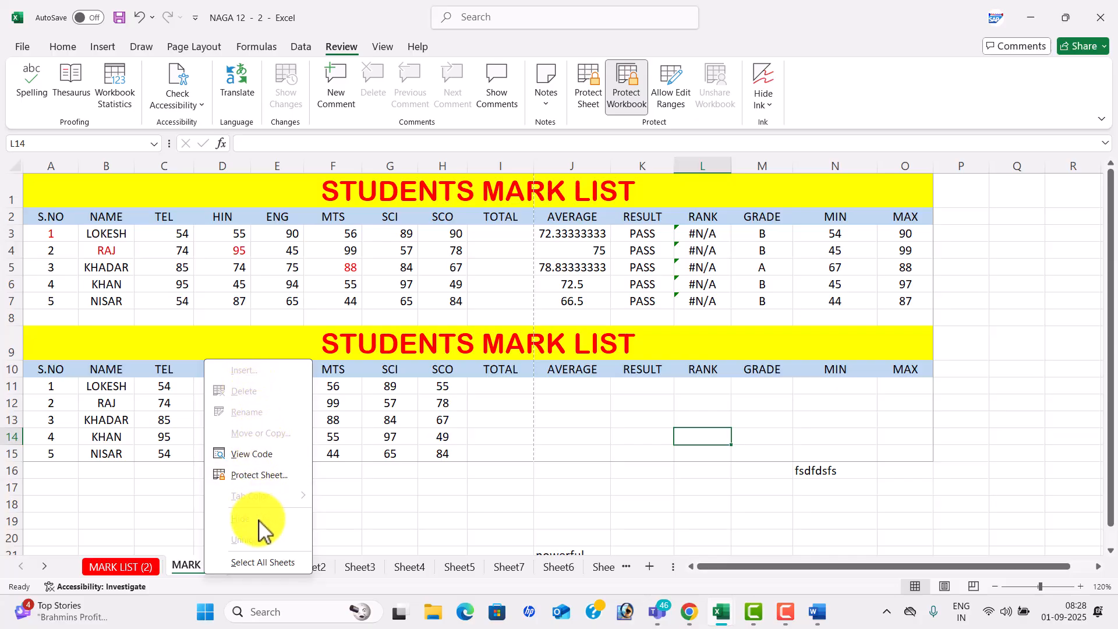
- Unprotect the workbook with the password and confirm the sheet-tab options are available again
{"action": "left_click", "coordinate": [639, 93]}
{"action": "type", "text": "123"}
{"action": "key", "text": "Return"}
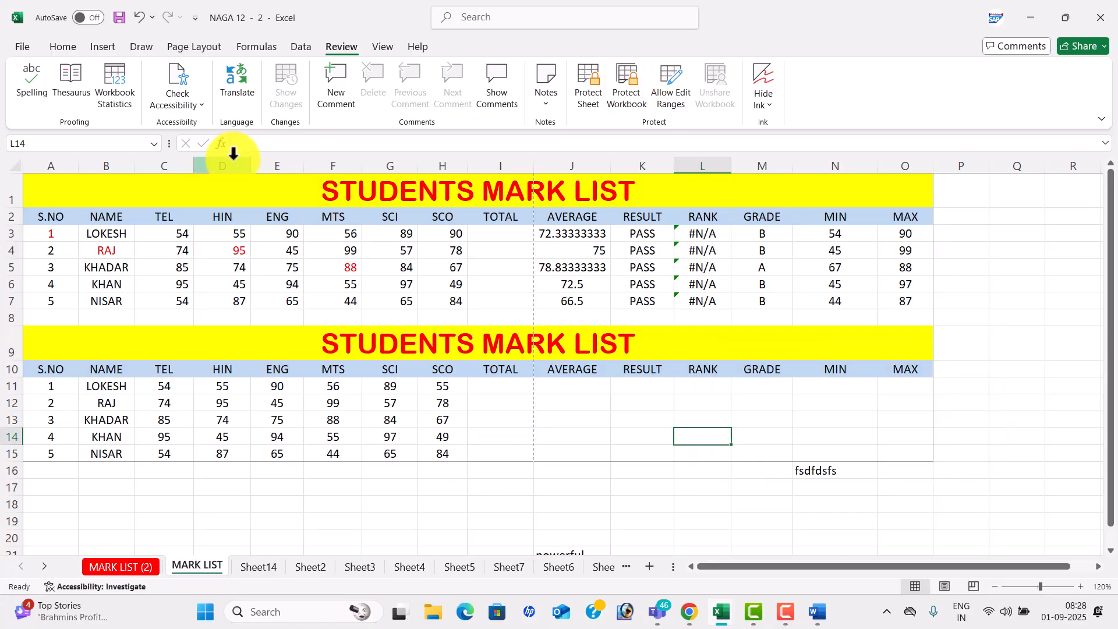
{"action": "right_click", "coordinate": [217, 569]}
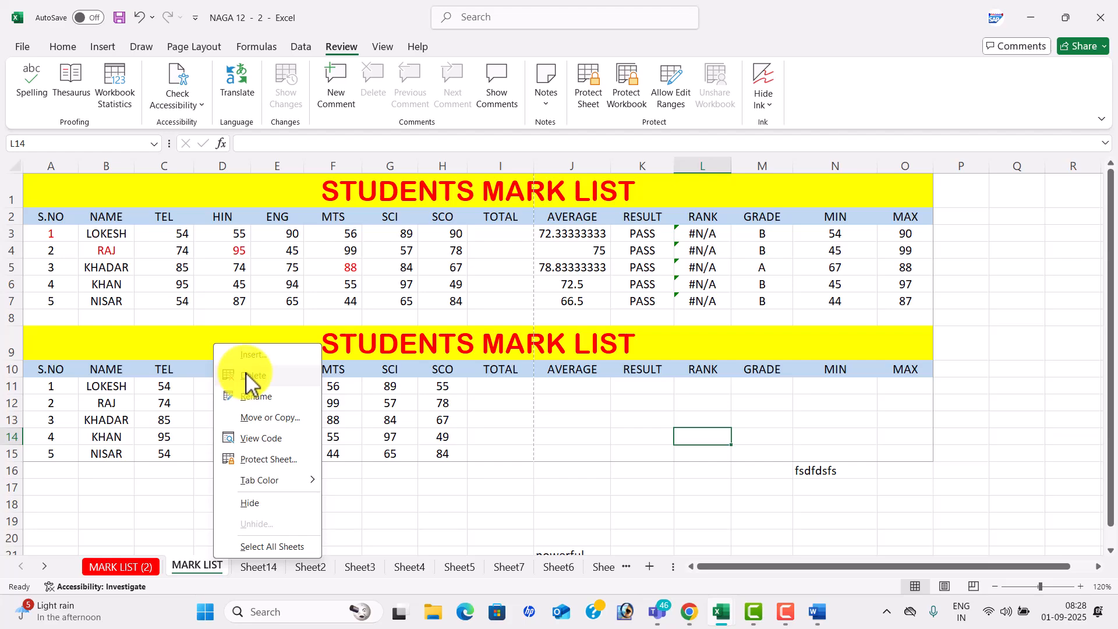
{"action": "left_click", "coordinate": [440, 266]}
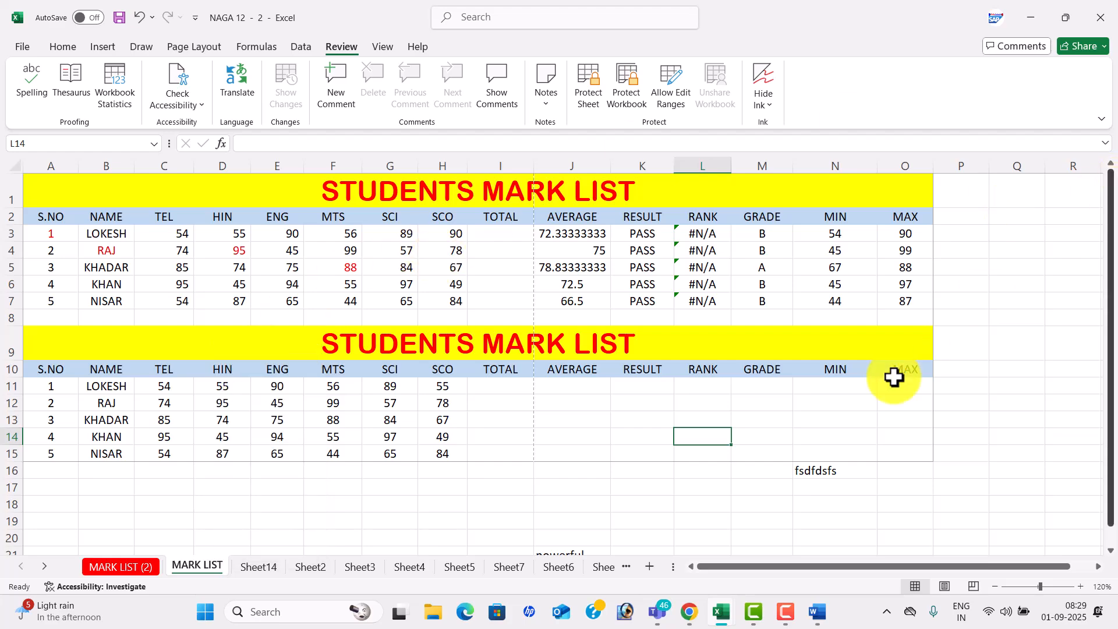
{"action": "left_click", "coordinate": [493, 385]}
{"action": "key", "text": "Down"}
{"action": "key", "text": "Down"}
{"action": "key", "text": "Down"}
{"action": "key", "text": "Down"}
{"action": "key", "text": "Down"}
{"action": "key", "text": "Down"}
{"action": "key", "text": "Down"}
{"action": "key", "text": "Down"}
{"action": "key", "text": "Down"}
{"action": "key", "text": "Down"}
{"action": "key", "text": "Down"}
{"action": "key", "text": "Down"}
{"action": "key", "text": "Down"}
{"action": "key", "text": "Down"}
{"action": "key", "text": "Down"}
{"action": "key", "text": "Down"}
{"action": "key", "text": "Down"}
{"action": "key", "text": "Down"}
{"action": "key", "text": "Down"}
{"action": "key", "text": "Down"}
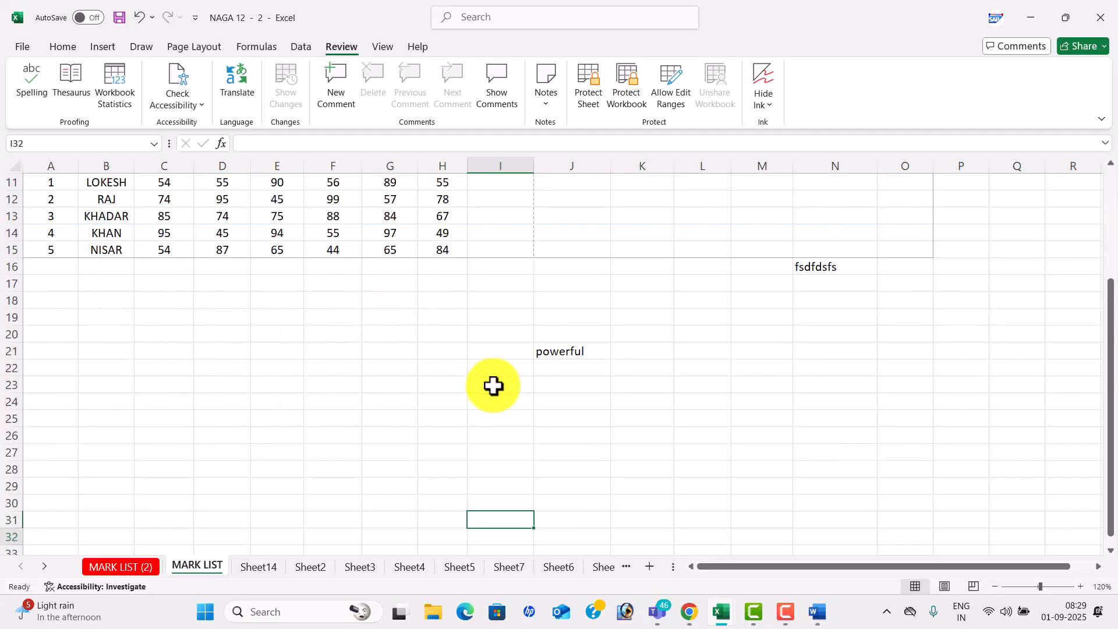
- Clear the word powerful from cells J16:J26
{"action": "left_click", "coordinate": [231, 369]}
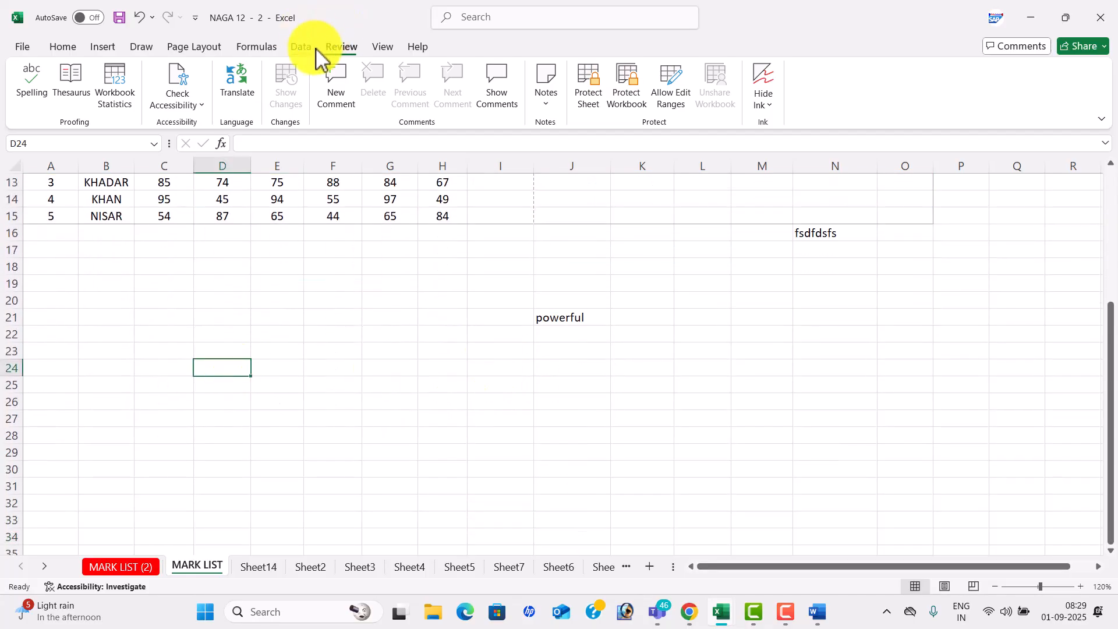
{"action": "left_click", "coordinate": [301, 49]}
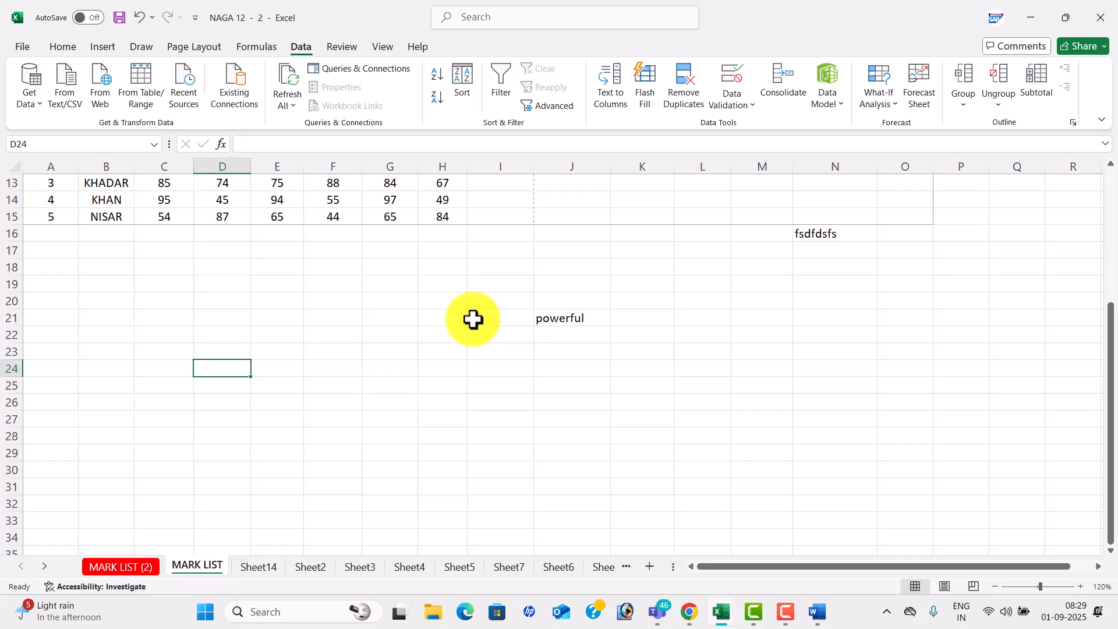
{"action": "left_click_drag", "start_coordinate": [593, 236], "coordinate": [597, 394]}
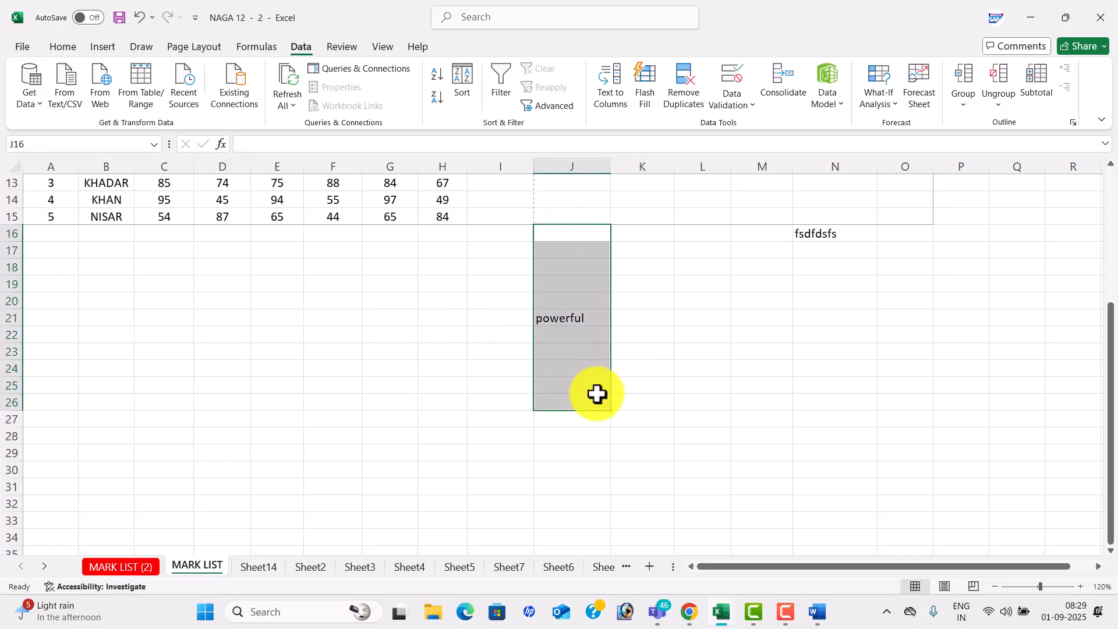
{"action": "key", "text": "Delete"}
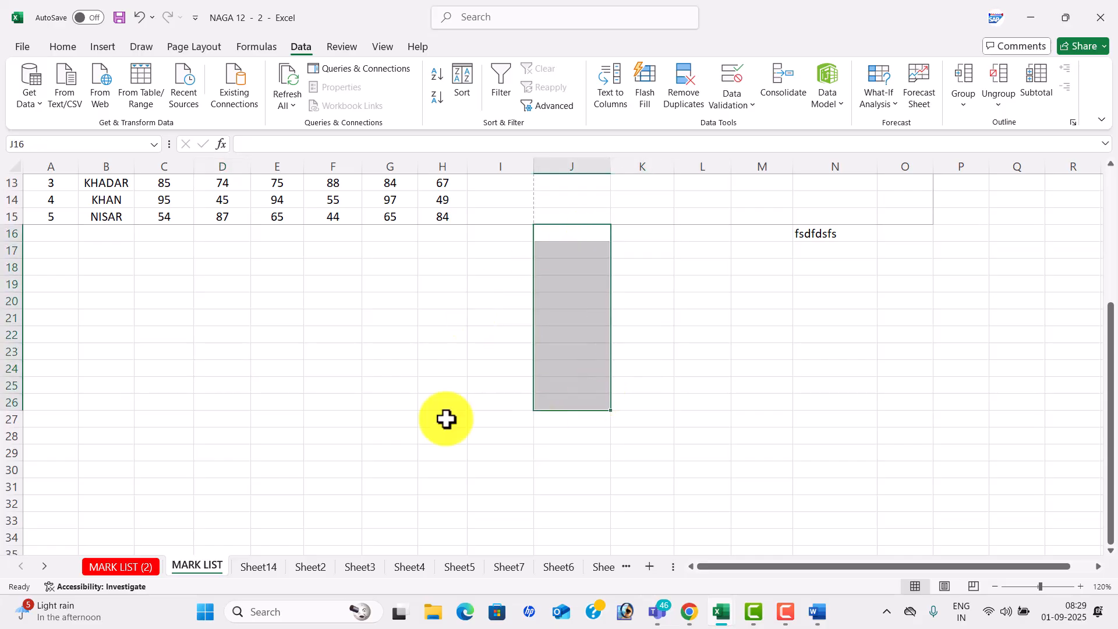
- Widen column C and enter a line of five sample names in C22
{"action": "left_click", "coordinate": [171, 337]}
{"action": "left_click_drag", "start_coordinate": [193, 167], "coordinate": [334, 238]}
{"action": "type", "text": "raja ram rani ramana raj"}
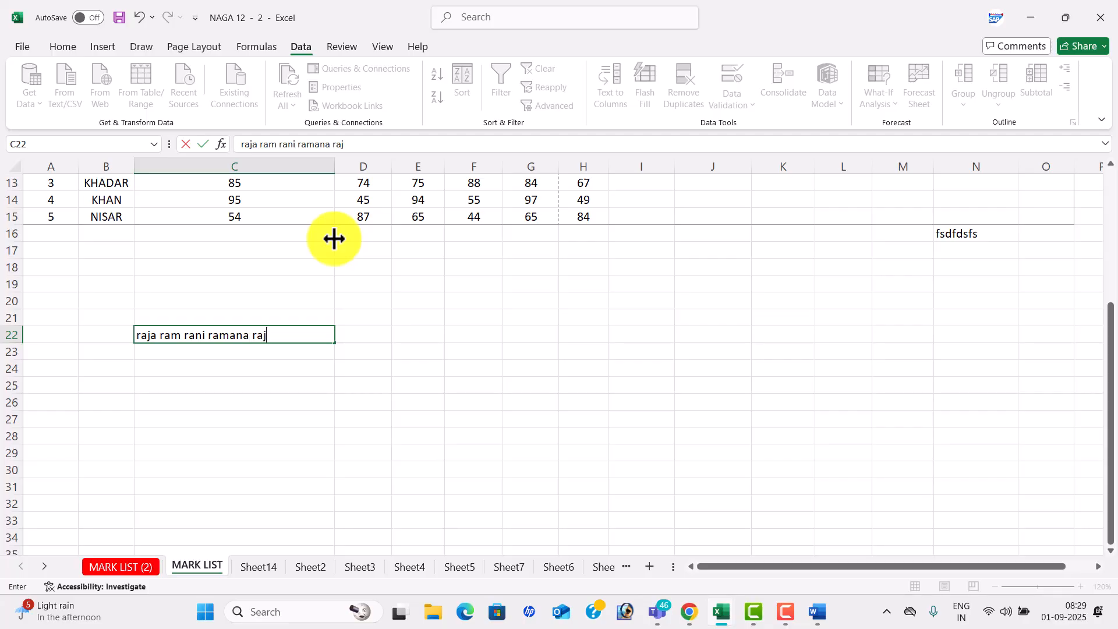
{"action": "key", "text": "Tab"}
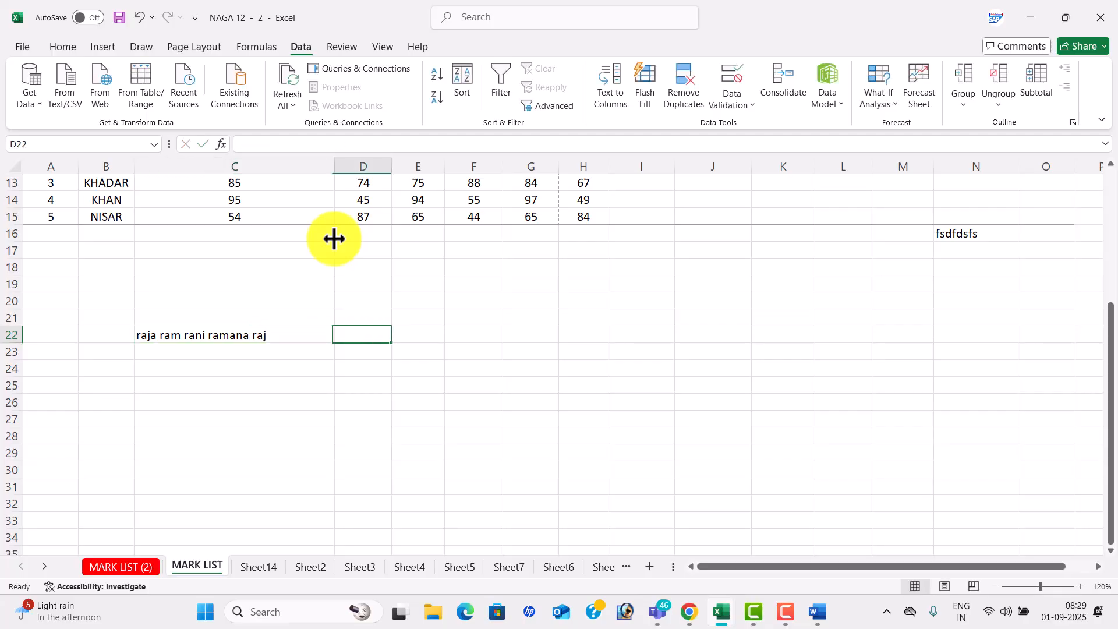
{"action": "left_click", "coordinate": [295, 341]}
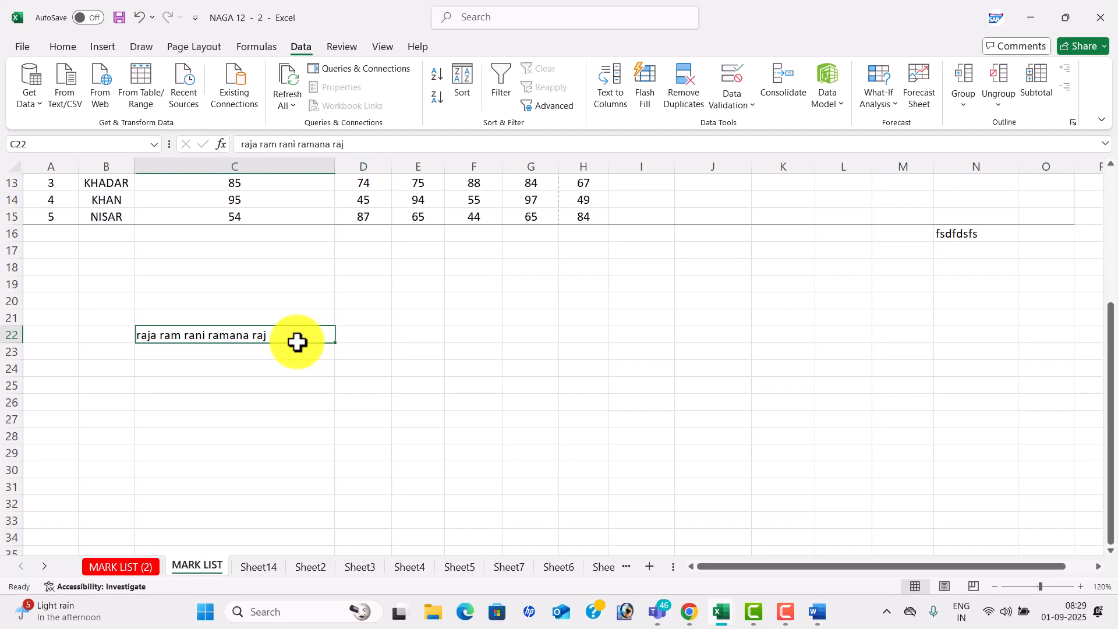
- Use fixed-width Text to Columns to split C22's names across C22:G22, then begin a name entry in C23
{"action": "left_click", "coordinate": [615, 92]}
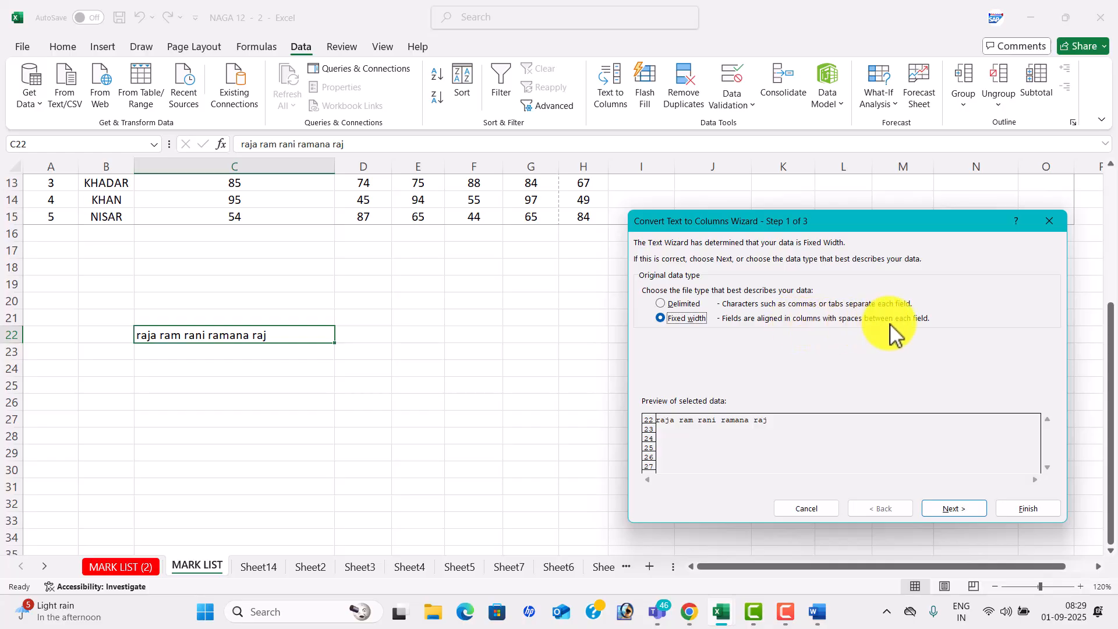
{"action": "left_click", "coordinate": [962, 507]}
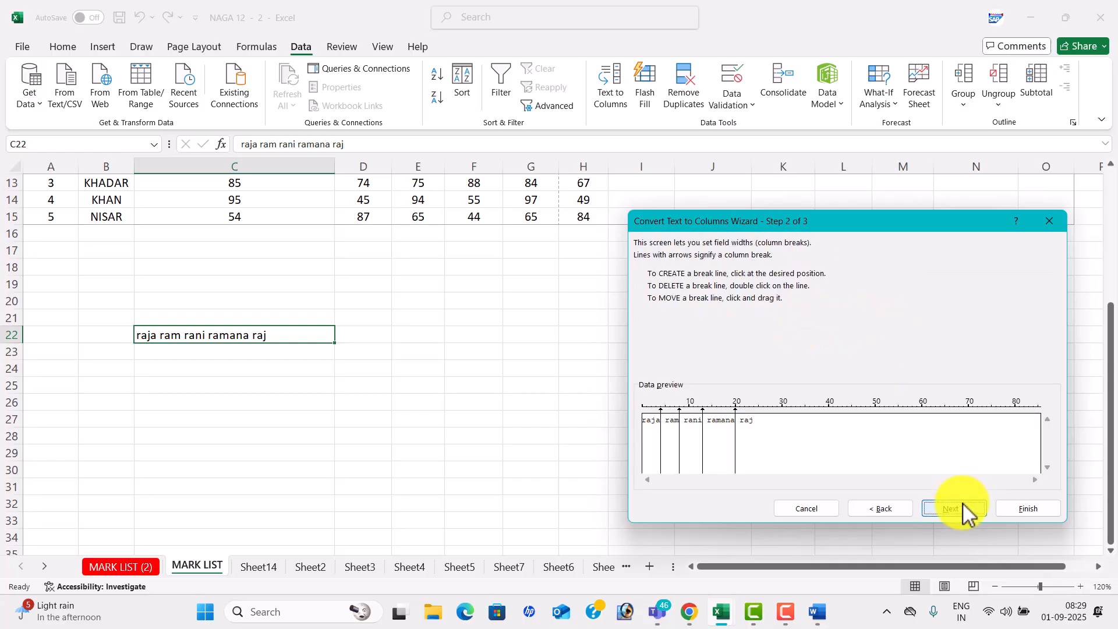
{"action": "left_click", "coordinate": [961, 508]}
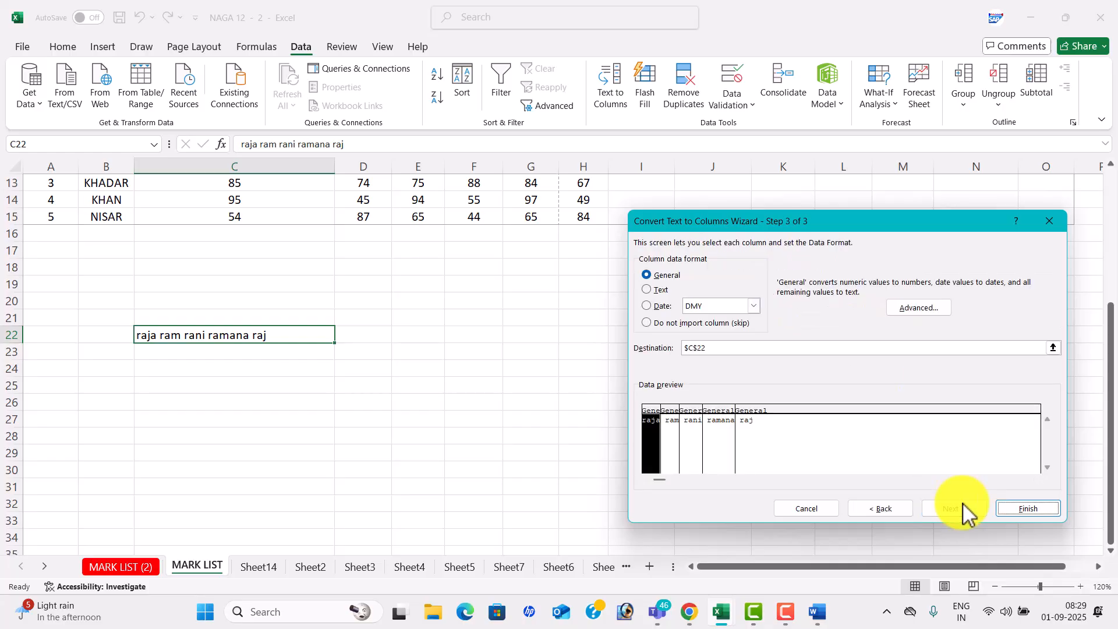
{"action": "left_click", "coordinate": [1023, 509]}
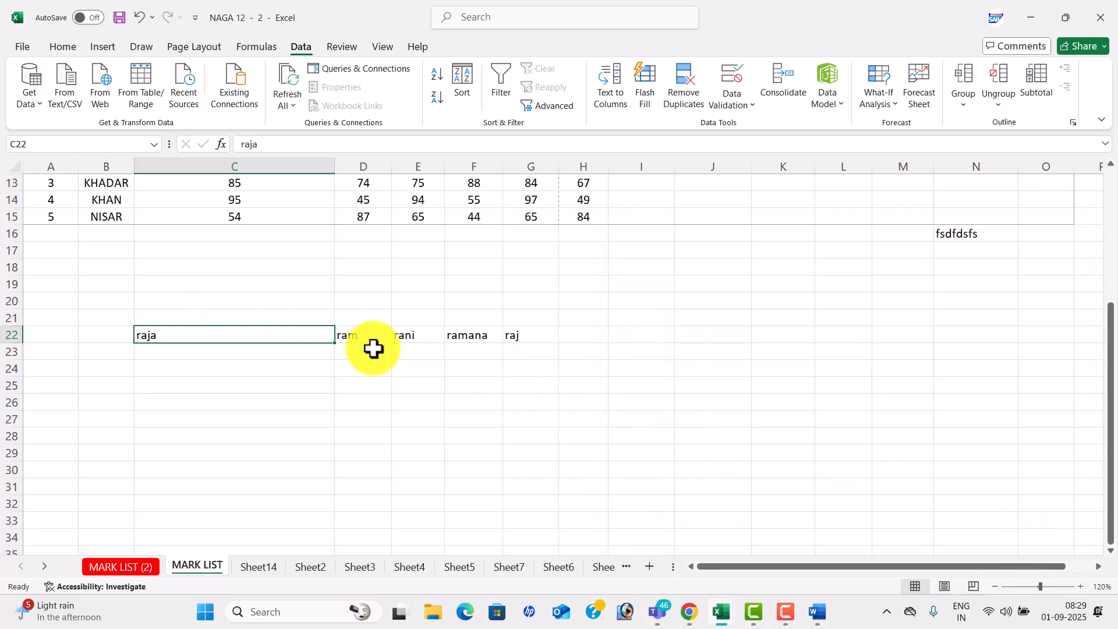
{"action": "left_click", "coordinate": [222, 358]}
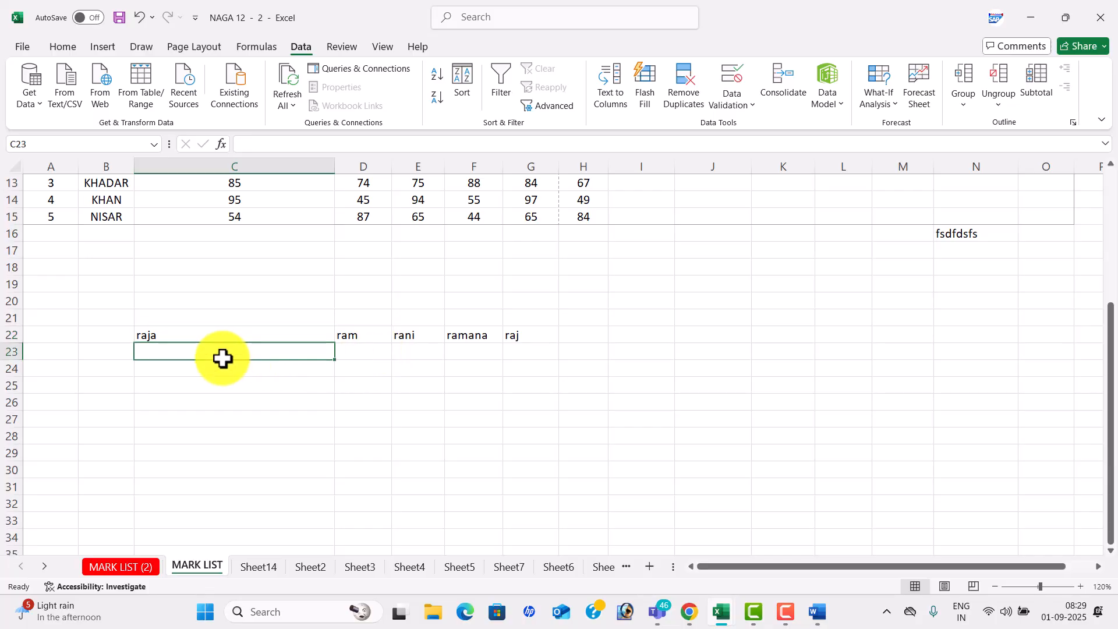
{"action": "type", "text": "riyaz,jai,harish,ram"}
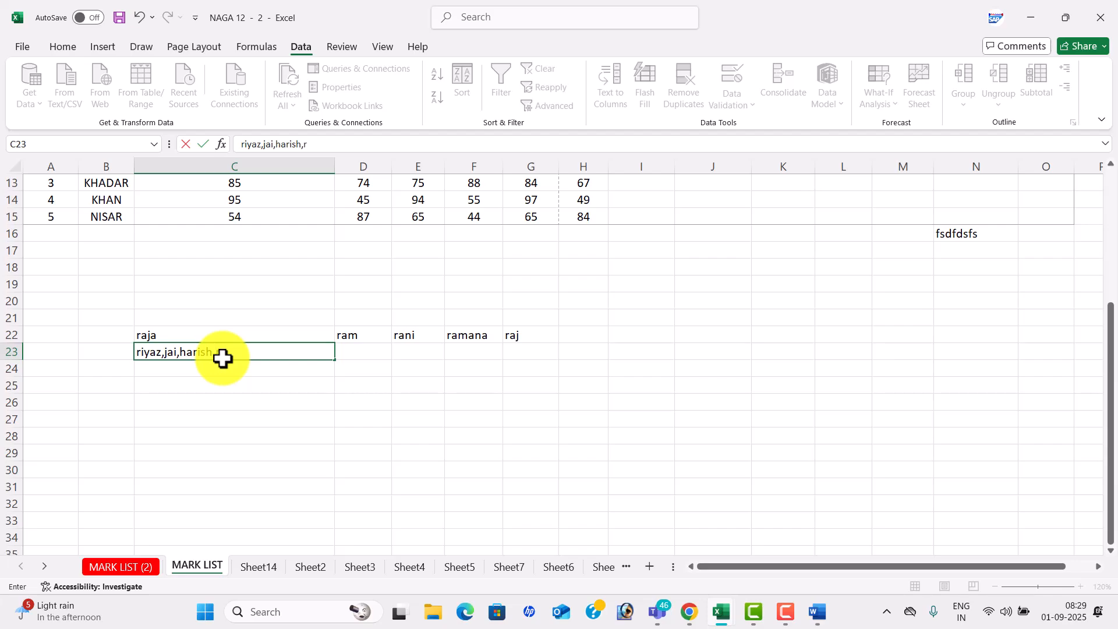
- Split C23's comma-separated names across C23:F23 using Text to Columns with the Comma delimiter
{"action": "key", "text": "Tab"}
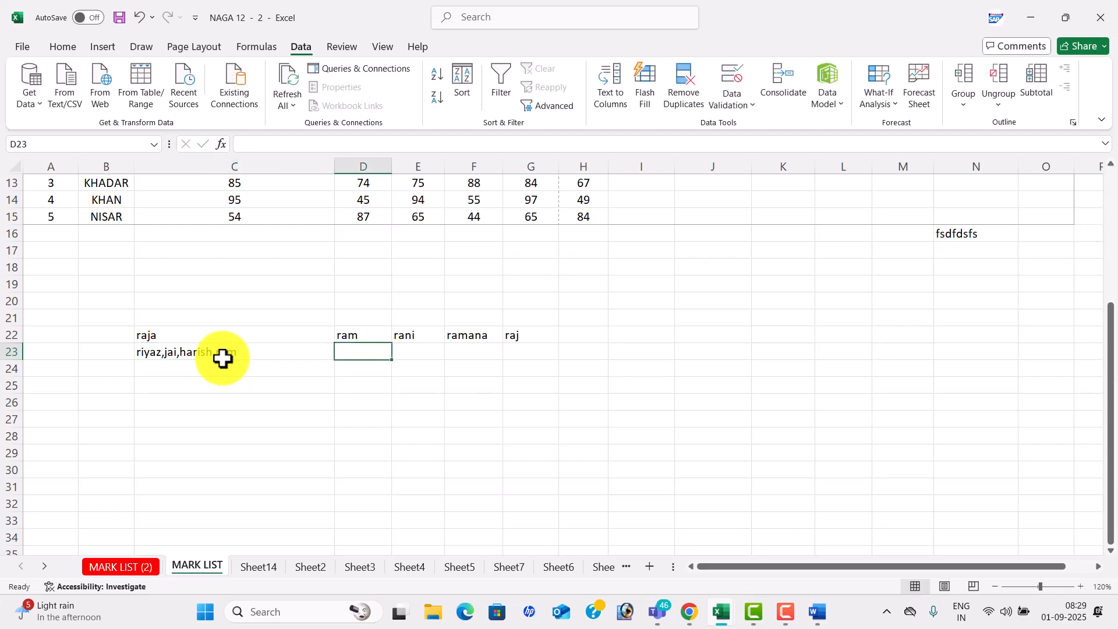
{"action": "left_click", "coordinate": [260, 349]}
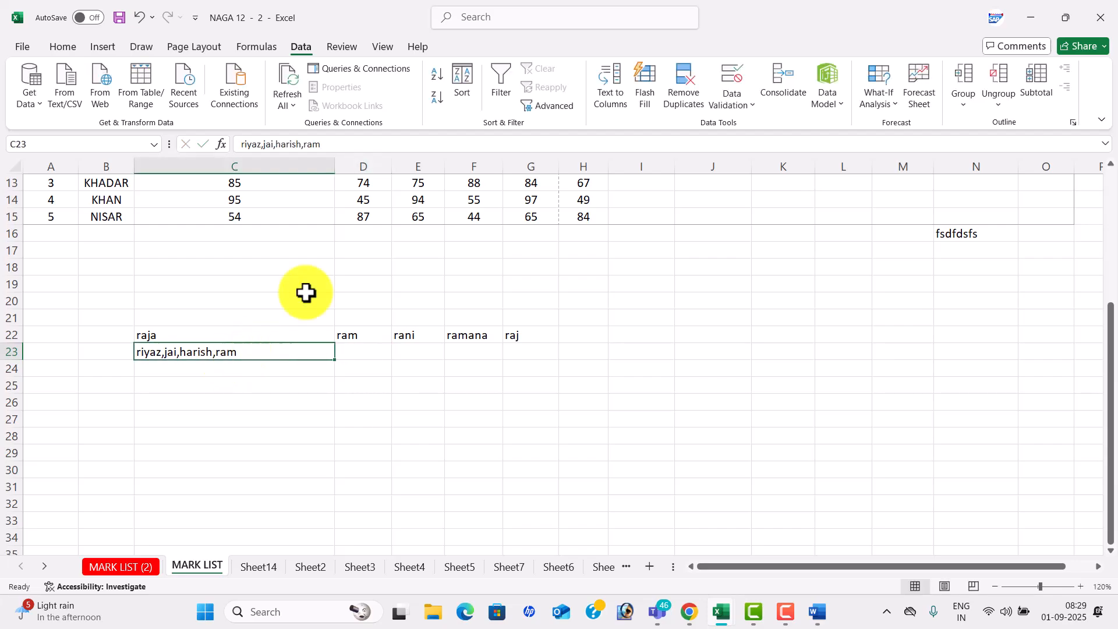
{"action": "left_click", "coordinate": [623, 95]}
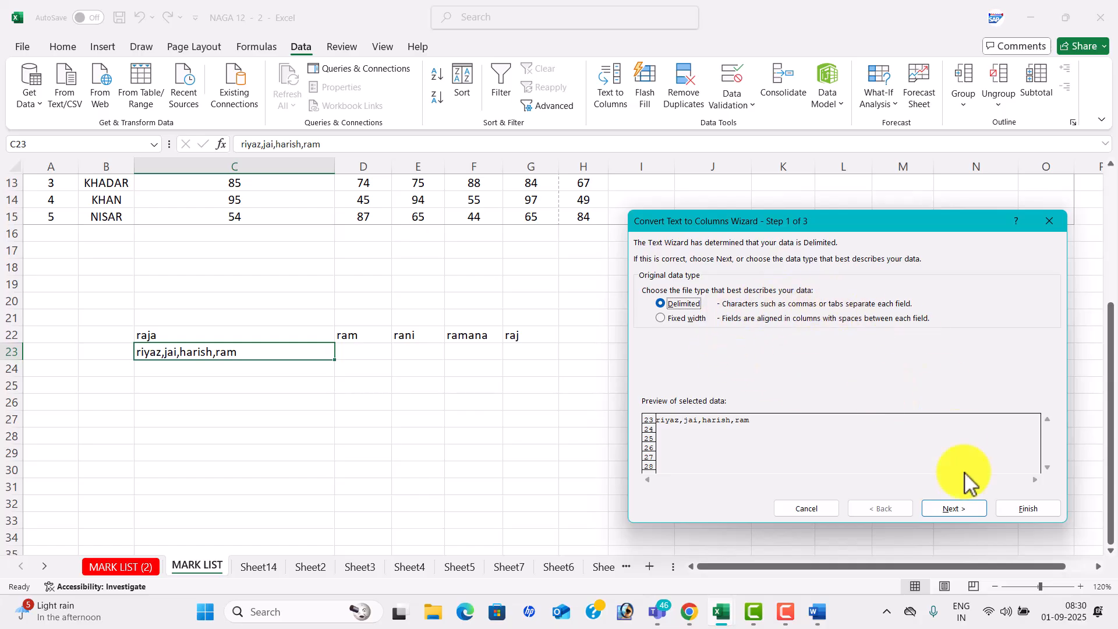
{"action": "left_click", "coordinate": [955, 508]}
{"action": "left_click", "coordinate": [646, 277]}
{"action": "left_click", "coordinate": [648, 306]}
{"action": "left_click", "coordinate": [953, 500]}
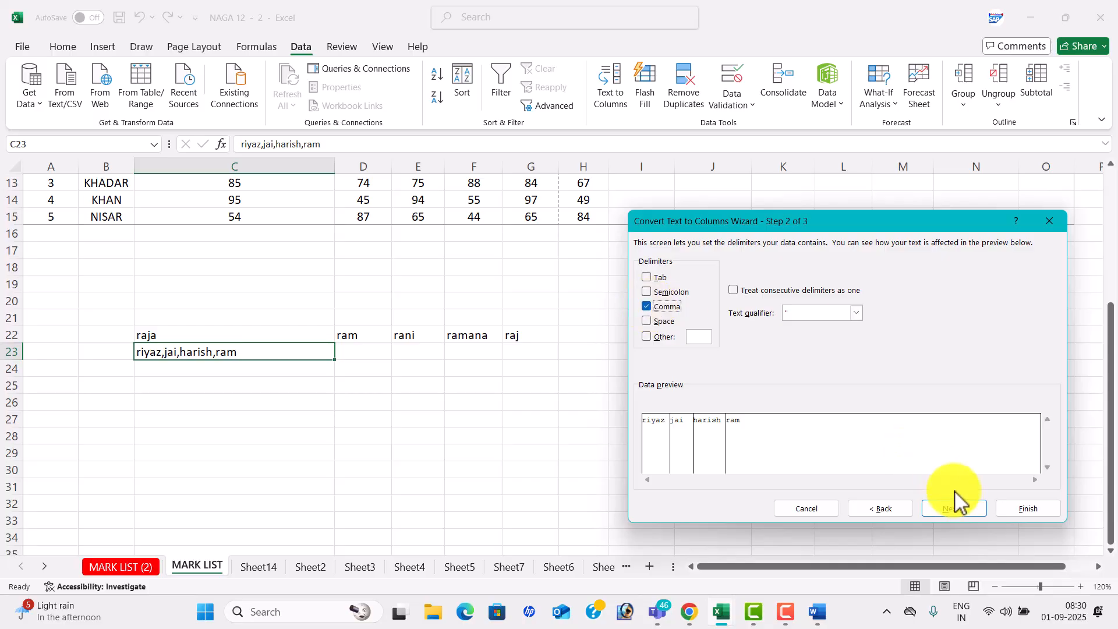
{"action": "left_click", "coordinate": [1022, 509]}
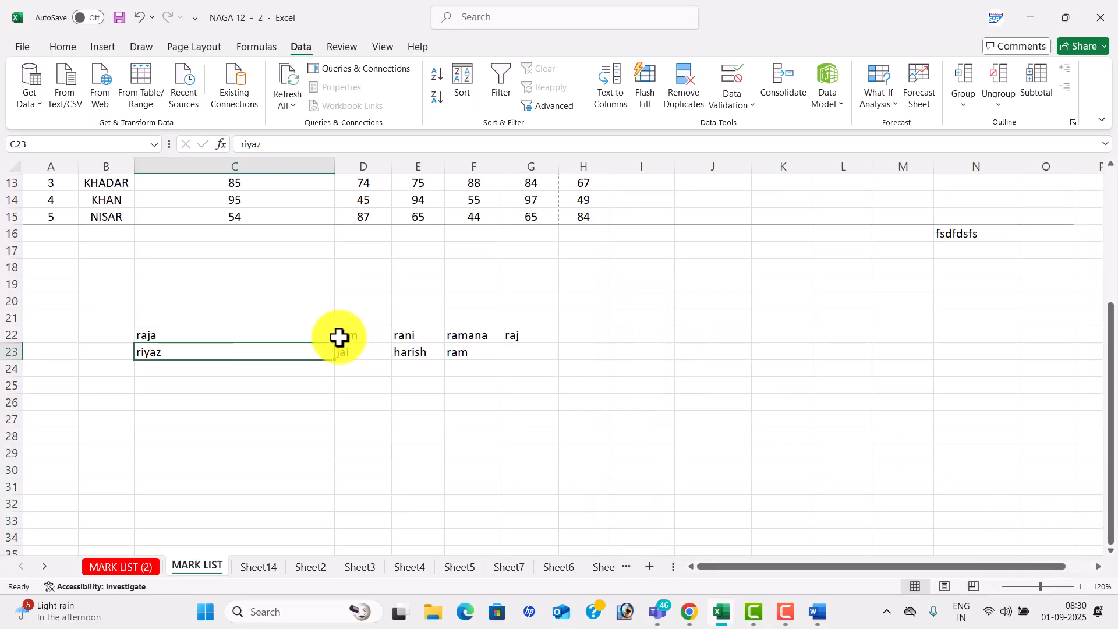
- Clear the names block C21:G24 and switch to the FINANCIAL DATA sheet, Sheet3
{"action": "left_click_drag", "start_coordinate": [236, 314], "coordinate": [509, 377]}
{"action": "key", "text": "Delete"}
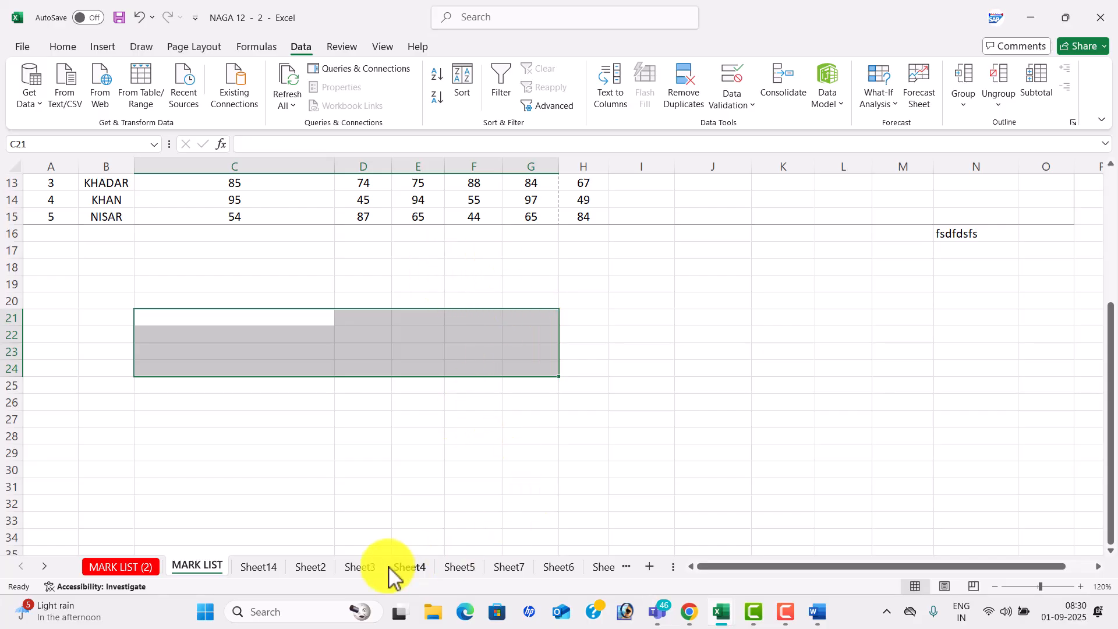
{"action": "left_click", "coordinate": [360, 566]}
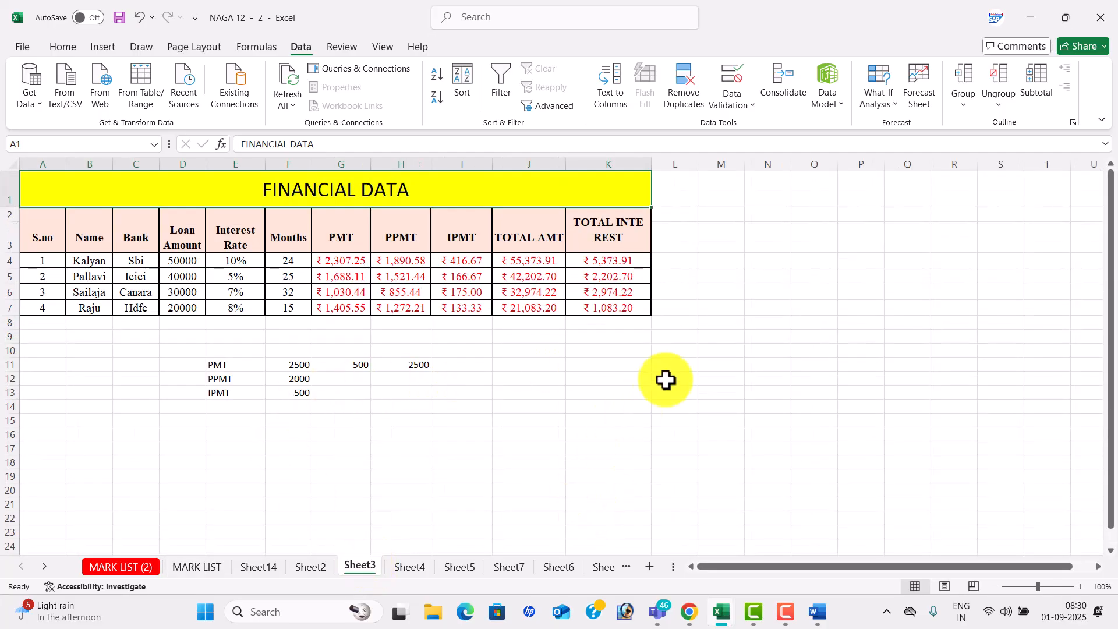
- In a new workbook, fill C4:C13 on Sheet1 with the series 1 to 10
{"action": "key", "text": "ctrl+n"}
{"action": "left_click", "coordinate": [1080, 586]}
{"action": "left_click", "coordinate": [1080, 586]}
{"action": "left_click", "coordinate": [1080, 586]}
{"action": "left_click", "coordinate": [1080, 586]}
{"action": "left_click", "coordinate": [1080, 586]}
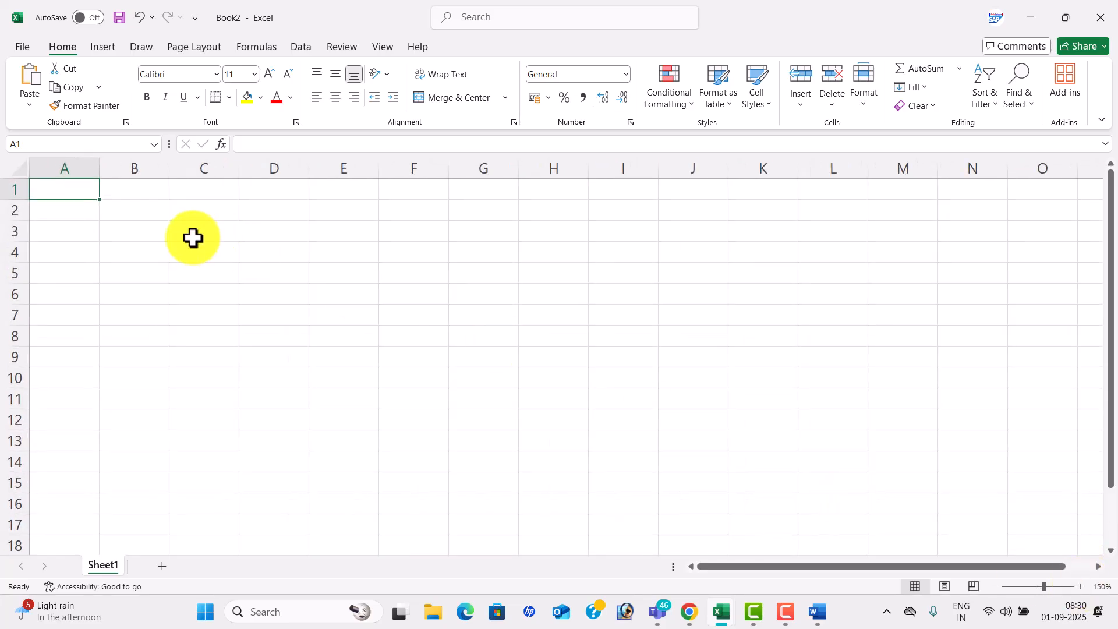
{"action": "left_click", "coordinate": [207, 253]}
{"action": "type", "text": "1"}
{"action": "key", "text": "Return"}
{"action": "type", "text": "1"}
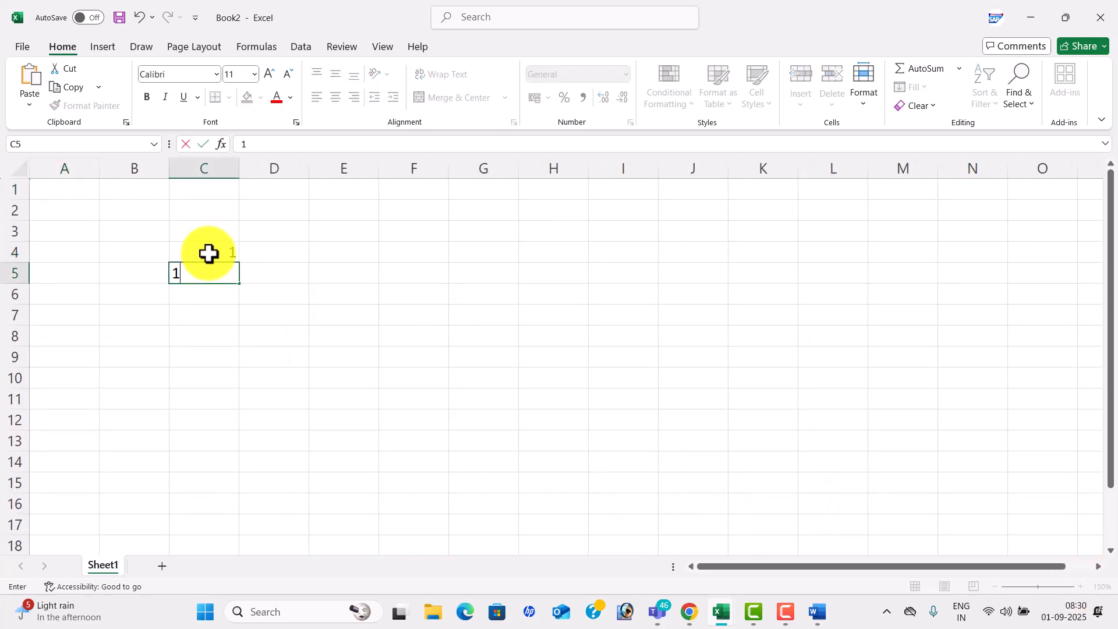
{"action": "key", "text": "Return"}
{"action": "left_click", "coordinate": [215, 279]}
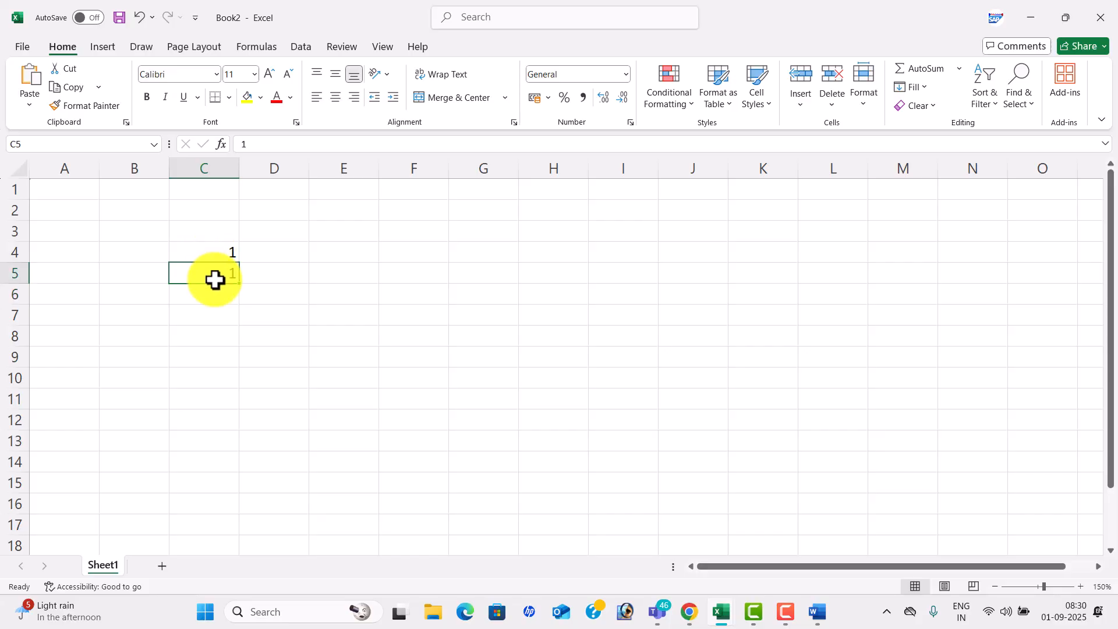
{"action": "type", "text": "2"}
{"action": "key", "text": "Return"}
{"action": "left_click_drag", "start_coordinate": [202, 254], "coordinate": [242, 447]}
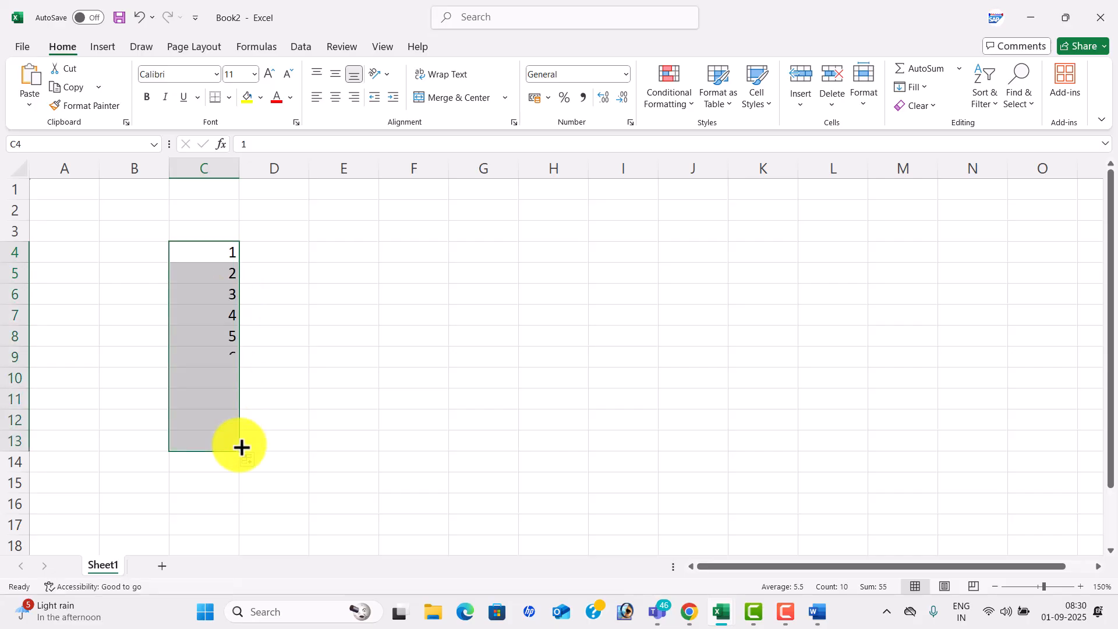
- Add Sheet2 and fill its C4:C13 with the series 10 to 100
{"action": "left_click", "coordinate": [162, 566]}
{"action": "left_click", "coordinate": [1080, 586]}
{"action": "left_click", "coordinate": [1080, 586]}
{"action": "left_click", "coordinate": [1080, 586]}
{"action": "left_click", "coordinate": [1080, 586]}
{"action": "left_click", "coordinate": [1081, 586]}
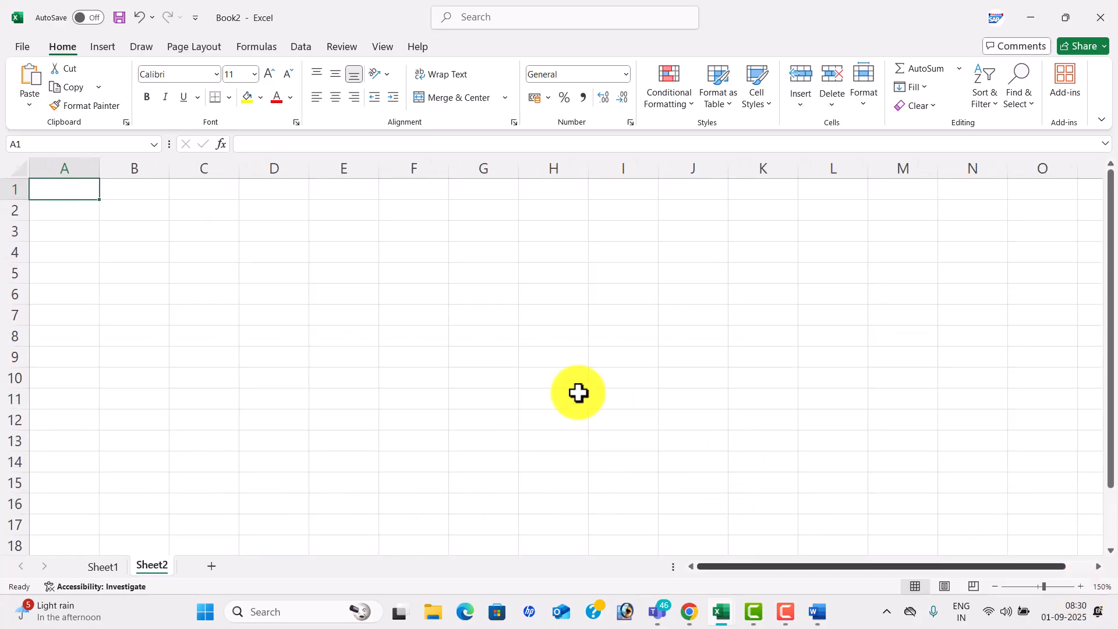
{"action": "left_click", "coordinate": [204, 252]}
{"action": "type", "text": "10"}
{"action": "key", "text": "Return"}
{"action": "type", "text": "20"}
{"action": "key", "text": "Return"}
{"action": "key", "text": "Up"}
{"action": "left_click", "coordinate": [204, 253]}
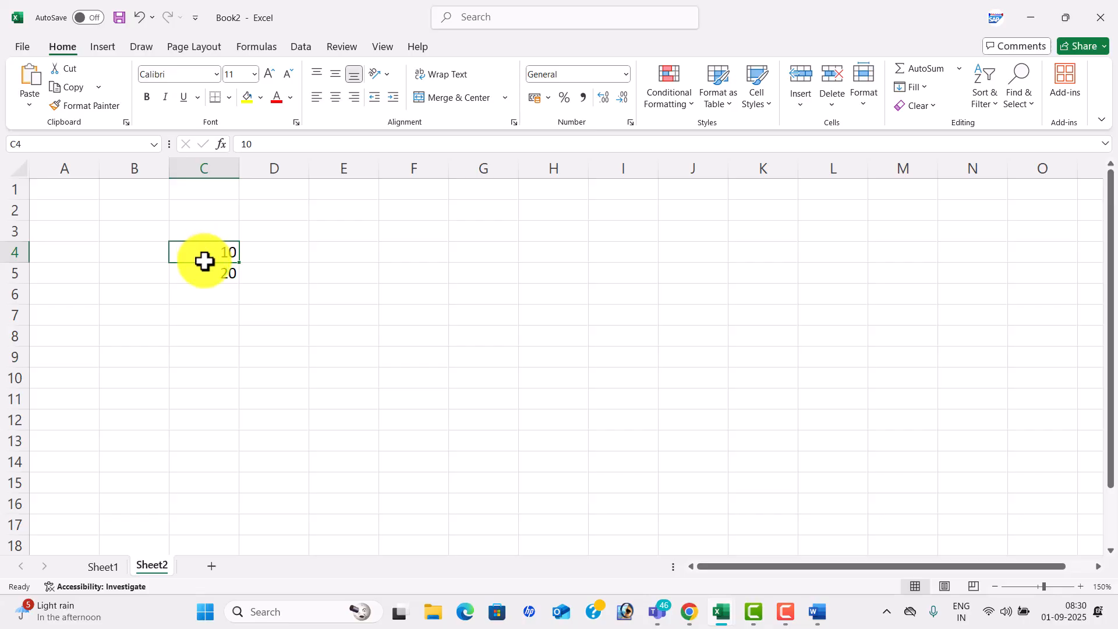
{"action": "left_click_drag", "start_coordinate": [202, 254], "coordinate": [234, 446]}
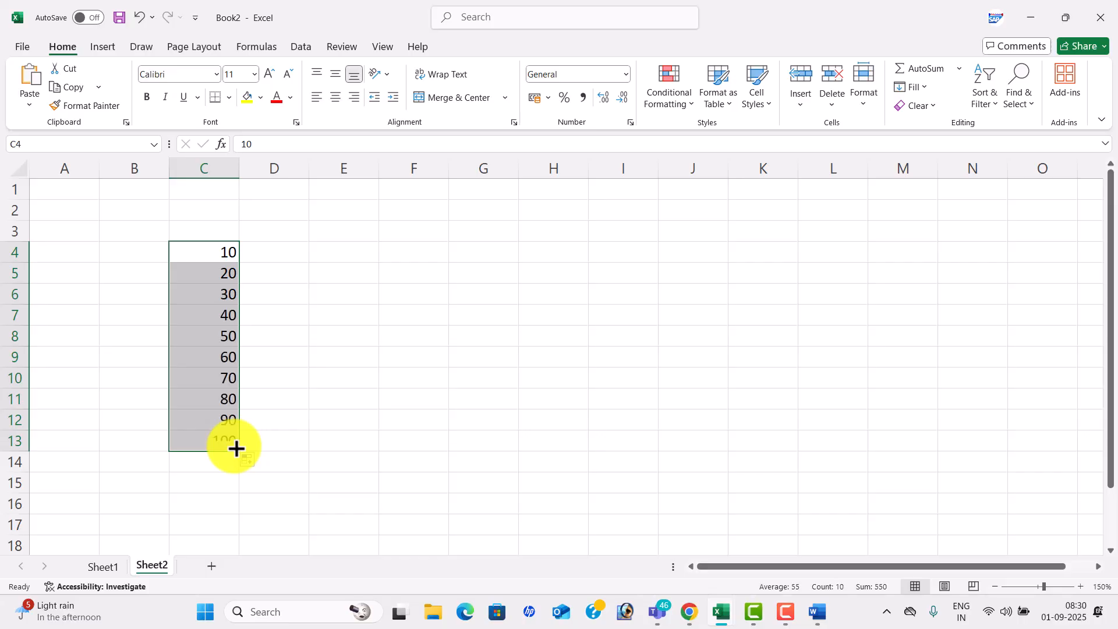
- Add Sheet3, set zoom to 150%, and fill C4:C13 with 100 to 1000
{"action": "left_click", "coordinate": [212, 566]}
{"action": "left_click", "coordinate": [1072, 586]}
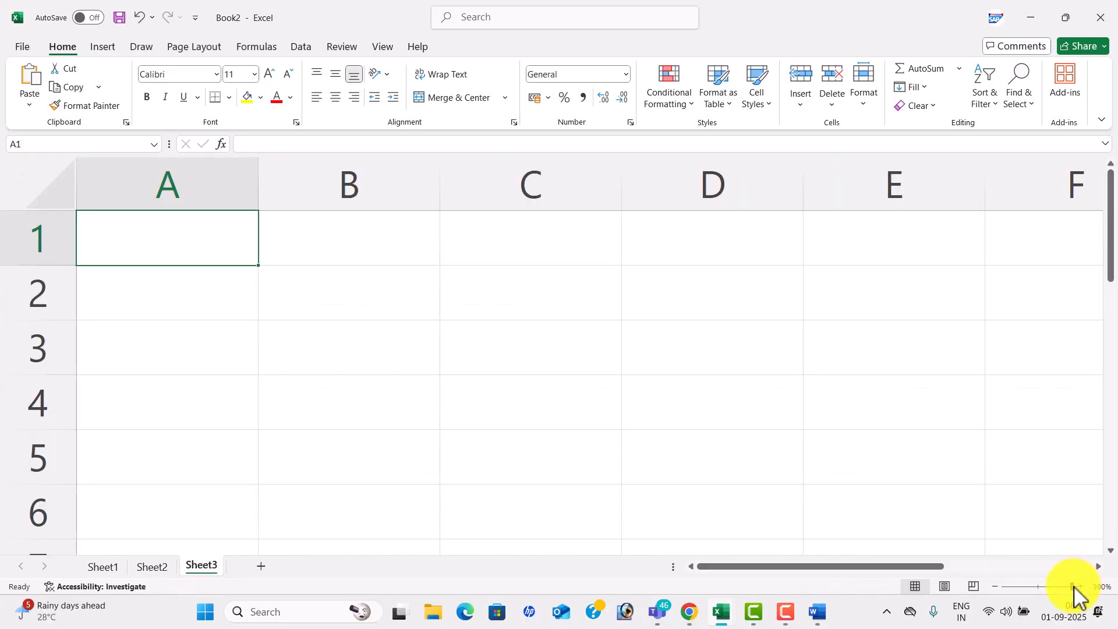
{"action": "left_click", "coordinate": [994, 586]}
{"action": "left_click", "coordinate": [994, 587]}
{"action": "left_click", "coordinate": [994, 586]}
{"action": "left_click", "coordinate": [994, 586]}
{"action": "left_click", "coordinate": [995, 586]}
{"action": "left_click", "coordinate": [995, 586]}
{"action": "left_click", "coordinate": [995, 586]}
{"action": "left_click", "coordinate": [994, 586]}
{"action": "left_click", "coordinate": [994, 586]}
{"action": "left_click", "coordinate": [995, 586]}
{"action": "left_click", "coordinate": [995, 586]}
{"action": "left_click", "coordinate": [994, 587]}
{"action": "left_click", "coordinate": [995, 586]}
{"action": "left_click", "coordinate": [994, 586]}
{"action": "left_click", "coordinate": [995, 586]}
{"action": "left_click", "coordinate": [994, 587]}
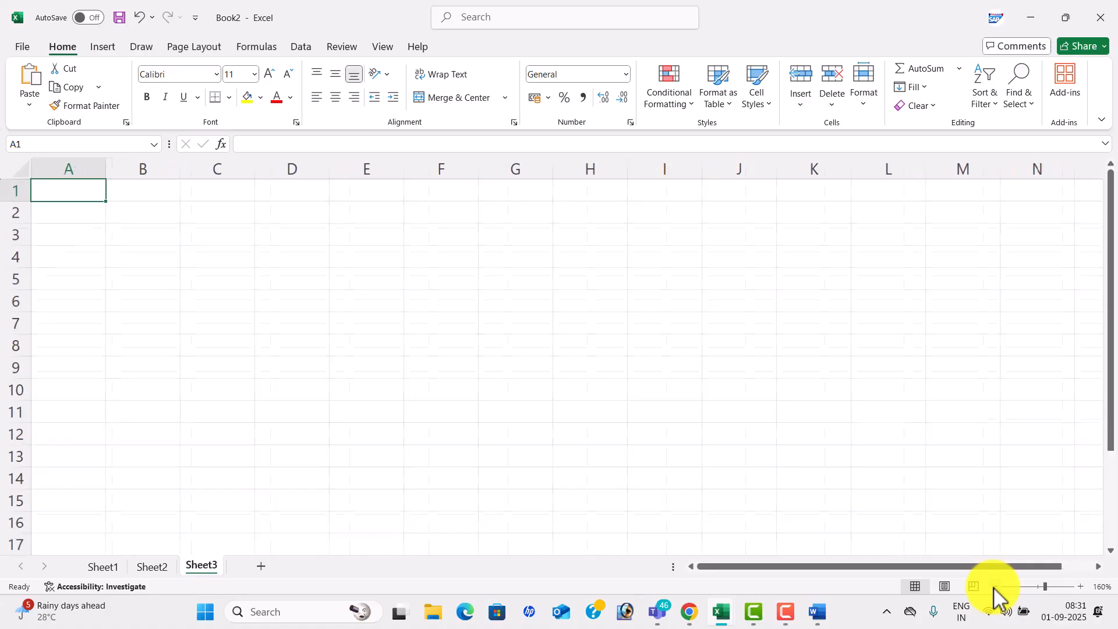
{"action": "left_click", "coordinate": [994, 586]}
{"action": "left_click", "coordinate": [994, 586]}
{"action": "left_click", "coordinate": [224, 246]}
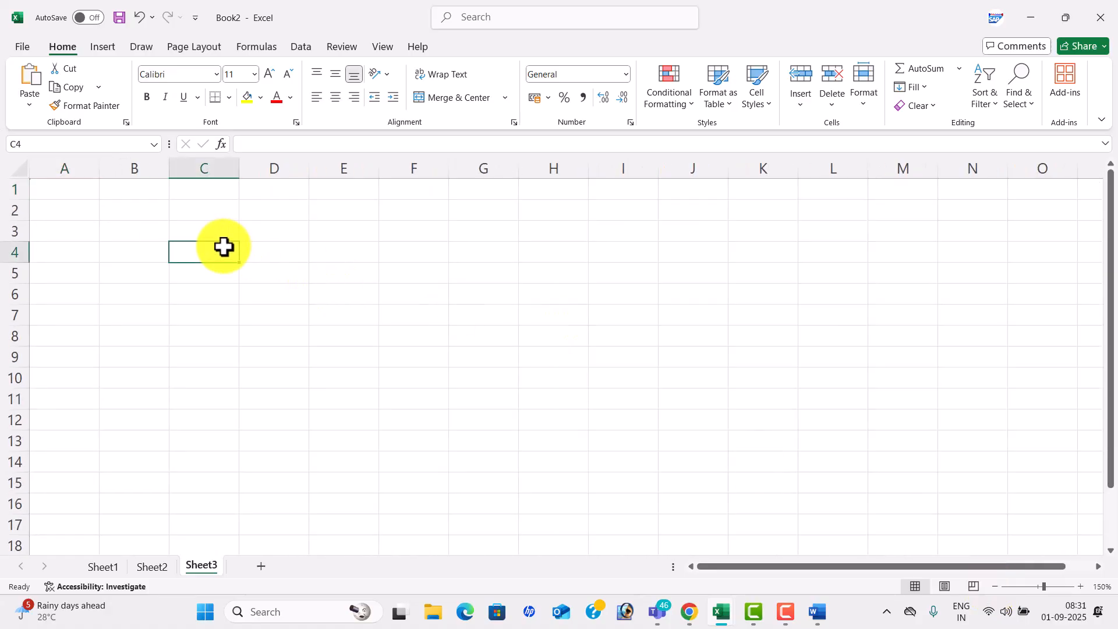
{"action": "type", "text": "100"}
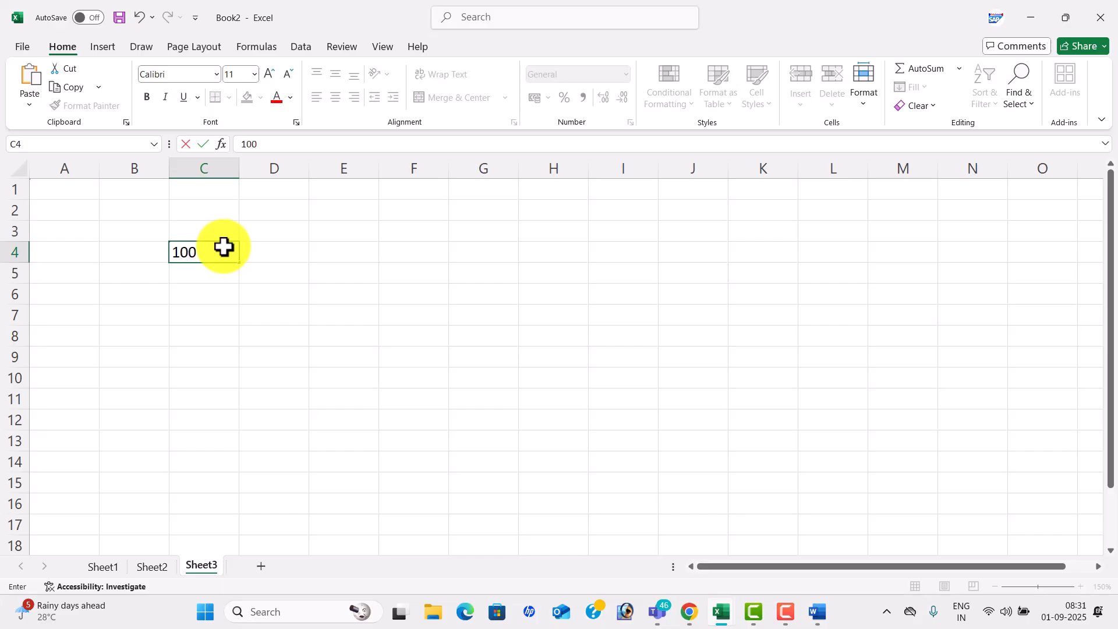
{"action": "key", "text": "Return"}
{"action": "type", "text": "200"}
{"action": "key", "text": "Return"}
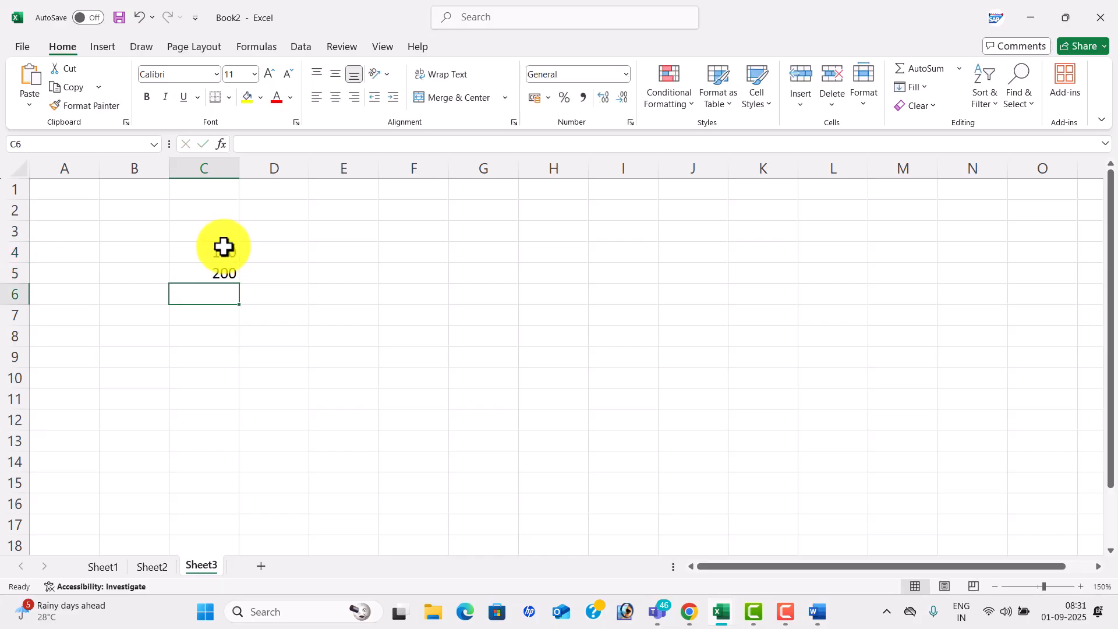
{"action": "left_click", "coordinate": [217, 252]}
{"action": "left_click_drag", "start_coordinate": [217, 252], "coordinate": [249, 446]}
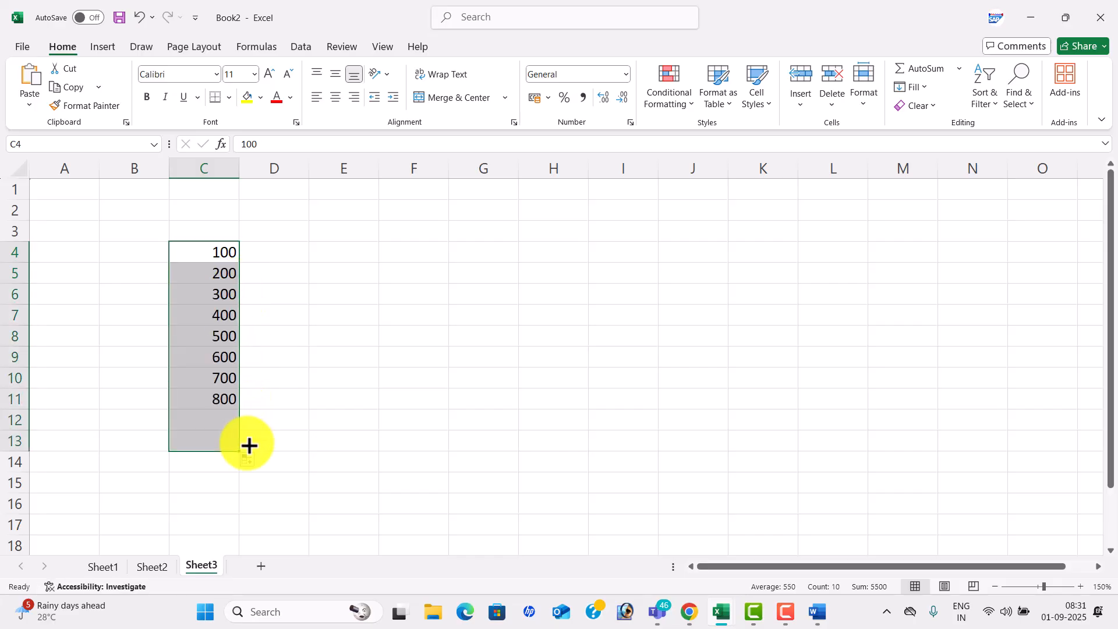
- Check the three series sheets, then add an empty Sheet4 and select its D4
{"action": "left_click", "coordinate": [114, 567]}
{"action": "left_click", "coordinate": [149, 564]}
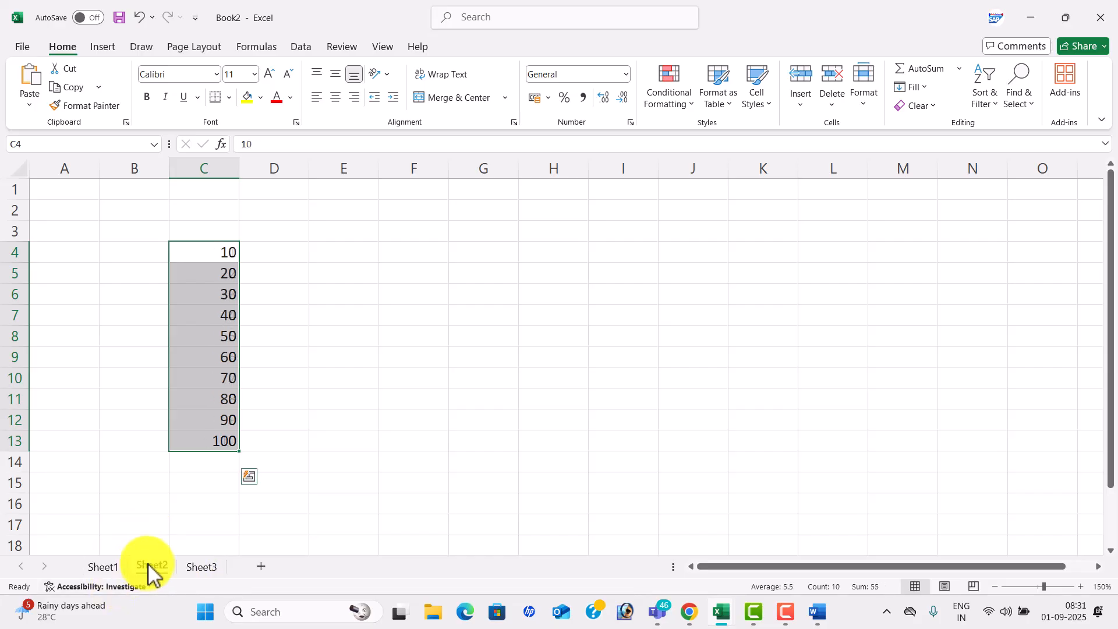
{"action": "left_click", "coordinate": [195, 565]}
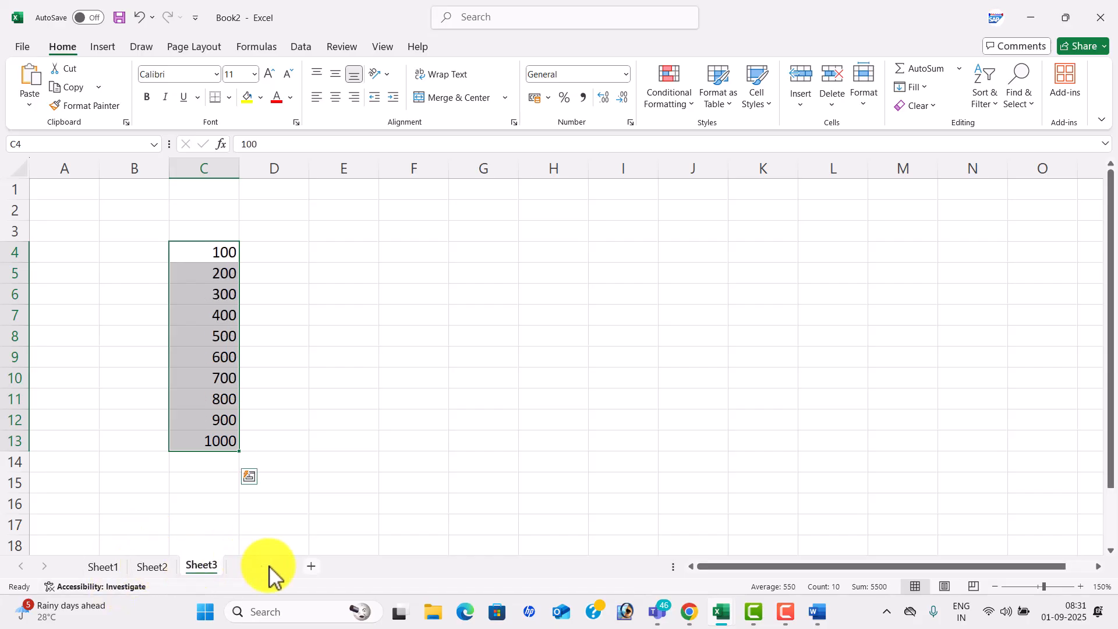
{"action": "left_click", "coordinate": [1080, 586]}
{"action": "left_click", "coordinate": [1080, 586]}
{"action": "left_click", "coordinate": [1080, 587]}
{"action": "left_click", "coordinate": [1080, 586]}
{"action": "left_click", "coordinate": [1081, 586]}
{"action": "left_click", "coordinate": [1080, 586]}
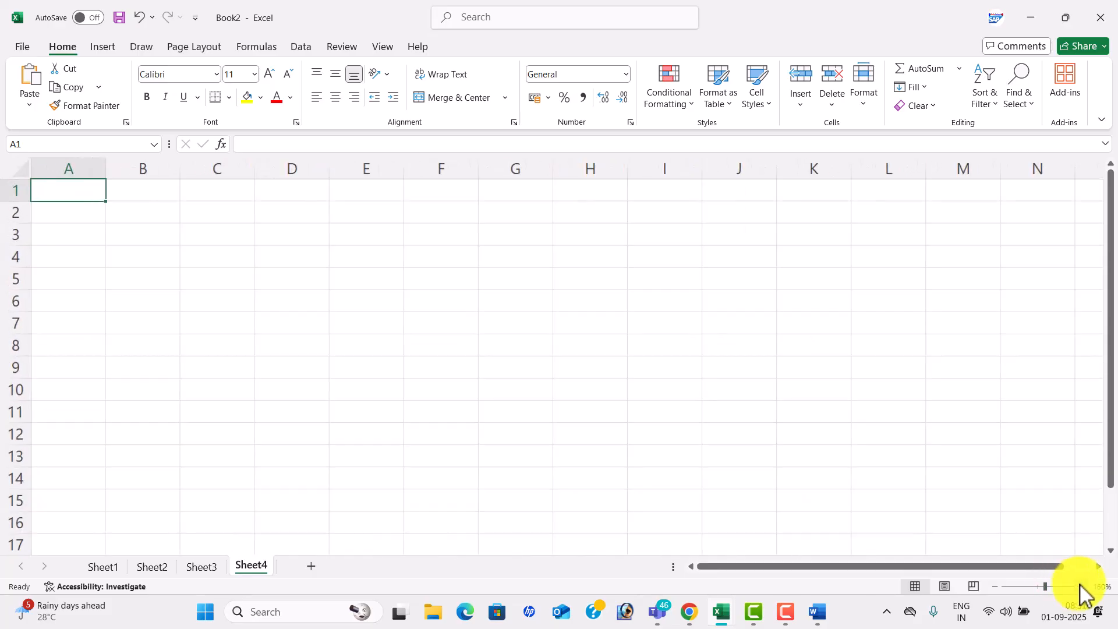
{"action": "left_click", "coordinate": [289, 259]}
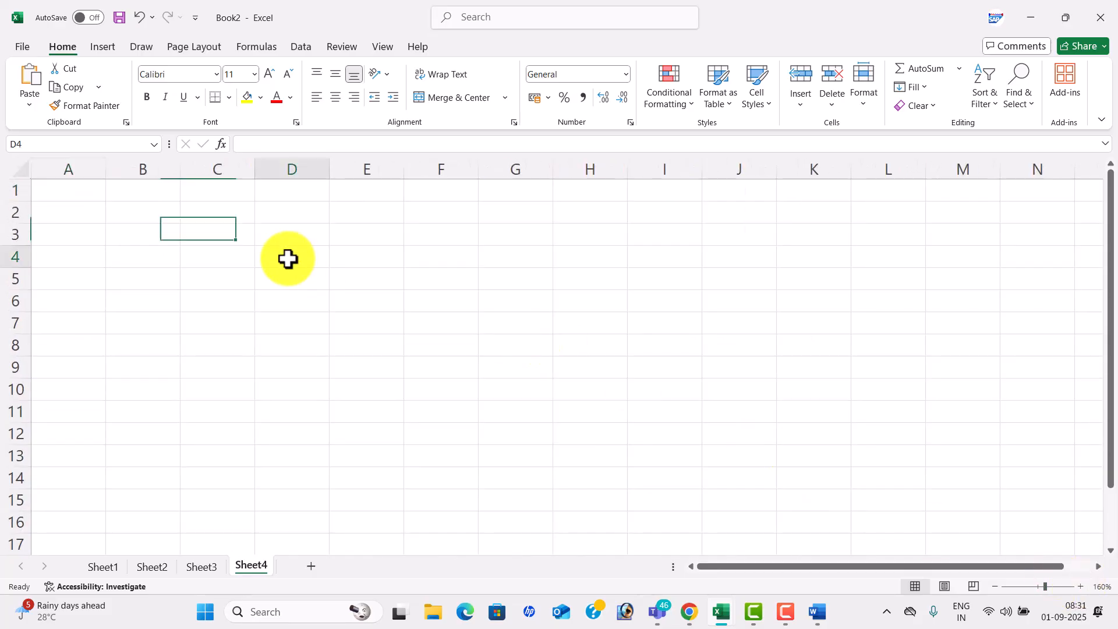
- In Consolidate with Sum, add C4:C13 from Sheet1 and Sheet2 as source references
{"action": "left_click", "coordinate": [309, 49]}
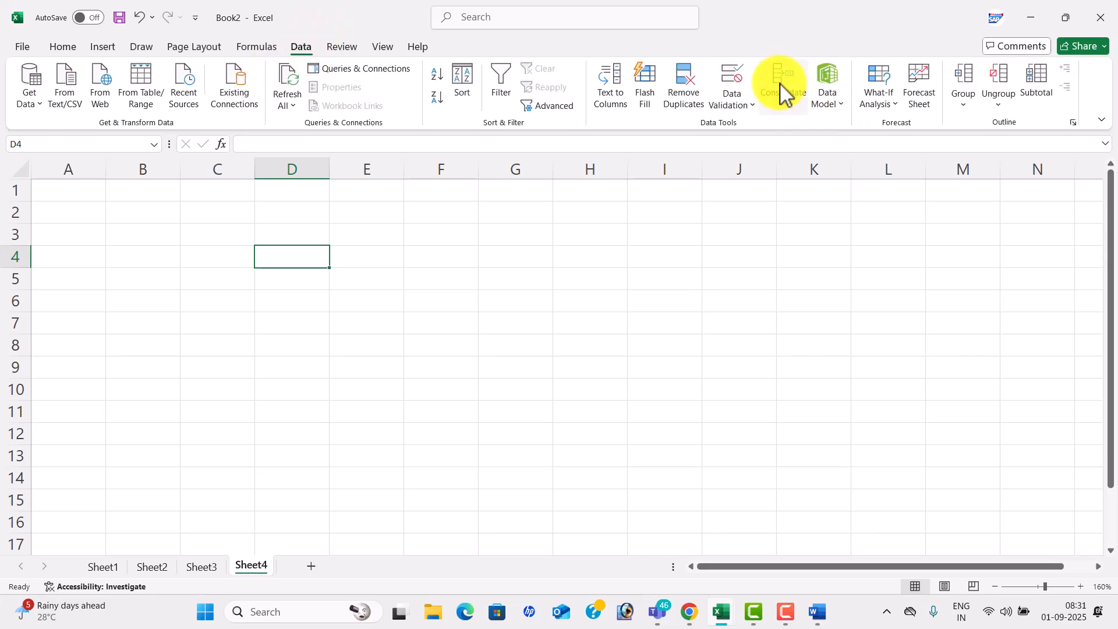
{"action": "left_click", "coordinate": [783, 87]}
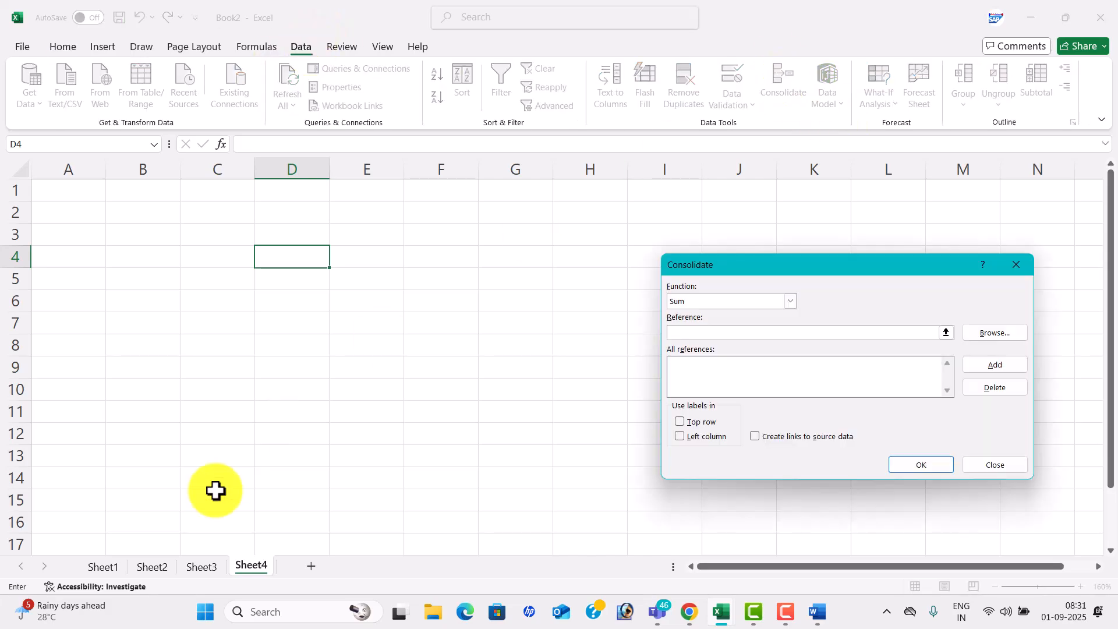
{"action": "left_click", "coordinate": [104, 566]}
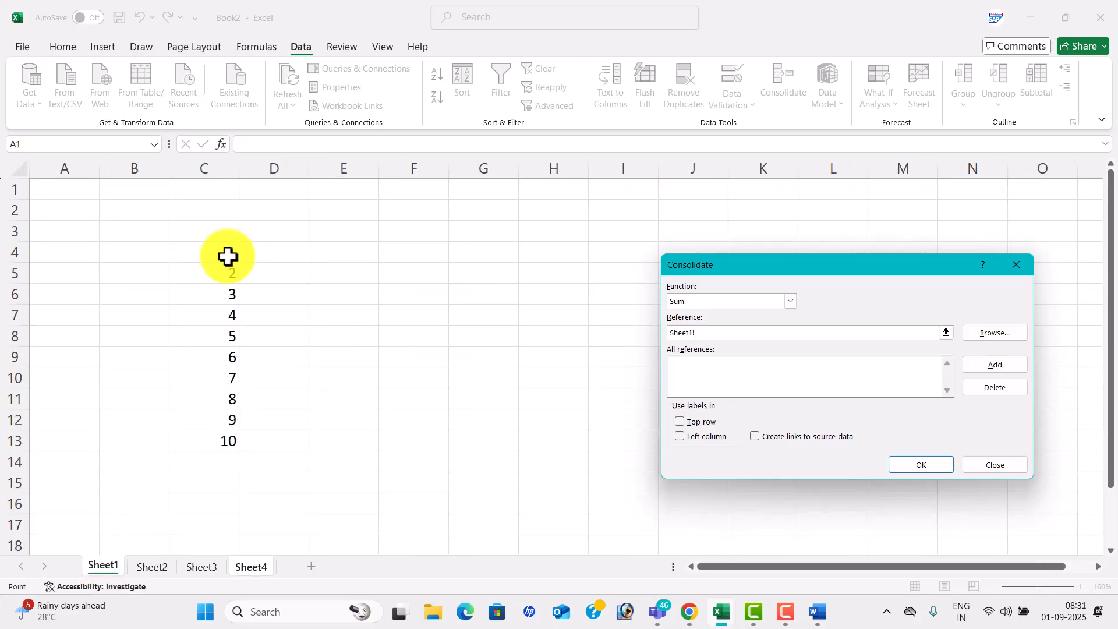
{"action": "left_click_drag", "start_coordinate": [217, 252], "coordinate": [224, 441]}
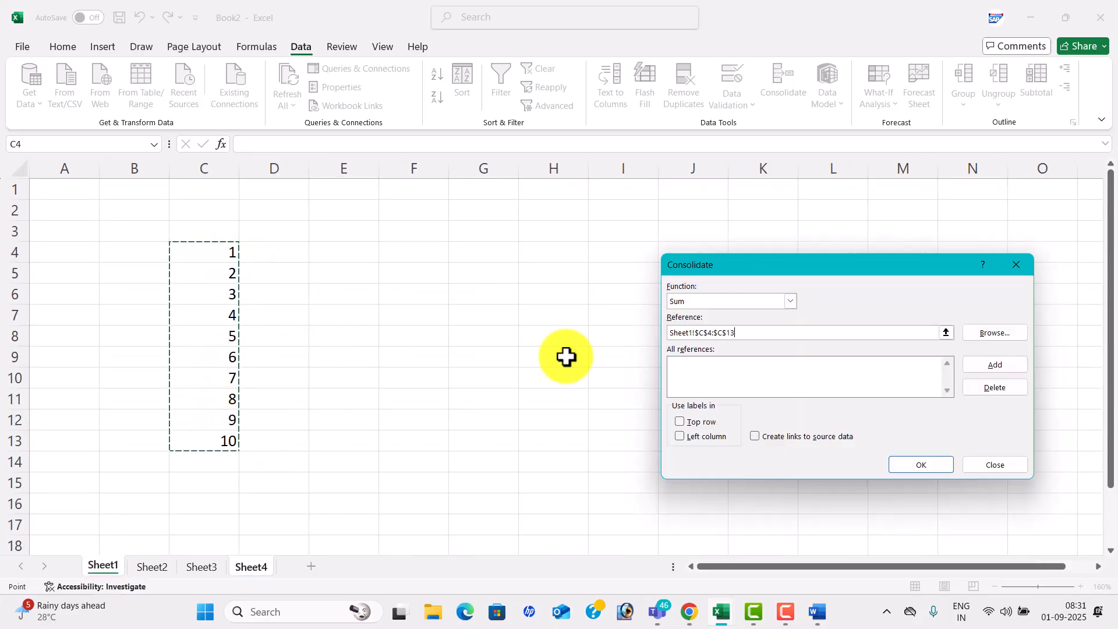
{"action": "left_click", "coordinate": [996, 365]}
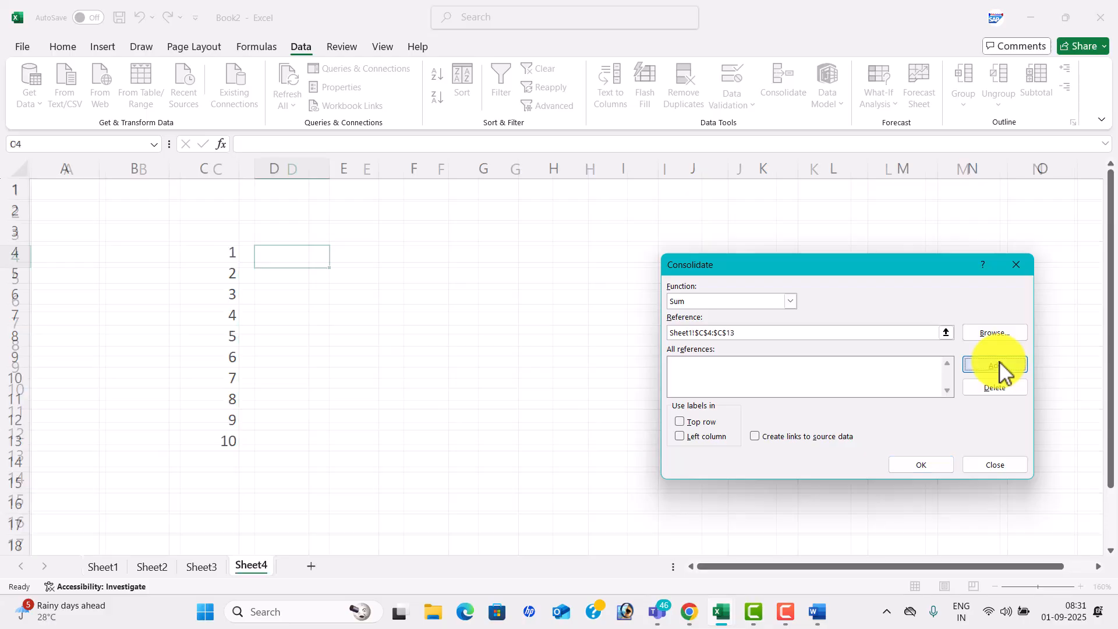
{"action": "left_click", "coordinate": [149, 573]}
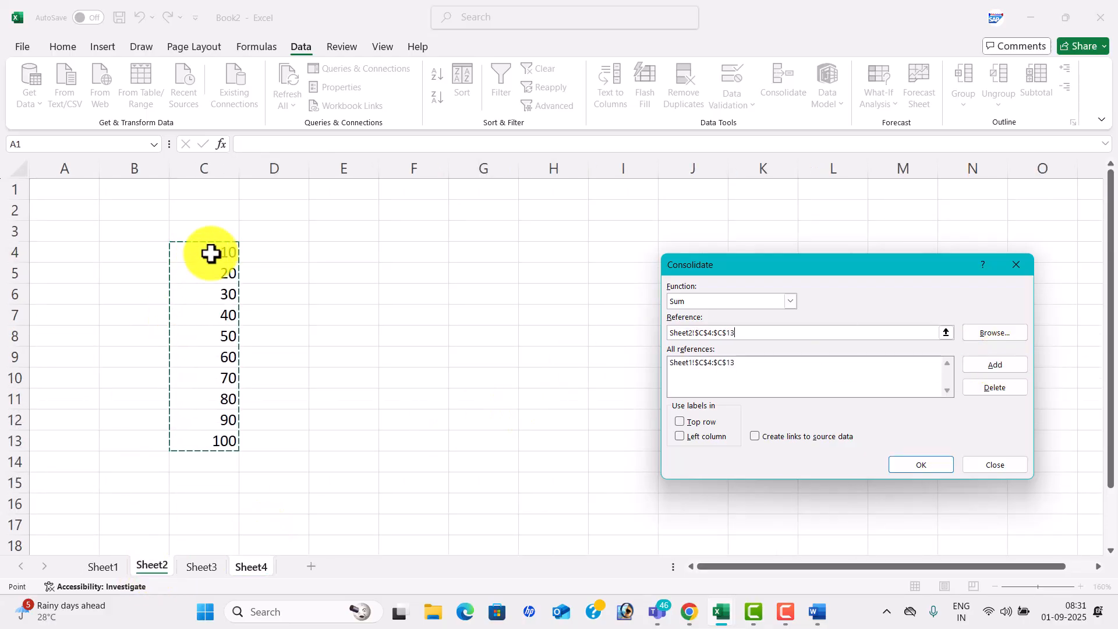
{"action": "left_click_drag", "start_coordinate": [210, 253], "coordinate": [209, 314]}
{"action": "left_click_drag", "start_coordinate": [213, 440], "coordinate": [213, 439]}
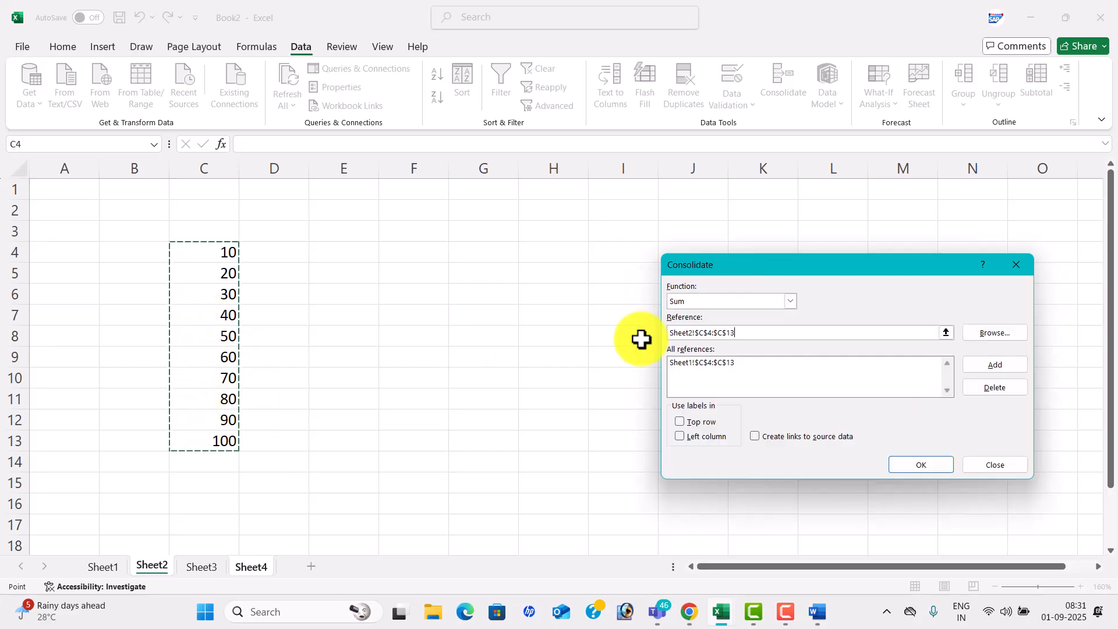
{"action": "left_click", "coordinate": [992, 365]}
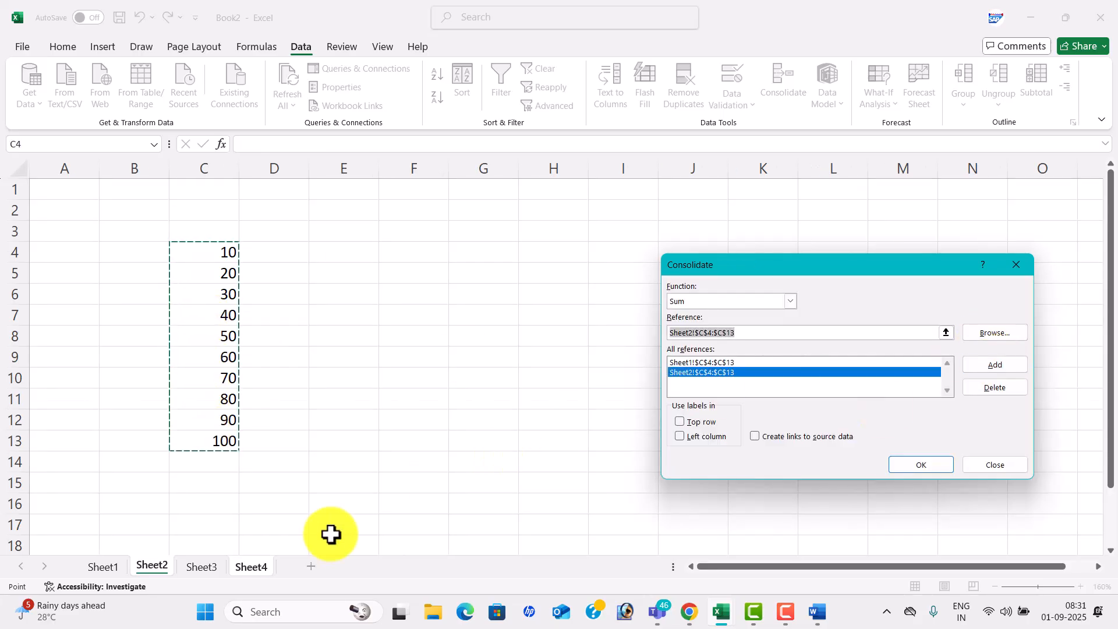
- Add Sheet3's C4:C13 and consolidate into Sheet4 D4:D13, giving totals 111 to 1110
{"action": "left_click", "coordinate": [209, 568]}
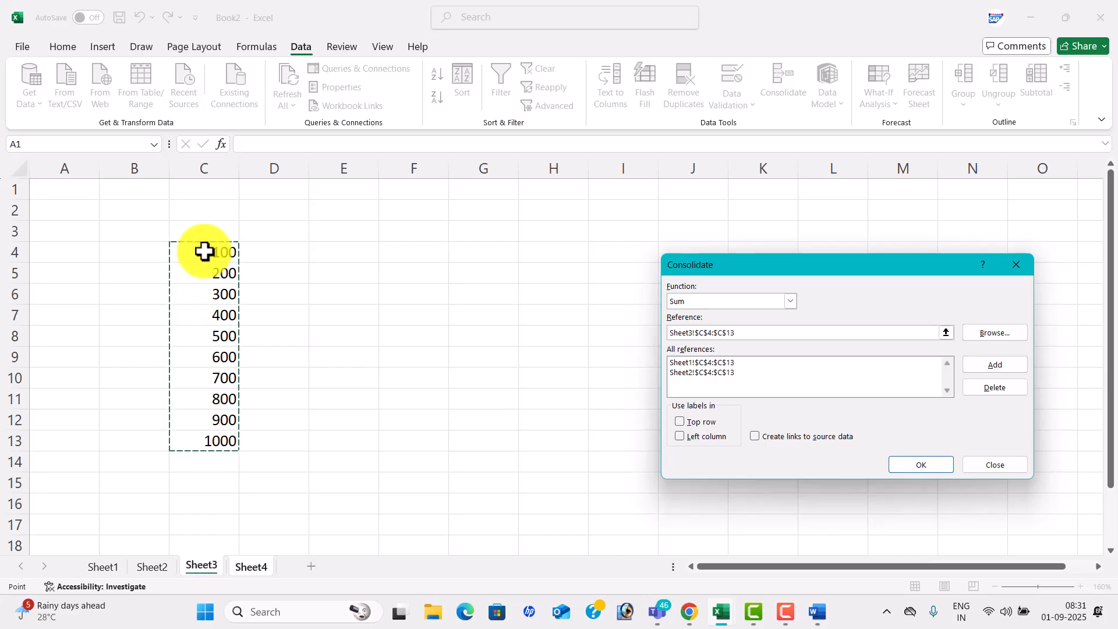
{"action": "left_click_drag", "start_coordinate": [204, 250], "coordinate": [203, 363]}
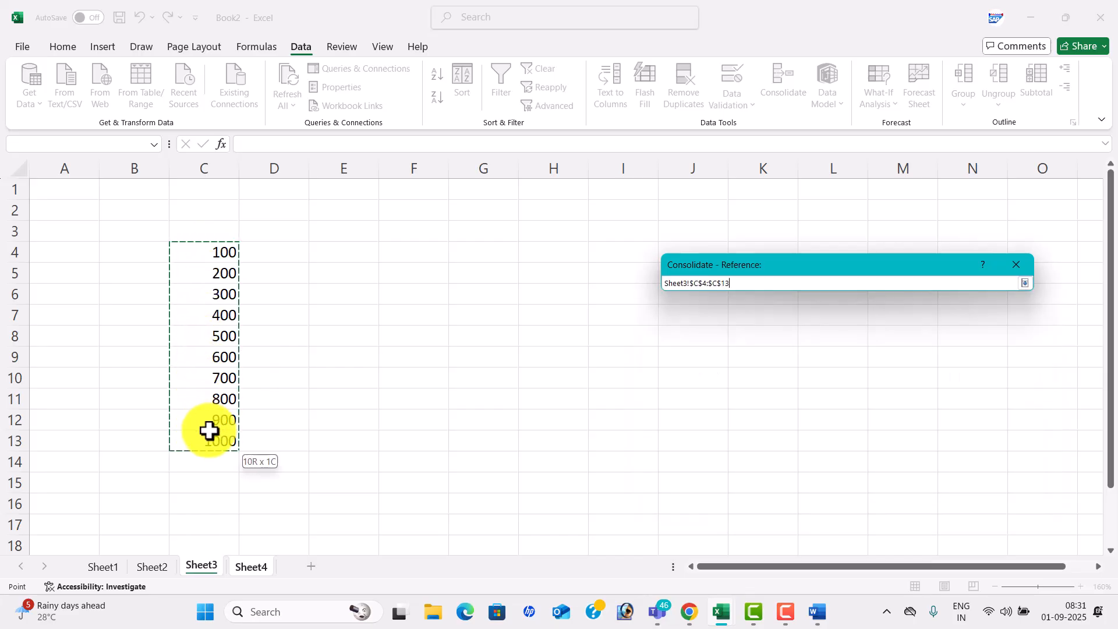
{"action": "left_click_drag", "start_coordinate": [209, 431], "coordinate": [209, 430]}
{"action": "left_click", "coordinate": [984, 367]}
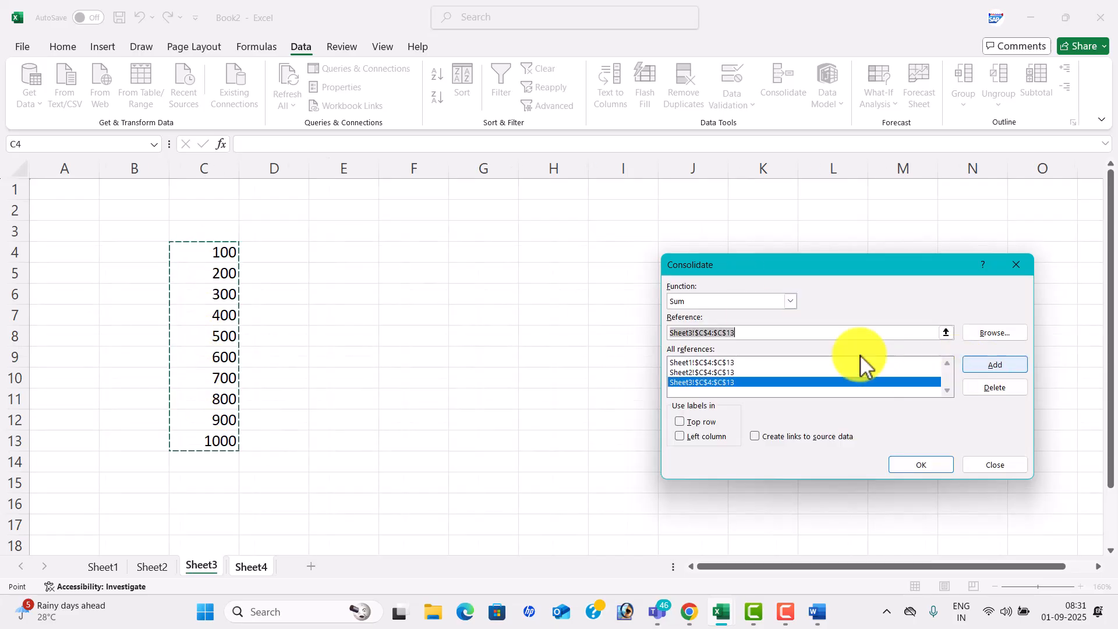
{"action": "left_click", "coordinate": [259, 568]}
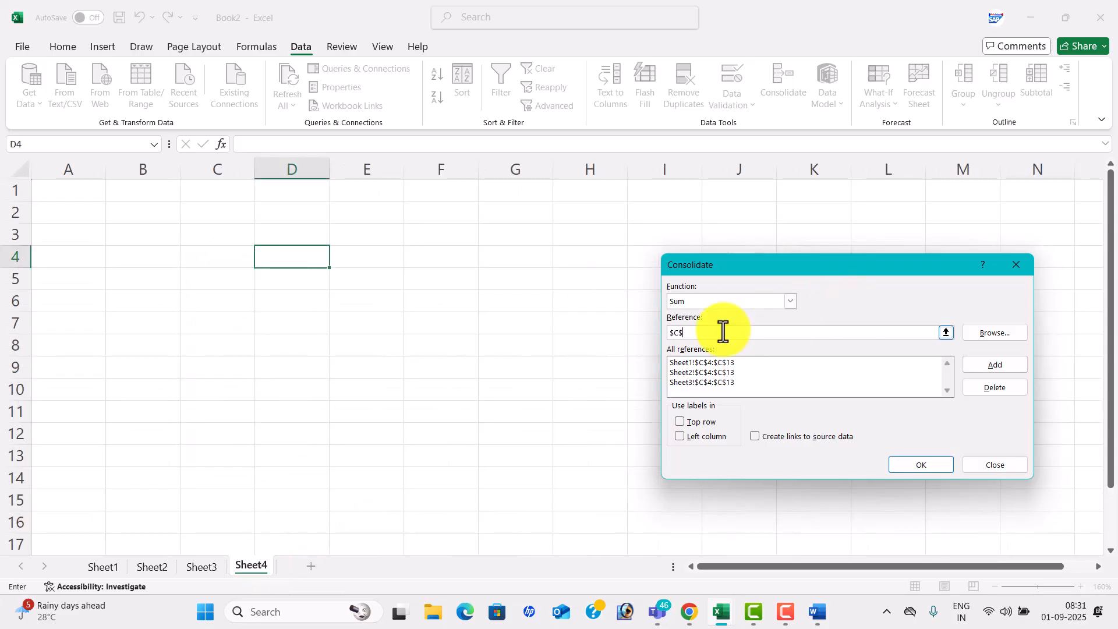
{"action": "left_click", "coordinate": [930, 461]}
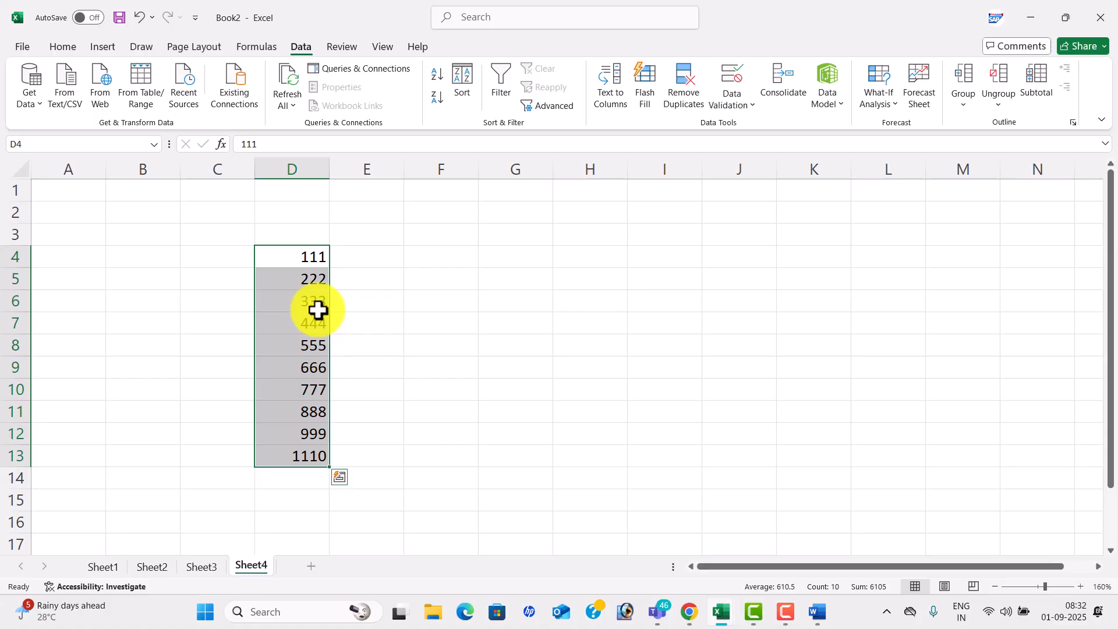
{"action": "left_click", "coordinate": [413, 304]}
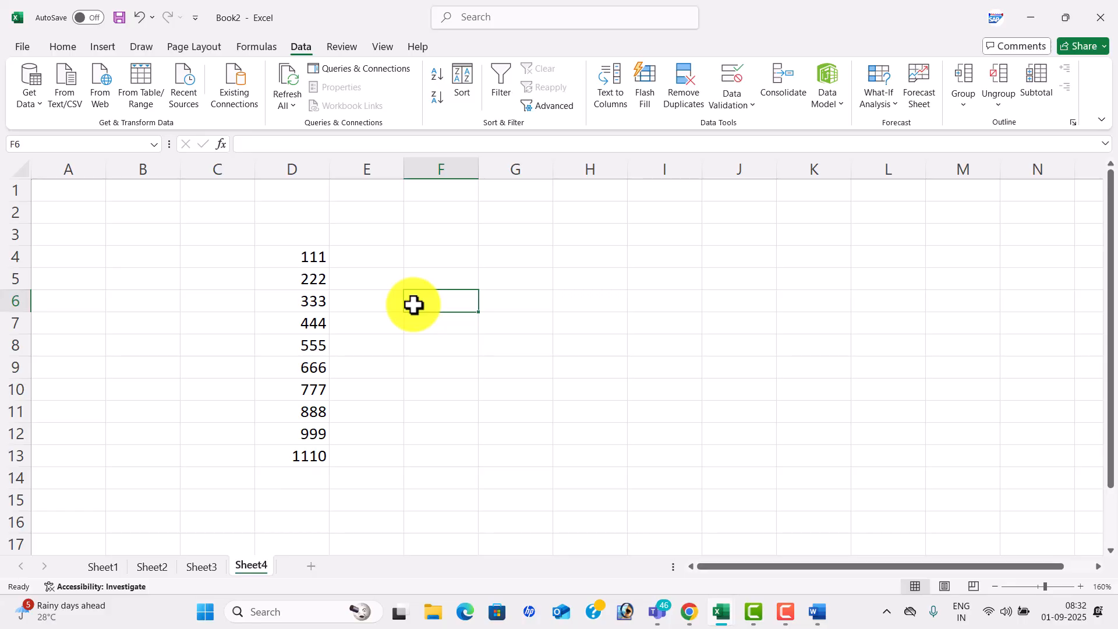
- On the Formulas tab, clear the consolidated totals from D3:E15
{"action": "left_click", "coordinate": [265, 46]}
{"action": "left_click_drag", "start_coordinate": [260, 226], "coordinate": [366, 506]}
{"action": "key", "text": "Delete"}
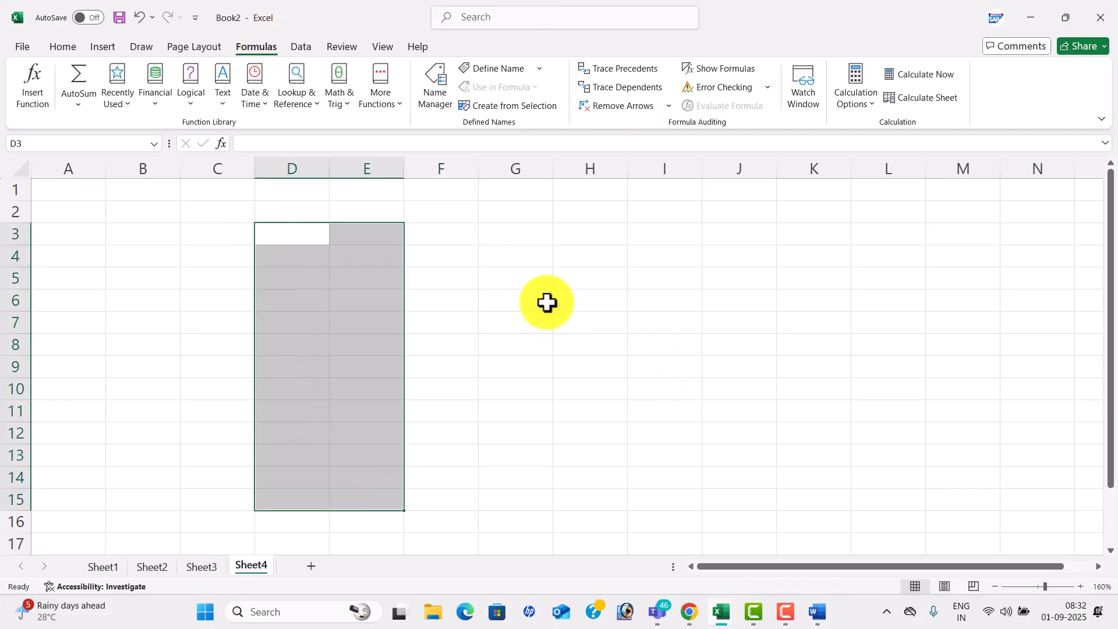
{"action": "left_click", "coordinate": [547, 303]}
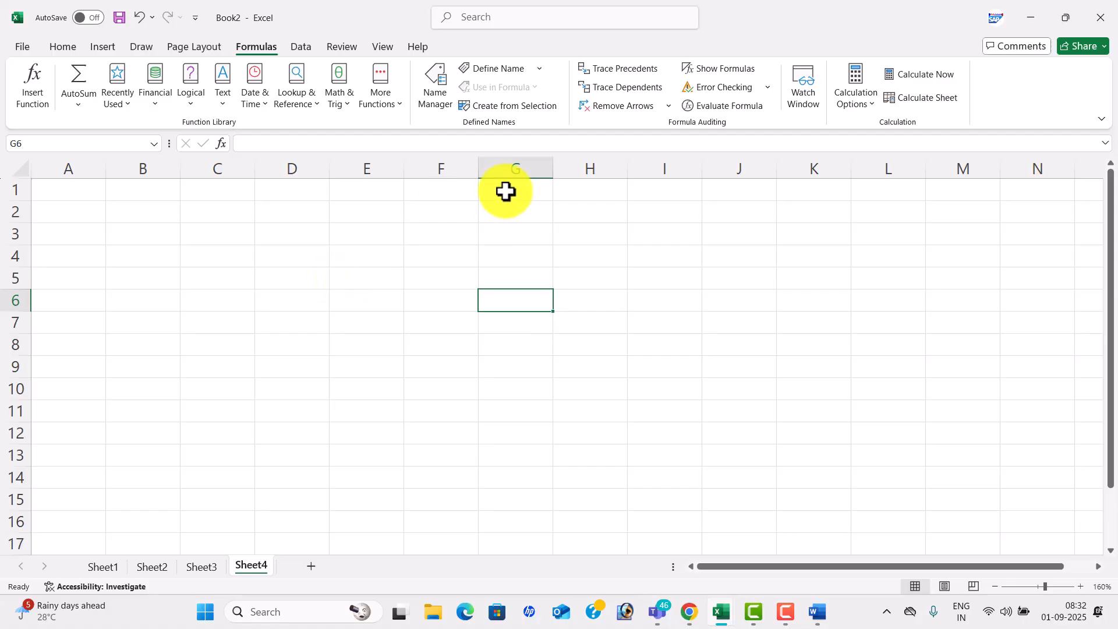
- Enter 10, 20 and 30 in E5, E7 and E9
{"action": "left_click", "coordinate": [369, 282]}
{"action": "type", "text": "10"}
{"action": "key", "text": "Return"}
{"action": "key", "text": "Return"}
{"action": "type", "text": "20"}
{"action": "key", "text": "Return"}
{"action": "key", "text": "Return"}
{"action": "type", "text": "30"}
{"action": "key", "text": "Right"}
{"action": "key", "text": "Right"}
{"action": "key", "text": "Up"}
{"action": "key", "text": "Up"}
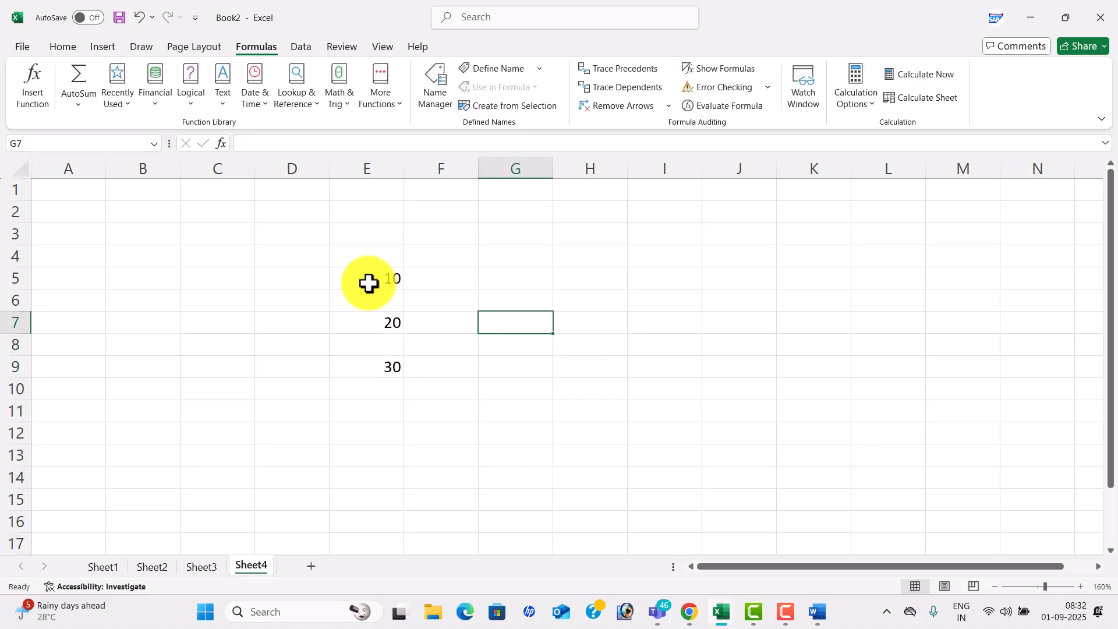
- Enter =E5+E7+E9 in G7 so it totals 60
{"action": "type", "text": "="}
{"action": "left_click", "coordinate": [376, 274]}
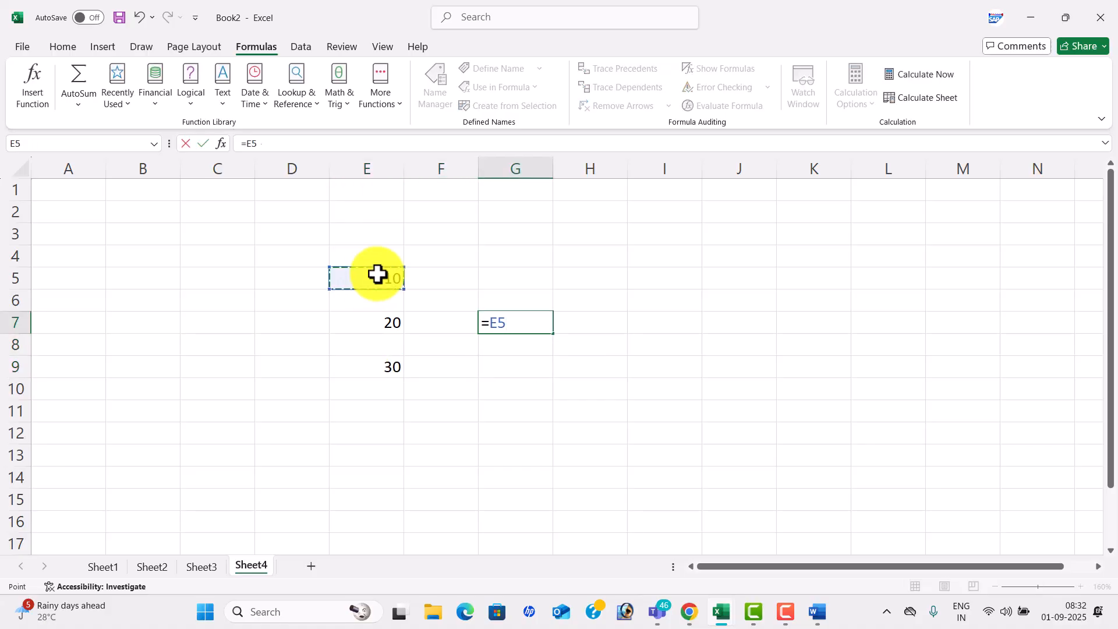
{"action": "type", "text": "+"}
{"action": "left_click", "coordinate": [387, 322]}
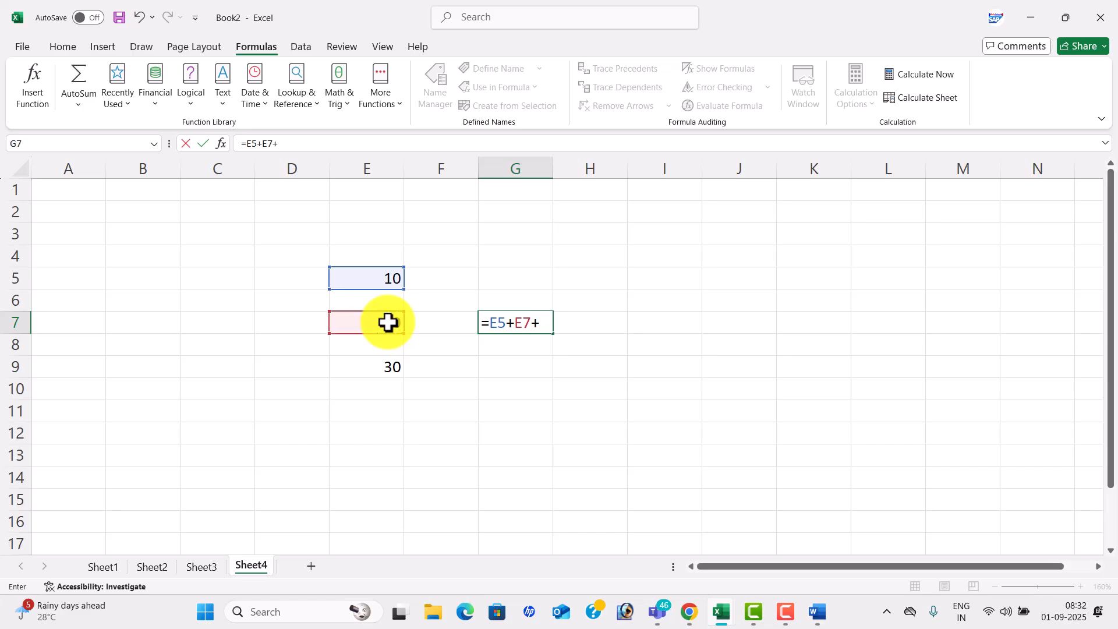
{"action": "type", "text": "+"}
{"action": "left_click", "coordinate": [387, 364]}
{"action": "key", "text": "Return"}
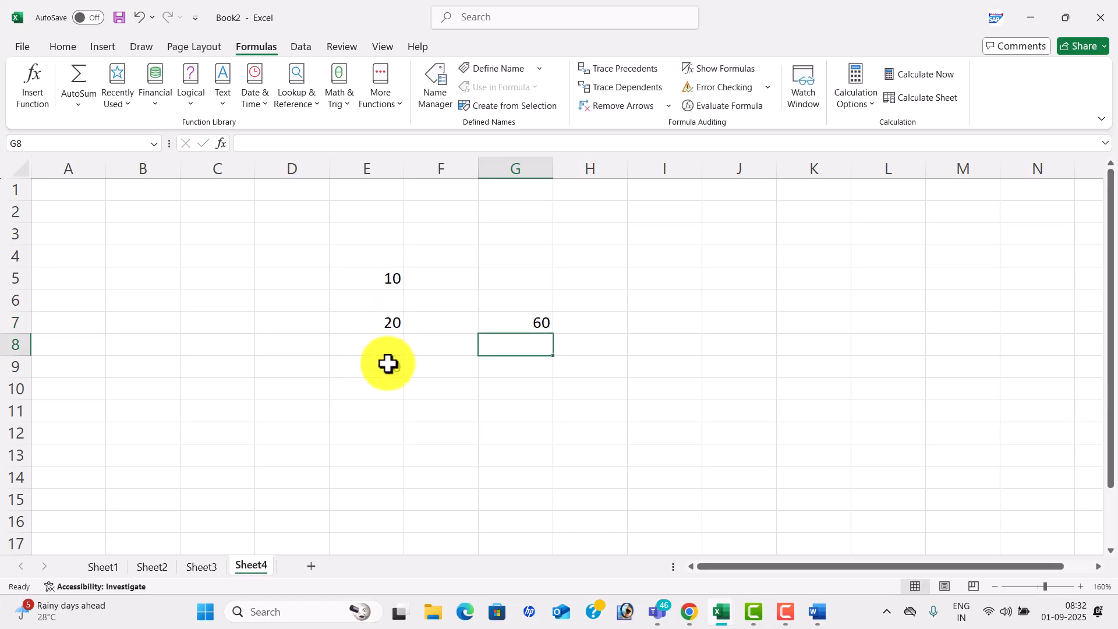
{"action": "left_click", "coordinate": [526, 317]}
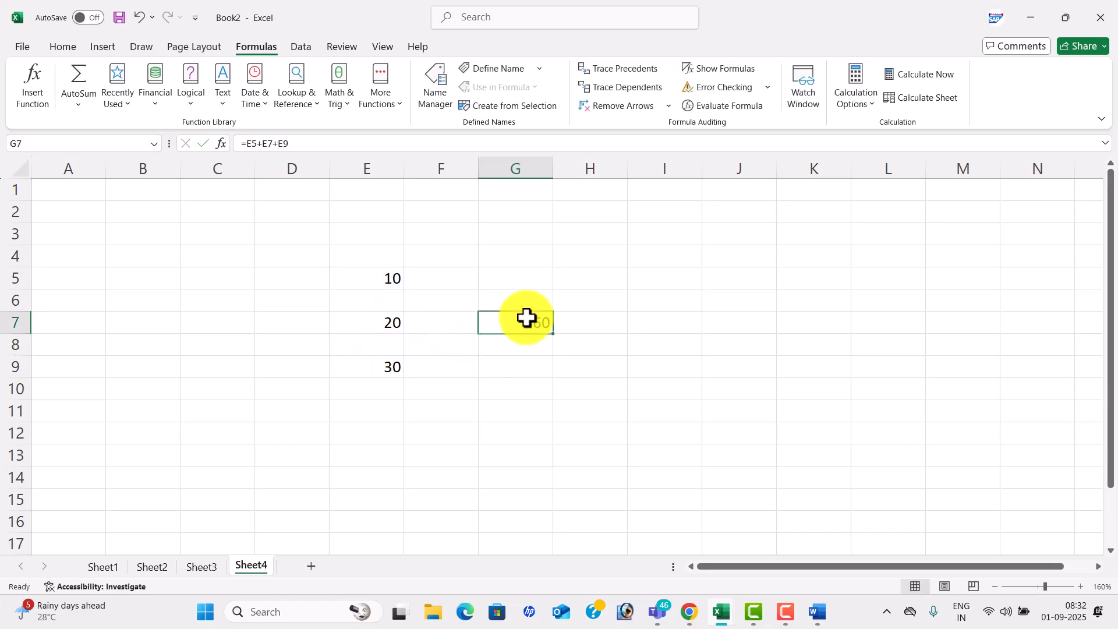
- Trace and remove G7's precedent arrows, then enter =E5+G7 in G8 to show 70
{"action": "left_click", "coordinate": [628, 71]}
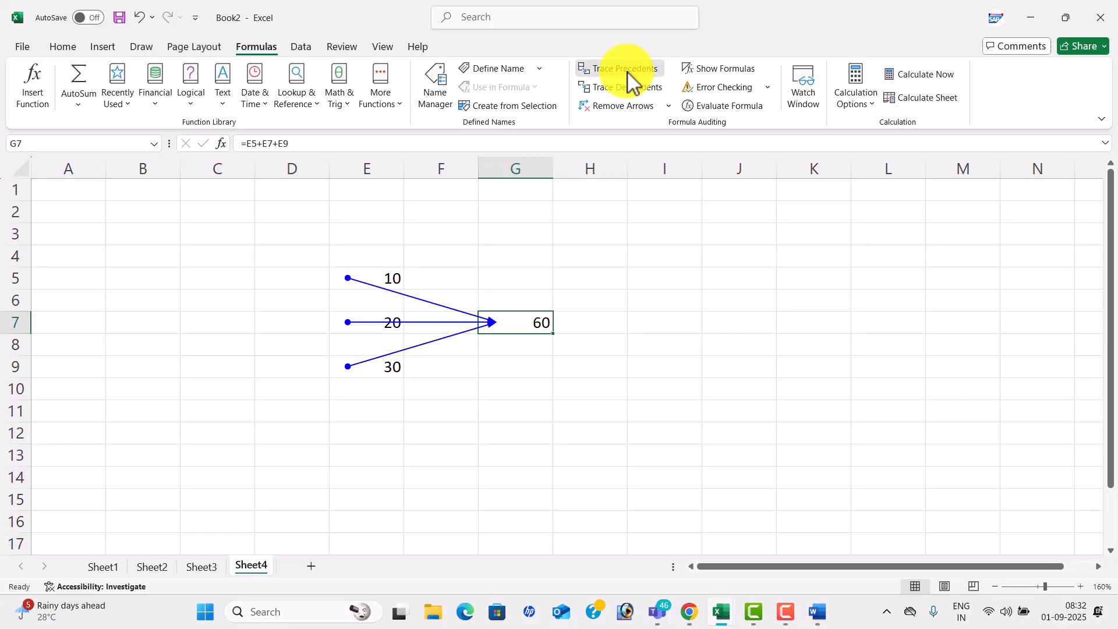
{"action": "left_click", "coordinate": [631, 107]}
{"action": "left_click", "coordinate": [536, 350]}
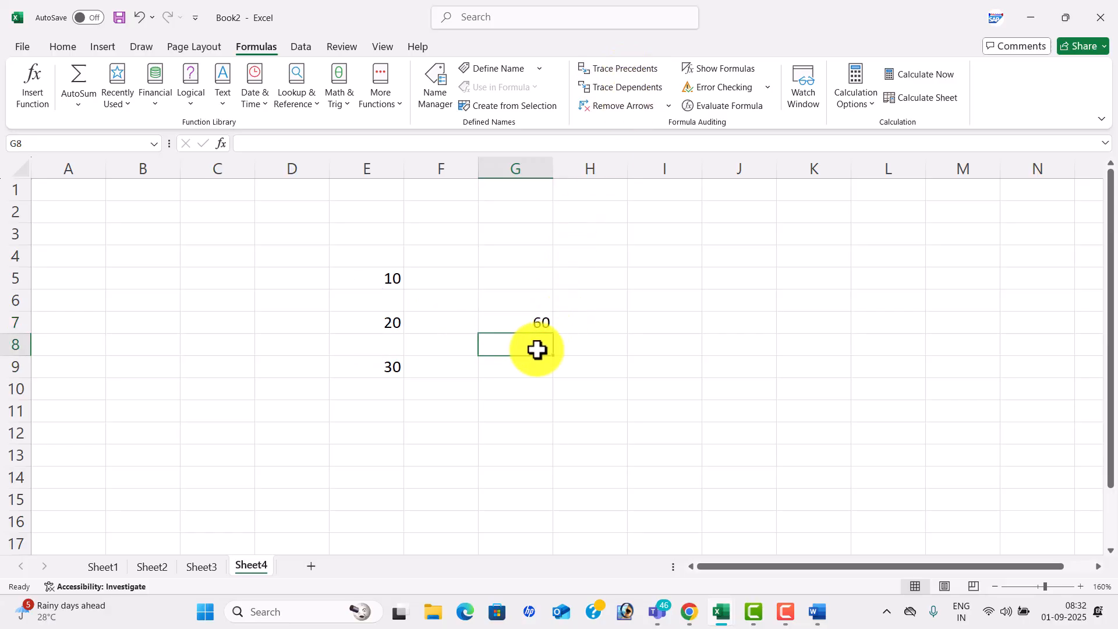
{"action": "type", "text": "="}
{"action": "left_click", "coordinate": [382, 277]}
{"action": "type", "text": "+"}
{"action": "left_click", "coordinate": [508, 324]}
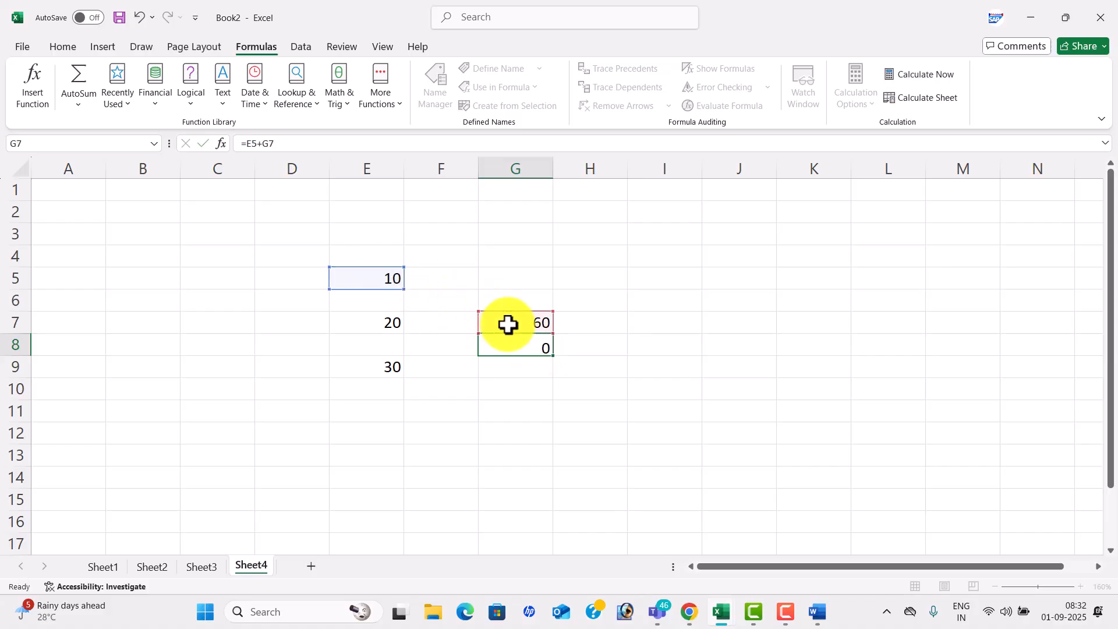
{"action": "key", "text": "Return"}
- Trace E5's dependents, remove the arrows, and inspect the G8 and G7 formulas
{"action": "left_click", "coordinate": [375, 281]}
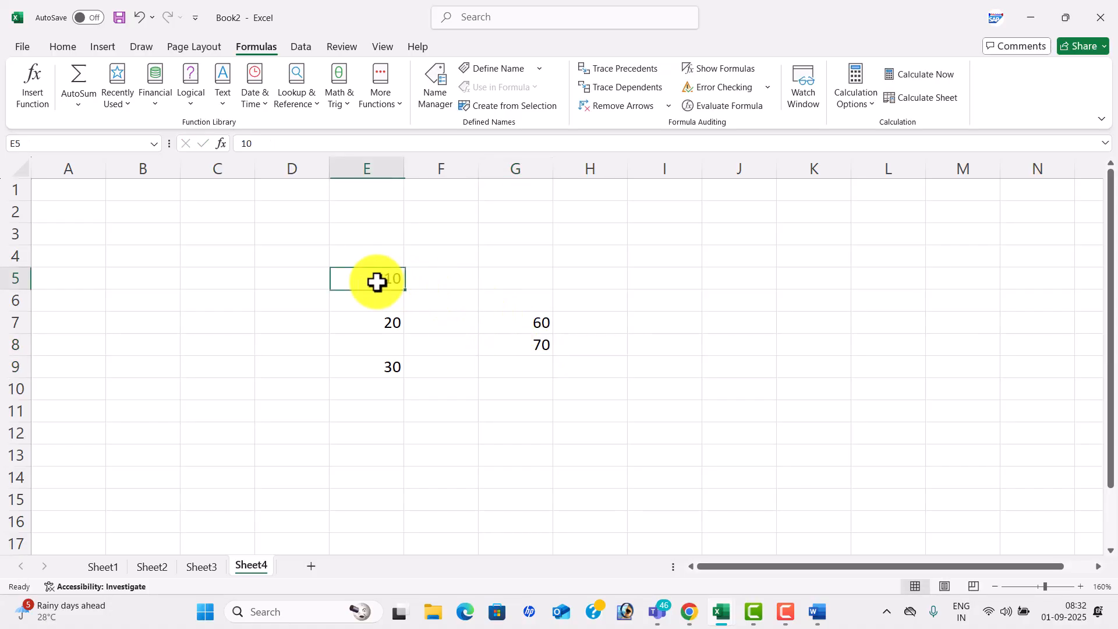
{"action": "left_click", "coordinate": [634, 90]}
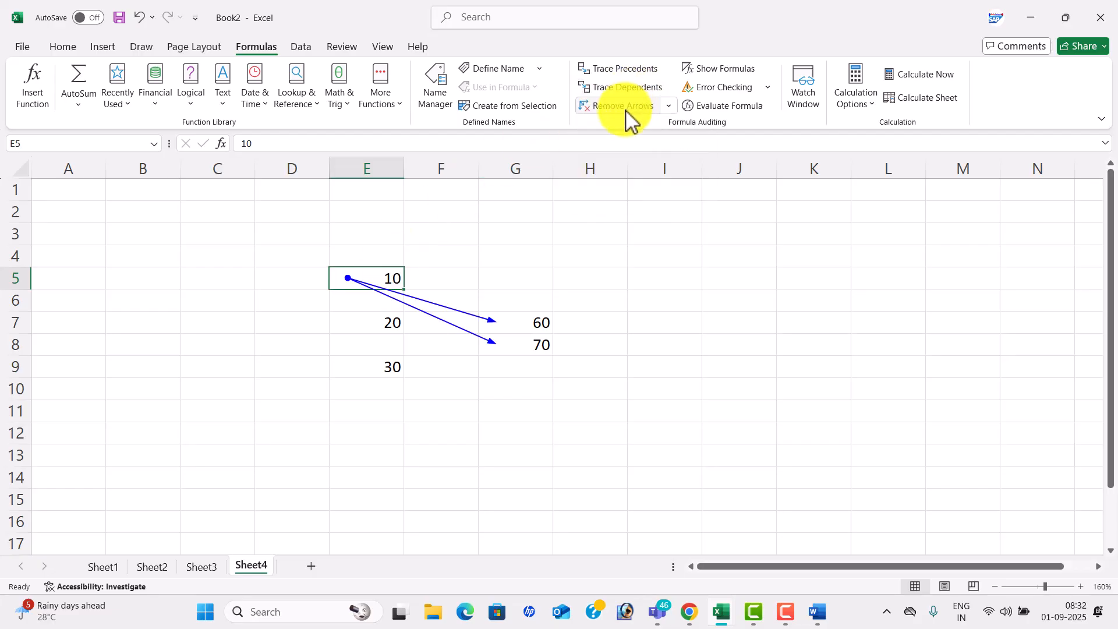
{"action": "left_click", "coordinate": [627, 108]}
{"action": "left_click", "coordinate": [516, 335]}
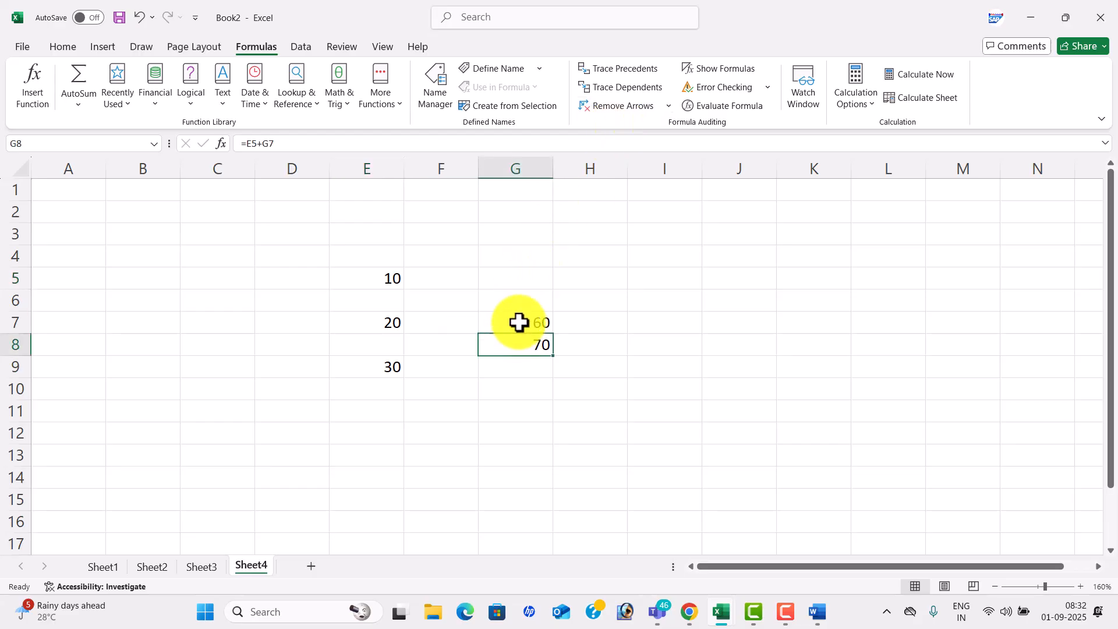
{"action": "left_click", "coordinate": [526, 318]}
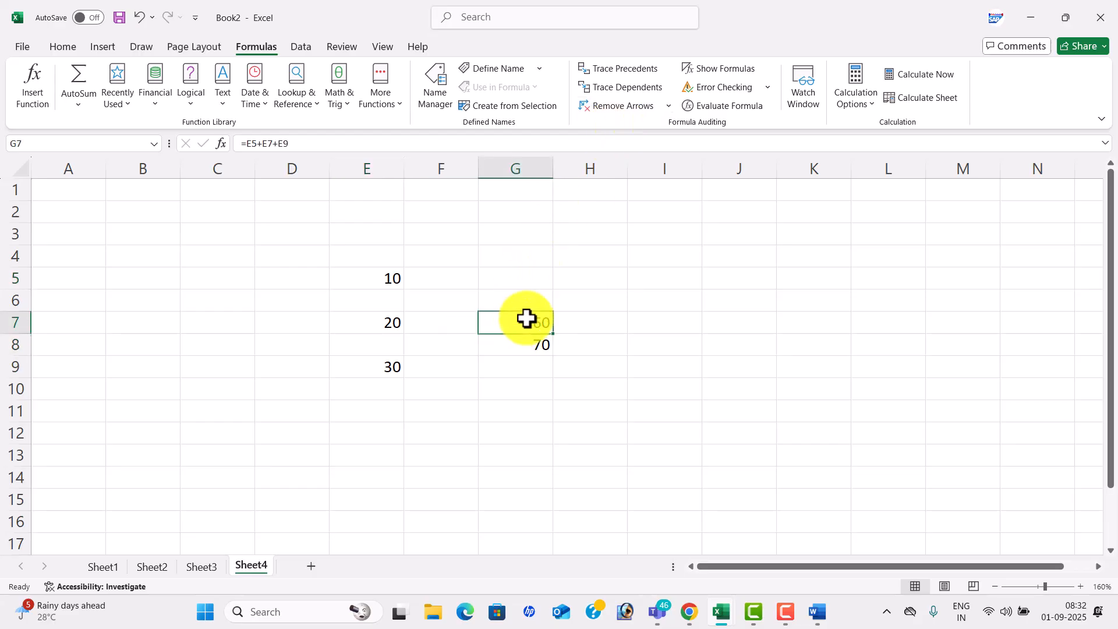
- Show formulas and evaluate G7's =E5+E7+E9 step by step through to 60
{"action": "left_click", "coordinate": [729, 70]}
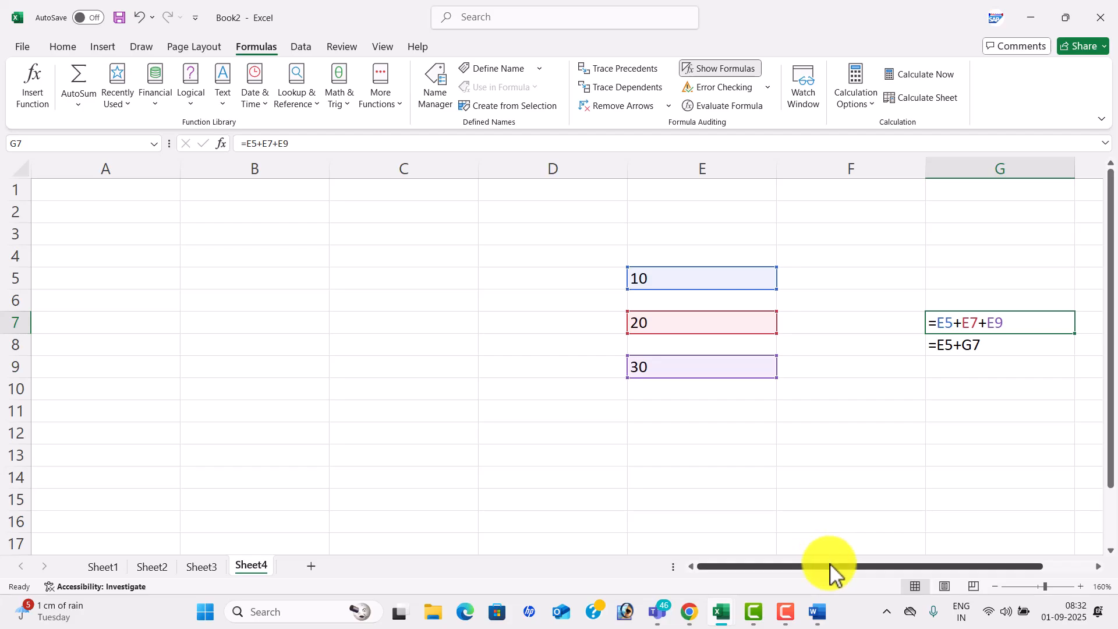
{"action": "left_click_drag", "start_coordinate": [830, 566], "coordinate": [913, 544]}
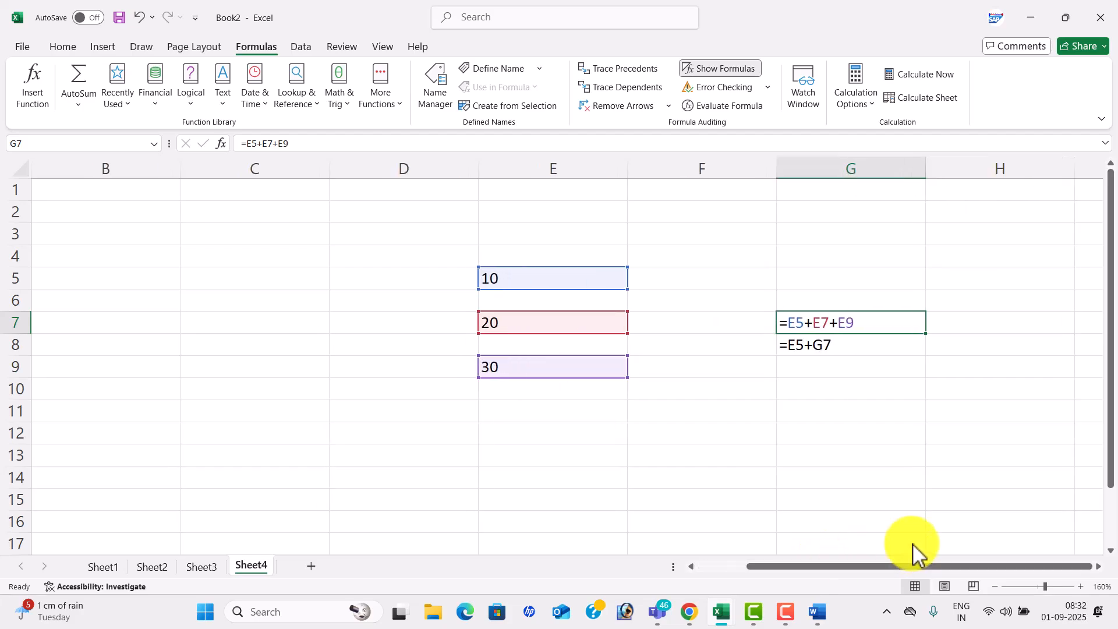
{"action": "left_click", "coordinate": [729, 106]}
{"action": "left_click", "coordinate": [813, 453]}
{"action": "left_click", "coordinate": [812, 455]}
{"action": "left_click", "coordinate": [813, 456]}
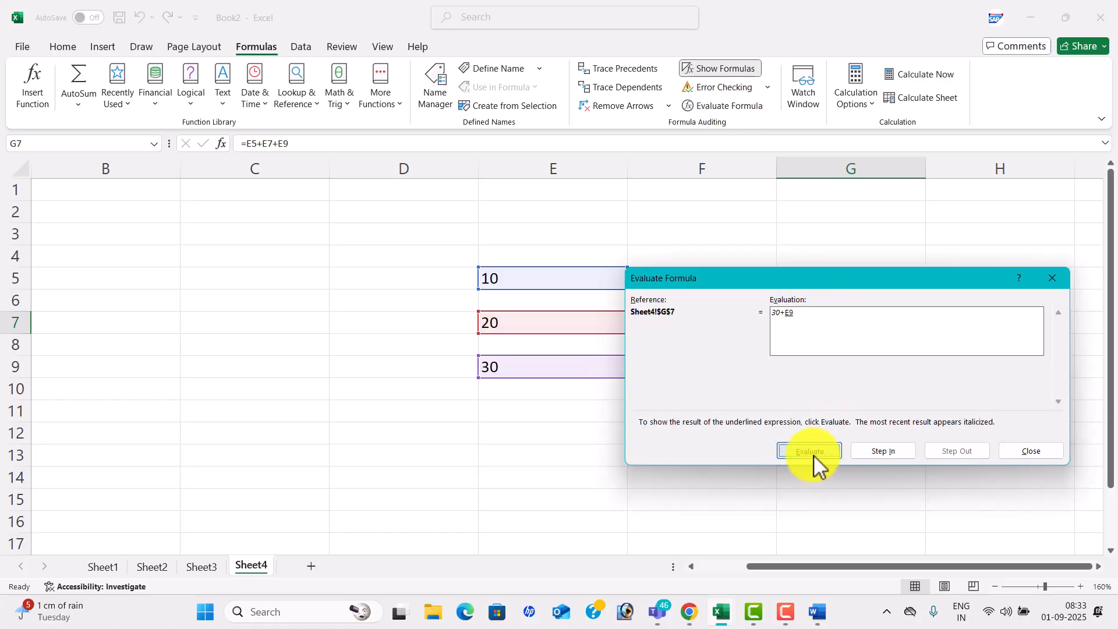
{"action": "left_click", "coordinate": [813, 455]}
{"action": "left_click", "coordinate": [1031, 454]}
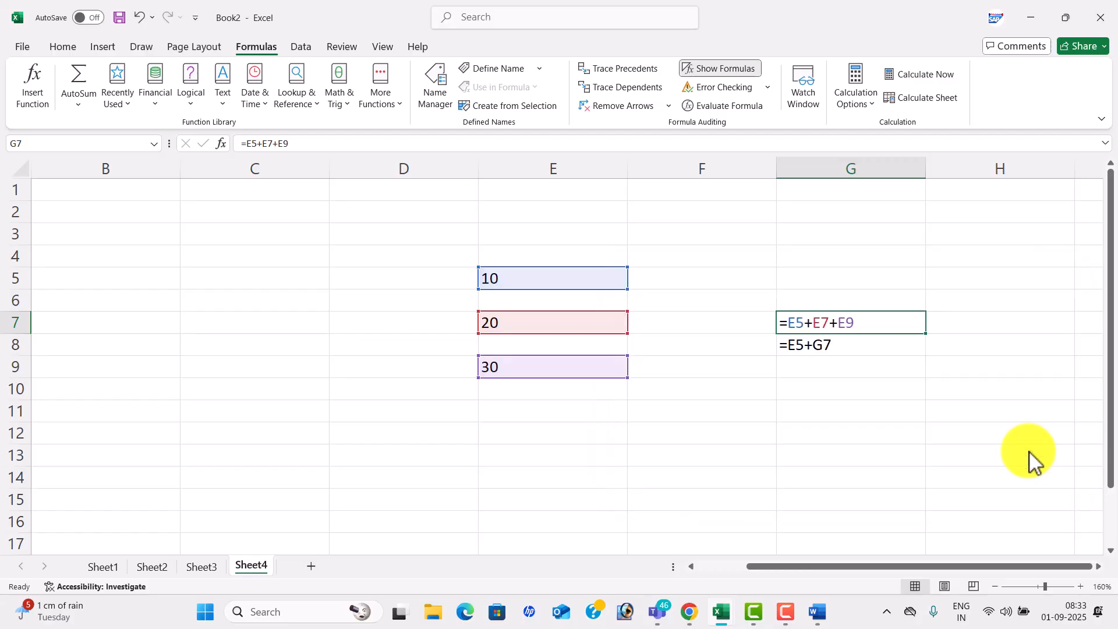
- Turn Show Formulas off so Sheet4 displays 60 and 70, then open Page Layout
{"action": "left_click", "coordinate": [733, 70]}
{"action": "left_click", "coordinate": [732, 70]}
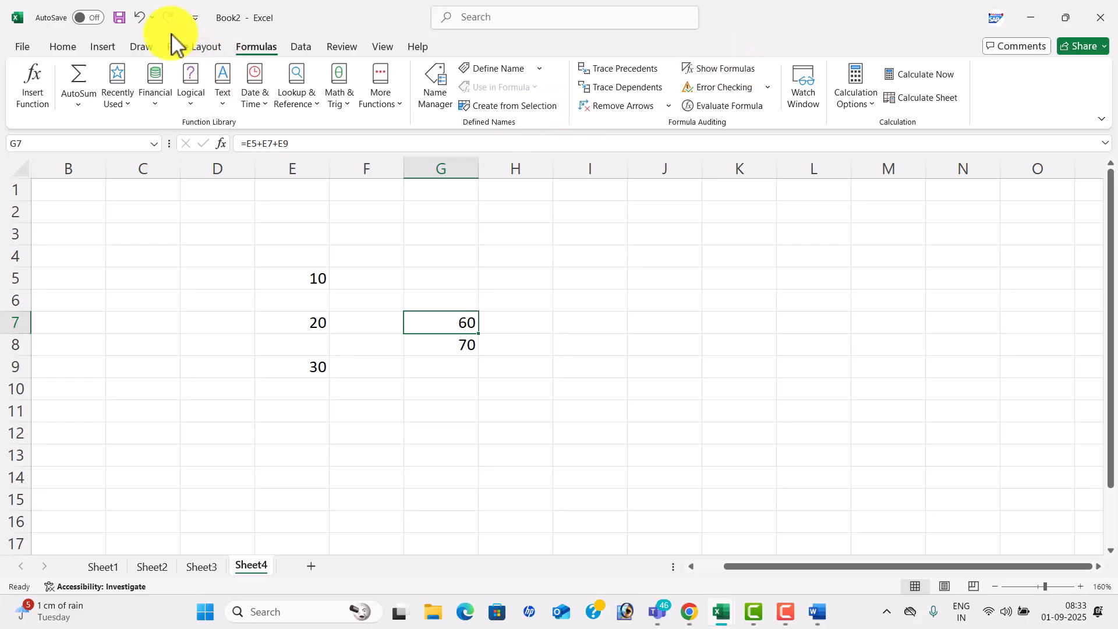
{"action": "left_click", "coordinate": [196, 48]}
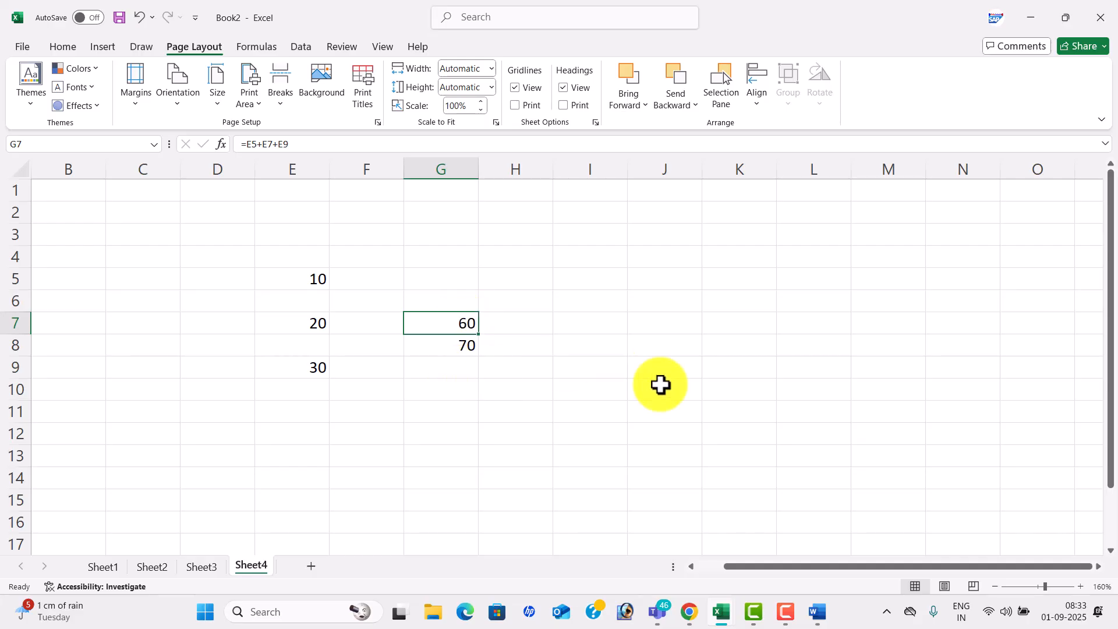
- In the NAGA 12 - 1 workbook, select mark list tables A1:O14 and browse document themes
{"action": "mouse_move", "coordinate": [722, 610]}
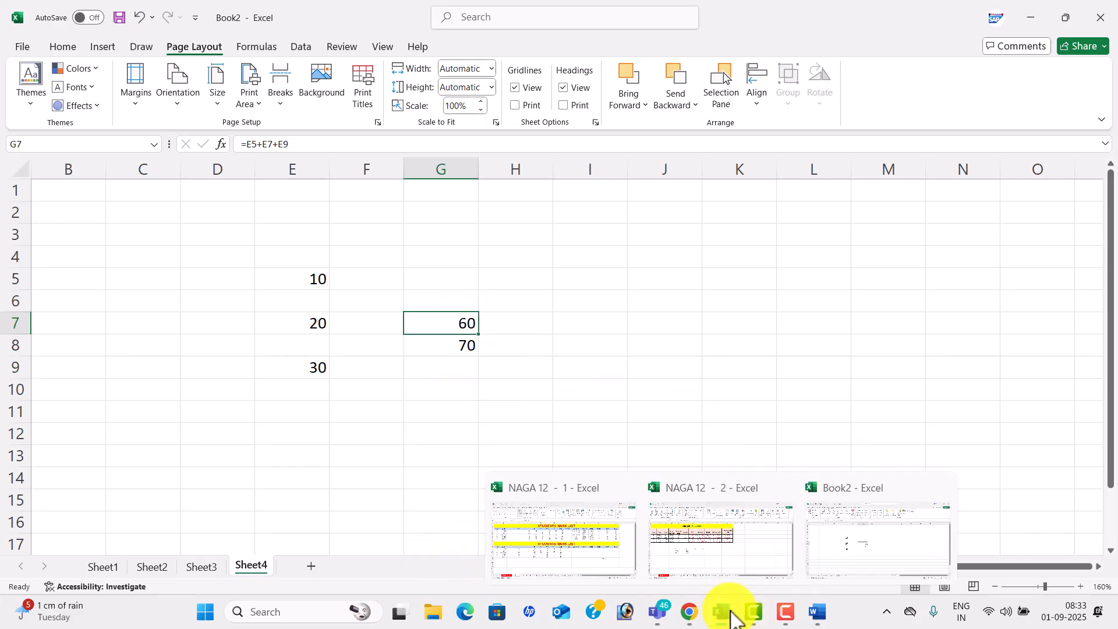
{"action": "left_click", "coordinate": [591, 548]}
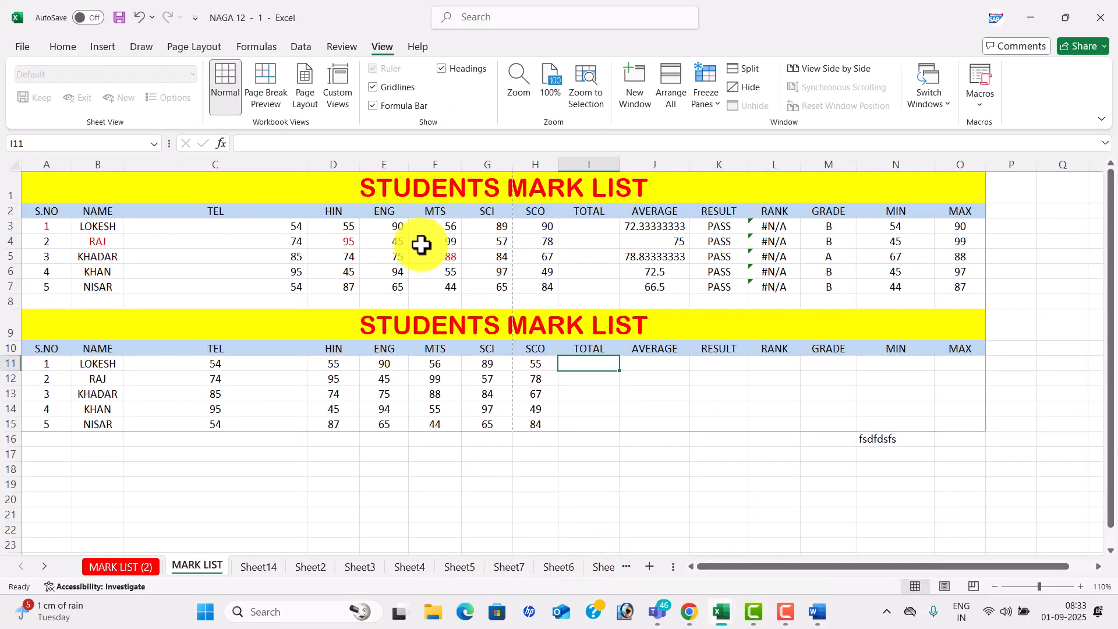
{"action": "left_click", "coordinate": [186, 42]}
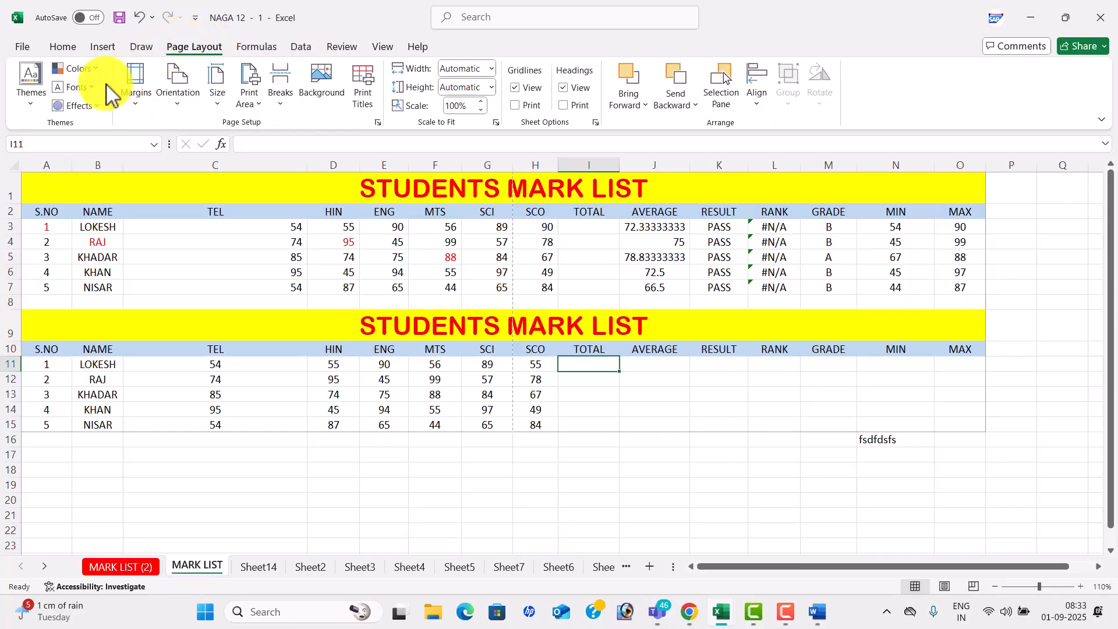
{"action": "left_click_drag", "start_coordinate": [319, 189], "coordinate": [361, 411]}
{"action": "left_click", "coordinate": [39, 106]}
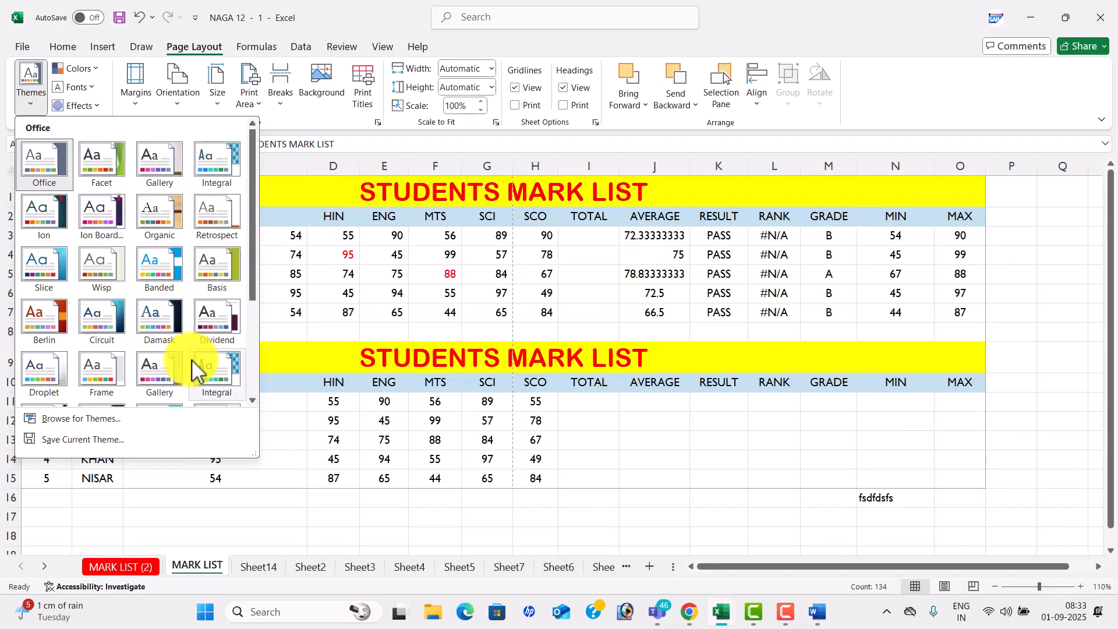
- Preview the theme Colors, Fonts and Effects galleries, closing each without applying anything
{"action": "left_click", "coordinate": [80, 69]}
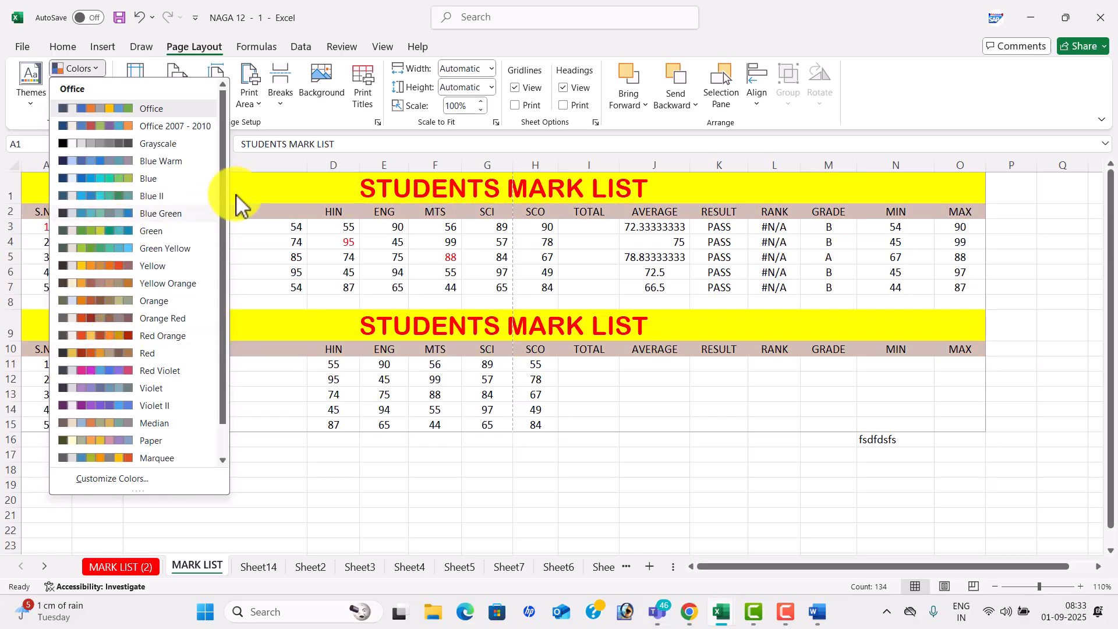
{"action": "left_click", "coordinate": [279, 185]}
{"action": "left_click", "coordinate": [79, 87]}
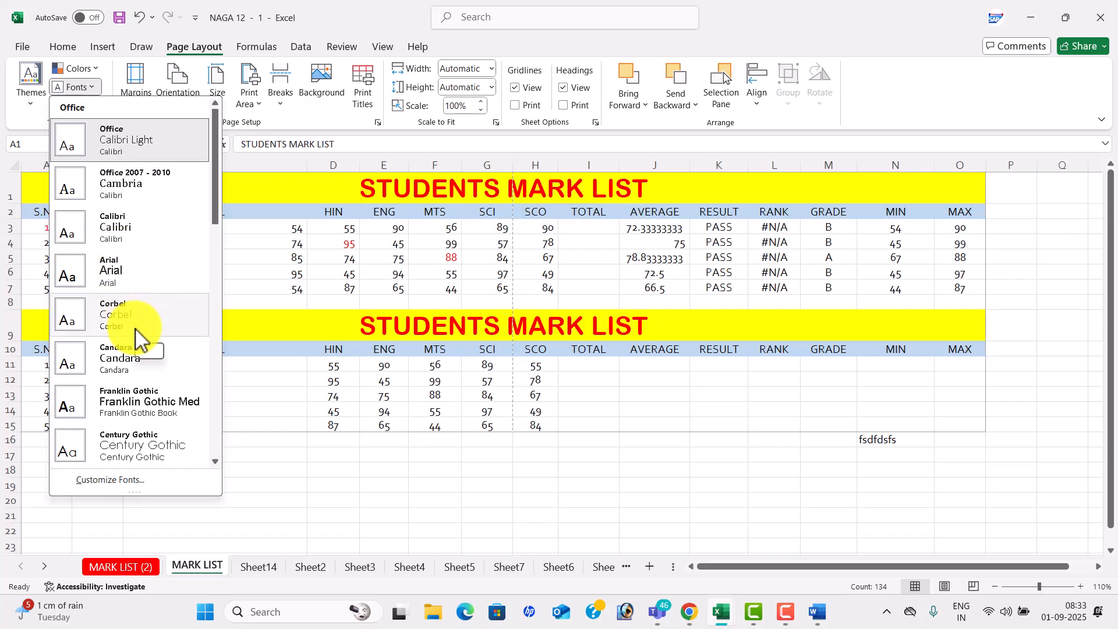
{"action": "left_click", "coordinate": [249, 259]}
{"action": "left_click", "coordinate": [81, 106]}
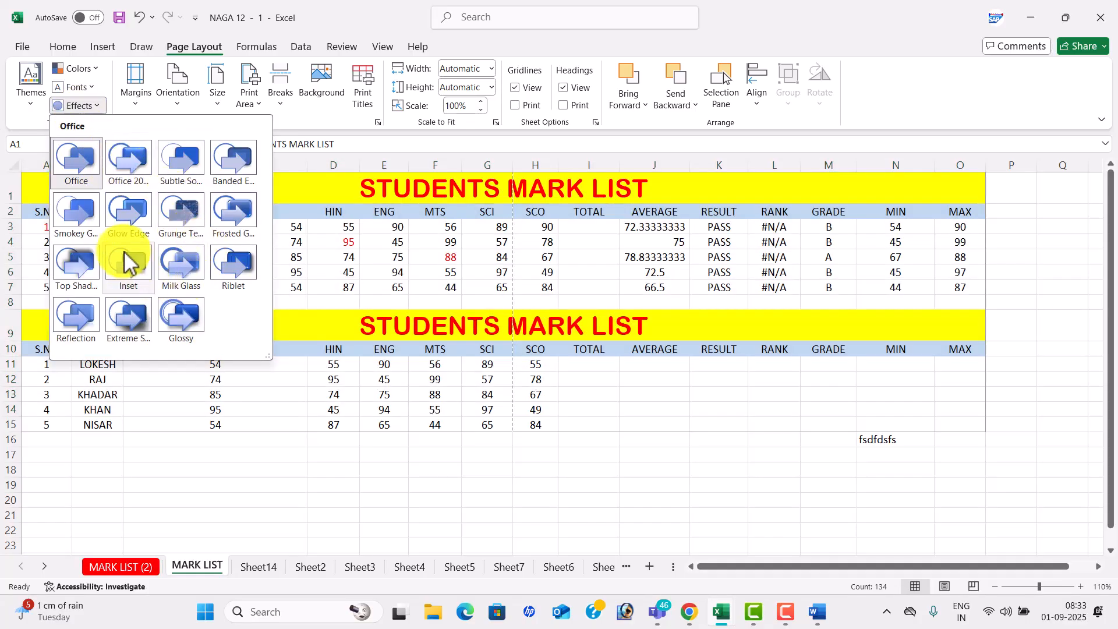
{"action": "left_click", "coordinate": [341, 290]}
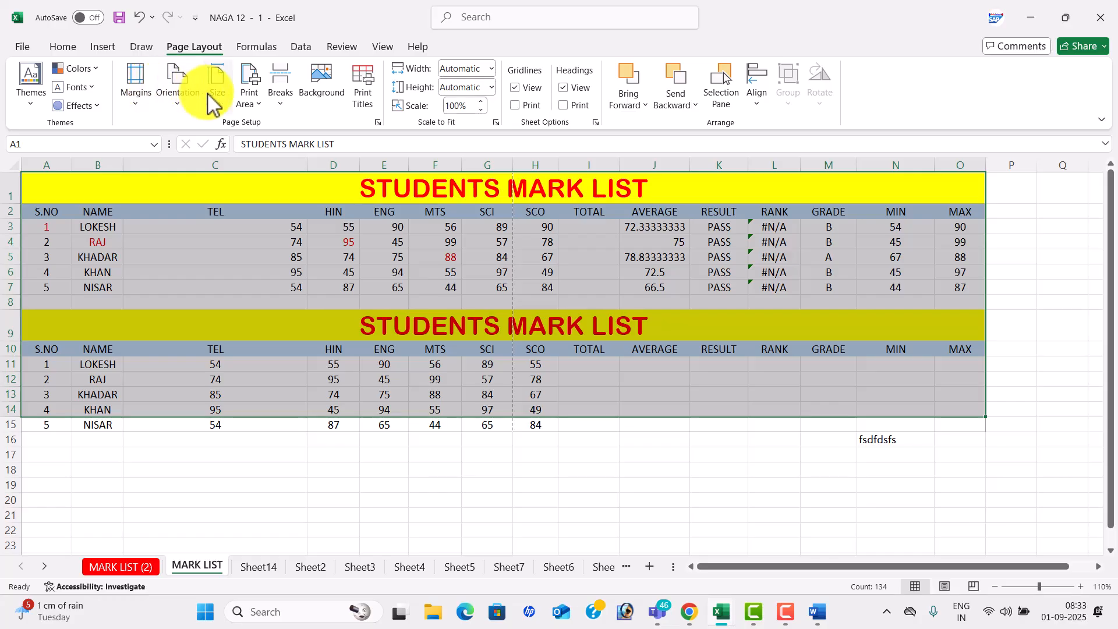
- Open the print preview and try landscape orientation before switching back to portrait
{"action": "left_click", "coordinate": [24, 49]}
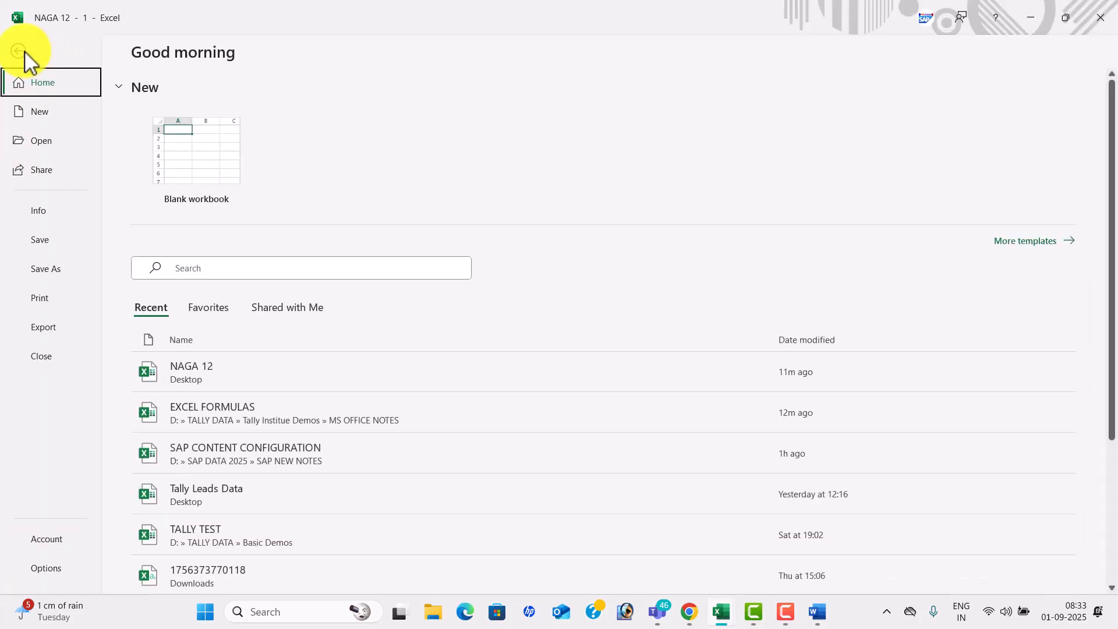
{"action": "left_click", "coordinate": [44, 300]}
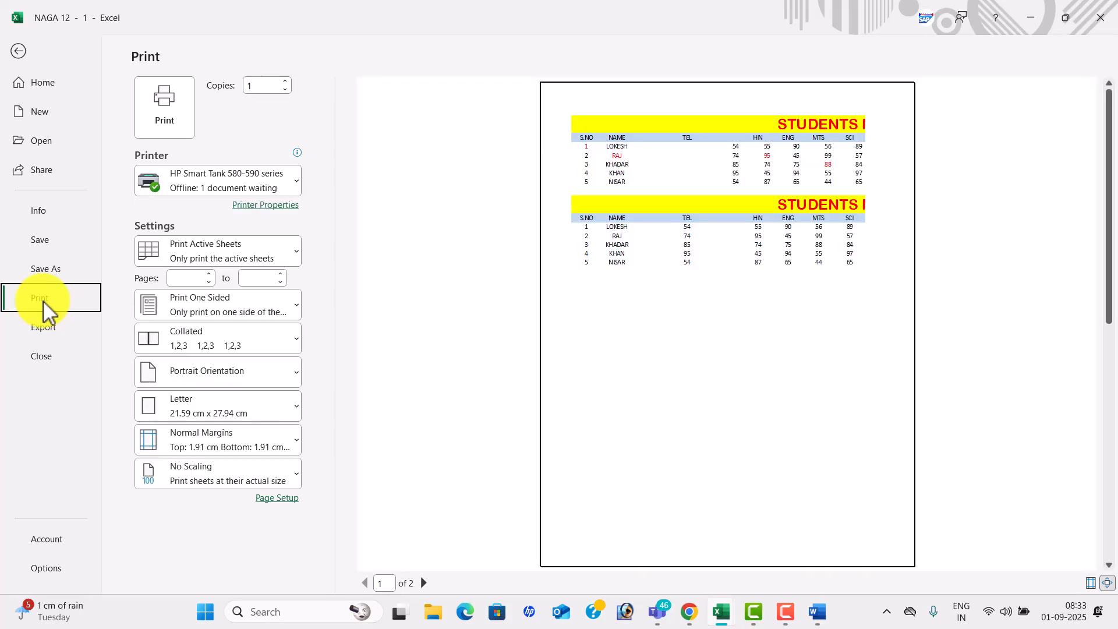
{"action": "left_click", "coordinate": [233, 326]}
{"action": "left_click", "coordinate": [337, 351]}
{"action": "left_click", "coordinate": [249, 374]}
{"action": "left_click", "coordinate": [244, 442]}
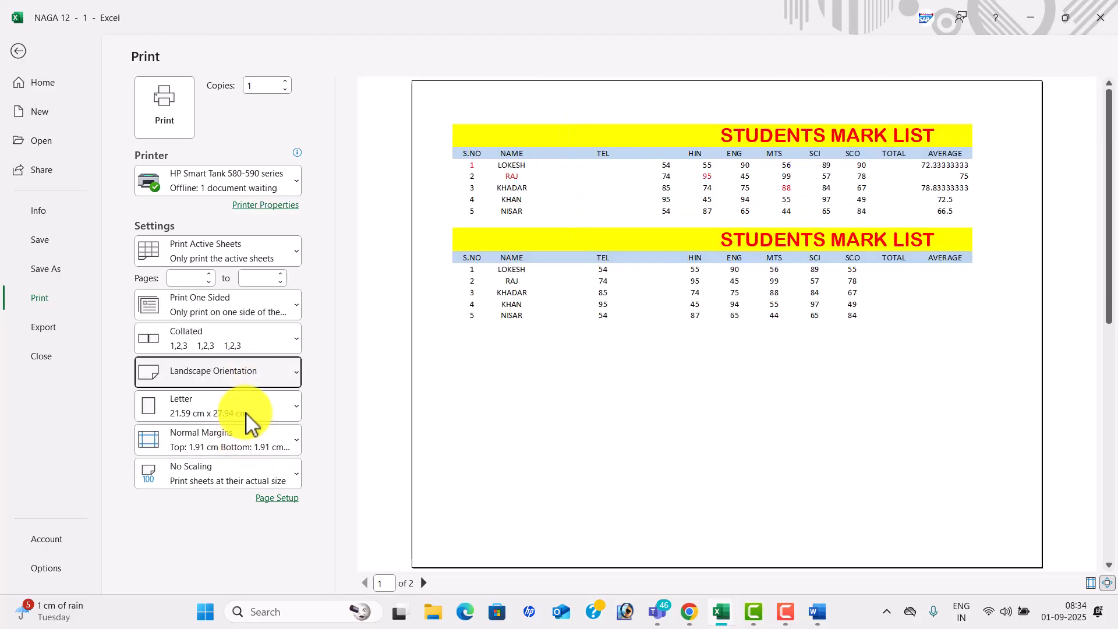
{"action": "left_click", "coordinate": [243, 375]}
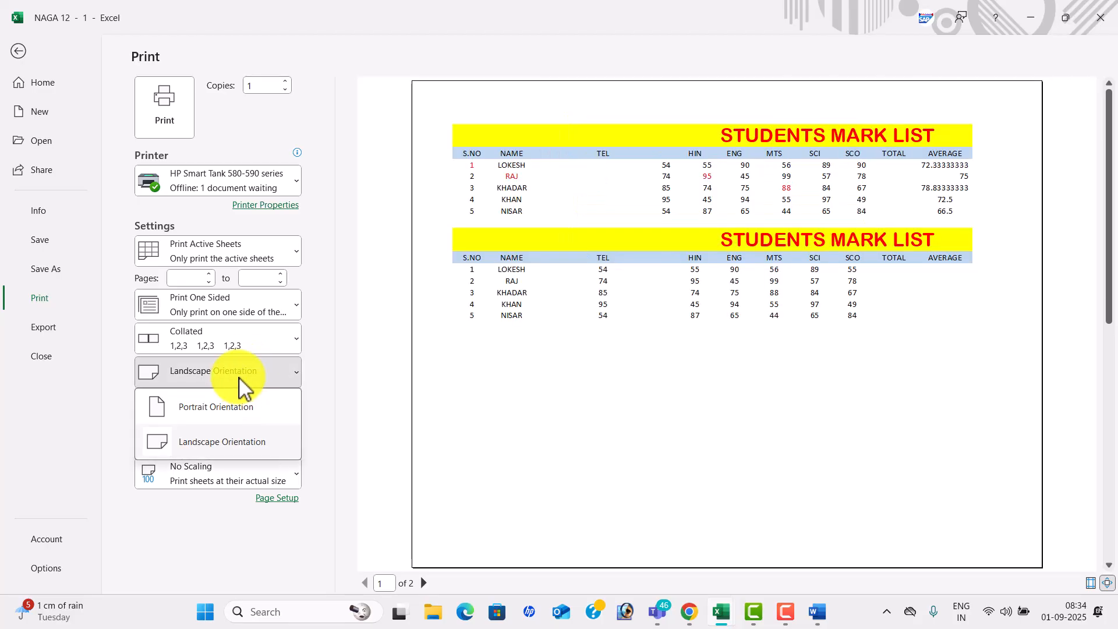
{"action": "left_click", "coordinate": [243, 420]}
- Try Legal, A4, A5 and B5 (JIS) paper sizes, settling on Legal
{"action": "left_click", "coordinate": [239, 419]}
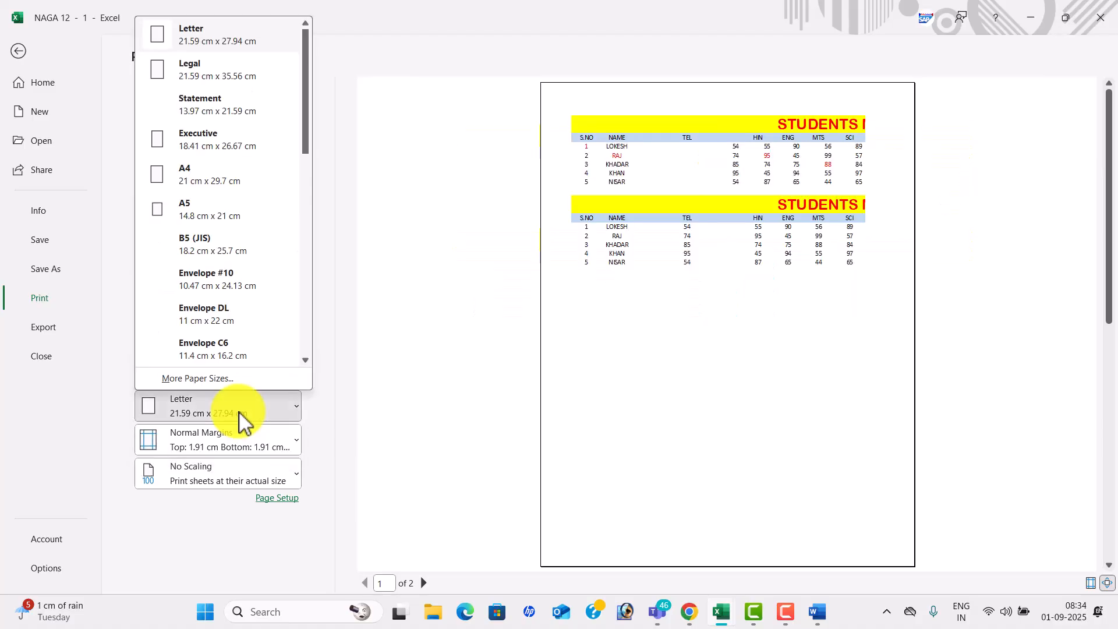
{"action": "left_click", "coordinate": [224, 80]}
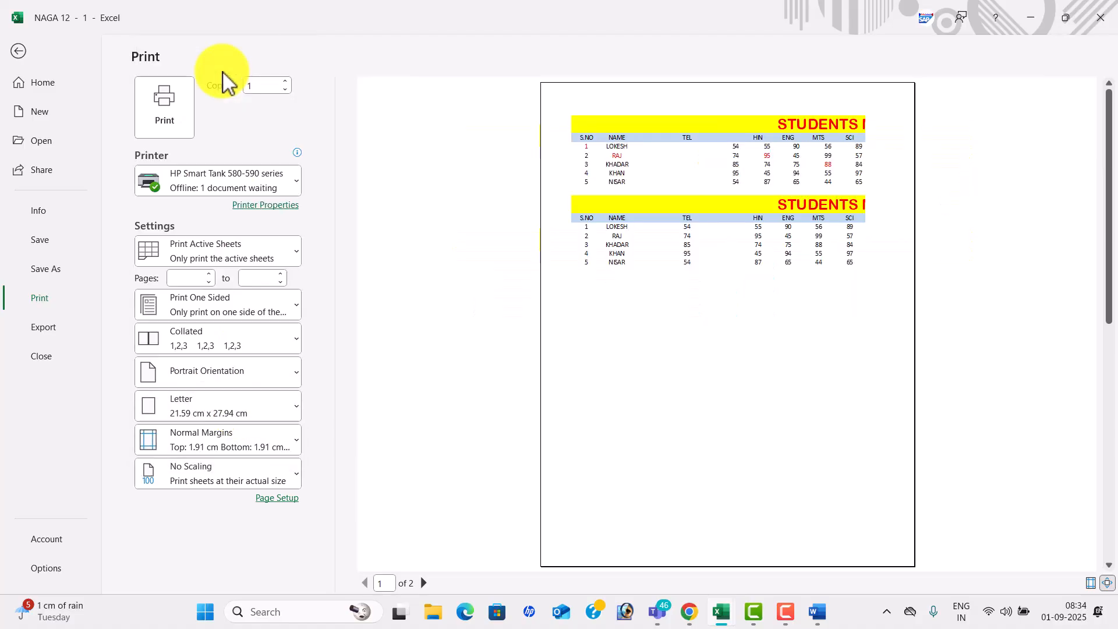
{"action": "left_click", "coordinate": [237, 415]}
{"action": "left_click", "coordinate": [214, 174]}
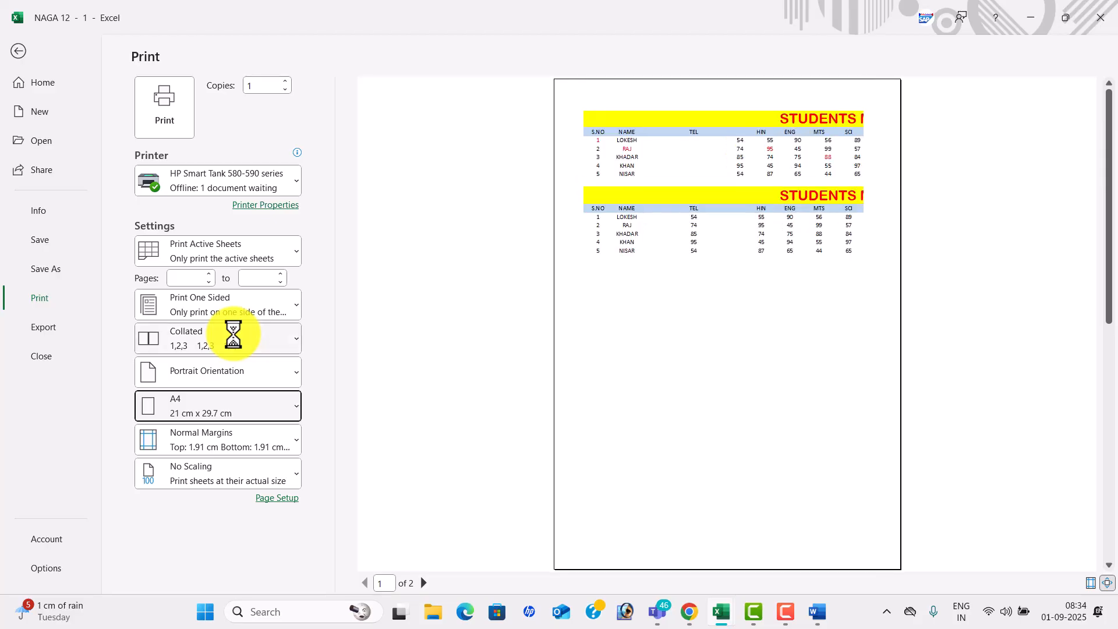
{"action": "left_click", "coordinate": [241, 412]}
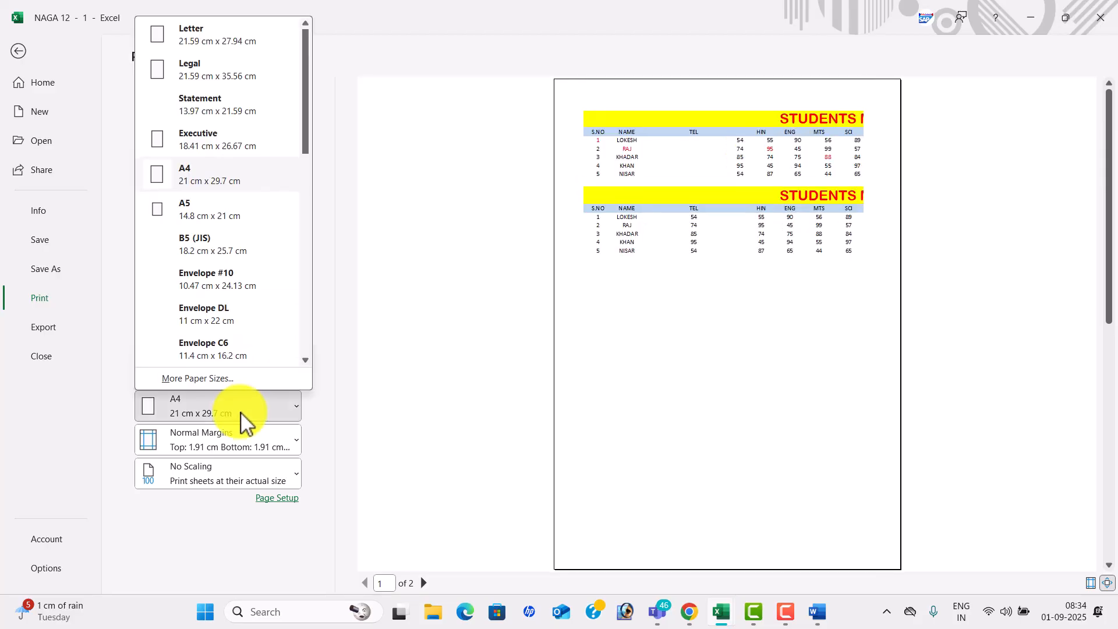
{"action": "left_click", "coordinate": [229, 222]}
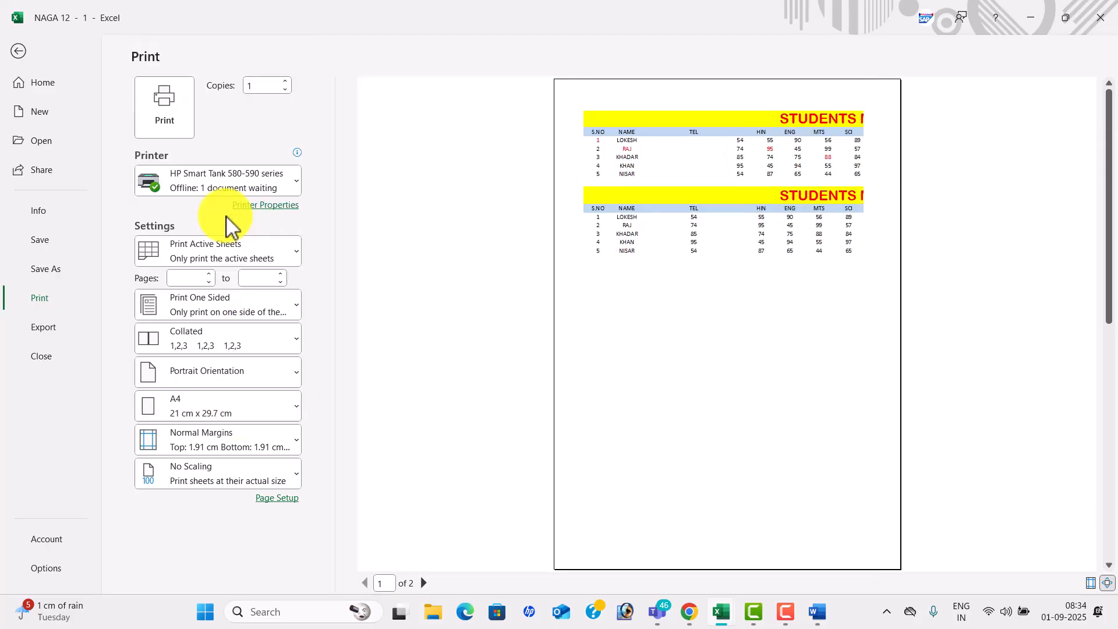
{"action": "left_click", "coordinate": [243, 410]}
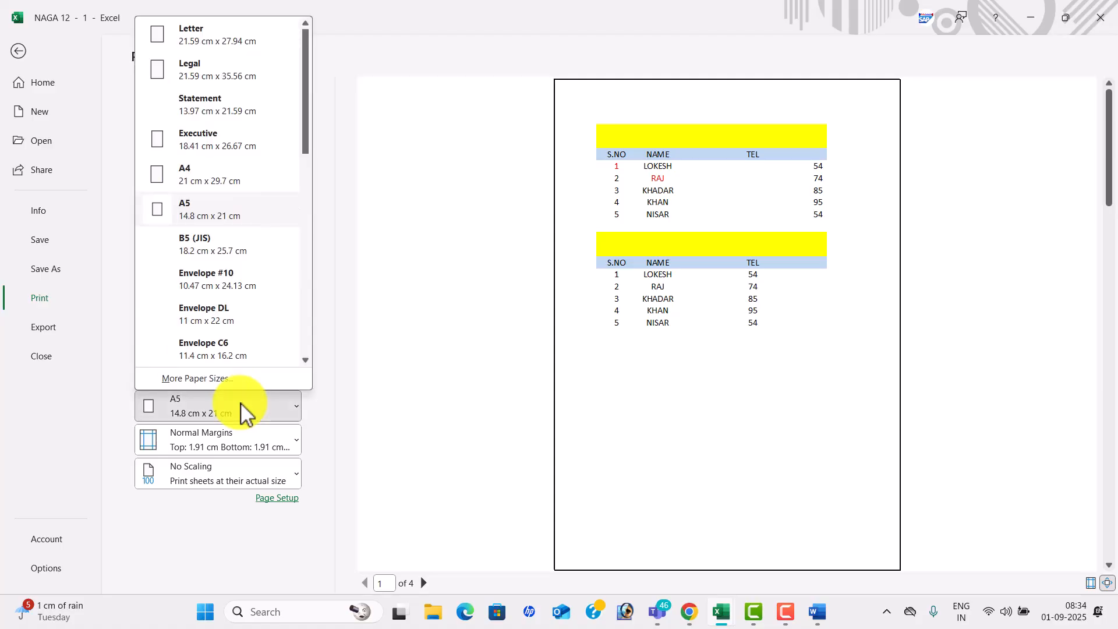
{"action": "left_click", "coordinate": [223, 247]}
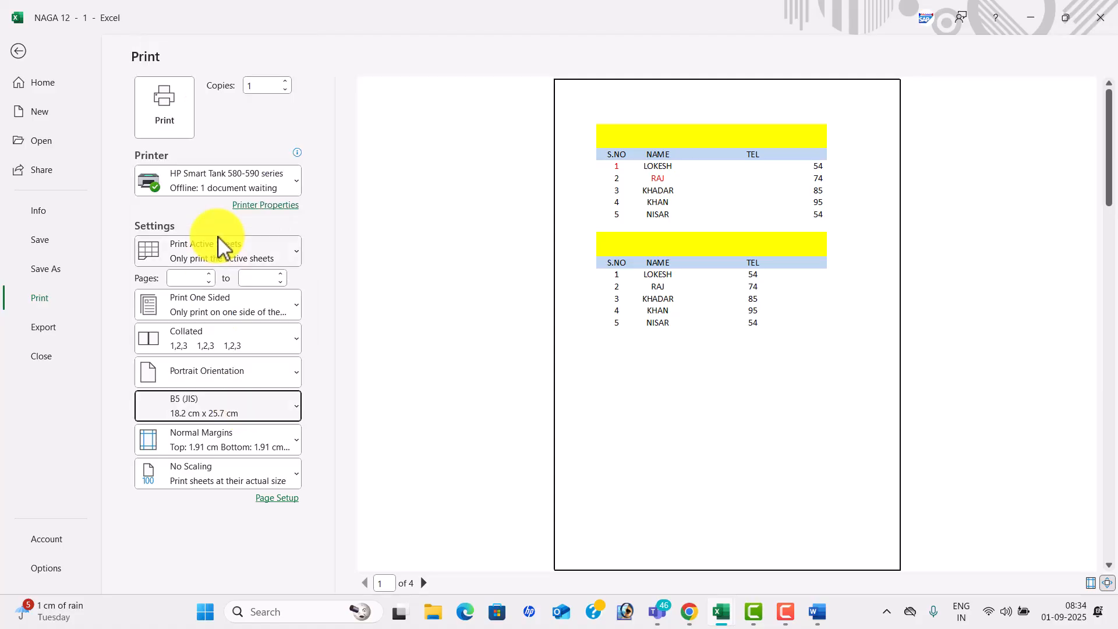
{"action": "left_click", "coordinate": [241, 410]}
{"action": "left_click", "coordinate": [213, 80]}
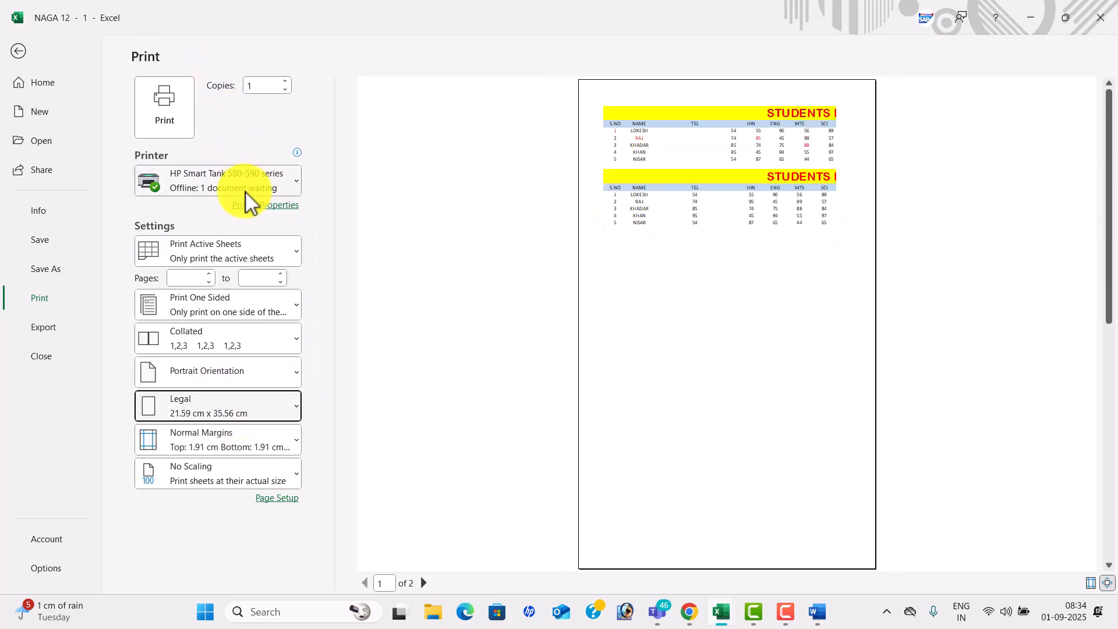
- Preview Wide and Narrow margins, then set the printout back to Normal margins
{"action": "left_click", "coordinate": [230, 442]}
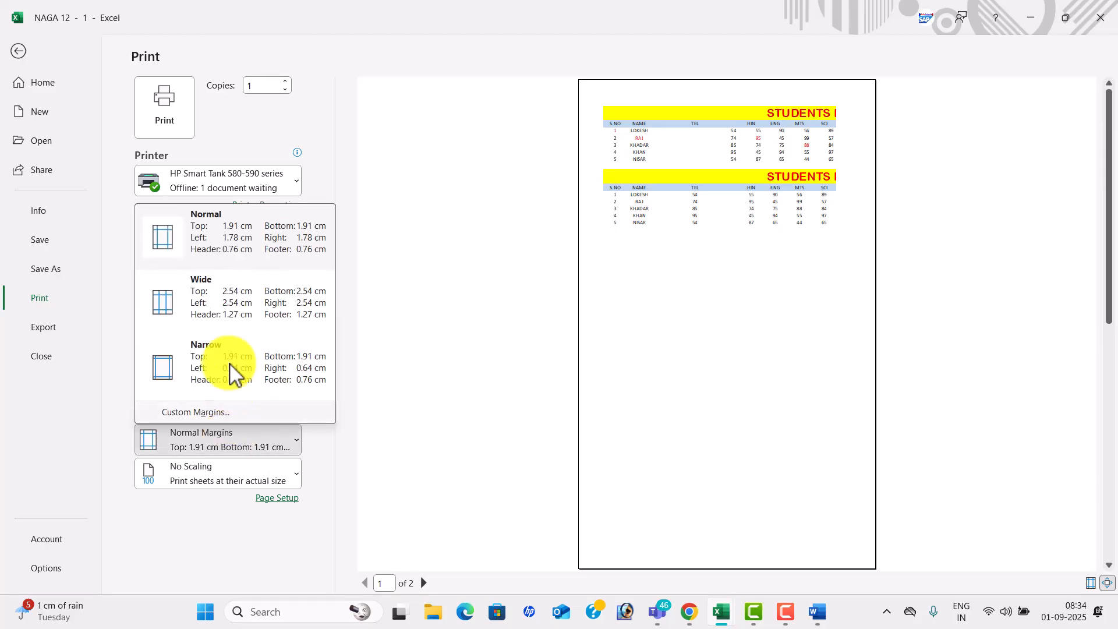
{"action": "left_click", "coordinate": [249, 302]}
{"action": "left_click", "coordinate": [252, 436]}
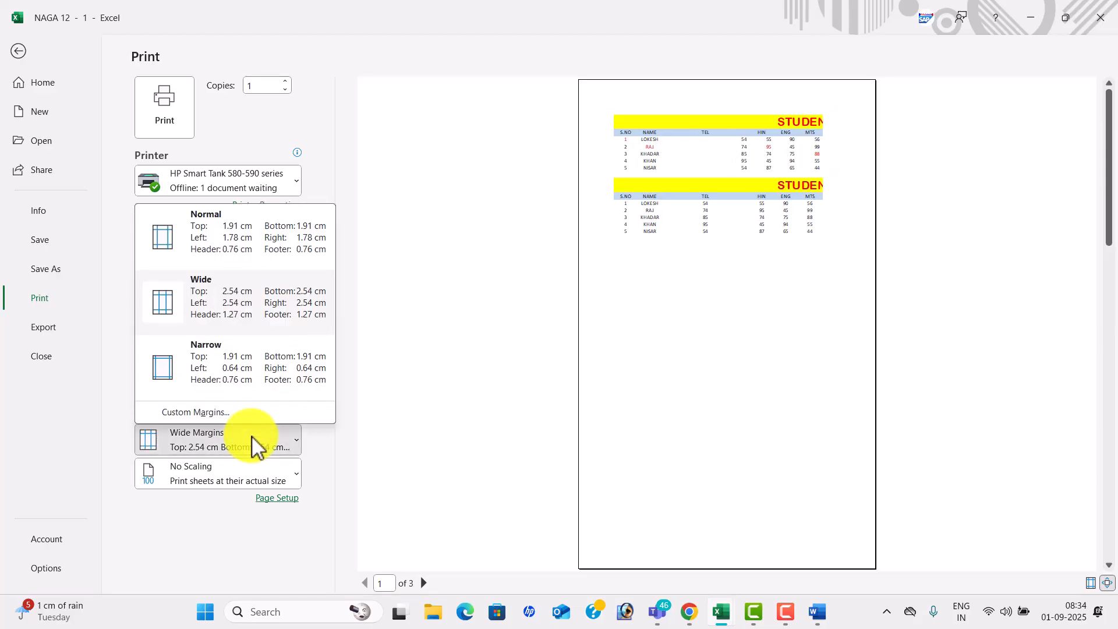
{"action": "left_click", "coordinate": [245, 367]}
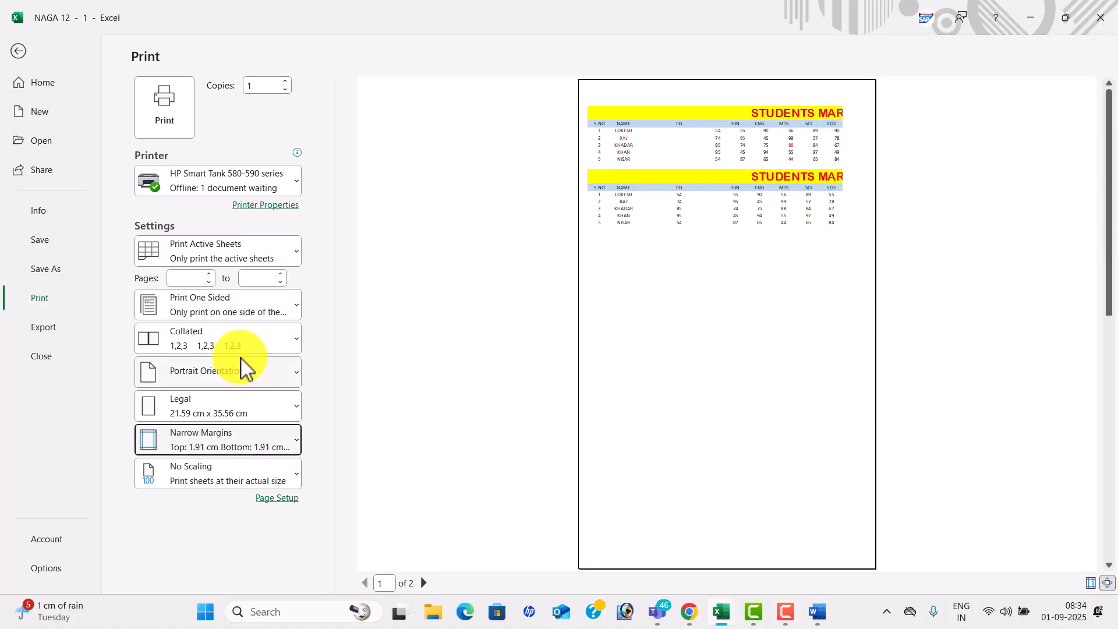
{"action": "left_click", "coordinate": [244, 448]}
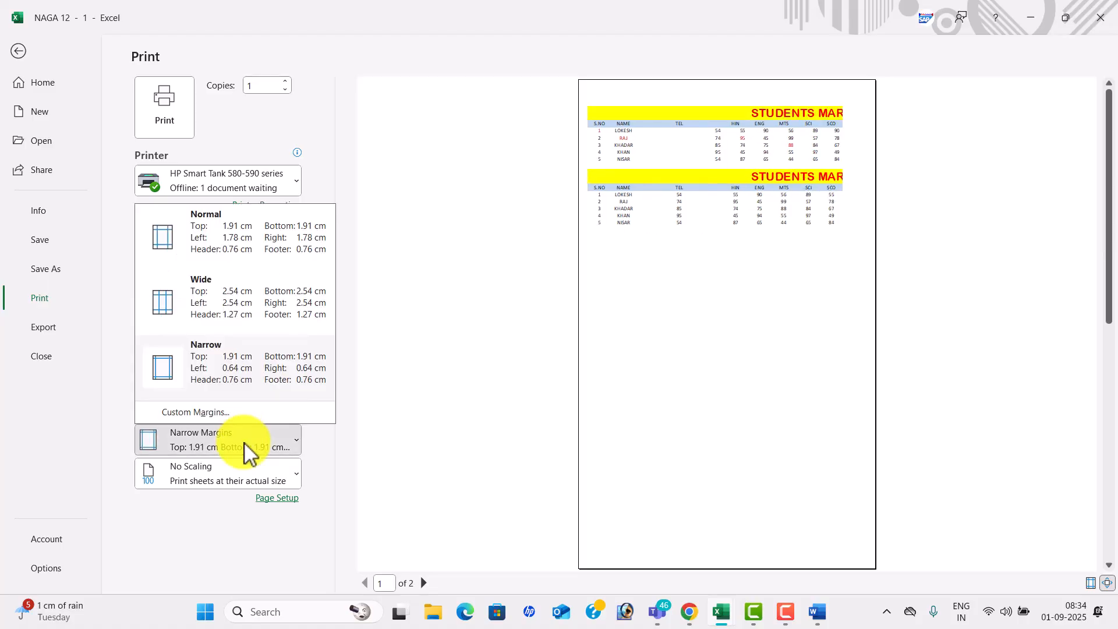
{"action": "left_click", "coordinate": [239, 252]}
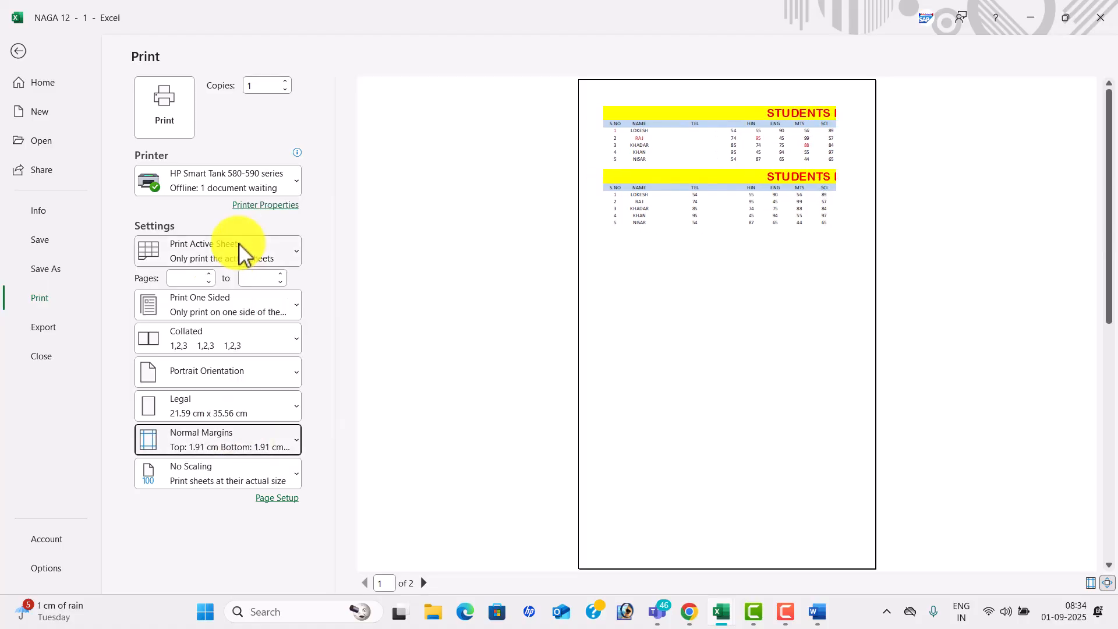
- Return to the sheet and browse Page Layout size, orientation and margin lists without changes
{"action": "left_click", "coordinate": [21, 52]}
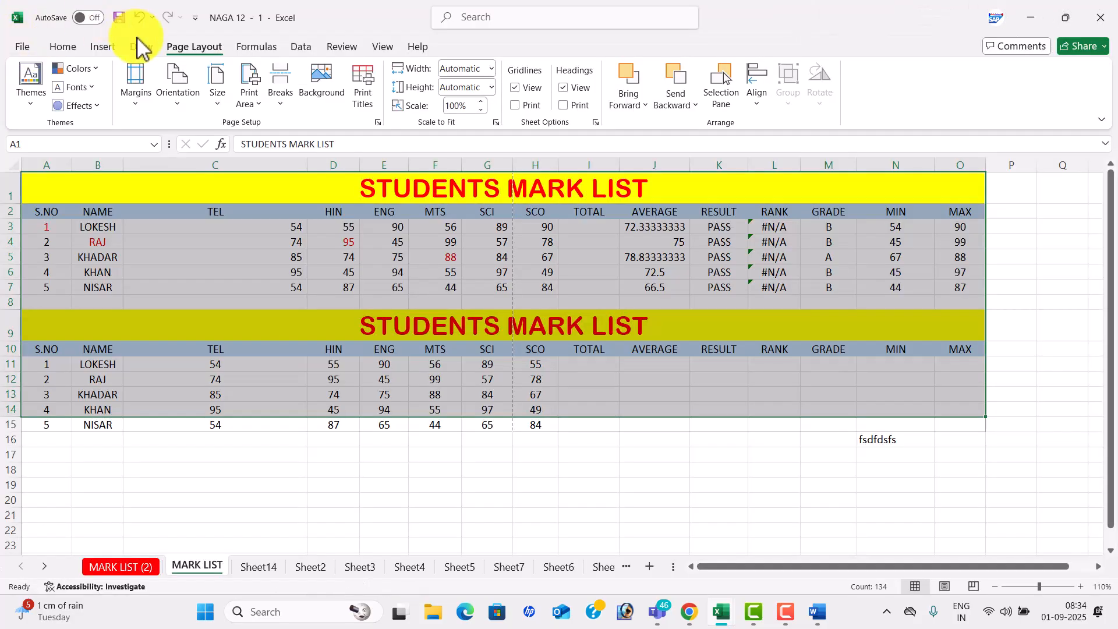
{"action": "left_click", "coordinate": [220, 99]}
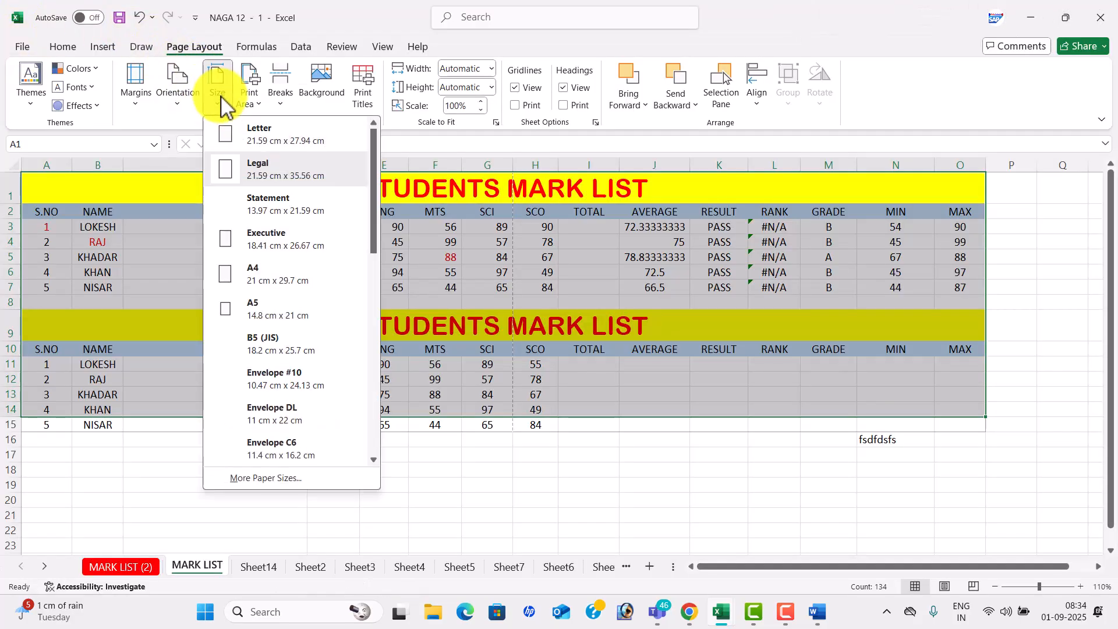
{"action": "left_click", "coordinate": [187, 108]}
{"action": "left_click", "coordinate": [161, 110]}
{"action": "left_click", "coordinate": [140, 102]}
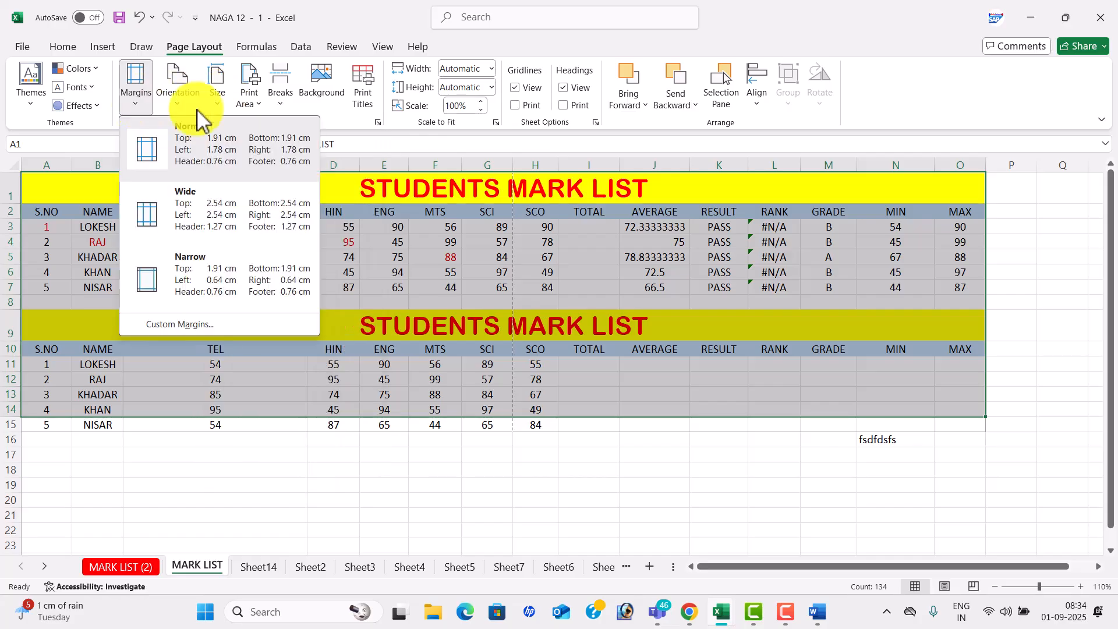
{"action": "left_click", "coordinate": [479, 270]}
- Insert a trial page break at cell I6
{"action": "left_click", "coordinate": [479, 271]}
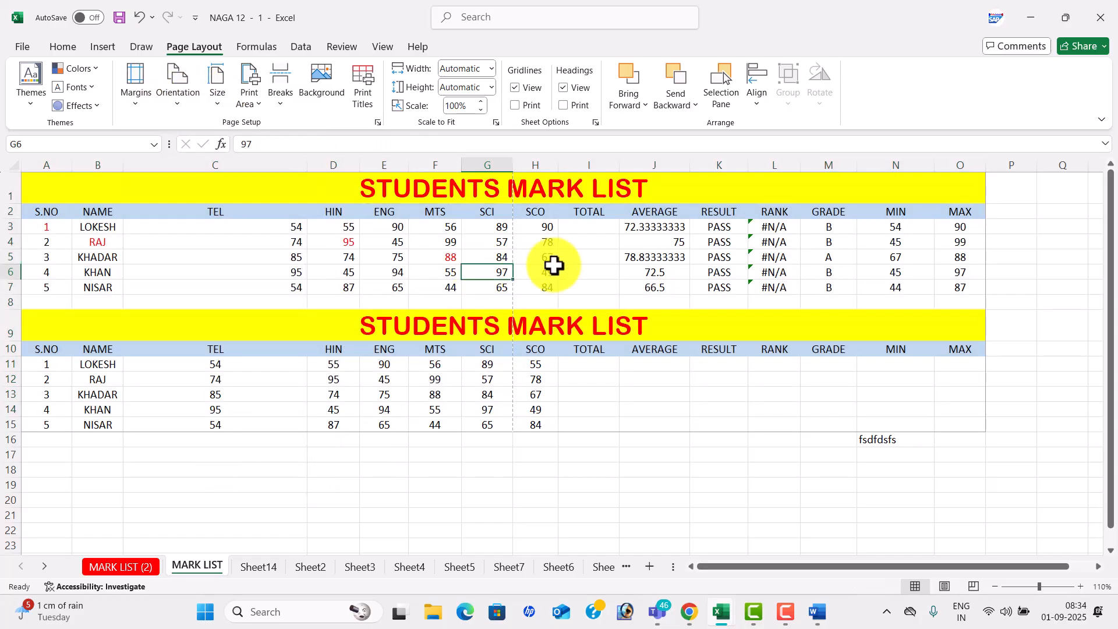
{"action": "left_click", "coordinate": [578, 276]}
{"action": "left_click", "coordinate": [285, 98]}
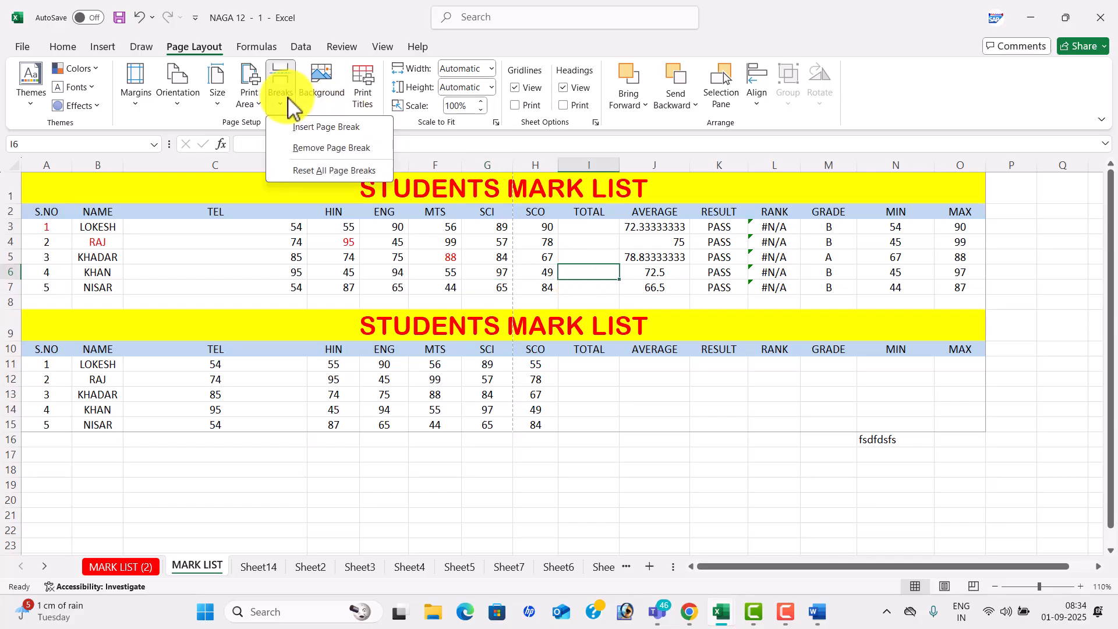
{"action": "left_click", "coordinate": [319, 127]}
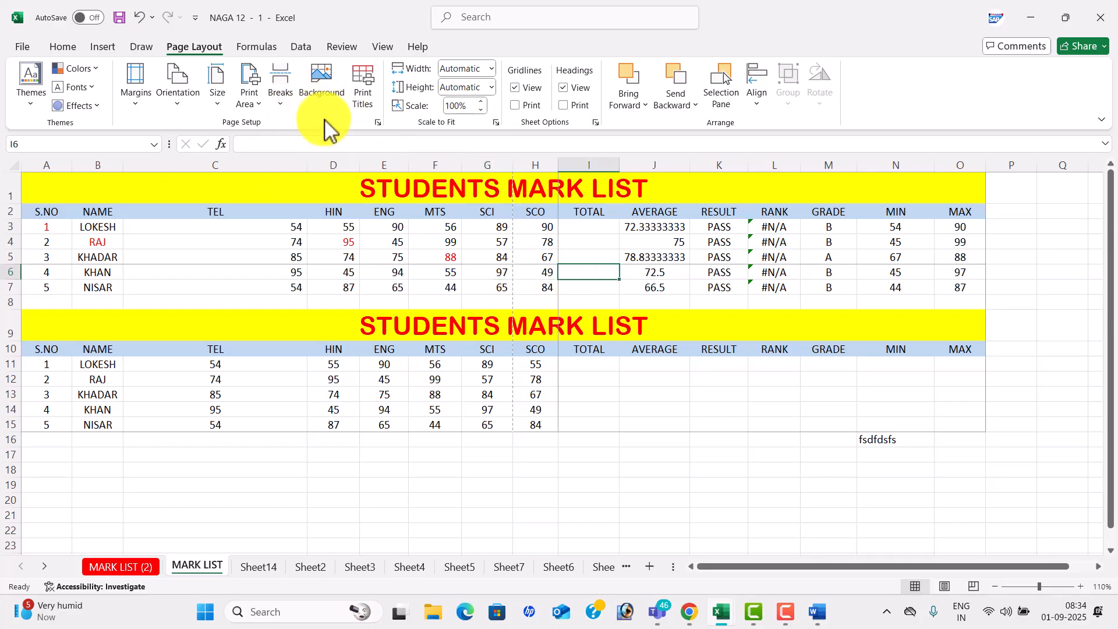
- Reset all page breaks on the MARK LIST sheet
{"action": "left_click", "coordinate": [614, 236]}
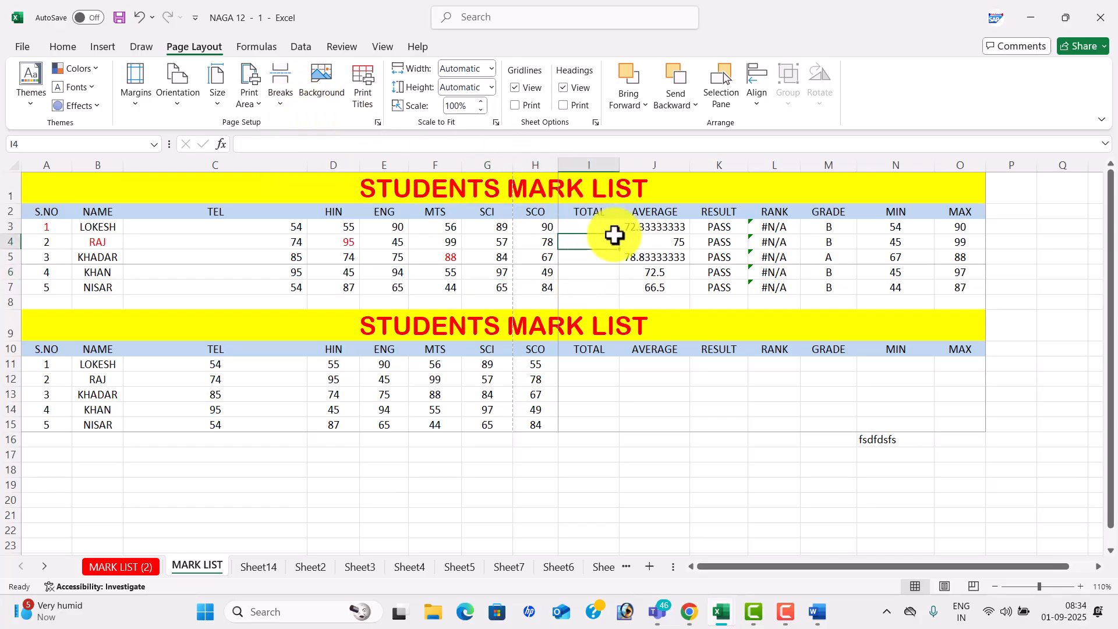
{"action": "left_click", "coordinate": [286, 108]}
{"action": "left_click", "coordinate": [323, 169]}
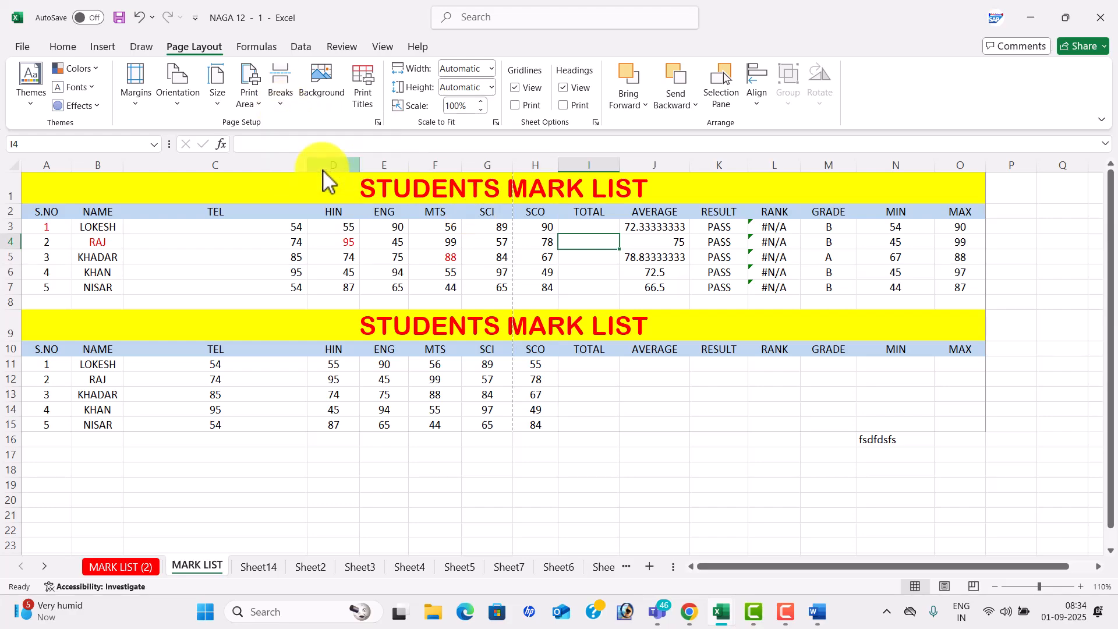
{"action": "left_click", "coordinate": [319, 81]}
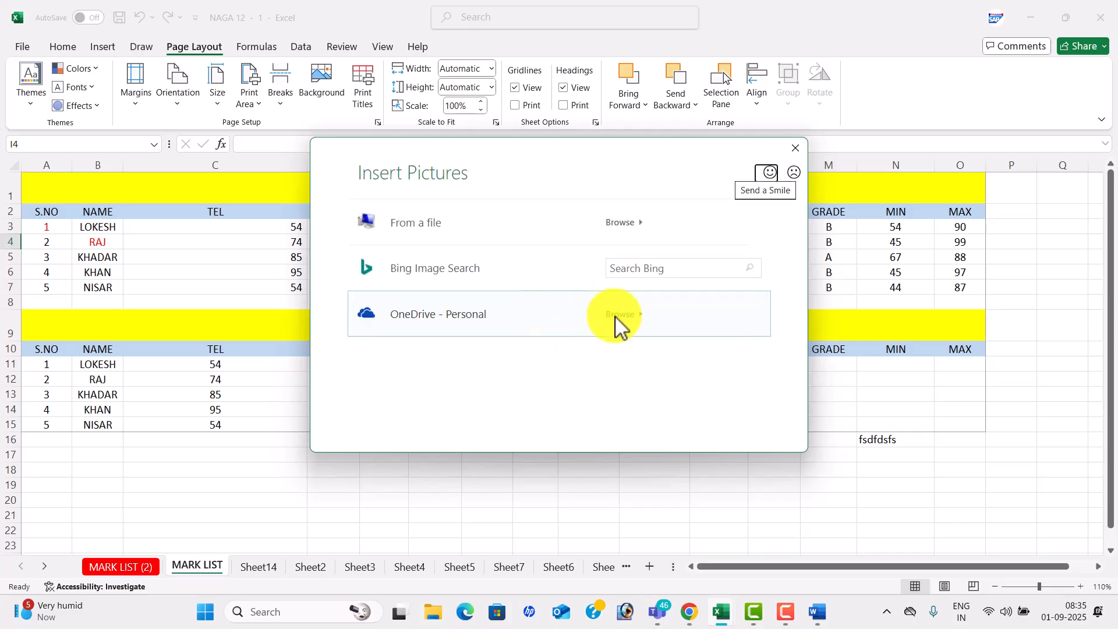
- Skip the OneDrive prompt and insert Downloads' Business Strategy picture as the sheet background
{"action": "left_click", "coordinate": [616, 317]}
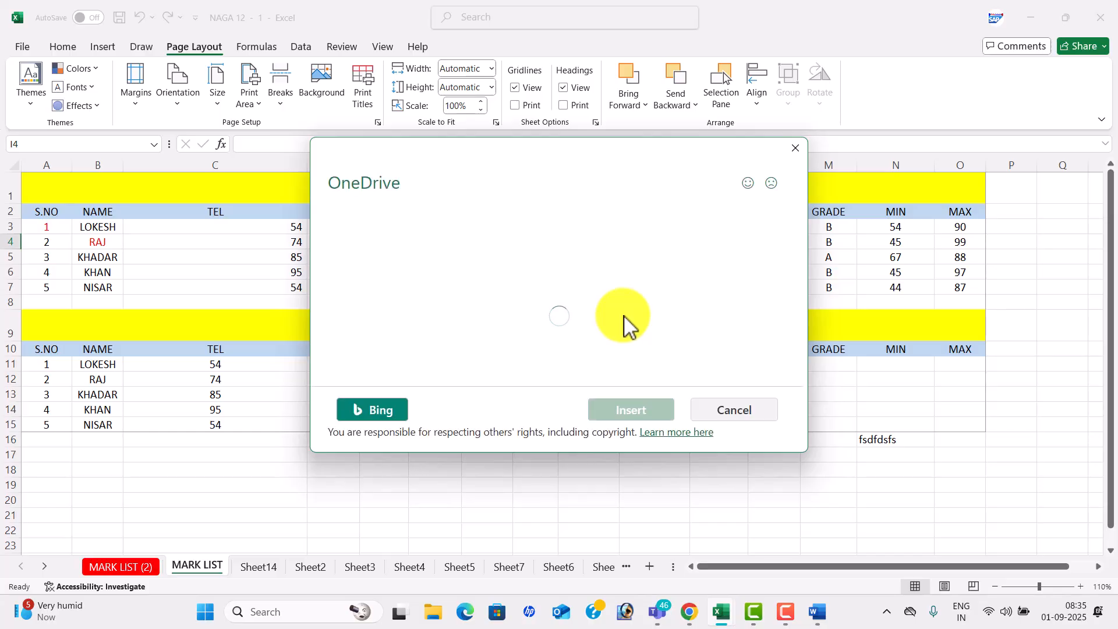
{"action": "left_click", "coordinate": [795, 148]}
{"action": "left_click", "coordinate": [325, 76]}
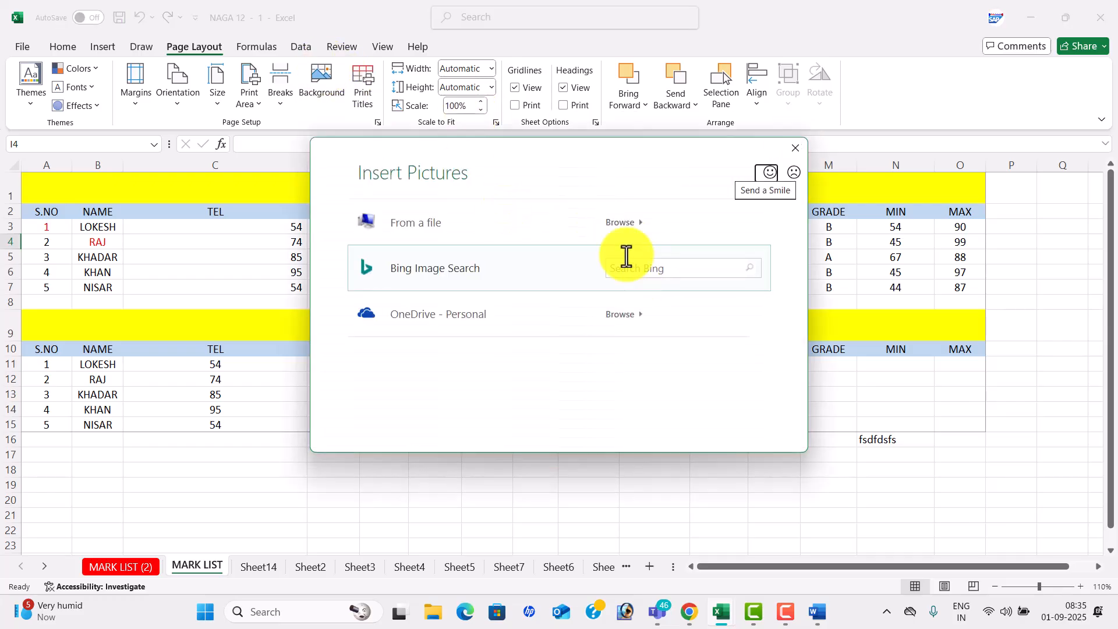
{"action": "key", "text": "Escape"}
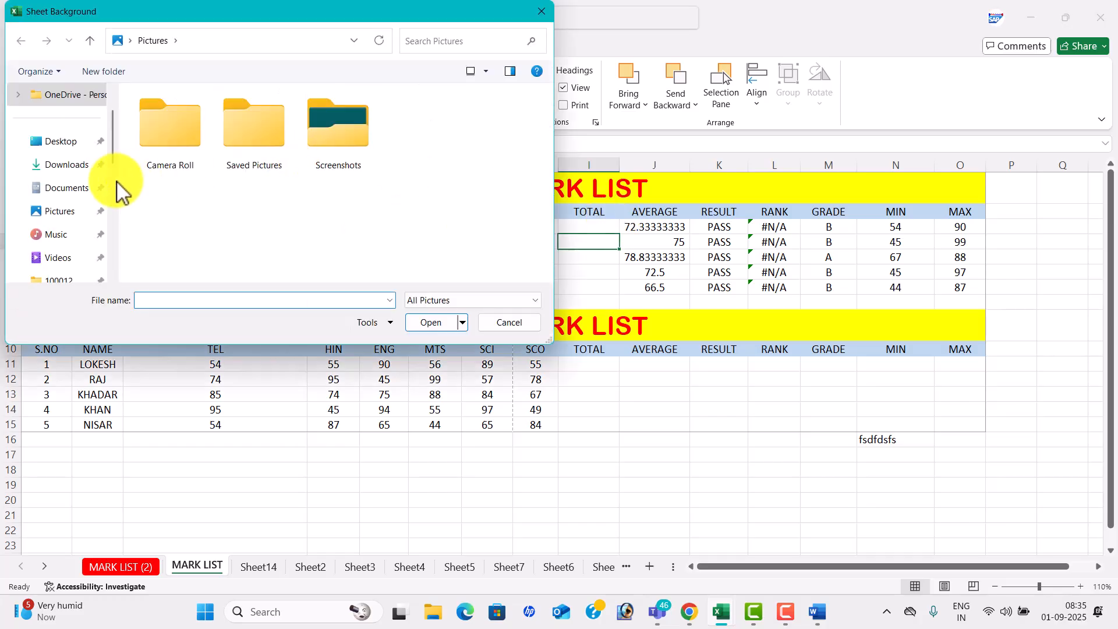
{"action": "left_click", "coordinate": [77, 188]}
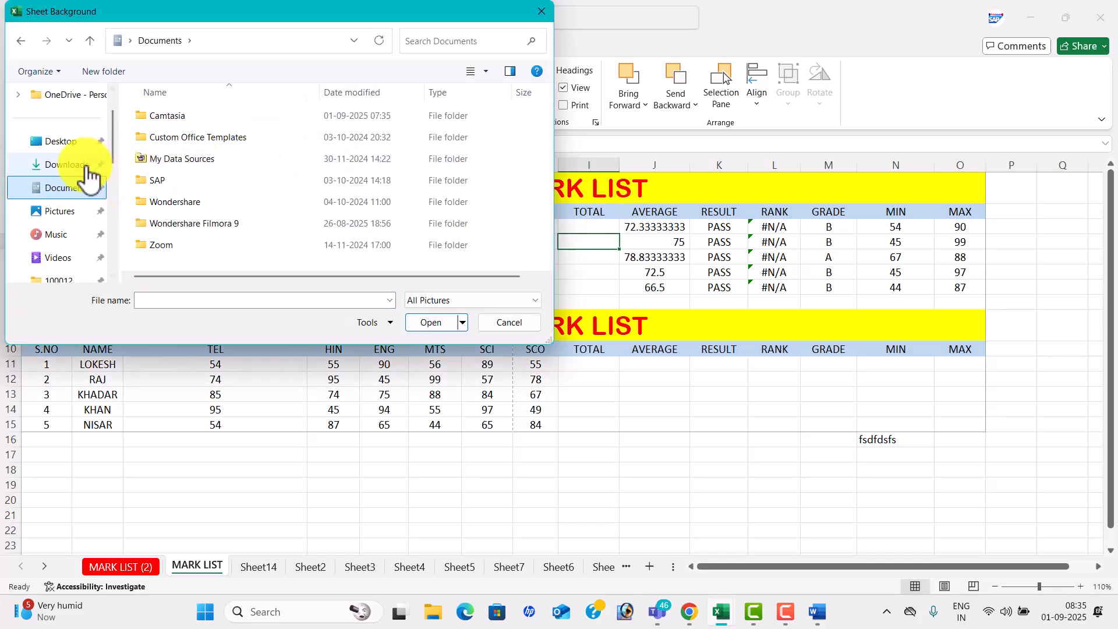
{"action": "left_click", "coordinate": [88, 165]}
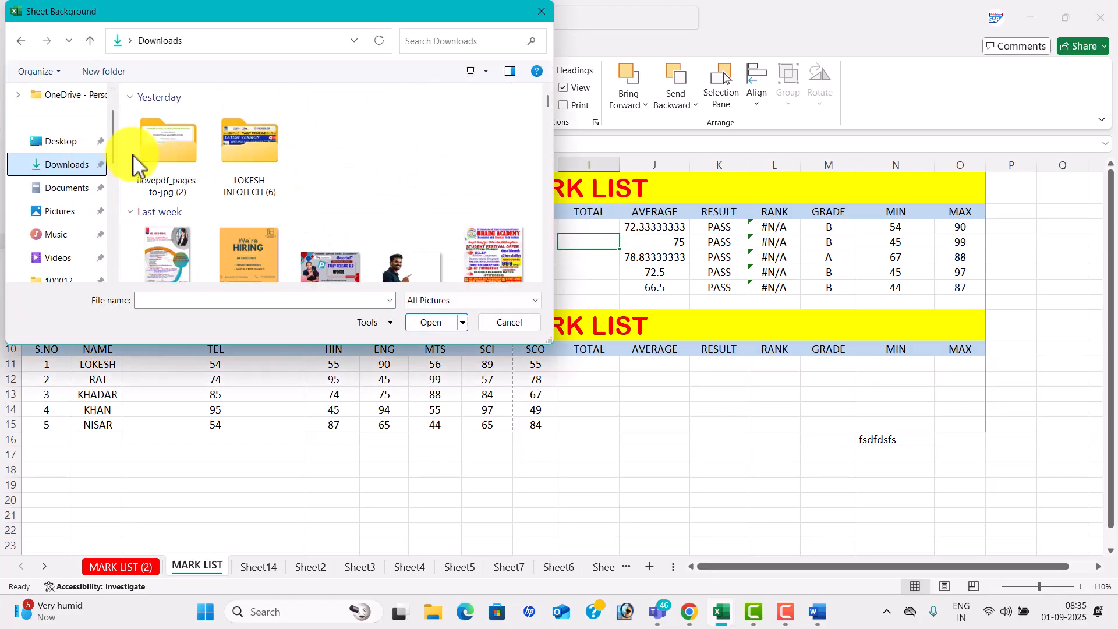
{"action": "left_click", "coordinate": [337, 265]}
{"action": "left_click", "coordinate": [431, 326]}
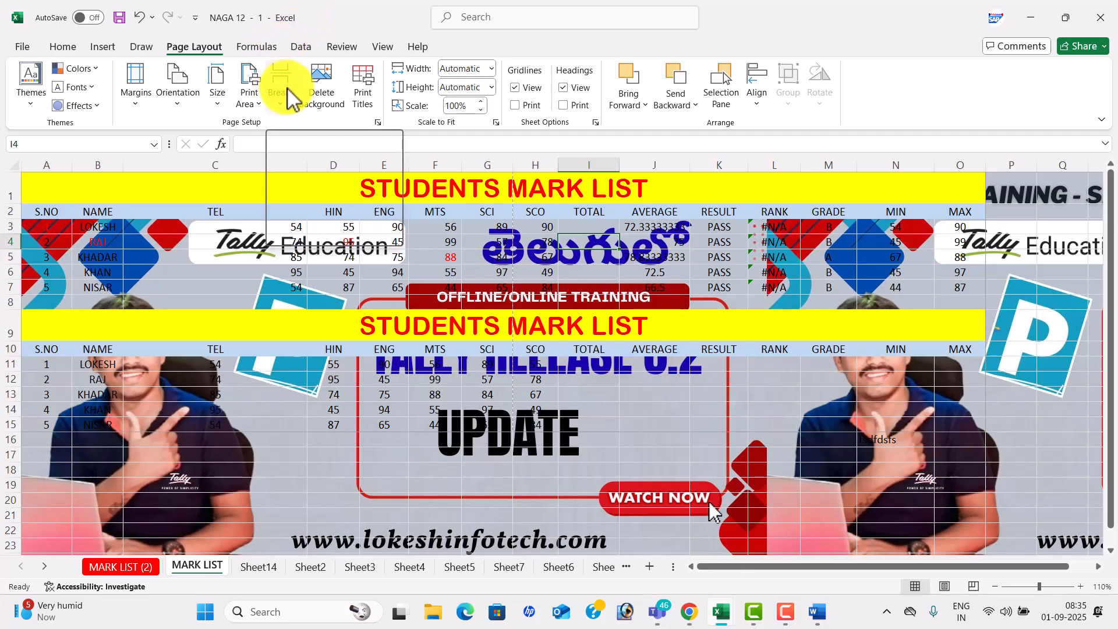
- Delete the background, toggle gridlines and headings off and back on, then select G4
{"action": "left_click", "coordinate": [324, 95]}
{"action": "left_click", "coordinate": [516, 88]}
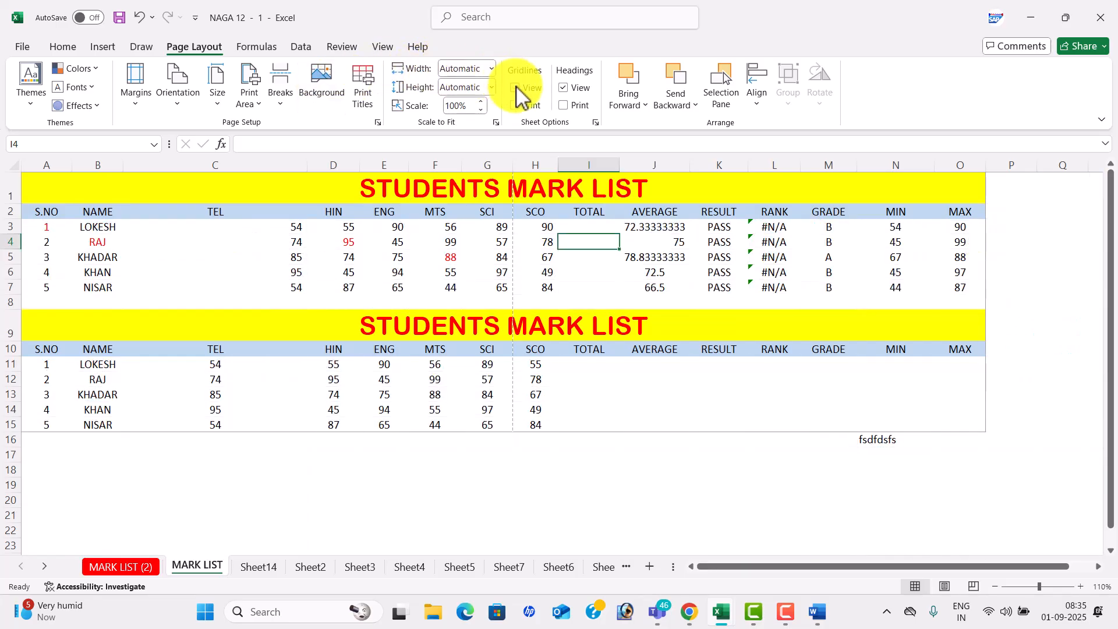
{"action": "left_click", "coordinate": [564, 89]}
{"action": "left_click", "coordinate": [565, 88]}
{"action": "left_click", "coordinate": [516, 87]}
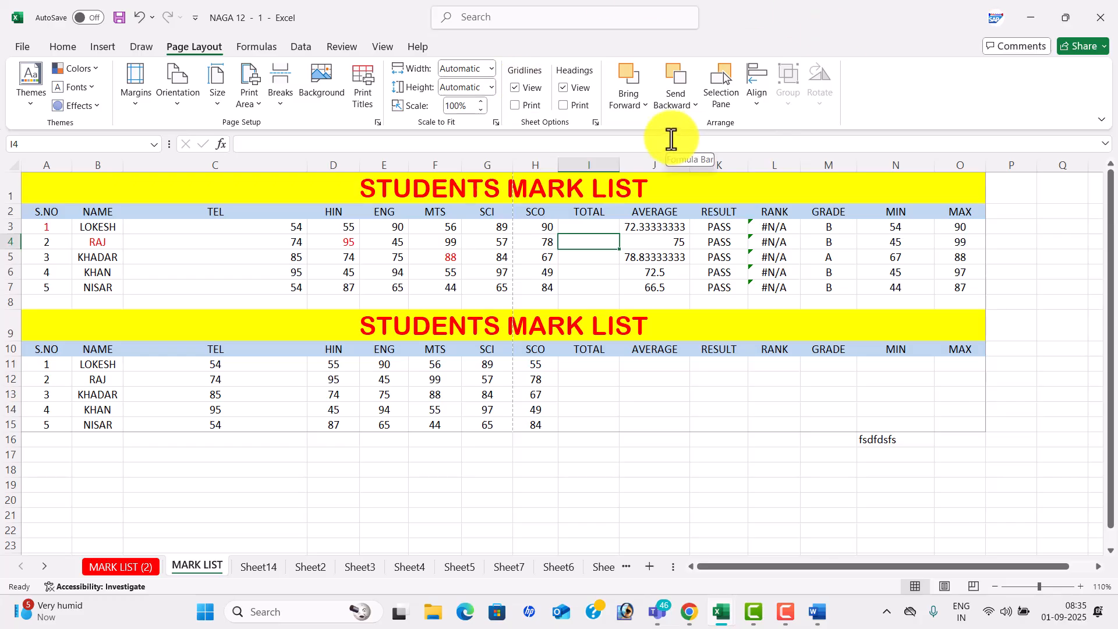
{"action": "left_click", "coordinate": [496, 244]}
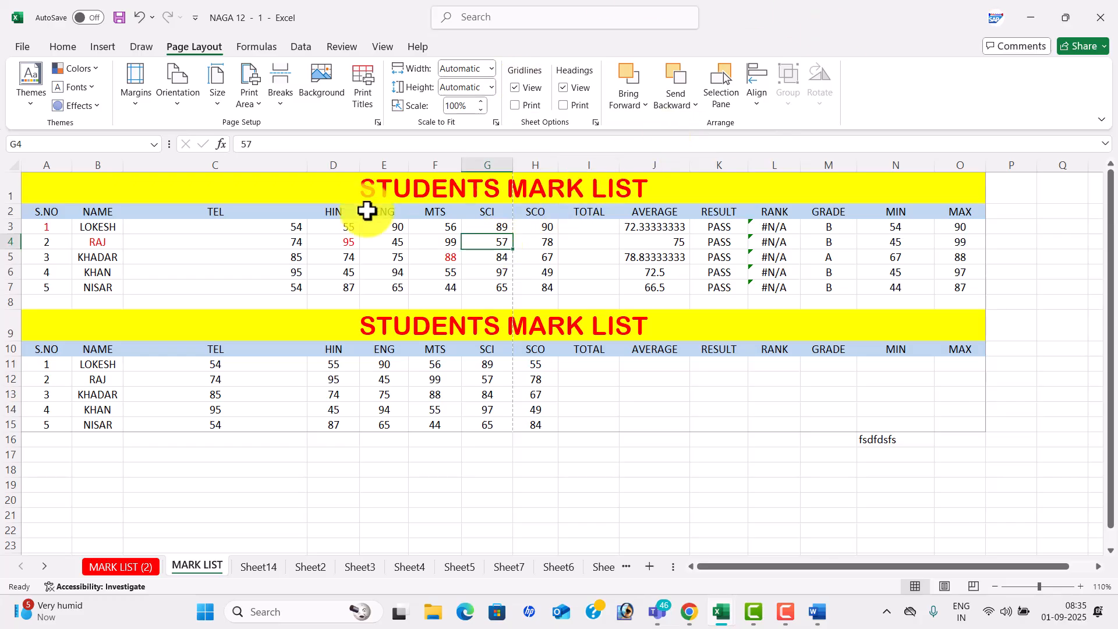
- Switch to the MARK LIST (2) sheet and select the names and marks in B2:H7
{"action": "left_click", "coordinate": [142, 47]}
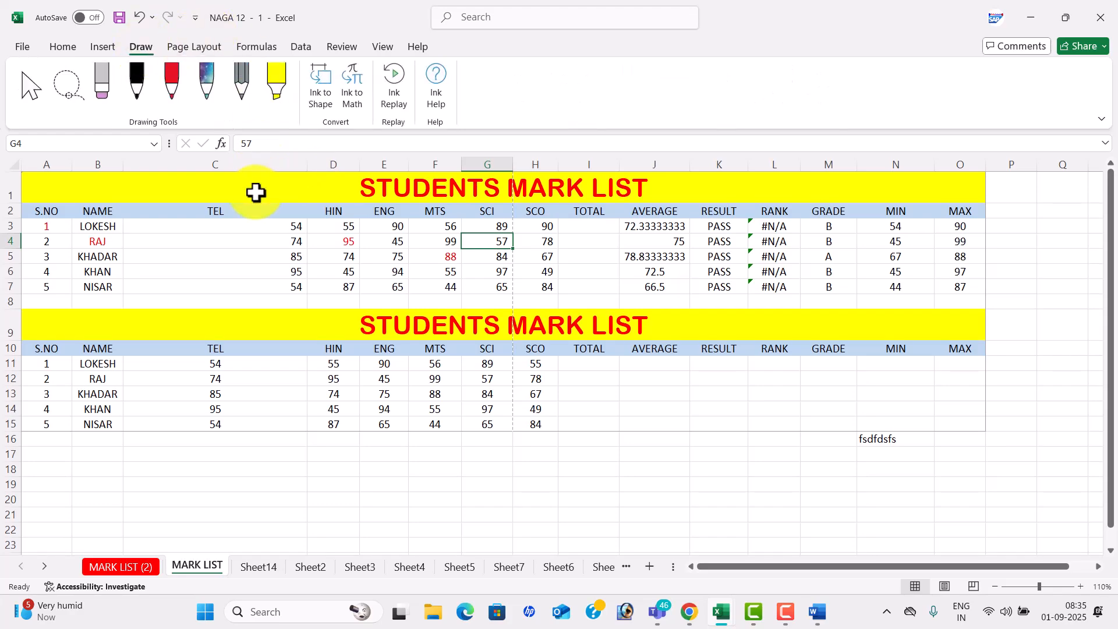
{"action": "left_click", "coordinate": [108, 45]}
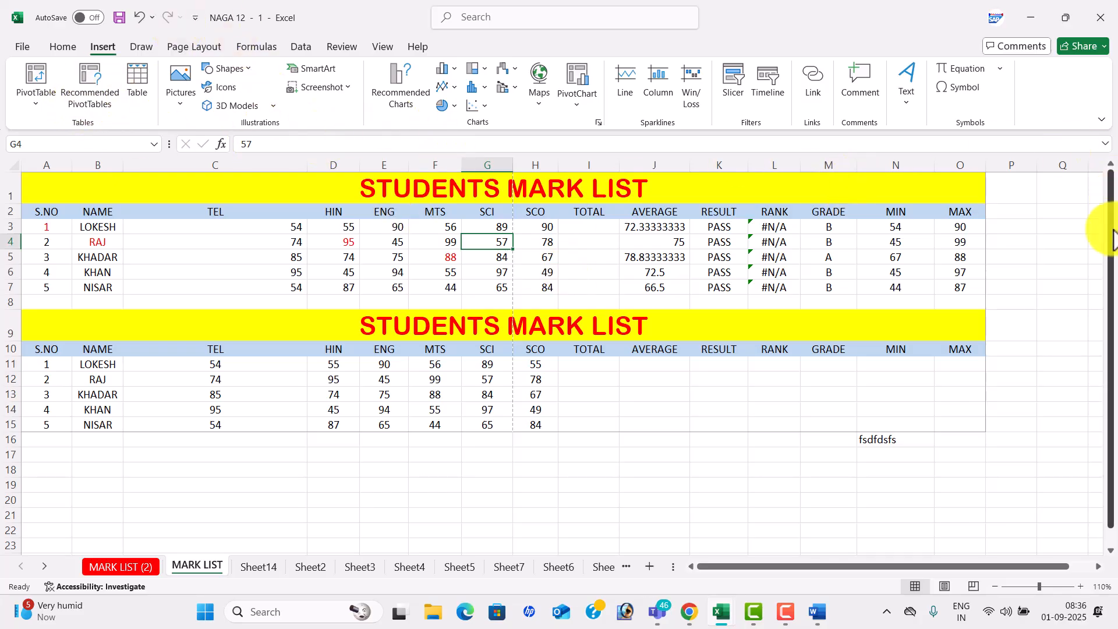
{"action": "left_click", "coordinate": [123, 566]}
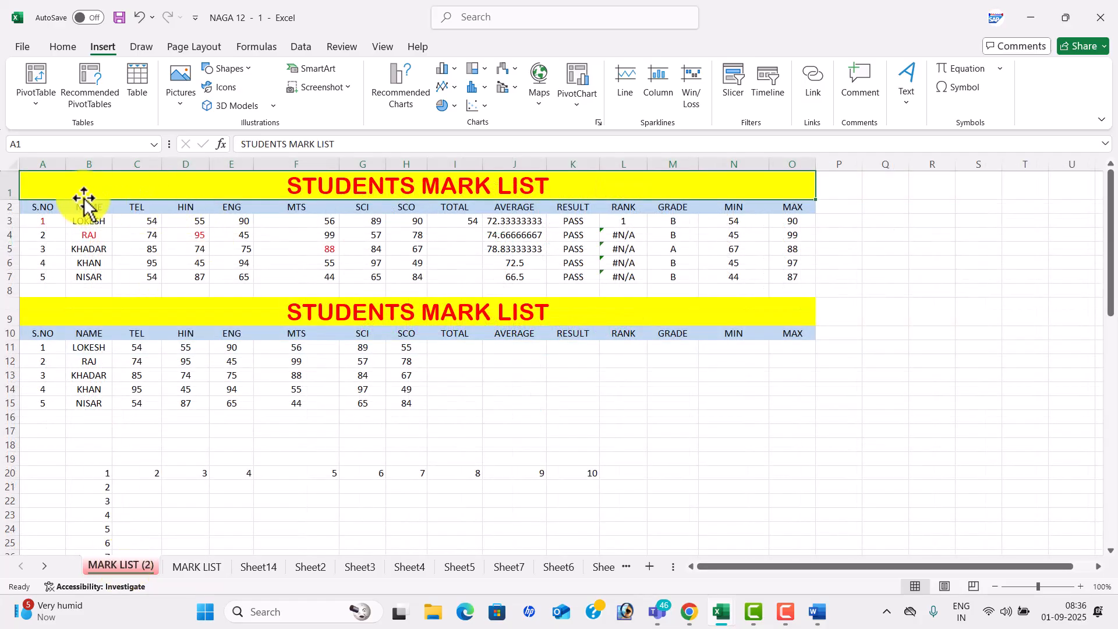
{"action": "left_click_drag", "start_coordinate": [81, 208], "coordinate": [416, 278]}
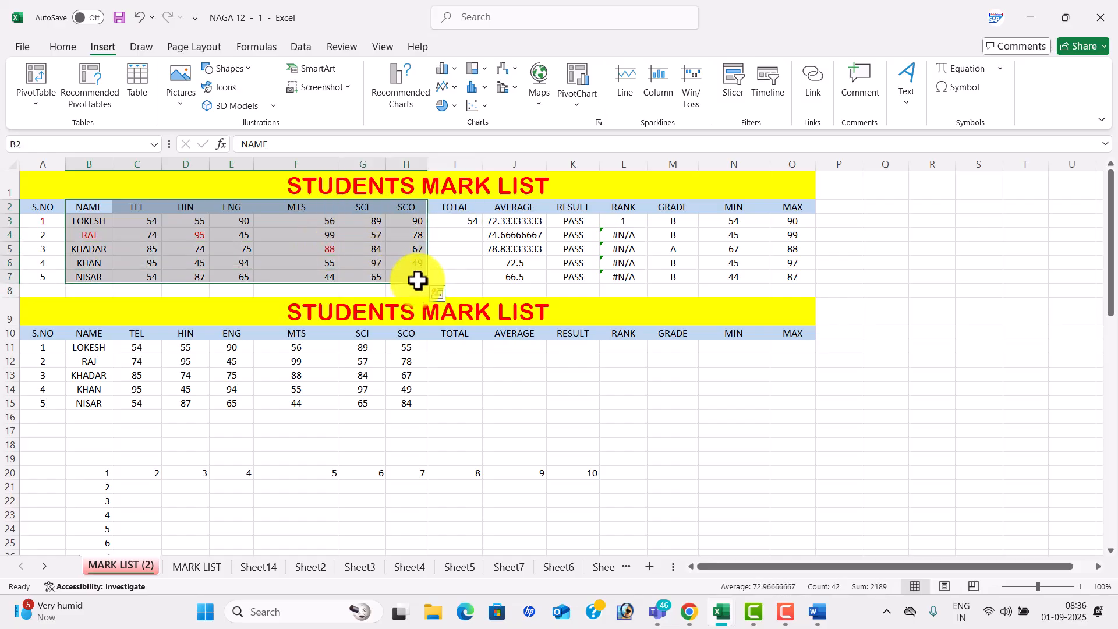
- Insert a clustered column chart with blue-grey colours, top-legend Layout 2 and a vertical axis title
{"action": "left_click", "coordinate": [415, 103]}
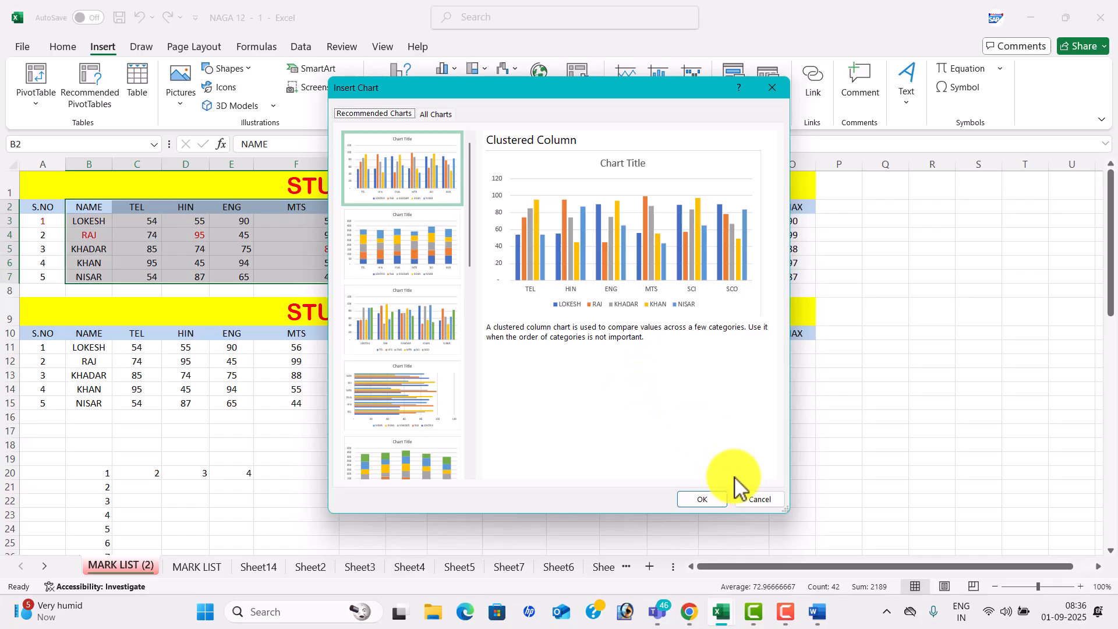
{"action": "left_click", "coordinate": [702, 498]}
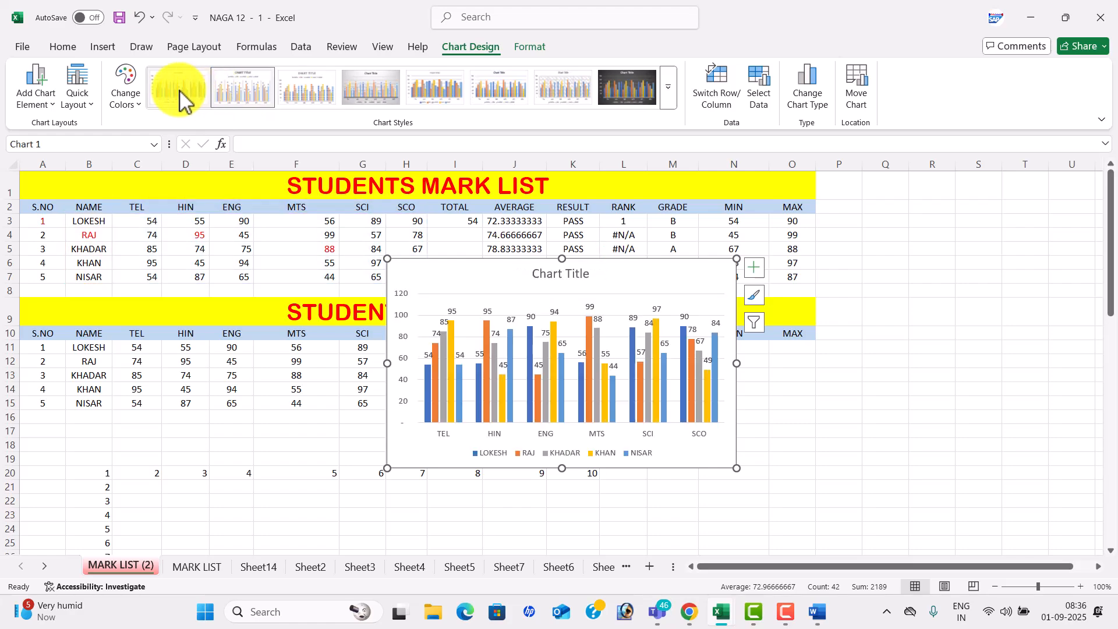
{"action": "left_click", "coordinate": [127, 90]}
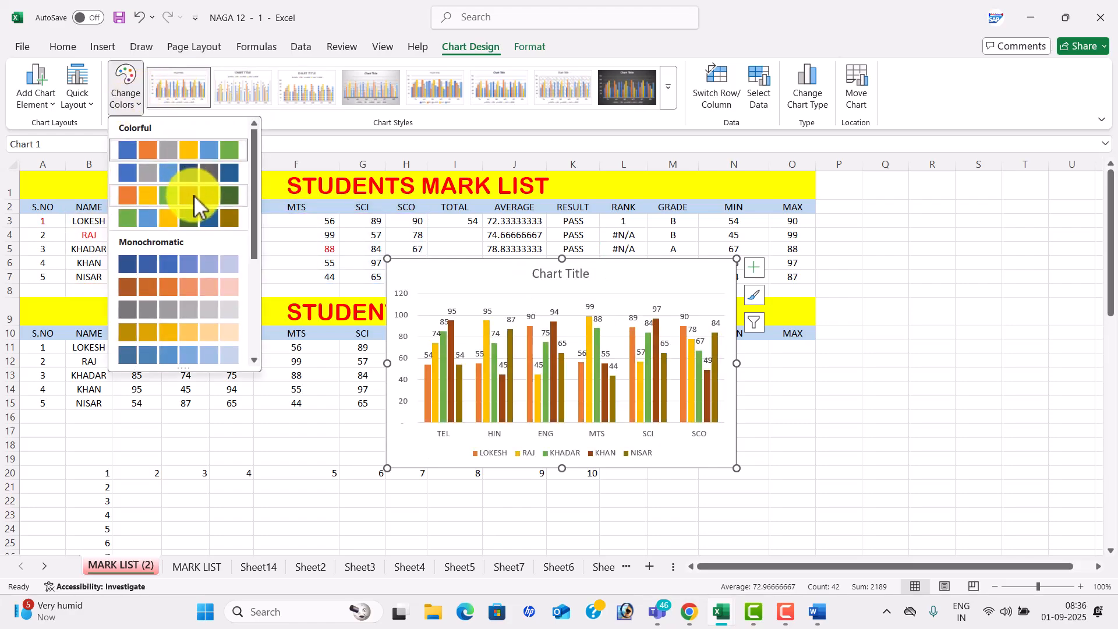
{"action": "left_click", "coordinate": [189, 173]}
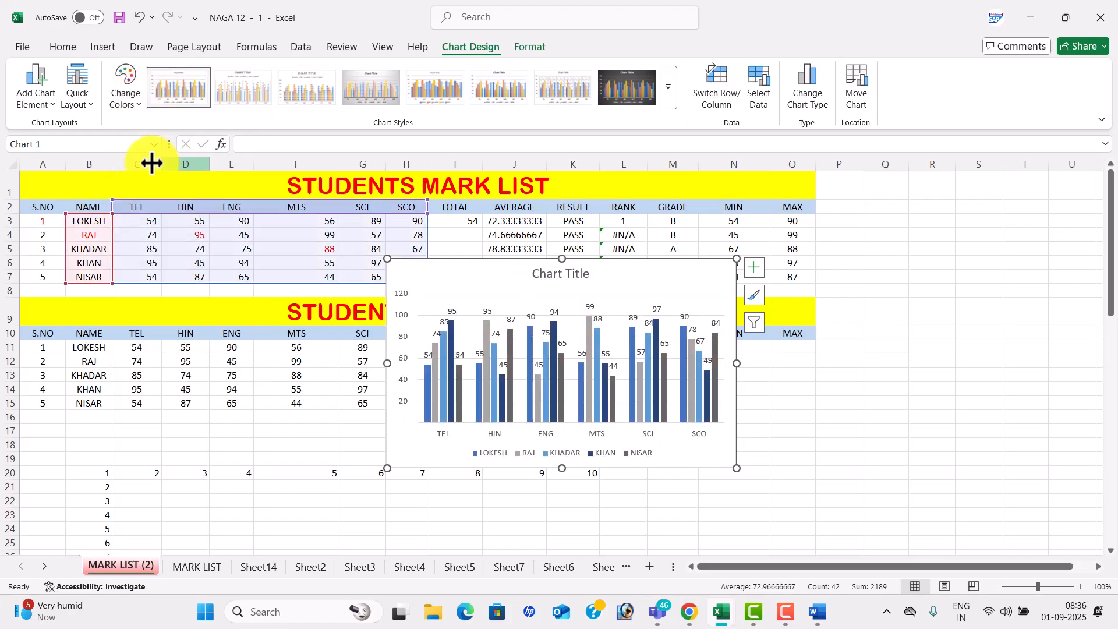
{"action": "left_click", "coordinate": [89, 102]}
{"action": "left_click", "coordinate": [127, 143]}
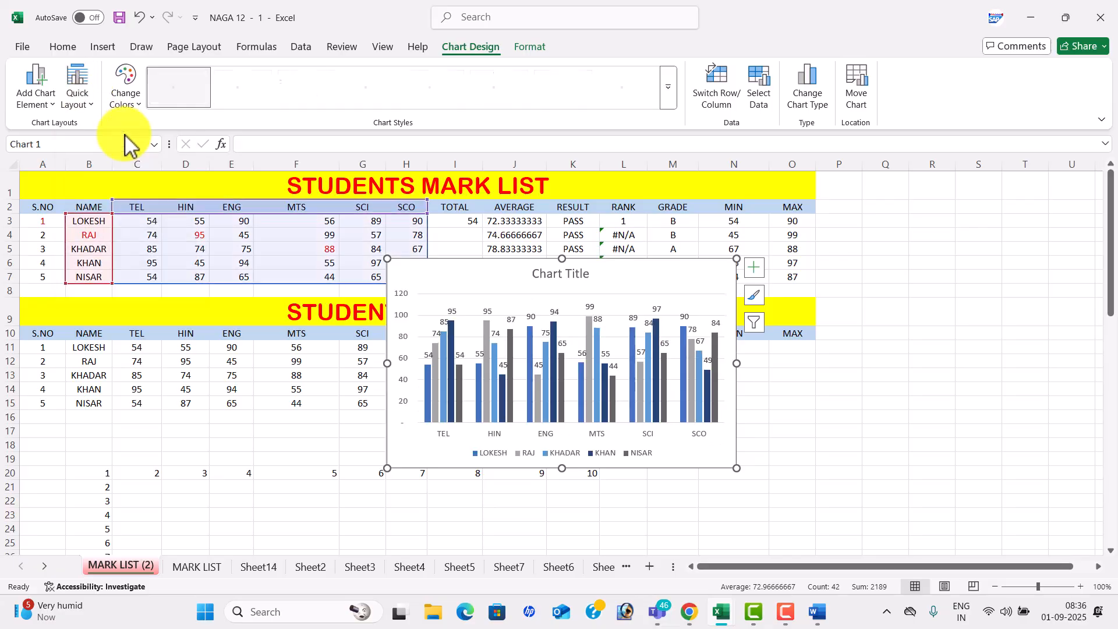
{"action": "left_click", "coordinate": [38, 92]}
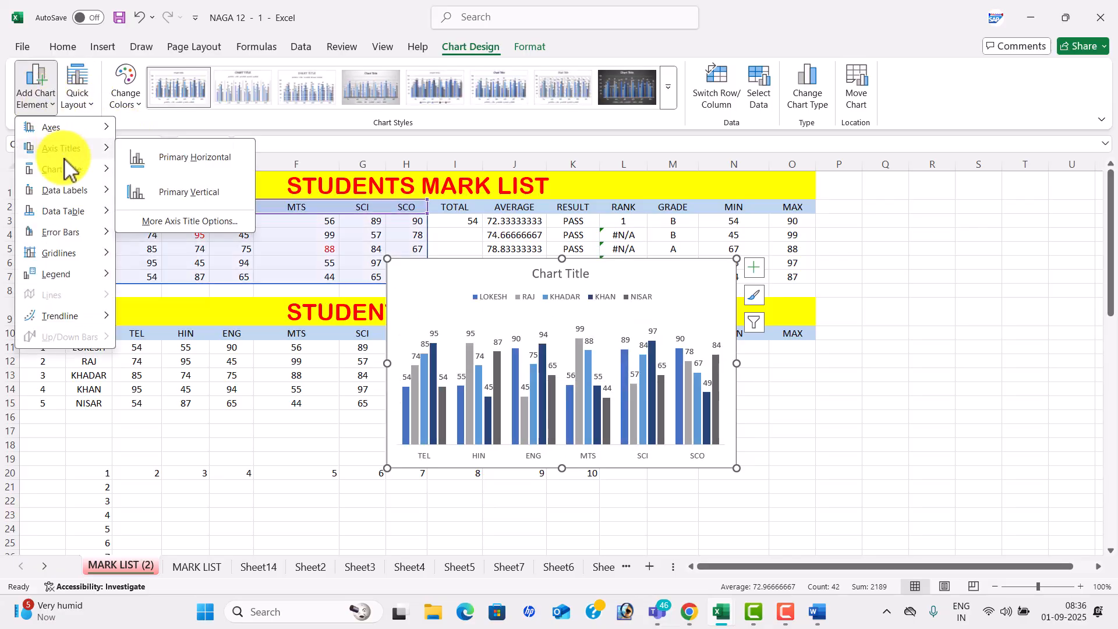
{"action": "left_click", "coordinate": [184, 195]}
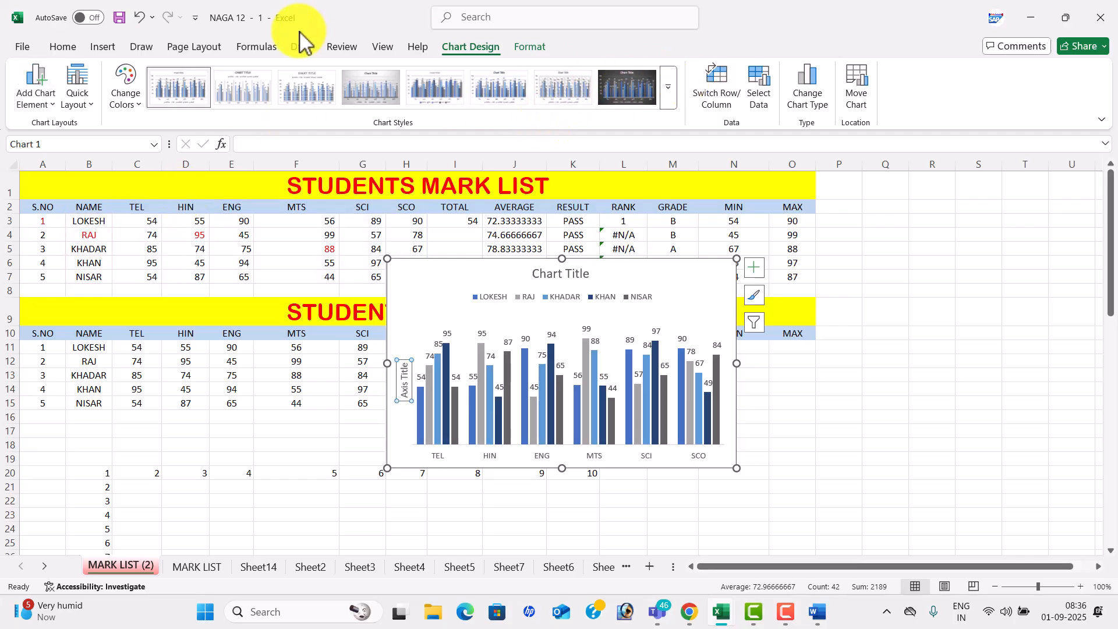
{"action": "left_click", "coordinate": [104, 47]}
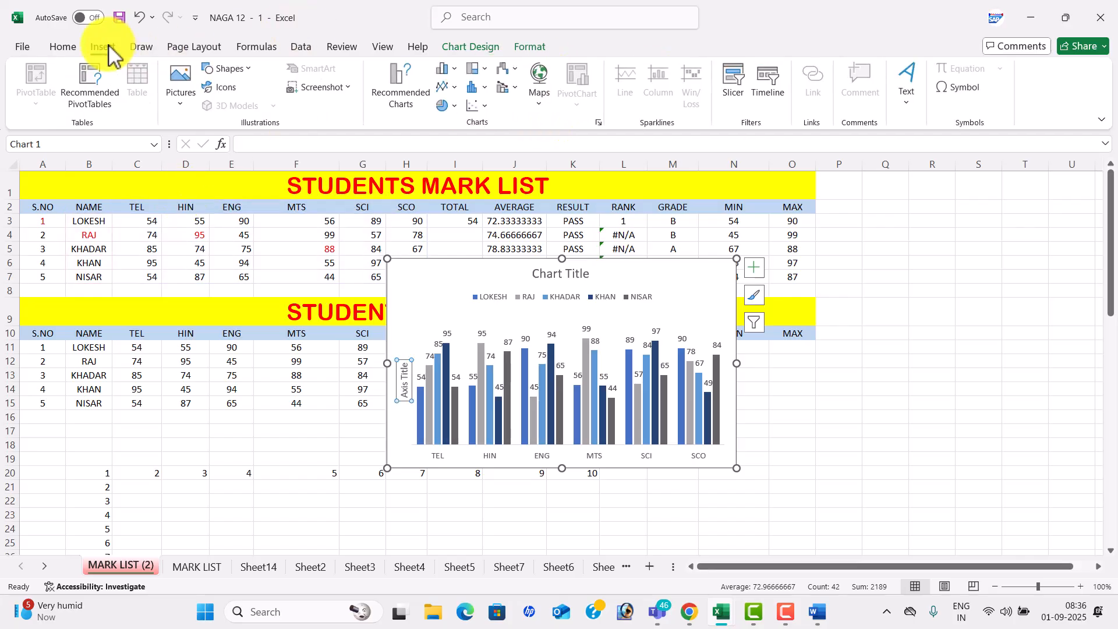
- Try line with markers, column-line combo, sunburst and pie of pie, then settle on stacked area
{"action": "left_click", "coordinate": [447, 88]}
{"action": "left_click", "coordinate": [567, 145]}
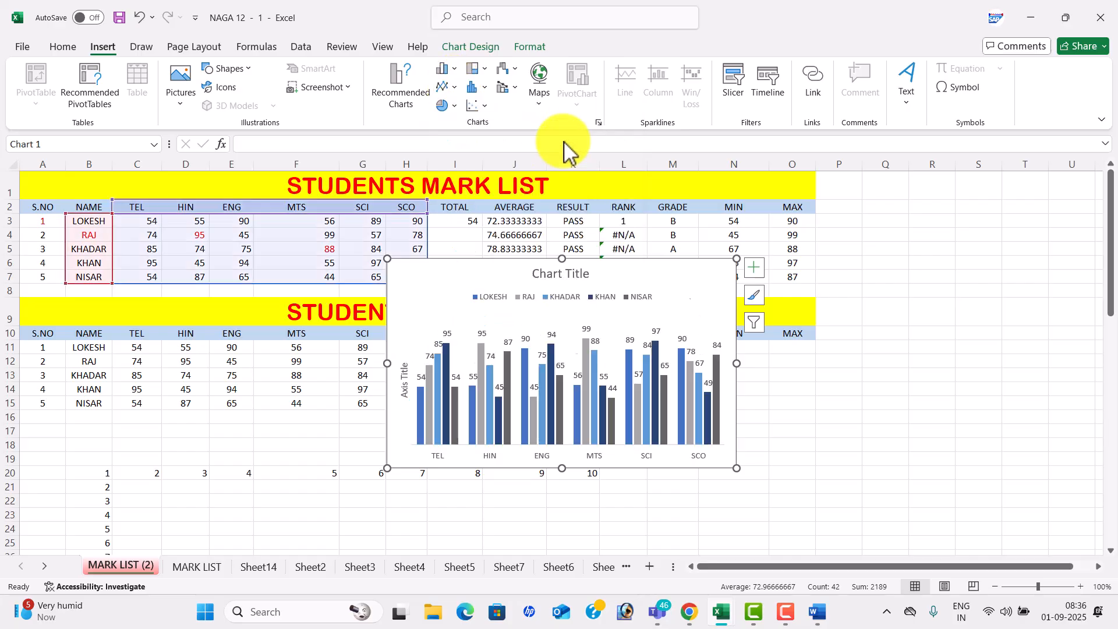
{"action": "left_click", "coordinate": [511, 90]}
{"action": "left_click", "coordinate": [554, 135]}
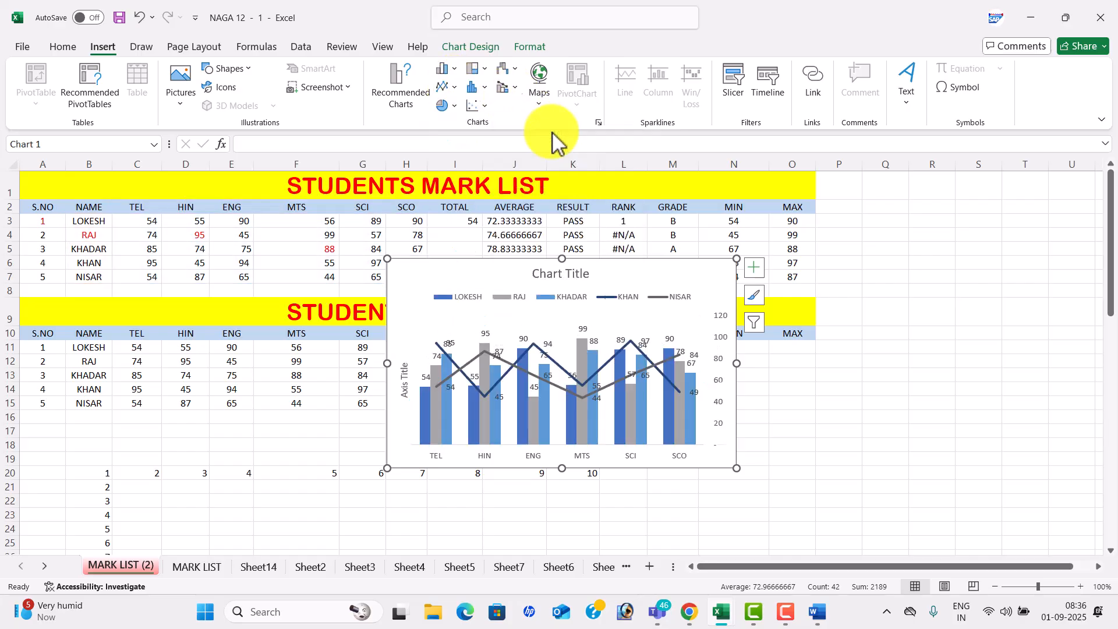
{"action": "left_click", "coordinate": [484, 73]}
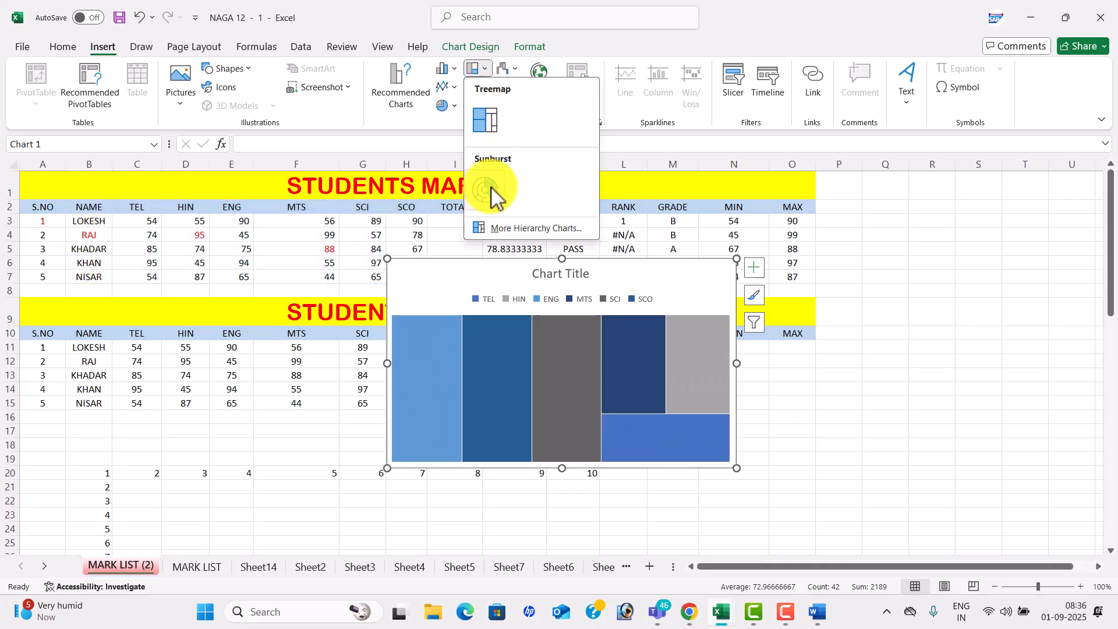
{"action": "left_click", "coordinate": [485, 192]}
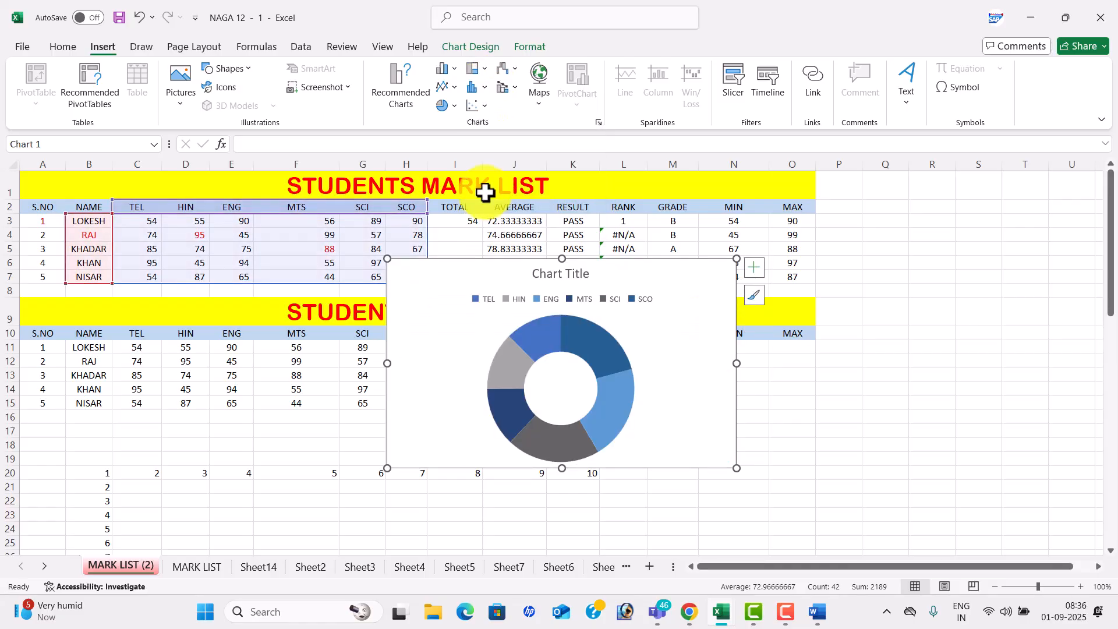
{"action": "left_click", "coordinate": [457, 104]}
{"action": "left_click", "coordinate": [499, 155]}
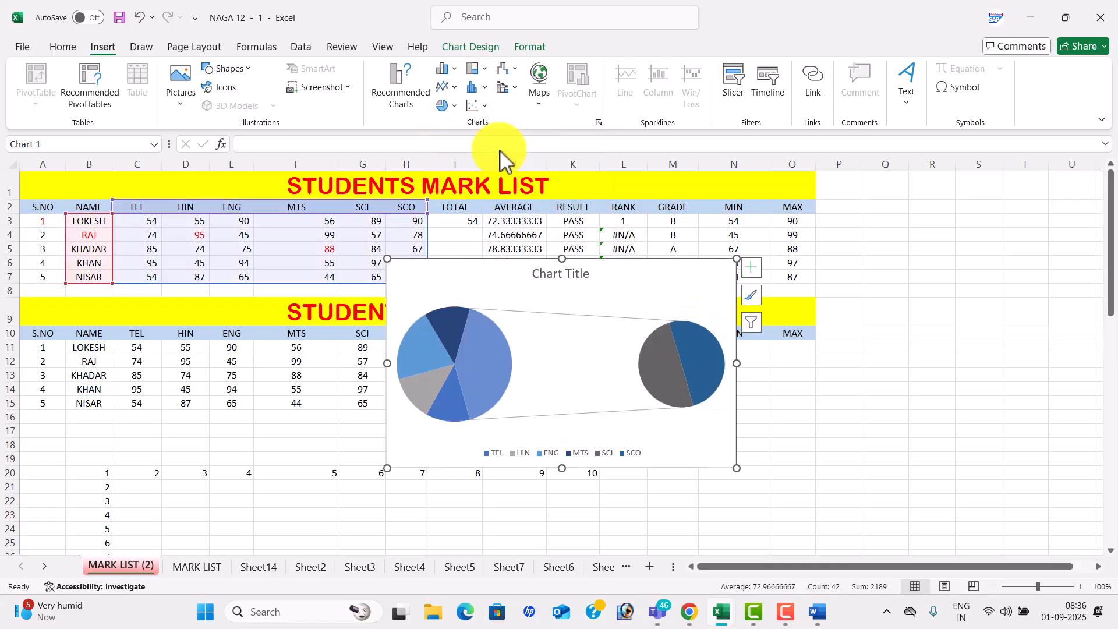
{"action": "left_click", "coordinate": [455, 87]}
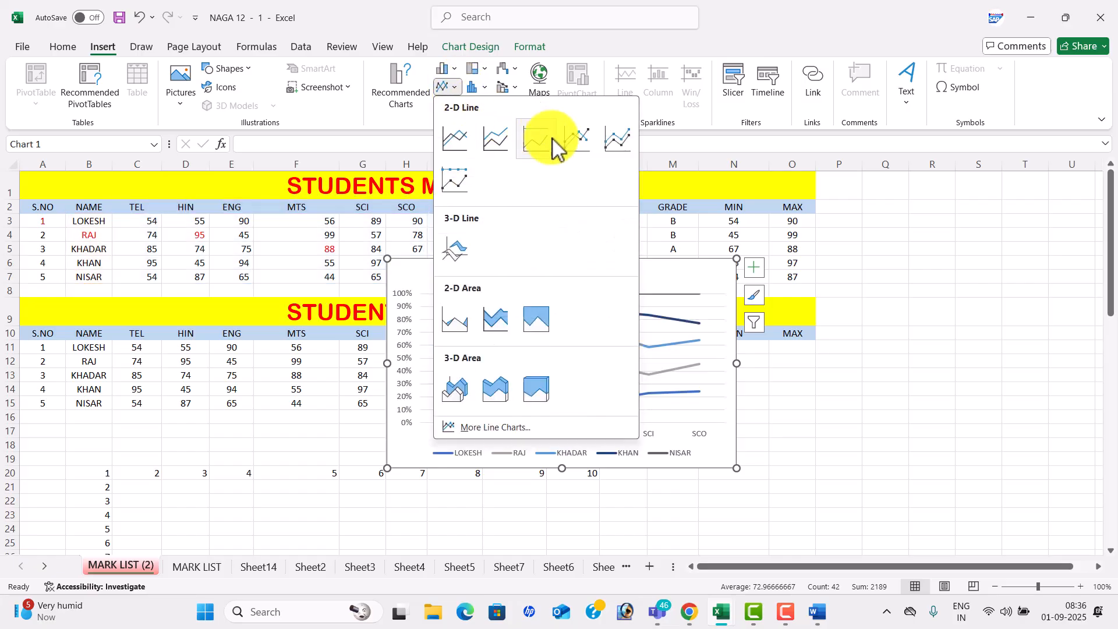
{"action": "left_click", "coordinate": [504, 330]}
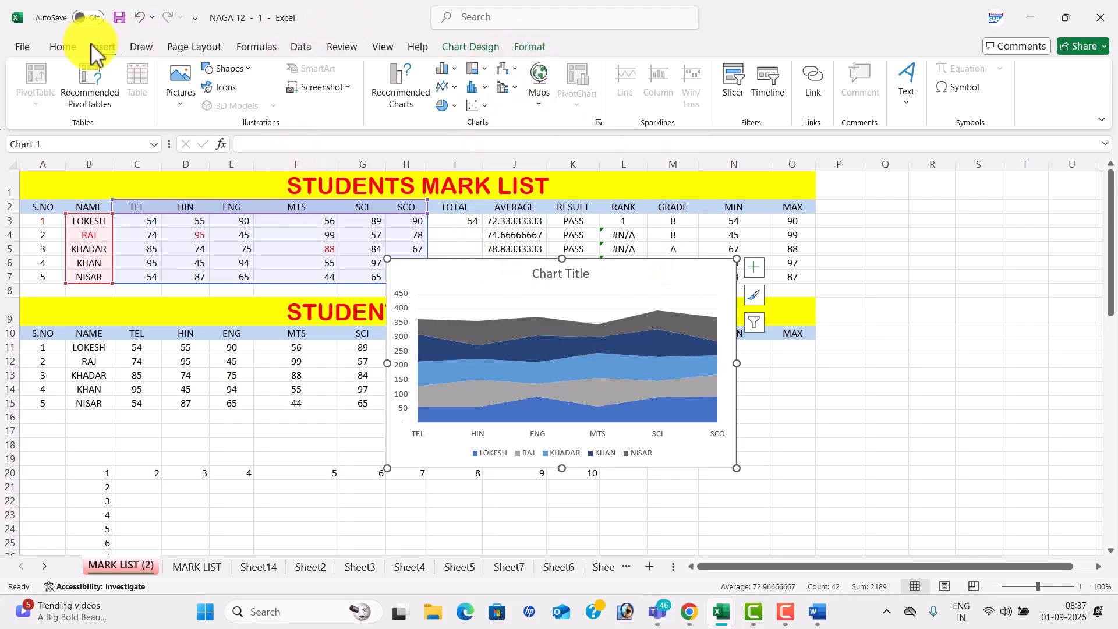
- Delete the marks chart and click an empty cell away from the table
{"action": "left_click", "coordinate": [63, 46]}
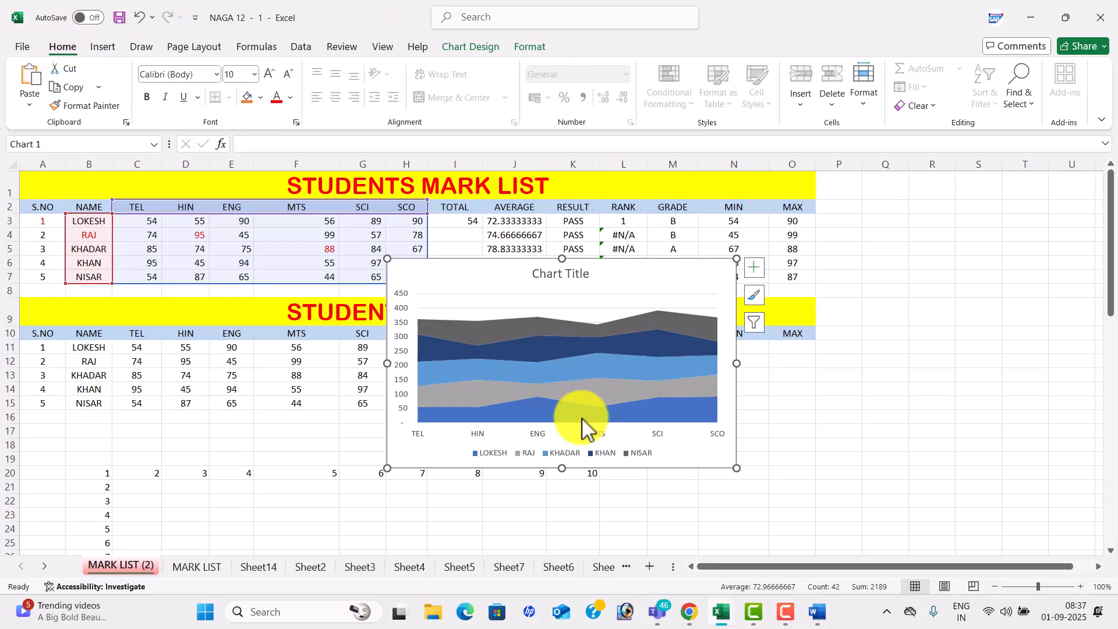
{"action": "key", "text": "Escape"}
{"action": "key", "text": "Delete"}
{"action": "left_click", "coordinate": [750, 390]}
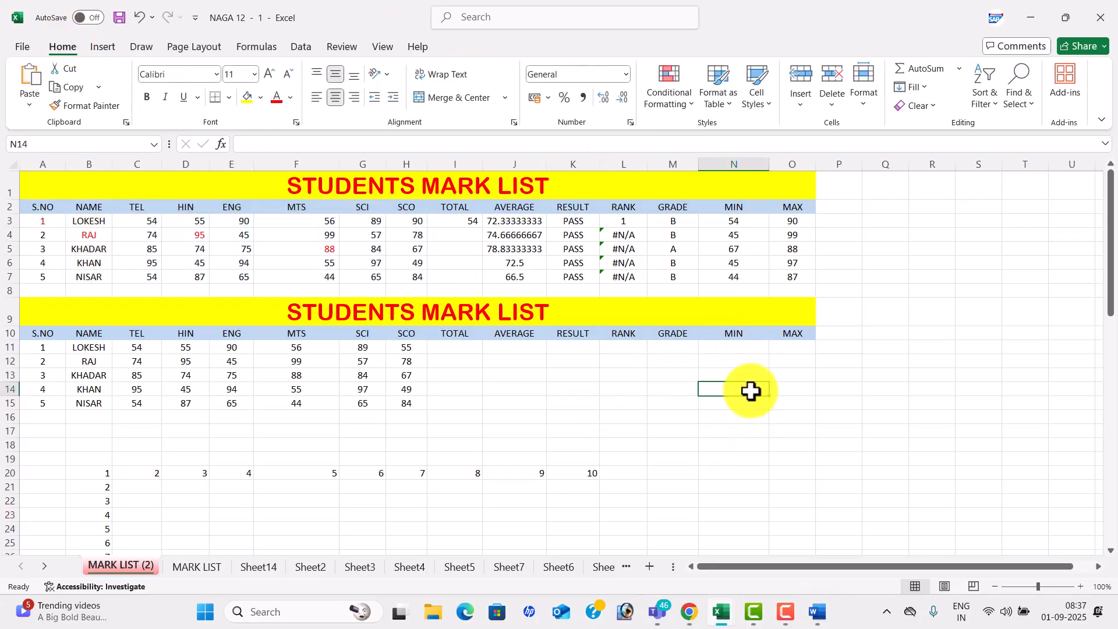
- Switch to the NAGA 12 - 2 workbook's FINANCIAL DATA sheet and select an empty cell
{"action": "key", "text": "alt+Tab"}
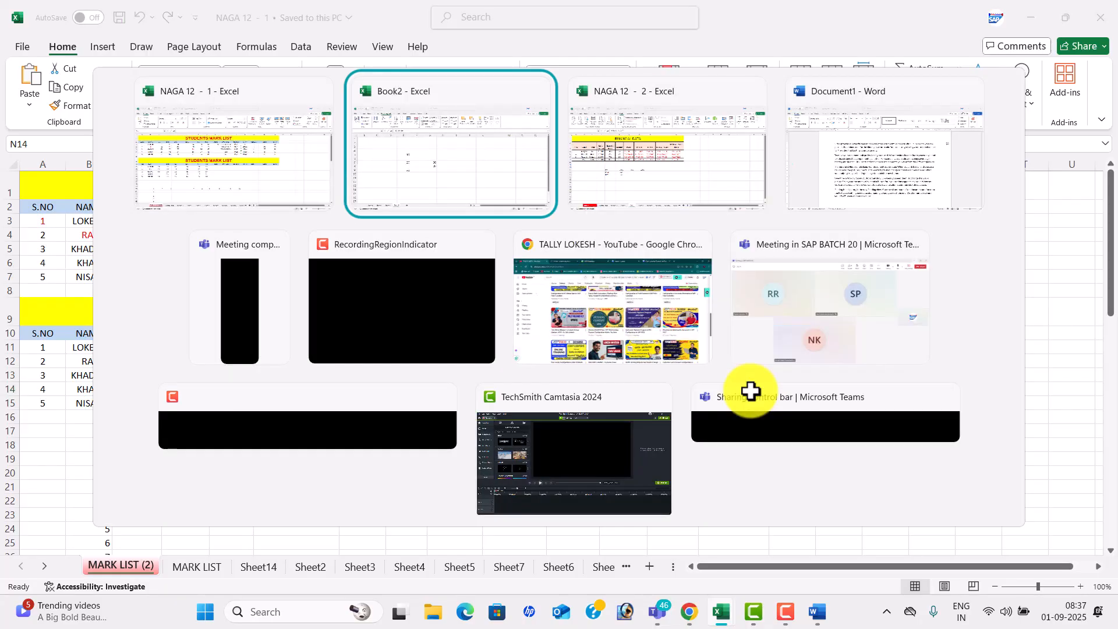
{"action": "key", "text": "alt+Tab"}
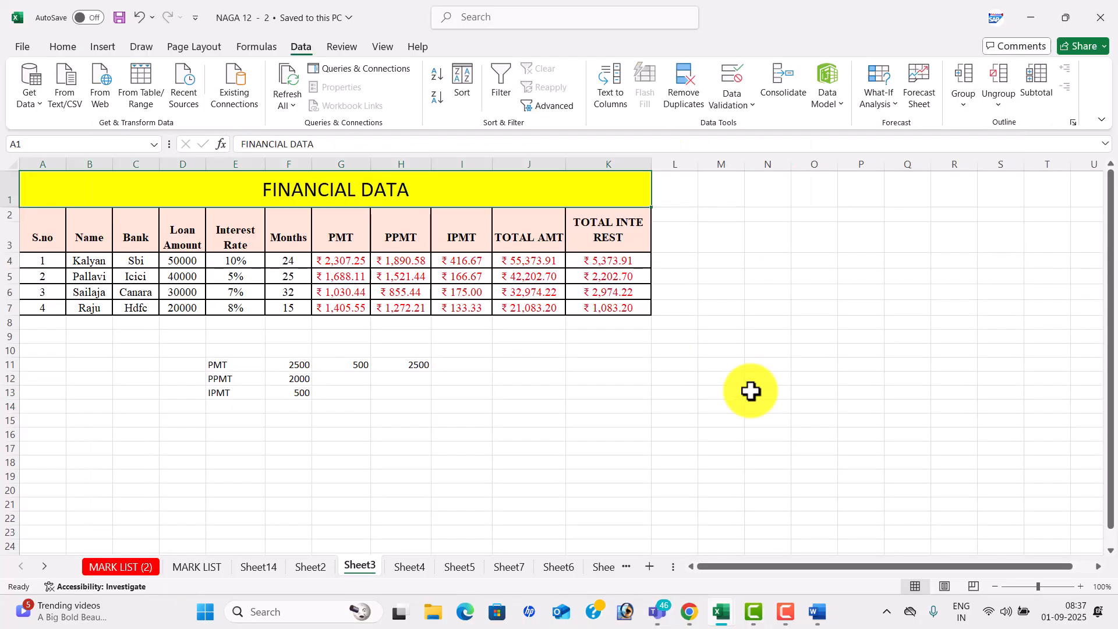
{"action": "left_click", "coordinate": [719, 318]}
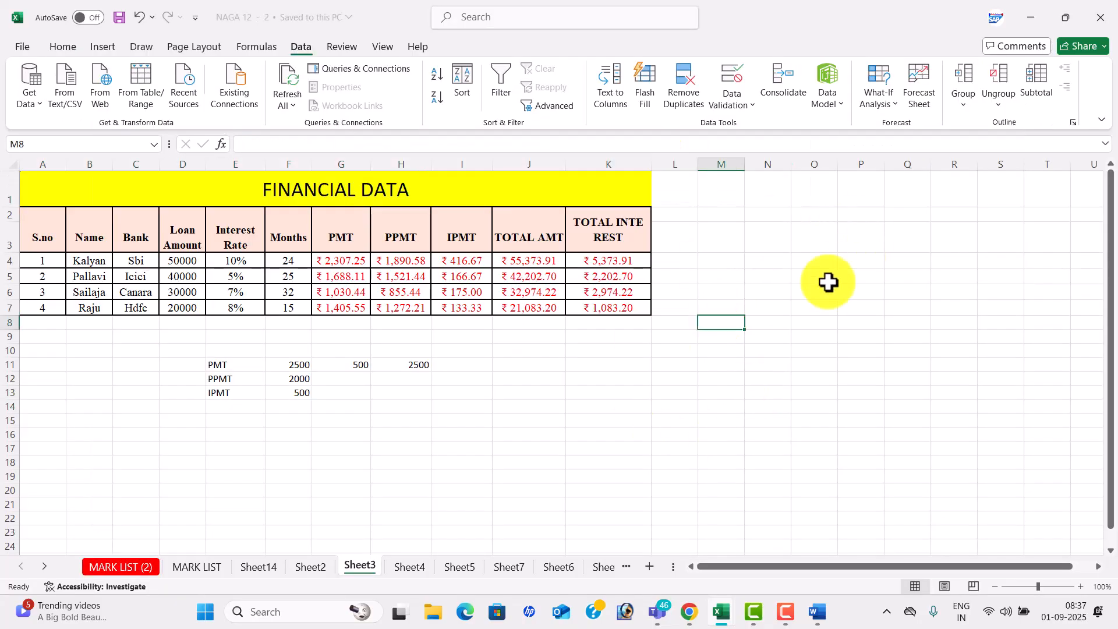
{"action": "mouse_move", "coordinate": [761, 614]}
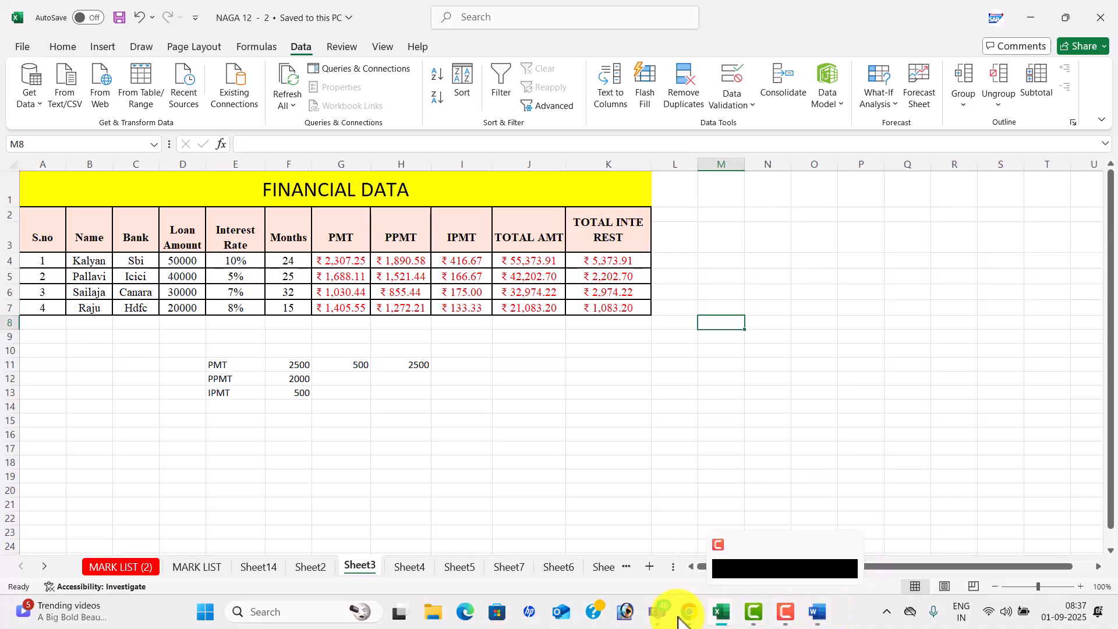
- Bring the SAP BATCH 20 Teams meeting window forward and leave the meeting
{"action": "mouse_move", "coordinate": [662, 618]}
{"action": "left_click", "coordinate": [582, 556]}
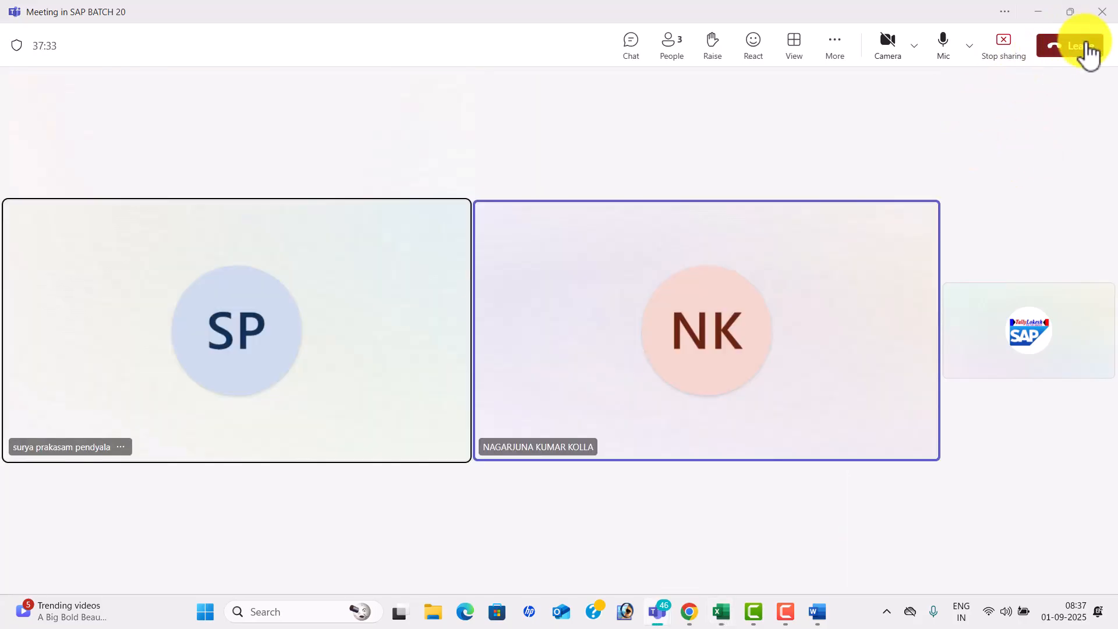
{"action": "left_click", "coordinate": [1082, 51]}
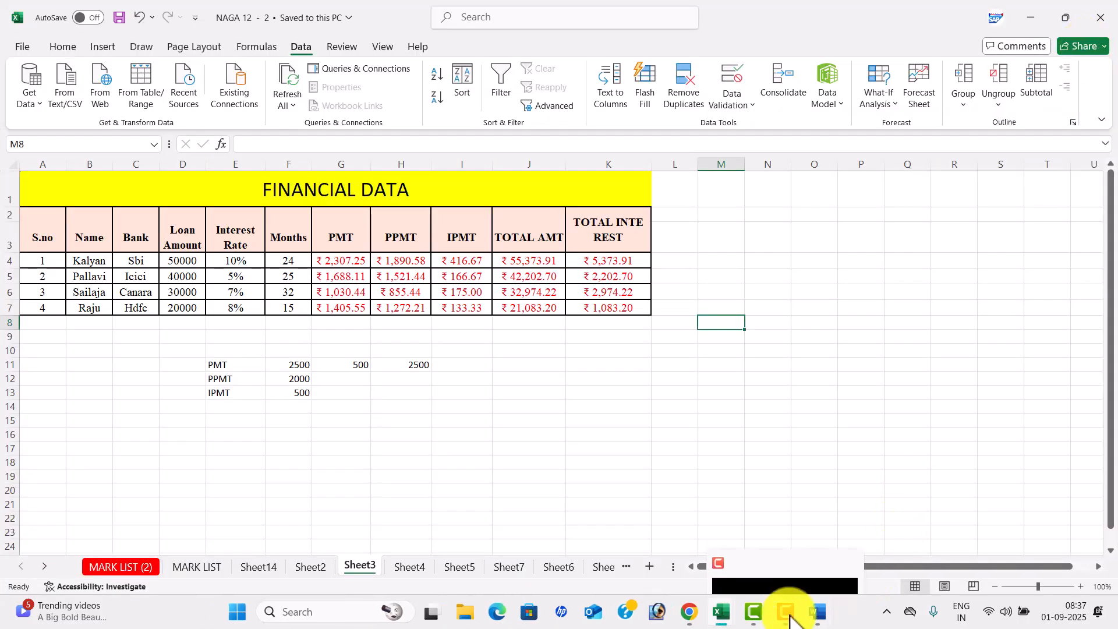